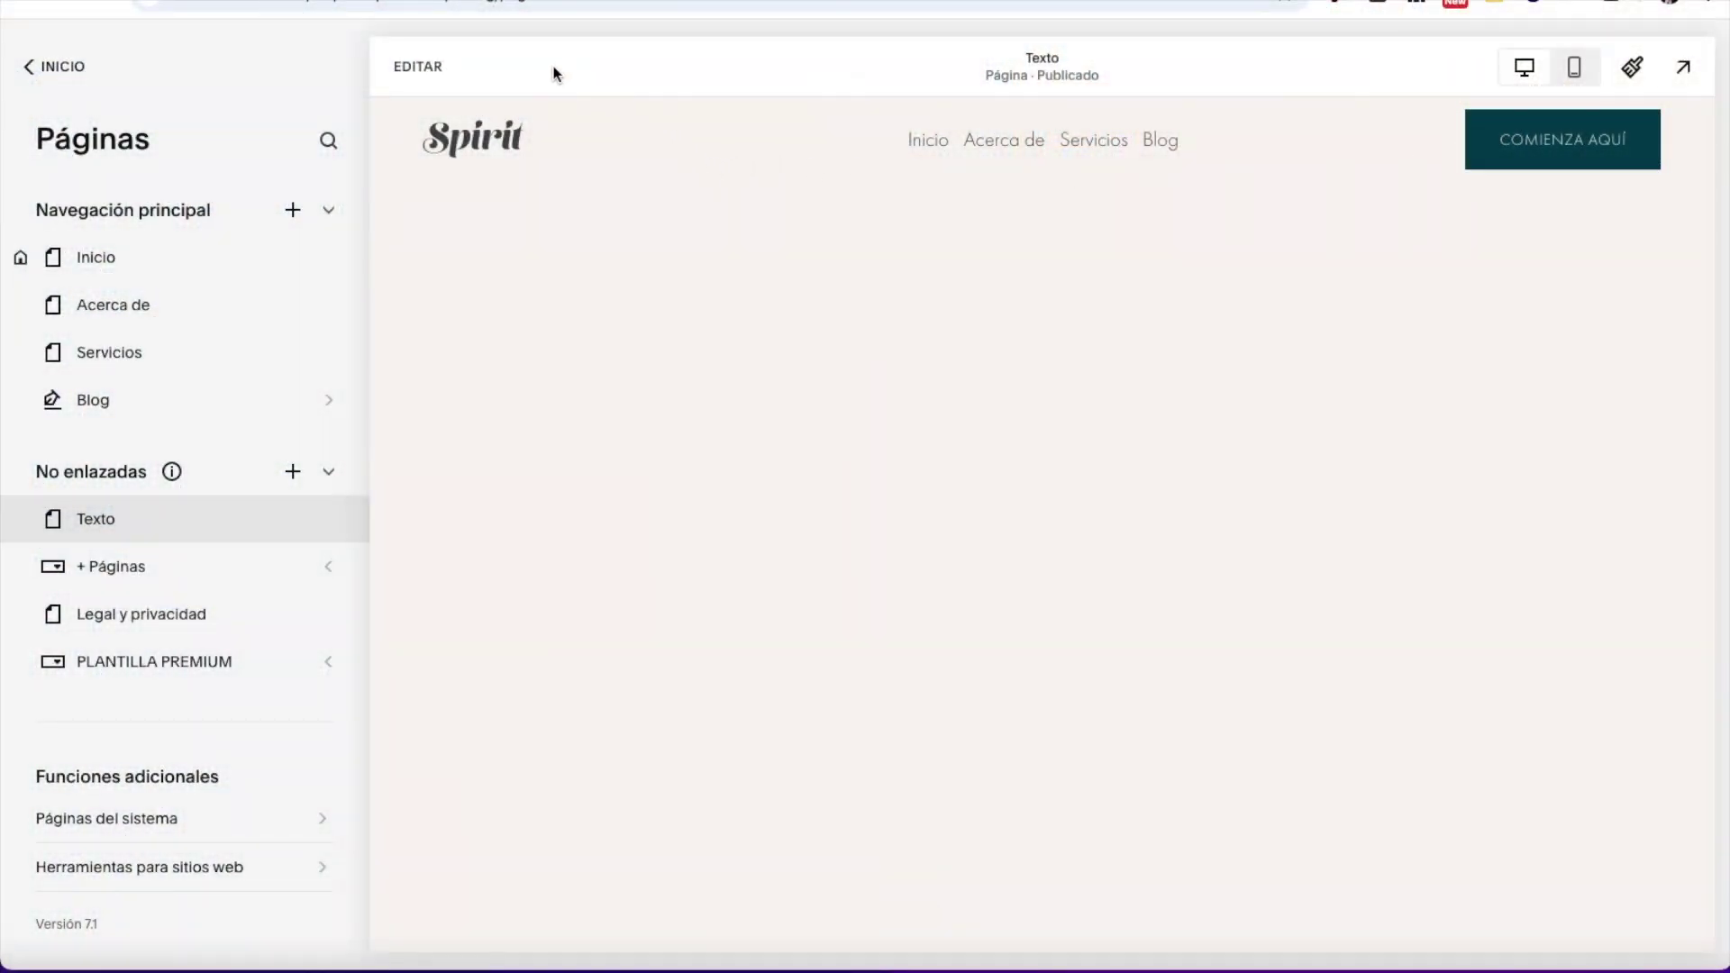
Step: Open the Texto page for editing and add a text block to its empty first section
click(418, 68)
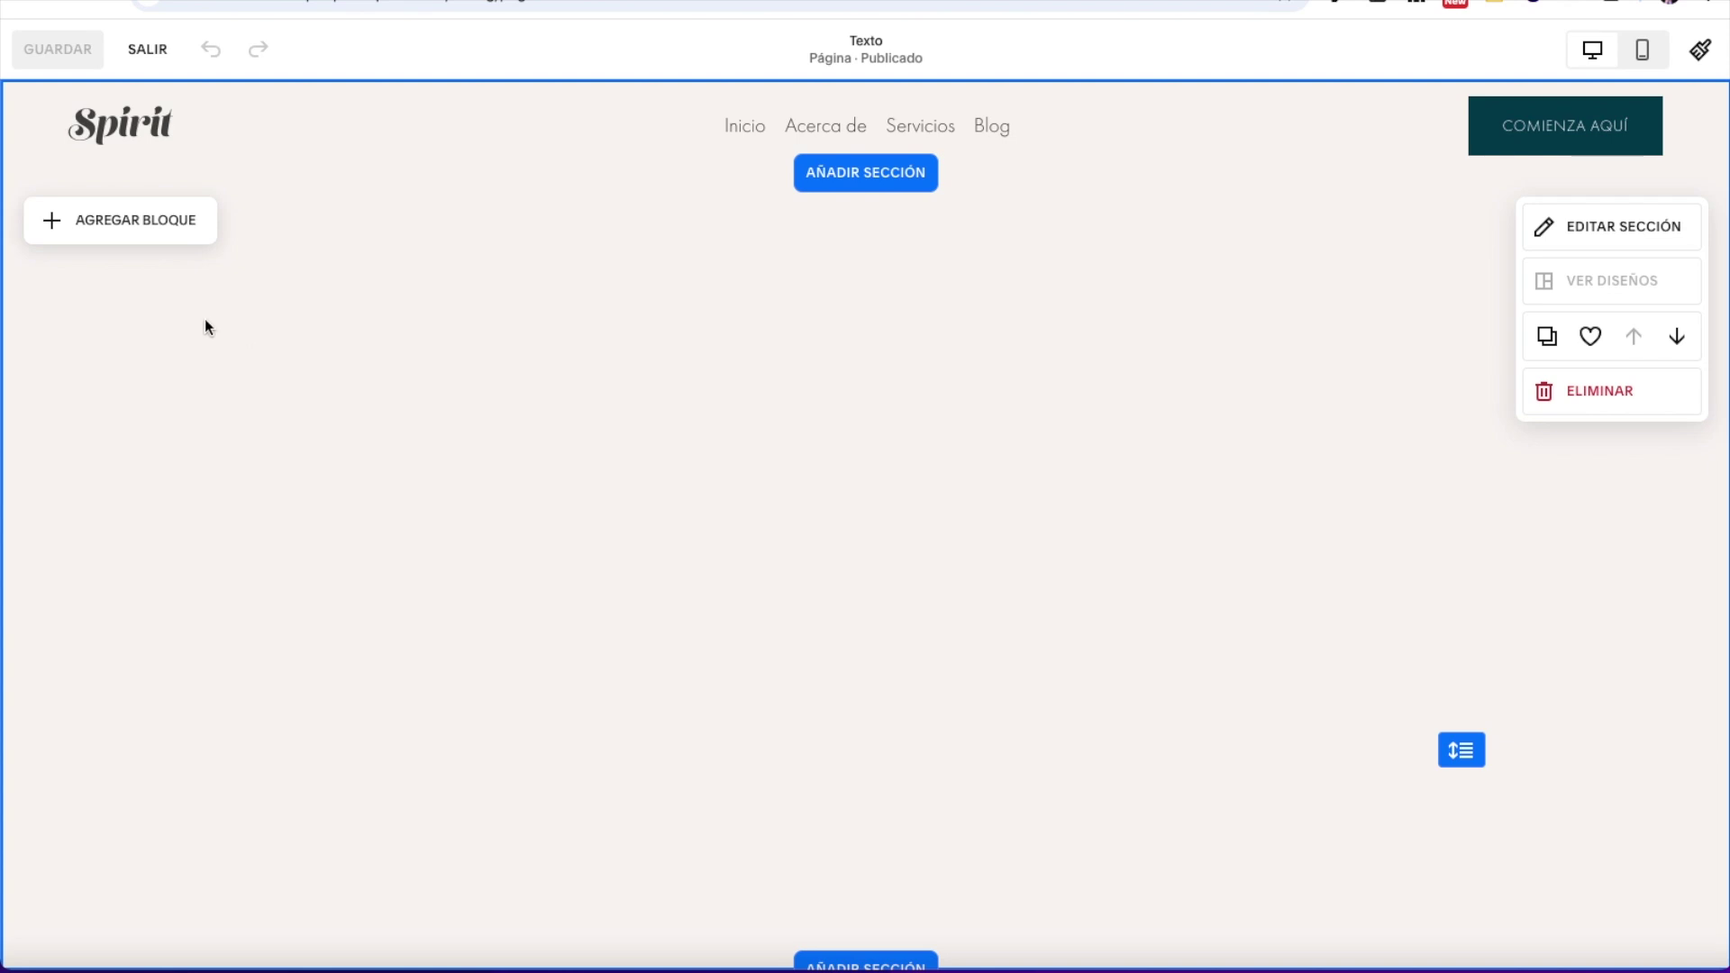
click(139, 224)
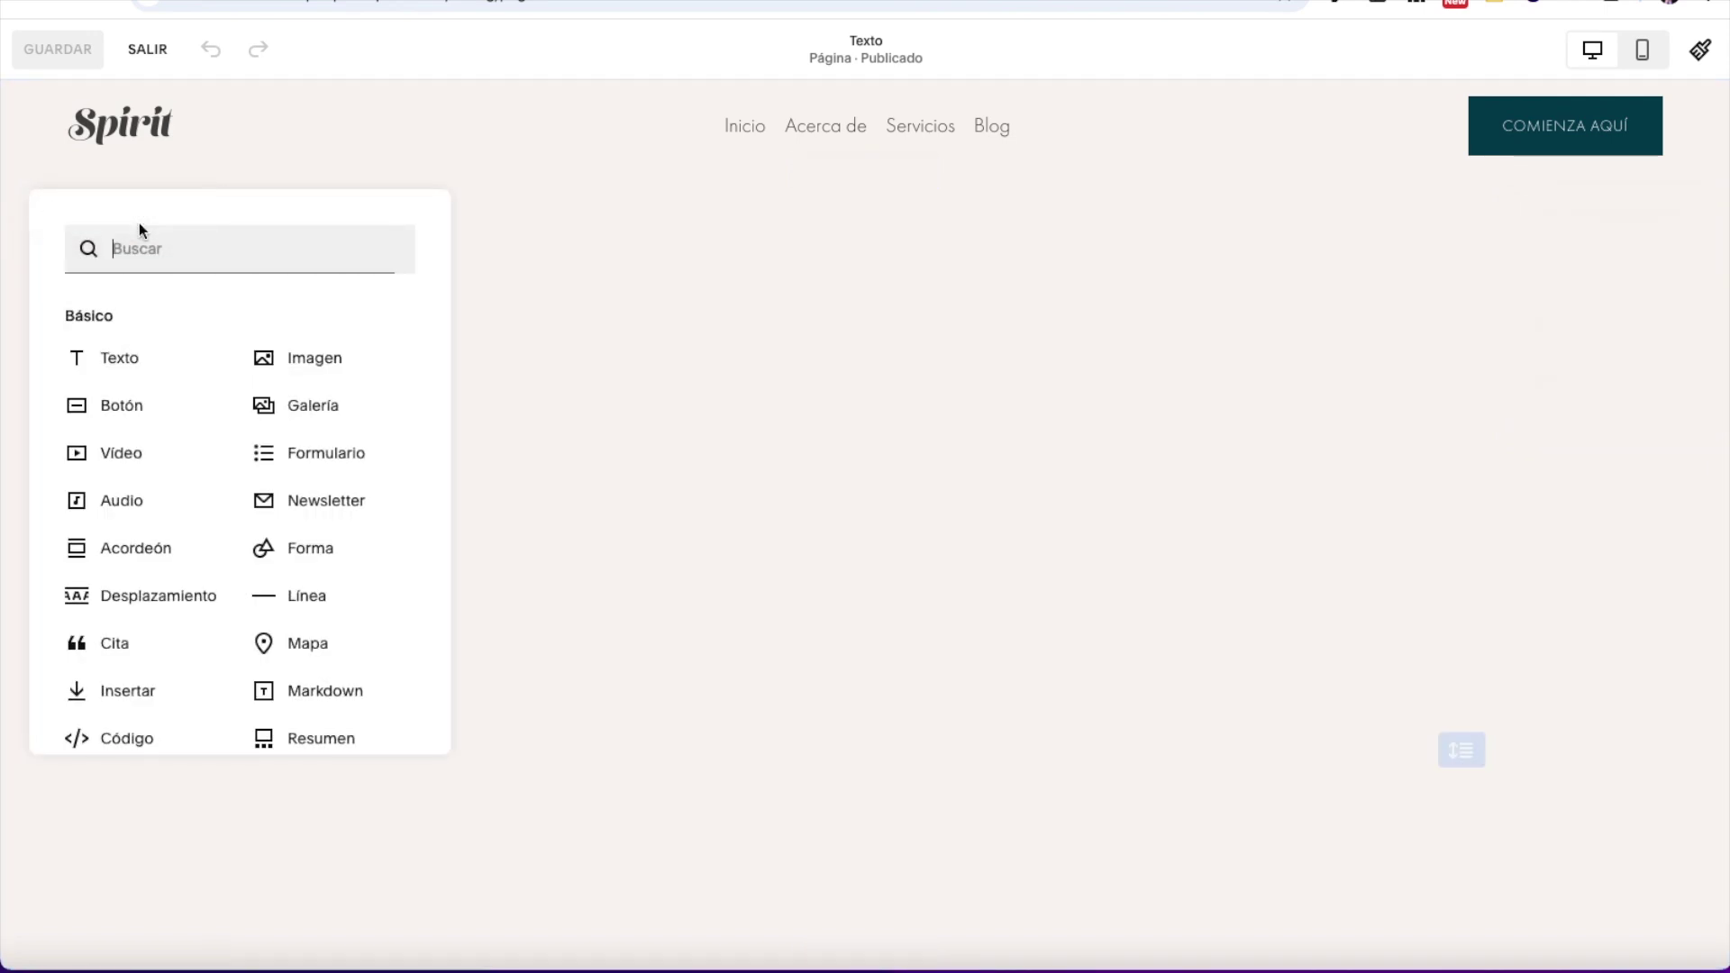
click(120, 360)
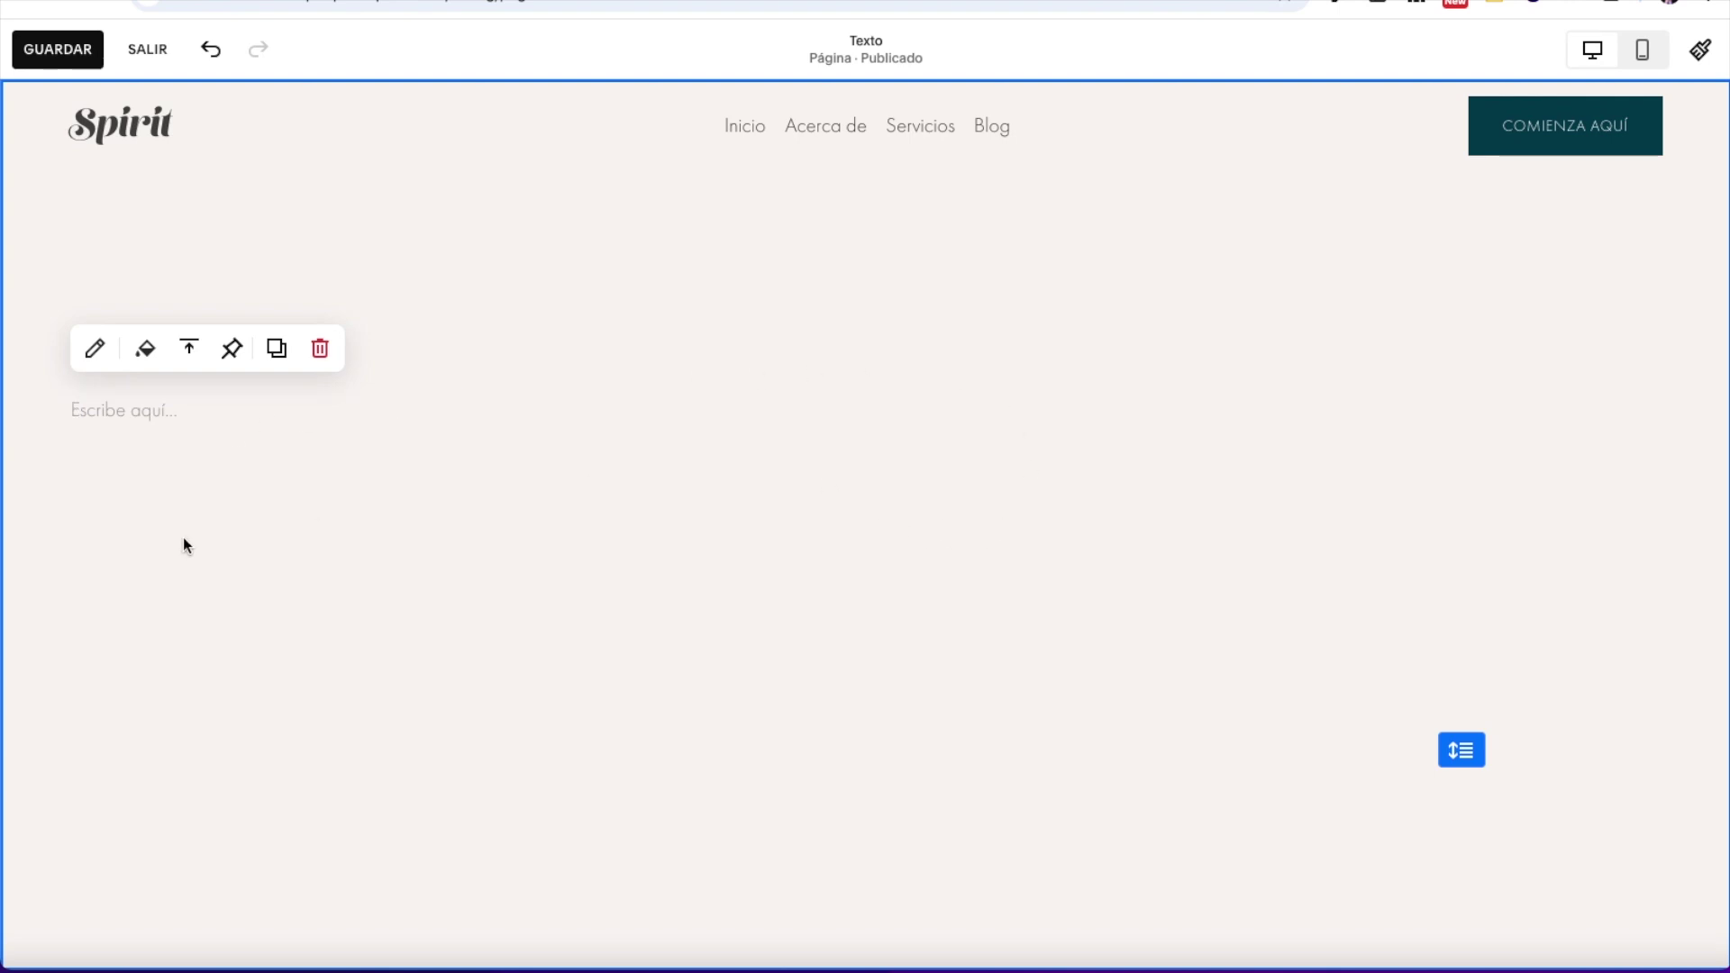
click(1234, 394)
click(1116, 485)
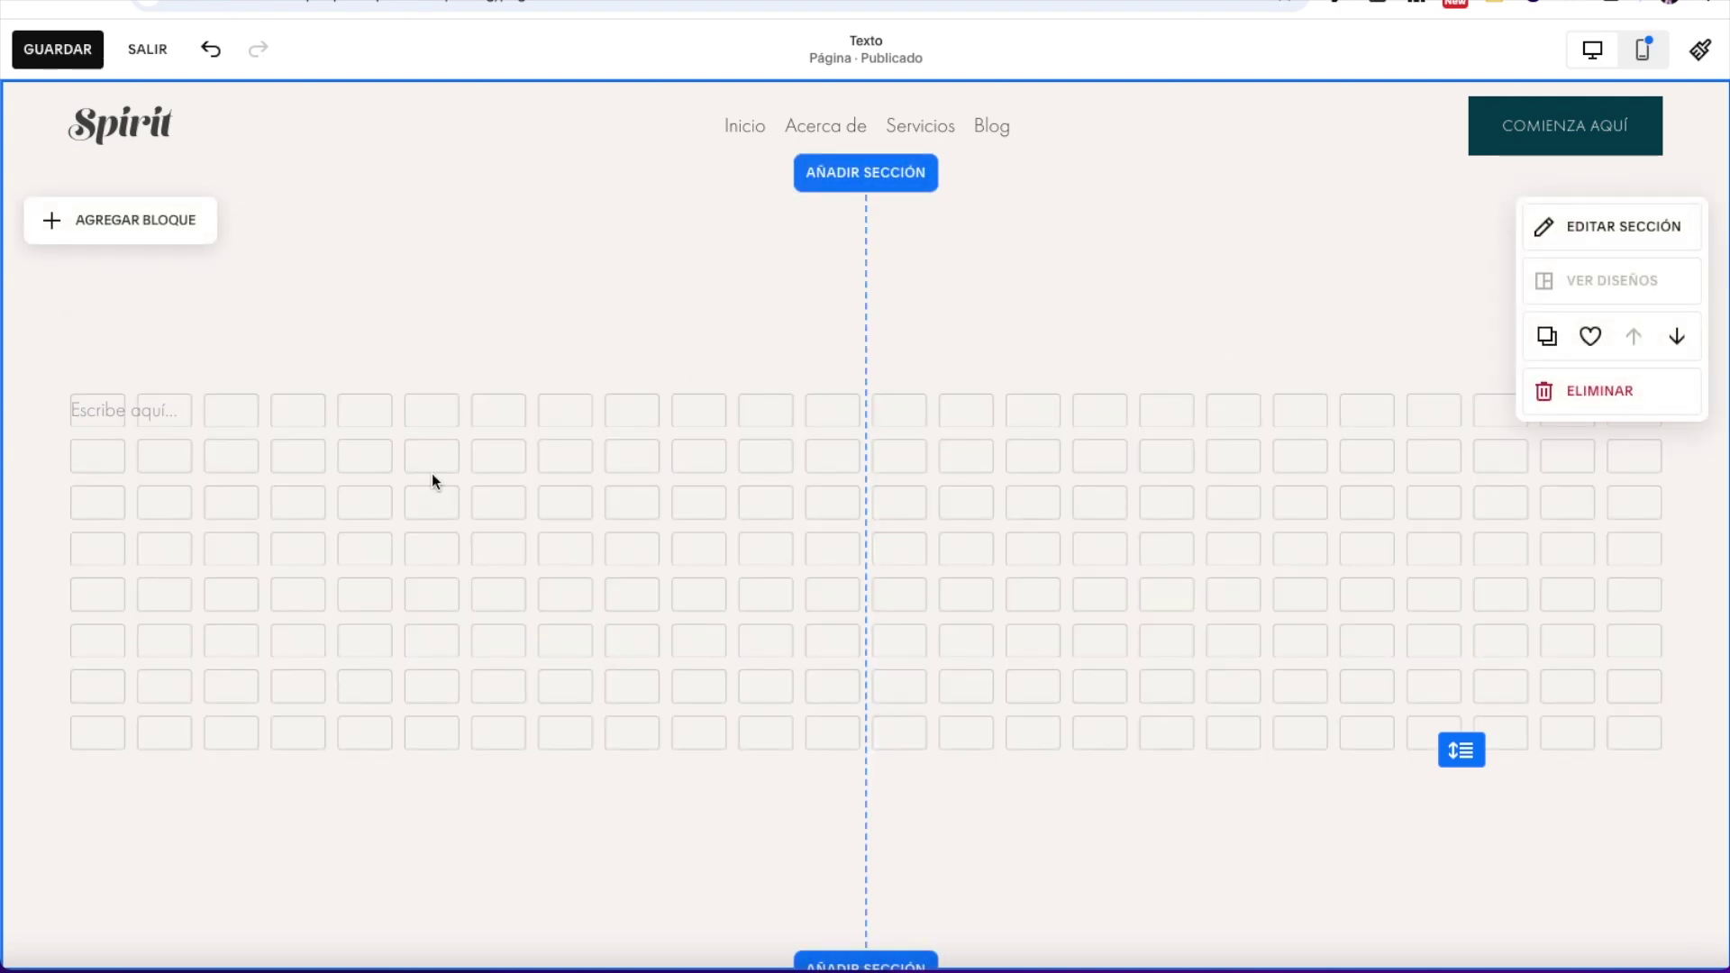
Step: Move the text block to start at the section's vertical centre line and enlarge it to 11 columns by 8 rows of the grid
drag(213, 417, 944, 436)
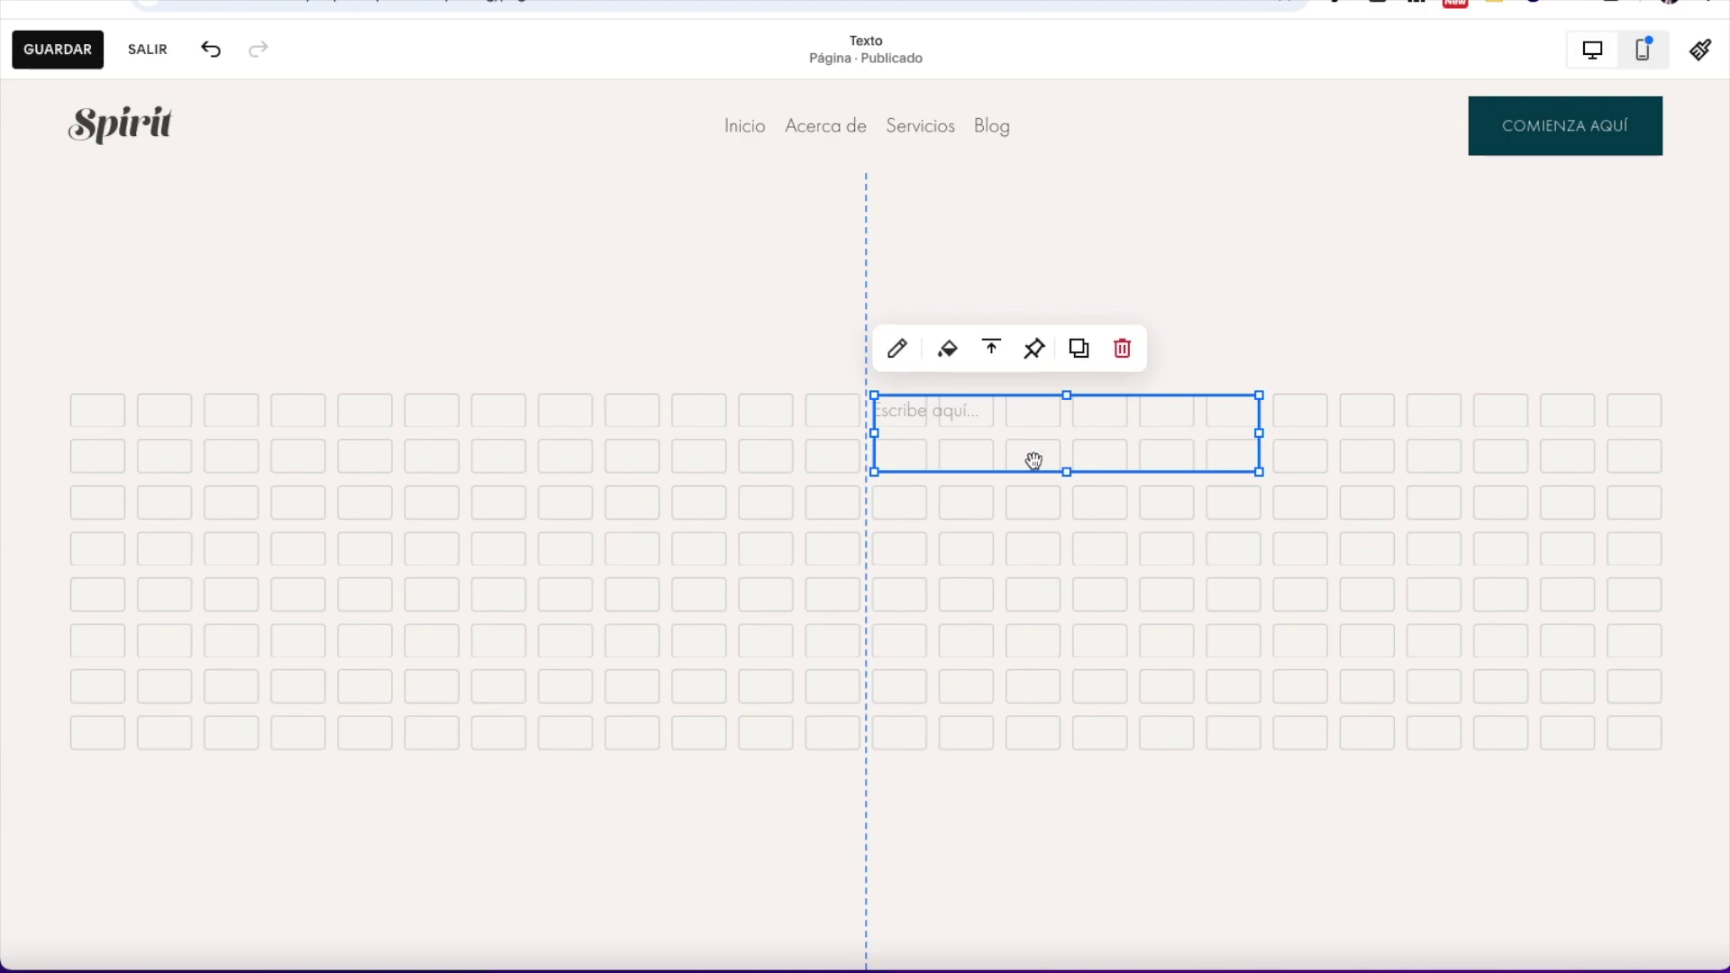
drag(1066, 471, 1056, 724)
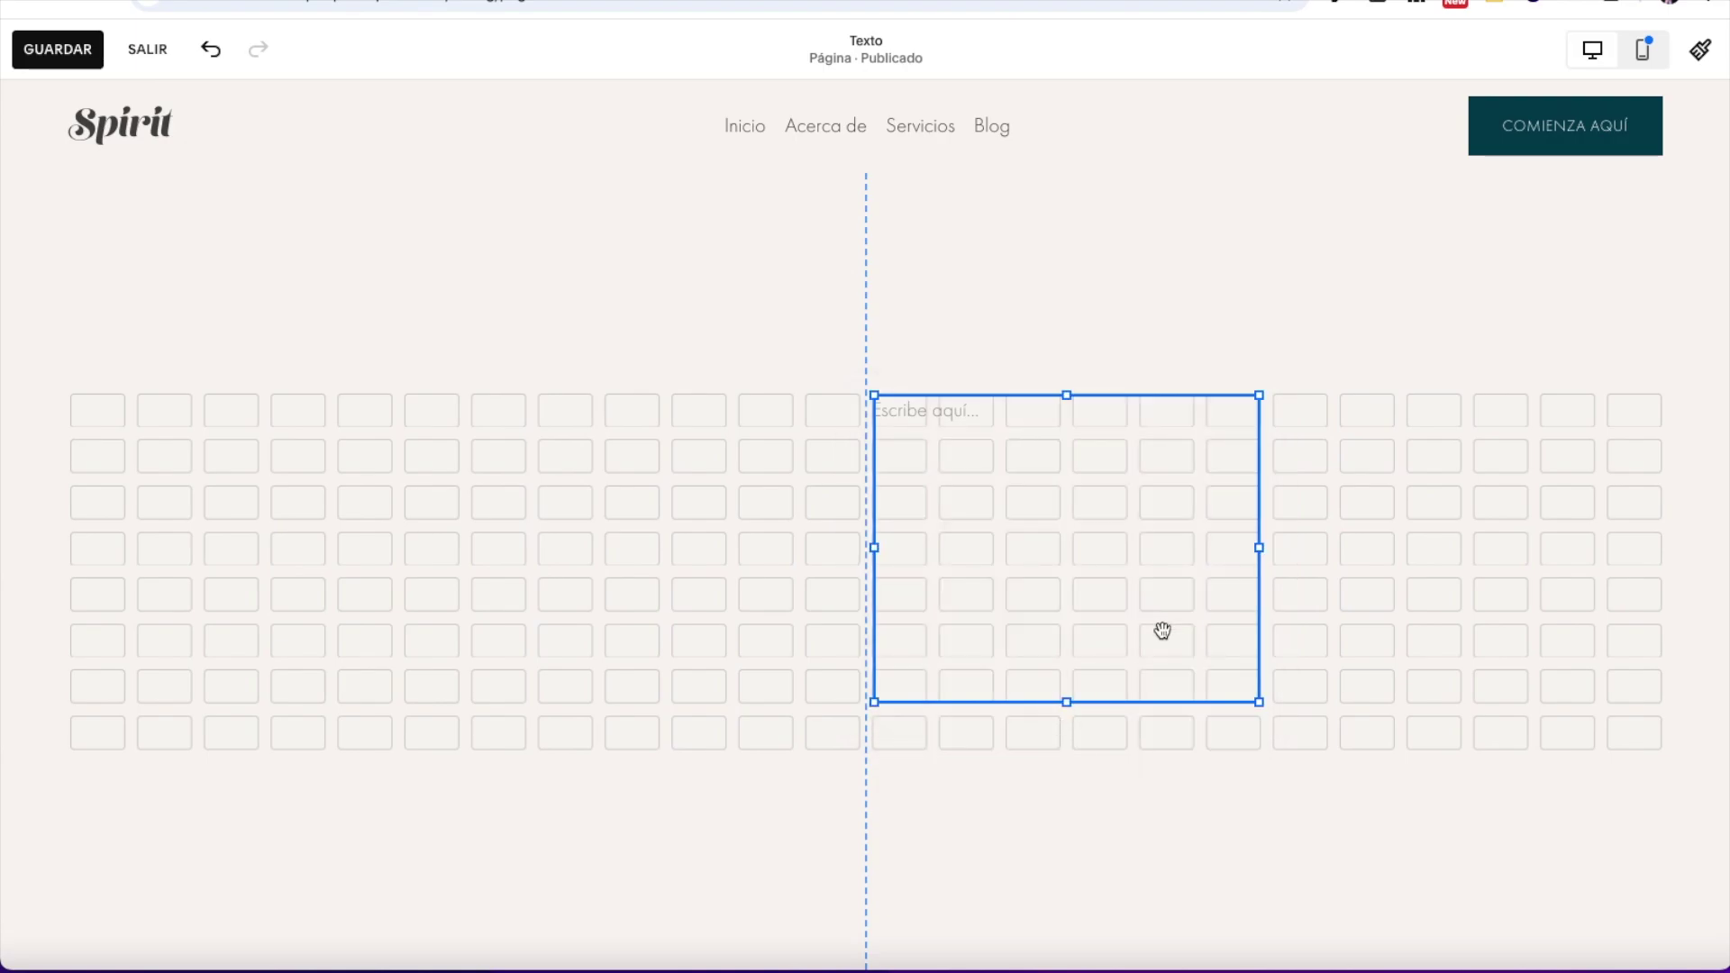
drag(1258, 547, 1576, 541)
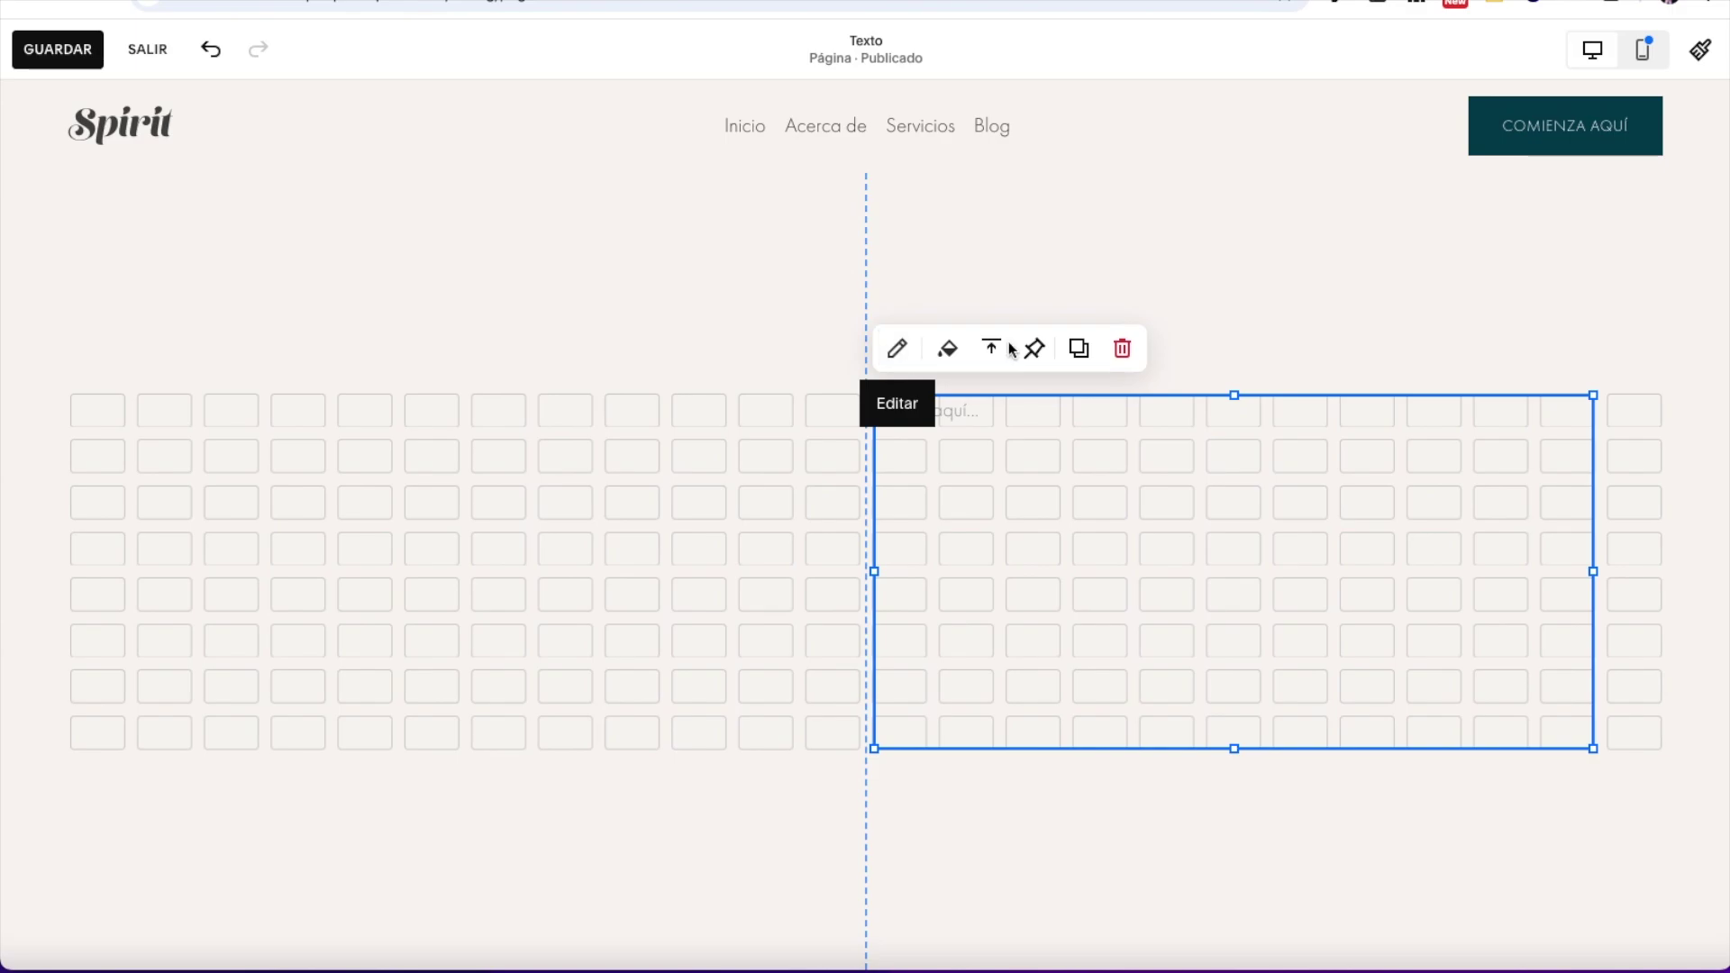
Step: Enter "Conoce el estudio" and generate below it a relaxed, first-person-singular AI paragraph introducing Squarespace web design services for experts, digital professionals and creative studios
click(897, 351)
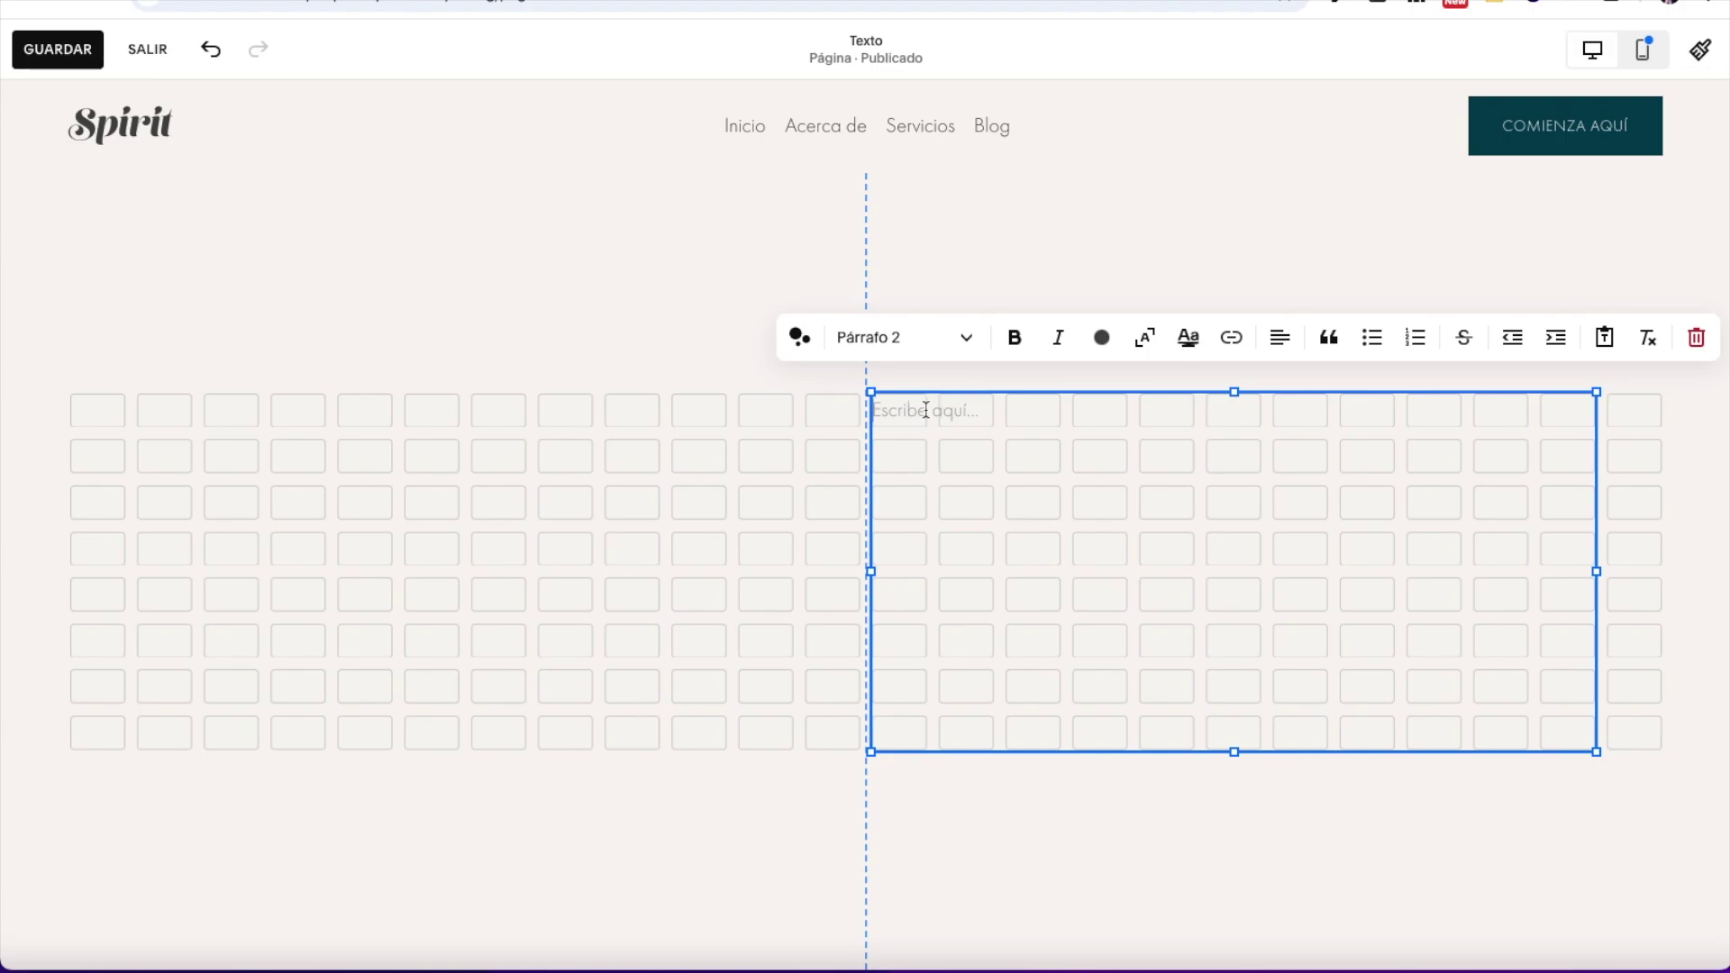
text(Conoce el estudio)
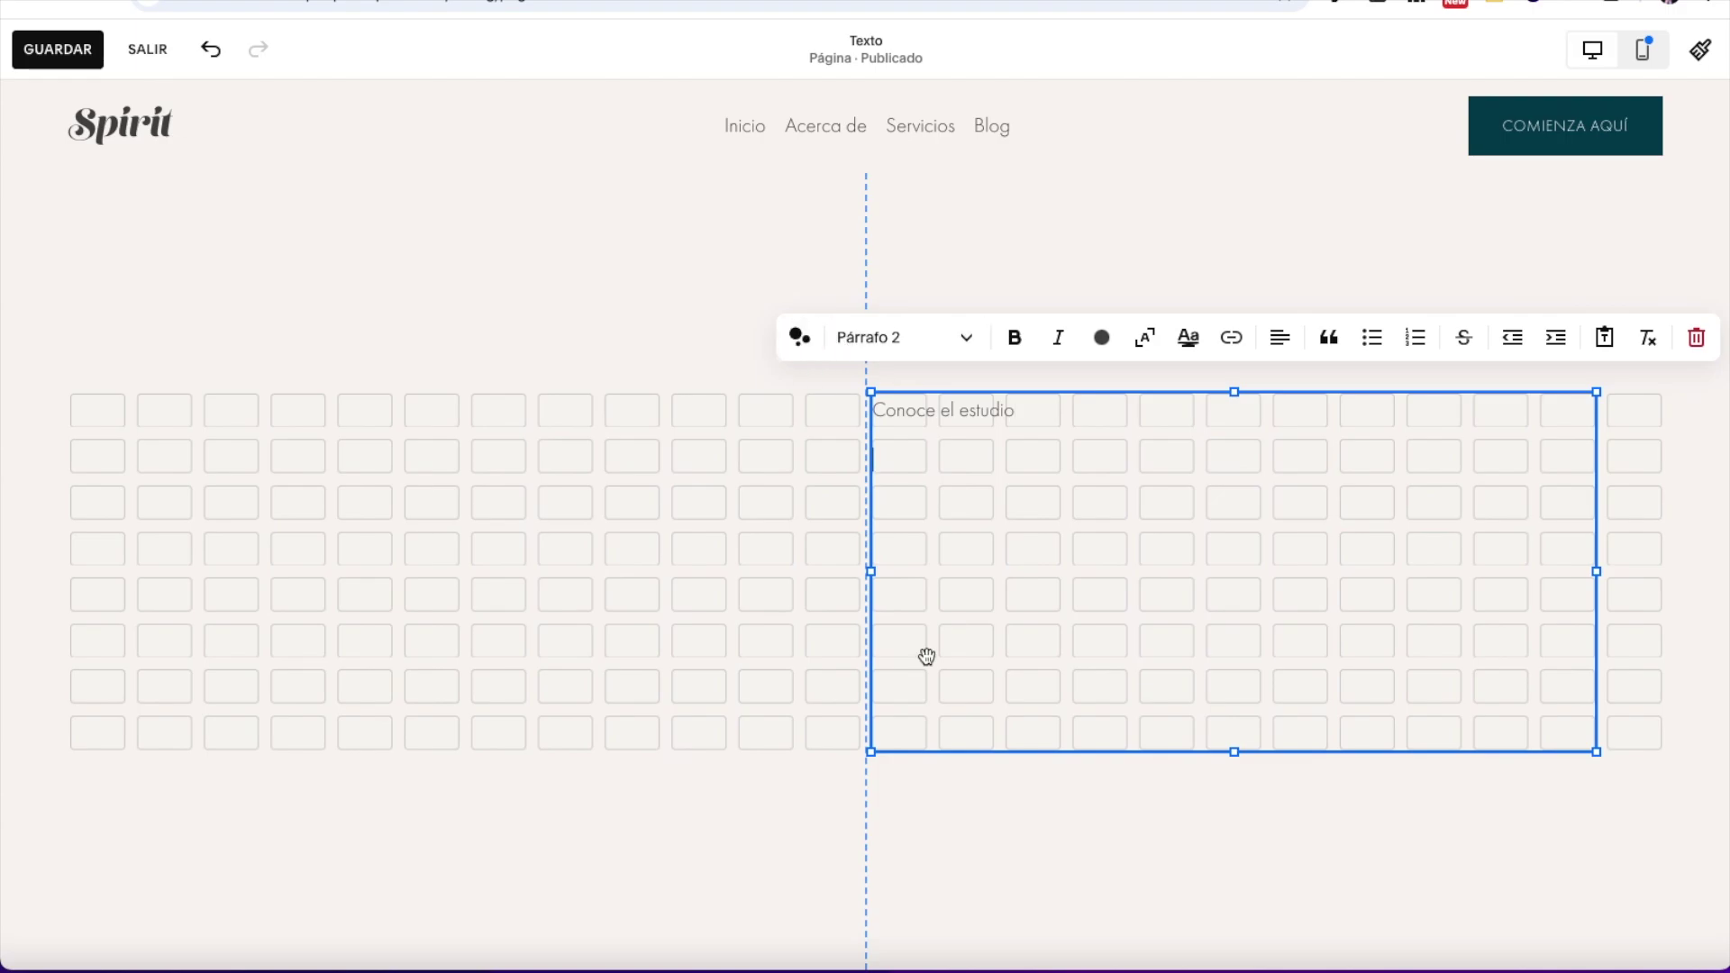
click(801, 340)
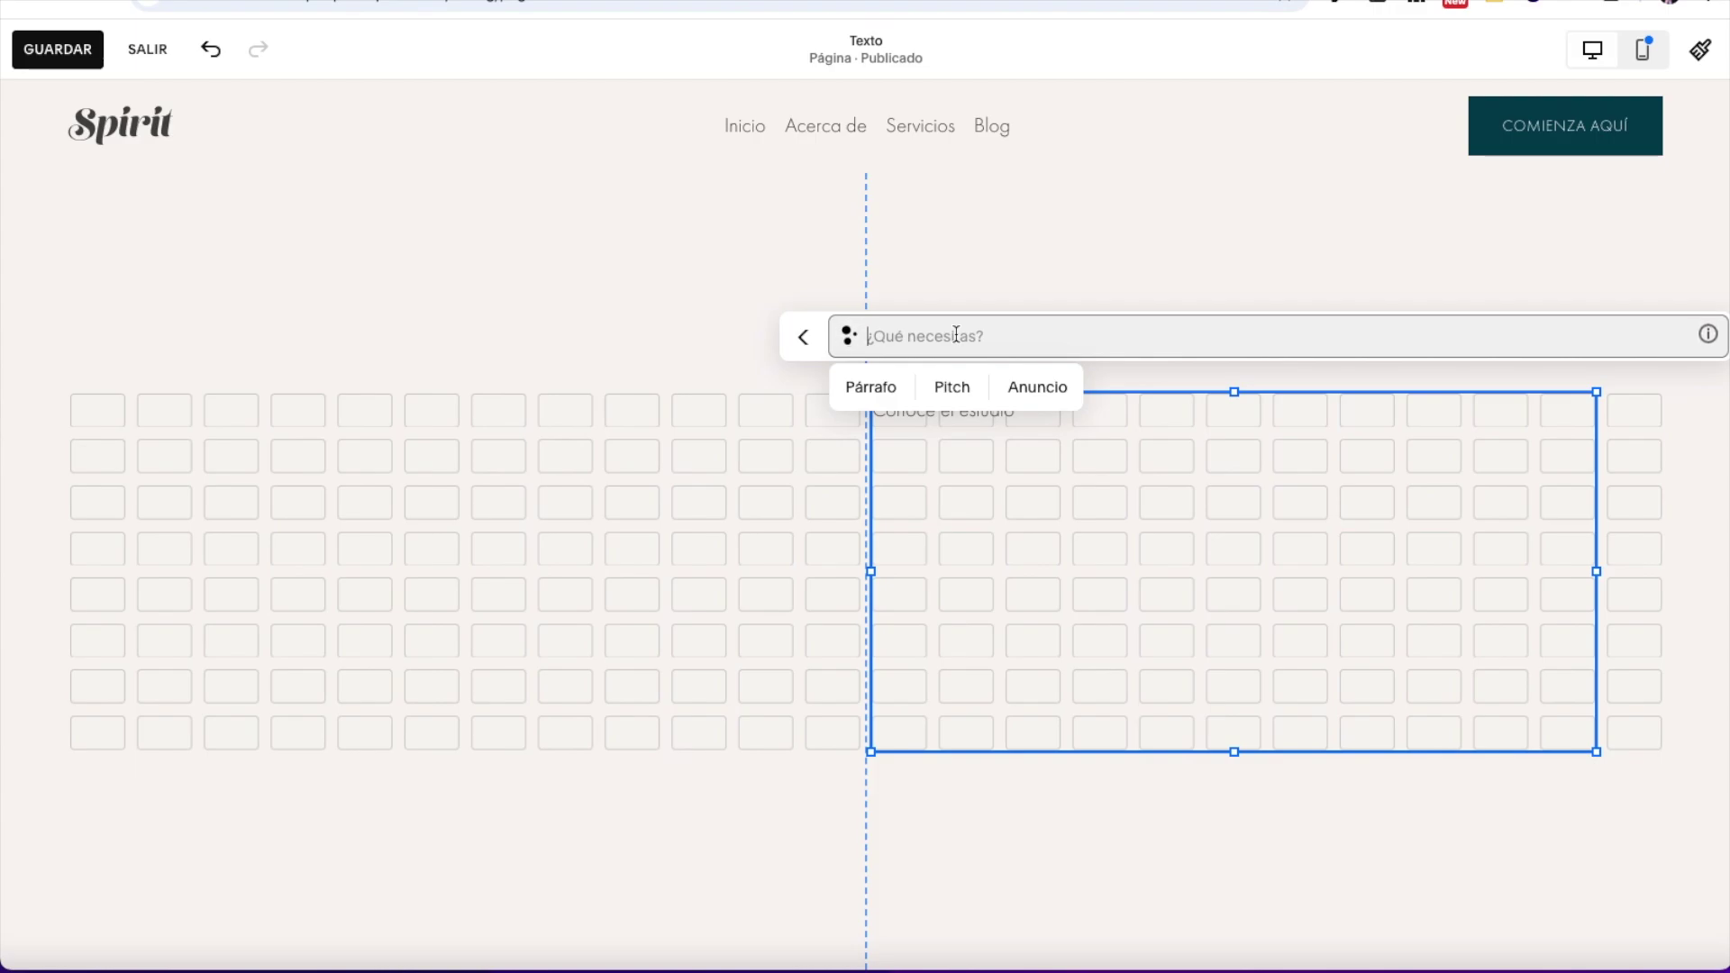
text(escribe un párrafo de introducción sobre mis servicios de diseño web especializado en Squarespace. Mis servicios están dirigidos a expertos, profesionales digitales y estudios creativos. Mi tono es relajado y cercano. Escribe en primera persona del singular.)
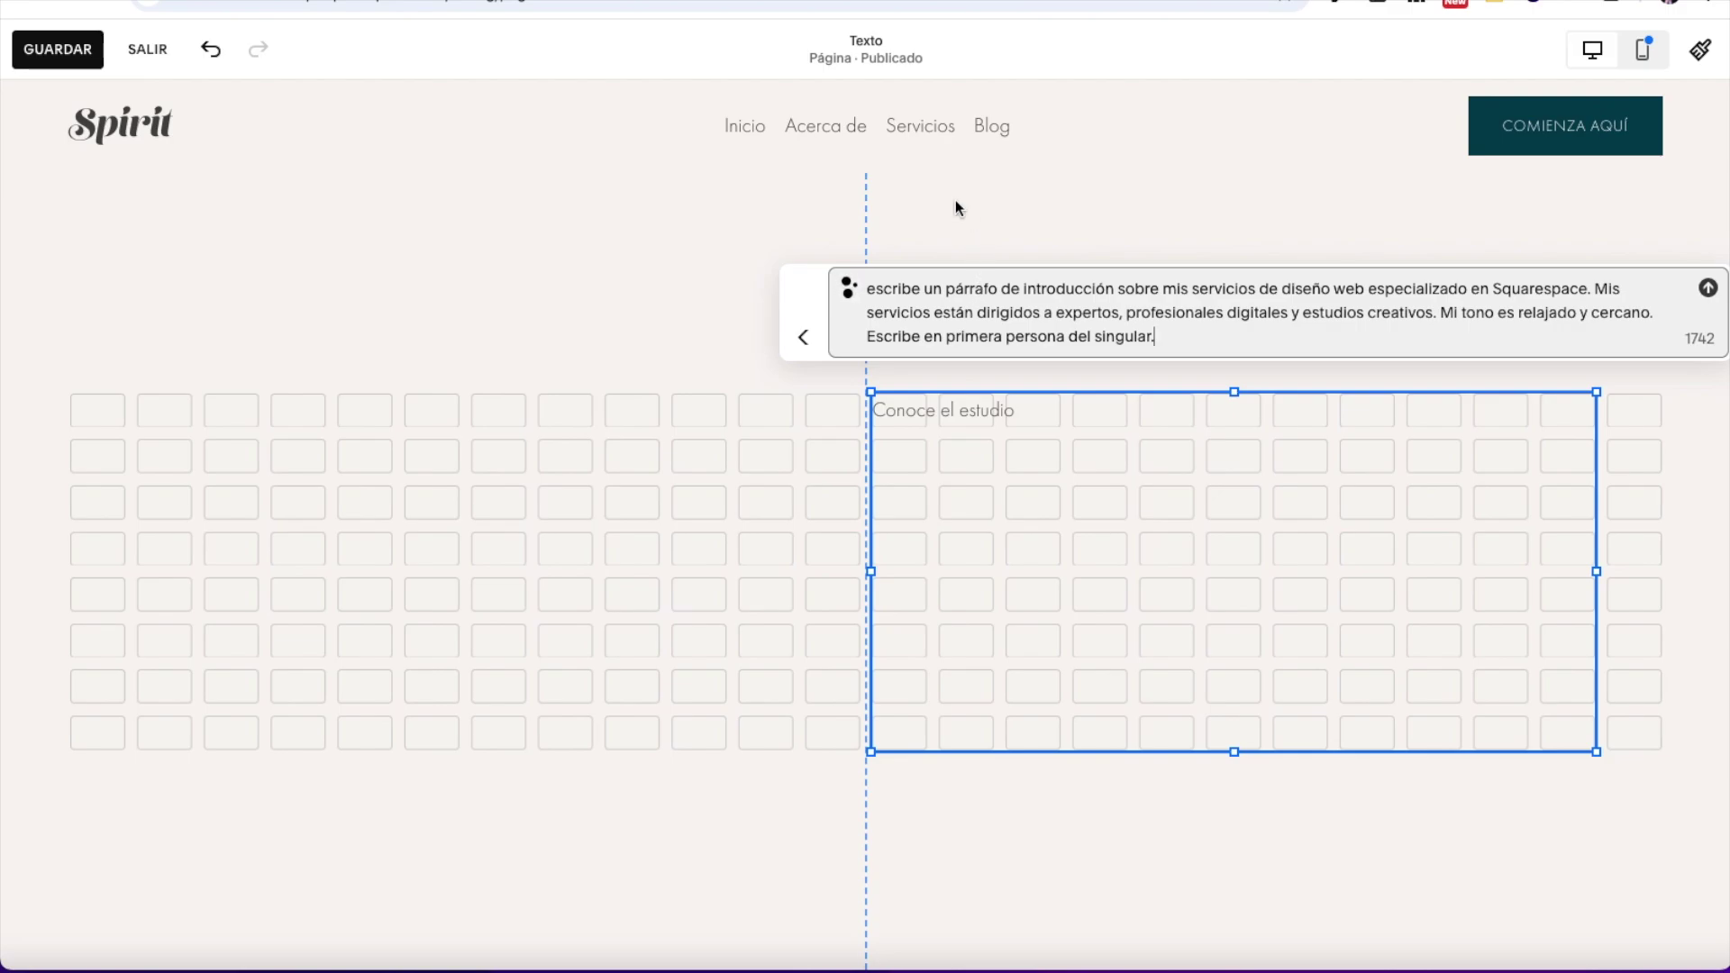
click(1708, 287)
click(786, 776)
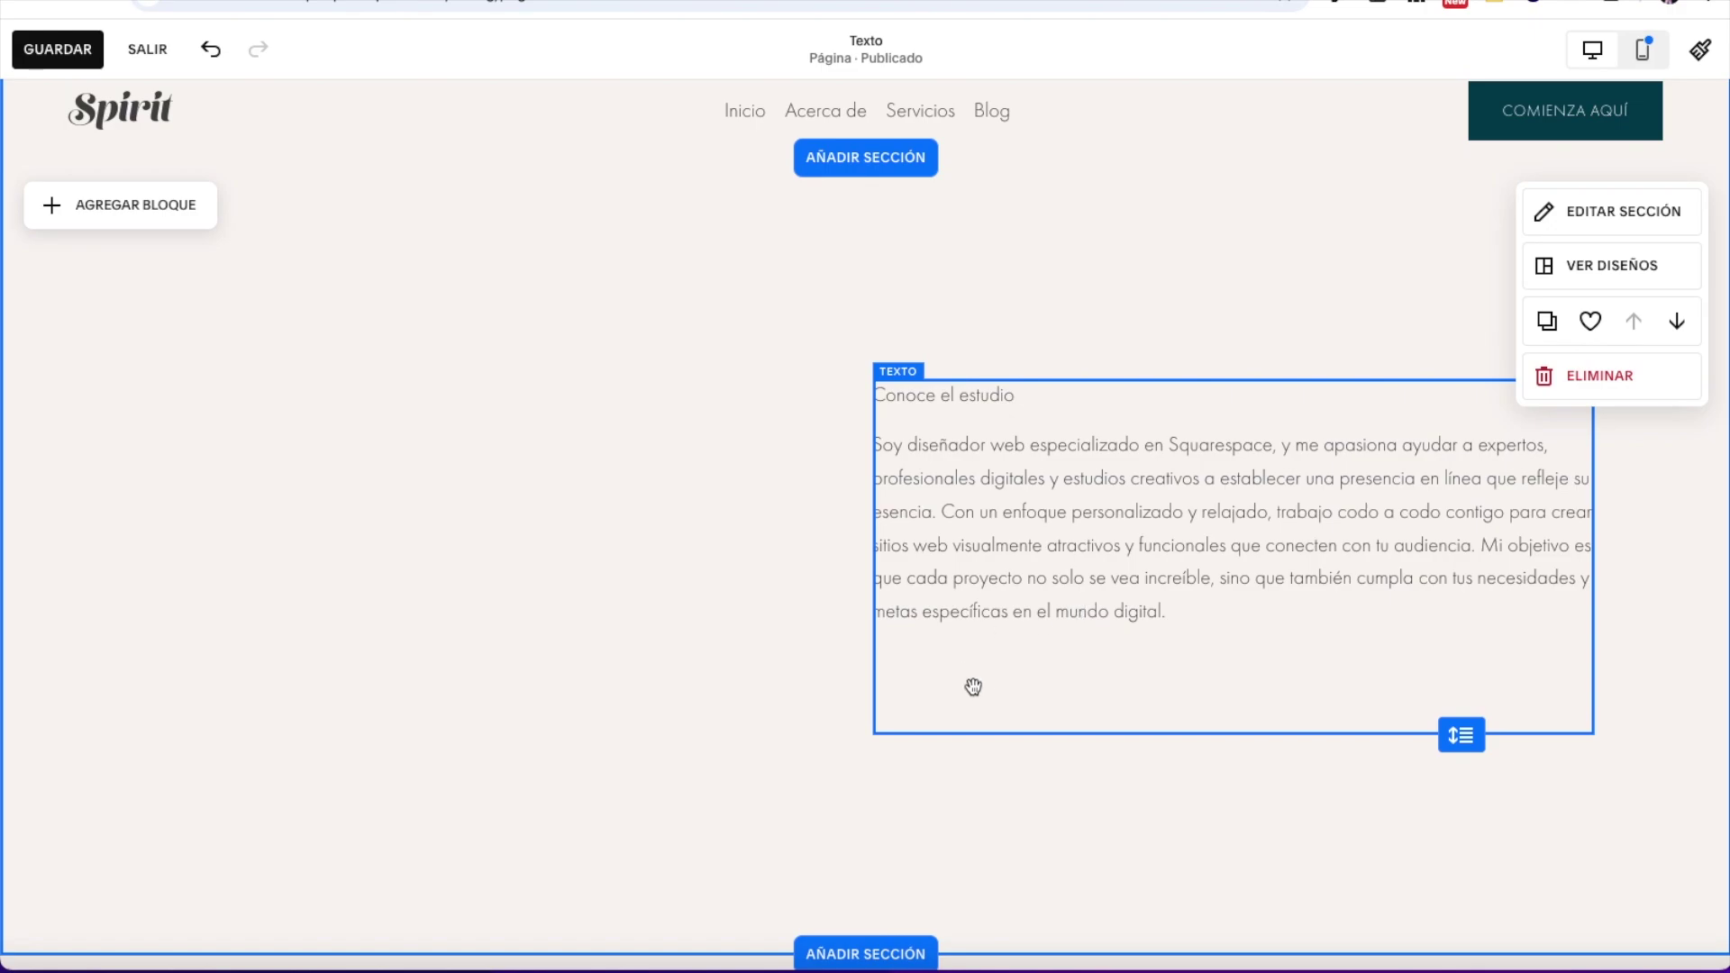
Step: Narrow the text block to ten grid columns and list the text styles available for the "Conoce el estudio" line
click(967, 466)
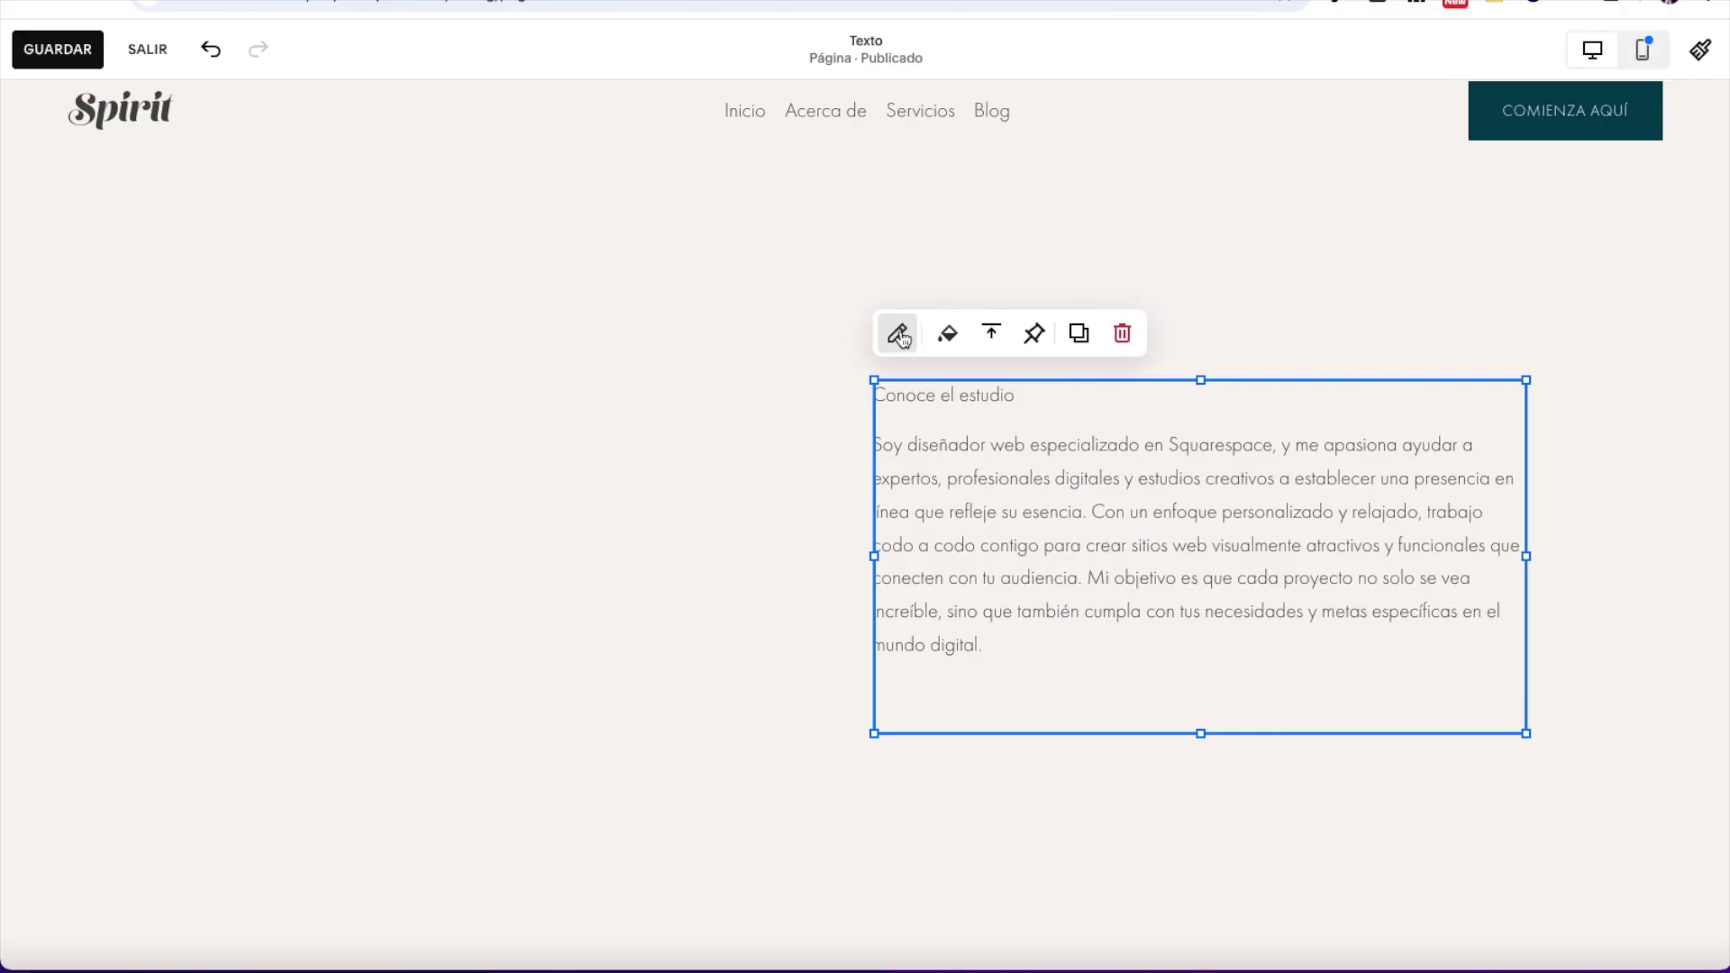
click(895, 336)
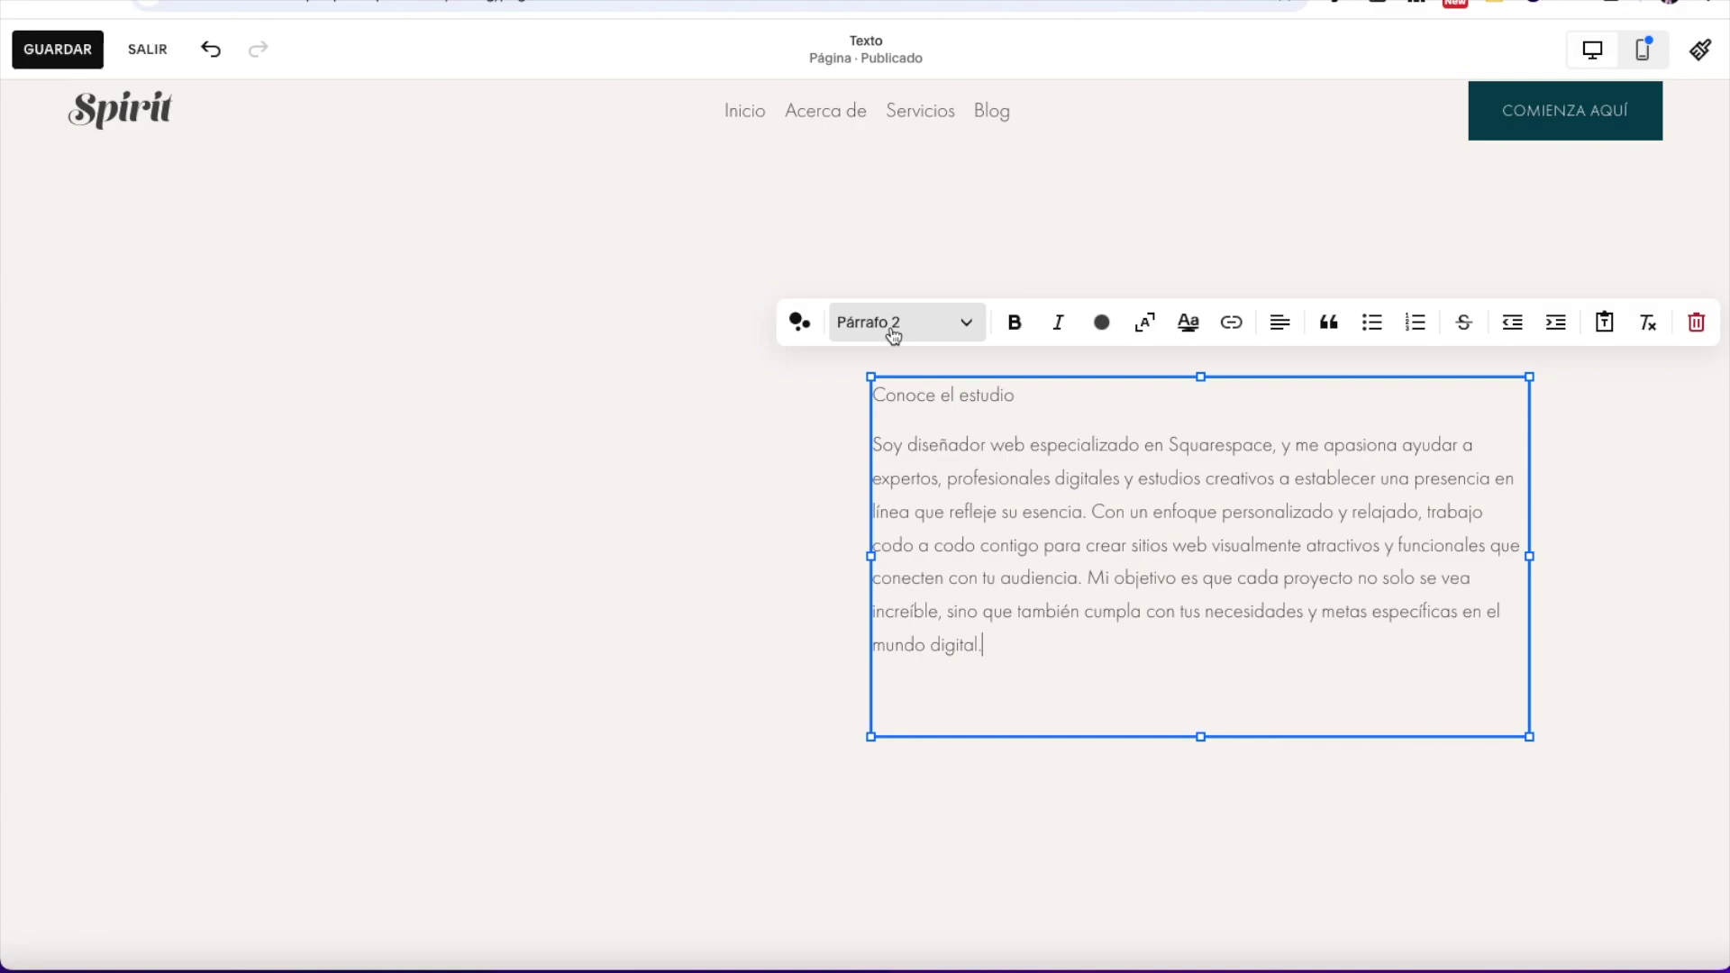
click(893, 334)
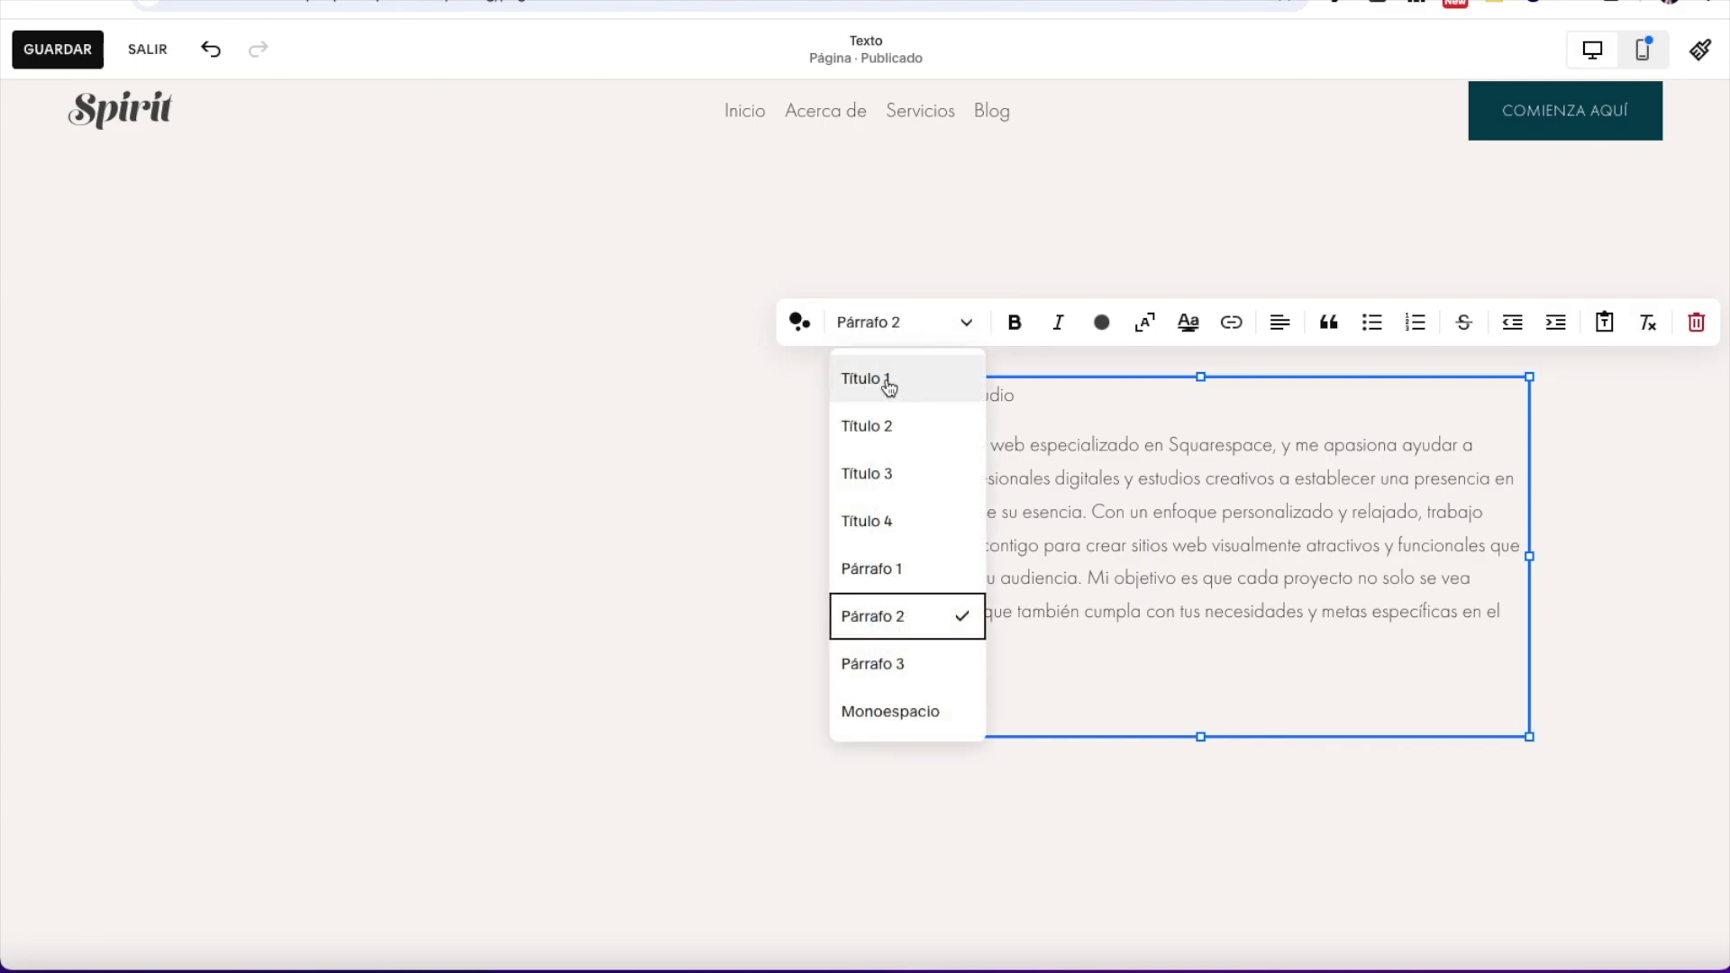
click(1018, 396)
click(1010, 395)
click(1007, 396)
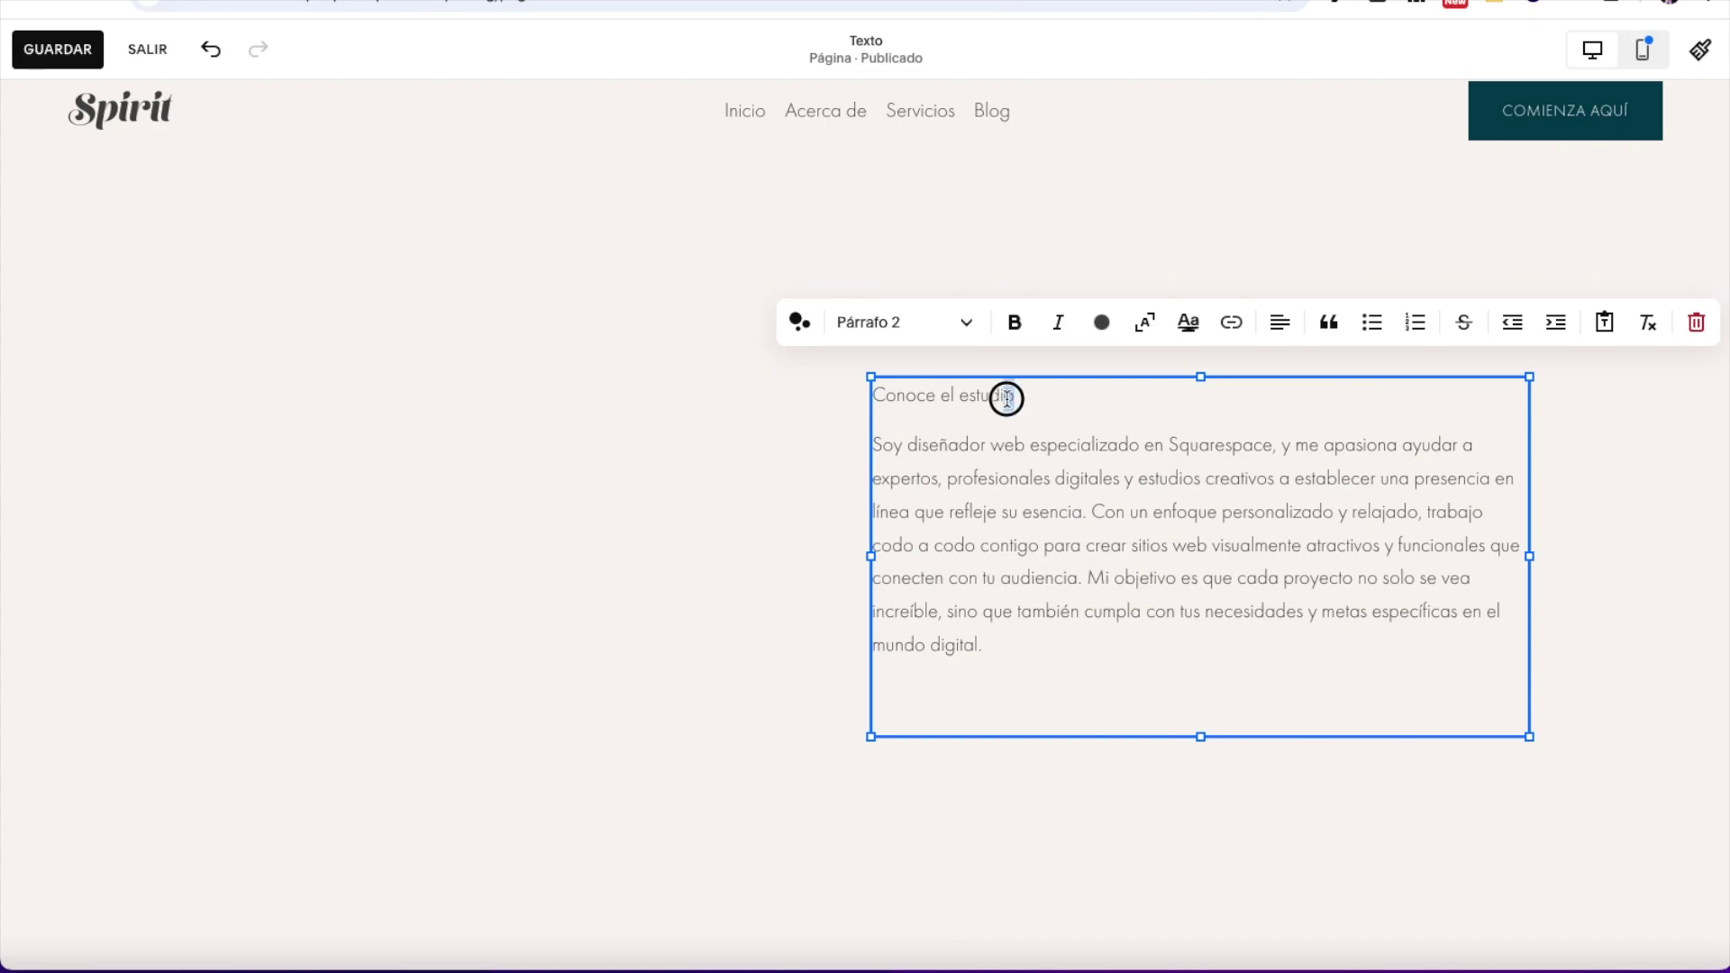
drag(1007, 398, 869, 391)
click(890, 324)
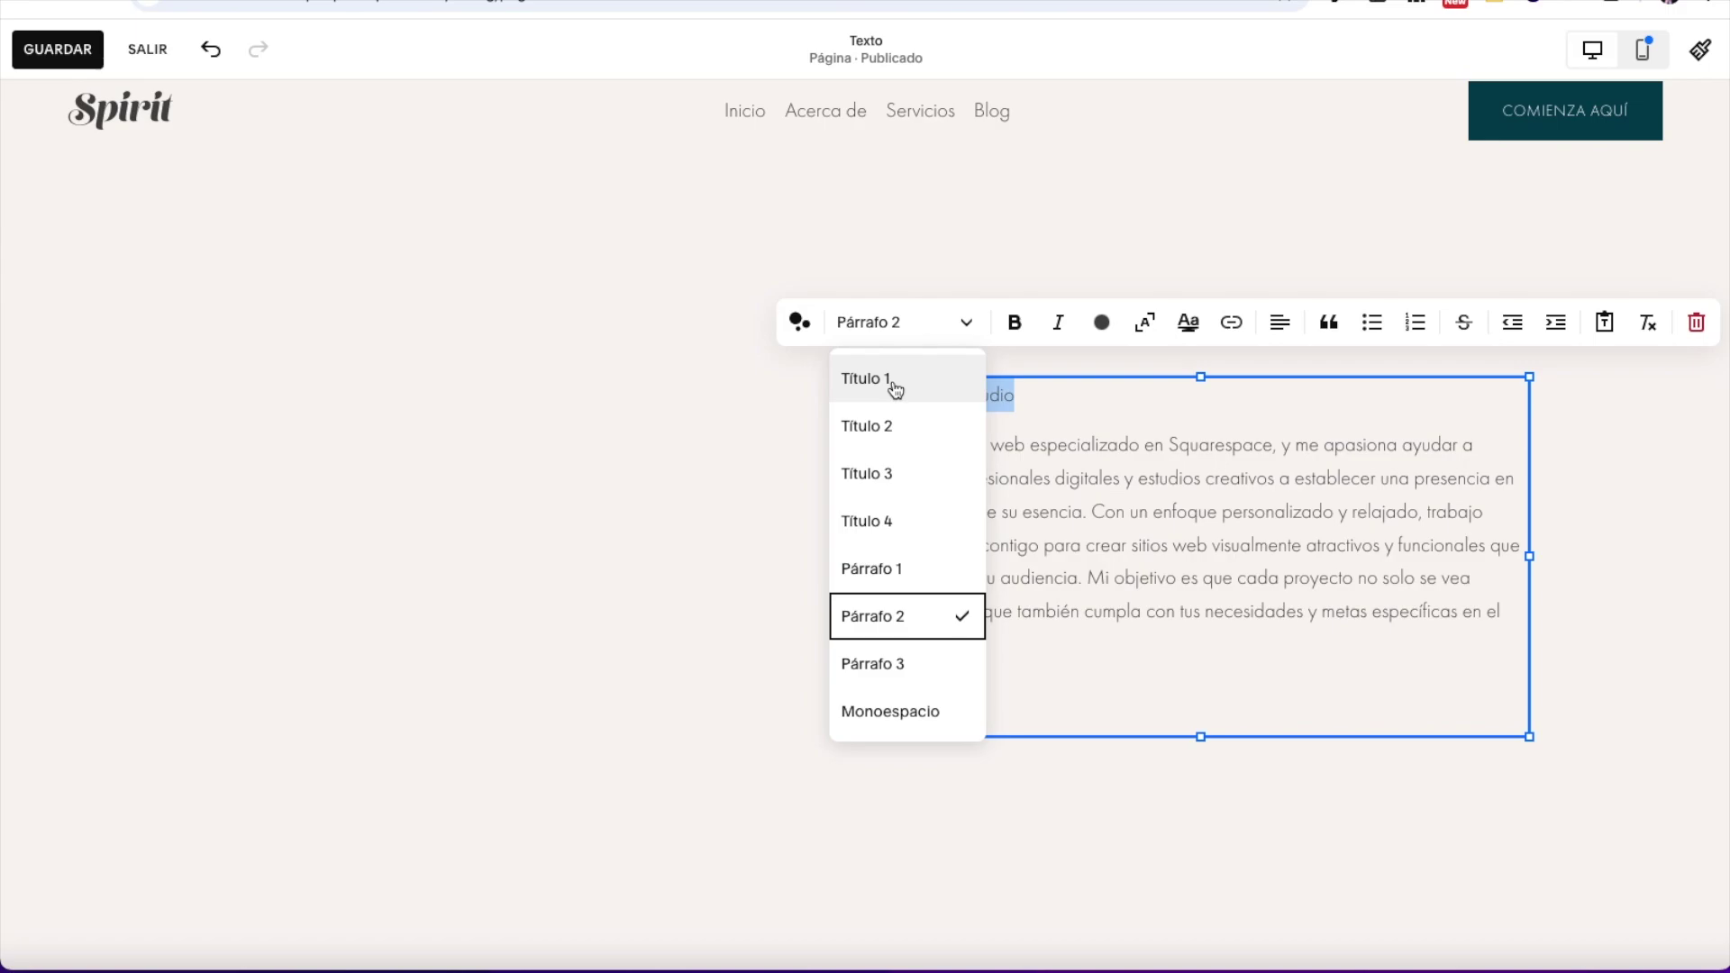
Step: Look through the "Bienvenida" example sections further down the page to see how their headings and text are styled
scroll(627, 515, down, 3)
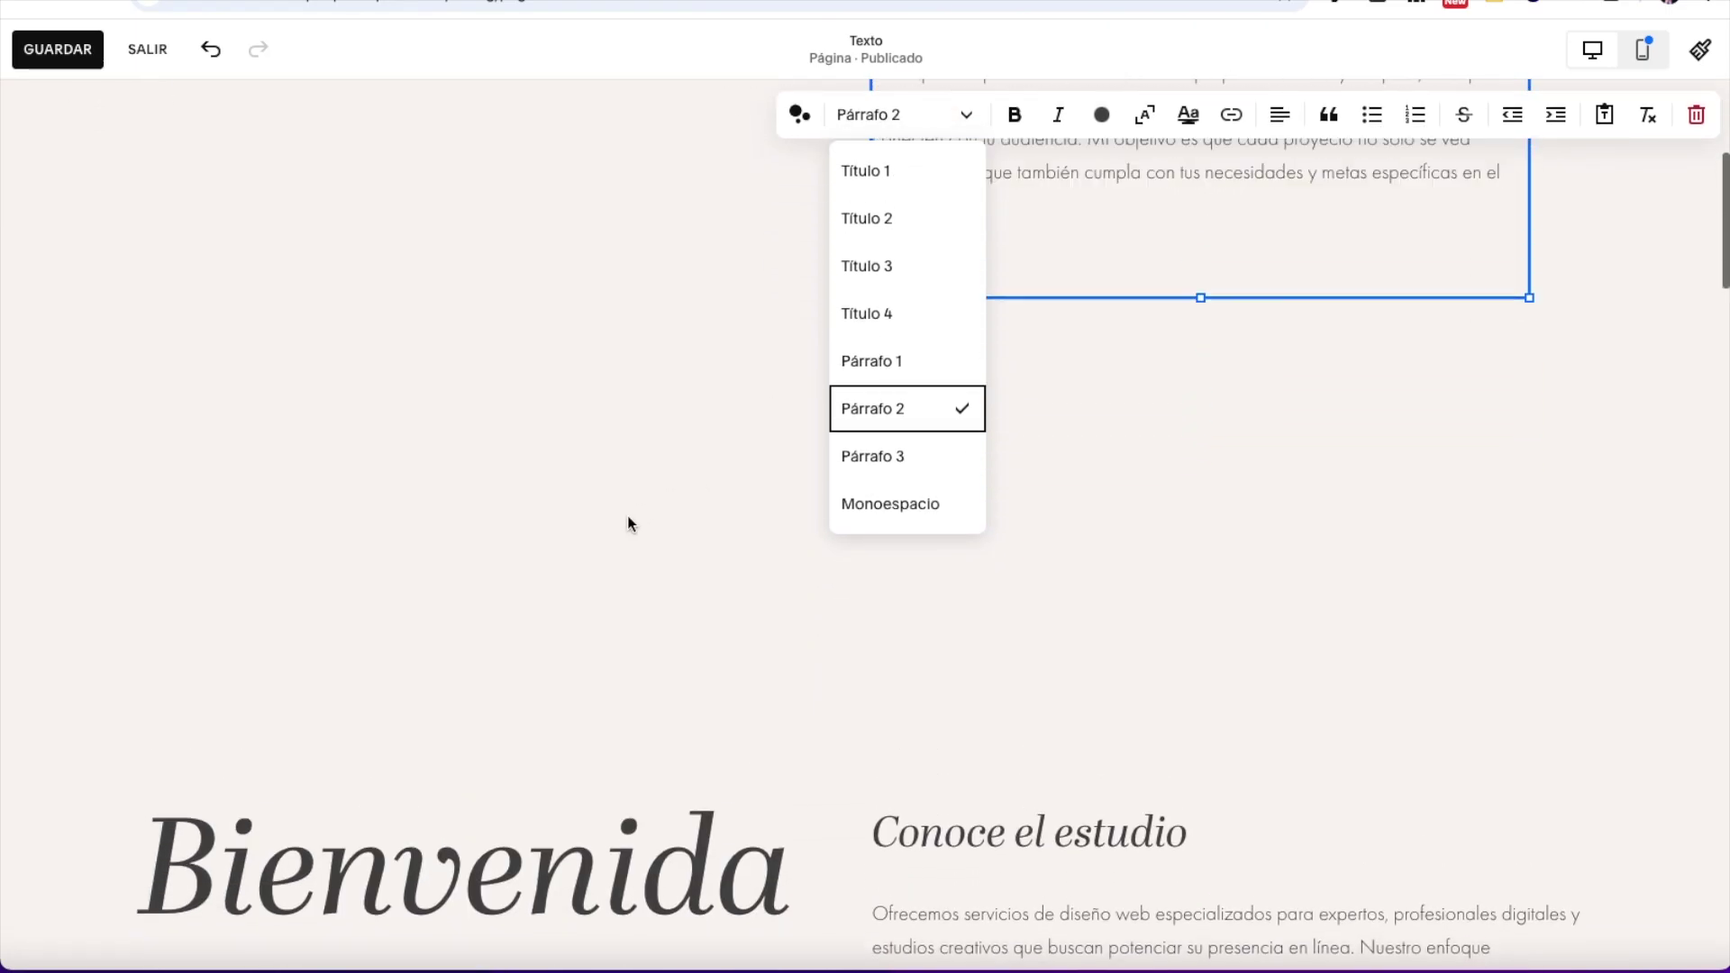
scroll(325, 726, up, 3)
scroll(444, 684, down, 1)
click(444, 682)
scroll(444, 683, down, 20)
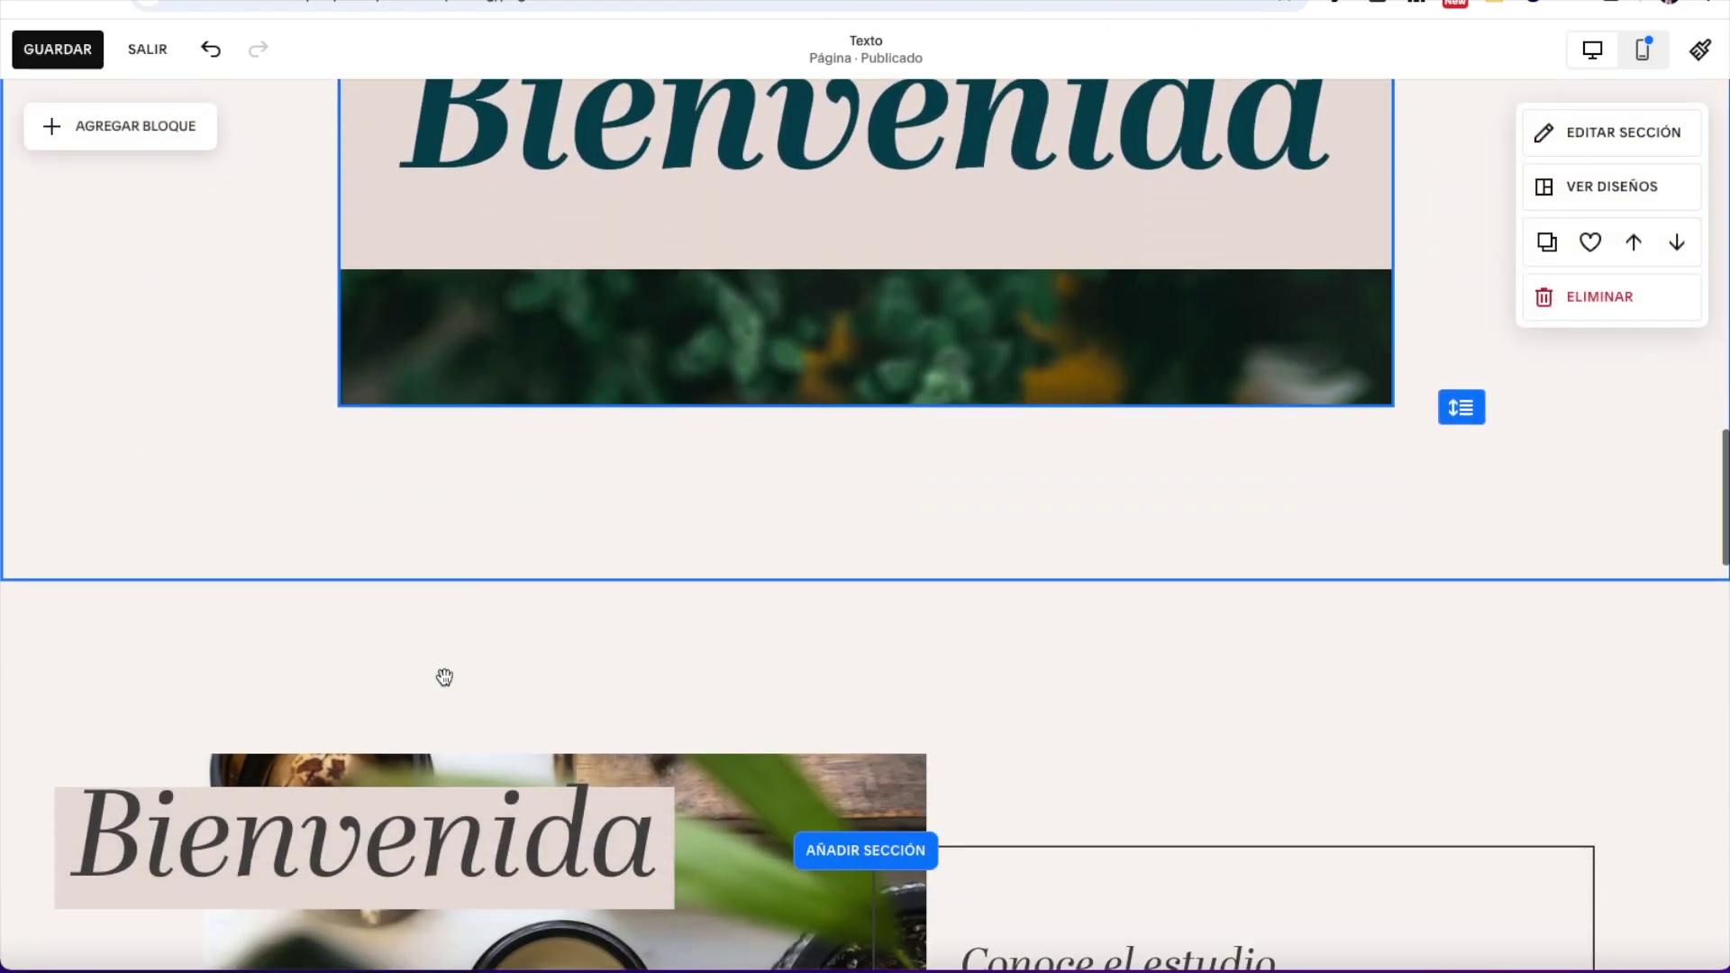
scroll(444, 676, down, 10)
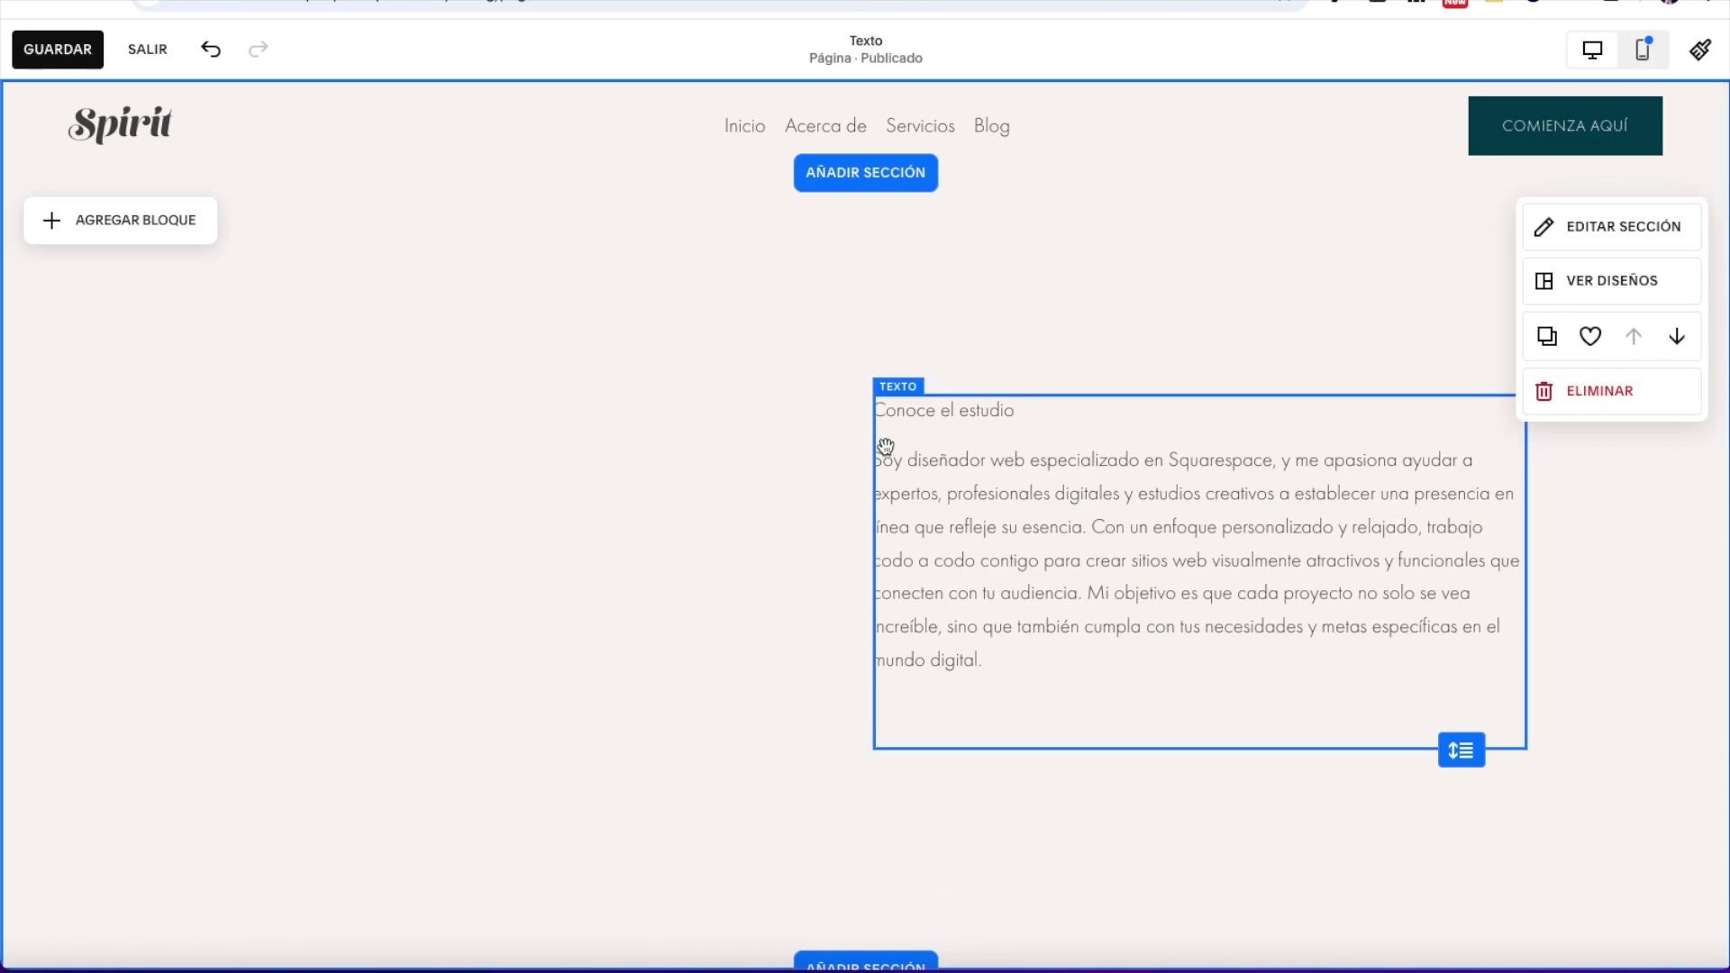
Step: Try the Título 1 and Título 2 styles on the "Conoce el estudio" line and set it to Título 3
triple_click(904, 422)
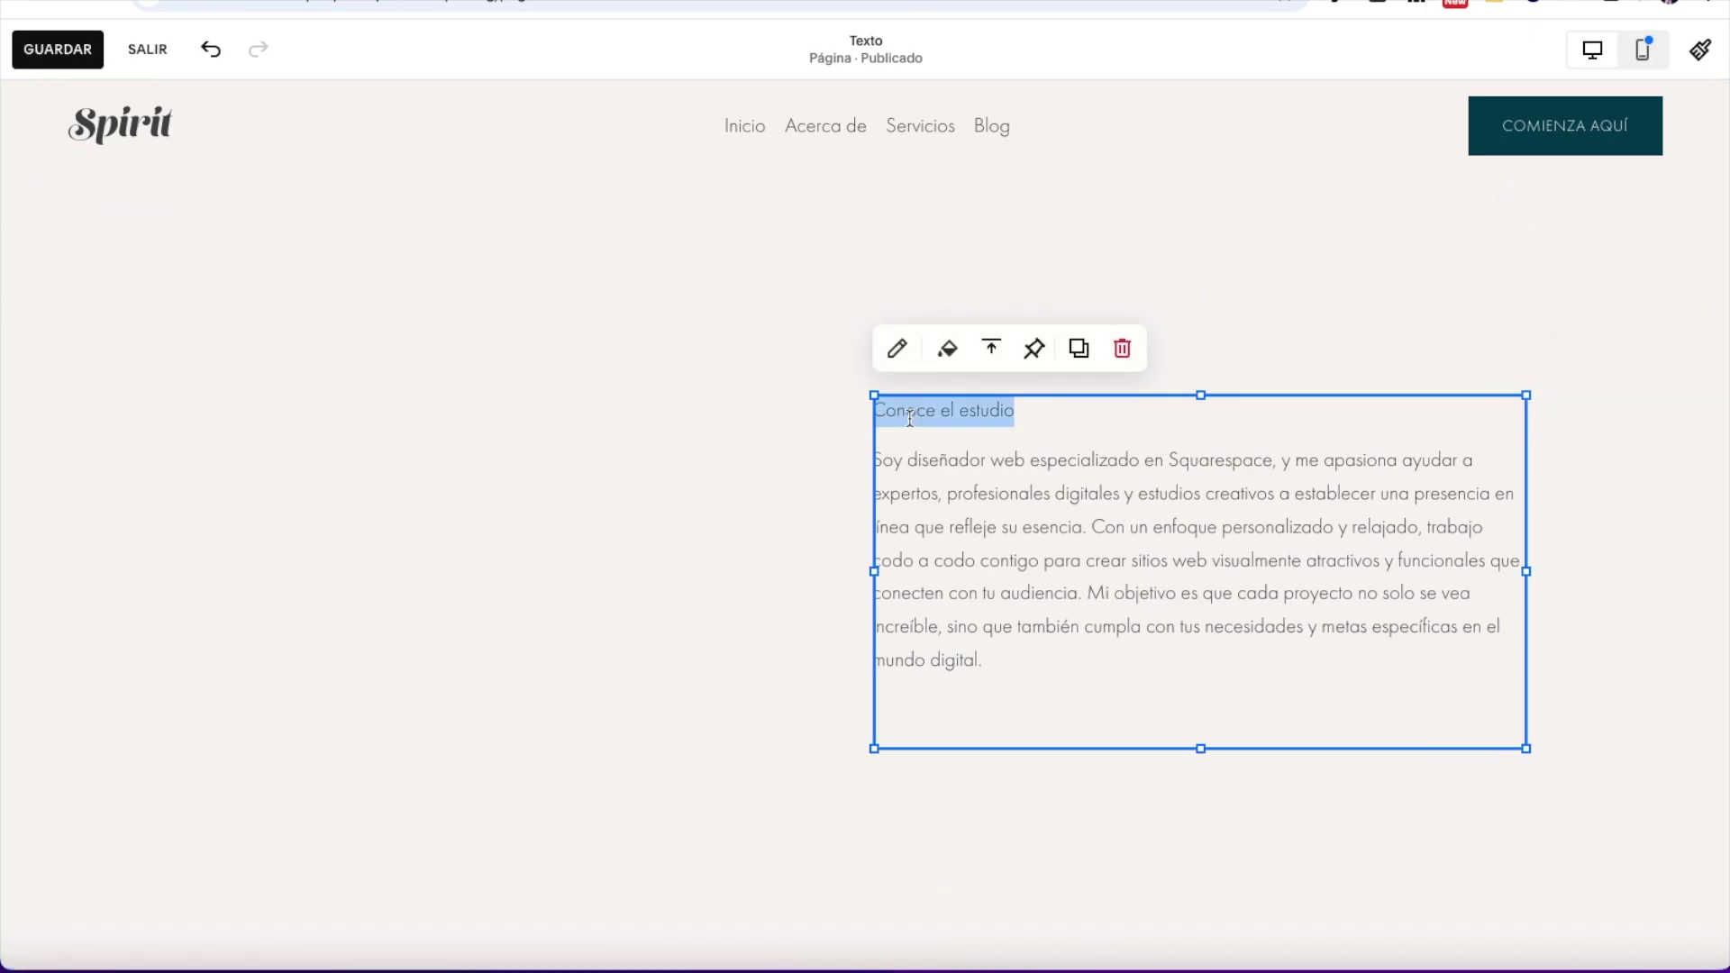
click(898, 351)
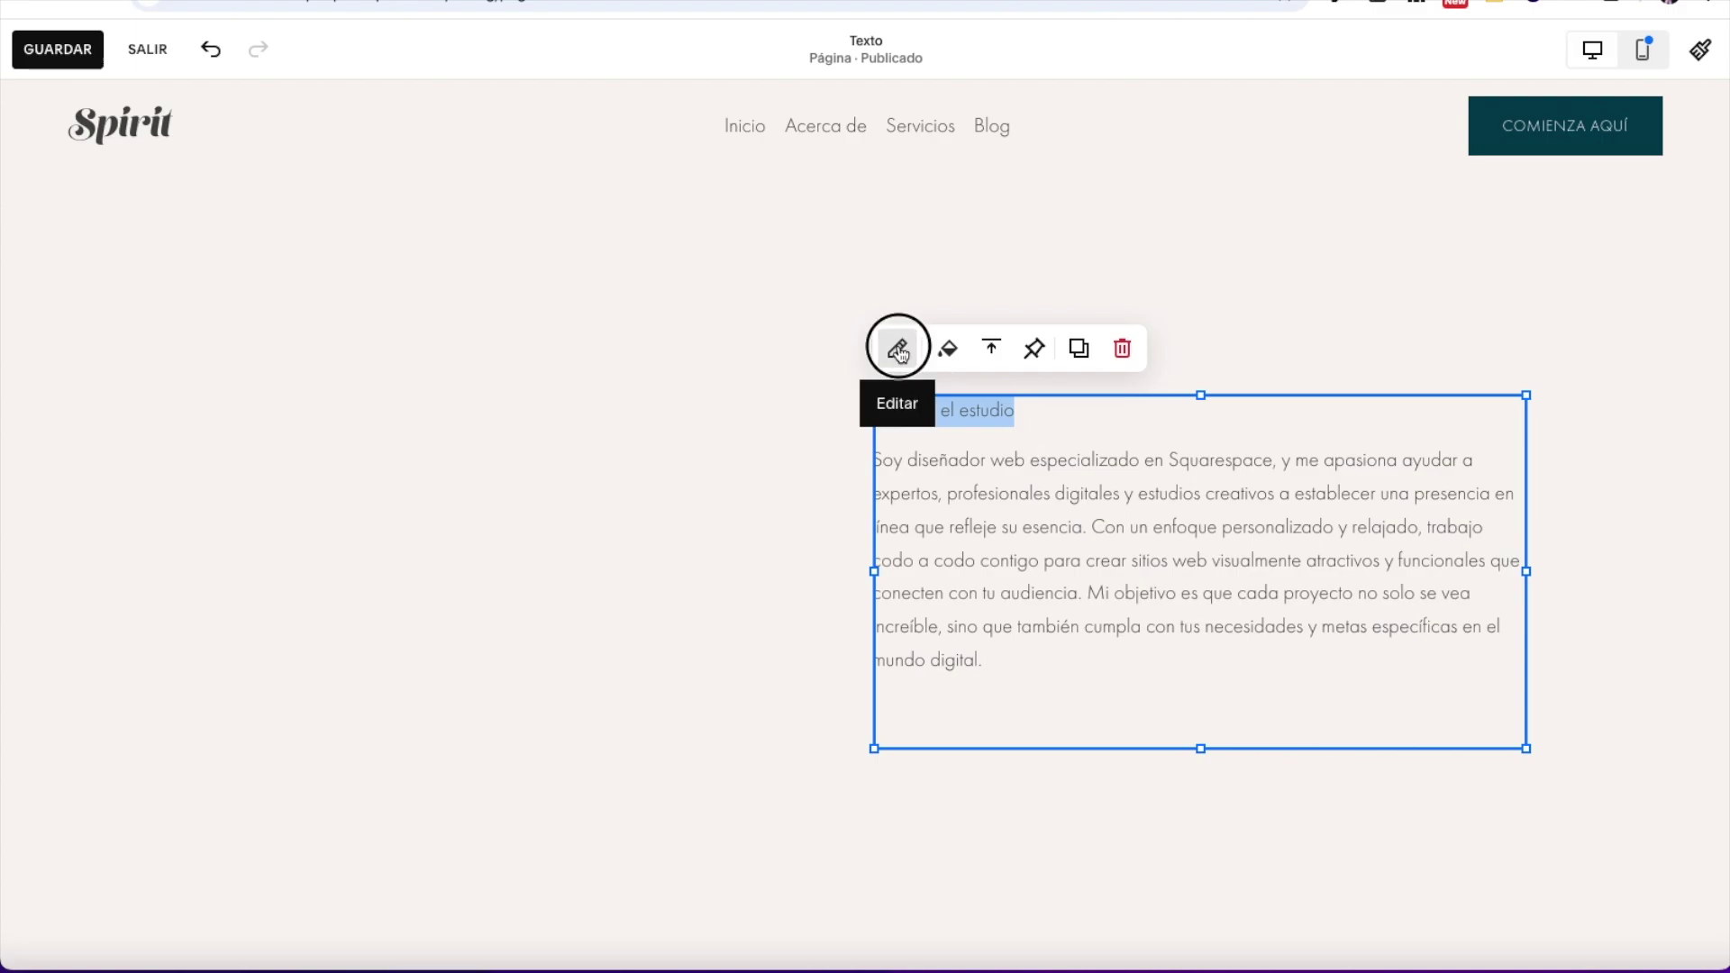
click(897, 340)
click(875, 403)
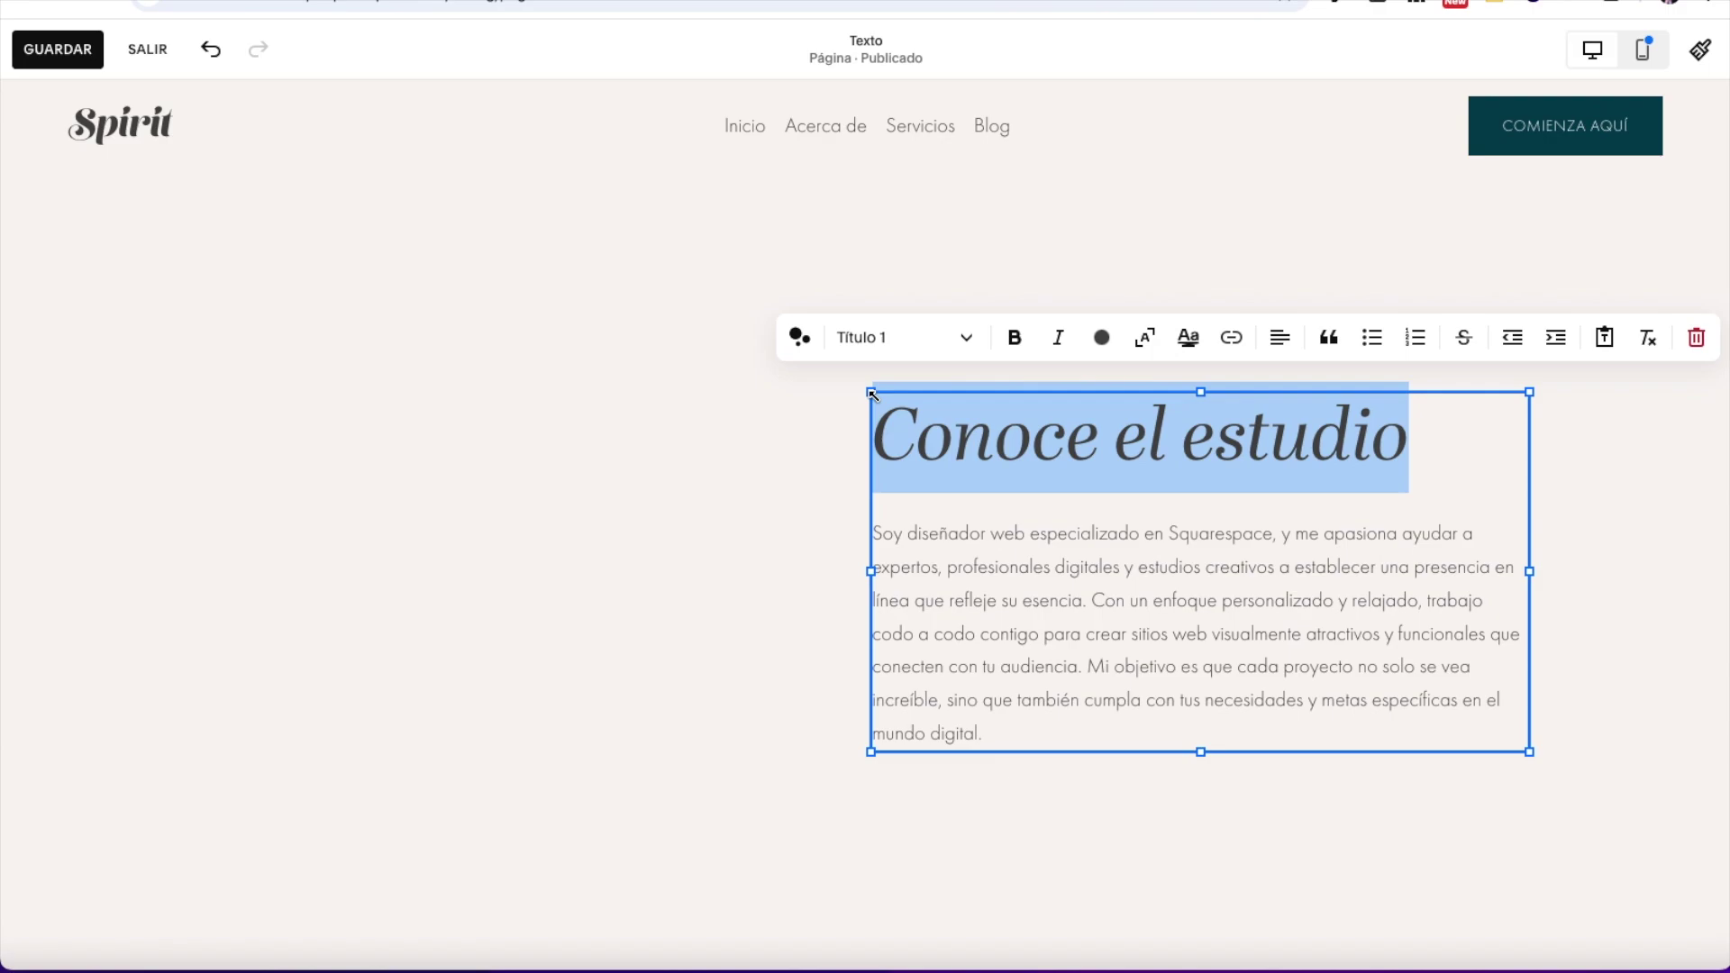
click(969, 344)
click(874, 440)
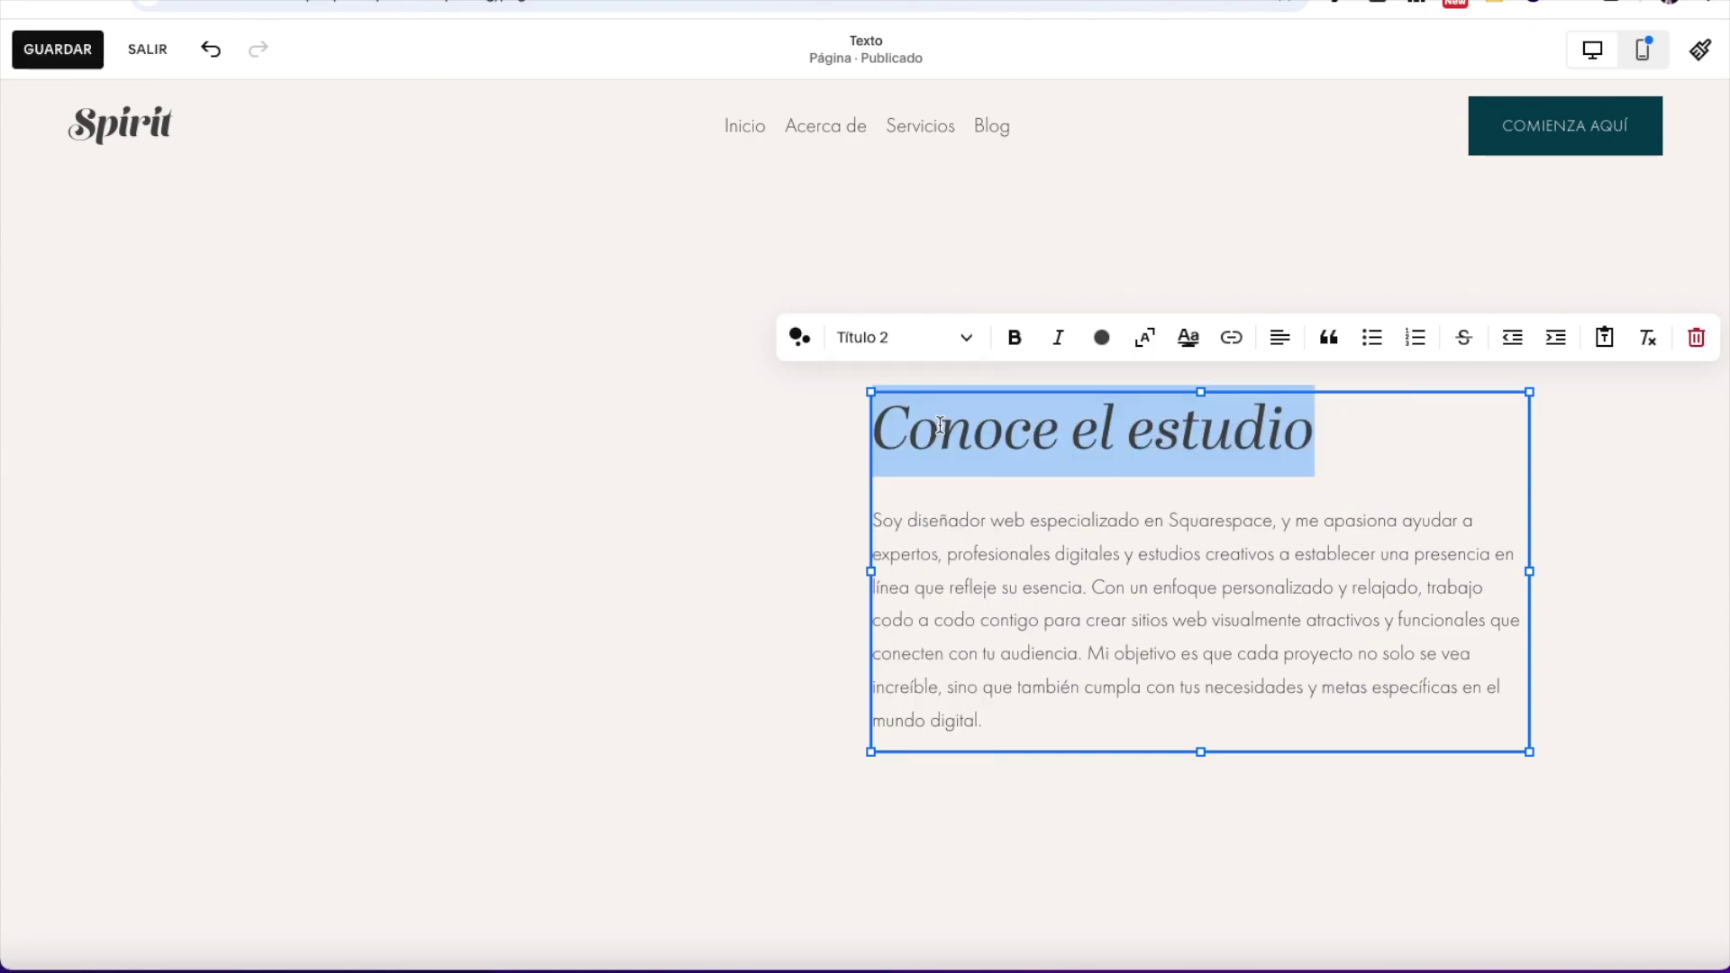
click(928, 338)
click(890, 489)
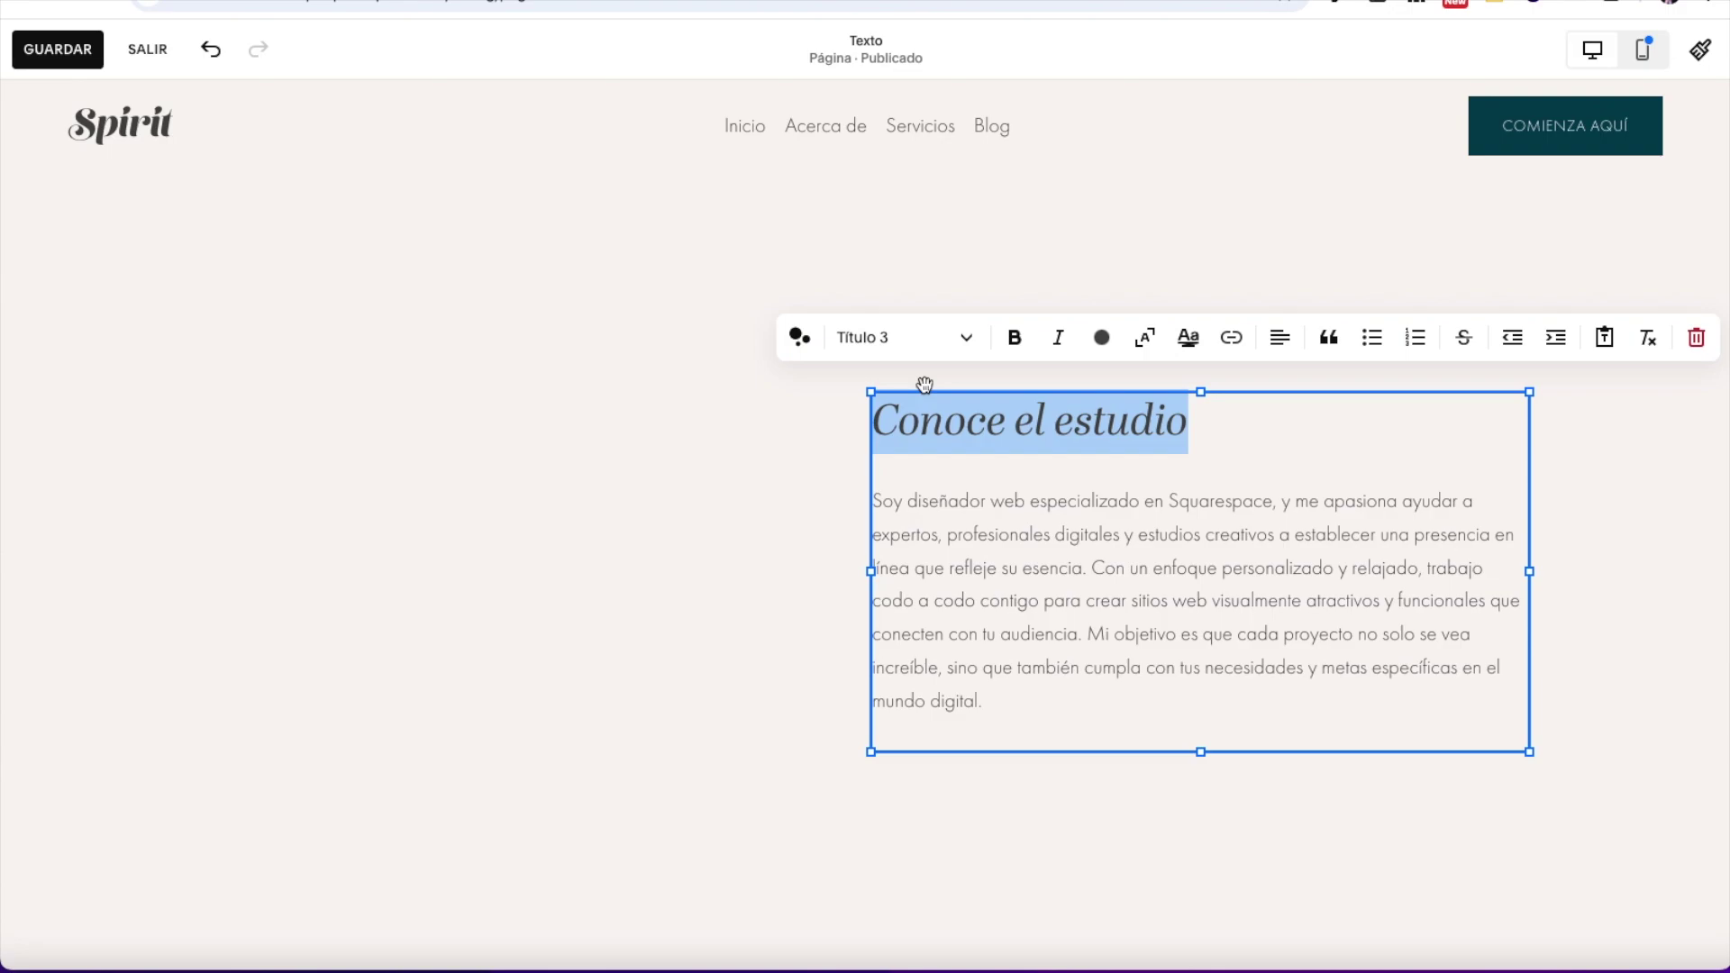
Step: Compare Título 2 and Título 4 on the "Conoce el estudio" heading and return it to Título 3
click(910, 339)
click(905, 441)
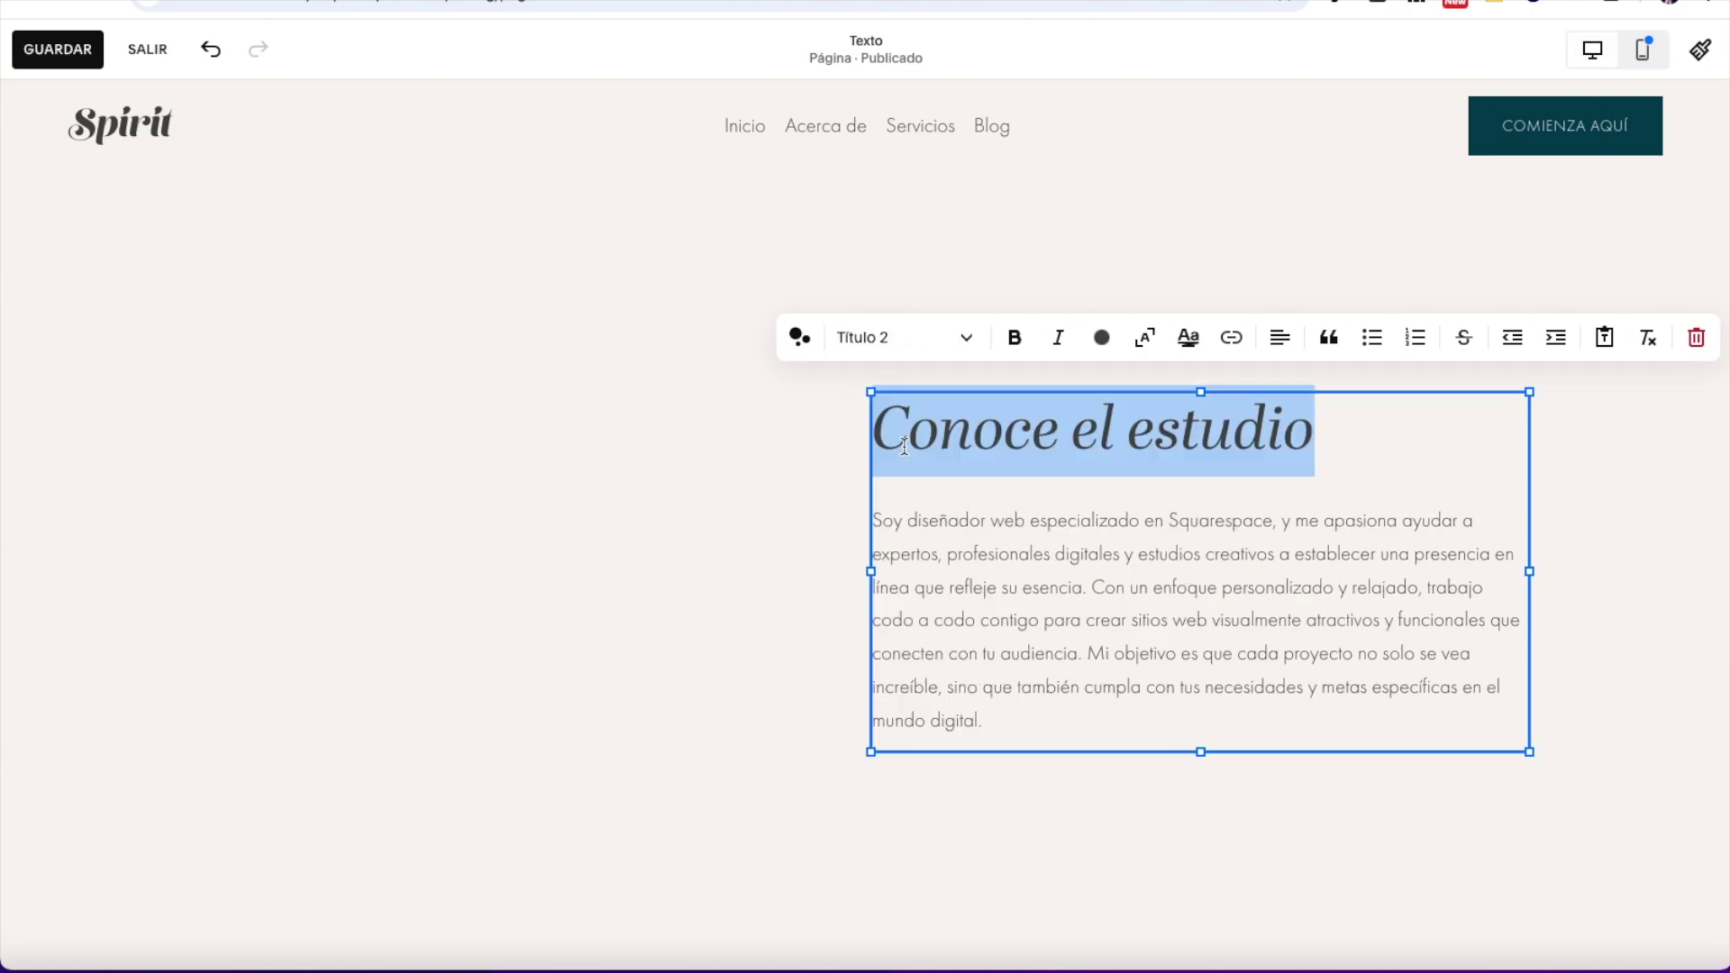
click(927, 339)
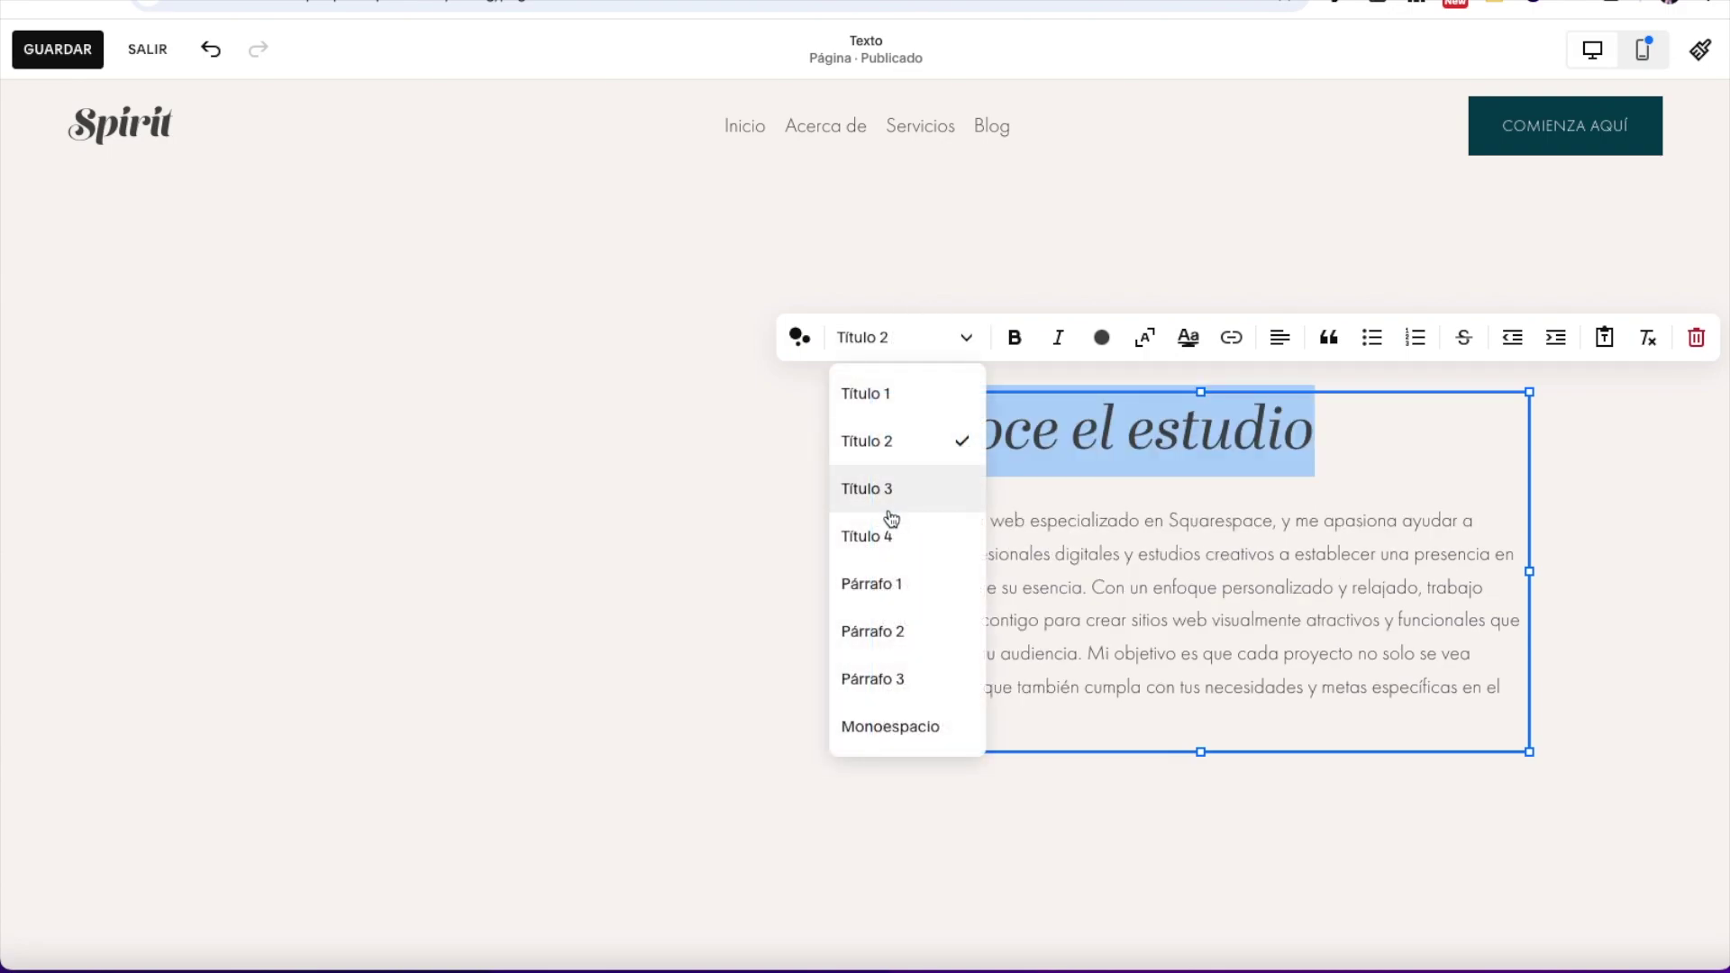
click(886, 540)
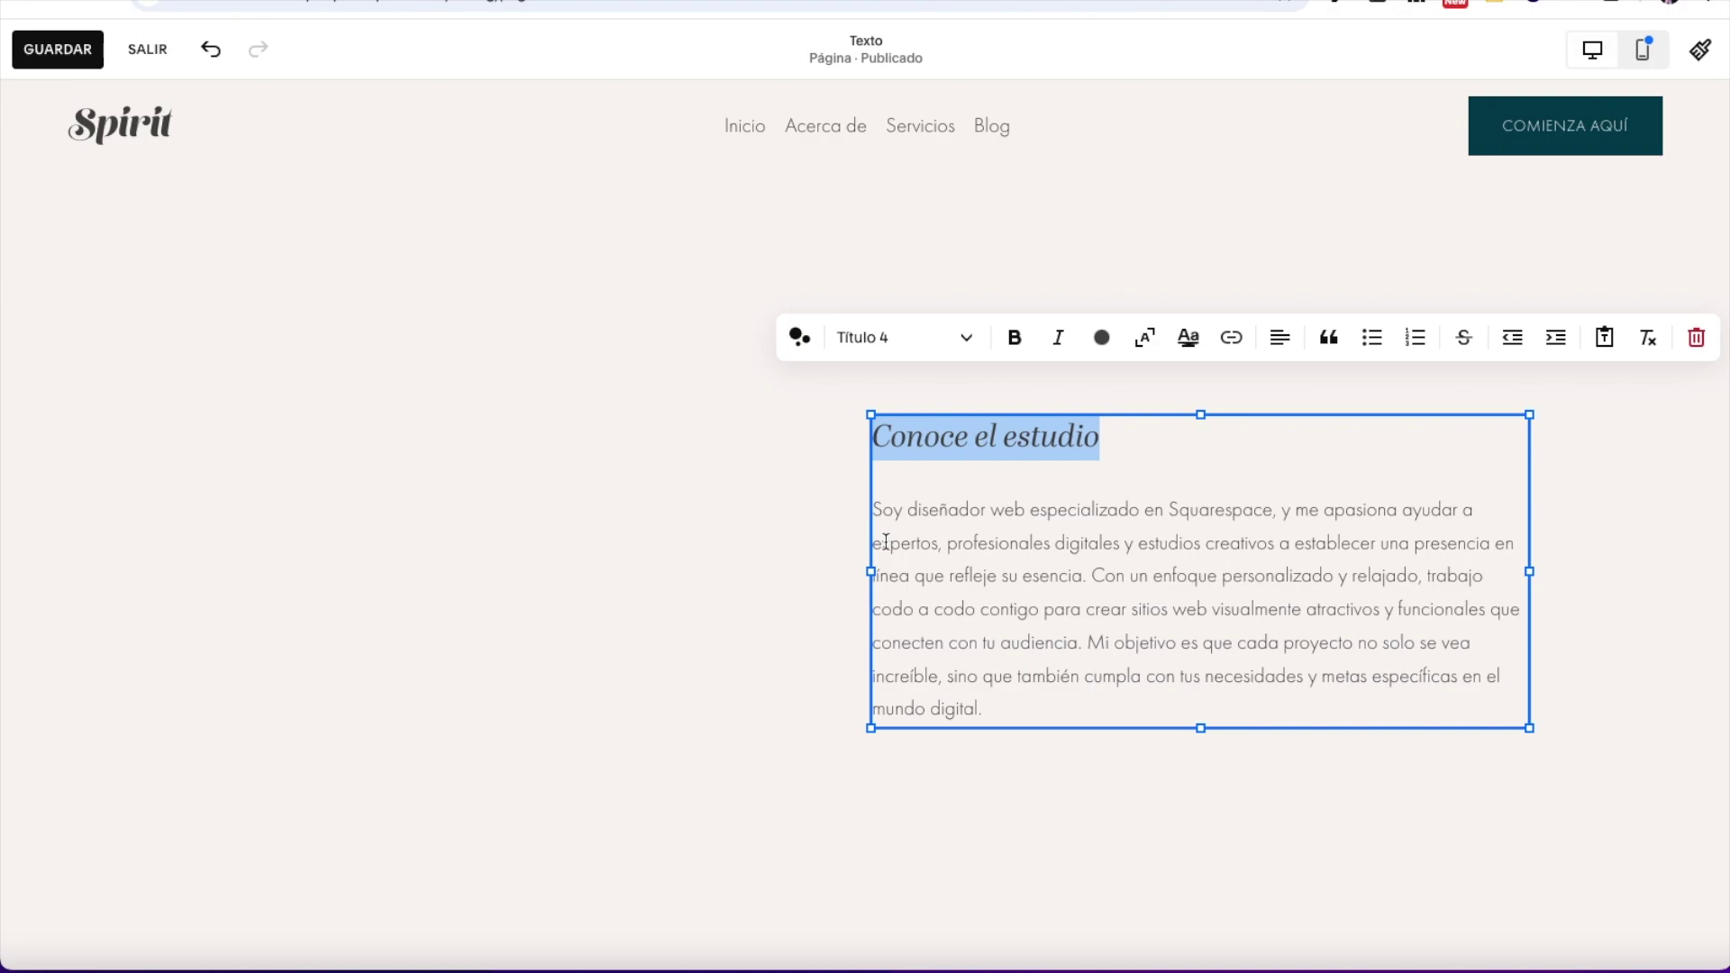
click(927, 339)
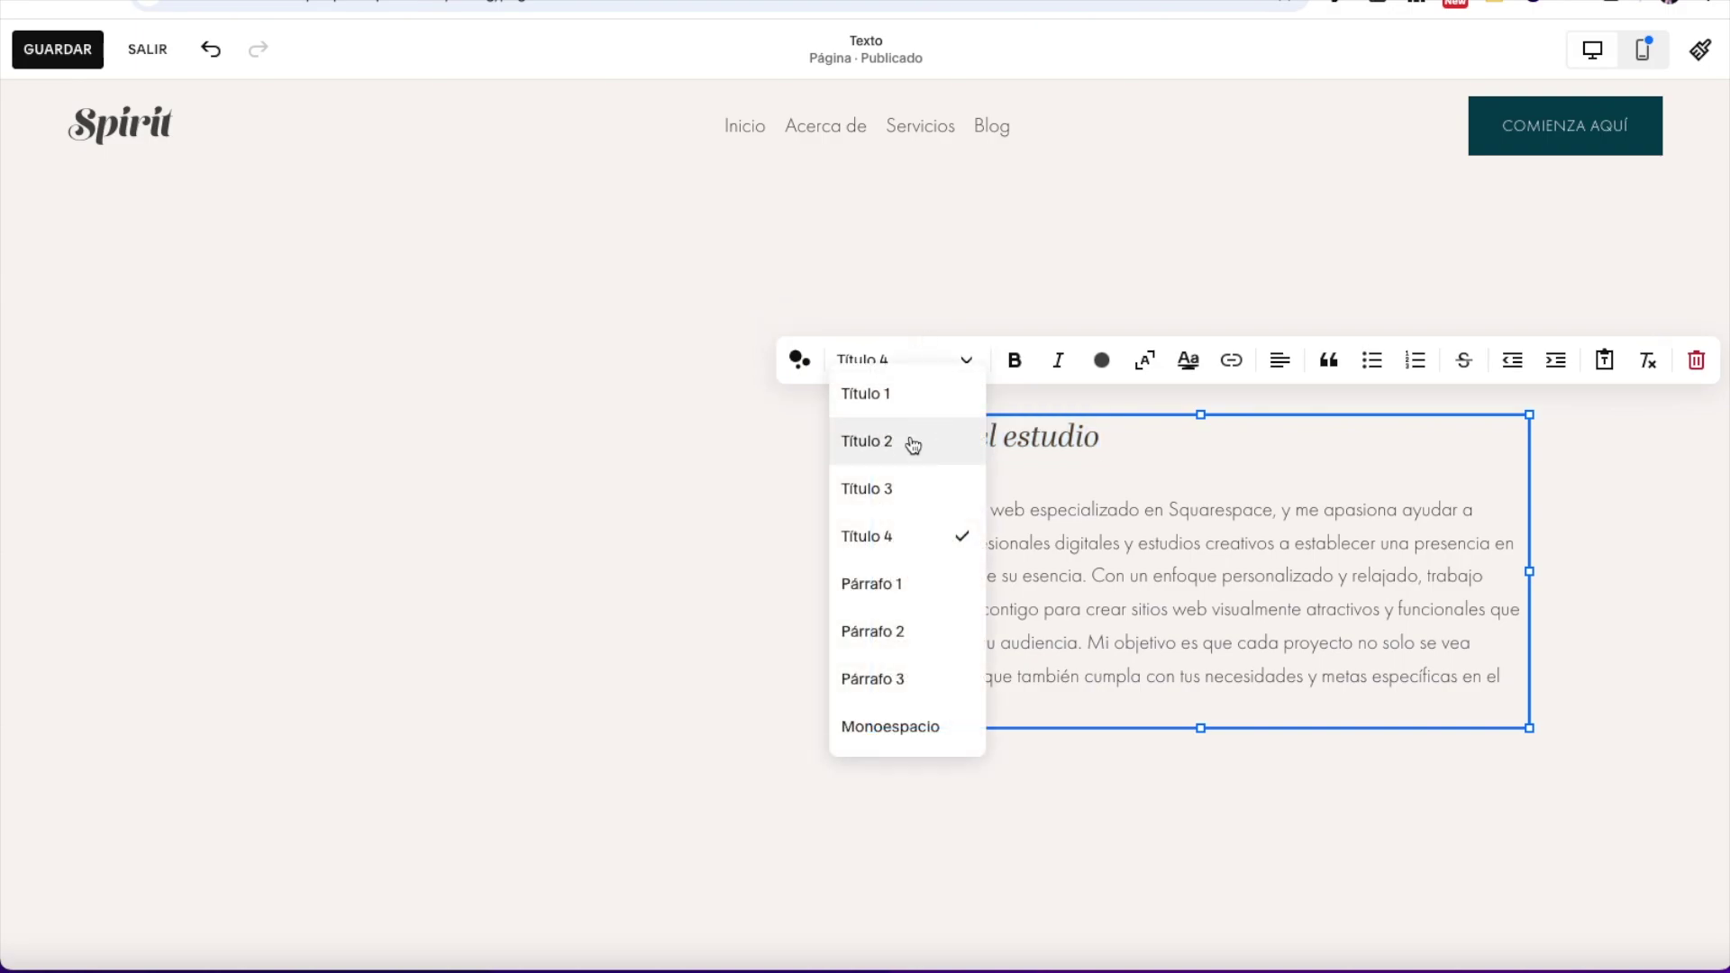
click(910, 441)
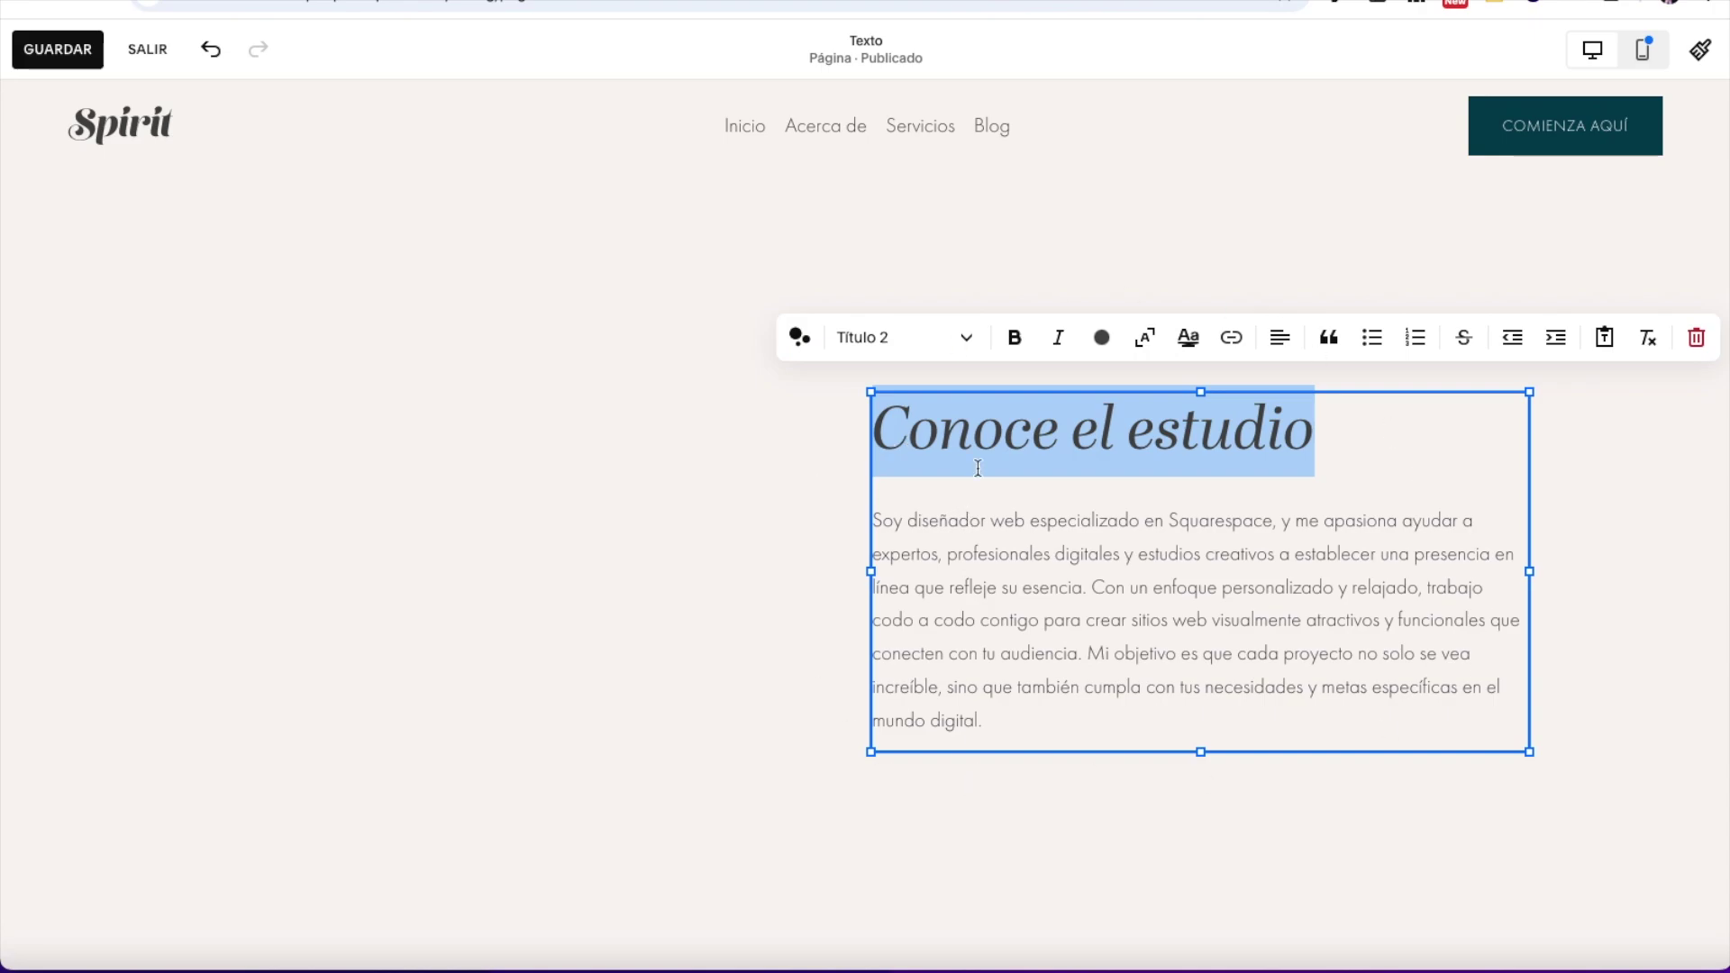
click(873, 341)
click(864, 488)
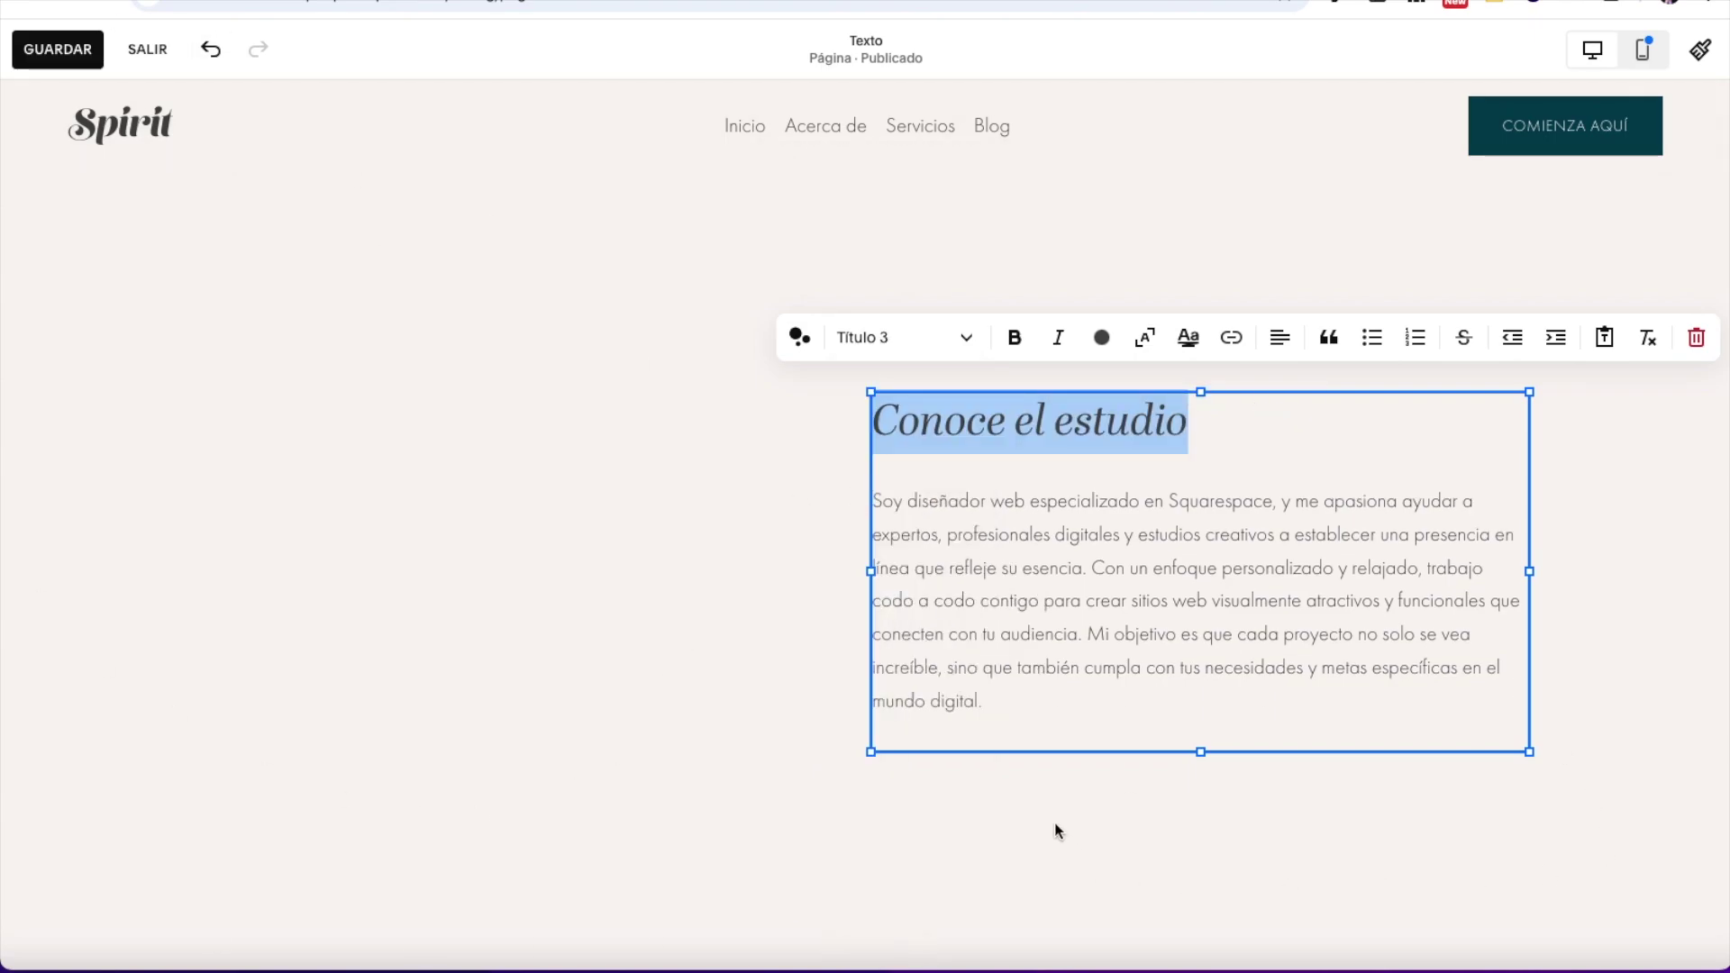
Step: Try the Párrafo 1 style on the whole paragraph below the heading and set it to Párrafo 3
triple_click(1038, 598)
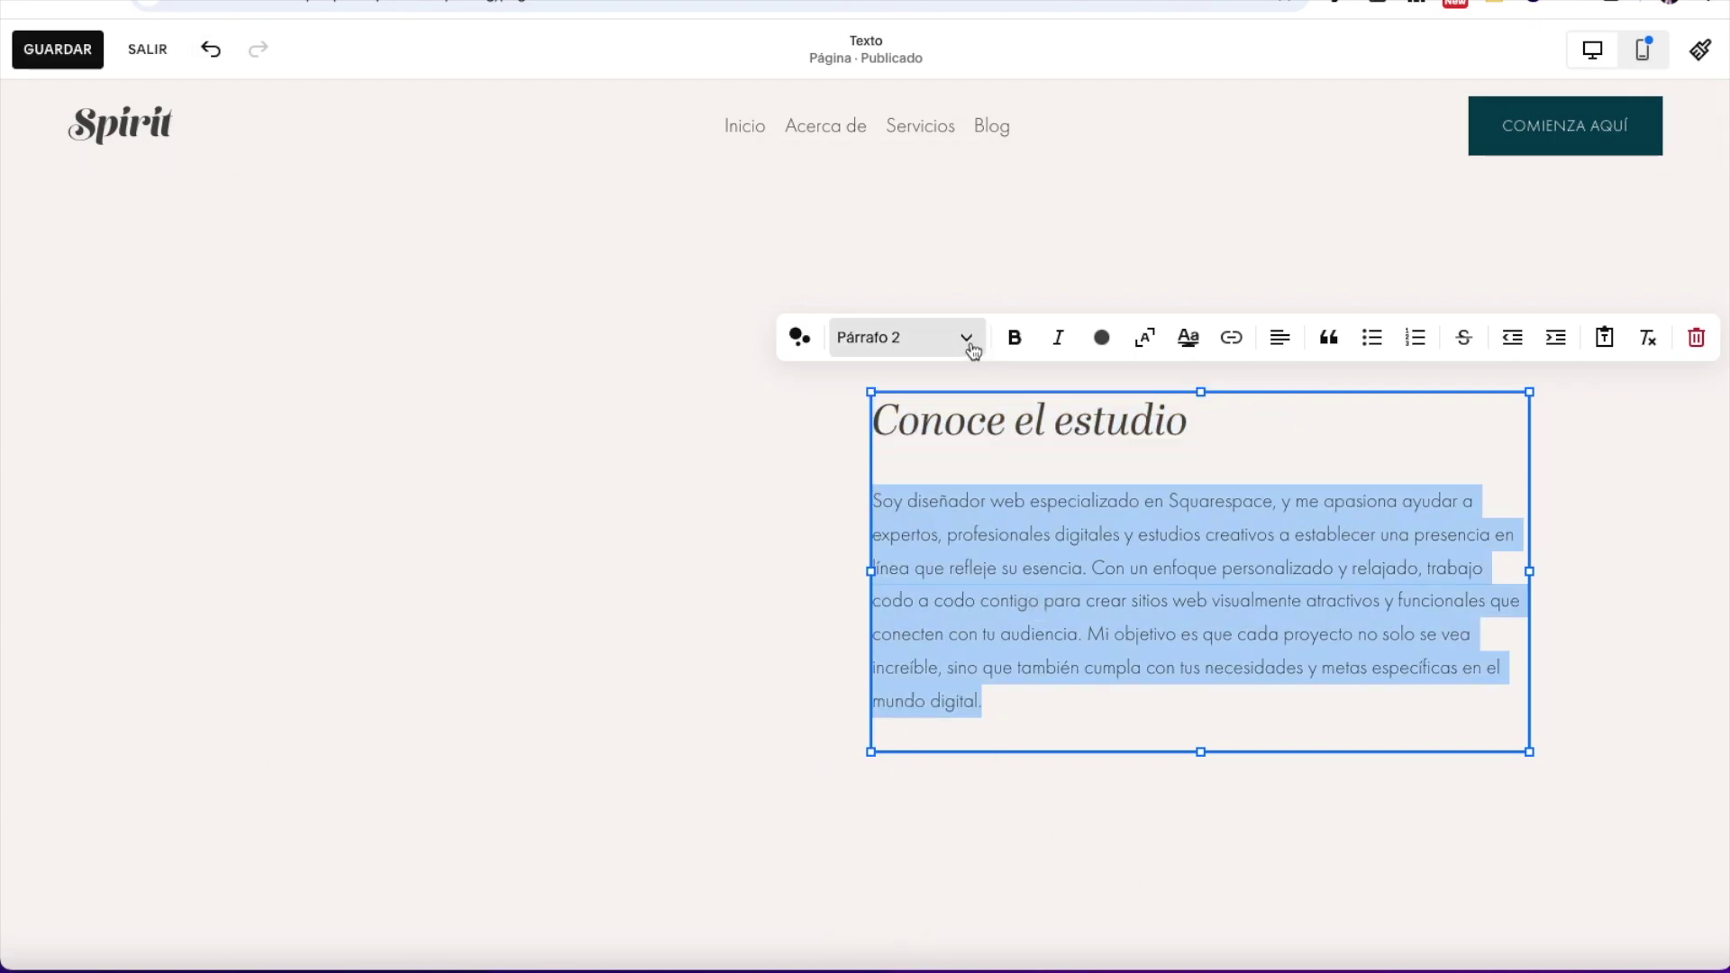
click(894, 344)
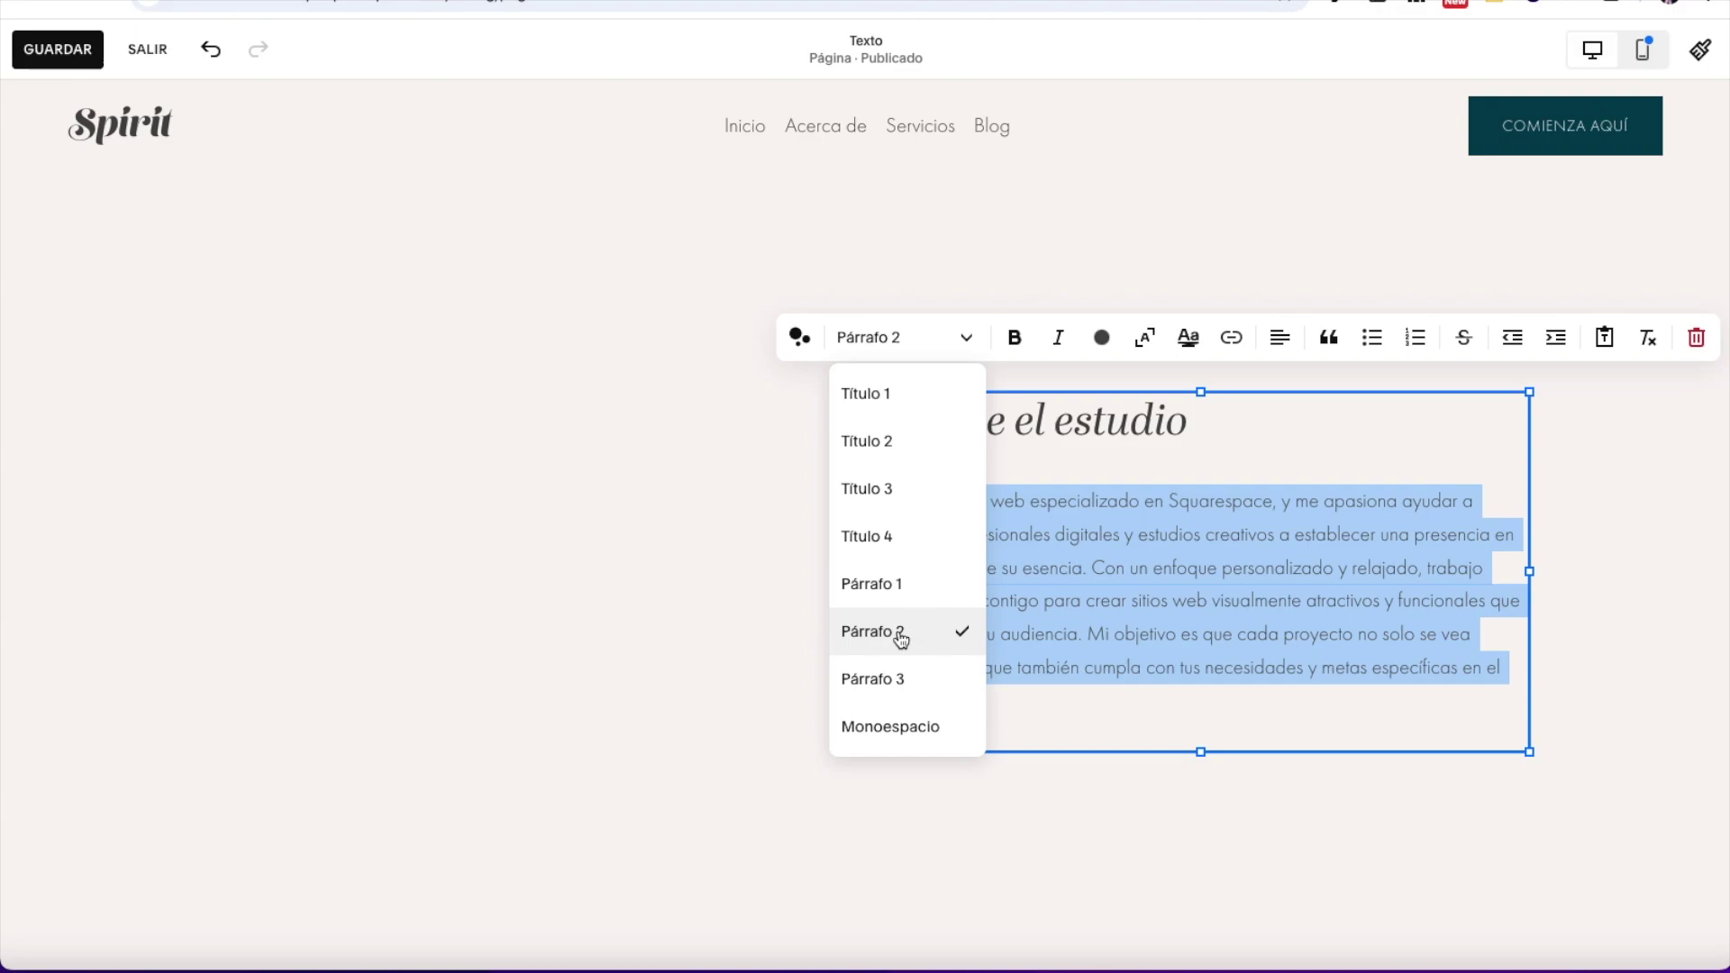
click(878, 587)
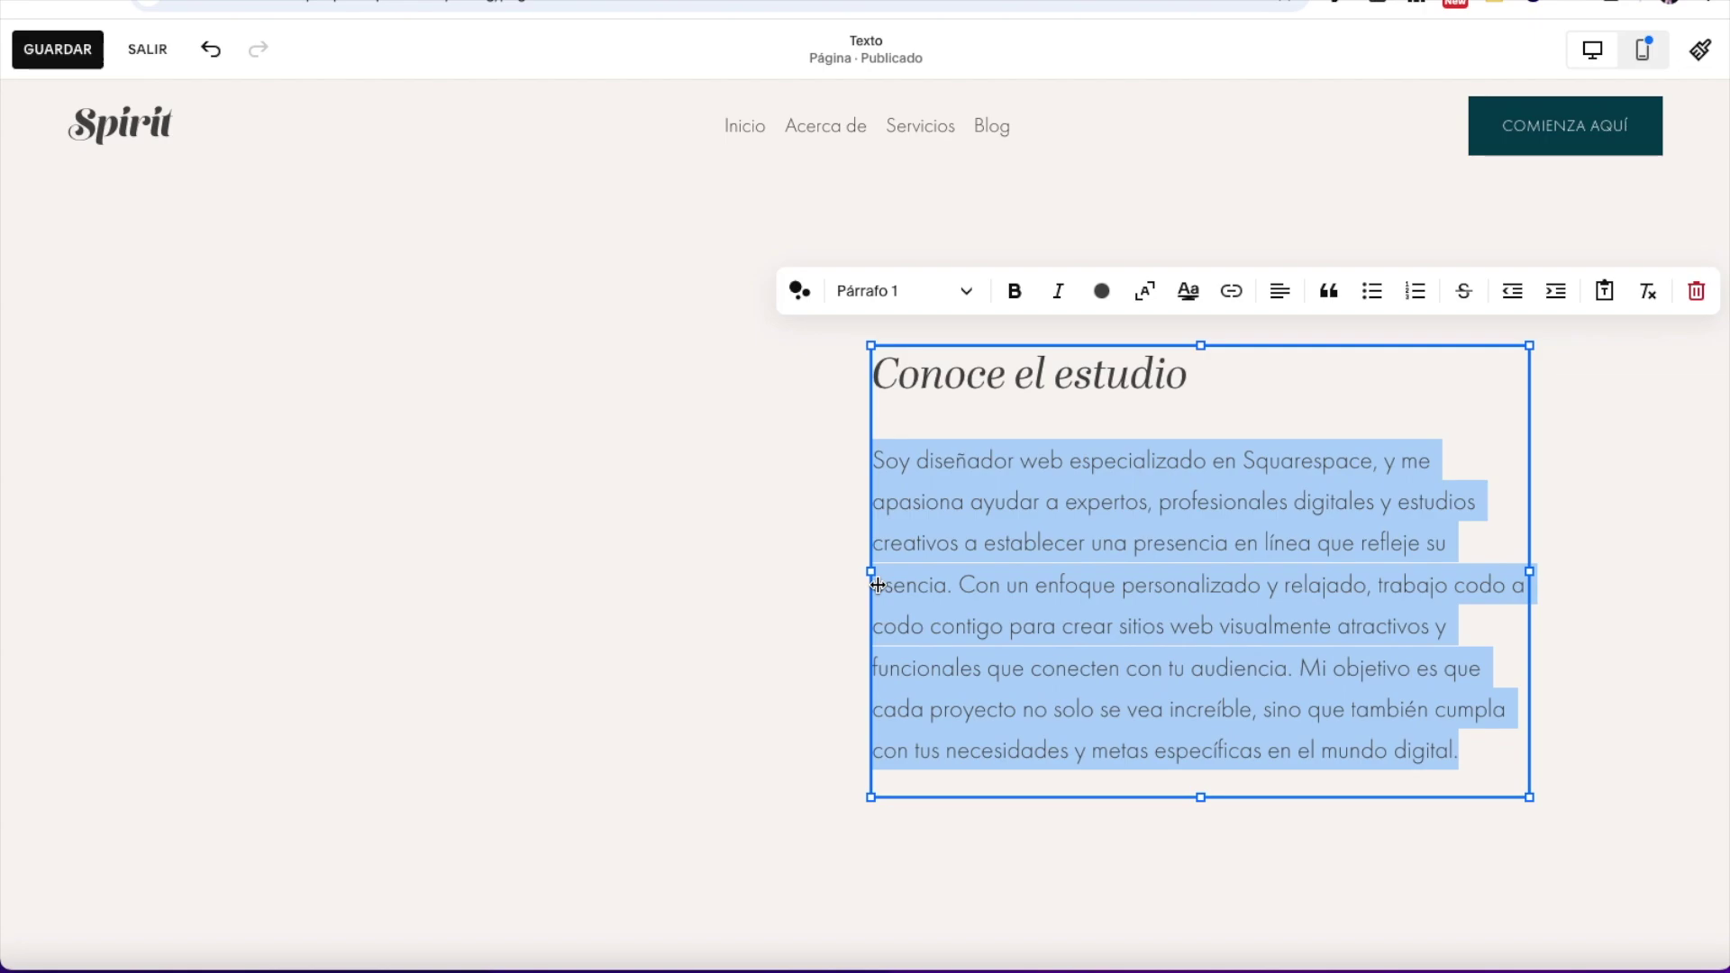
click(955, 290)
click(856, 631)
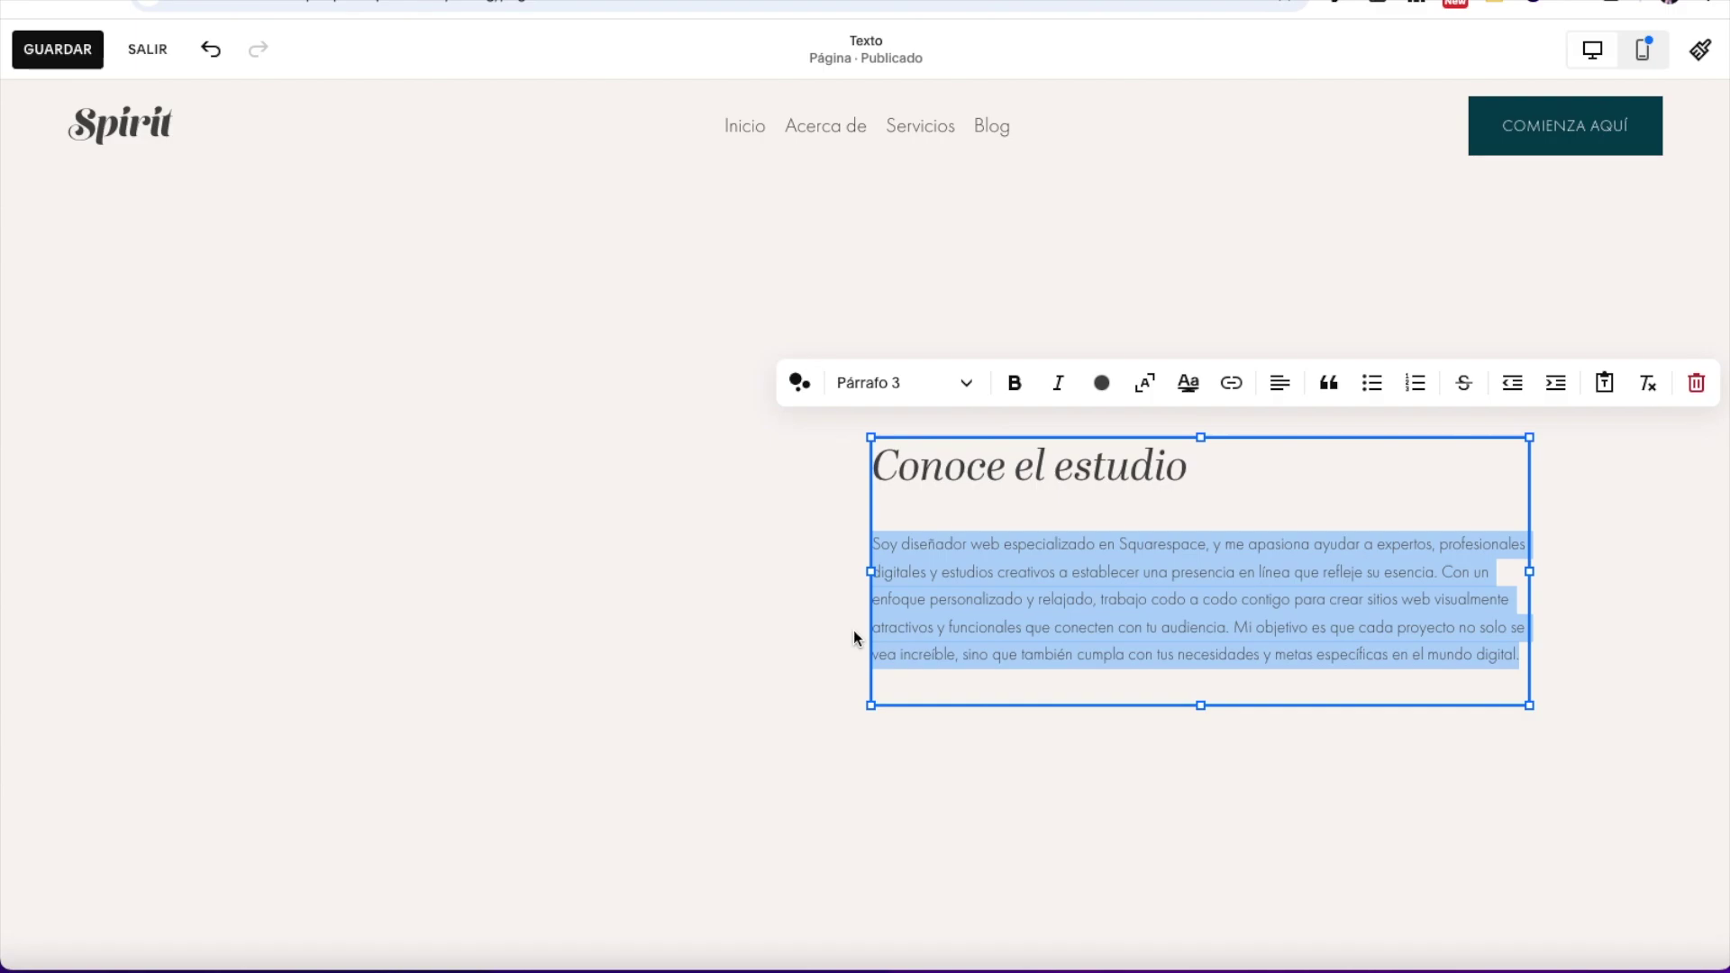
Step: Set the whole paragraph below the "Conoce el estudio" heading to the Párrafo 2 style
scroll(791, 718, down, 10)
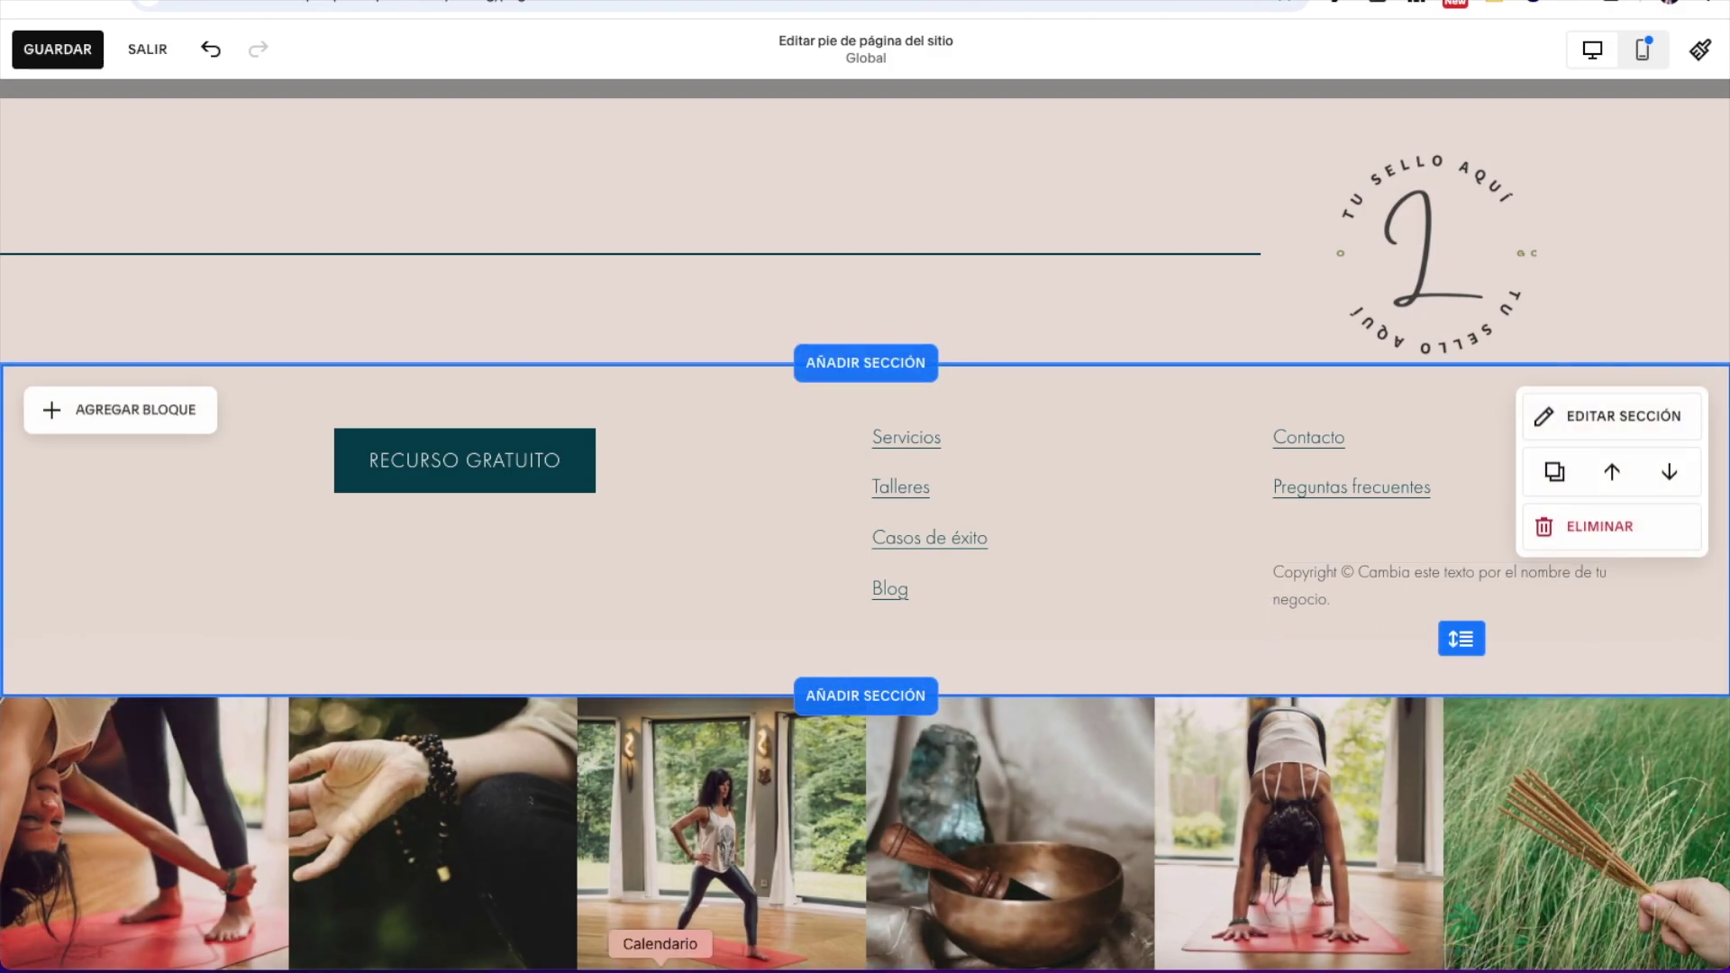
scroll(953, 804, up, 10)
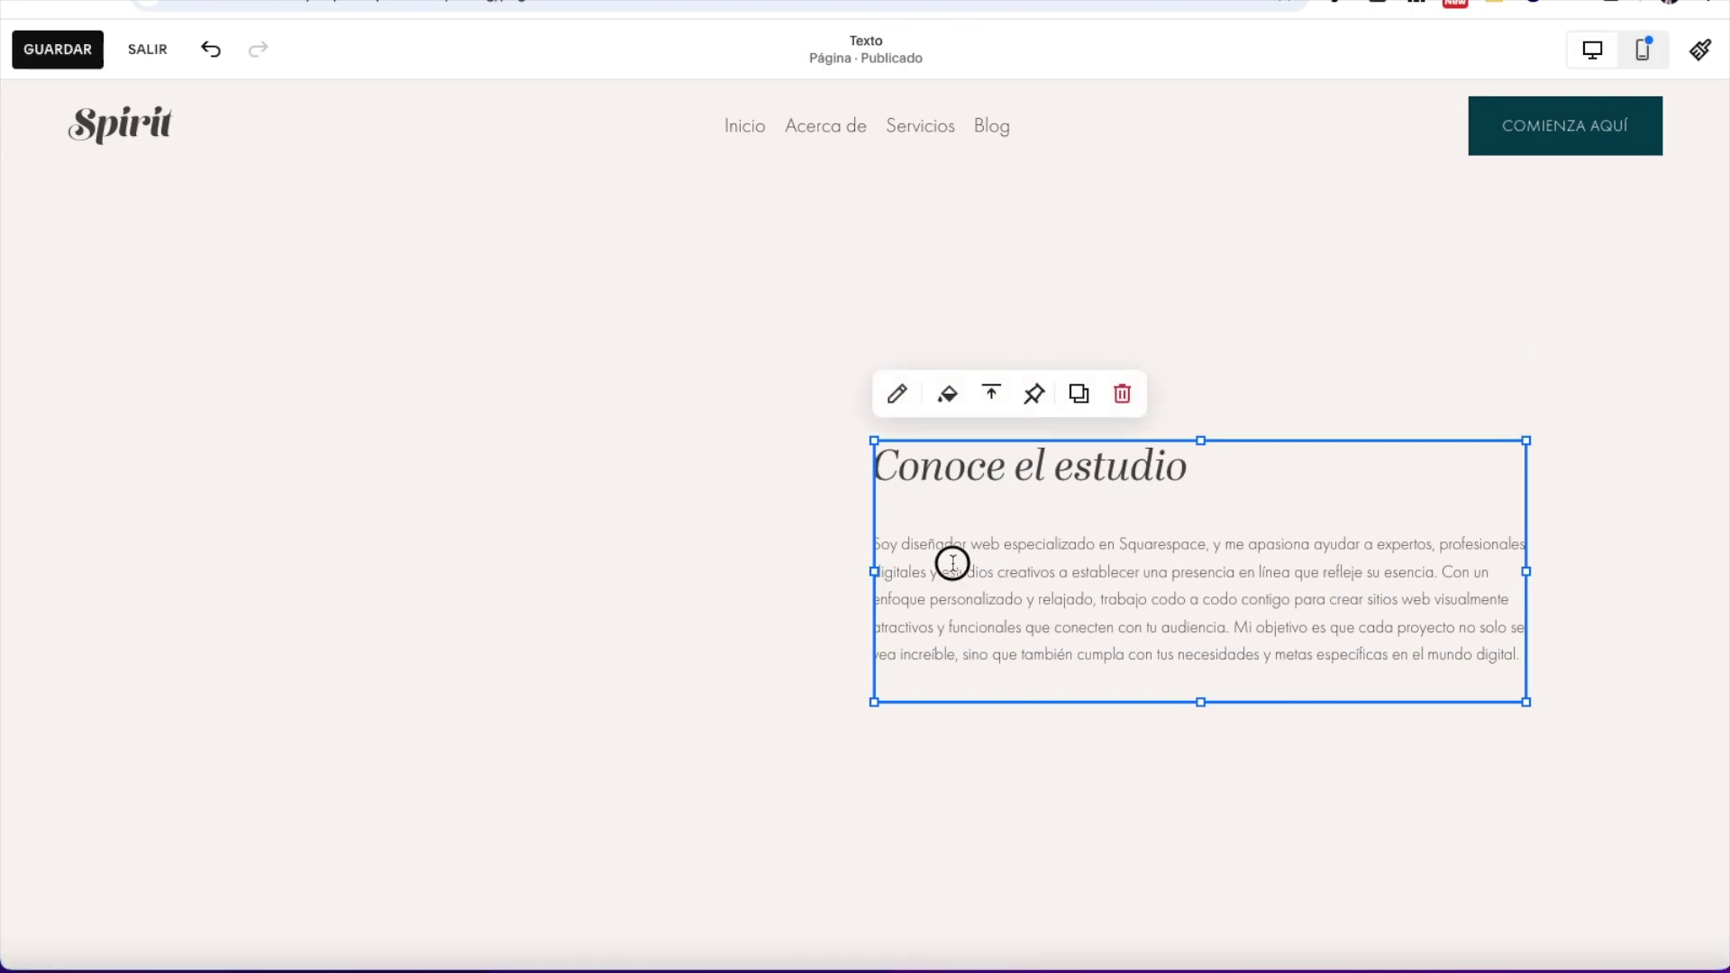
triple_click(952, 563)
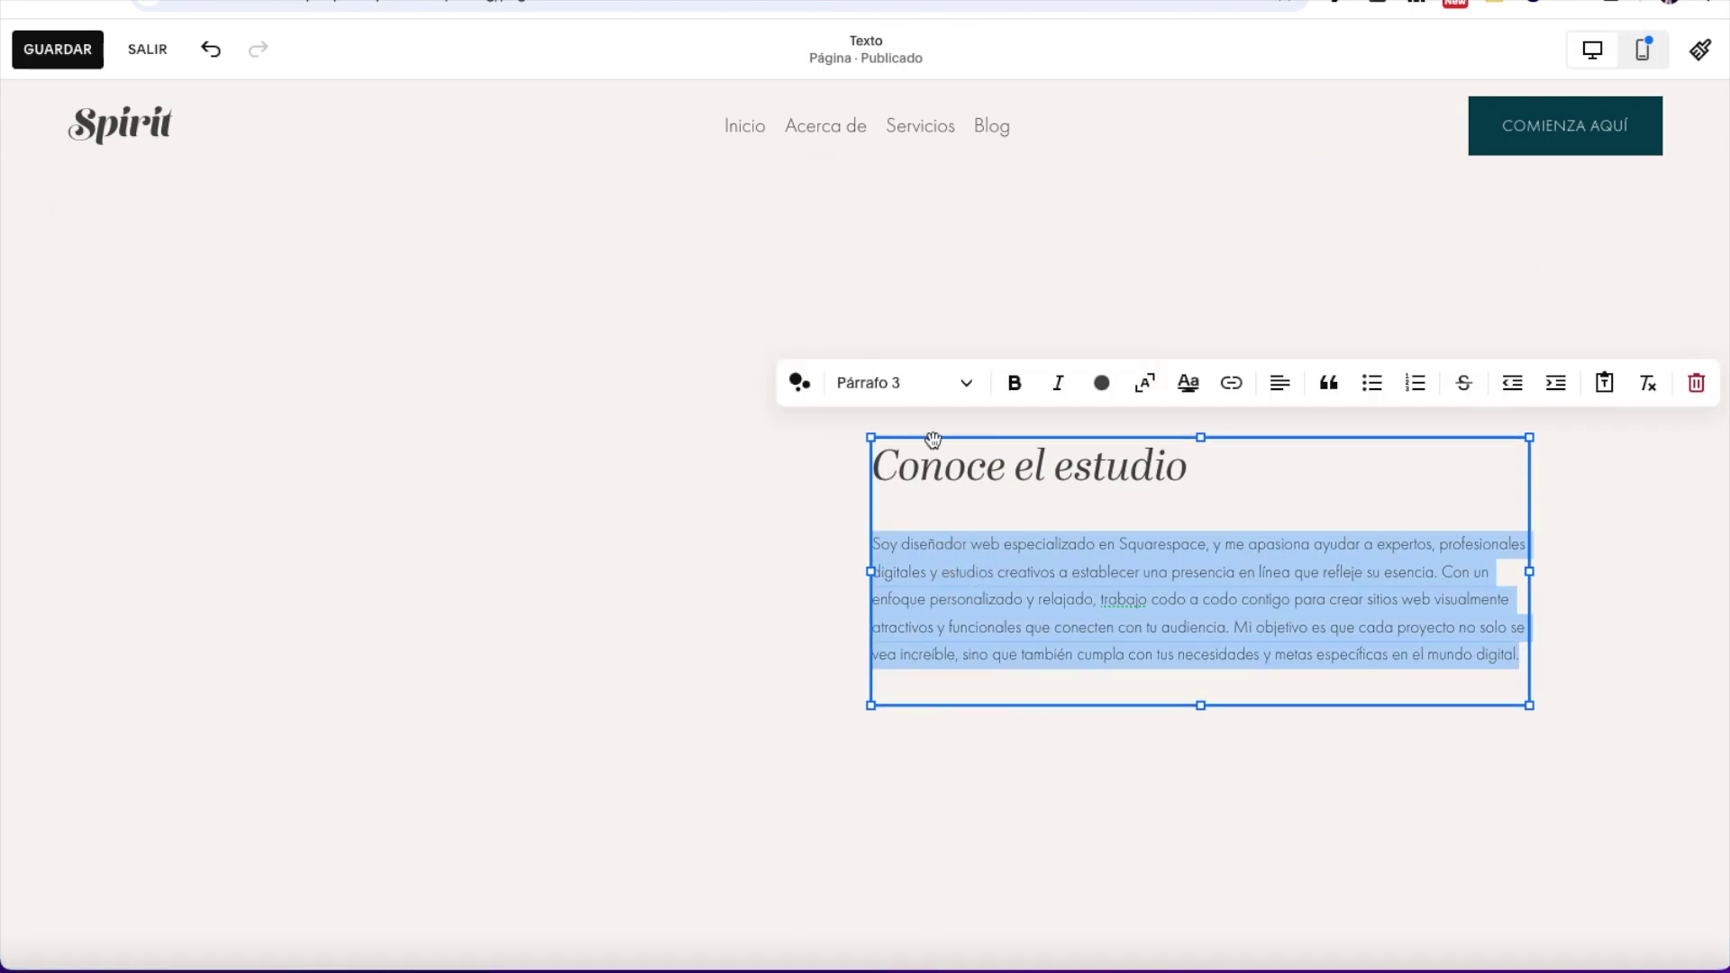
click(931, 396)
click(896, 687)
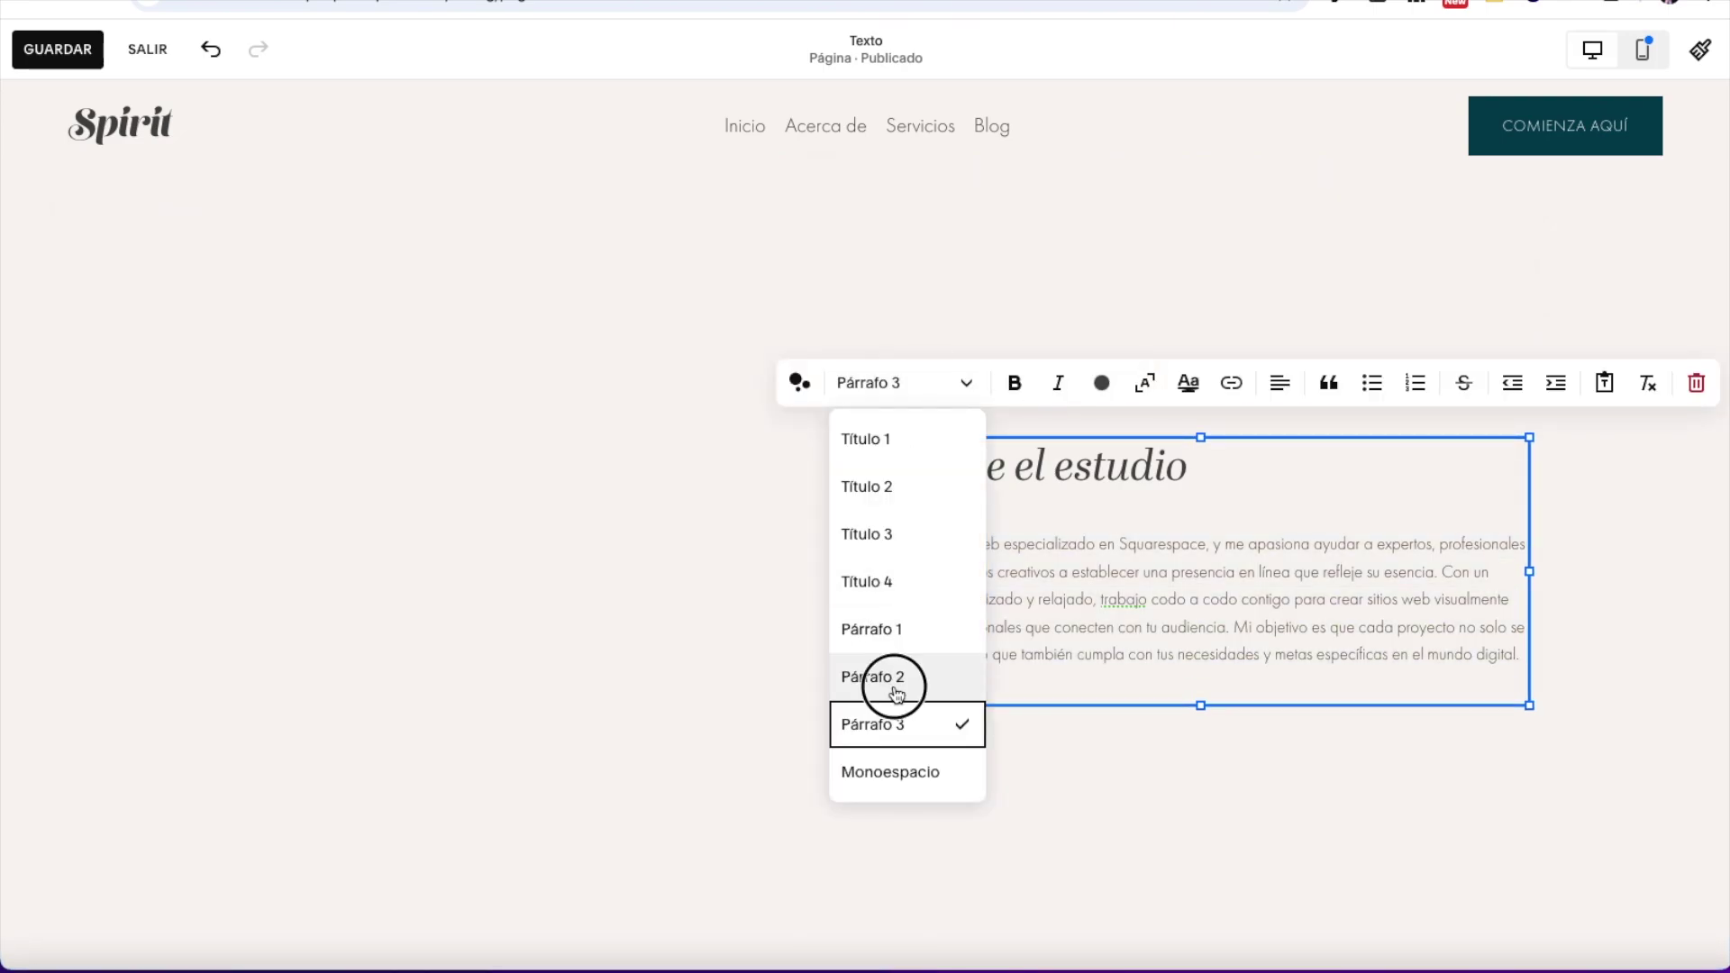
click(898, 346)
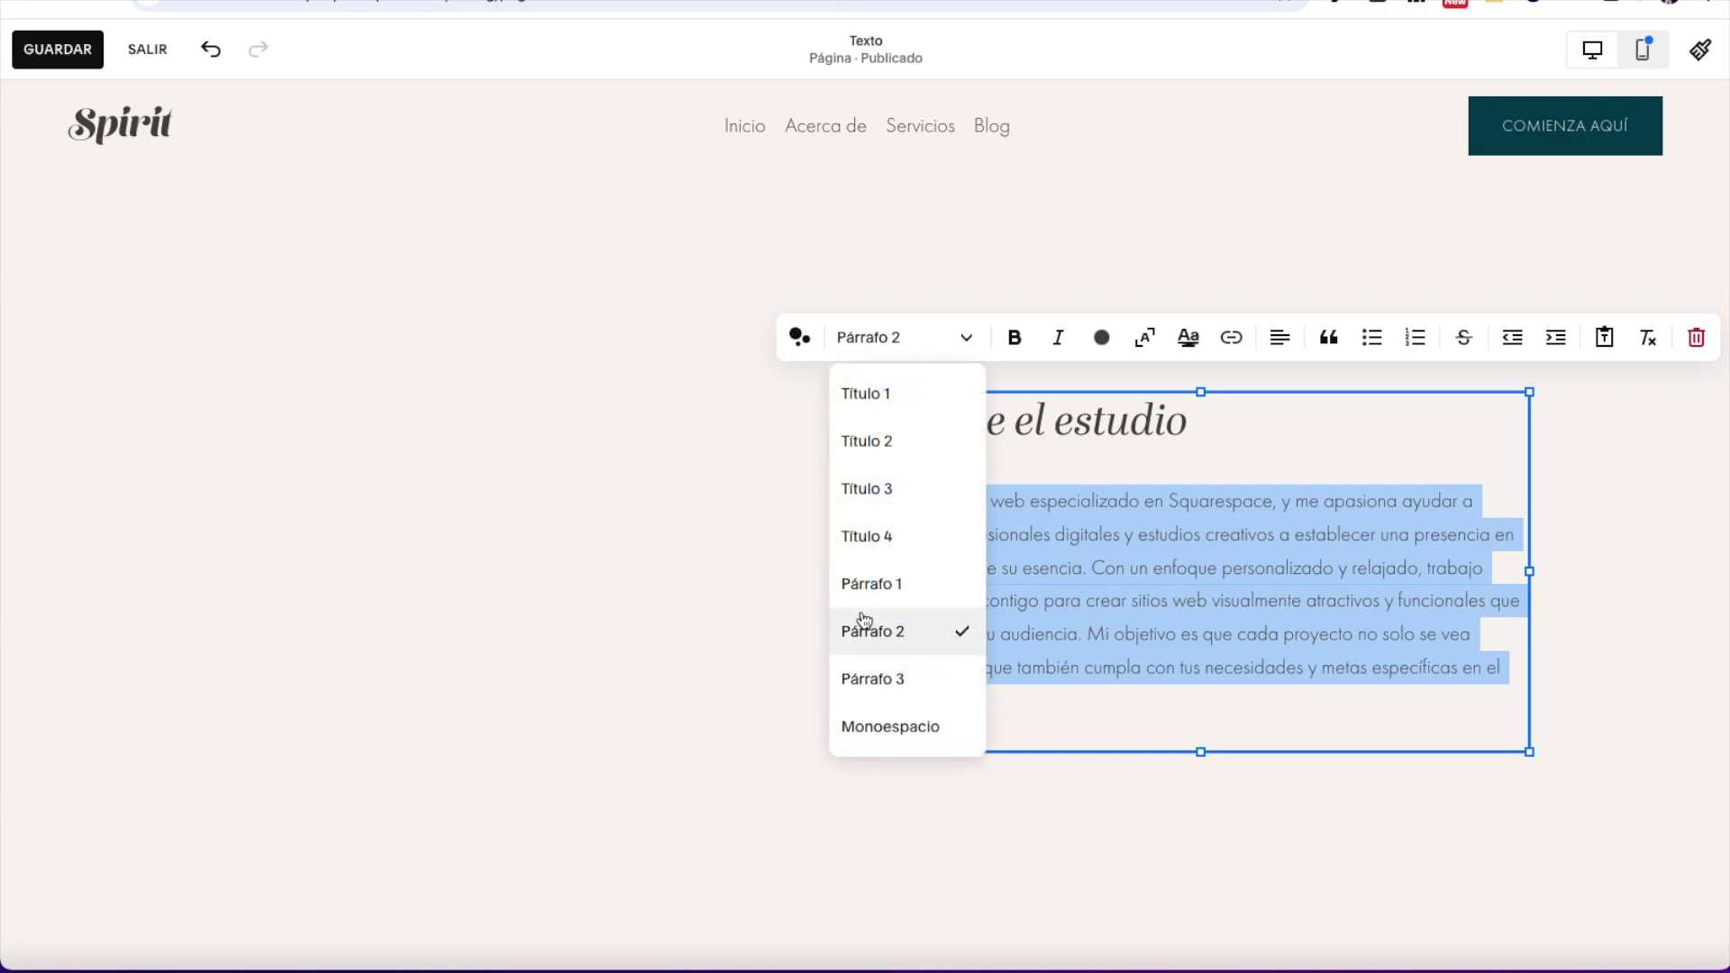
click(952, 383)
Step: Try bold and italic on the word "diseñador" in the paragraph and remove both
click(978, 509)
double_click(977, 509)
click(1015, 337)
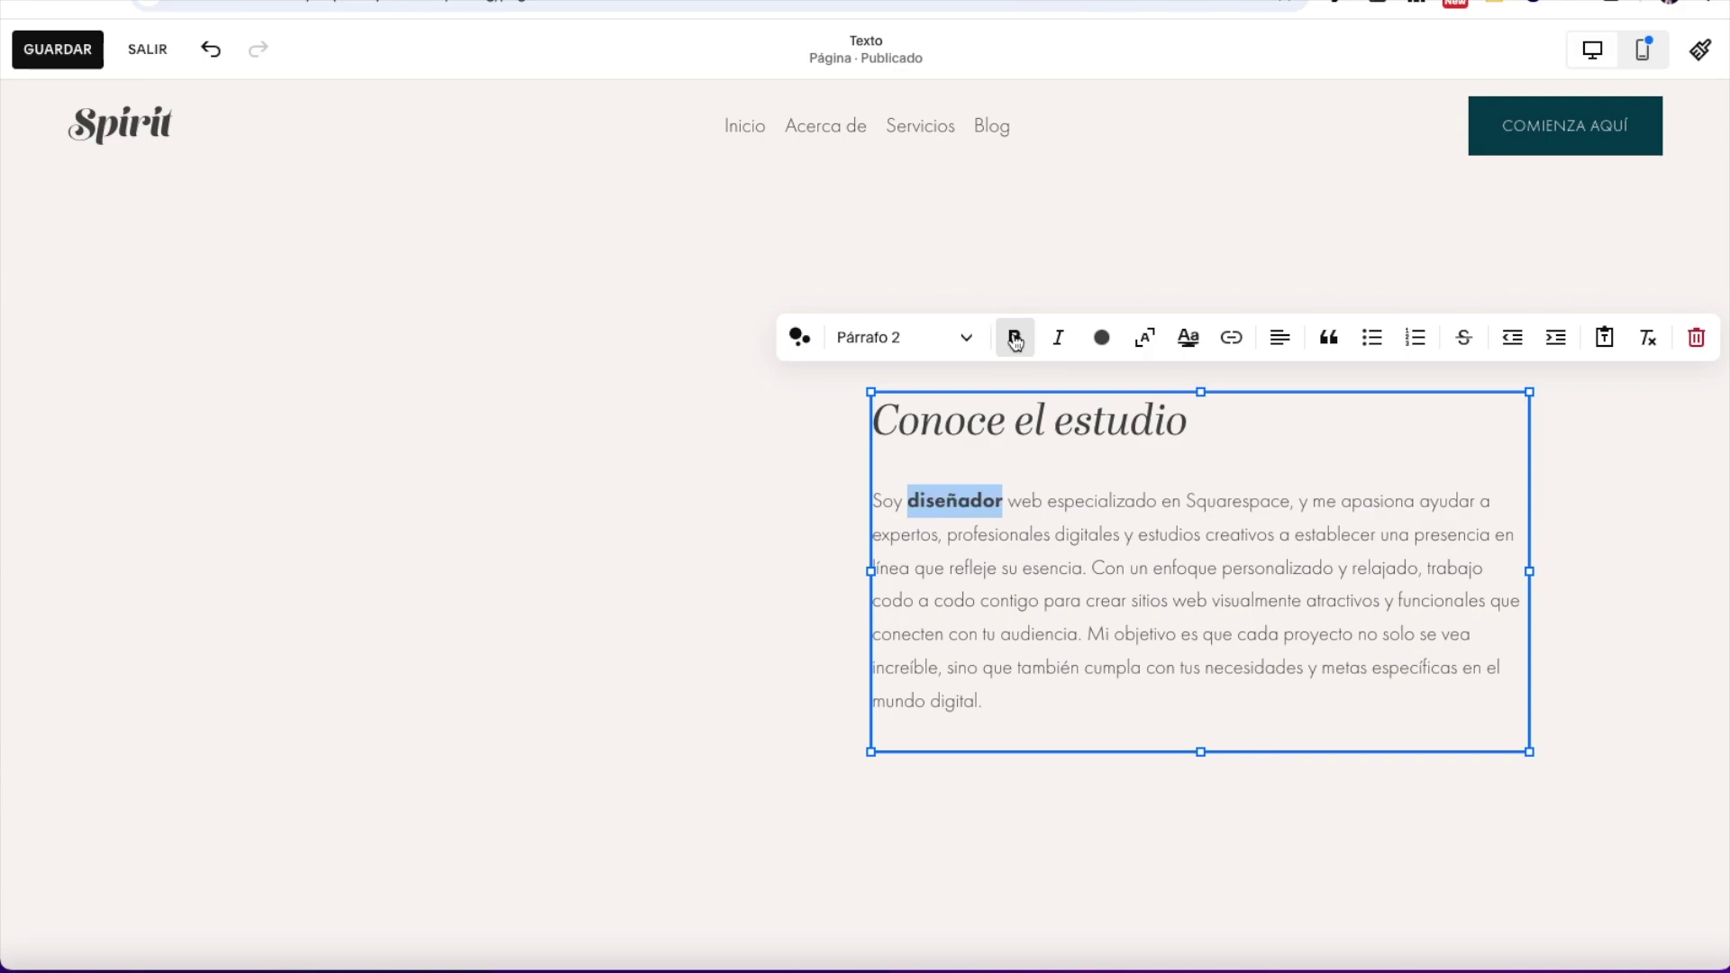
click(1059, 342)
click(1014, 339)
click(1059, 338)
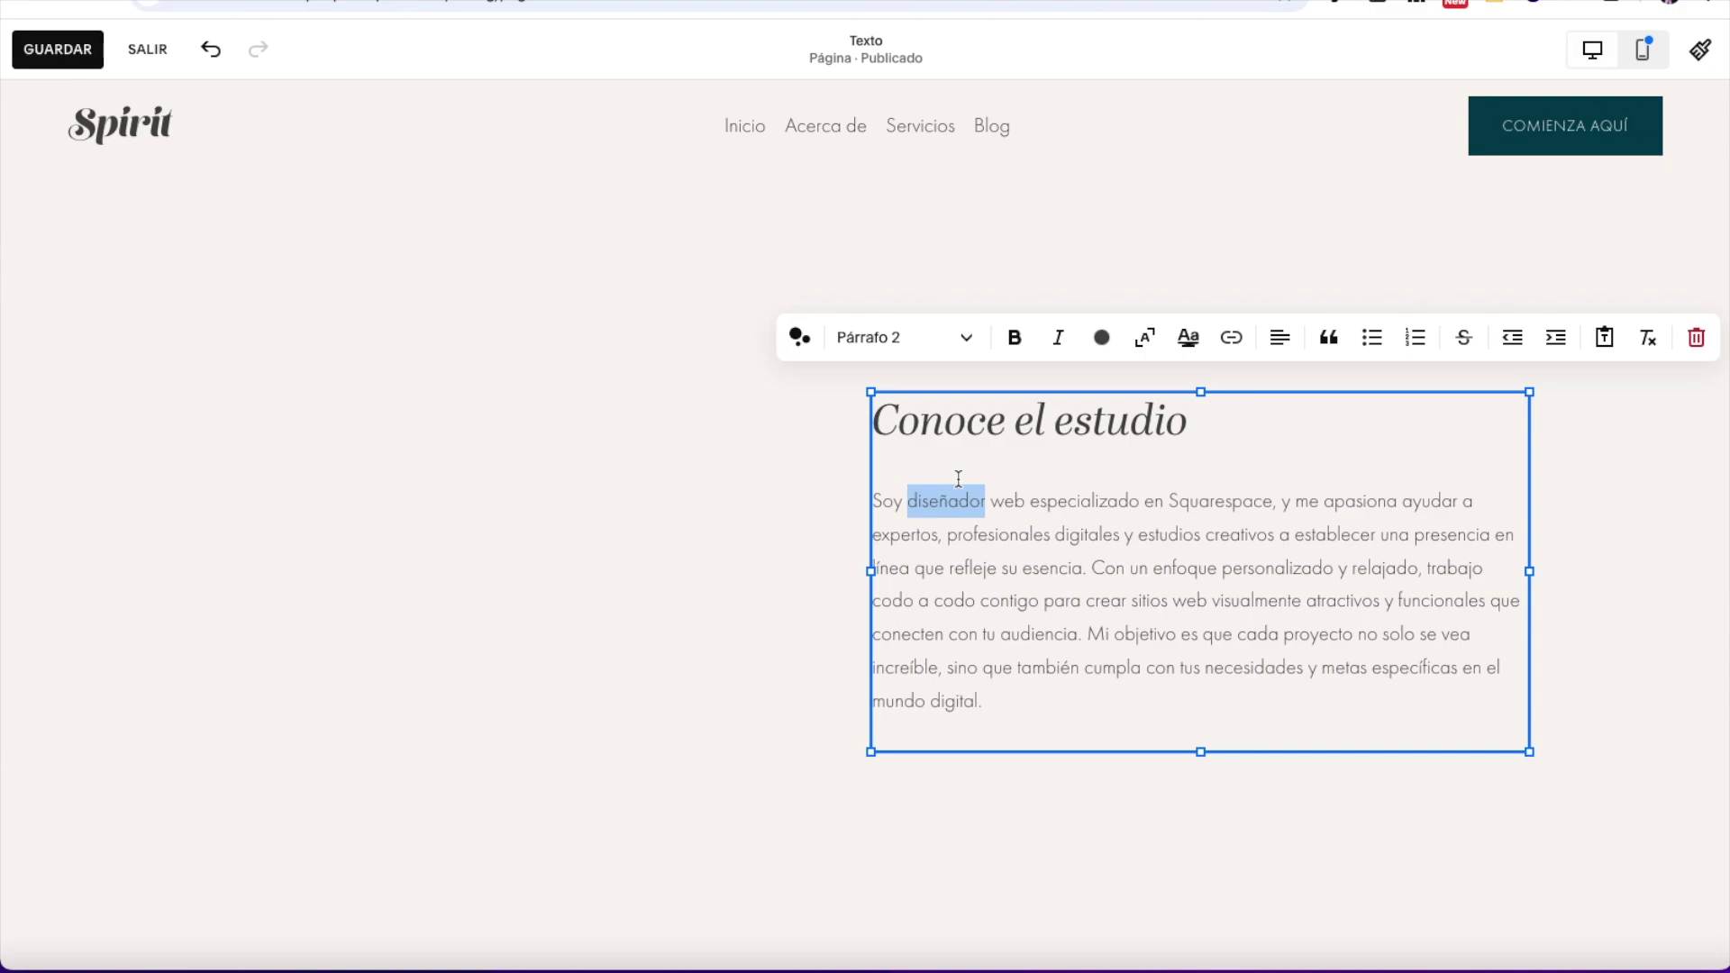
Step: Make the words "enfoque", "diseñador", "objetivo" and "digital" in the paragraph bold
double_click(1163, 569)
click(1014, 339)
double_click(955, 501)
click(1015, 338)
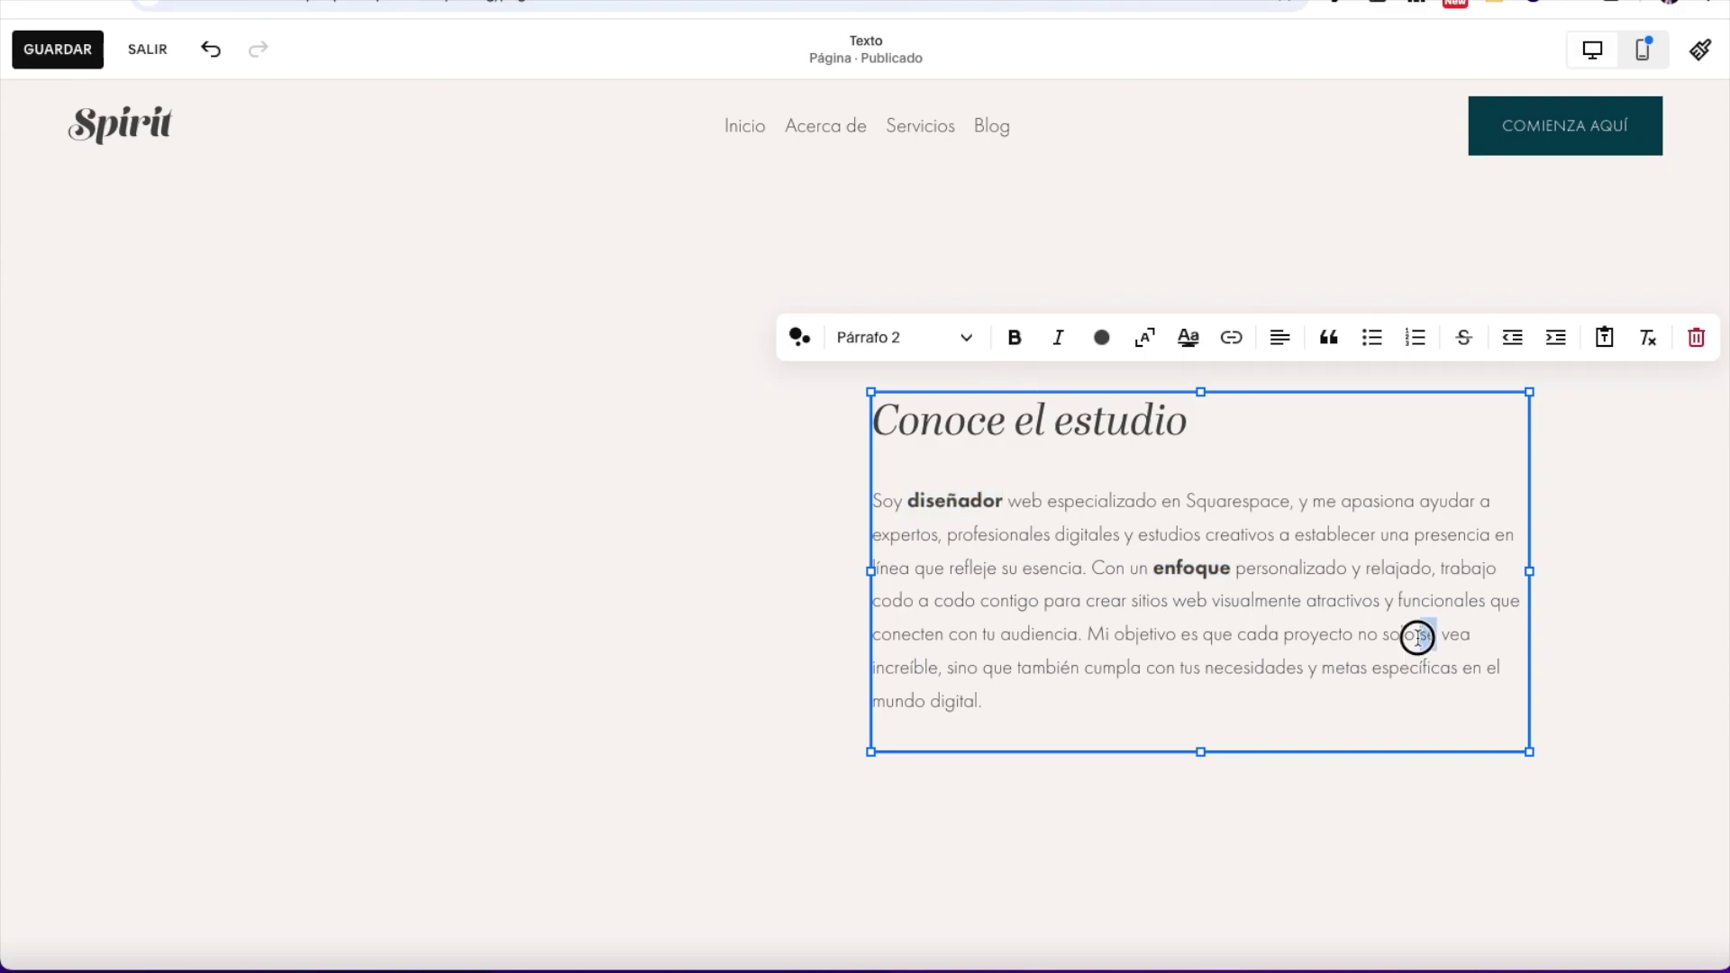
triple_click(1418, 637)
click(1198, 635)
double_click(1157, 633)
click(1014, 338)
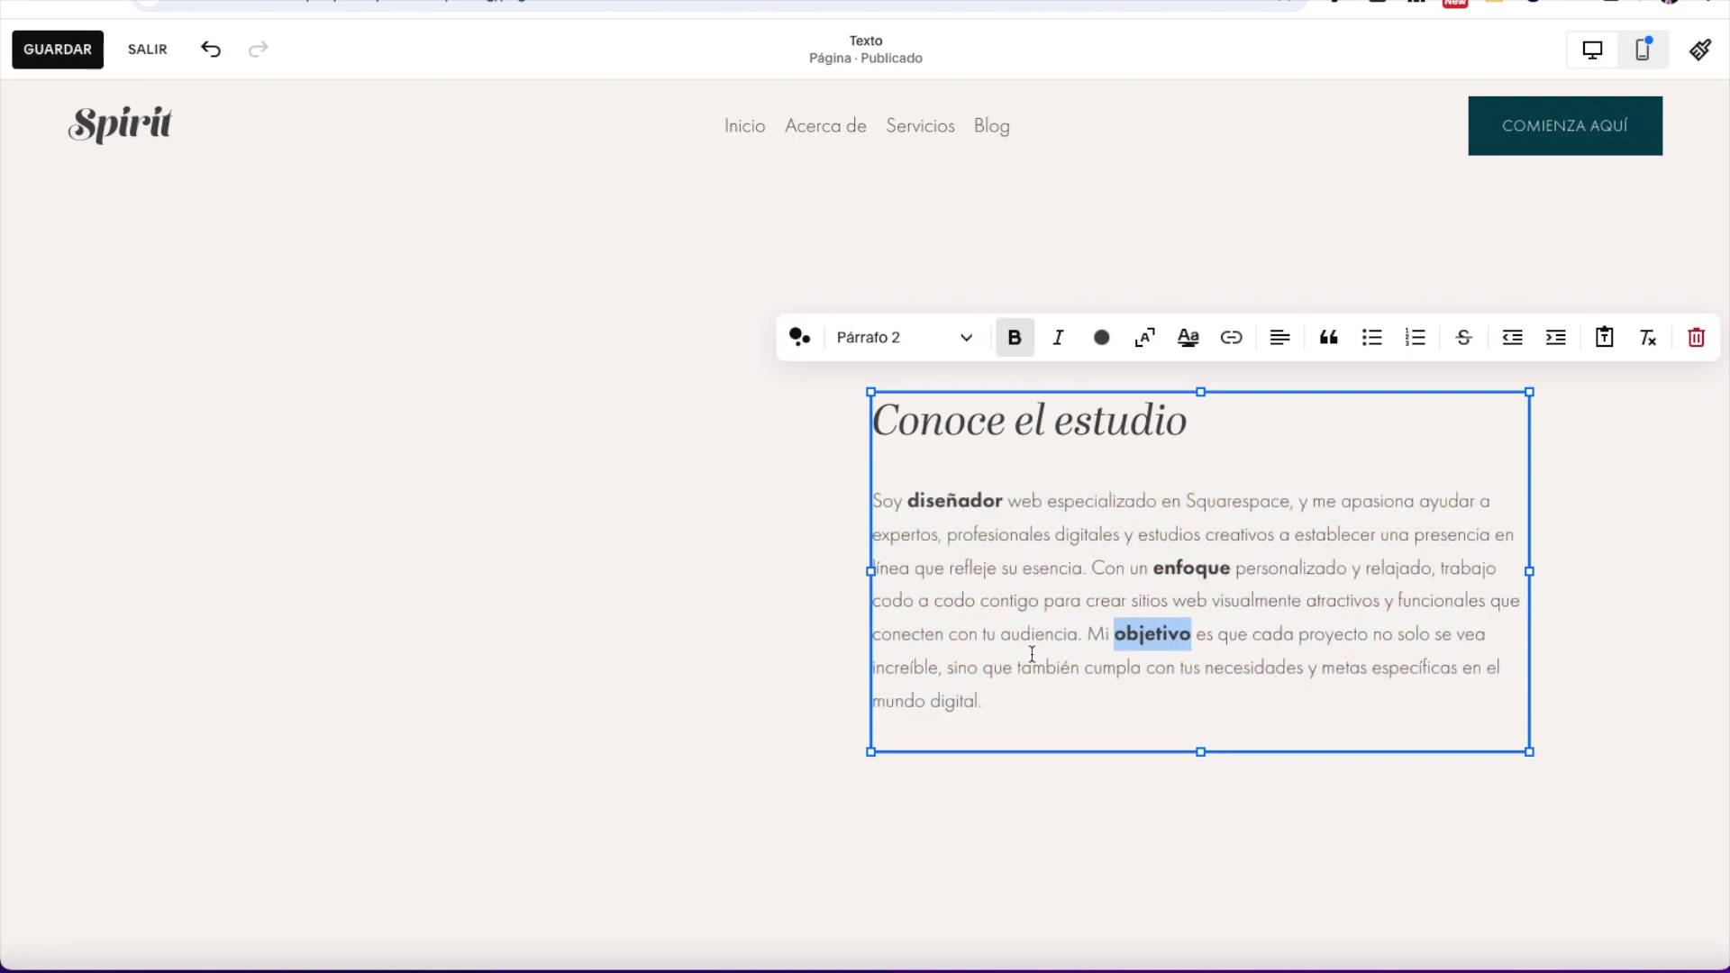
double_click(957, 700)
click(1016, 340)
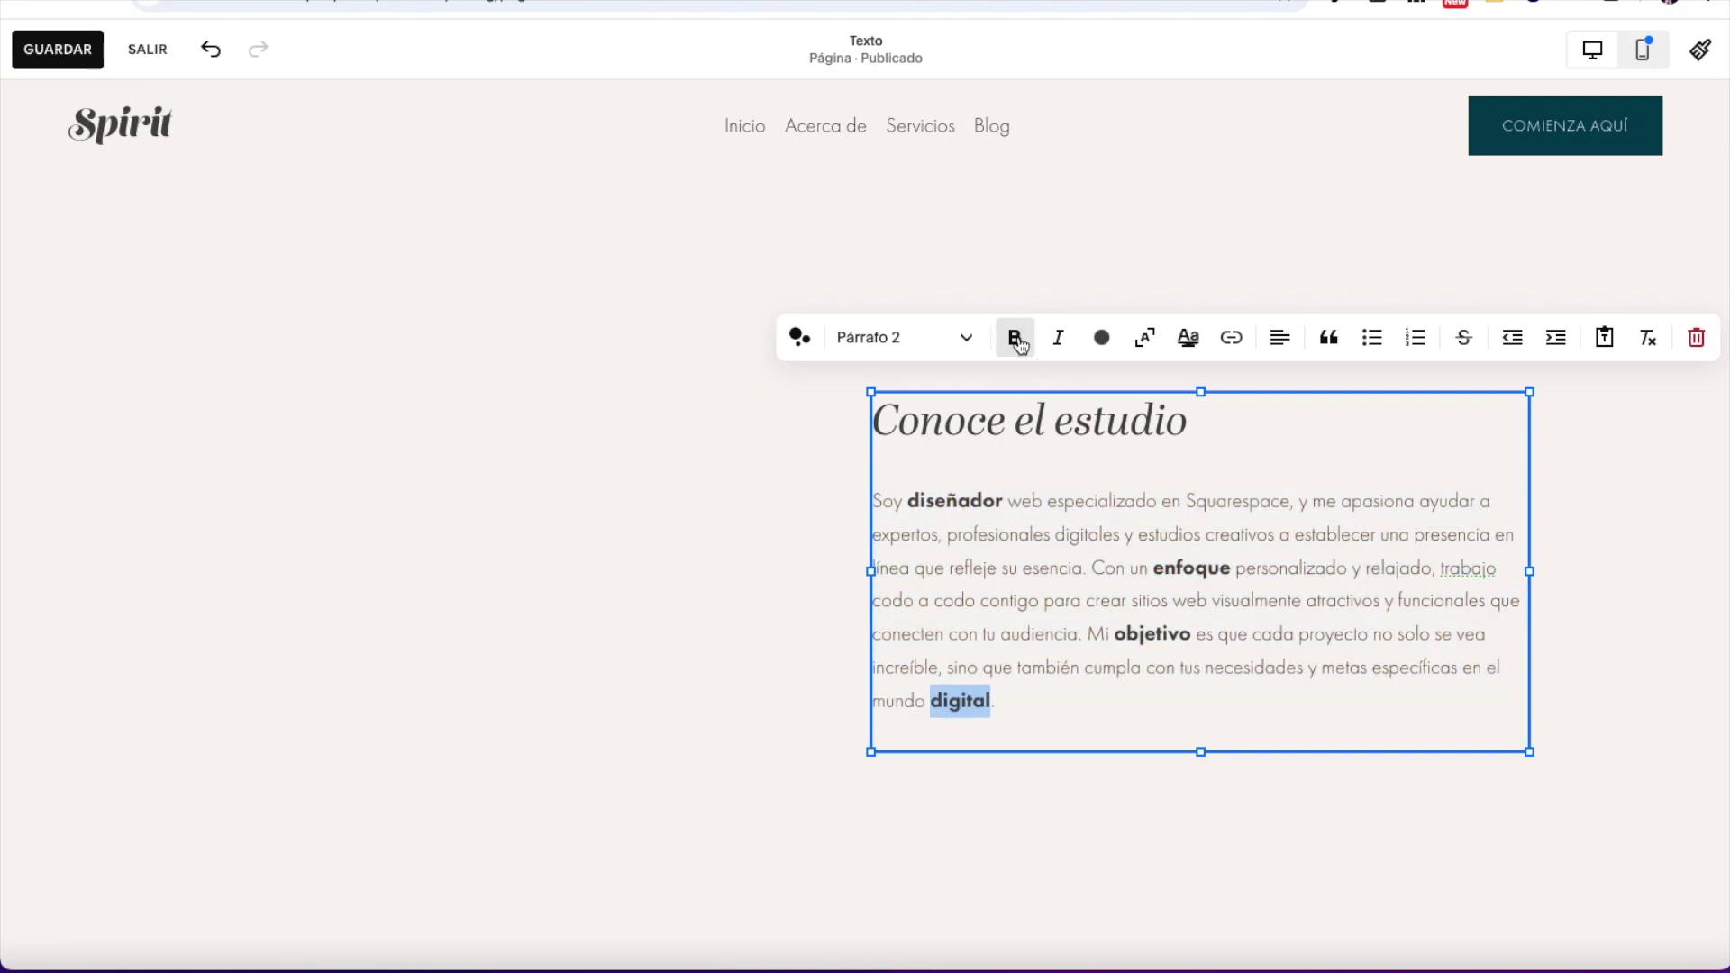
Step: Remove the bold from "diseñador", "enfoque", "objetivo" and "digital" in the paragraph
double_click(957, 498)
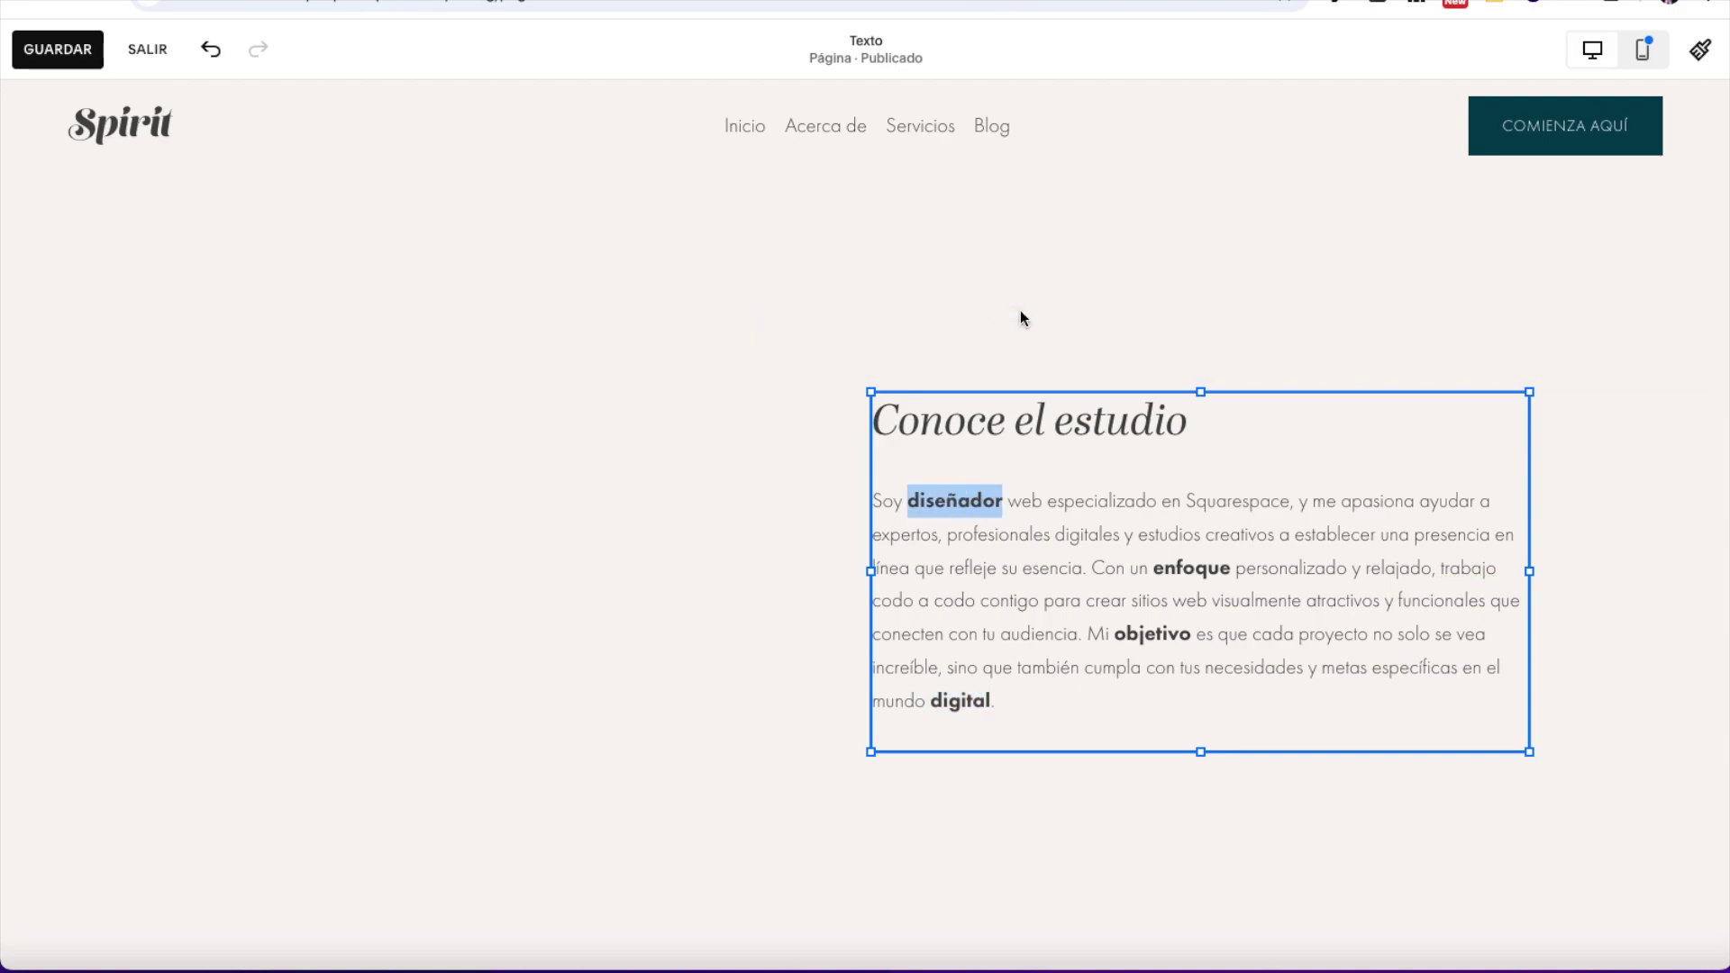
click(1015, 338)
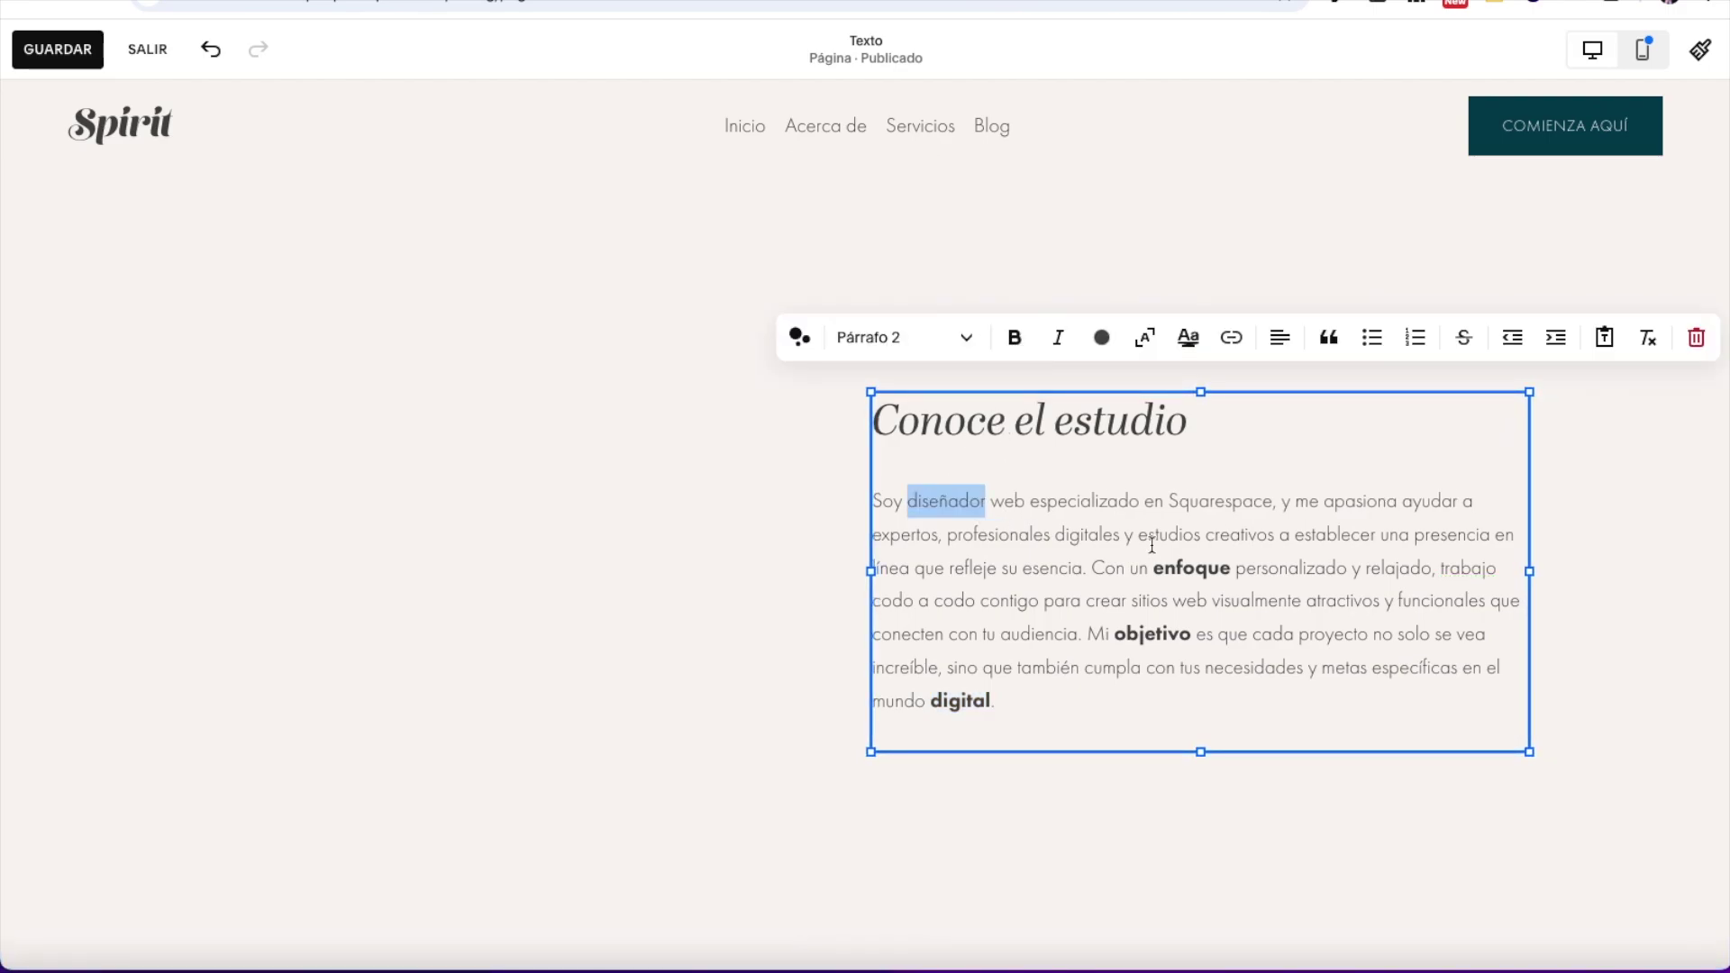
double_click(1200, 566)
click(1016, 337)
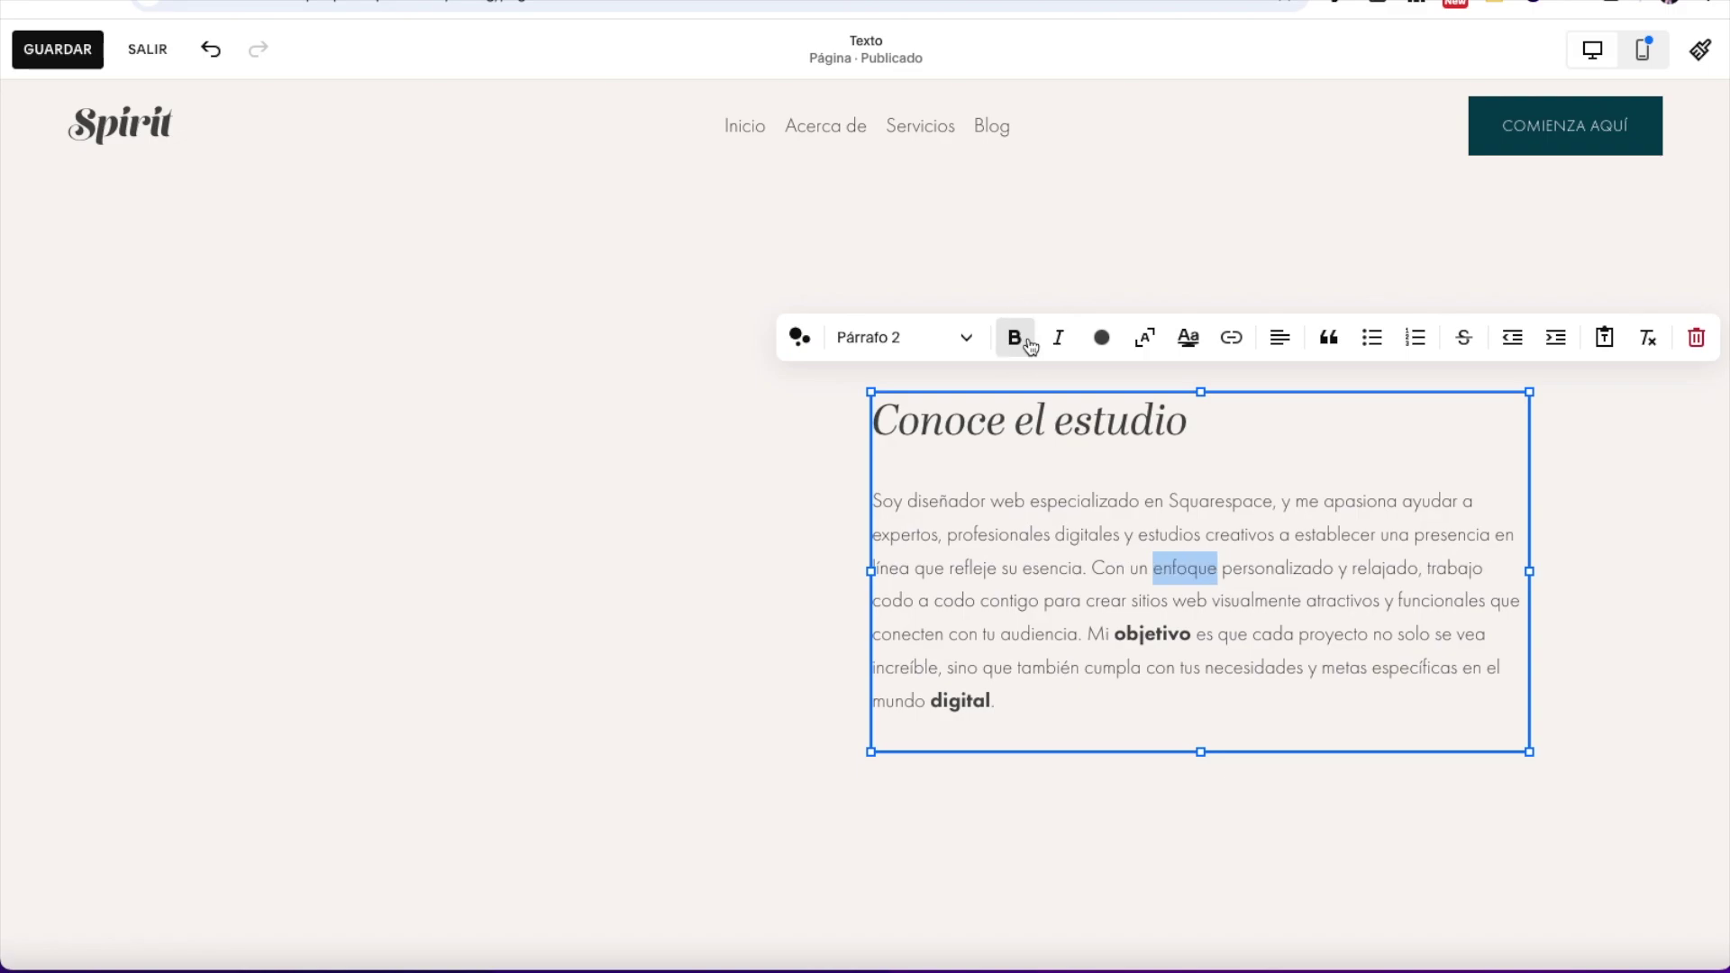
click(1162, 653)
double_click(1155, 632)
click(1012, 339)
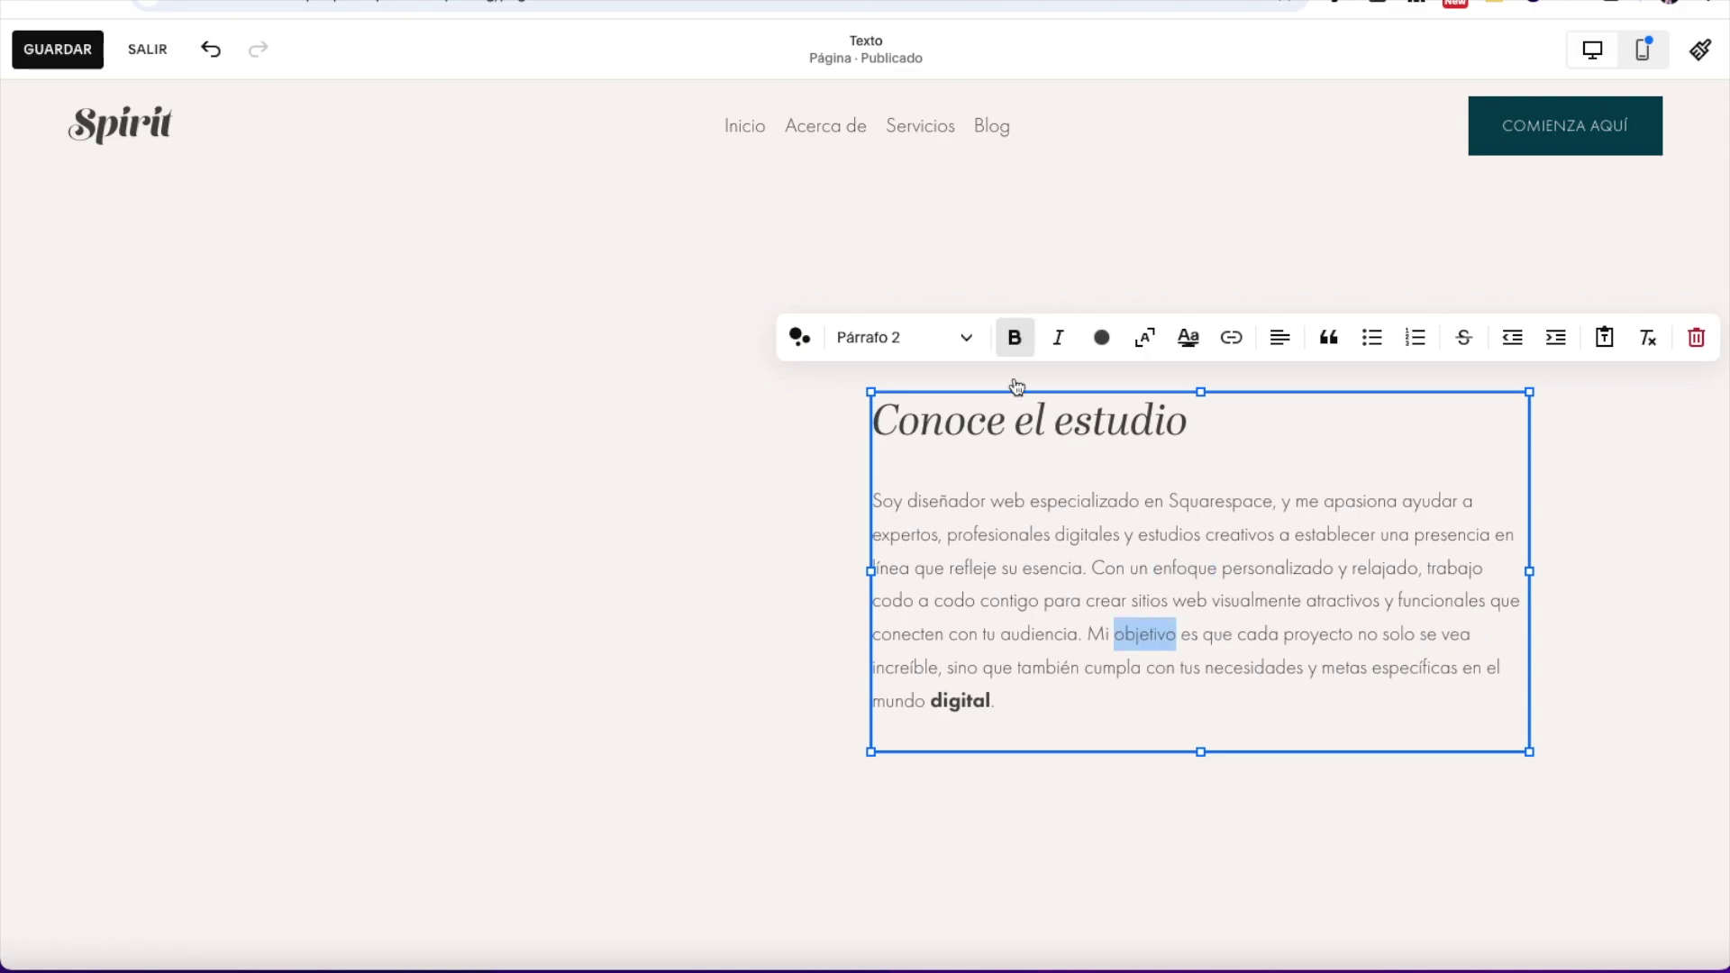
double_click(958, 699)
key(ctrl+b)
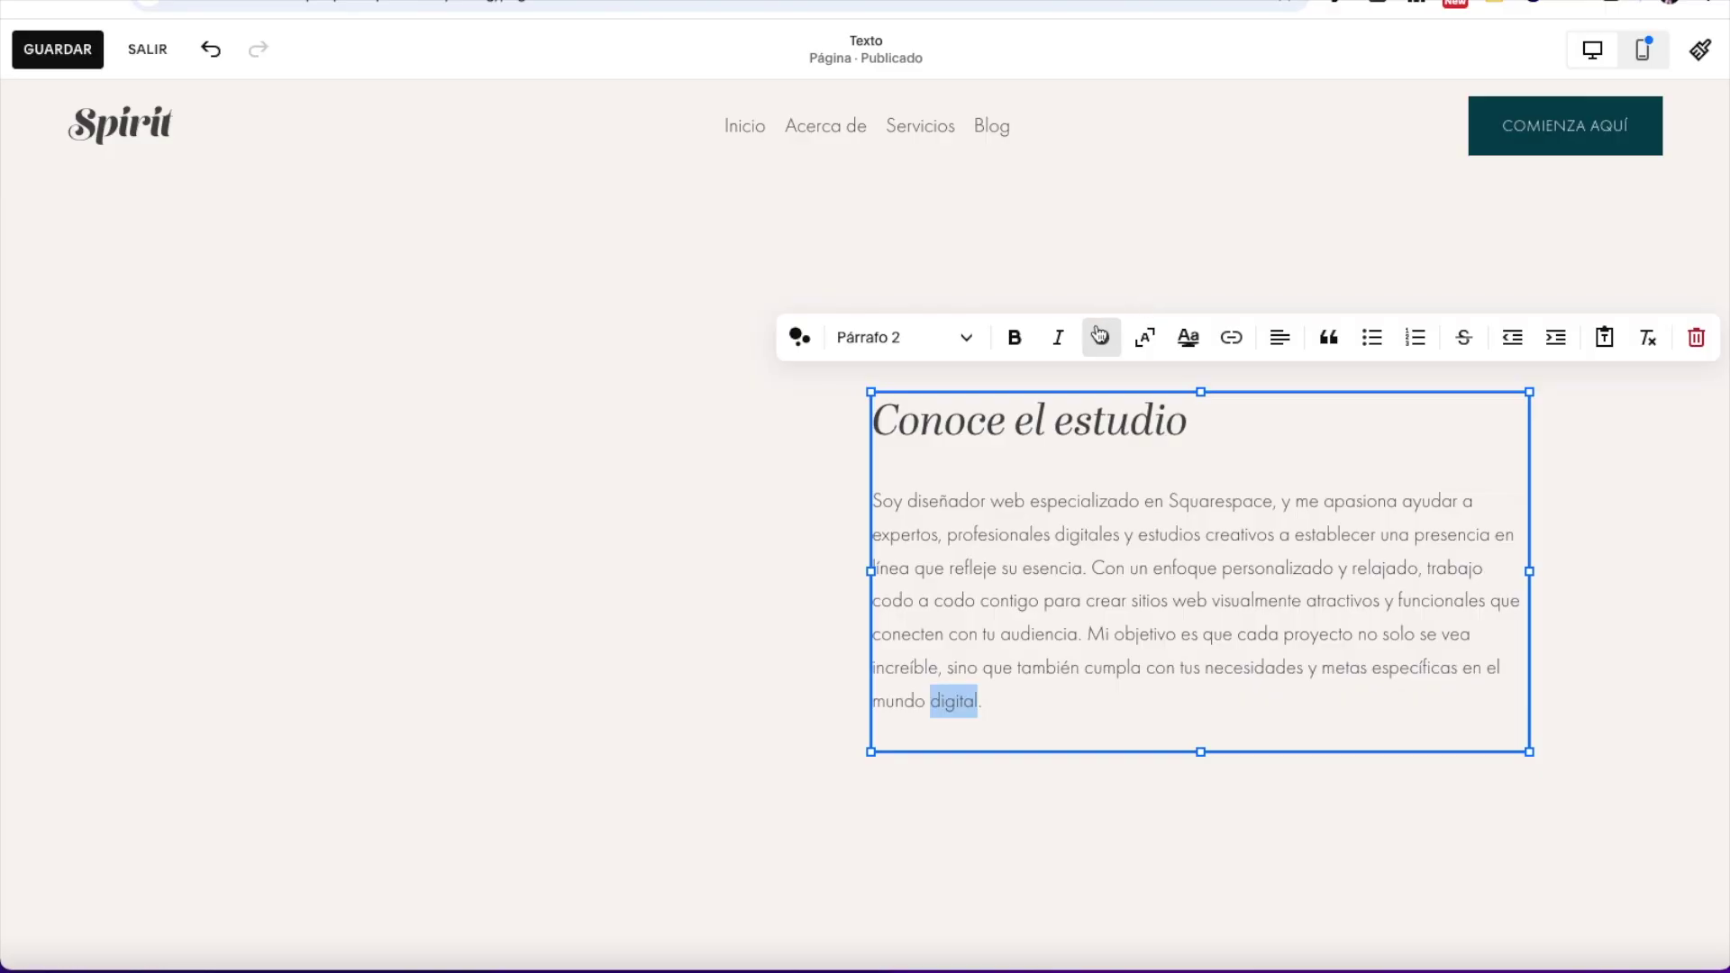
Step: Try the dark teal palette colour on the "Conoce el estudio" heading and set it to the terracotta one
click(1031, 440)
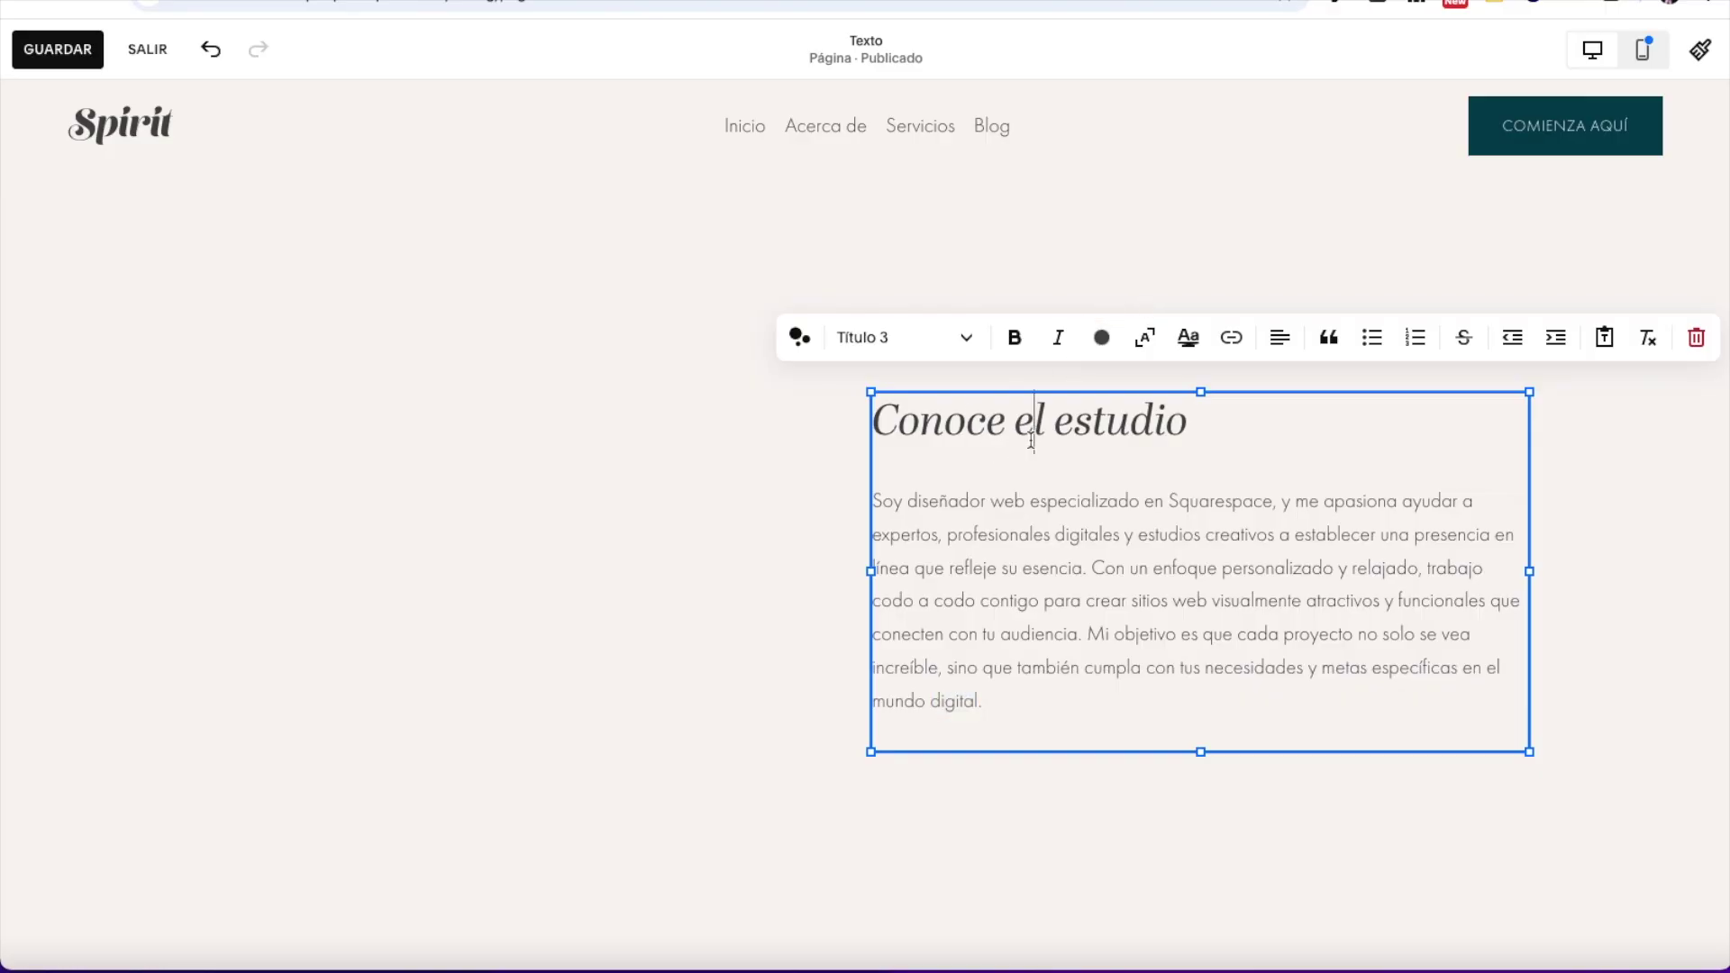
drag(1186, 422, 872, 422)
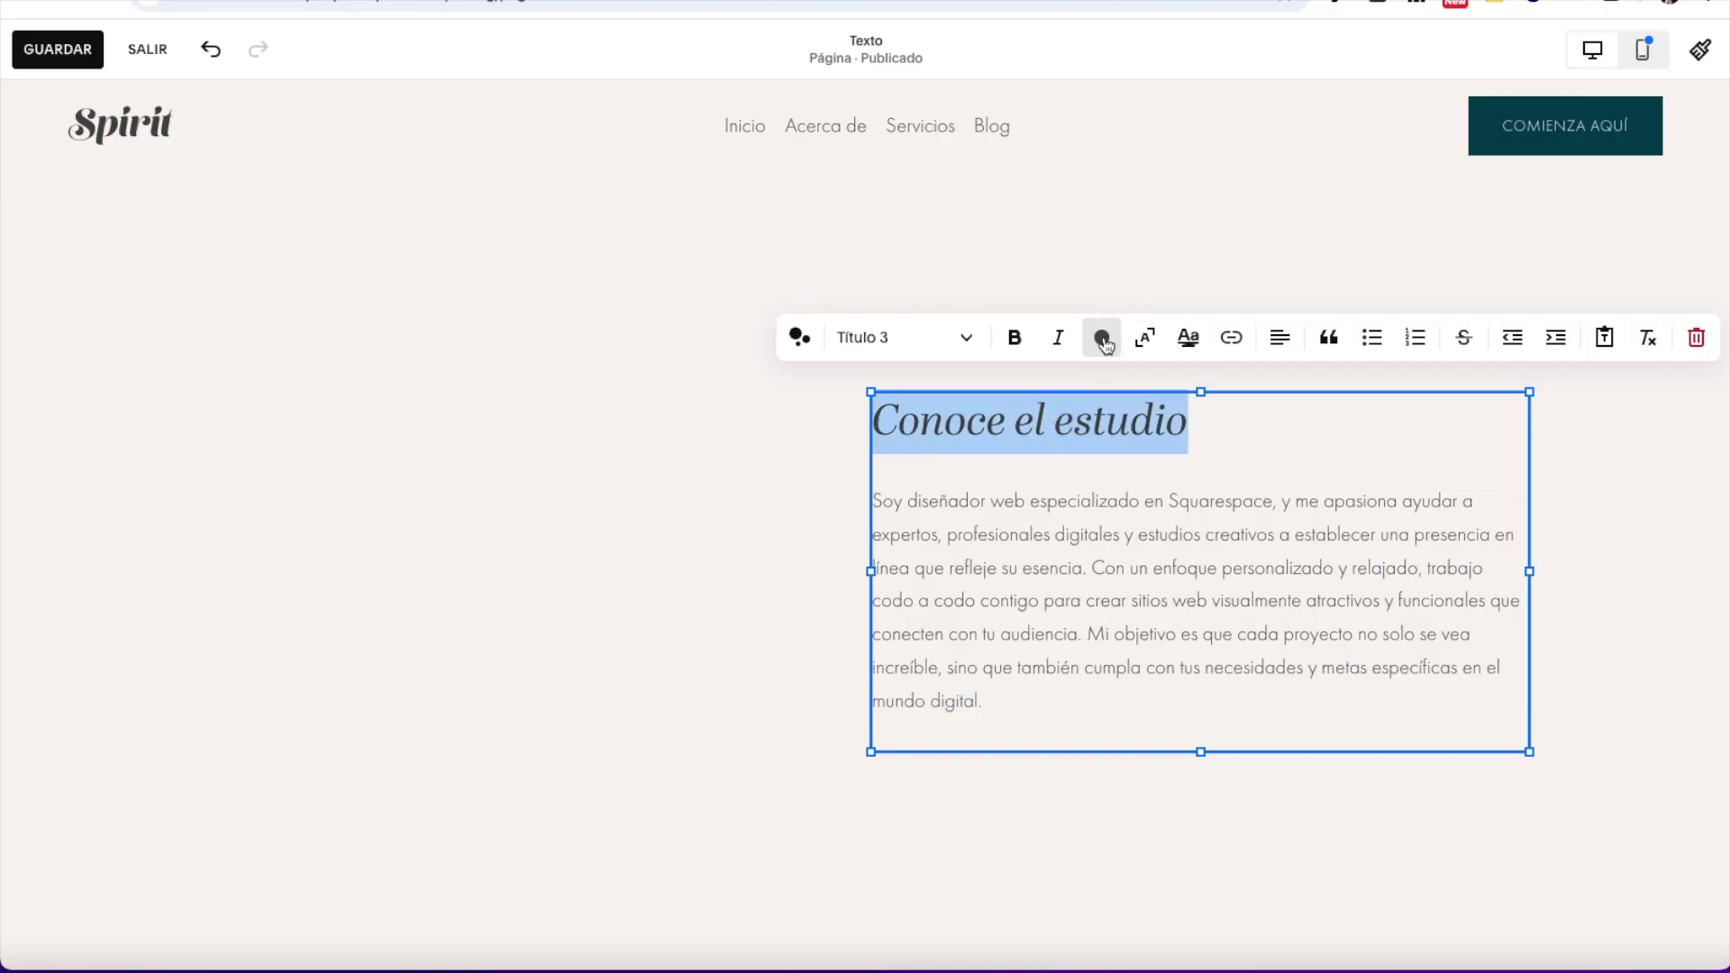
click(1101, 339)
click(1114, 470)
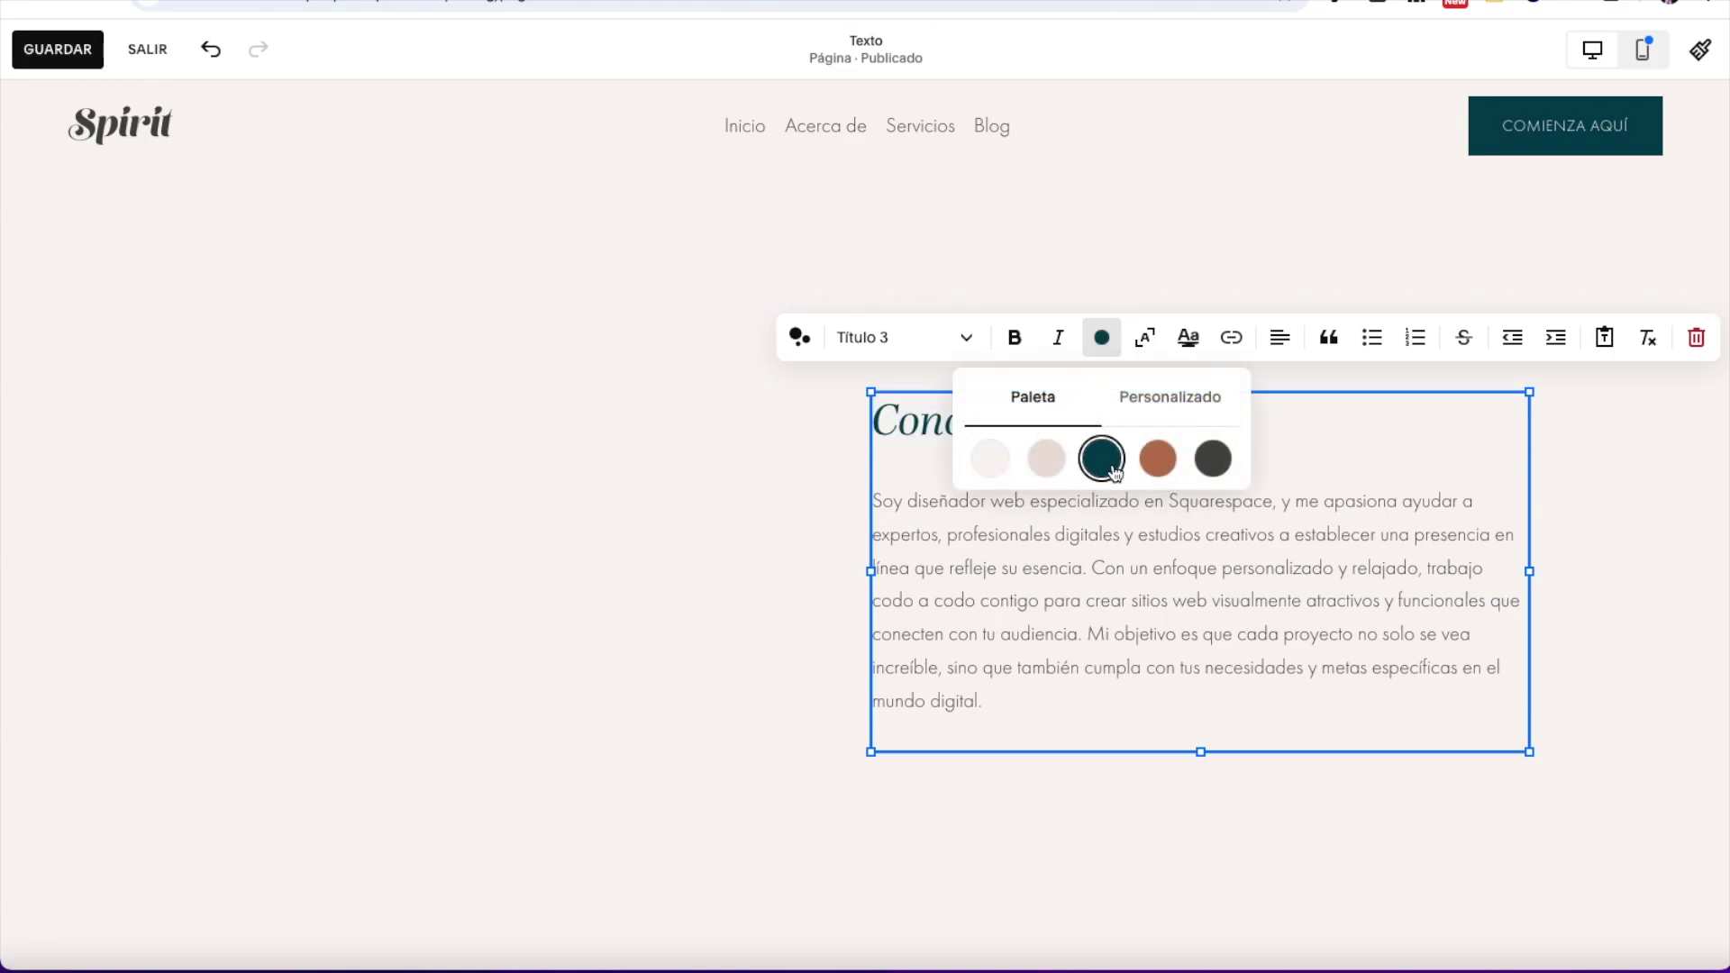
click(1158, 459)
click(786, 507)
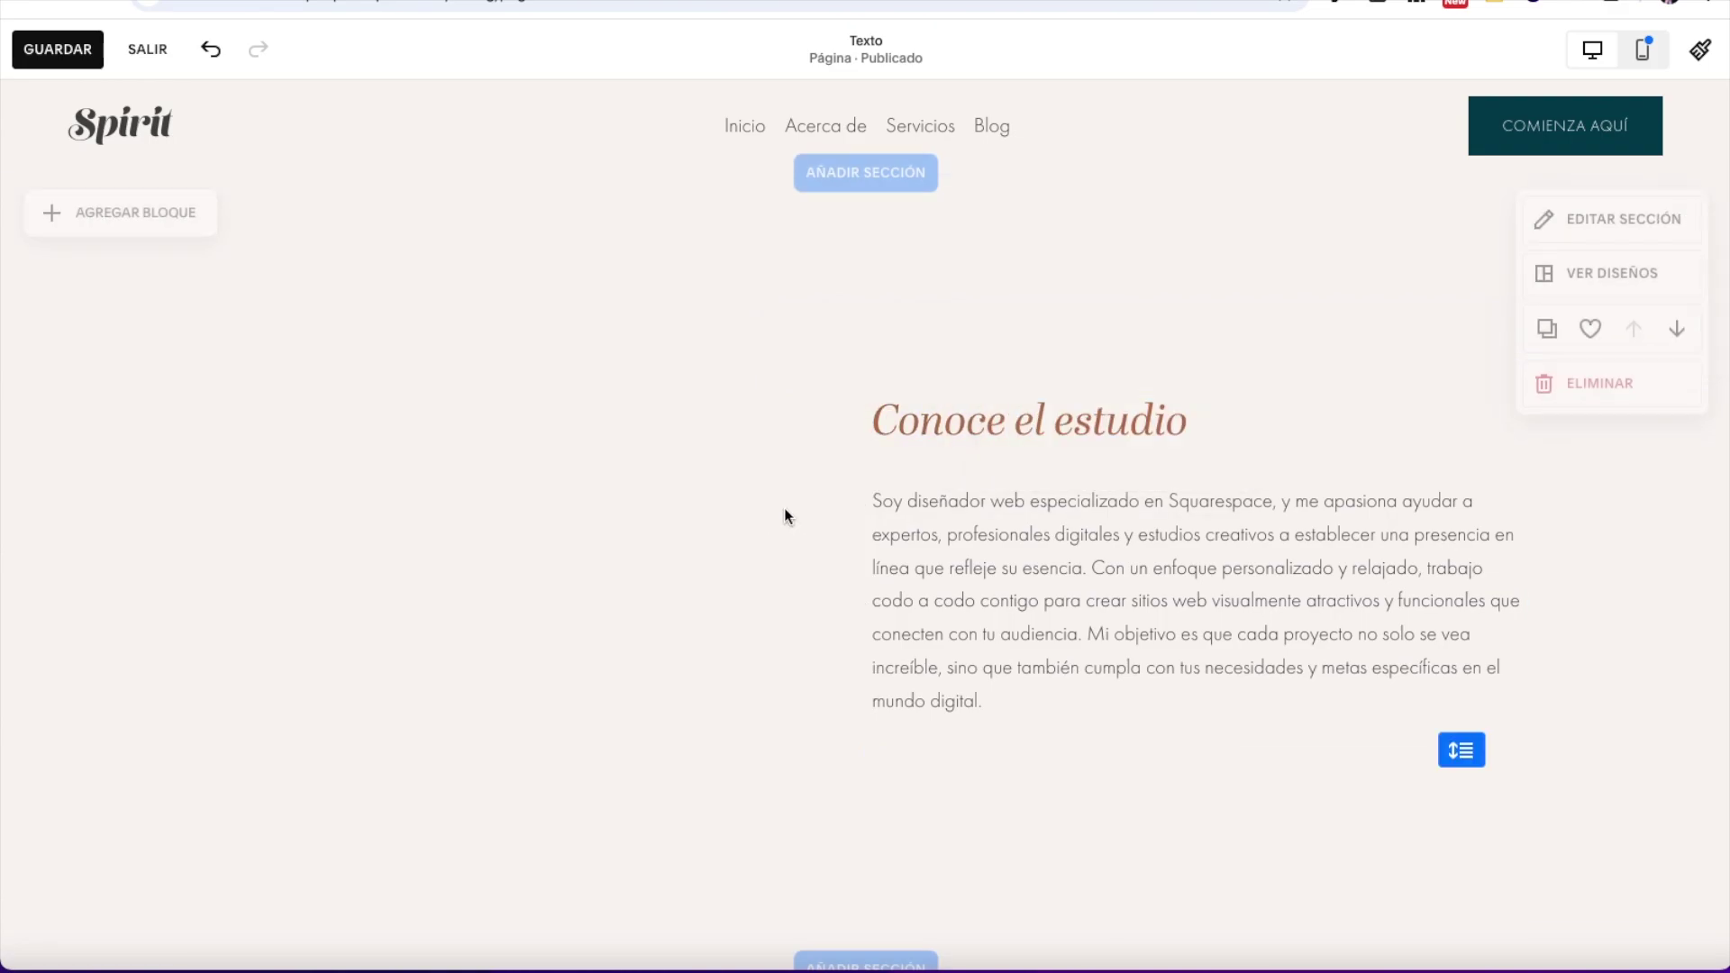
Step: Colour the word "Squarespace" in the paragraph with the terracotta palette colour
click(1212, 499)
double_click(1216, 498)
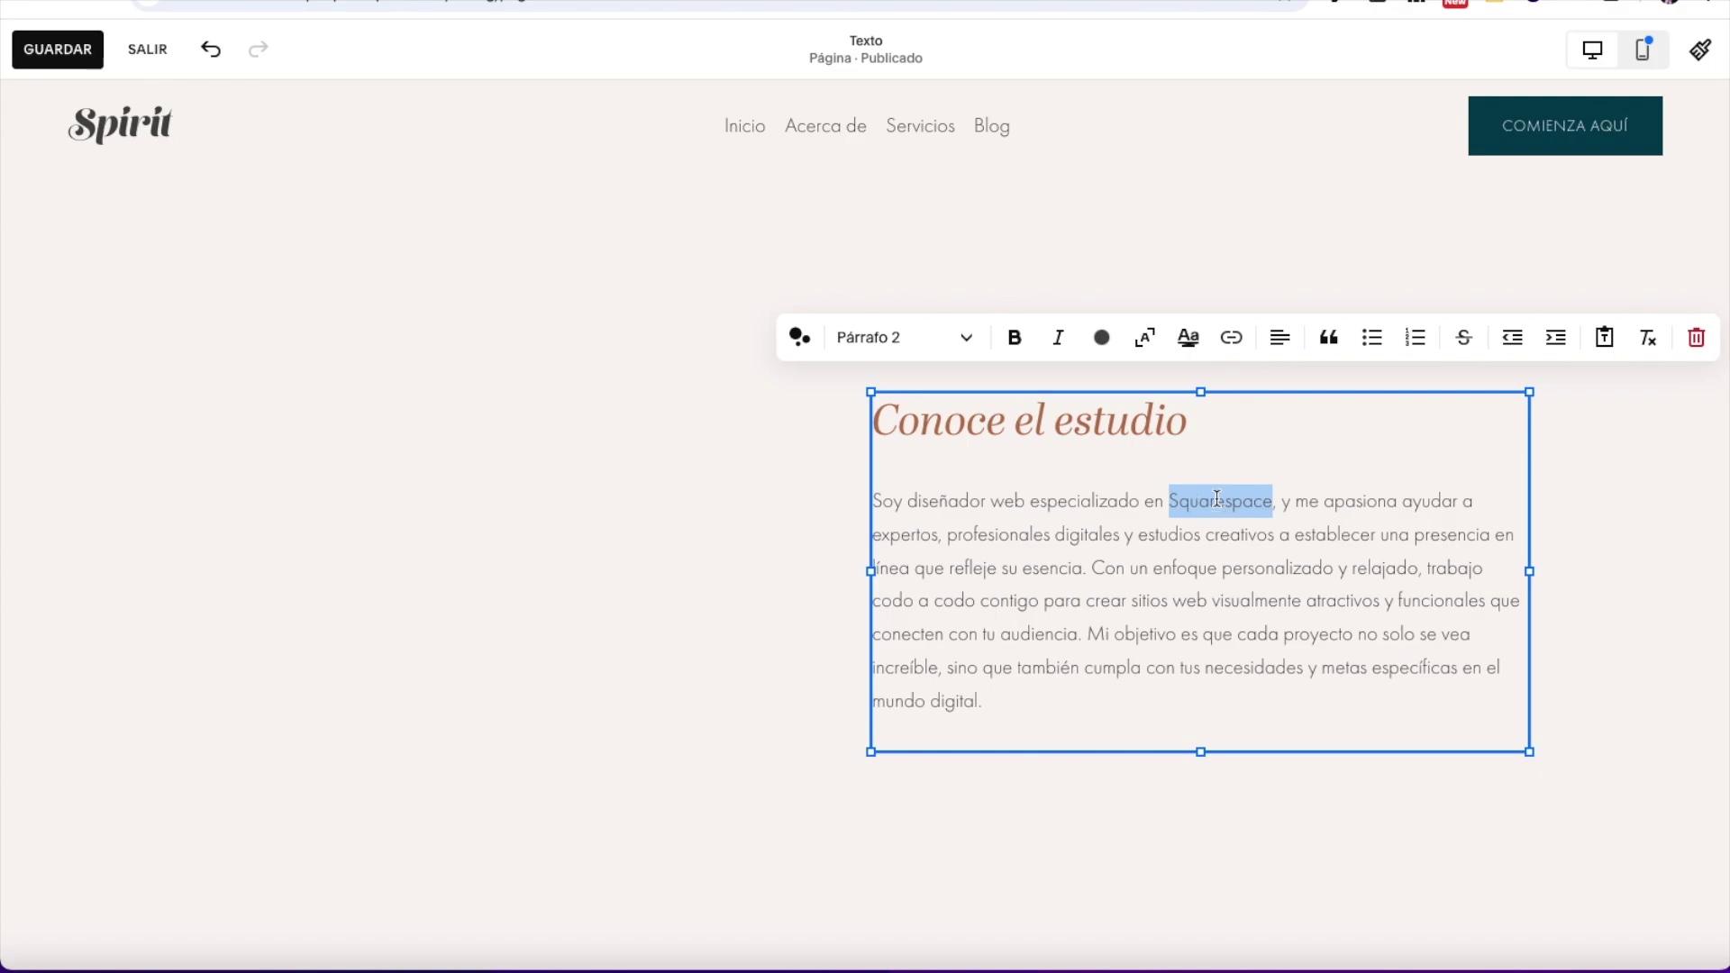
click(1102, 340)
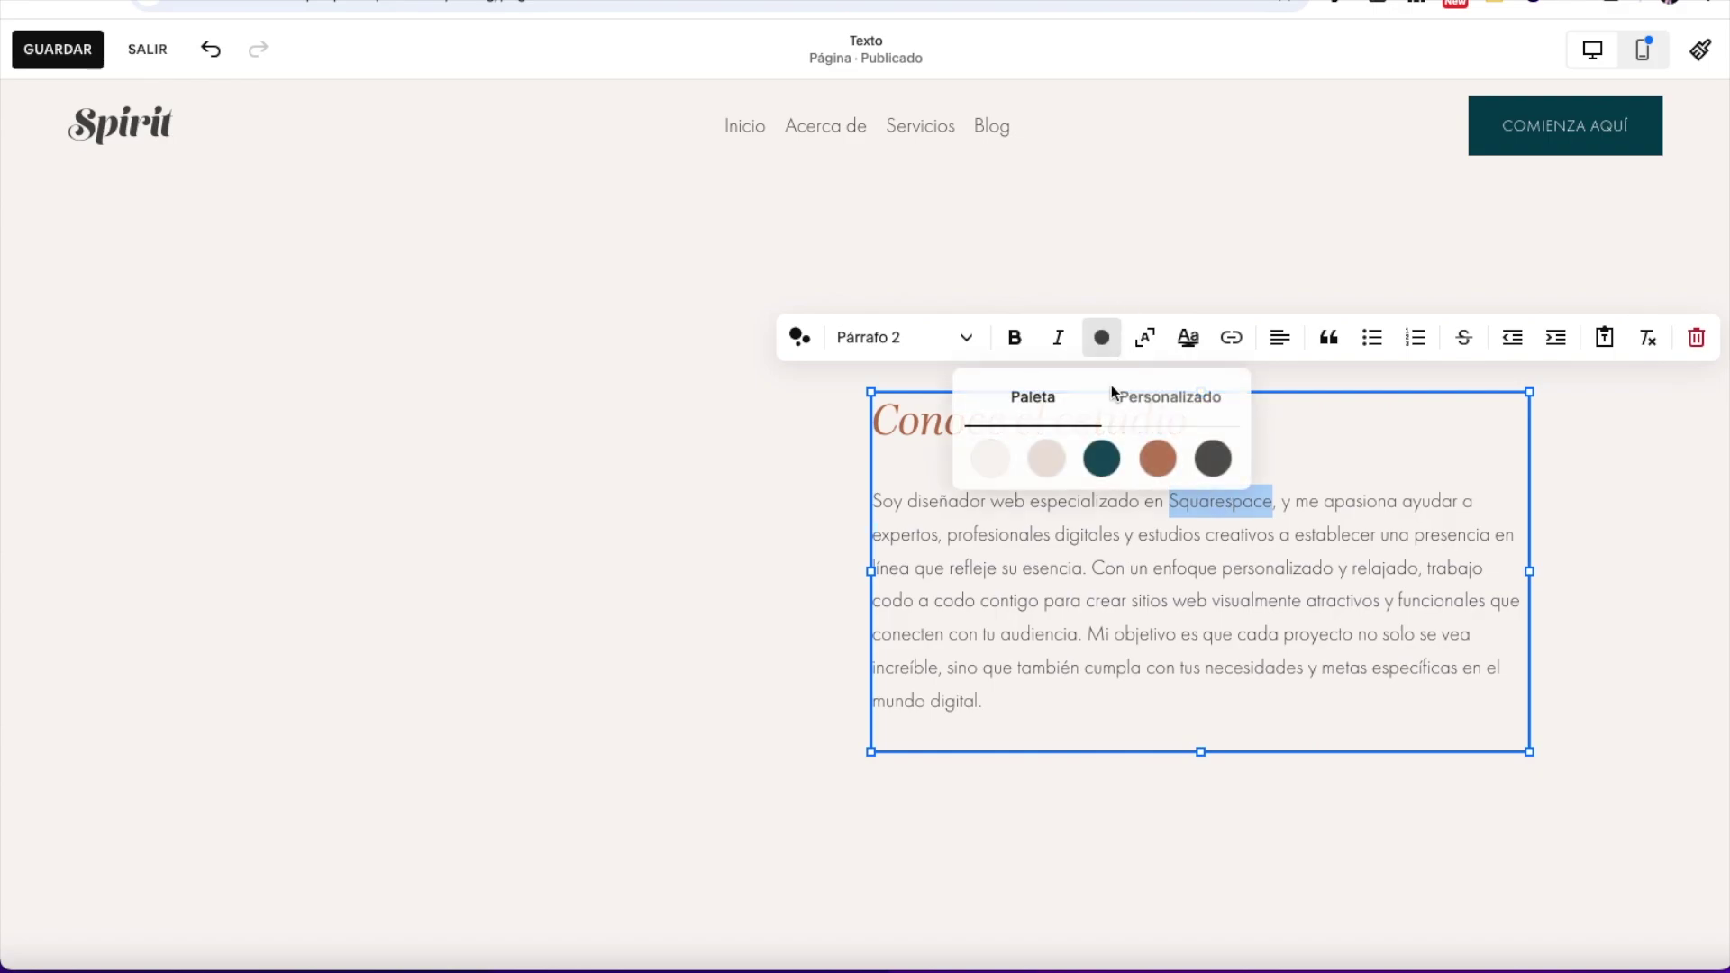
click(1157, 458)
click(1059, 743)
Step: Look at the palette and custom text colour options for the "Conoce el estudio" heading
triple_click(1027, 421)
click(1102, 338)
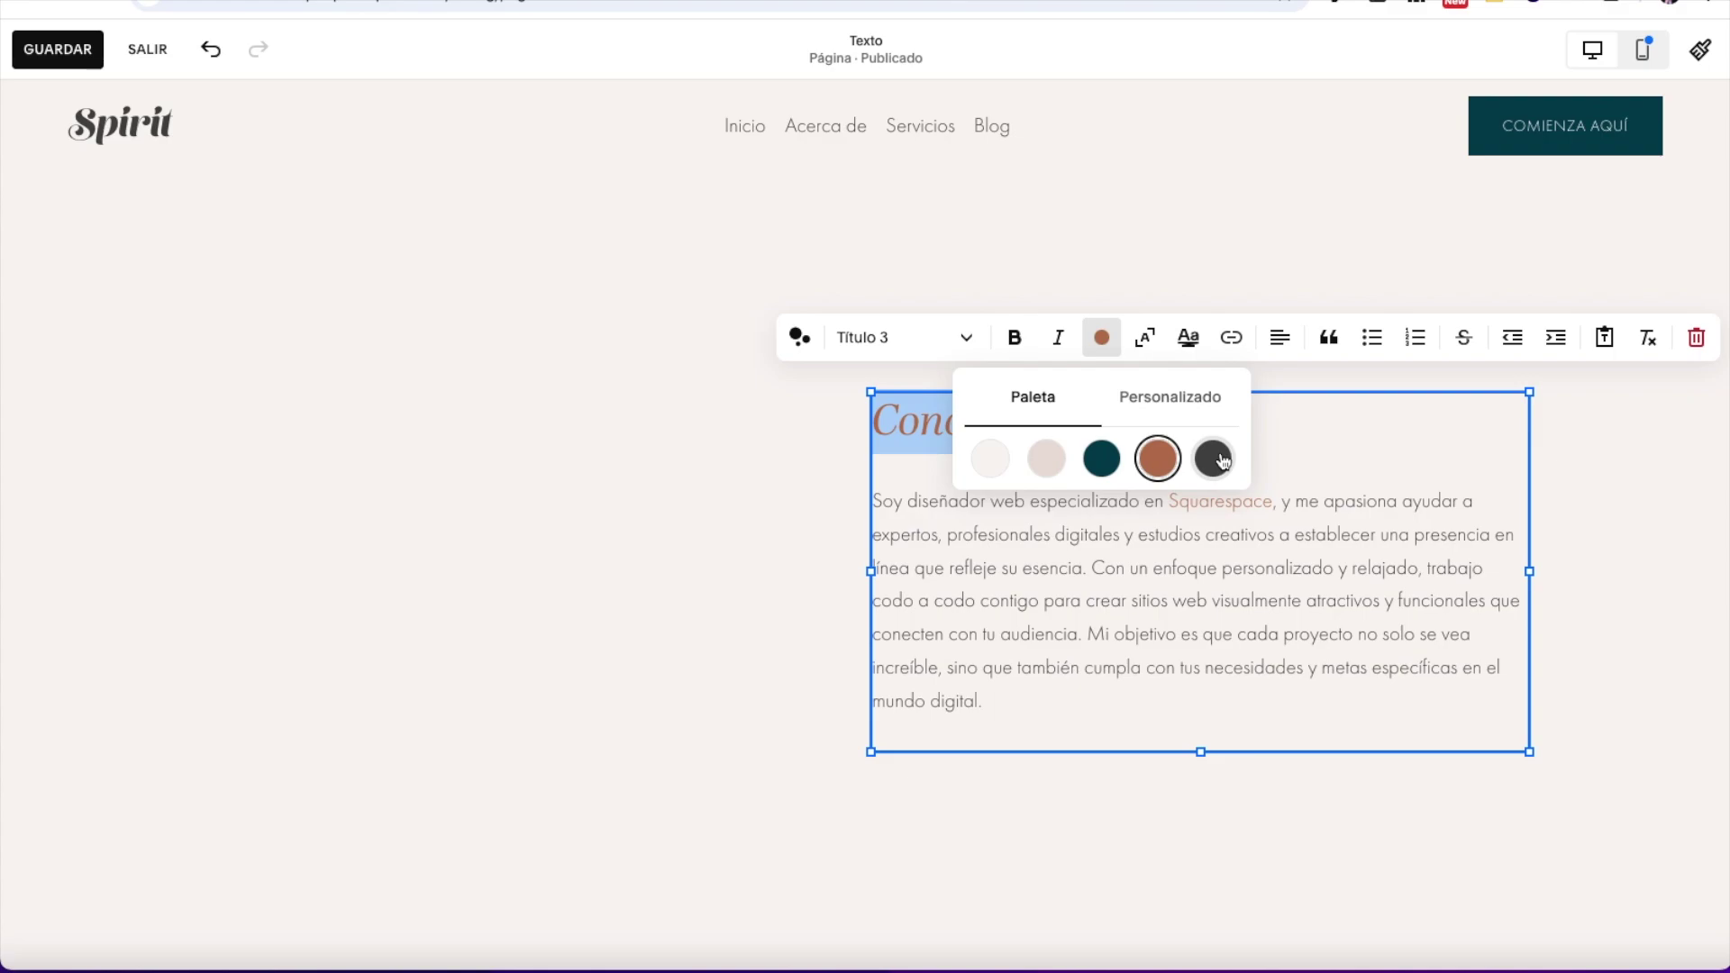
click(1153, 400)
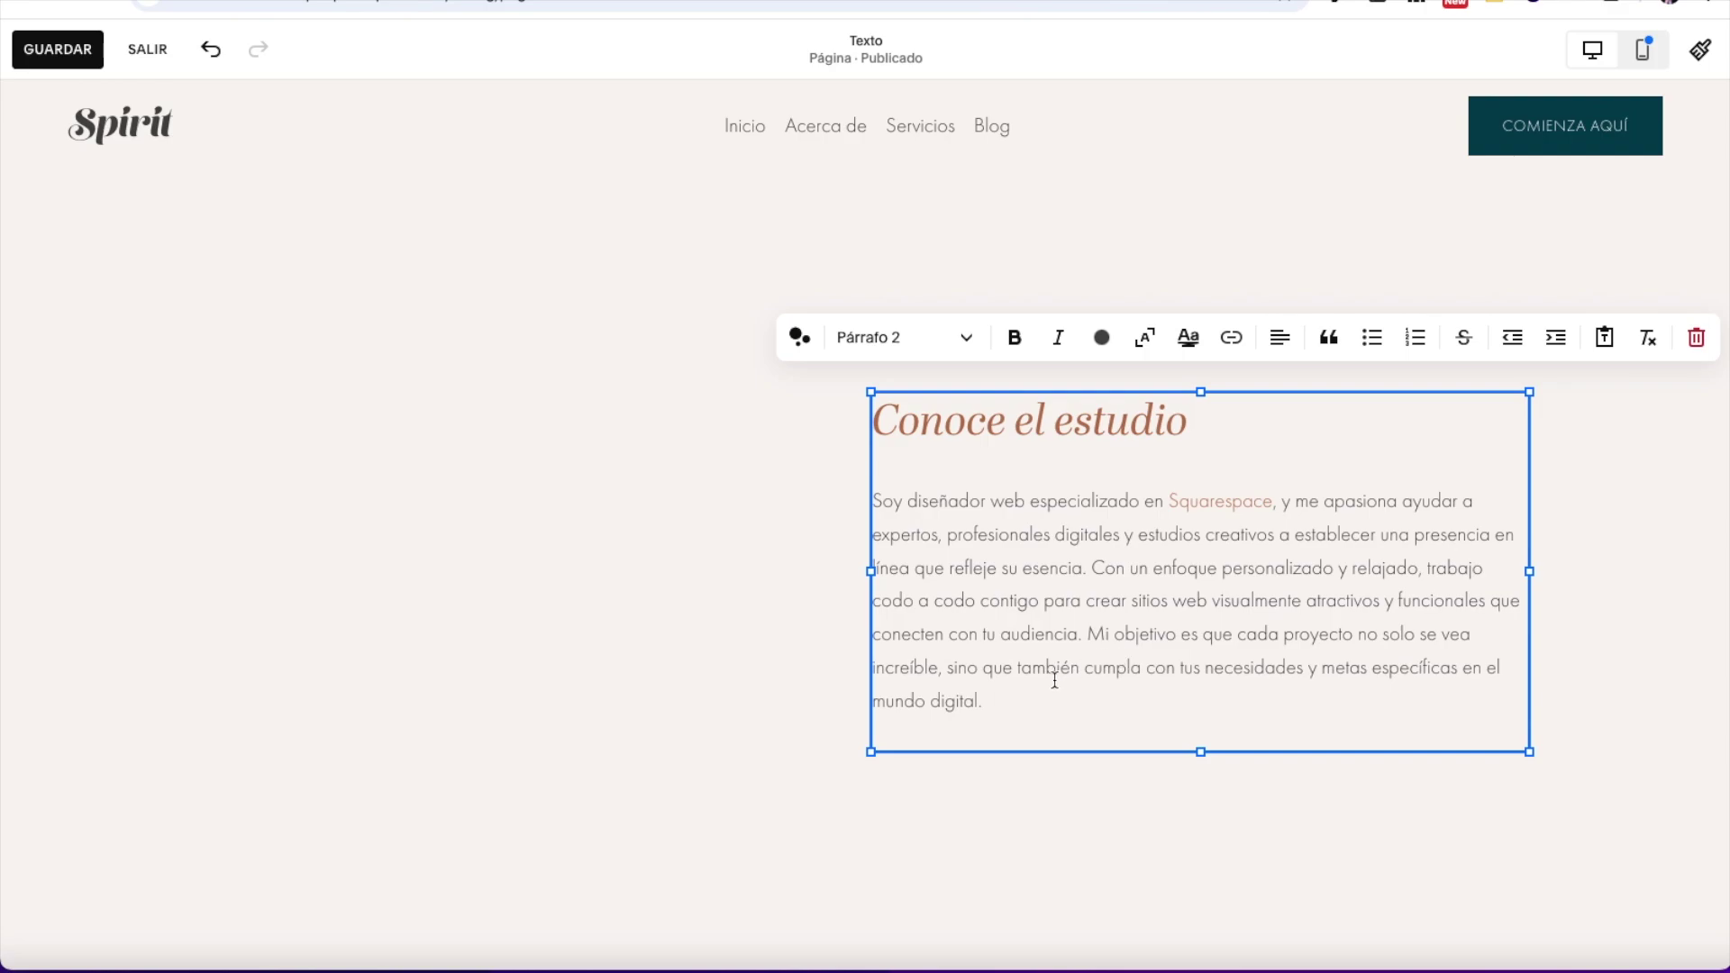
click(337, 521)
Step: Add a new text block to the section and enter "Bienvenida" in it
click(120, 220)
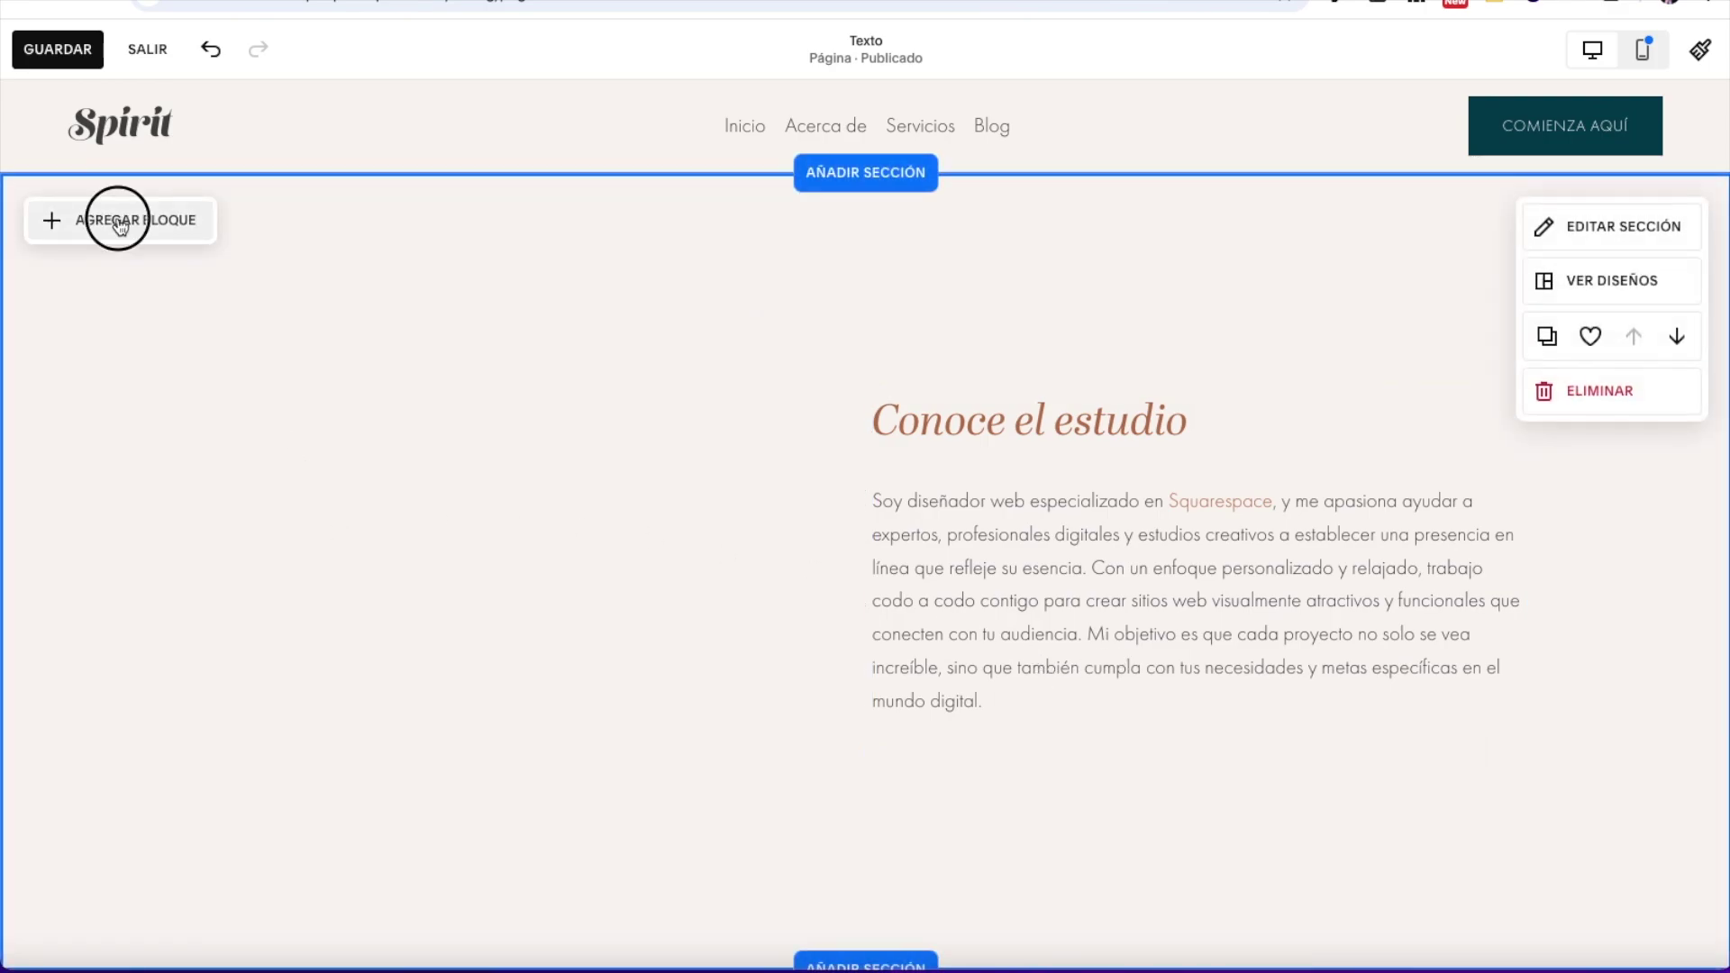
click(132, 359)
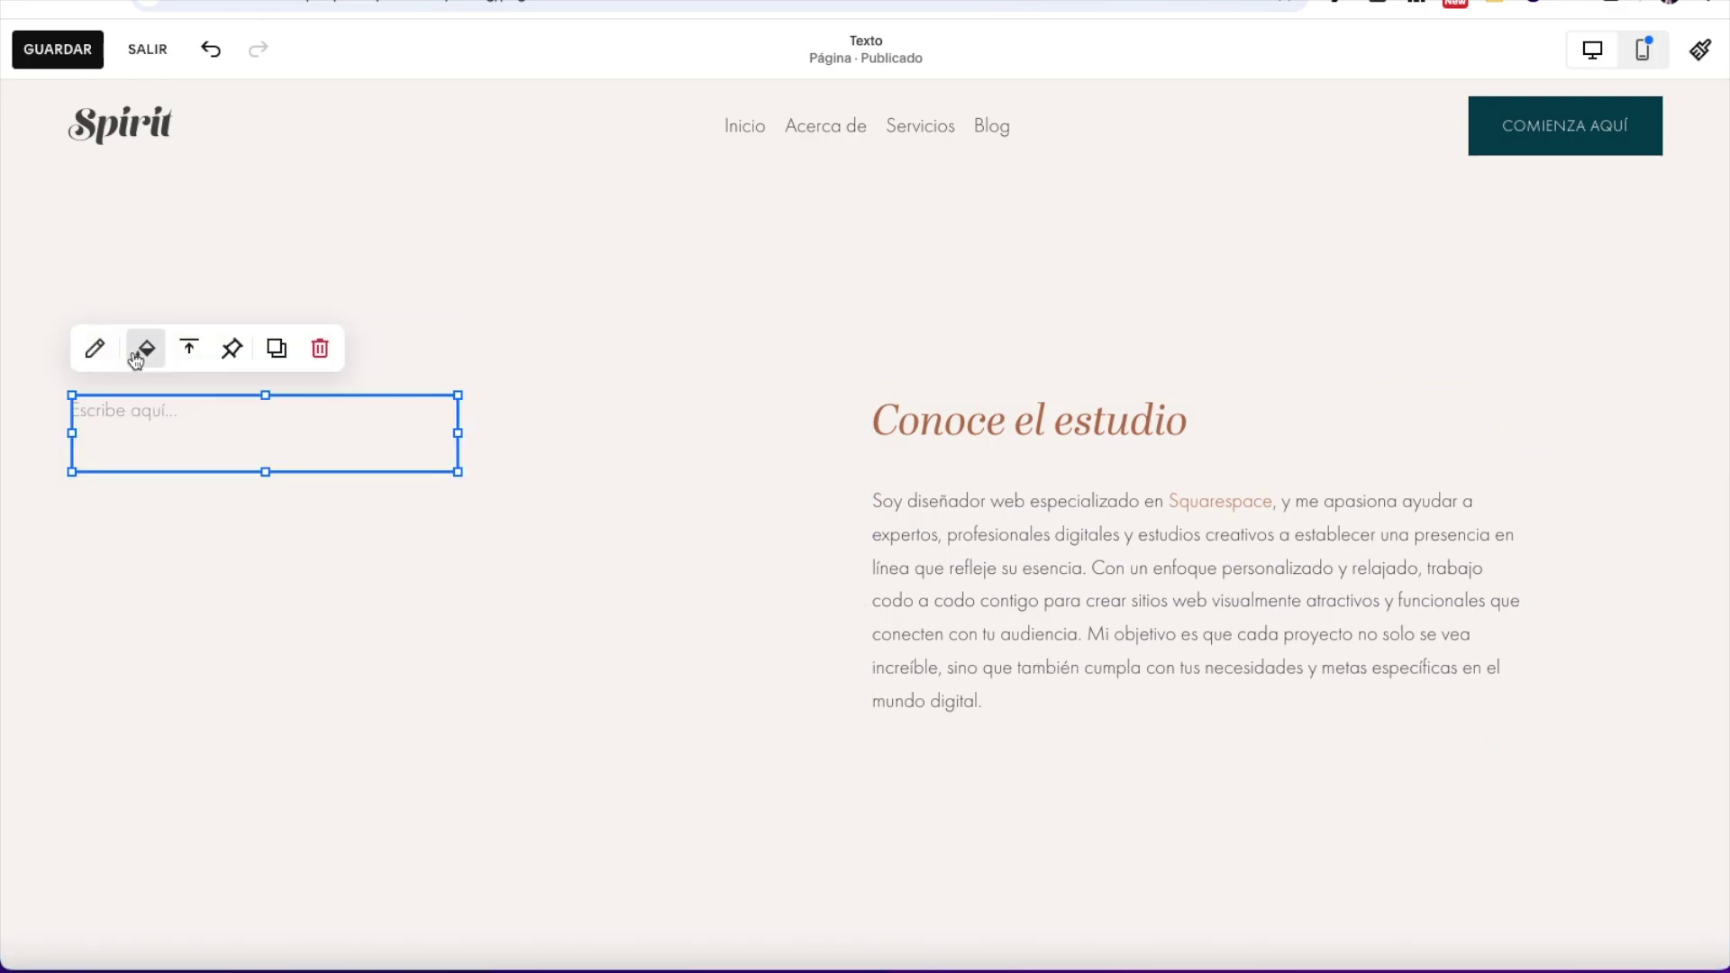
click(126, 411)
text(Bienvenida)
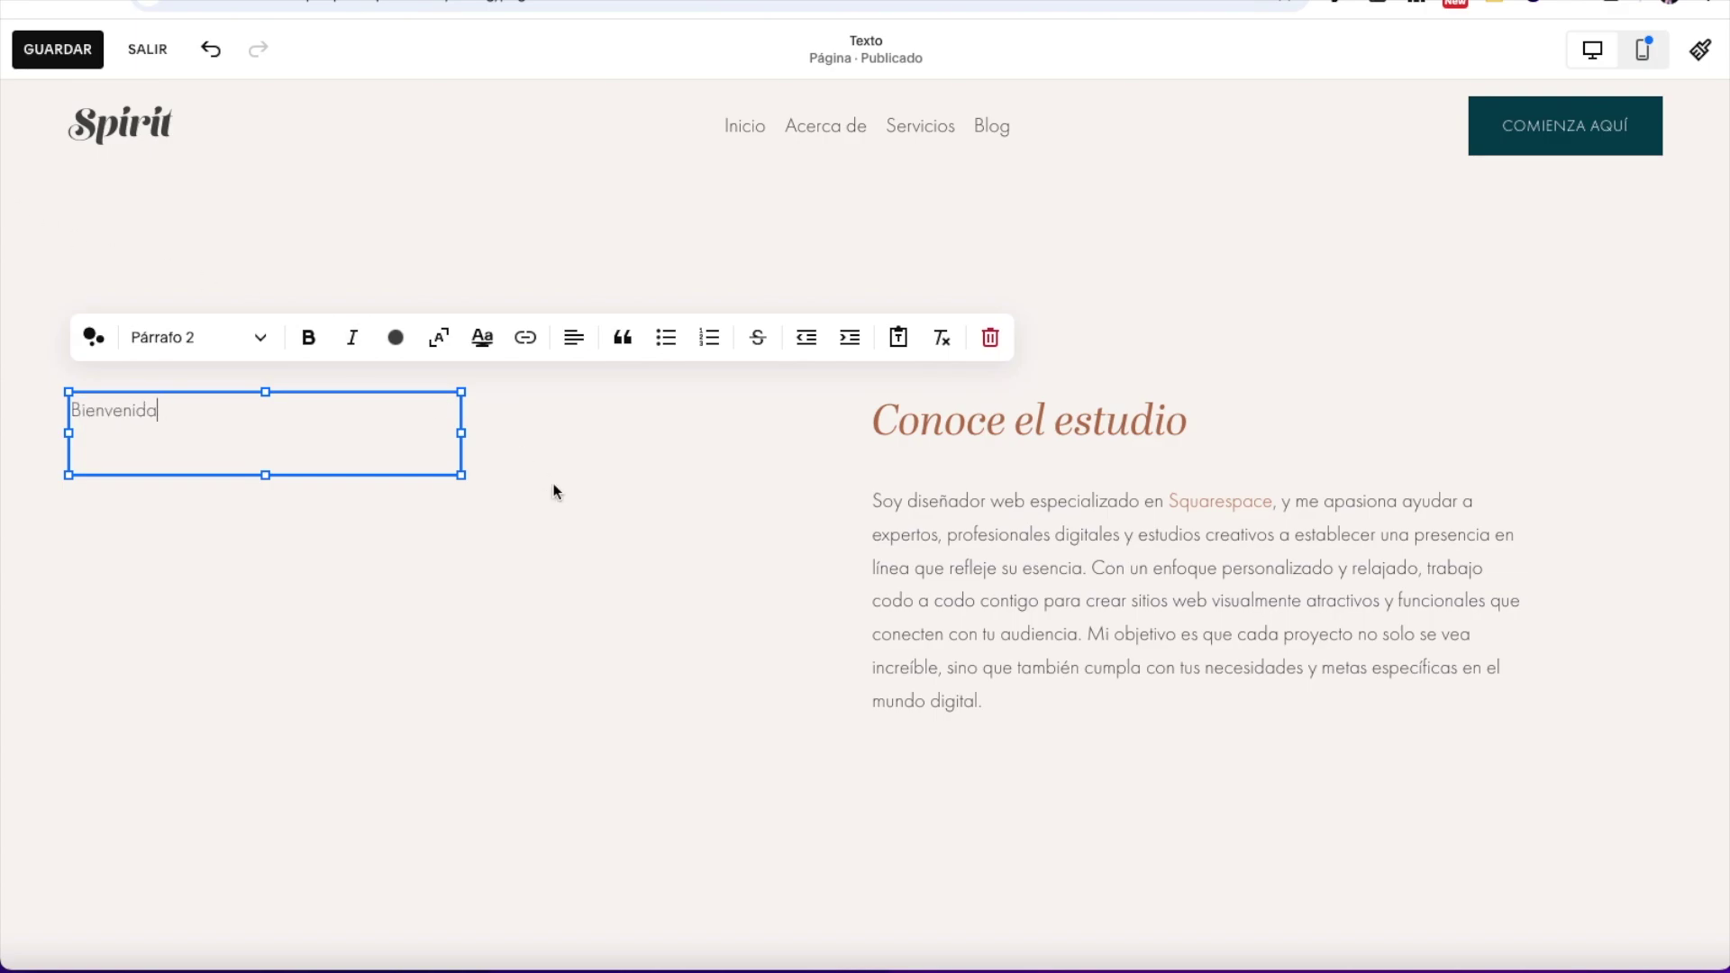
Step: Apply the Título 1 style to "Bienvenida" and widen its text block towards the "Conoce el estudio" block
drag(186, 411, 72, 411)
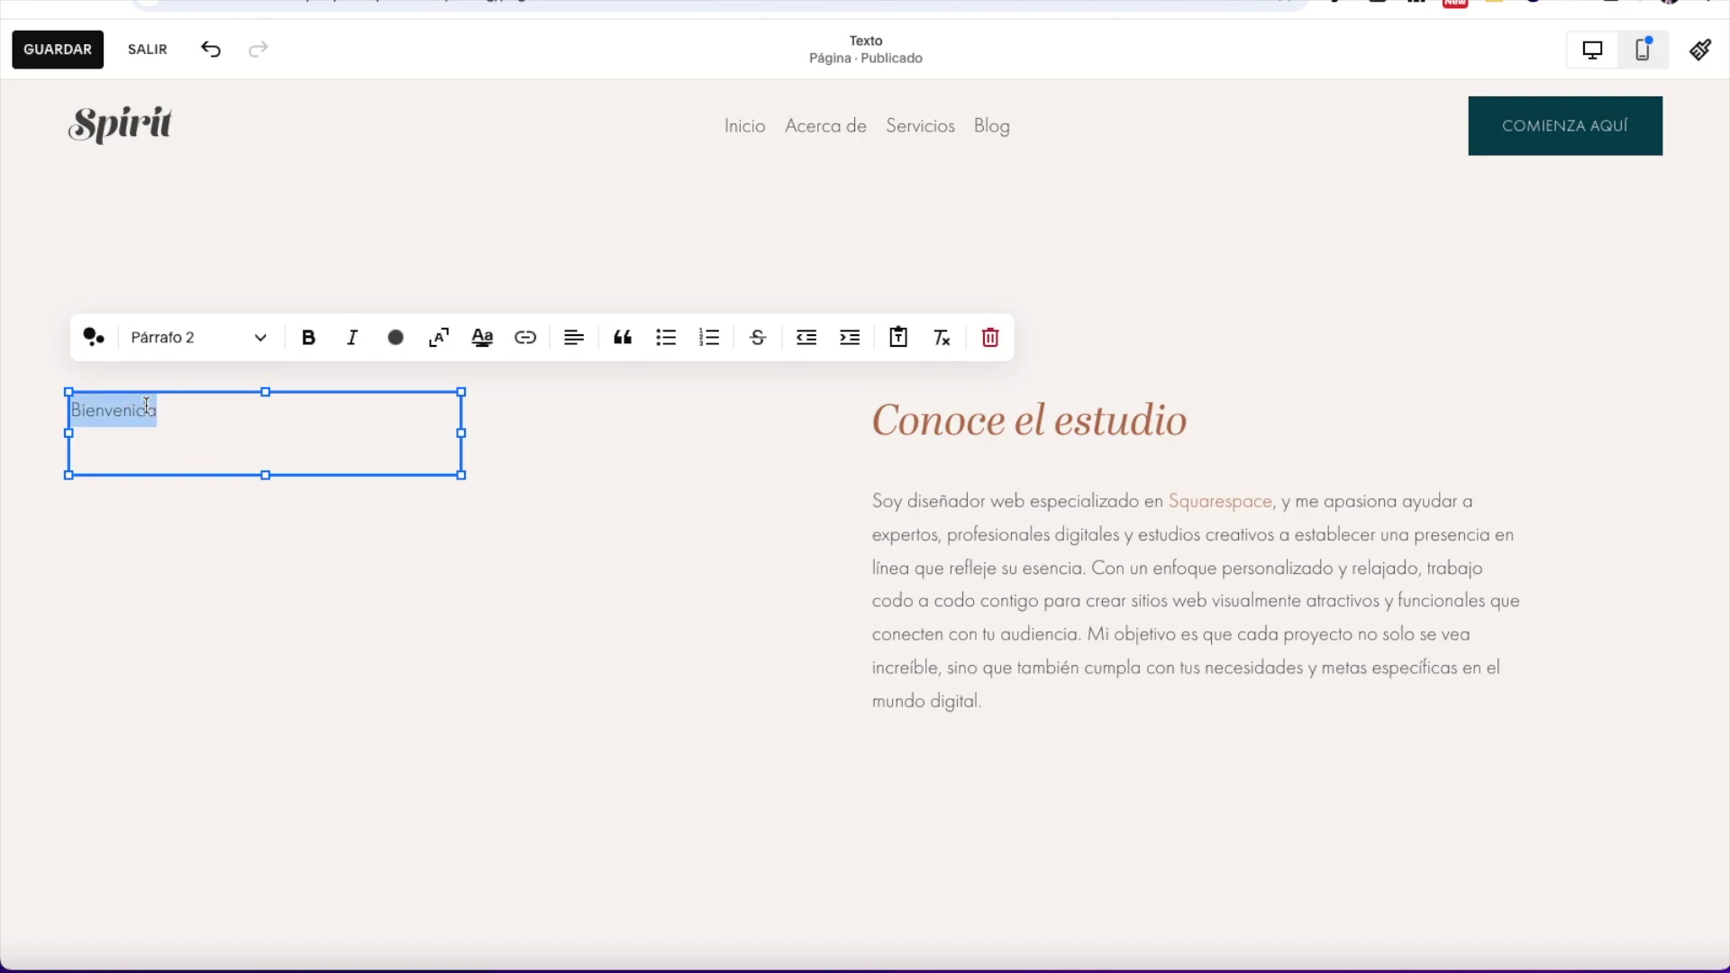
click(214, 347)
click(188, 393)
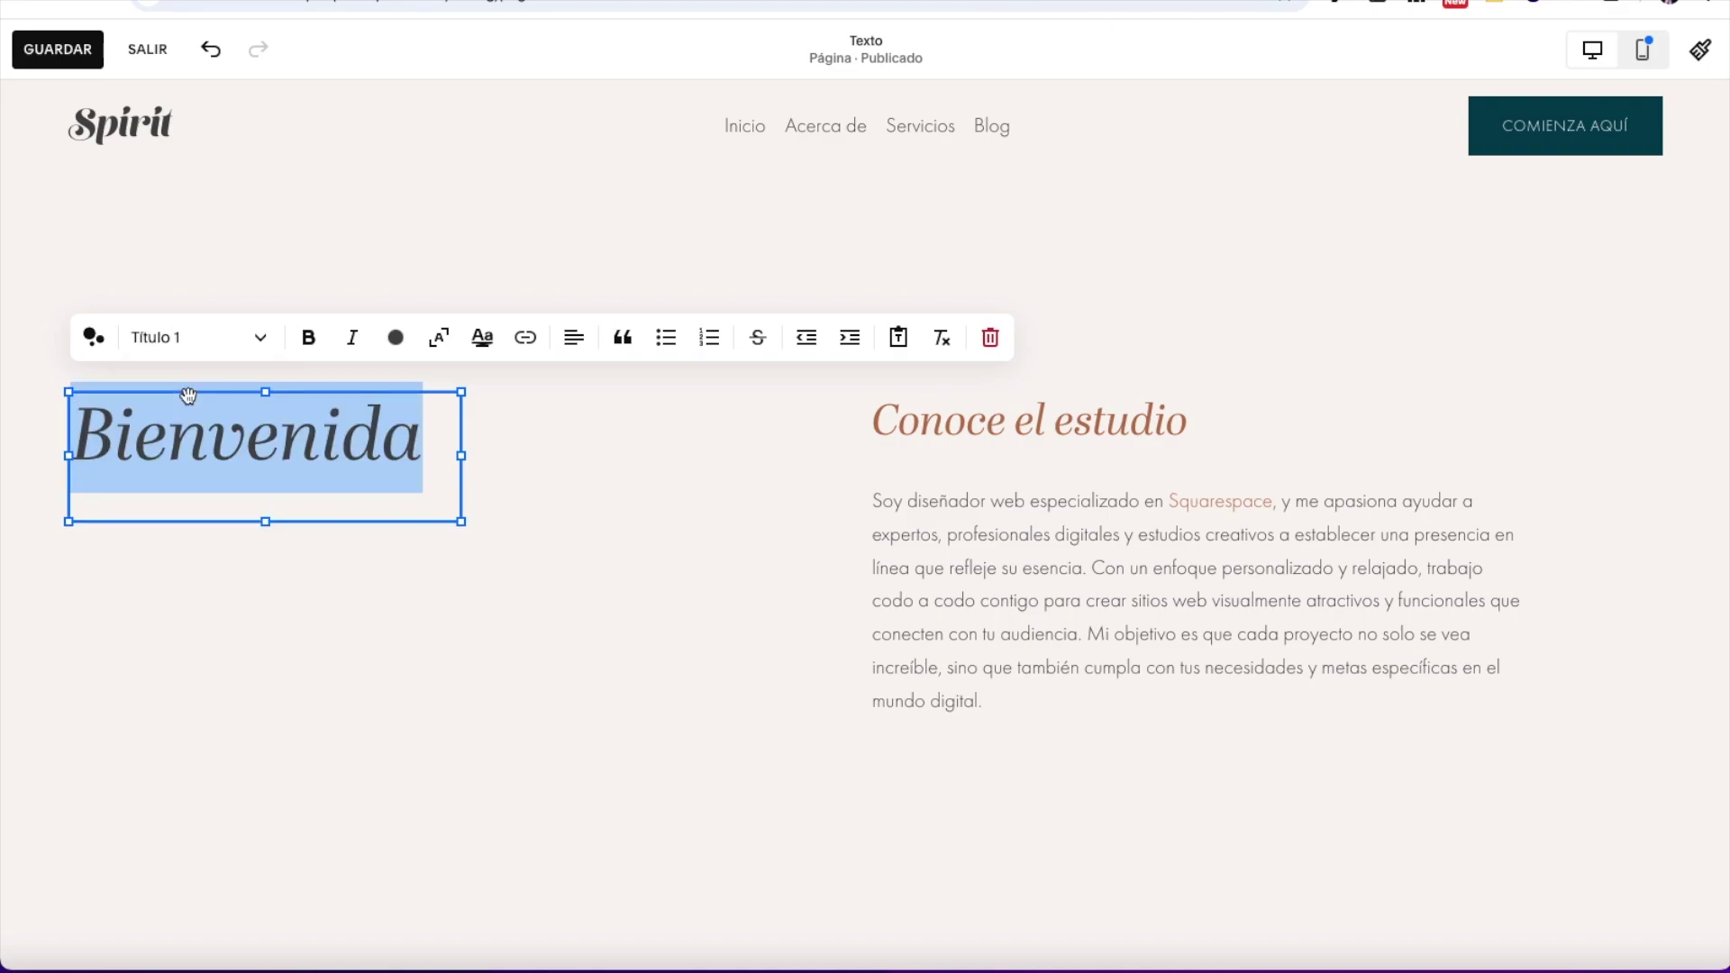
drag(460, 455, 791, 440)
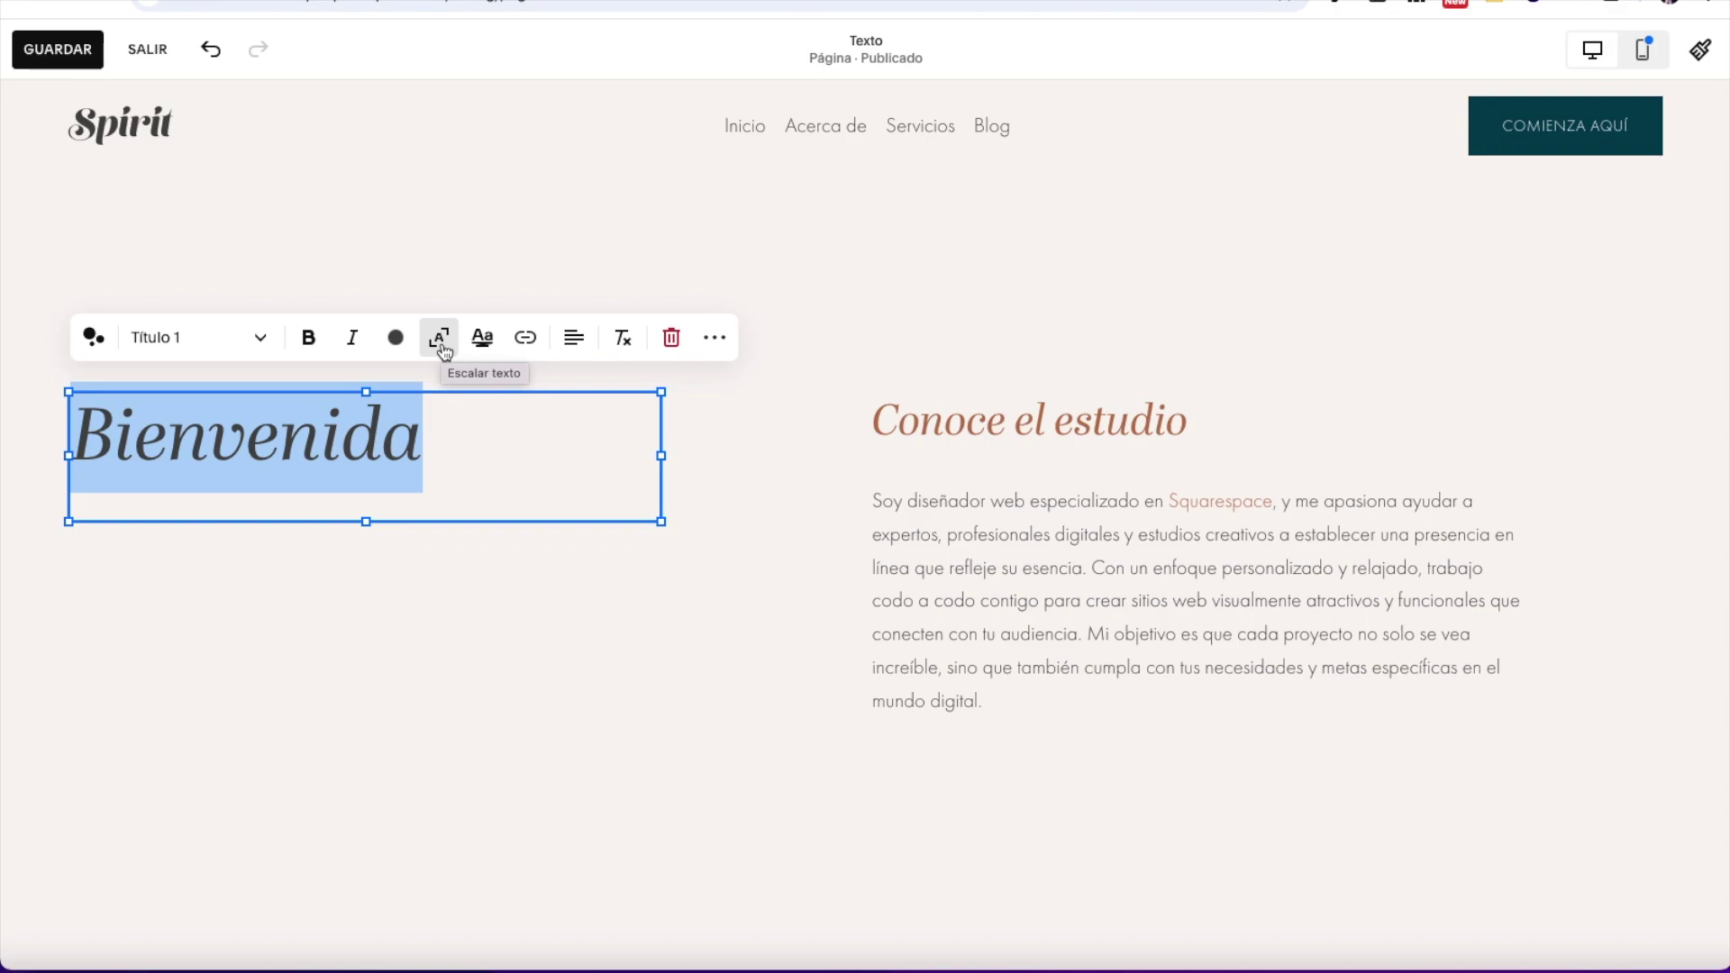
Step: Try scaling the "Bienvenida" text to fill its block and turn the scaling off again
click(441, 348)
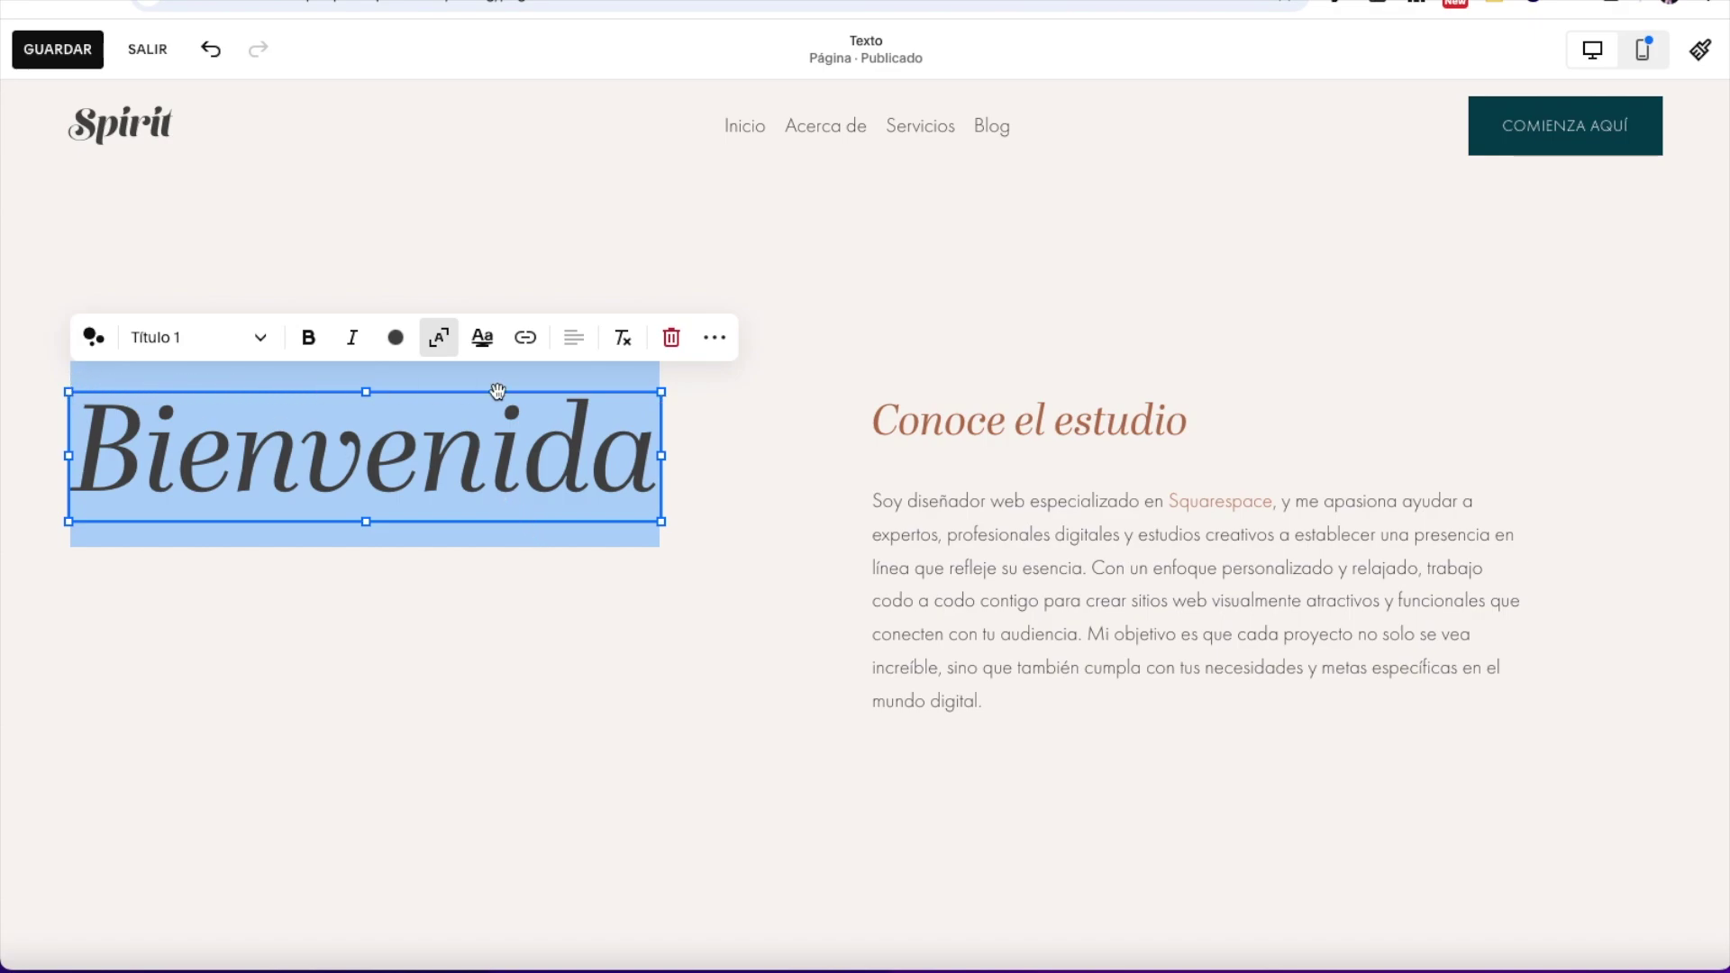
click(733, 474)
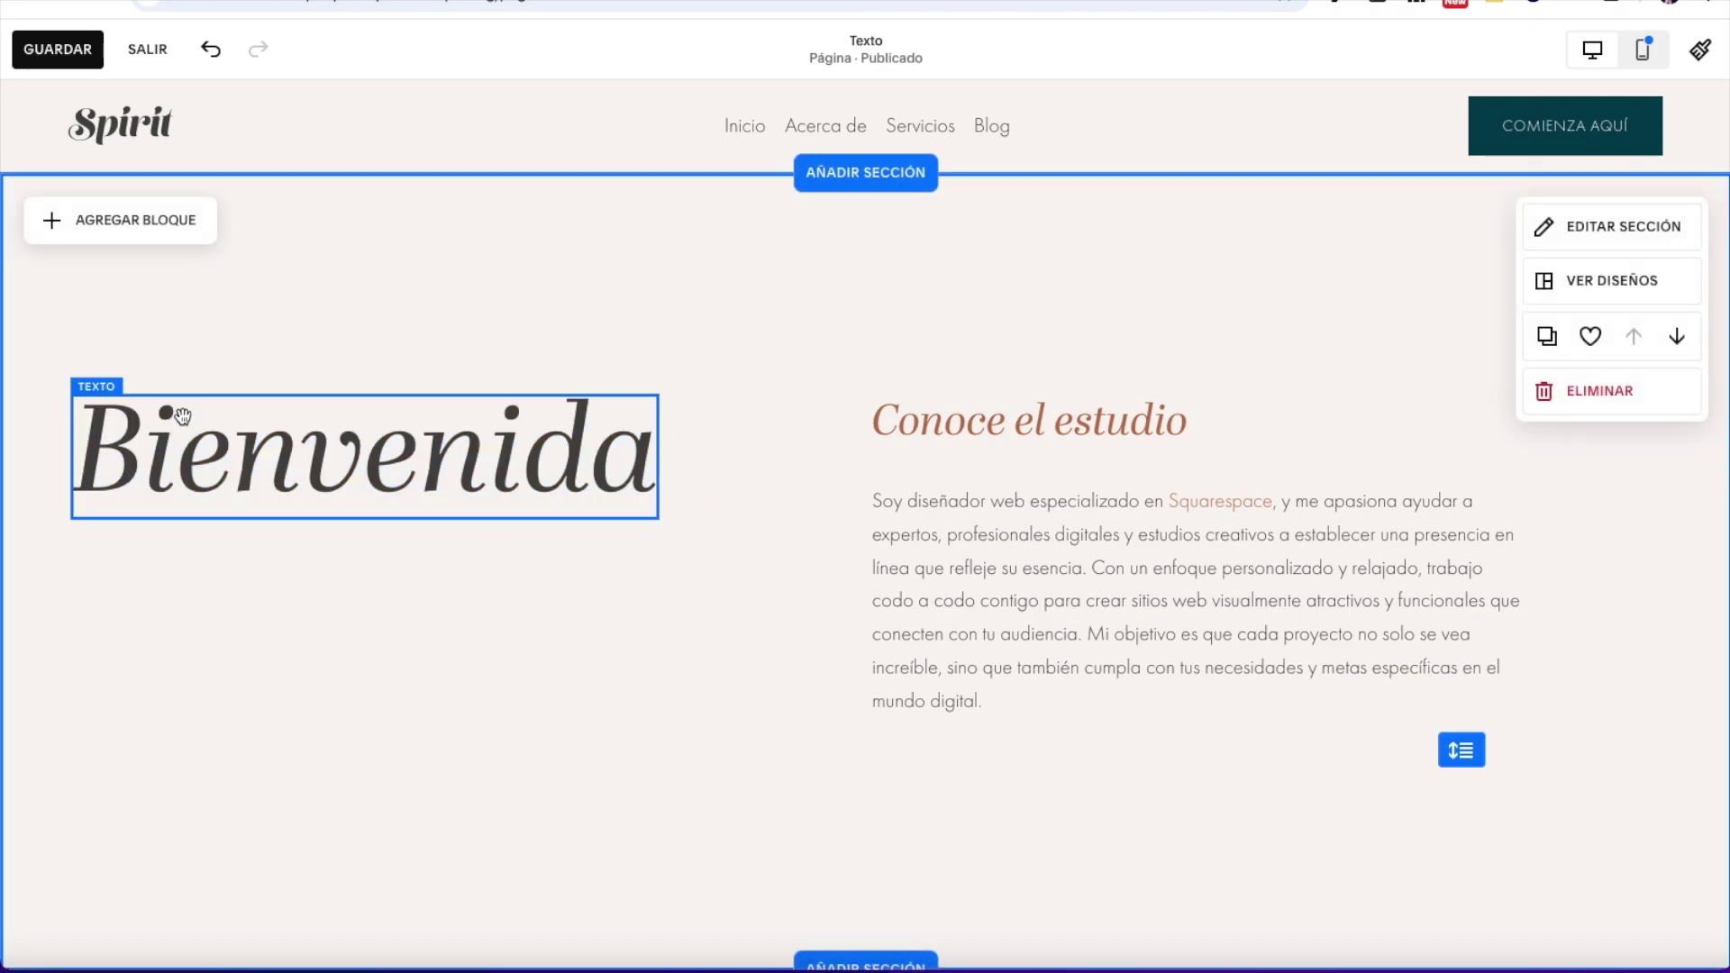
click(263, 446)
double_click(263, 446)
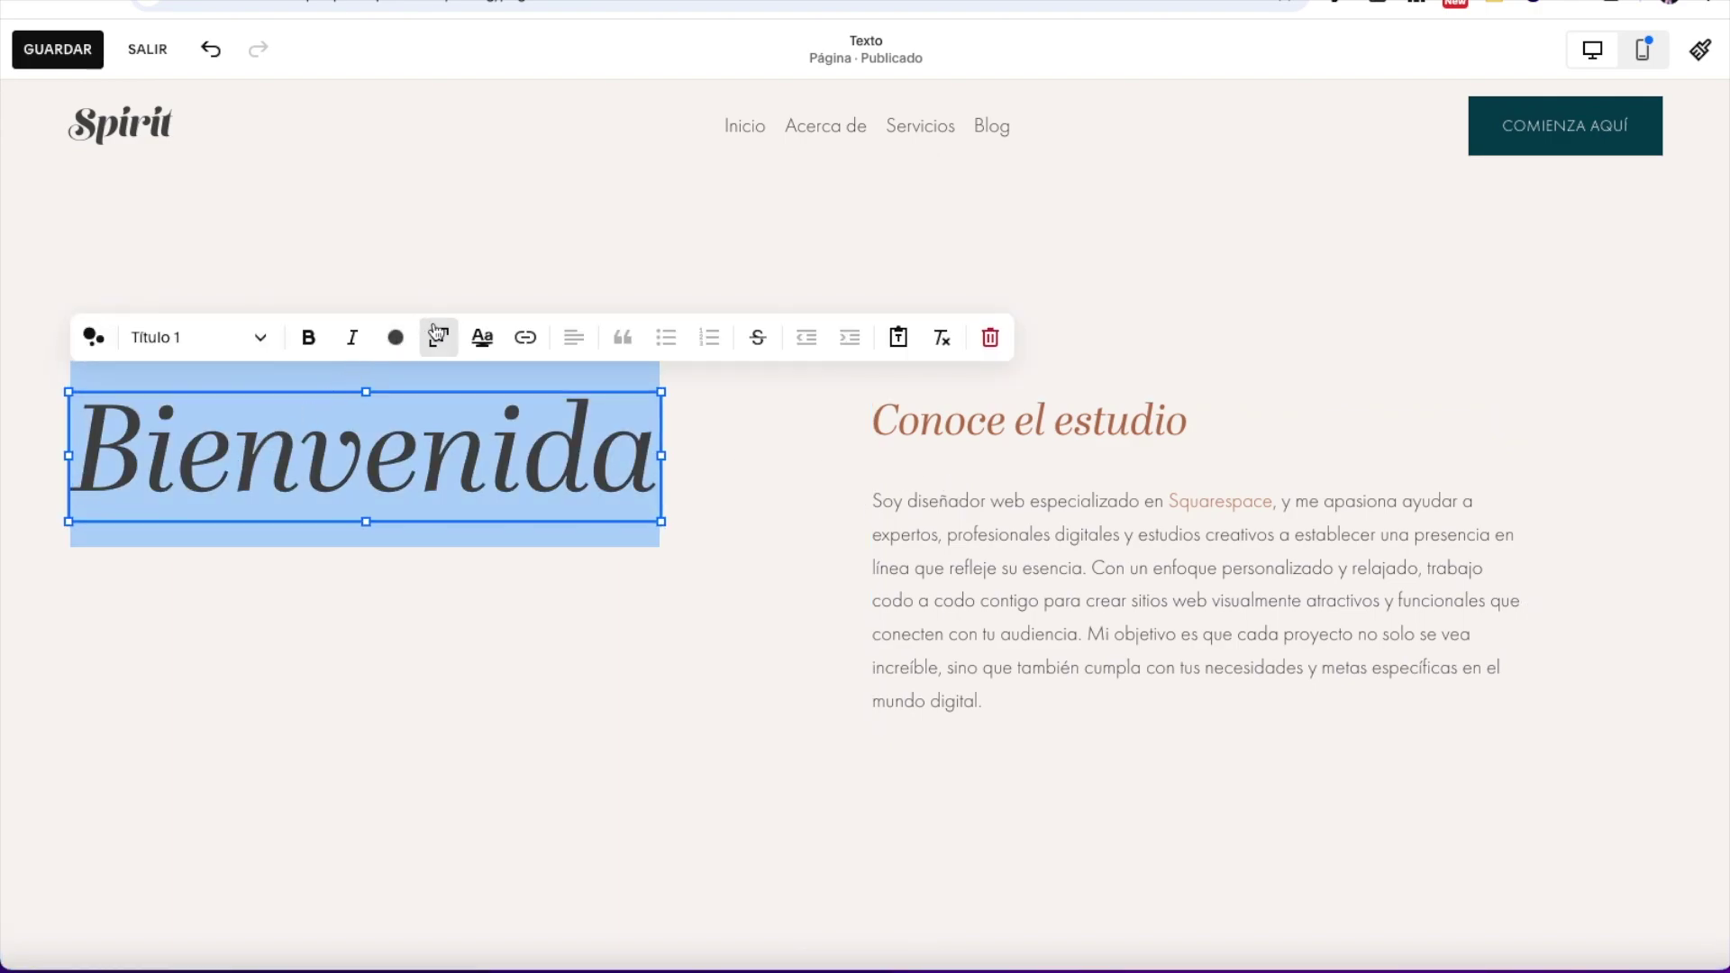
click(440, 339)
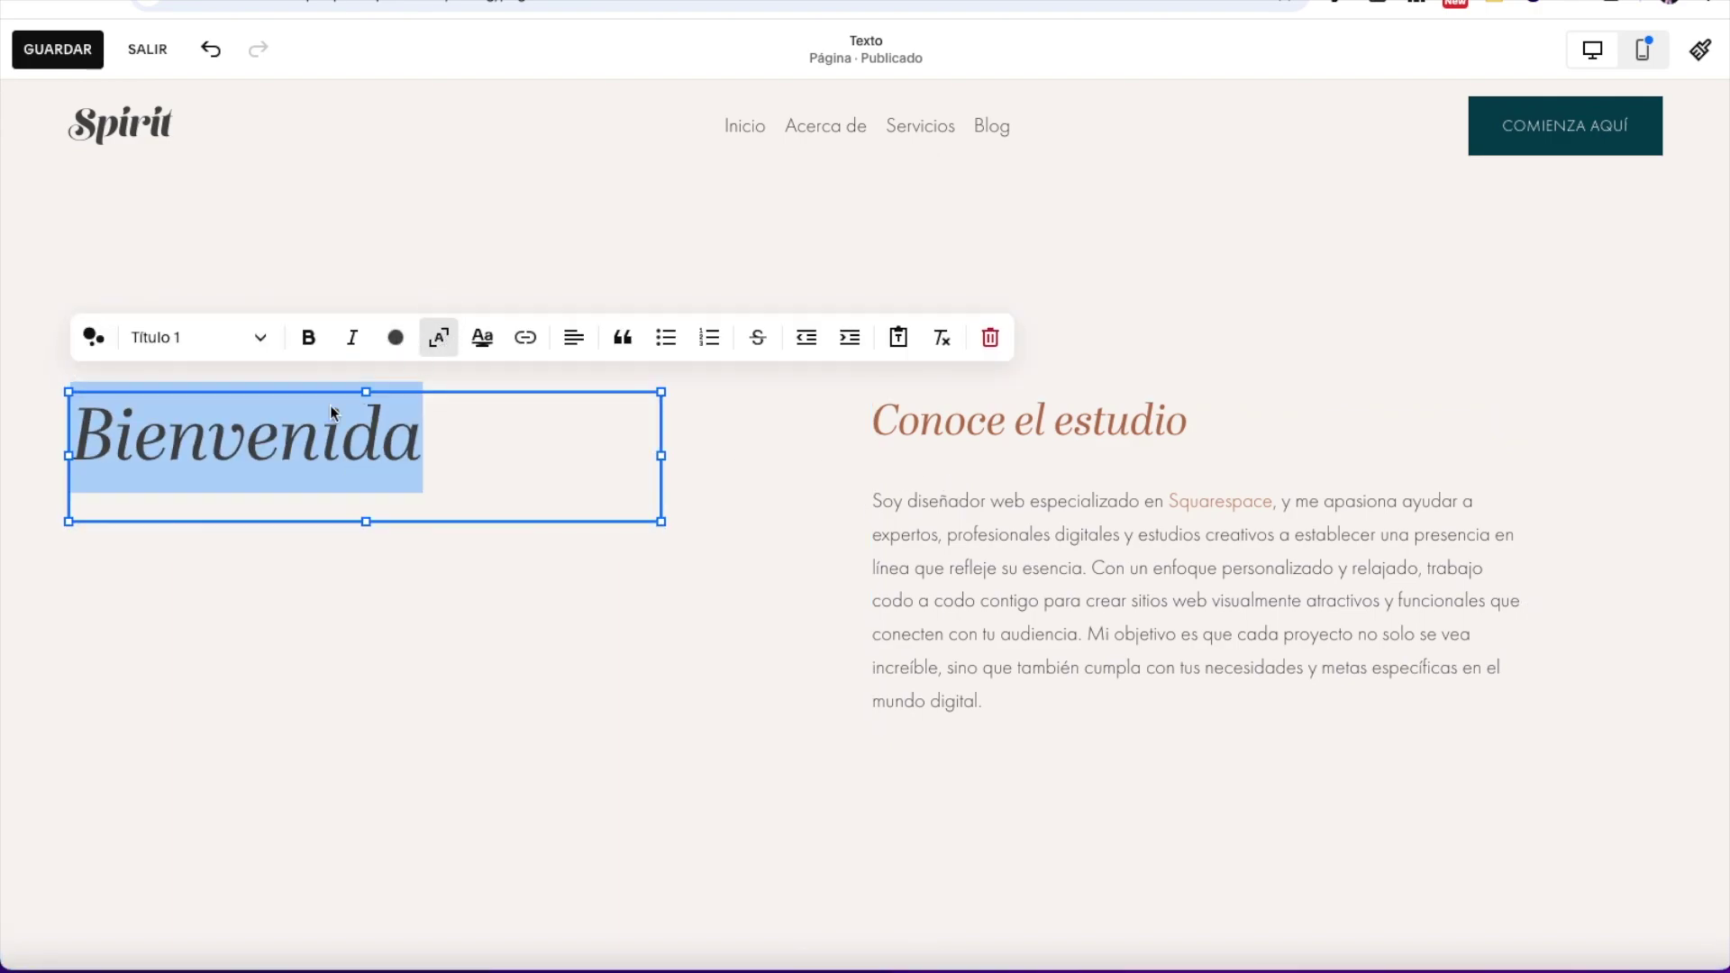
Step: Turn on text scaling for "Bienvenida" and resize its block narrower, then wide again towards the "Conoce el estudio" block
click(237, 460)
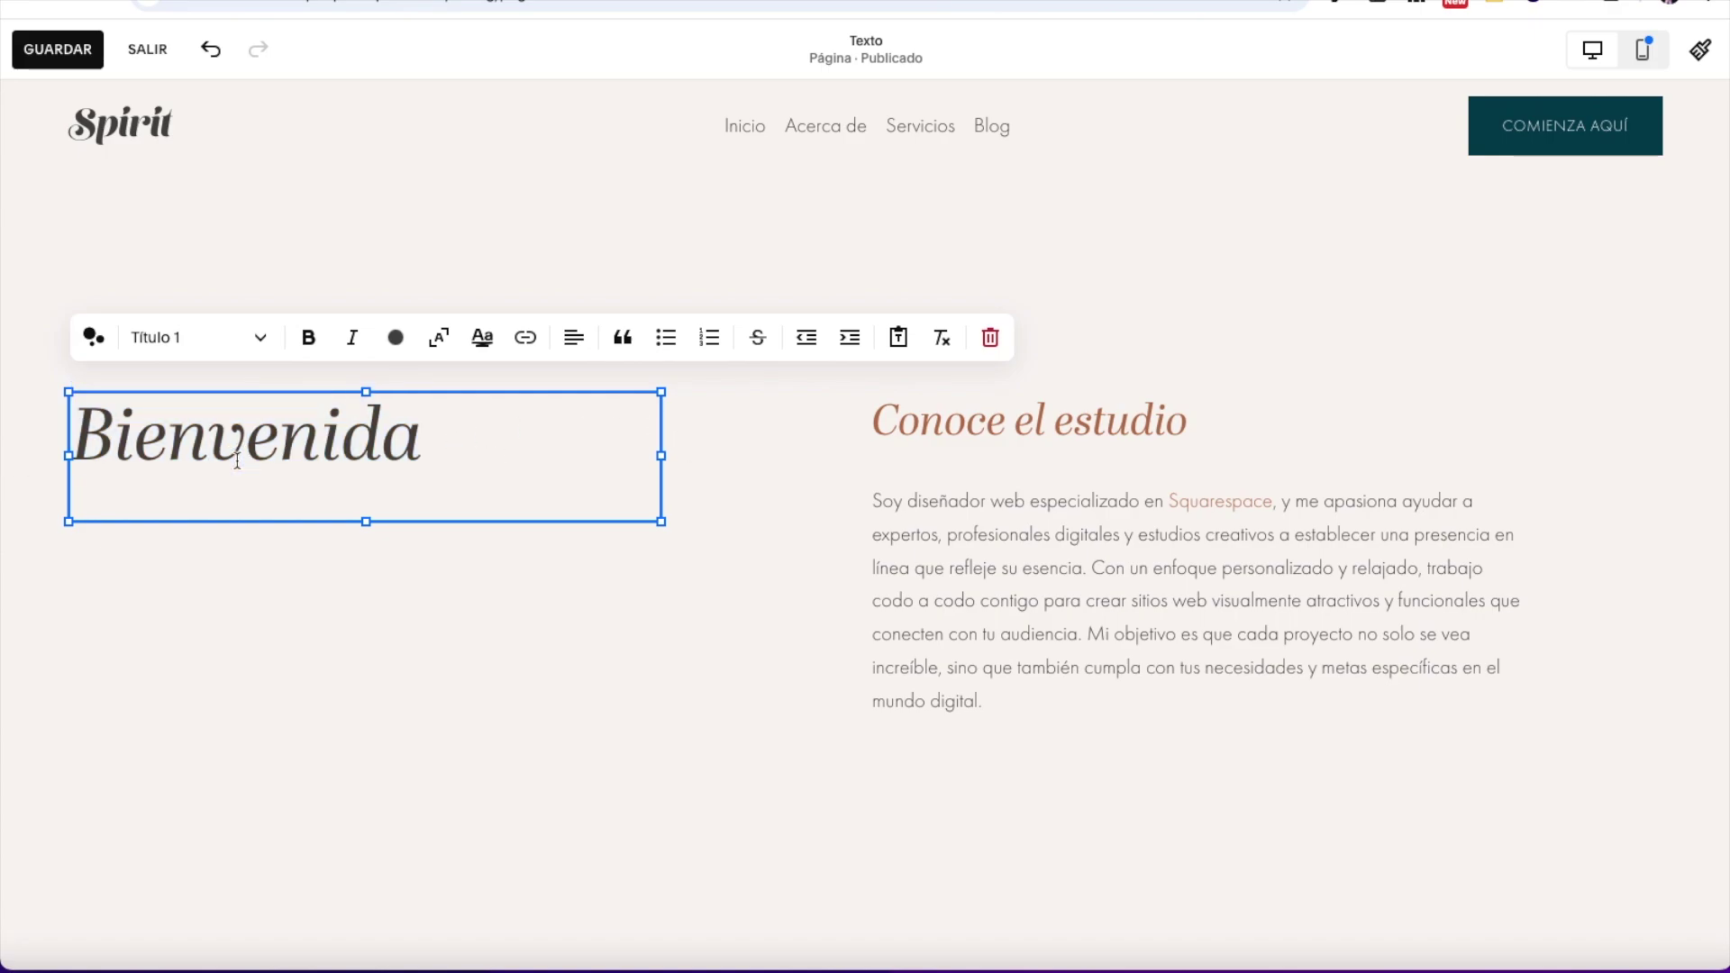
double_click(263, 439)
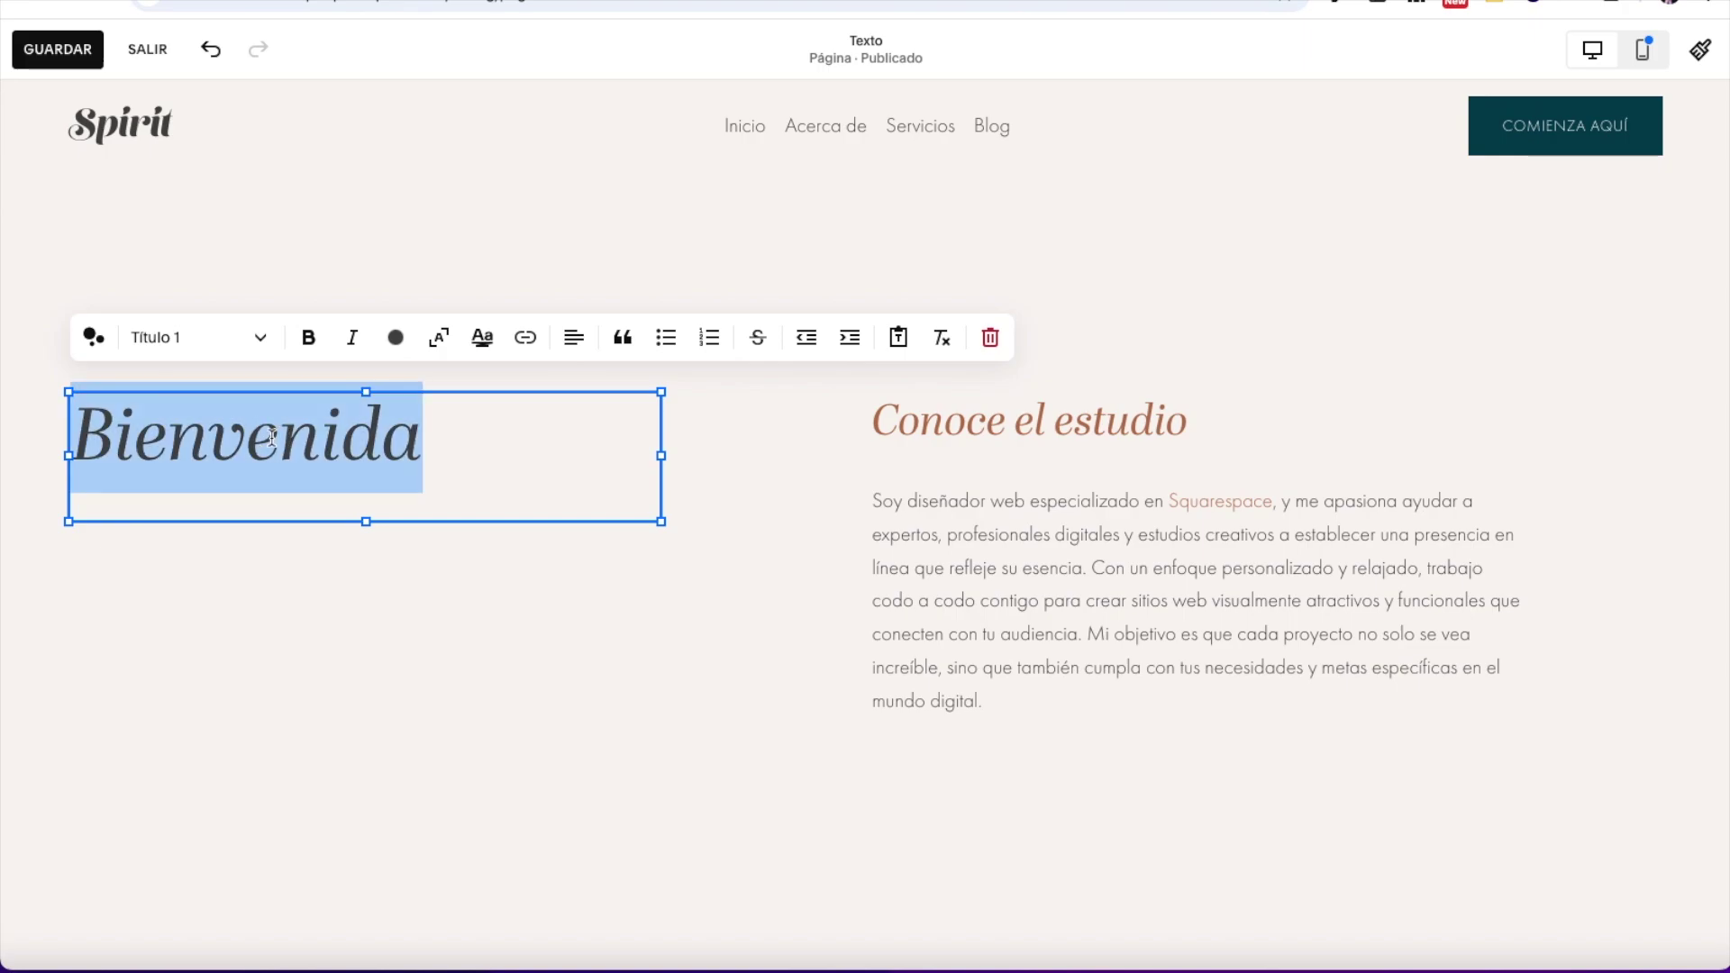
click(443, 341)
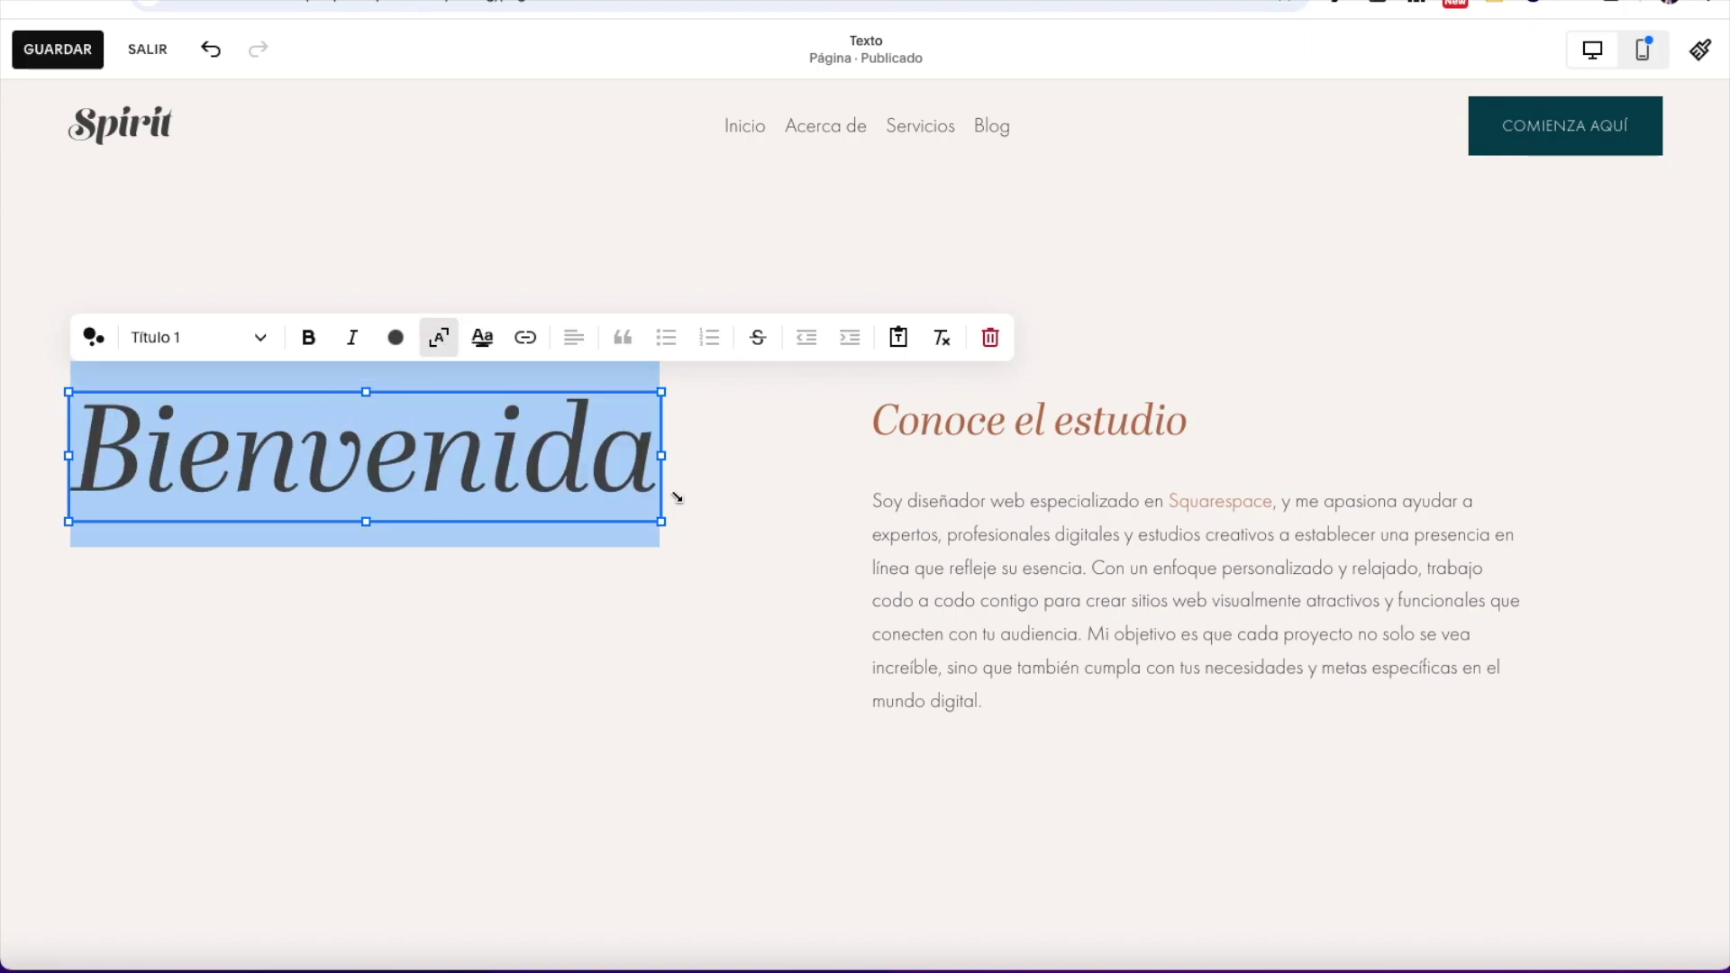
drag(664, 455, 250, 461)
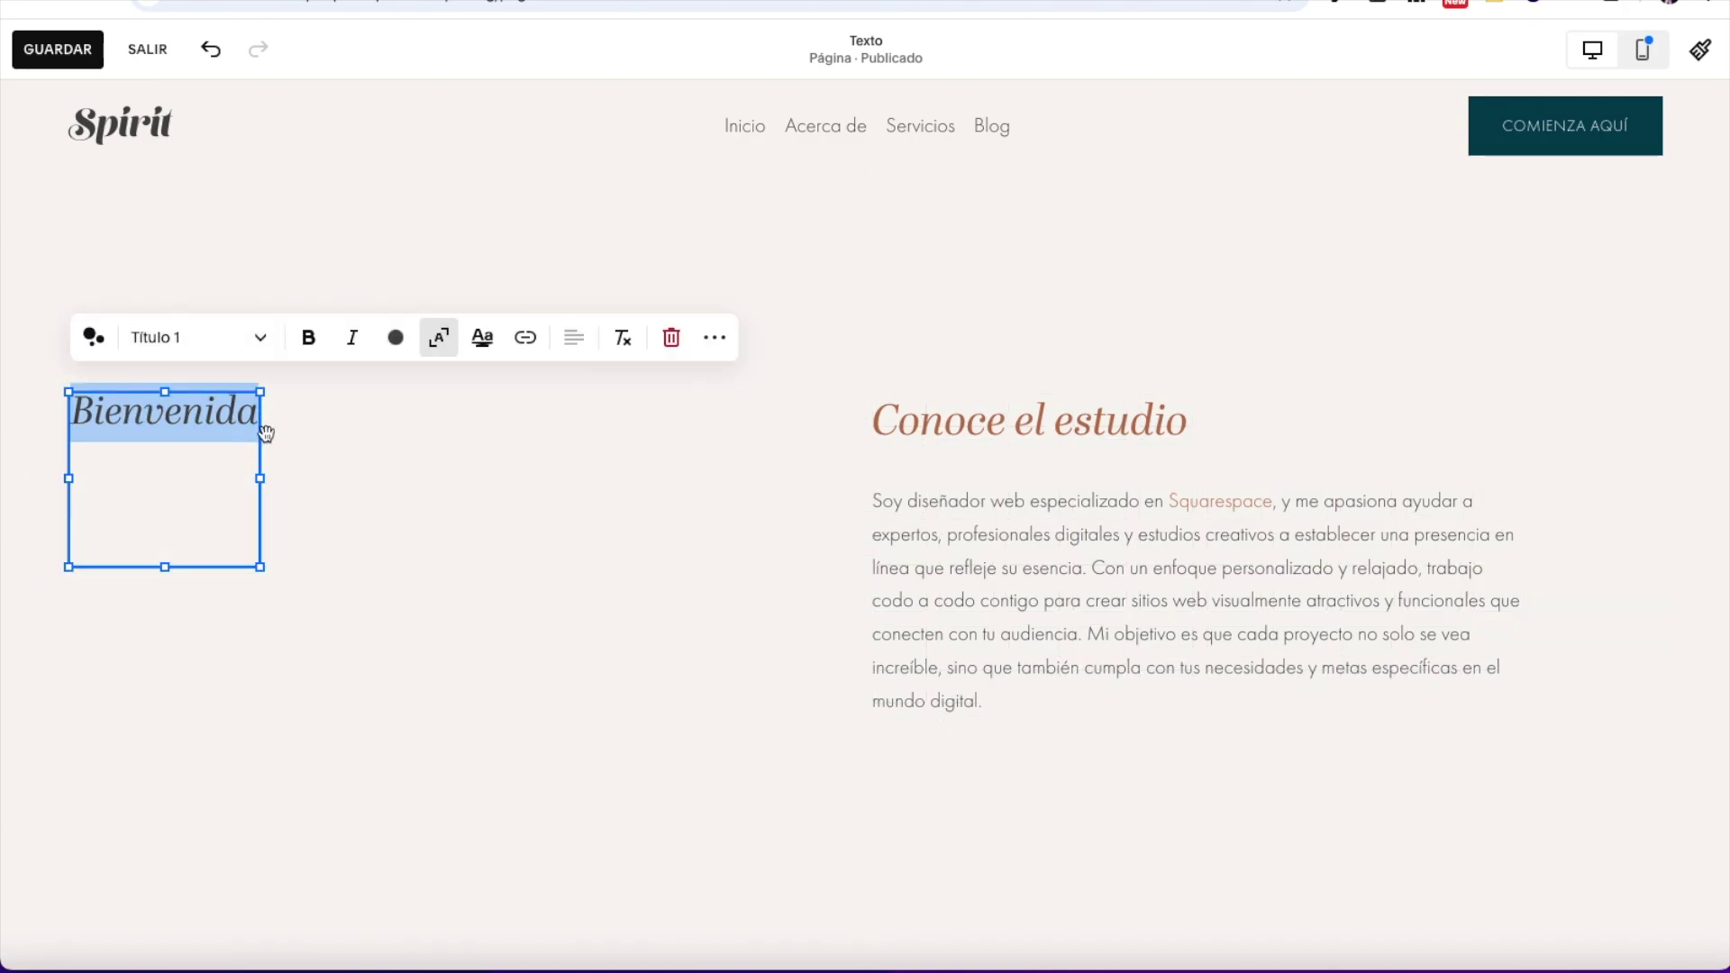
drag(259, 478, 723, 485)
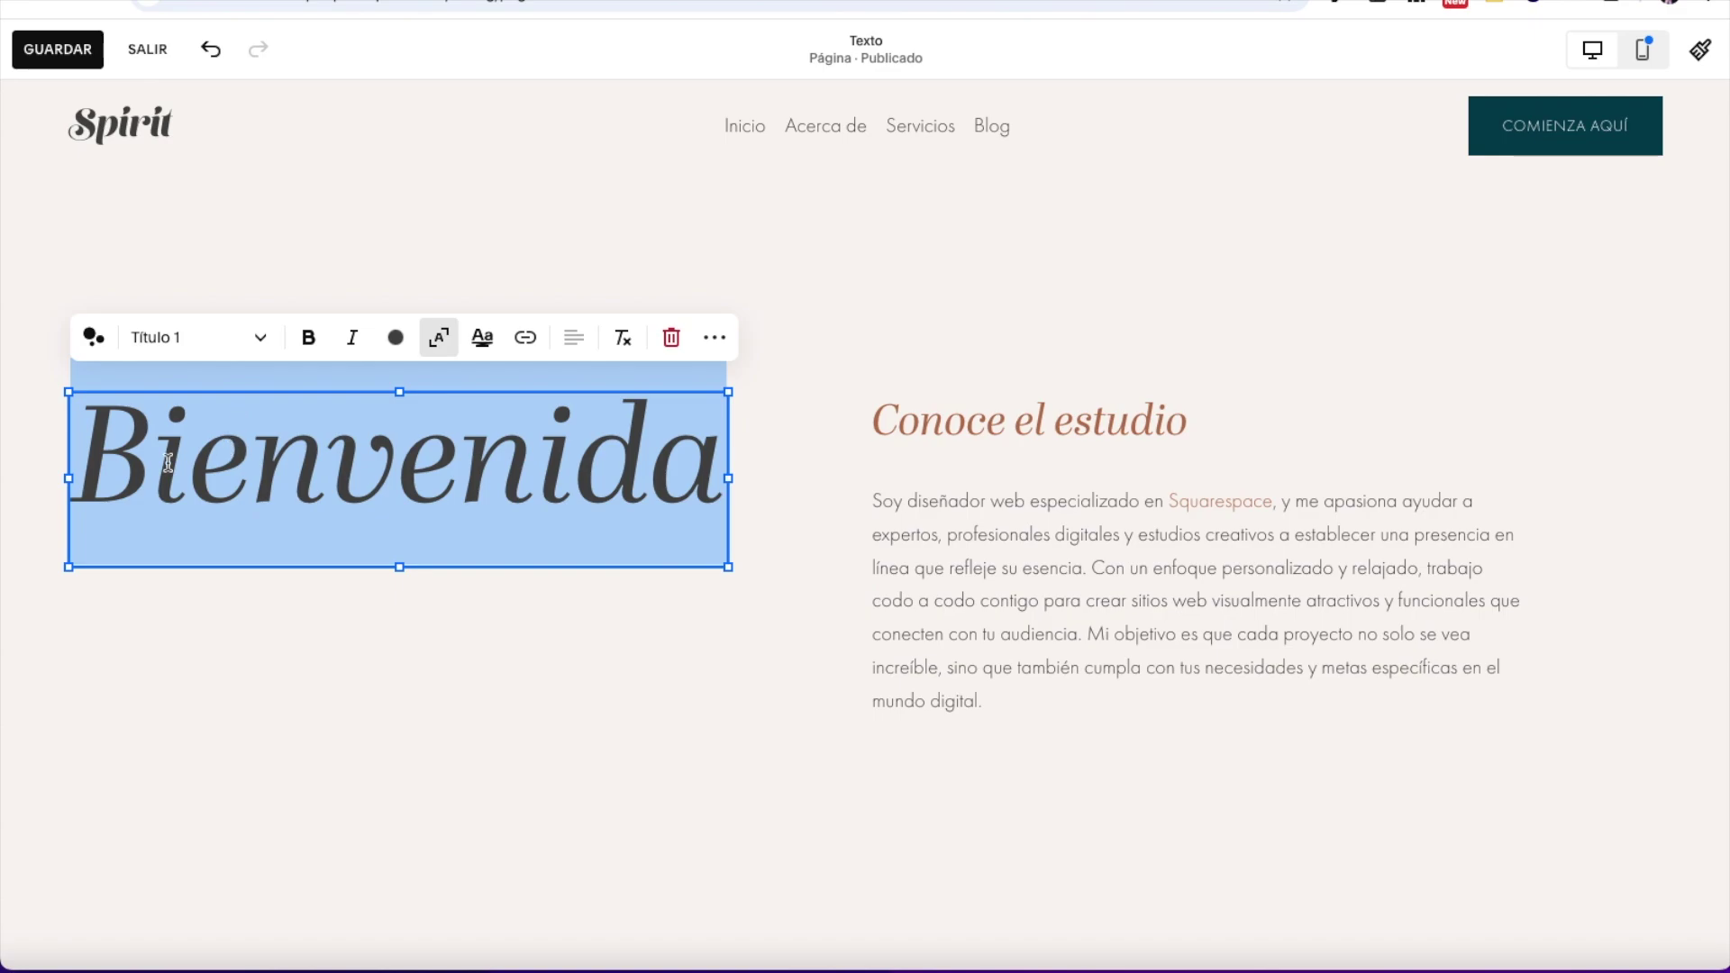
click(239, 731)
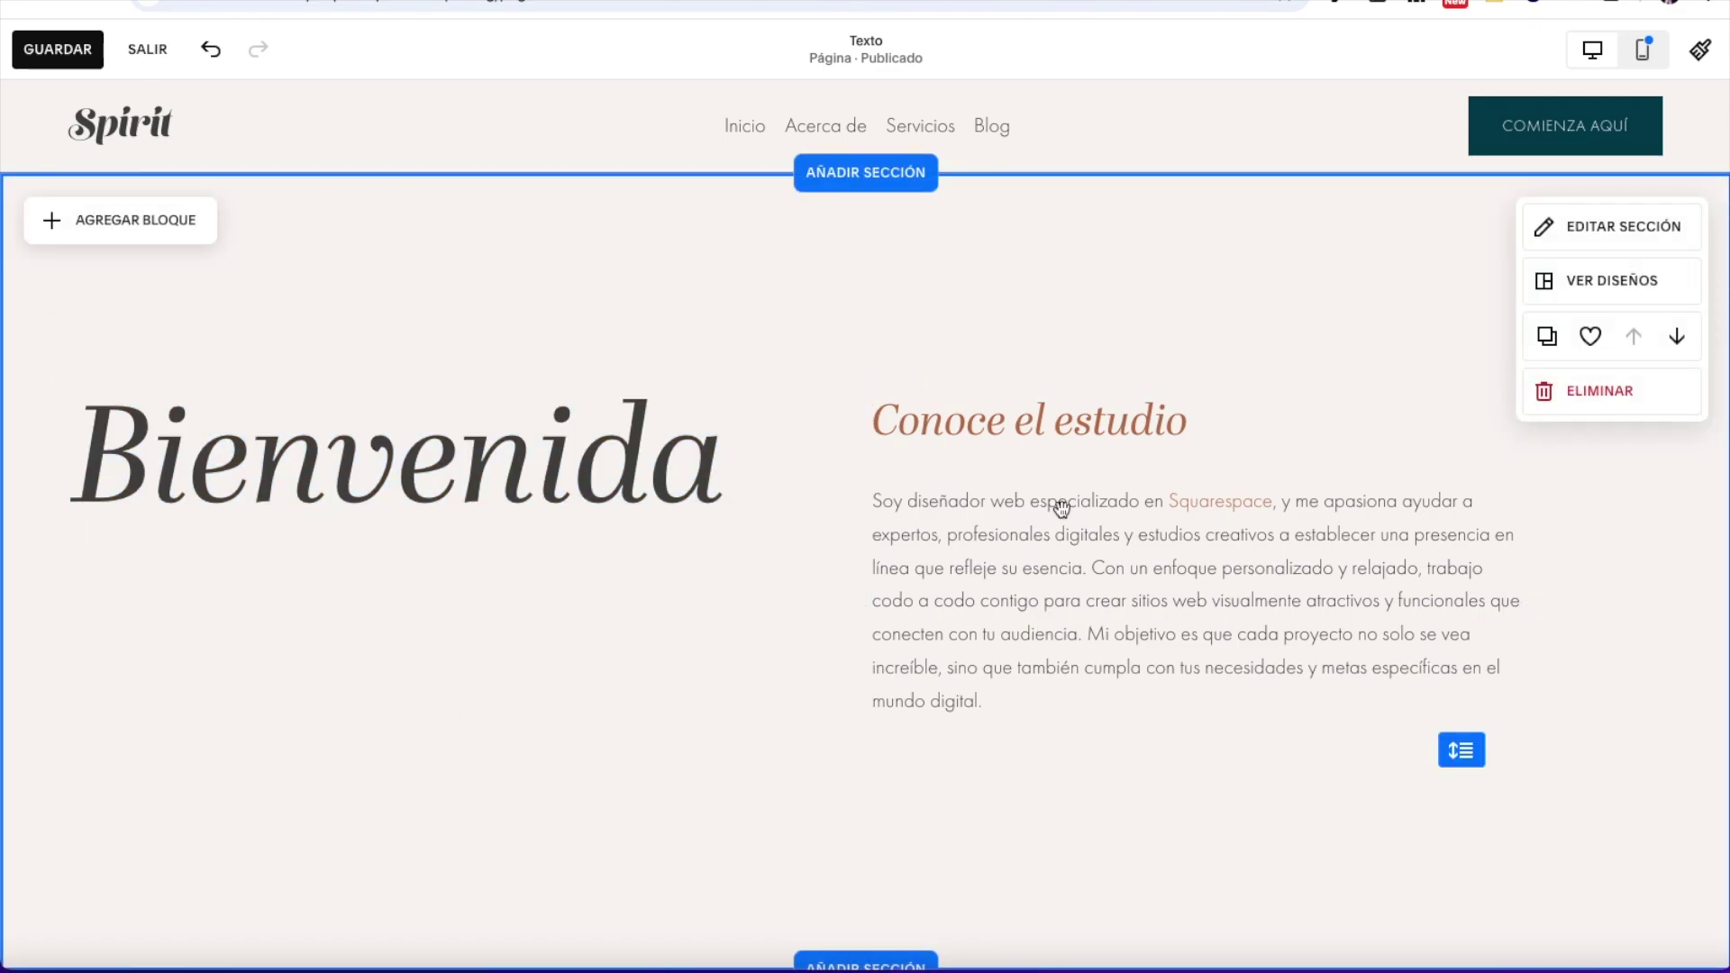
Step: Narrow the "Bienvenida" block slightly by bringing its outer edge in from the page margin
drag(712, 459, 678, 470)
click(568, 639)
drag(406, 432, 452, 427)
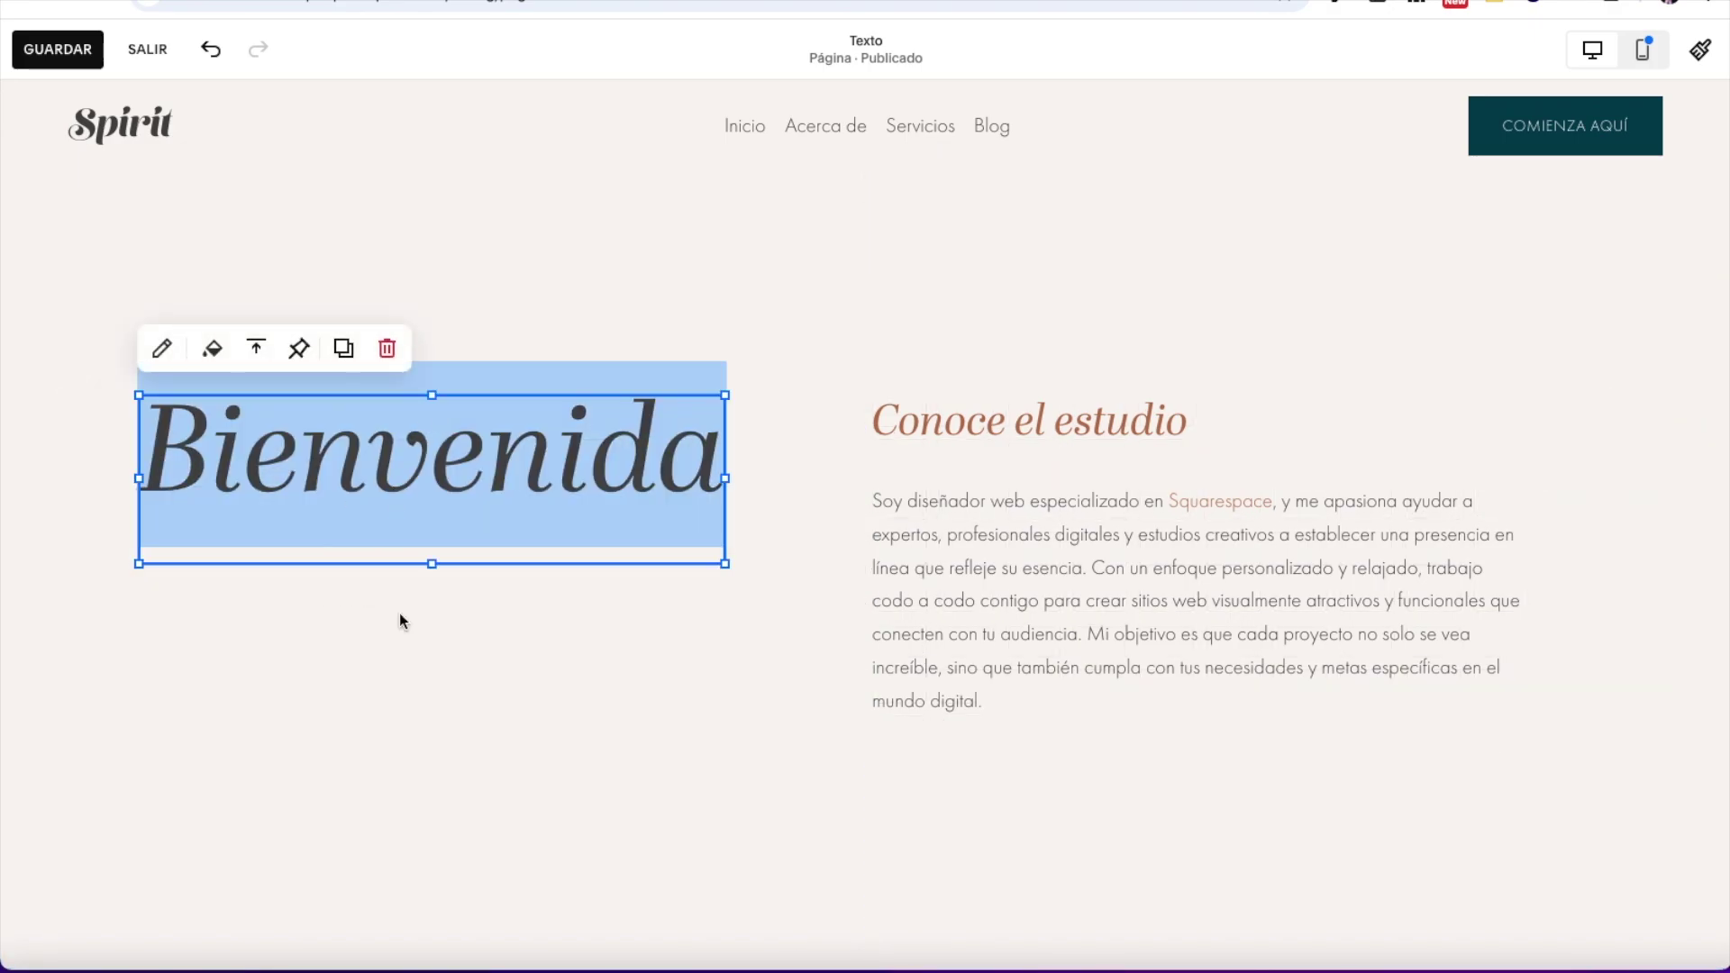
Step: Add a straight underline highlight effect to the "Conoce el estudio" heading
click(961, 498)
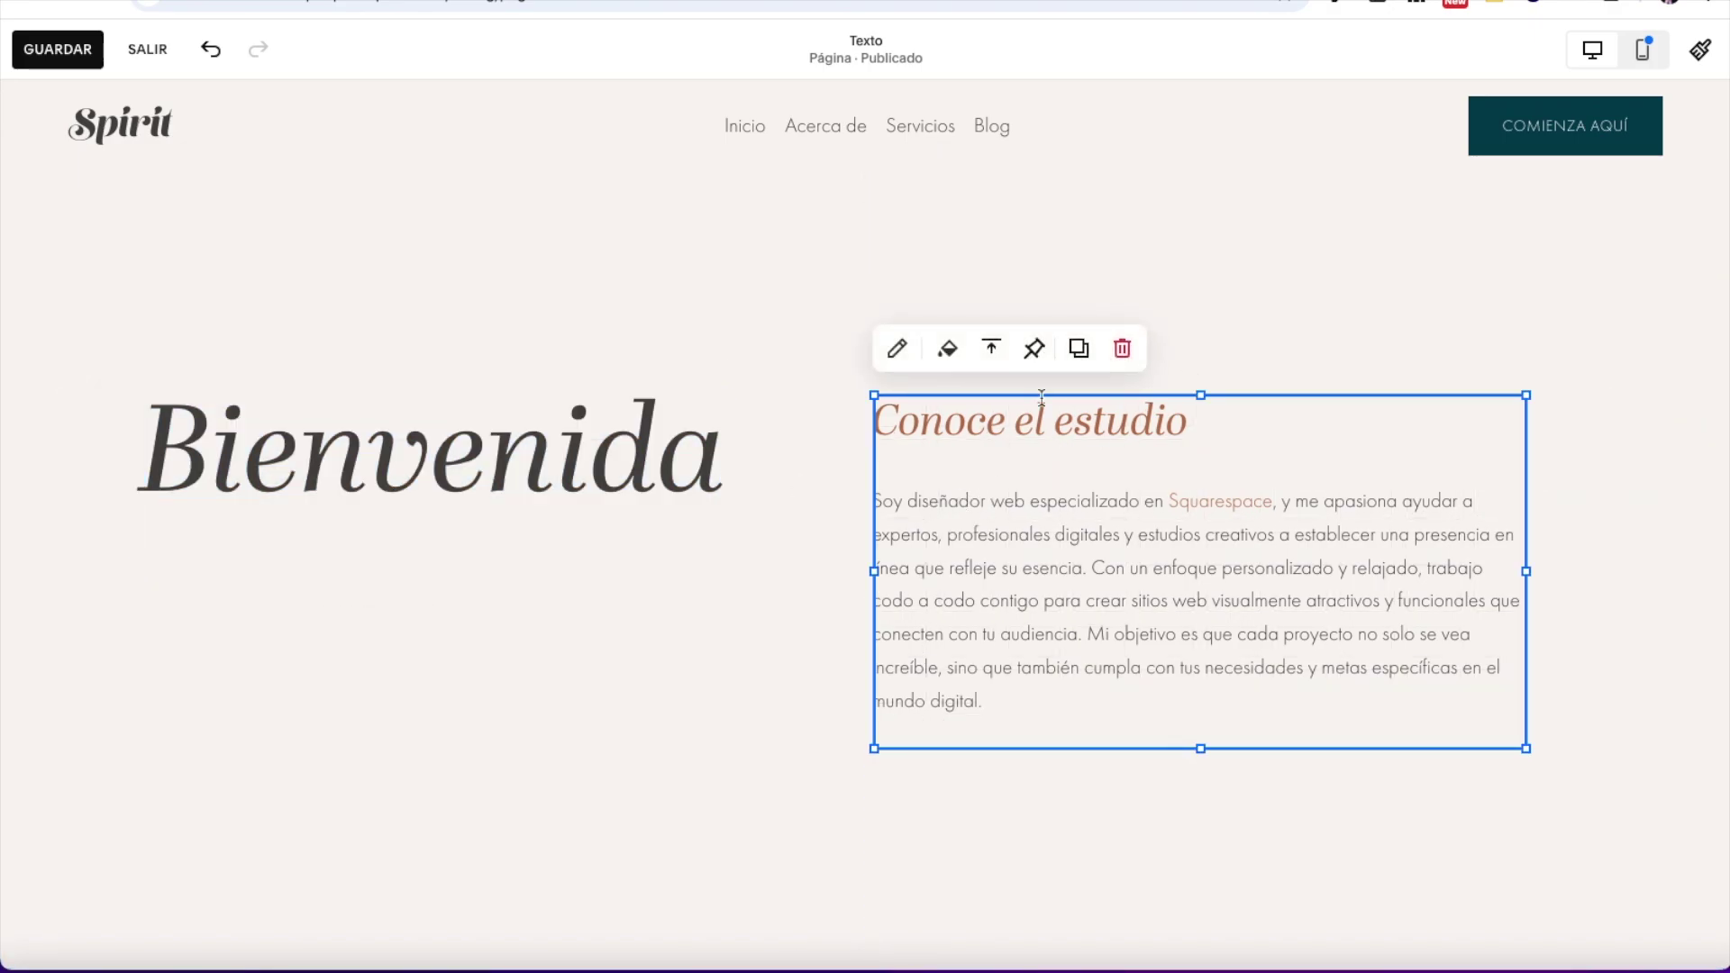
click(898, 352)
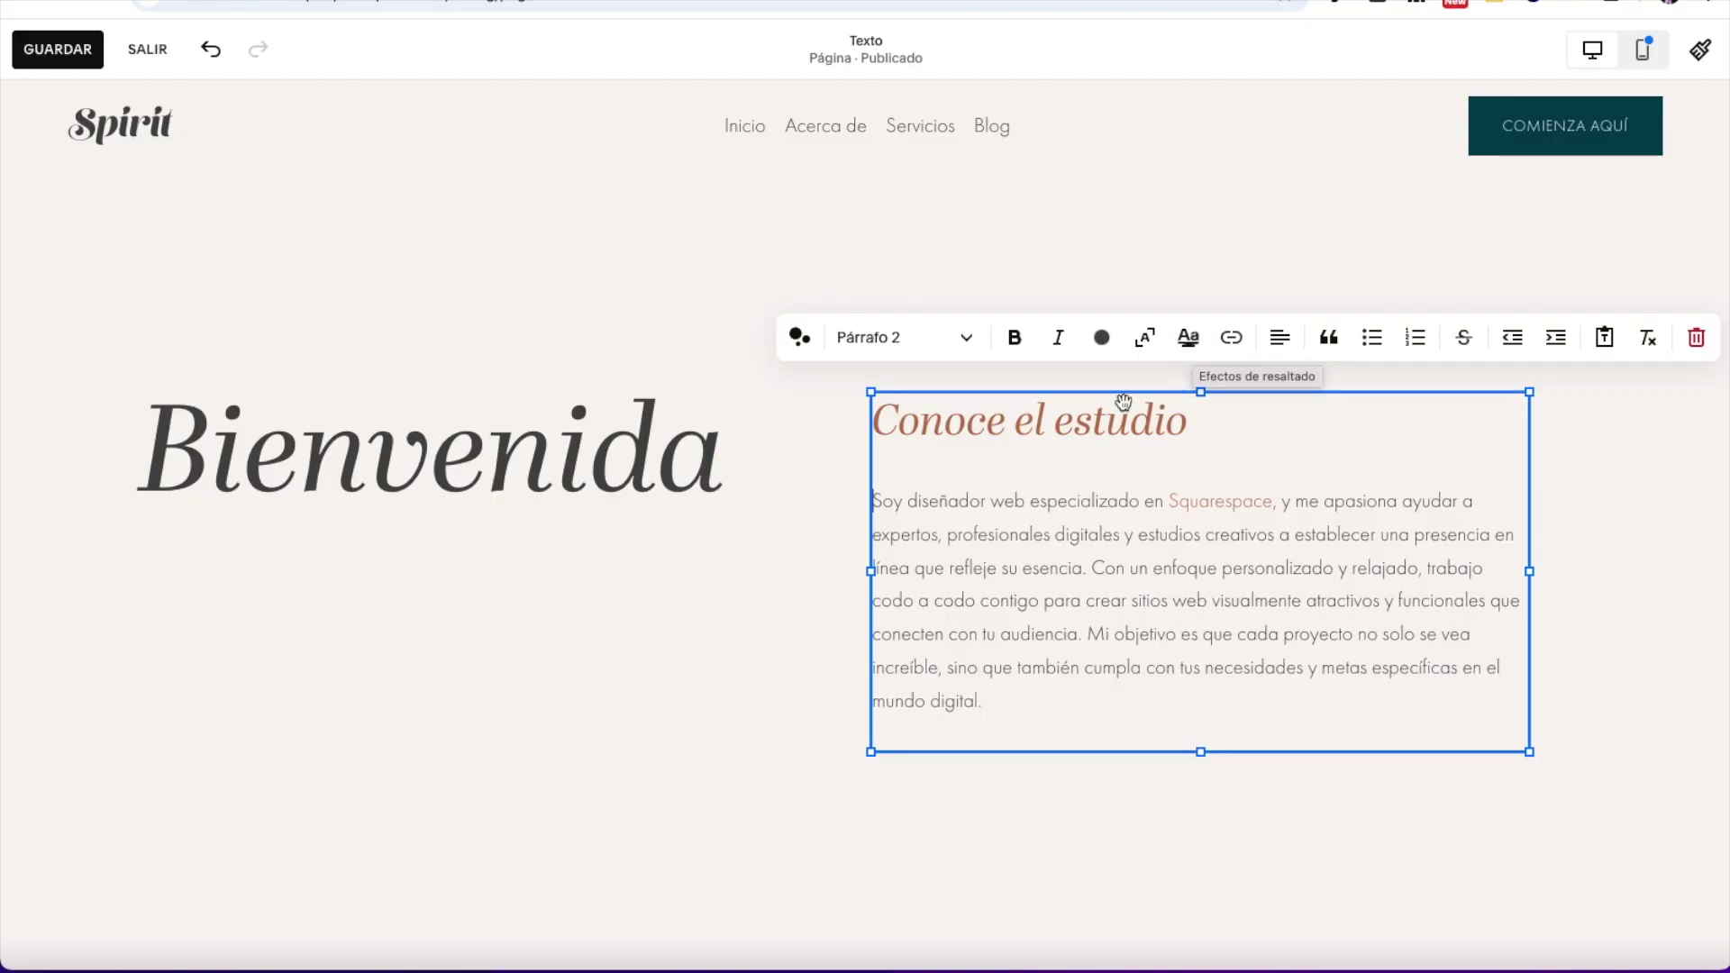
click(1187, 421)
drag(1187, 421, 883, 418)
click(1191, 339)
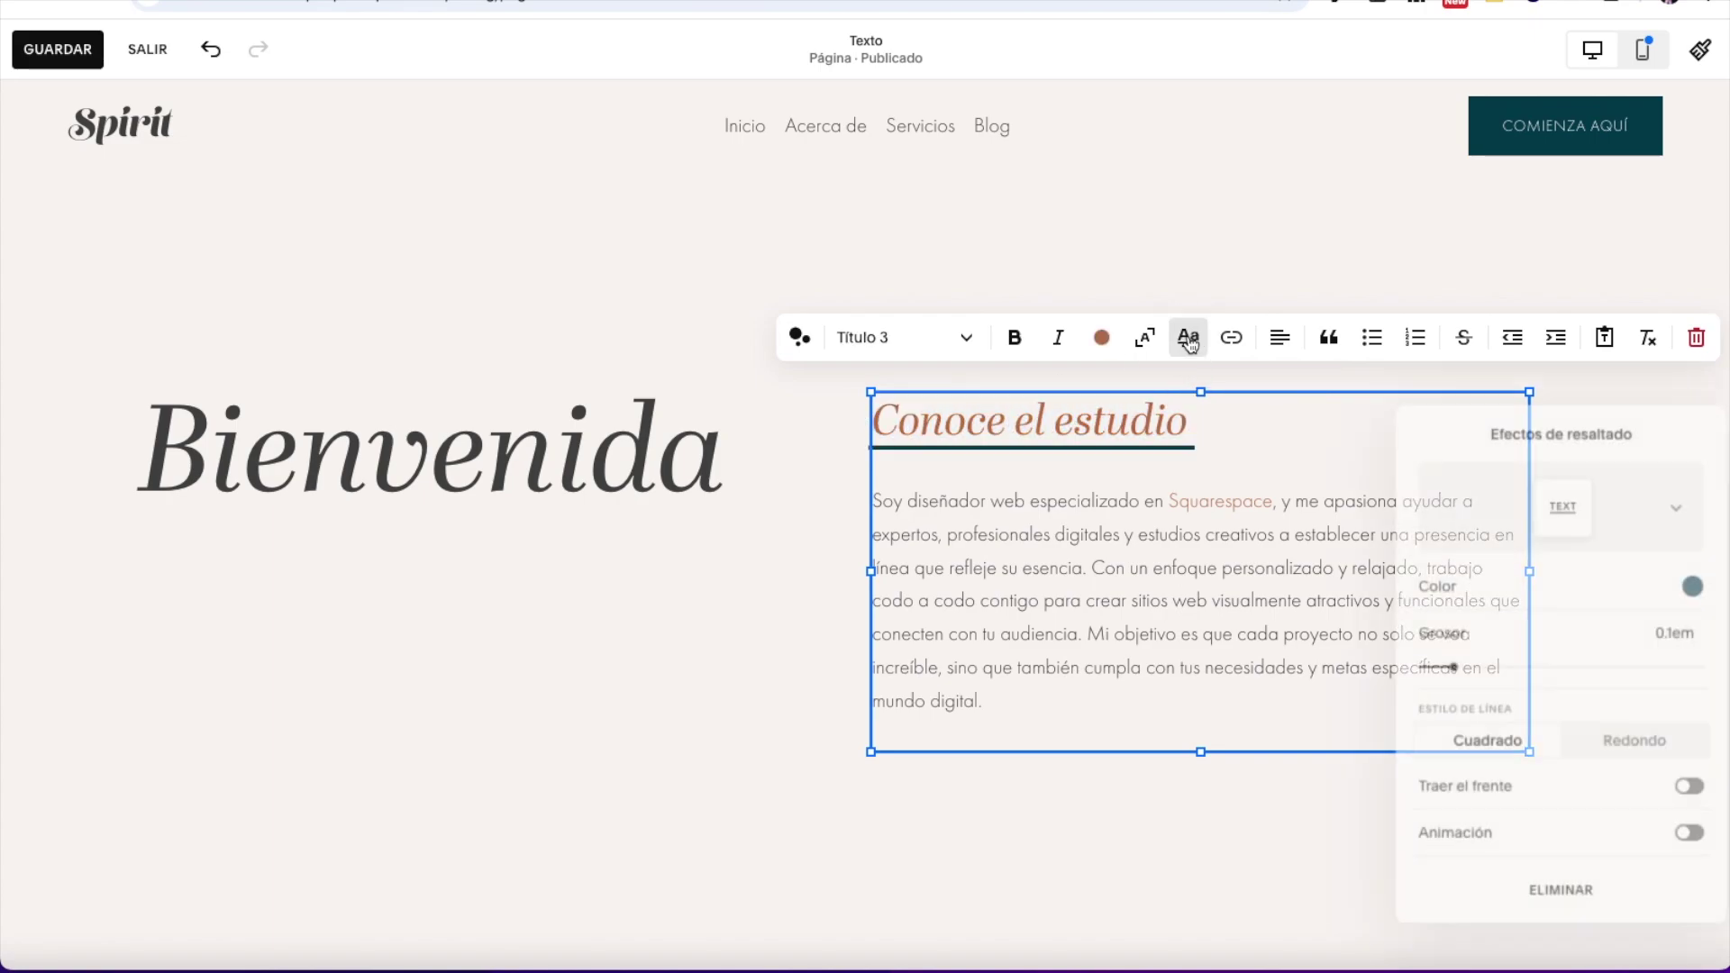
Step: Try the curved, double and wavy underline highlight styles on the heading and choose the circled style
click(1681, 500)
click(1564, 512)
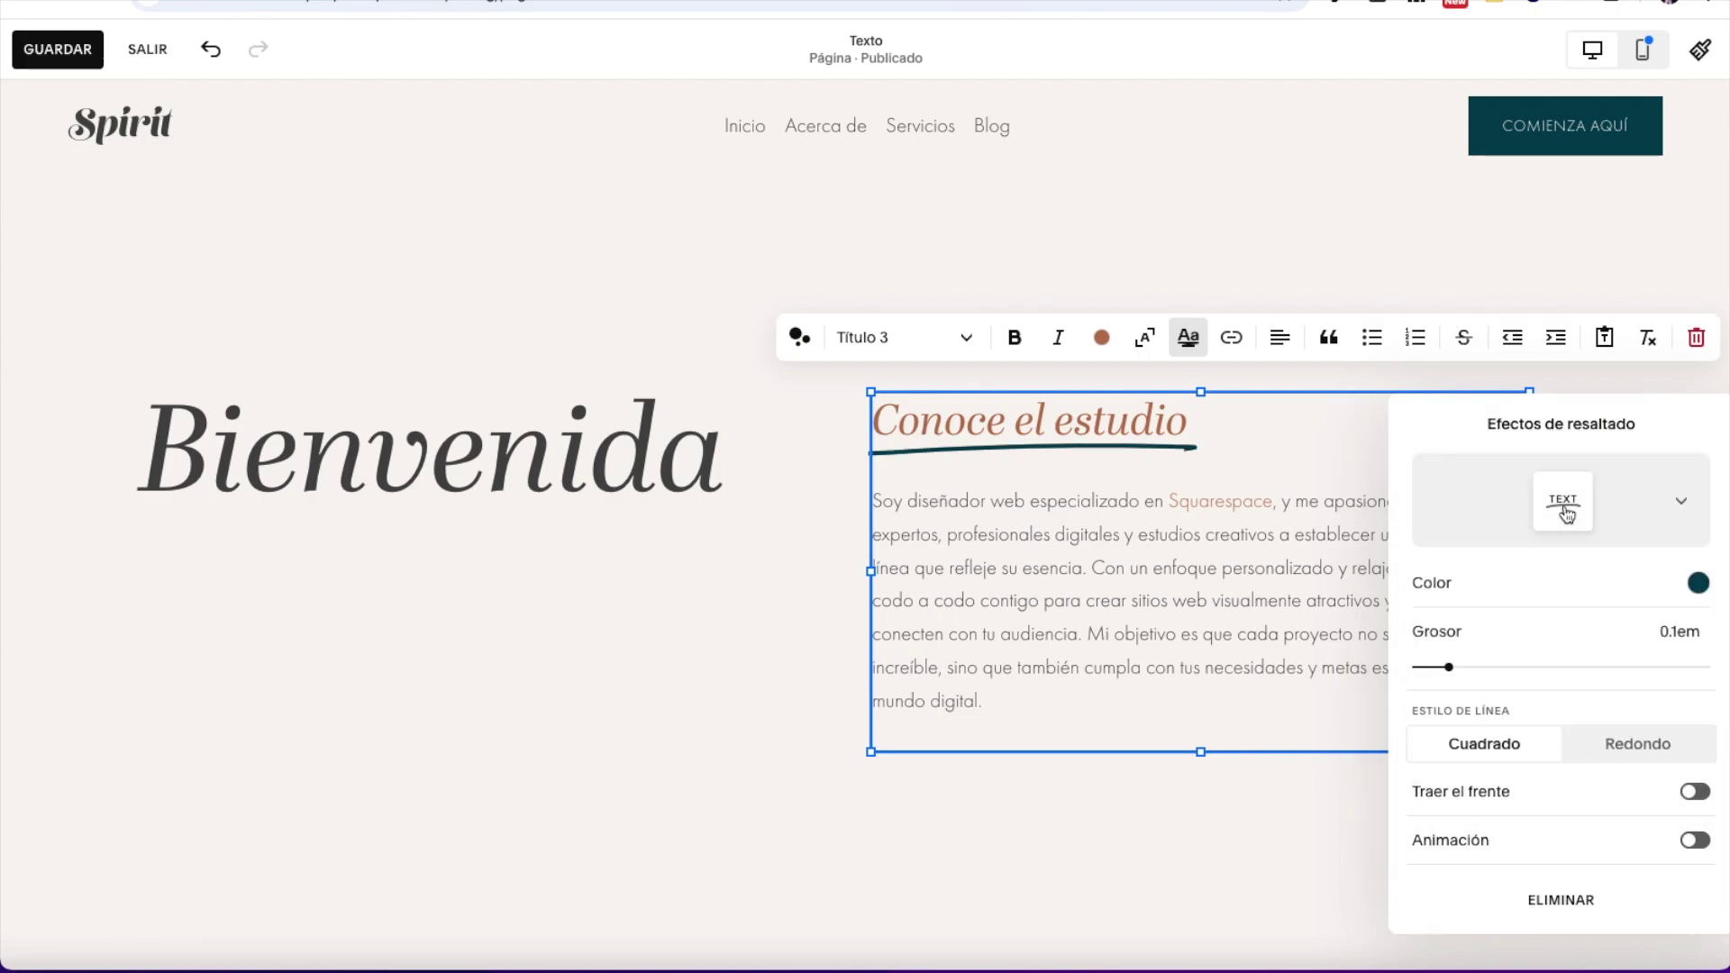
click(1679, 502)
click(1663, 525)
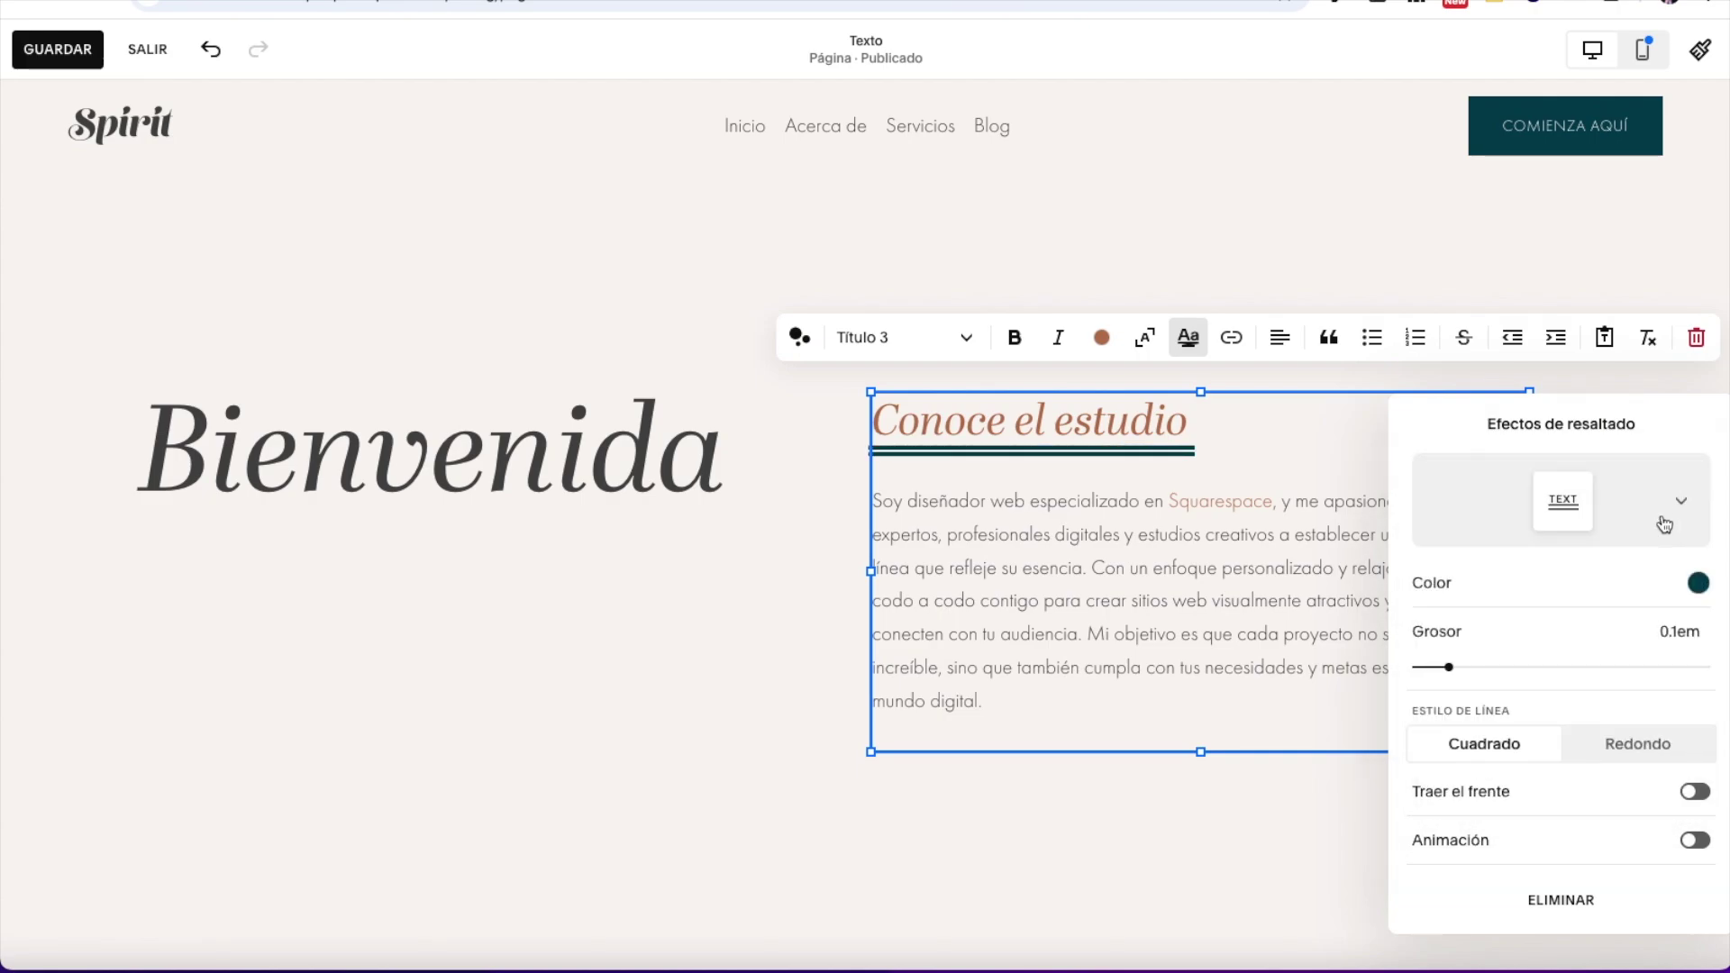
click(1685, 510)
click(1564, 598)
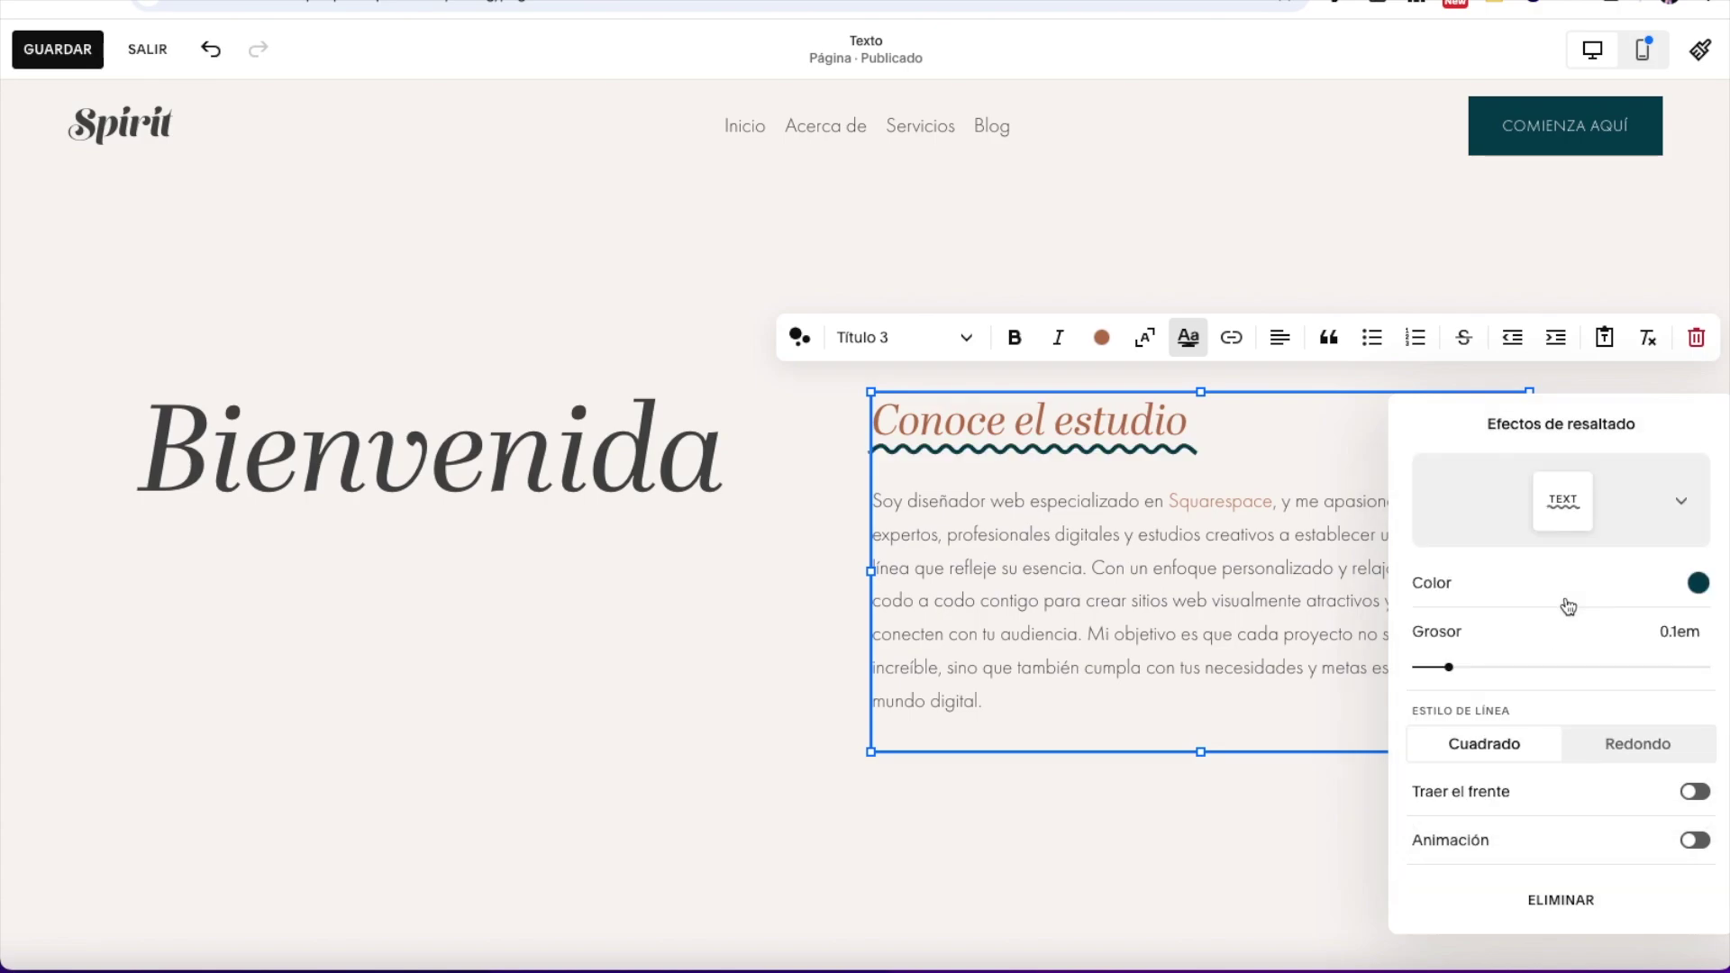
click(1685, 502)
click(1654, 601)
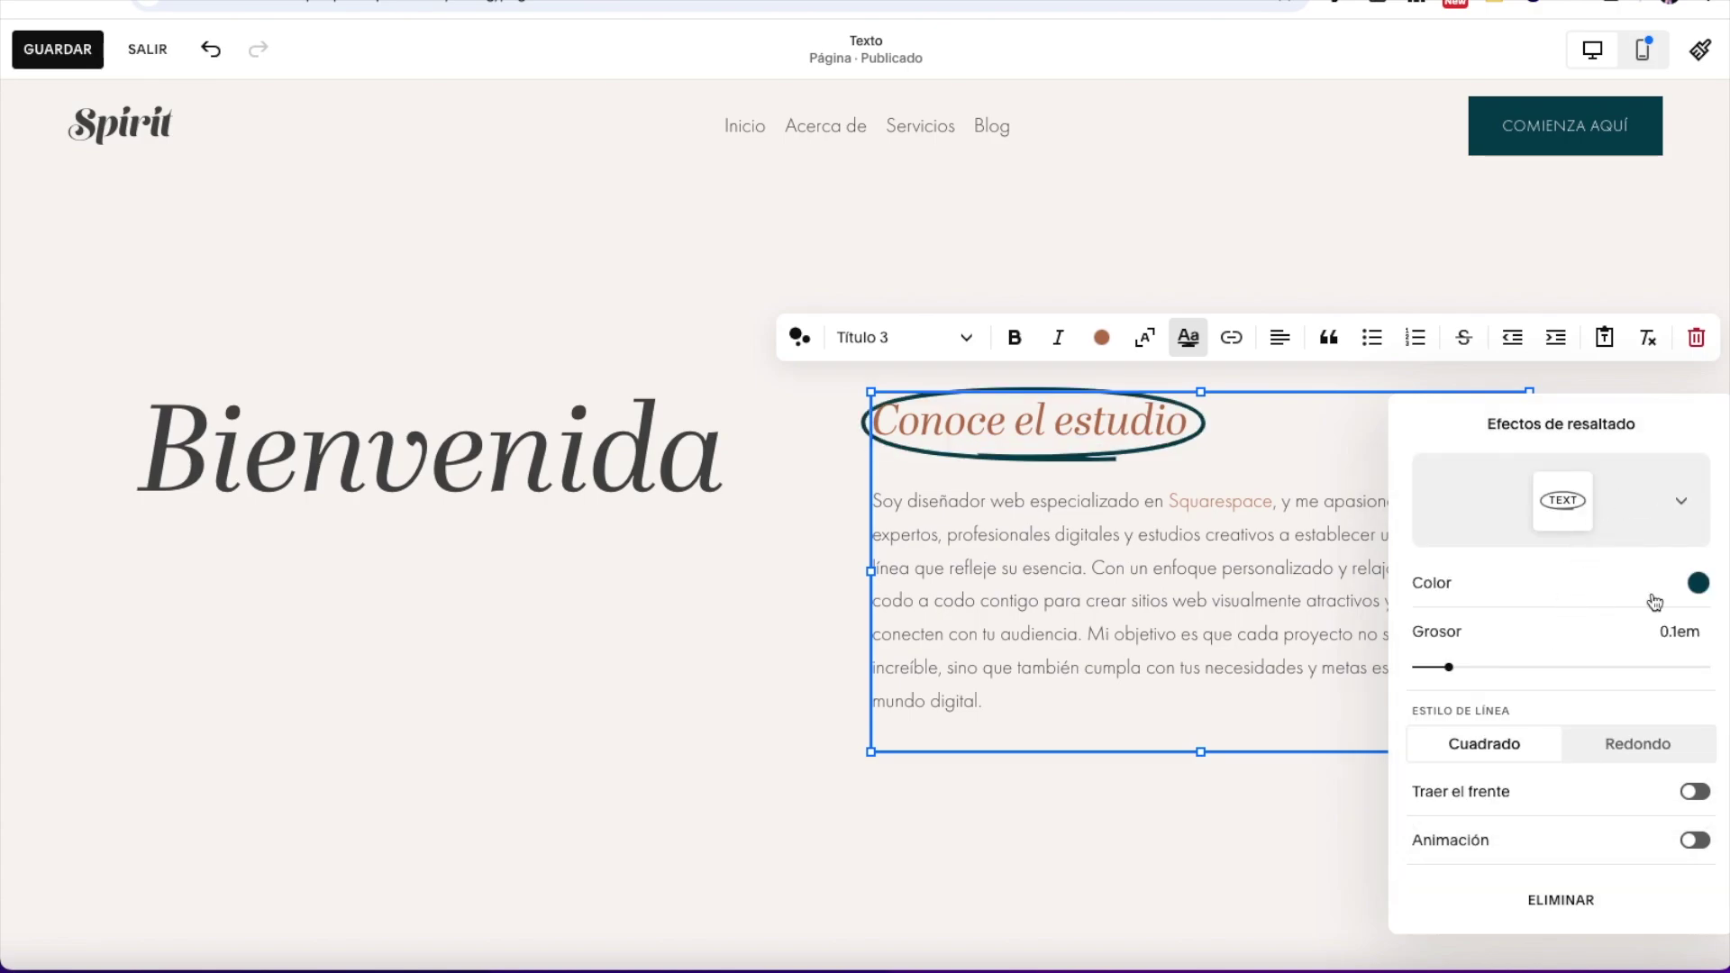
Step: Colour the heading's circled highlight with the palette's terracotta and make the heading text dark teal, keeping the circled style
click(1699, 586)
click(1622, 548)
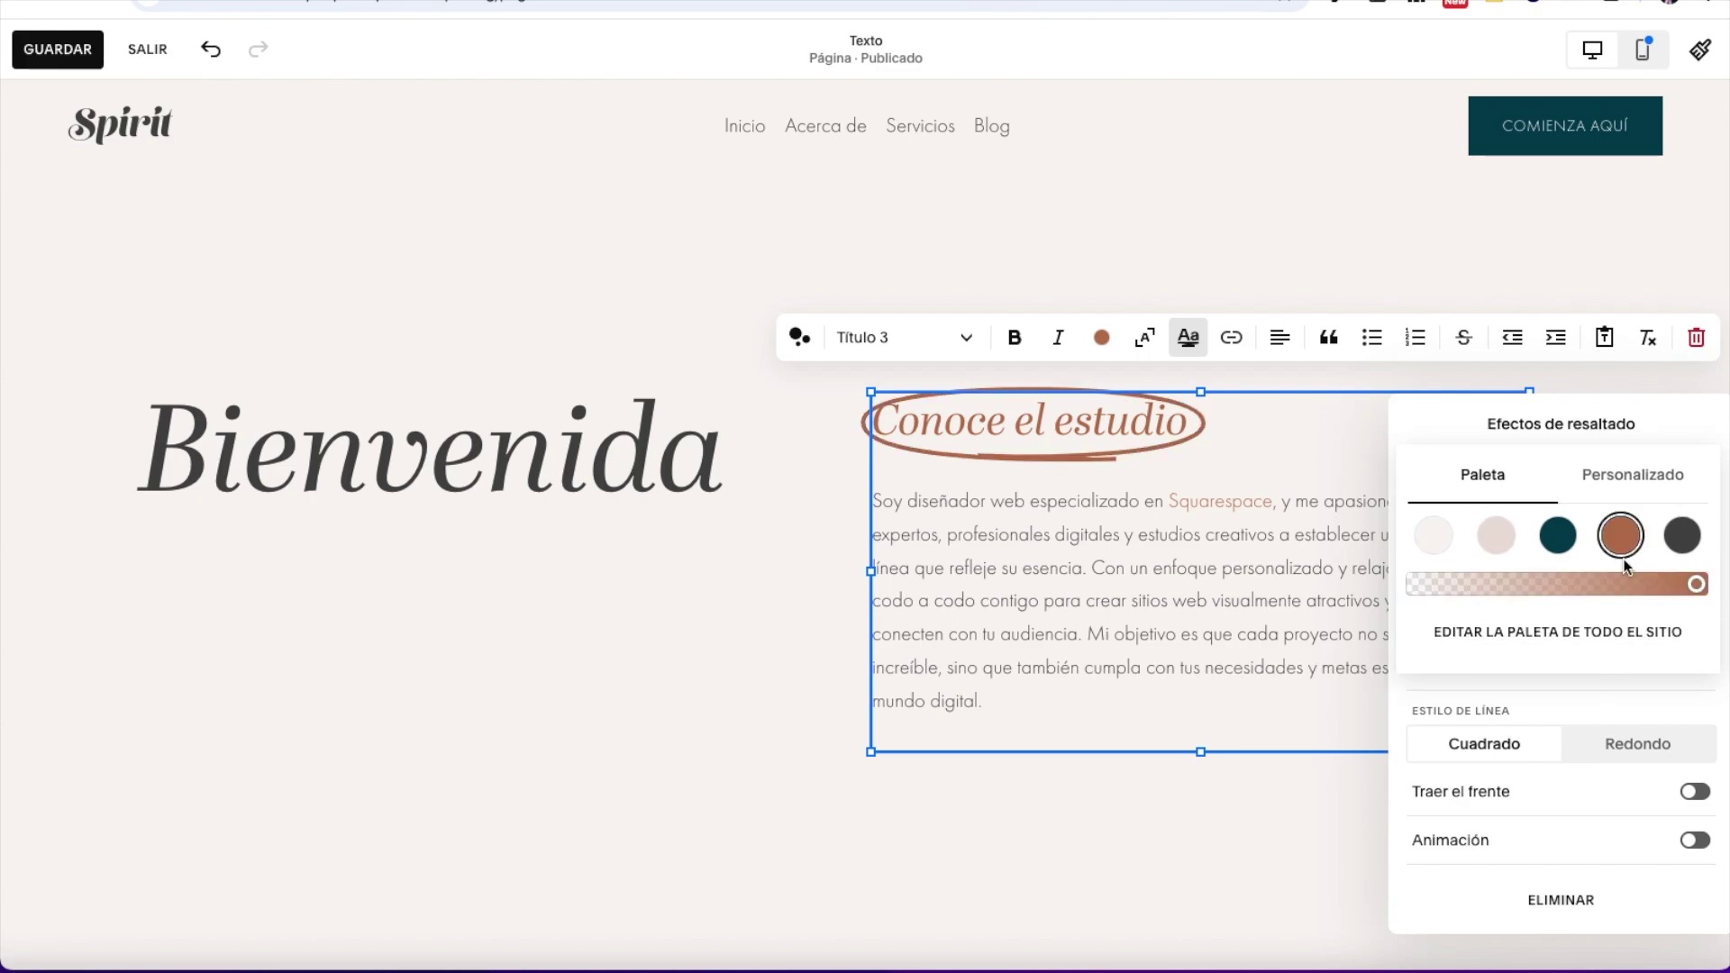
key(Escape)
click(1188, 337)
click(1684, 502)
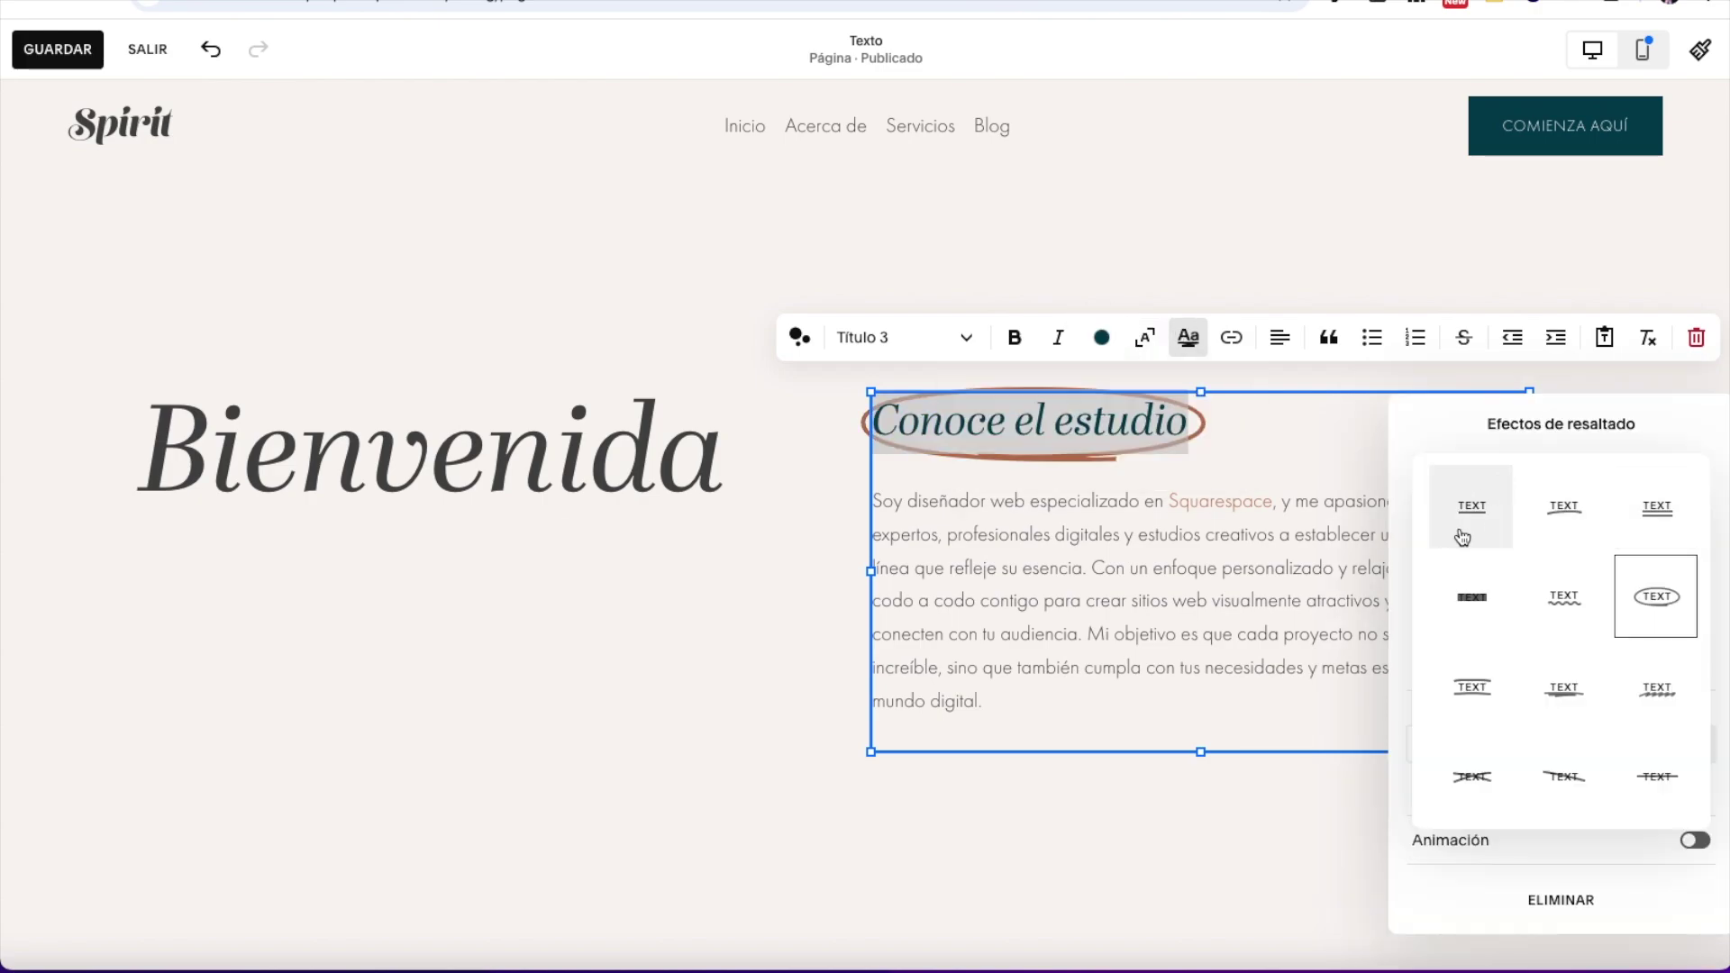
click(1582, 701)
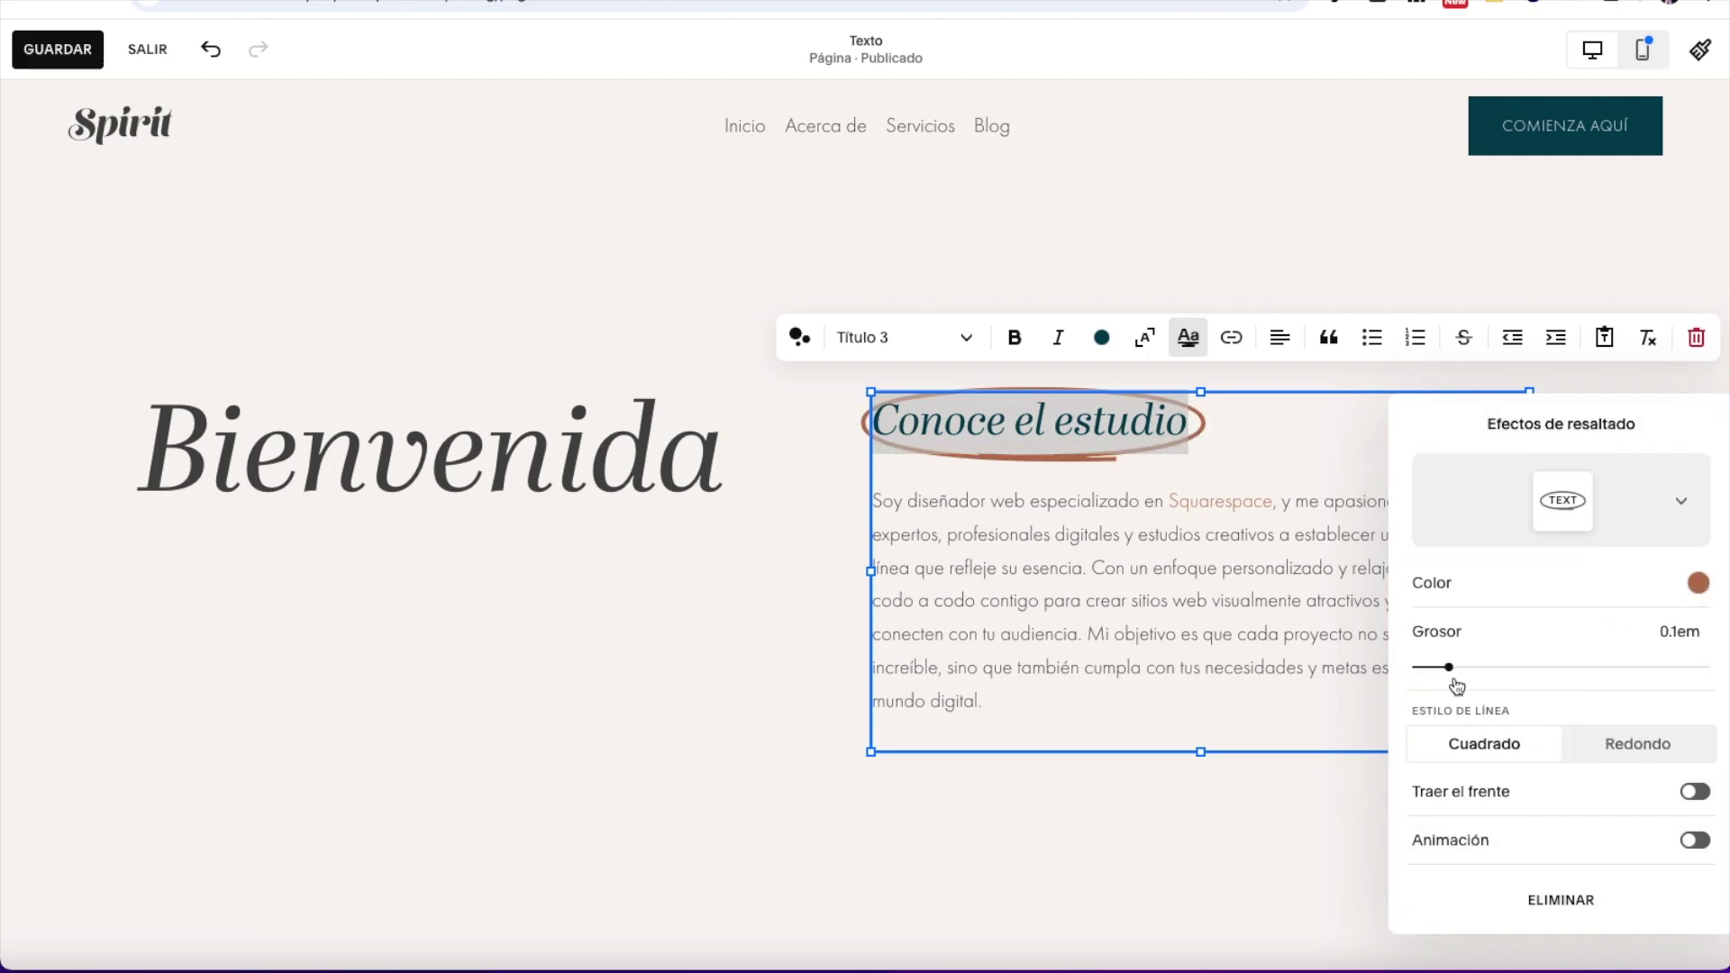
Step: Set the circled highlight to 0.2em thickness and Redondo line style, with a longer, leftward Dibujar animation
drag(1451, 666, 1511, 664)
click(1637, 741)
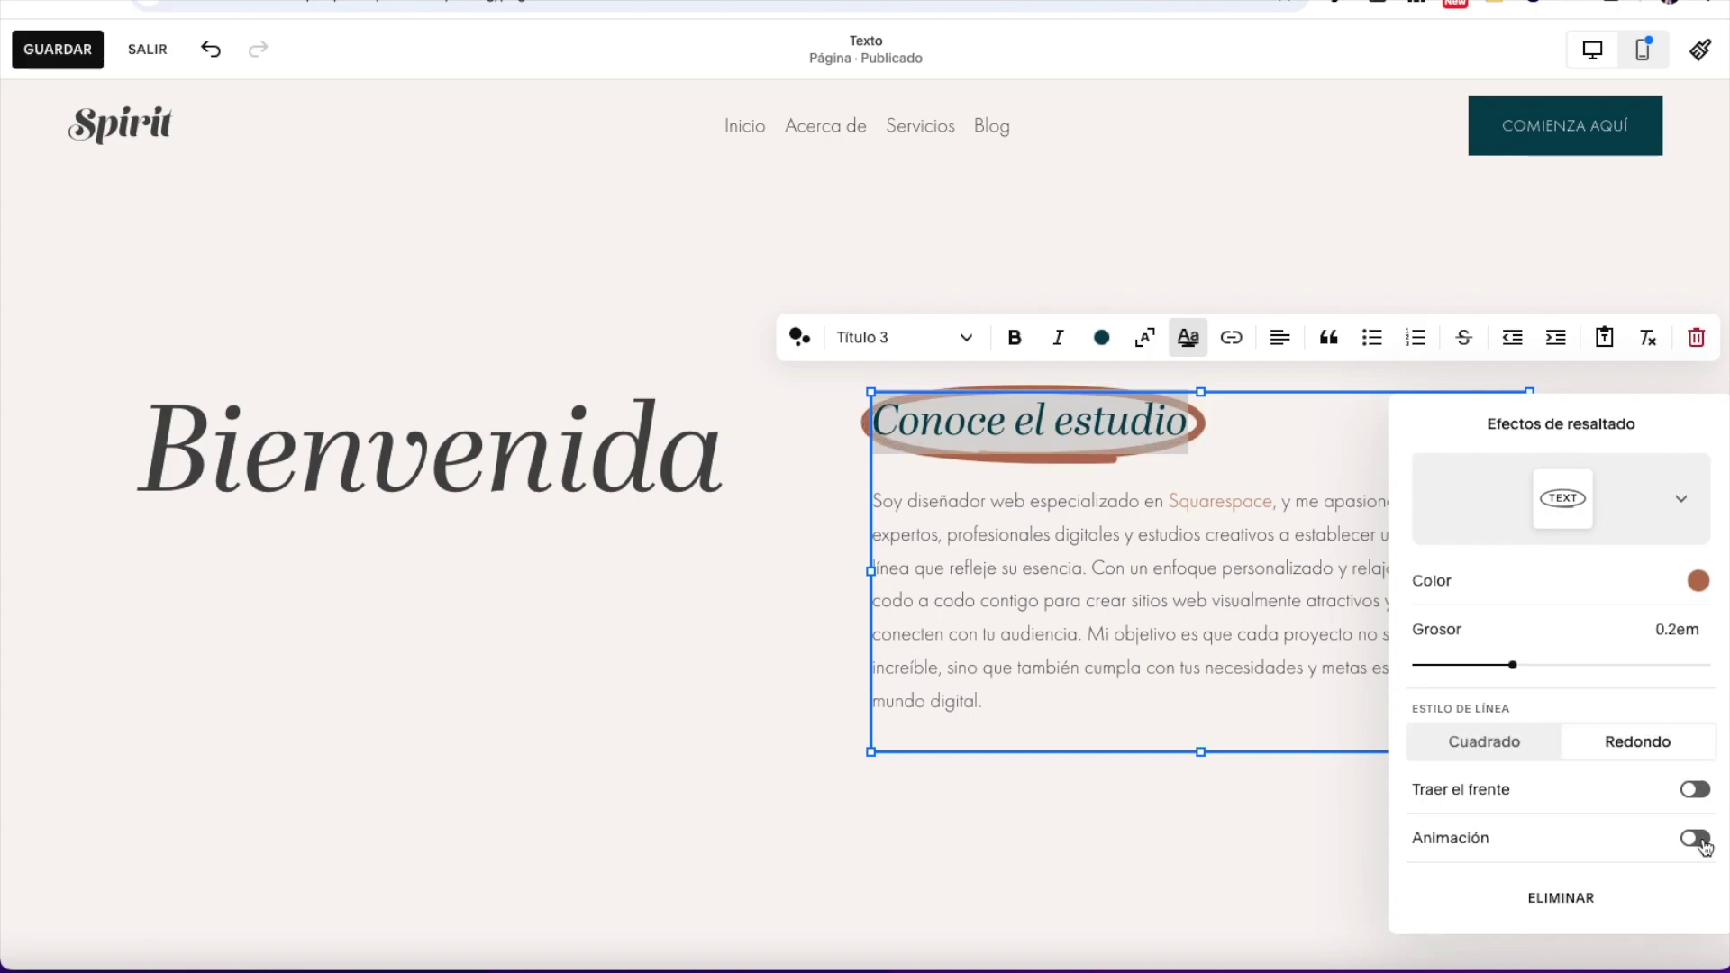
click(1698, 841)
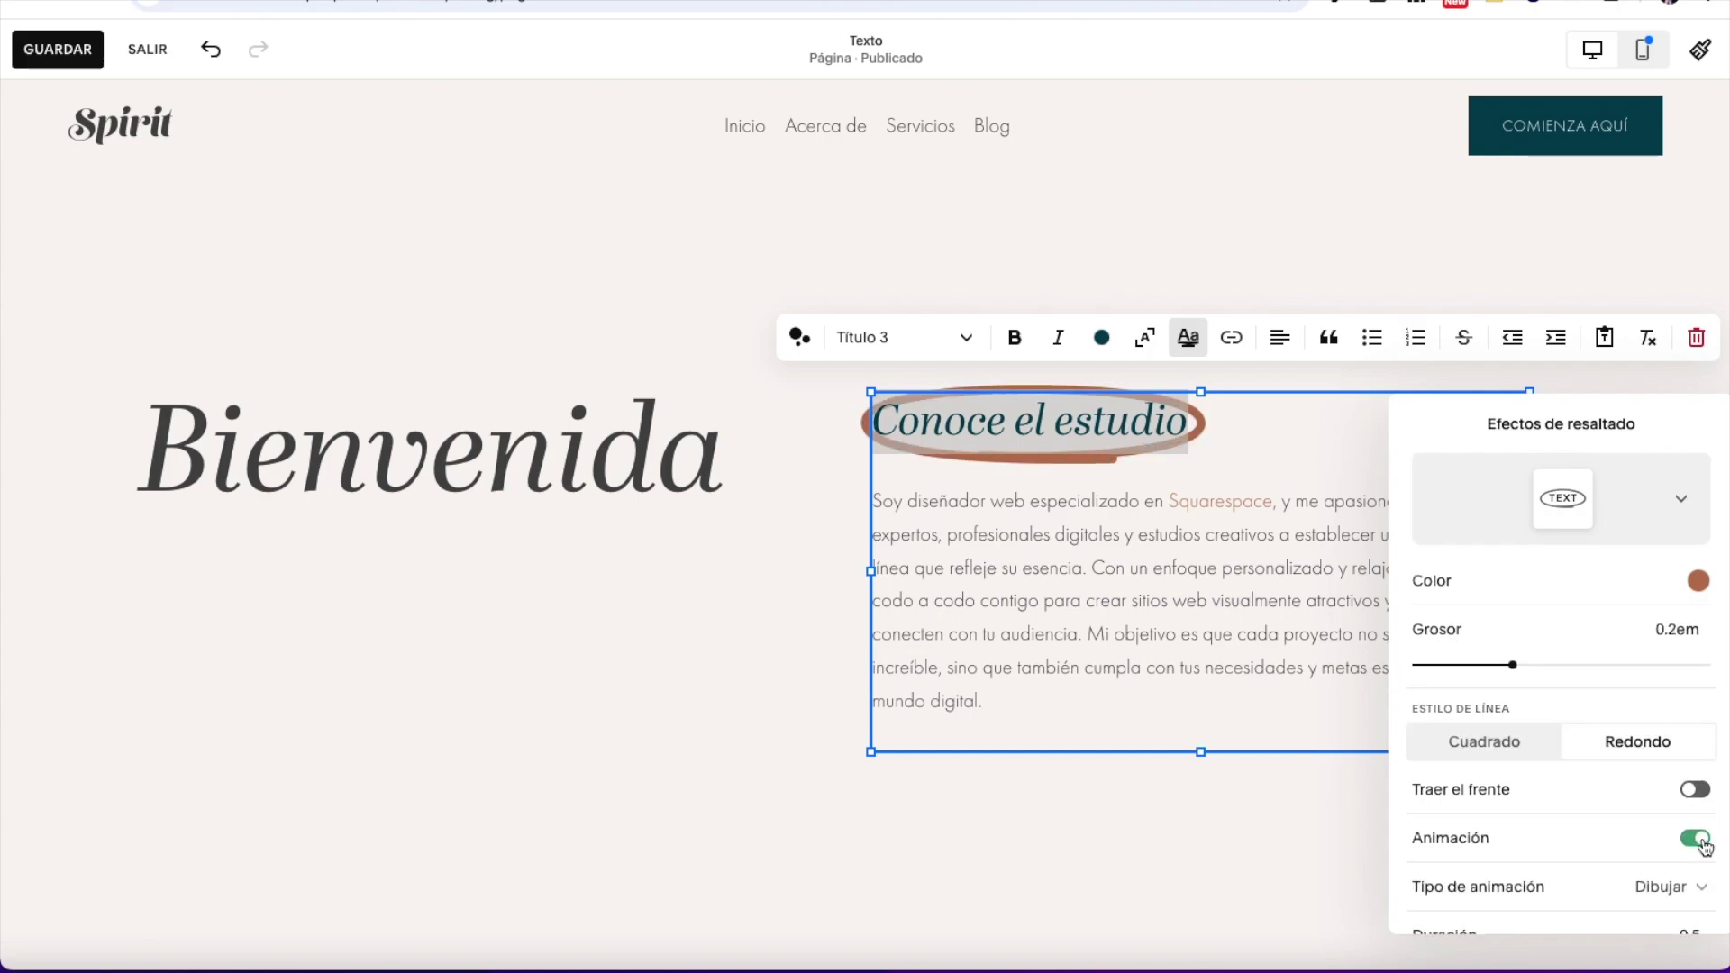
scroll(1689, 825, down, 3)
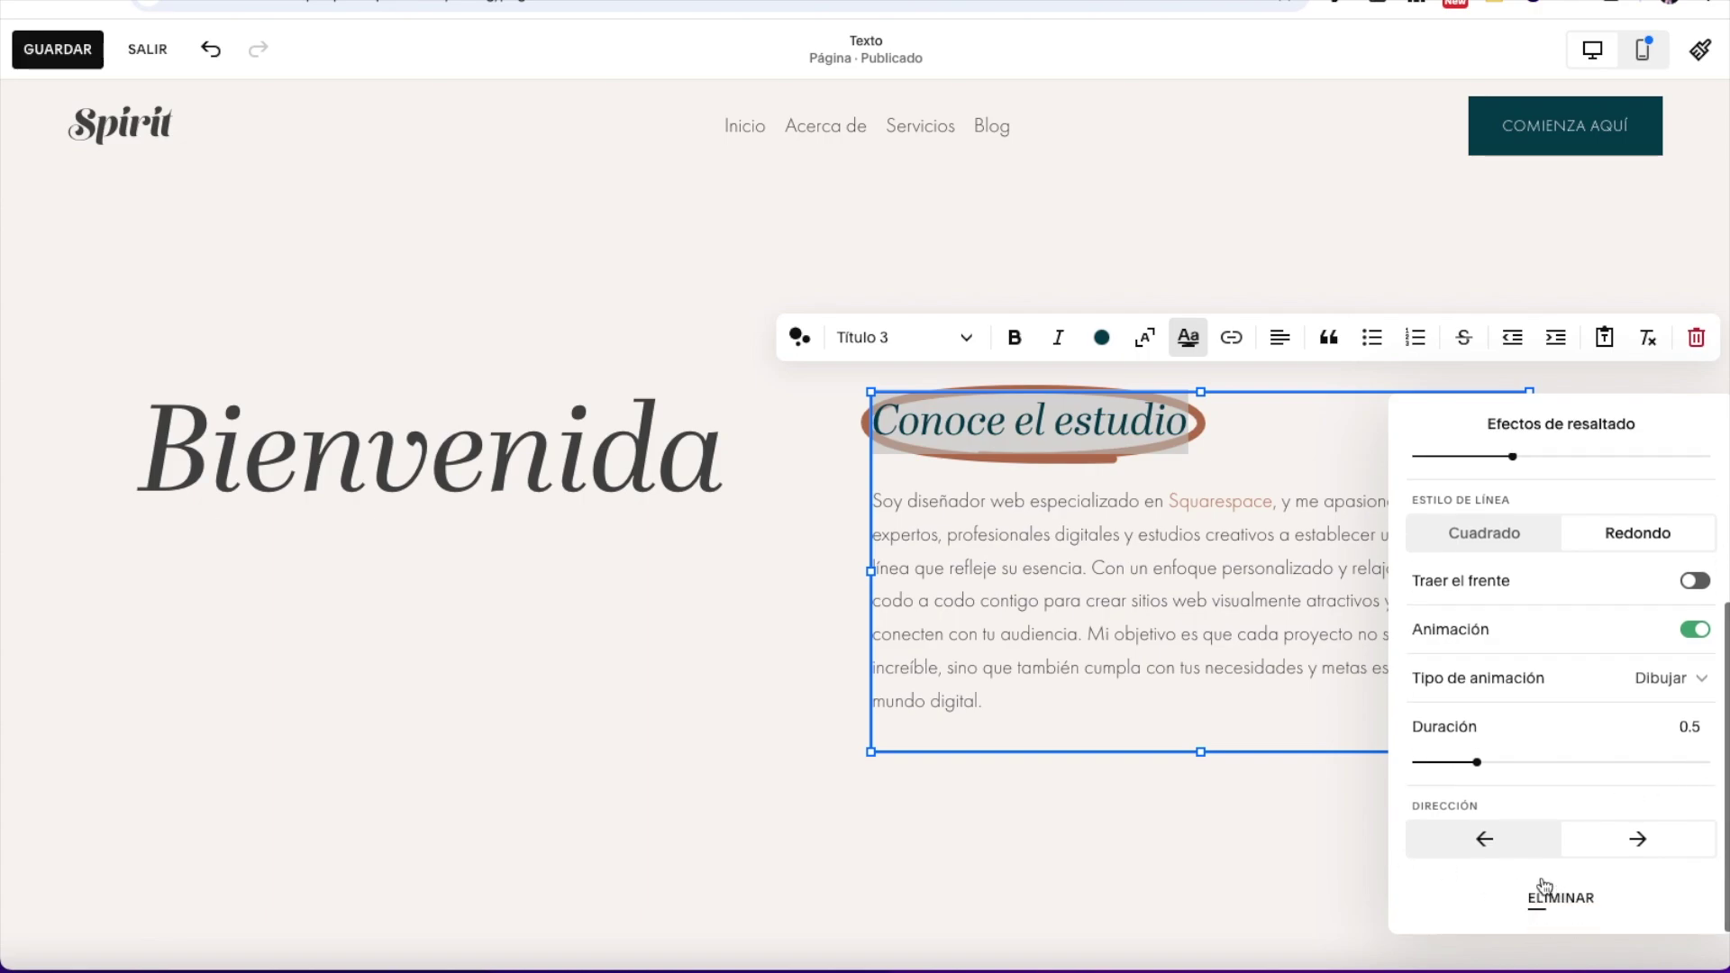
click(1544, 845)
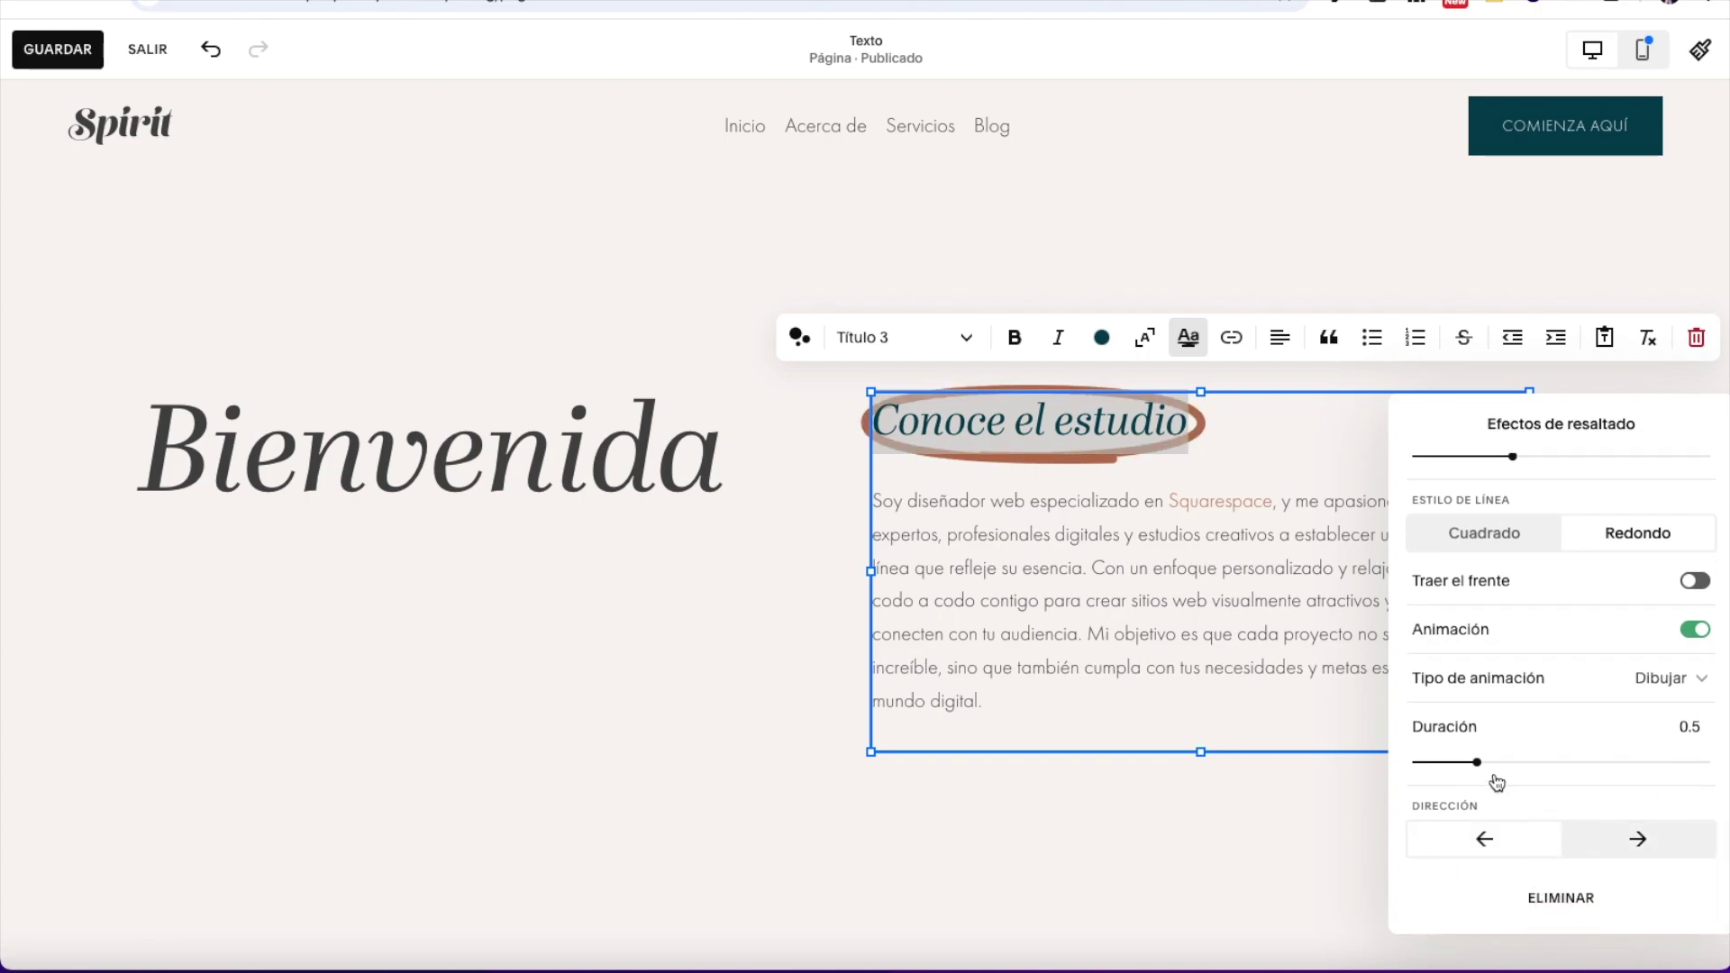
drag(1476, 762, 1598, 761)
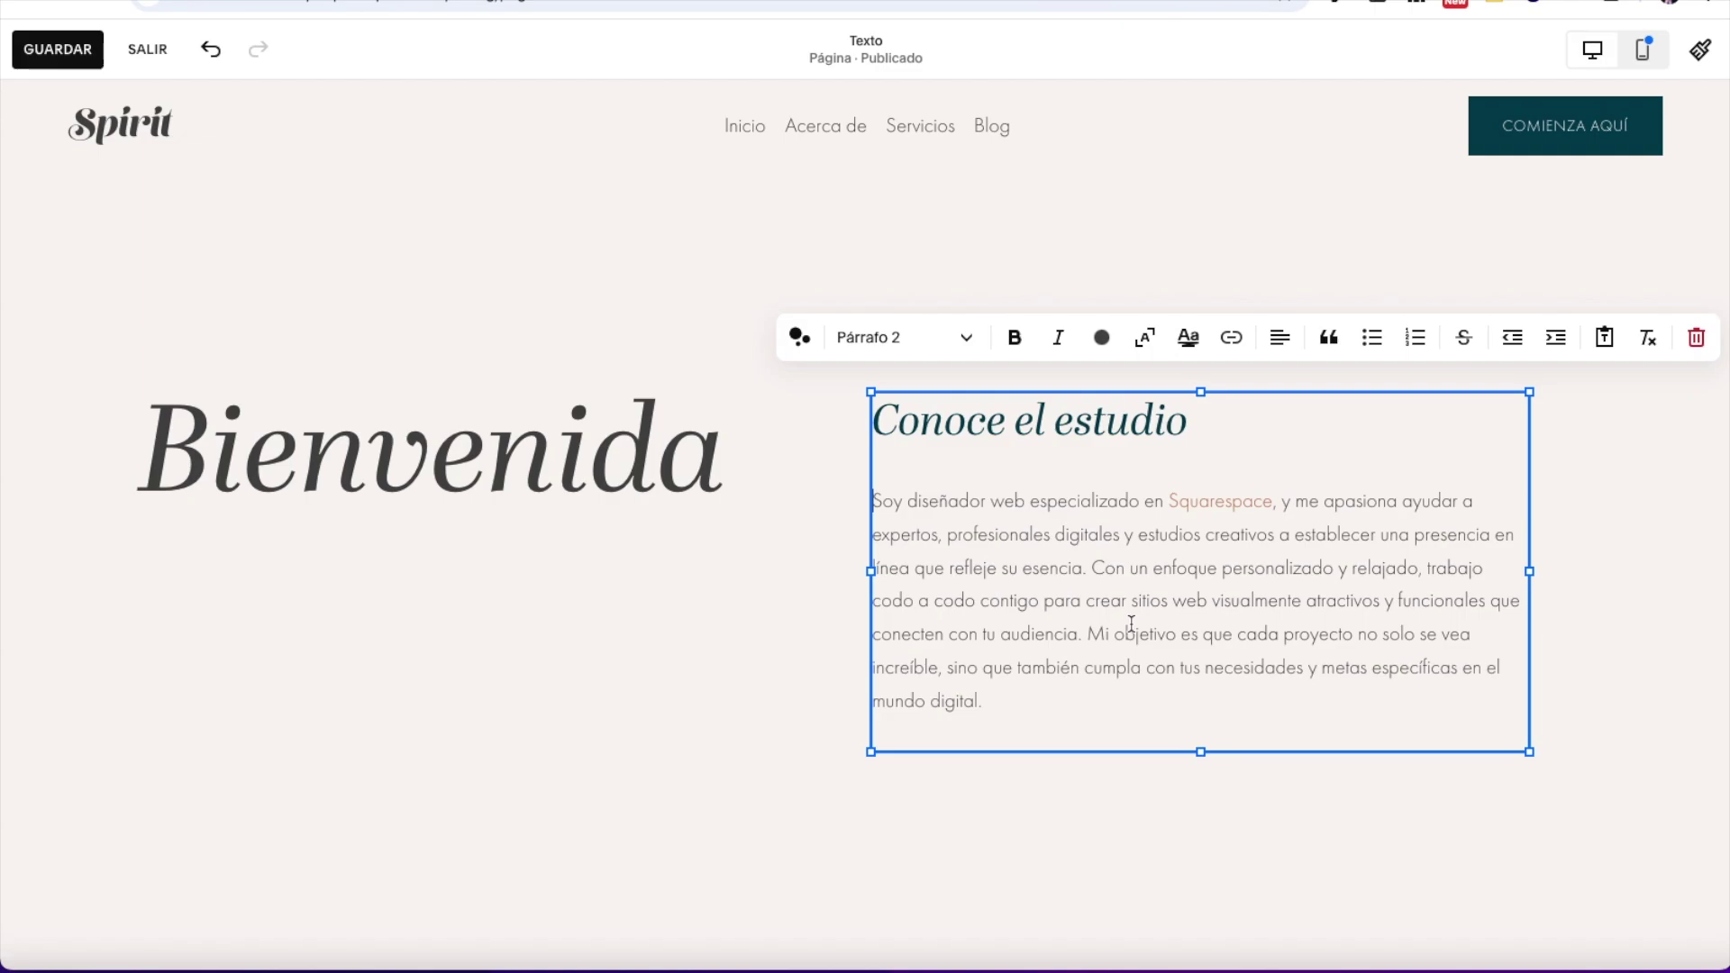
Step: Link the word "Squarespace" in the paragraph to the site's Inicio page
double_click(1230, 501)
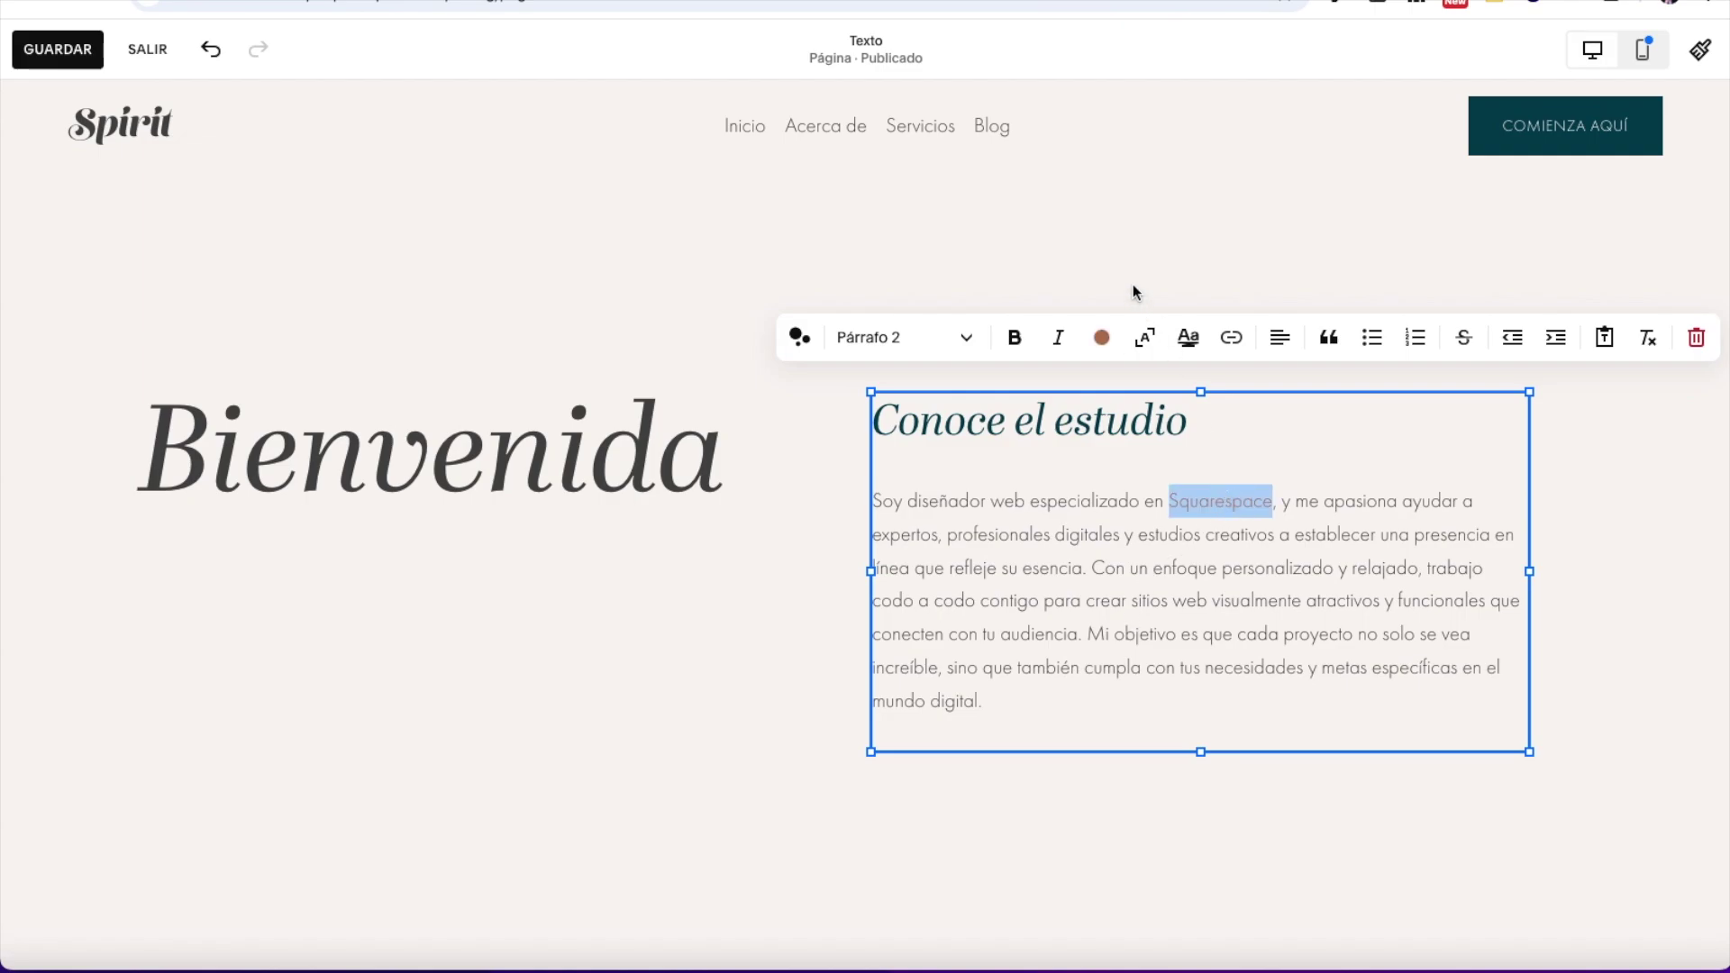
click(1232, 339)
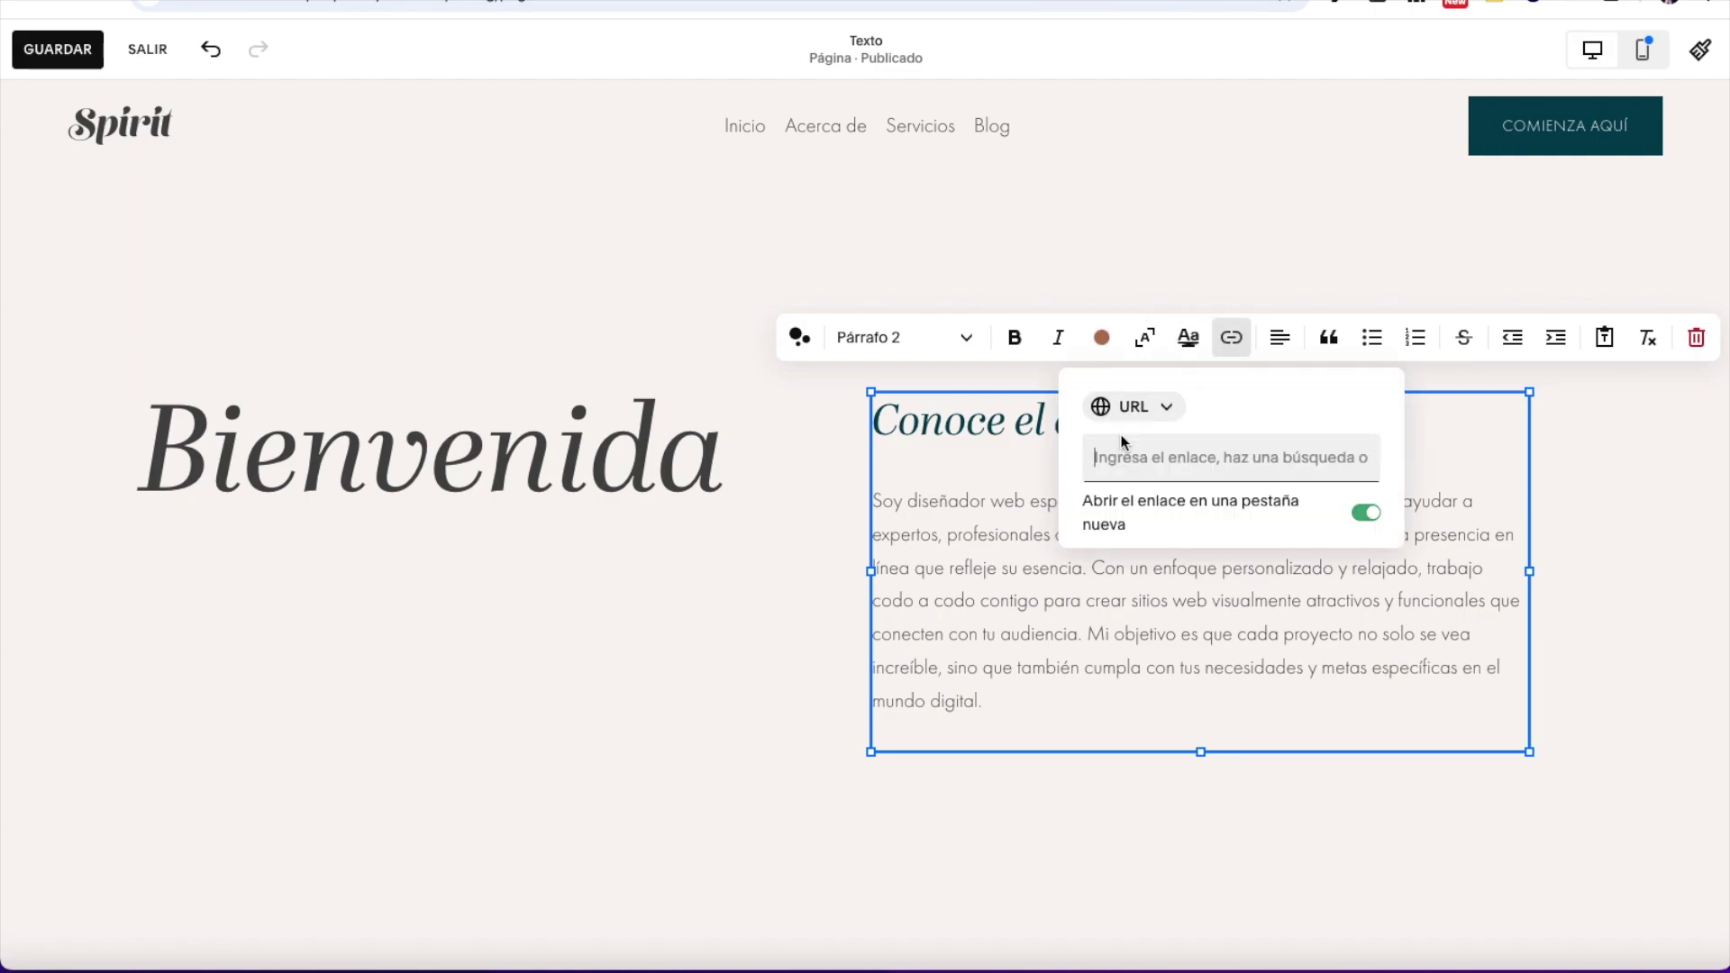
click(1377, 457)
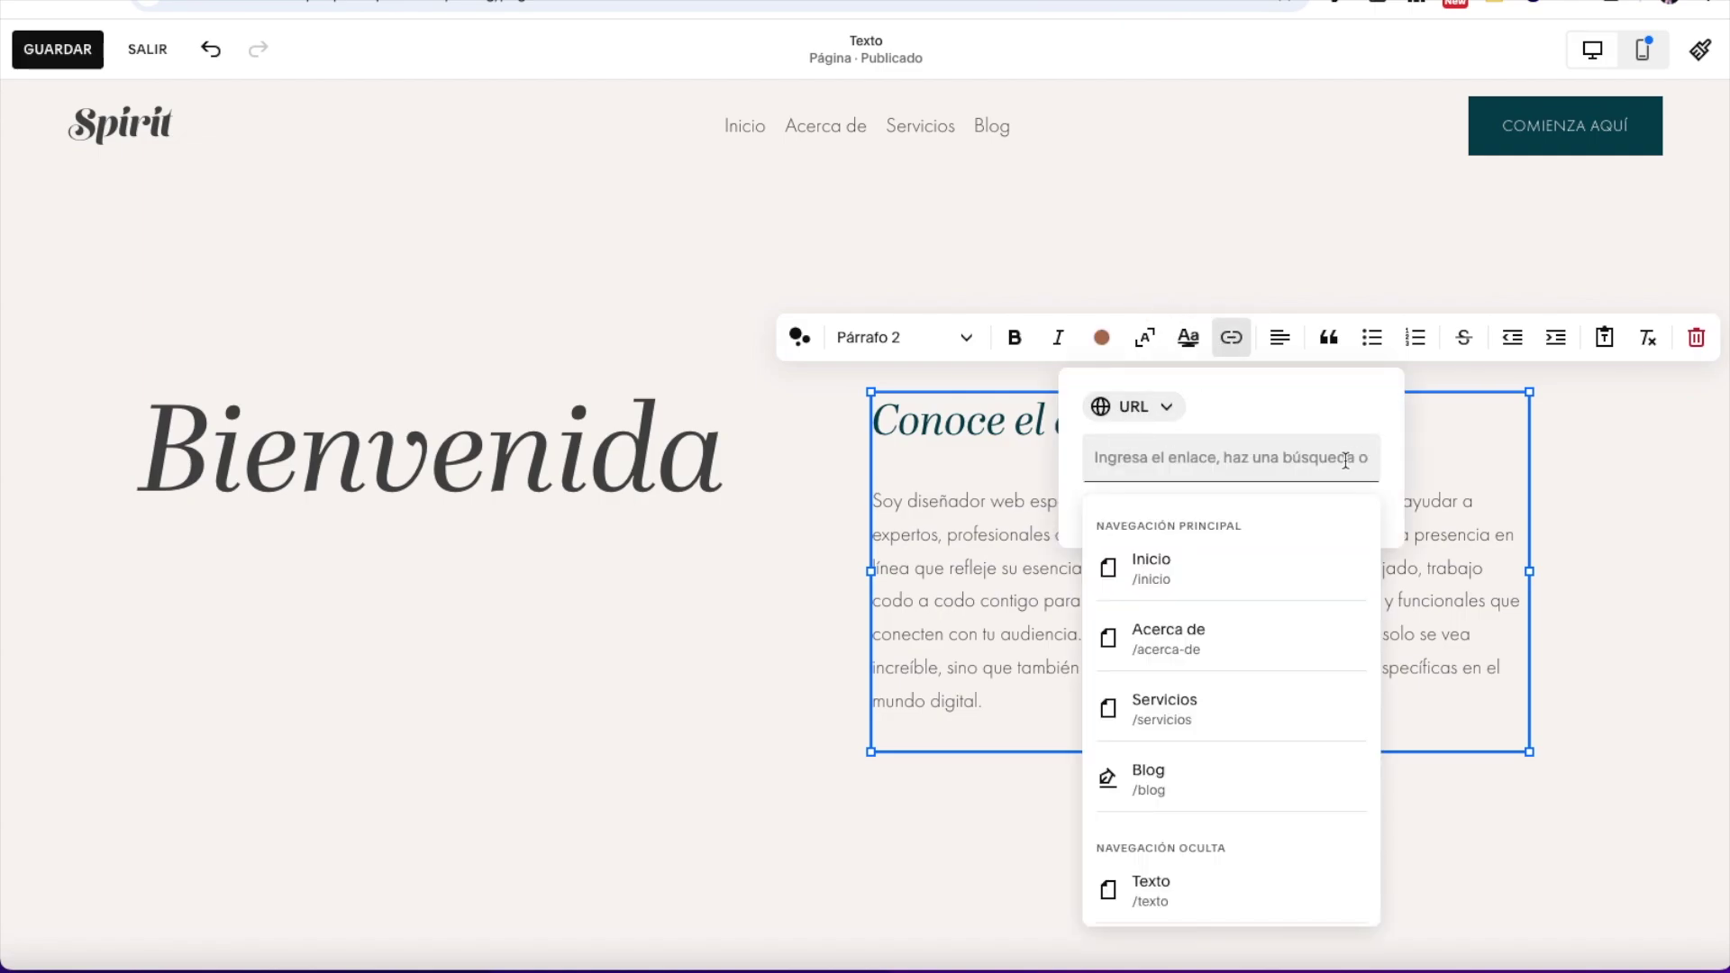
click(1309, 396)
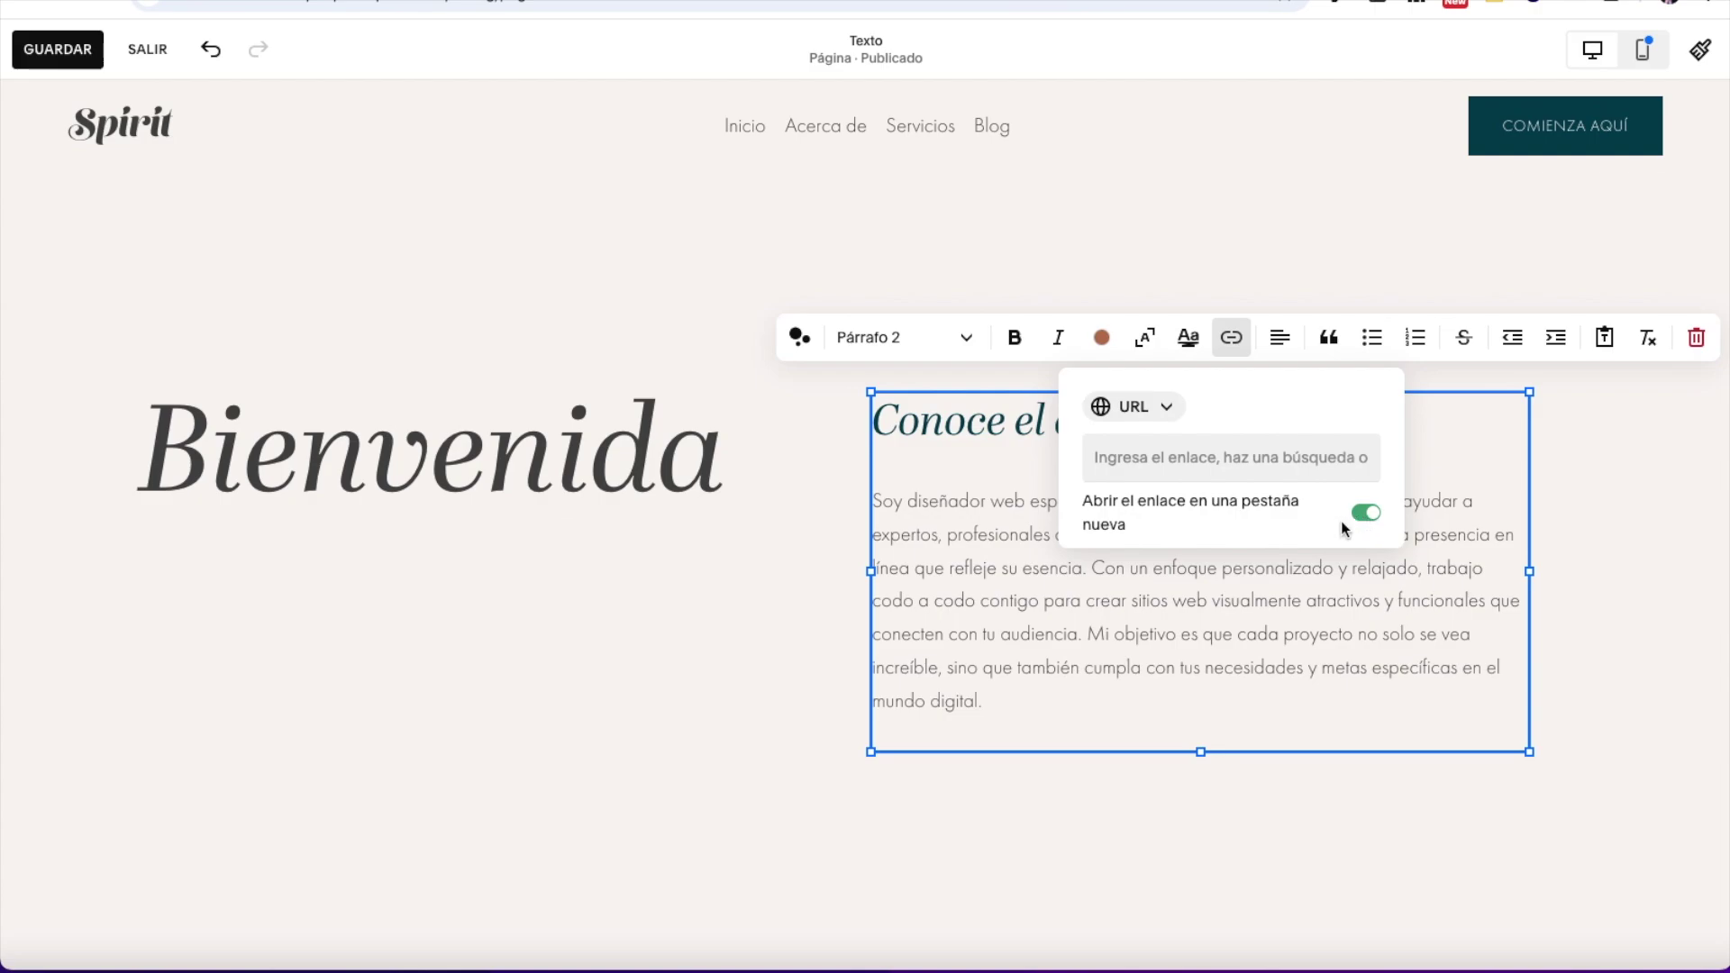
click(1262, 455)
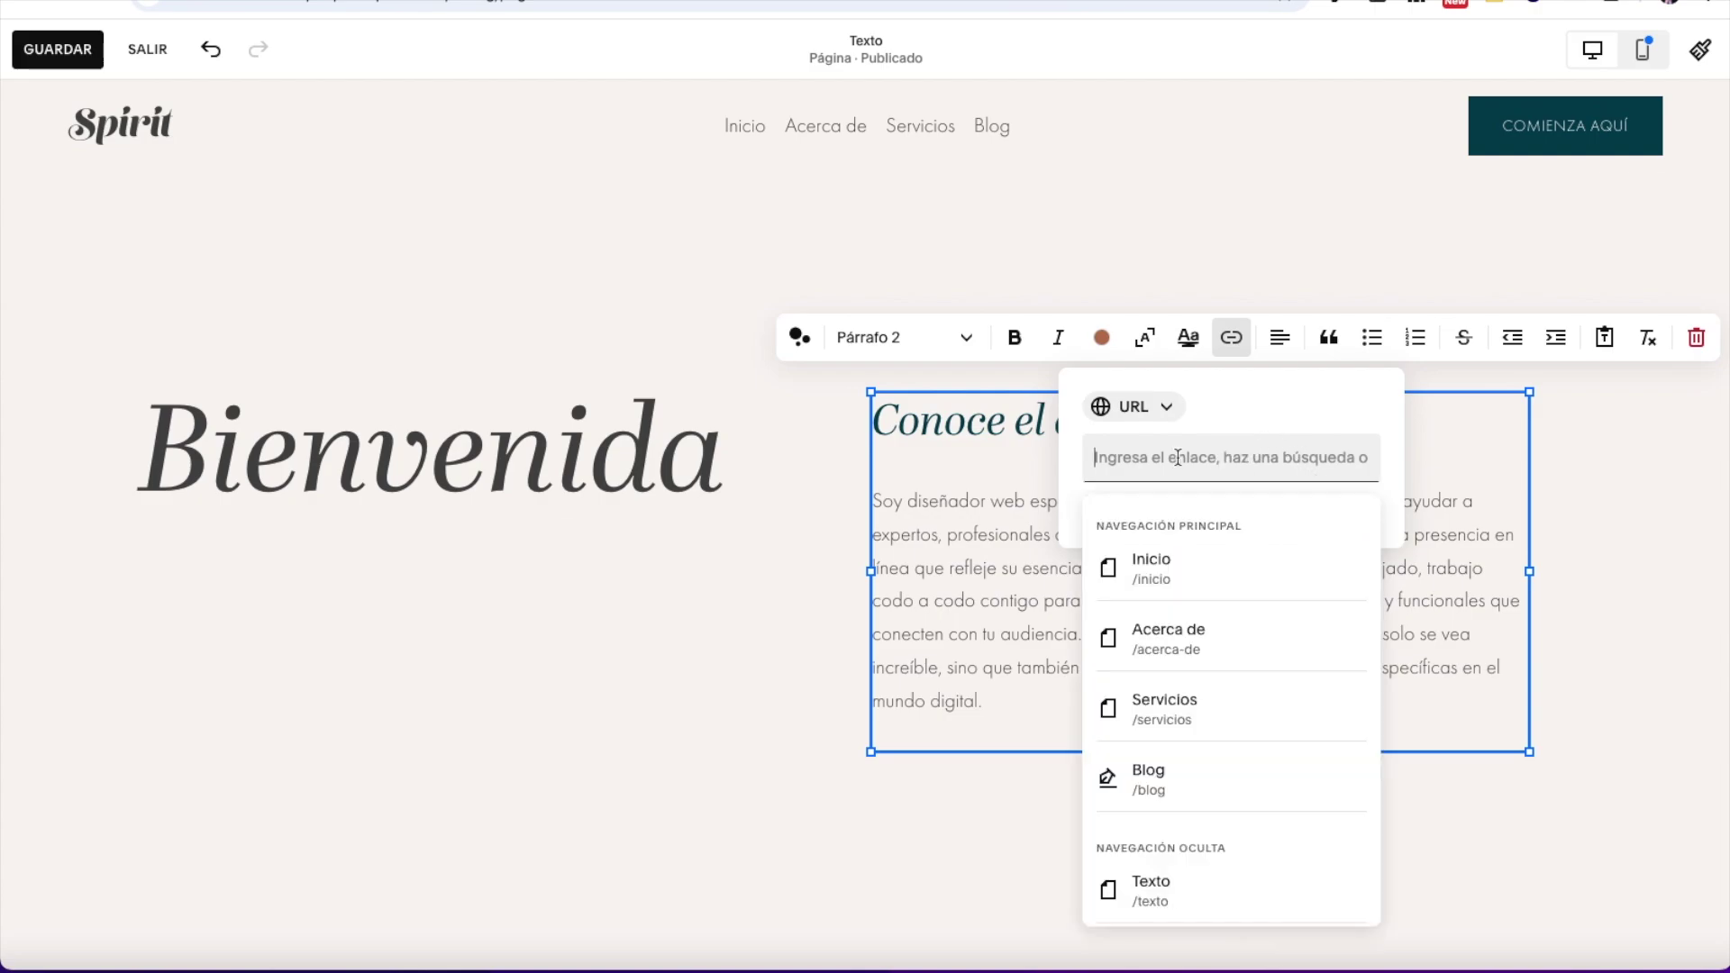
click(1217, 588)
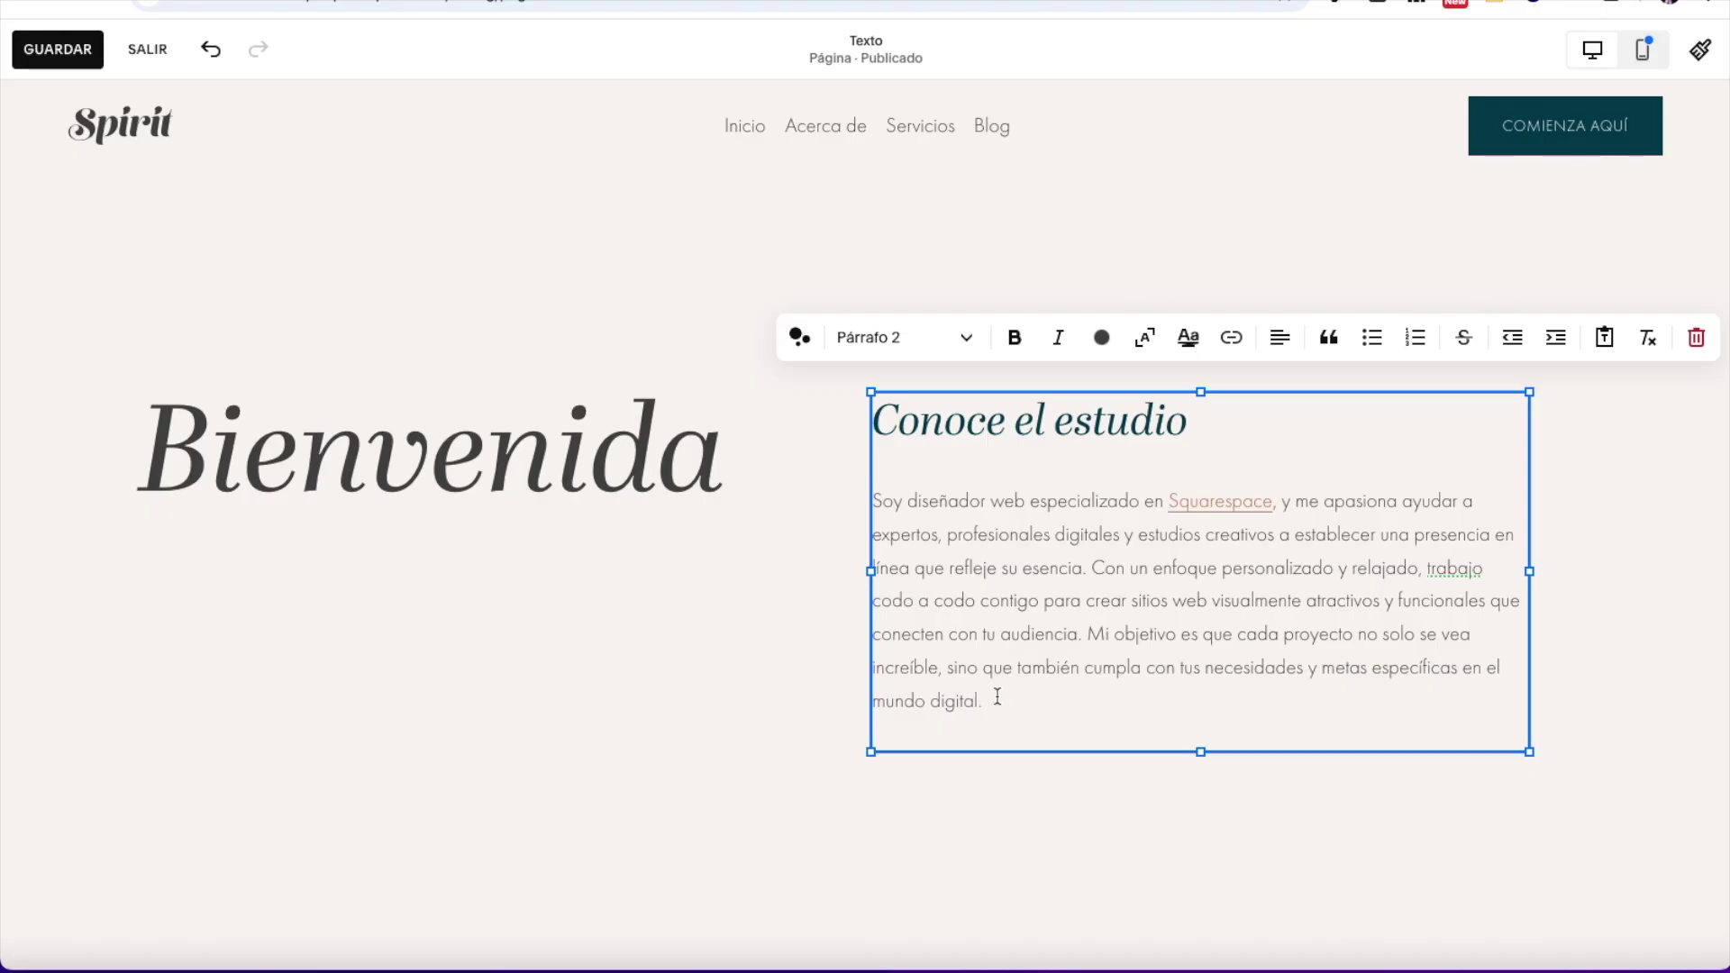
Step: Try centred and right alignment on the whole "Conoce el estudio" text block and settle on justified alignment
mouse_move(996, 695)
mouse_down()
mouse_move(985, 702)
mouse_move(997, 694)
mouse_up()
click(952, 459)
drag(882, 416, 1050, 766)
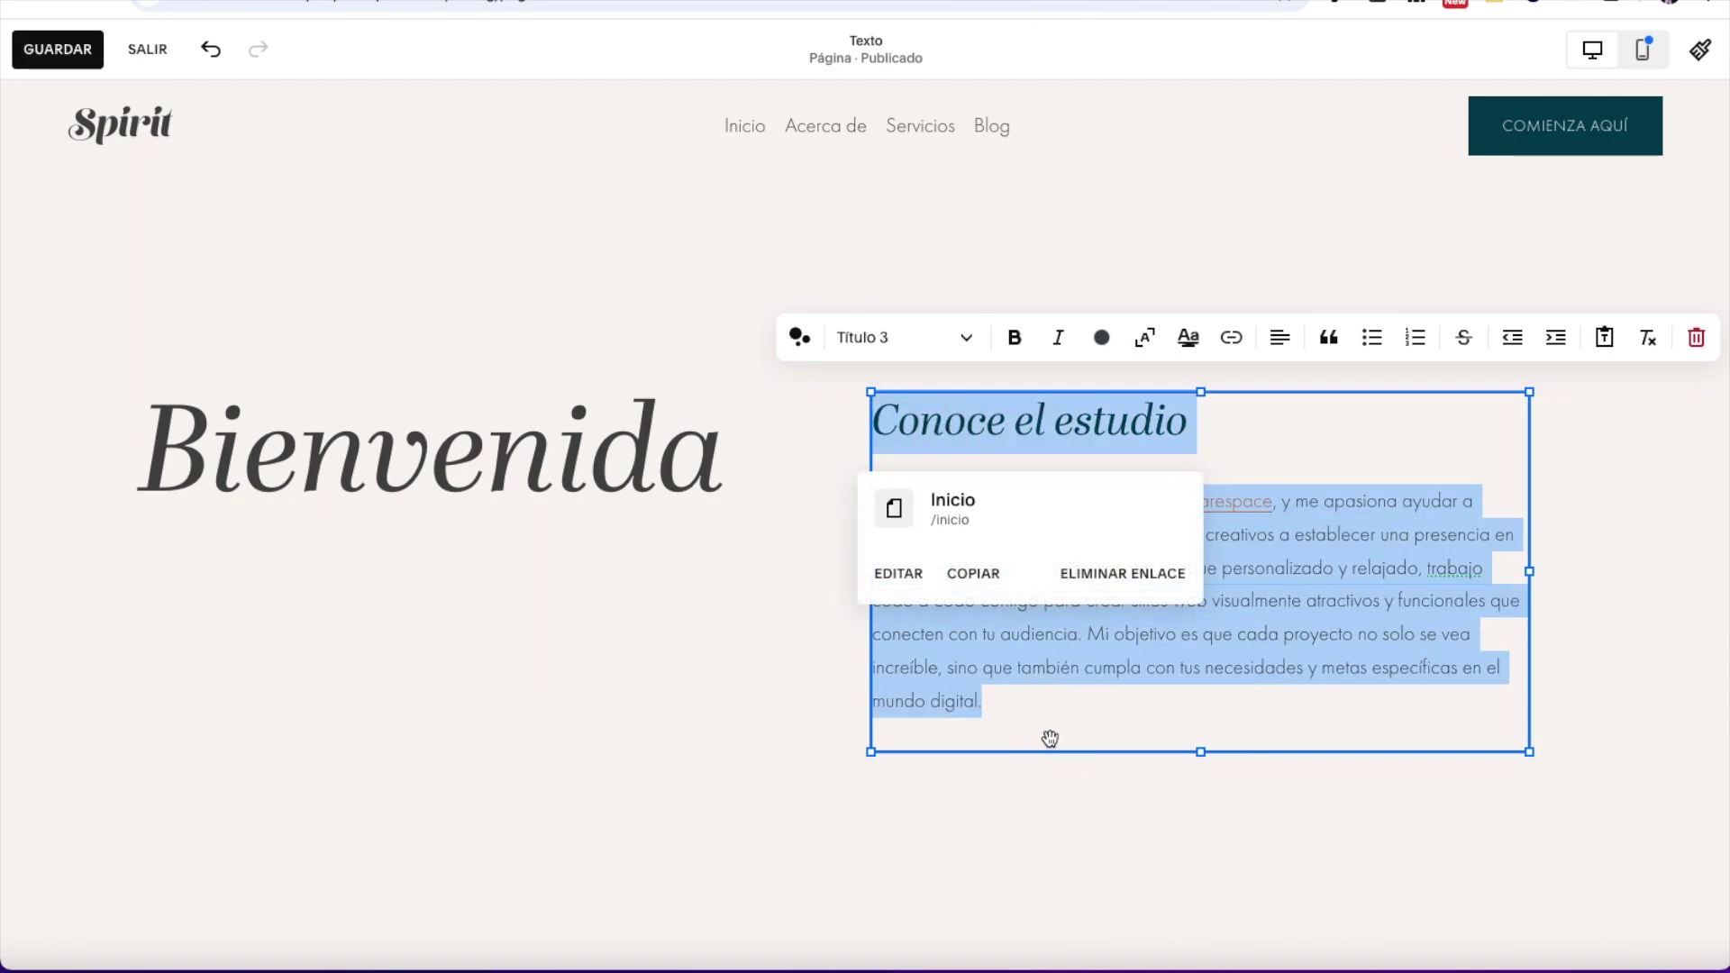
click(1279, 337)
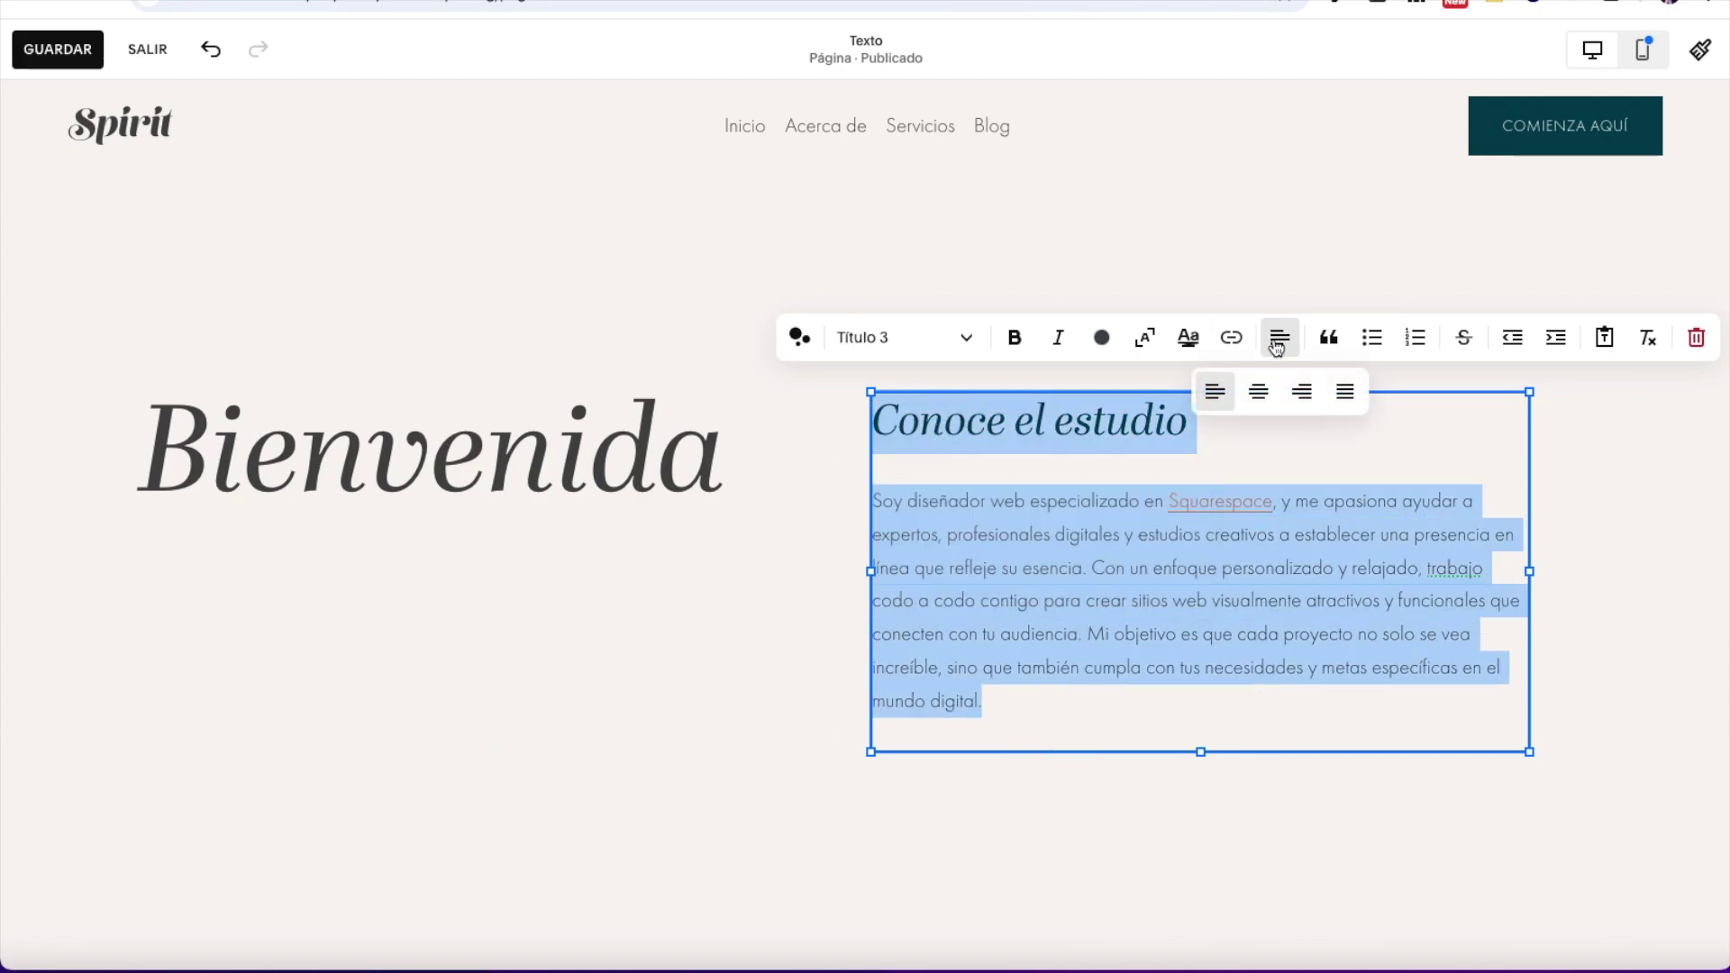
click(1257, 391)
click(1301, 391)
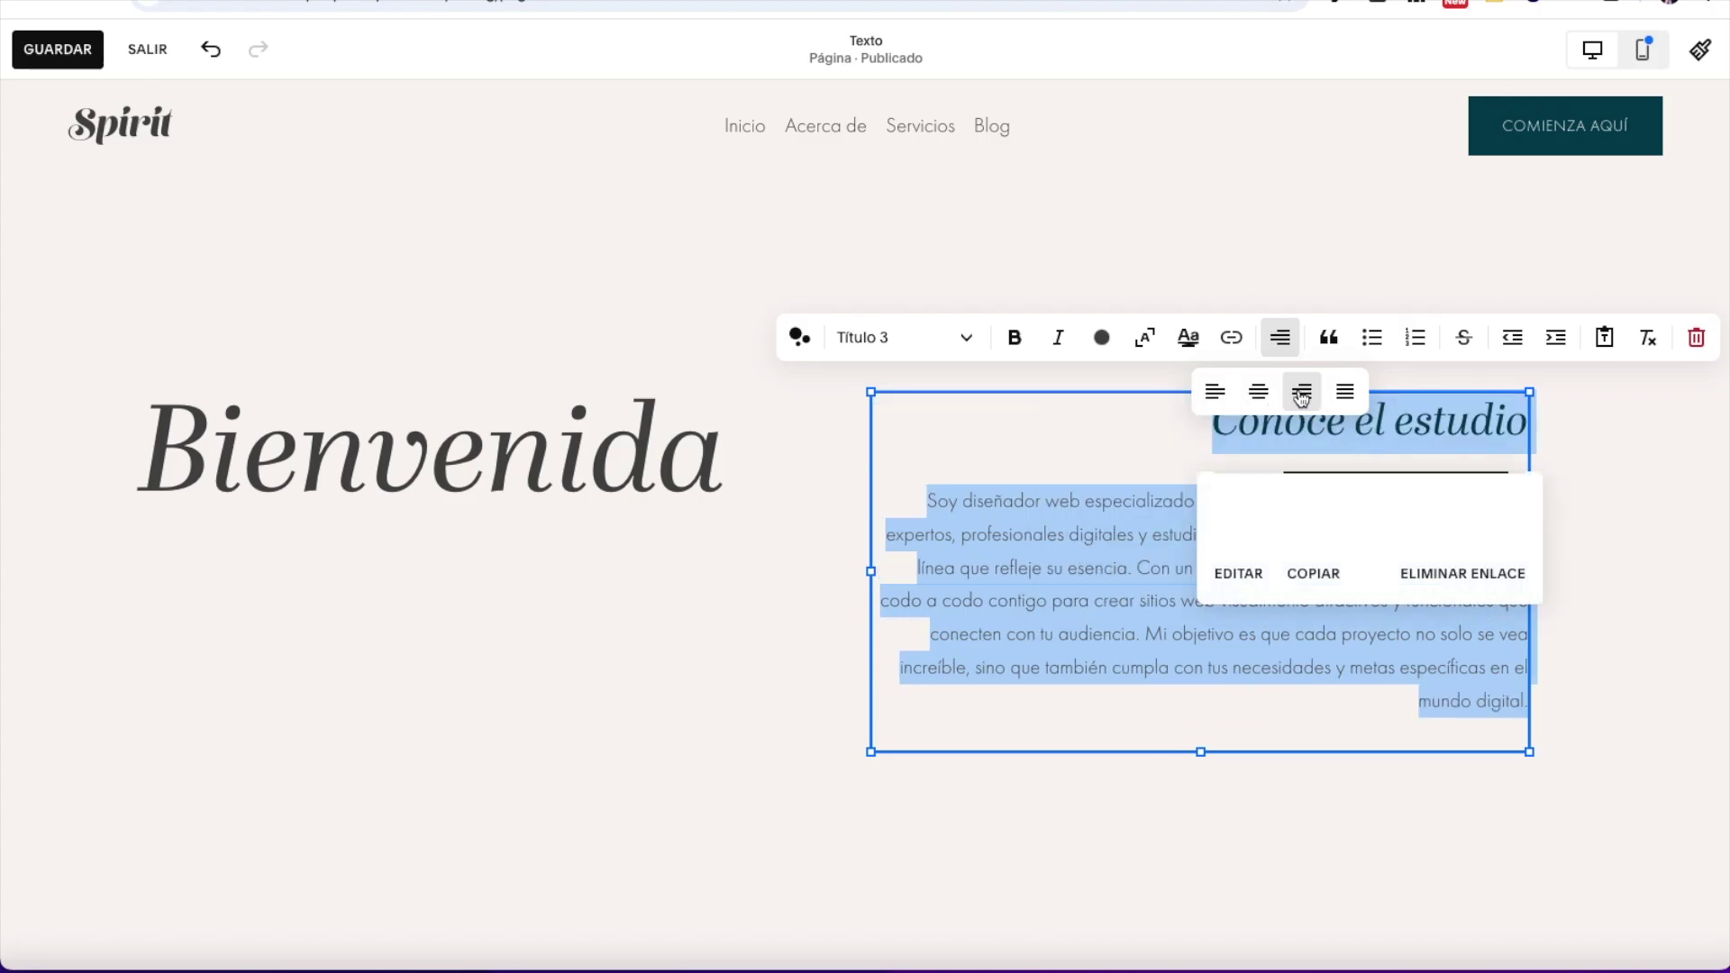
click(1345, 392)
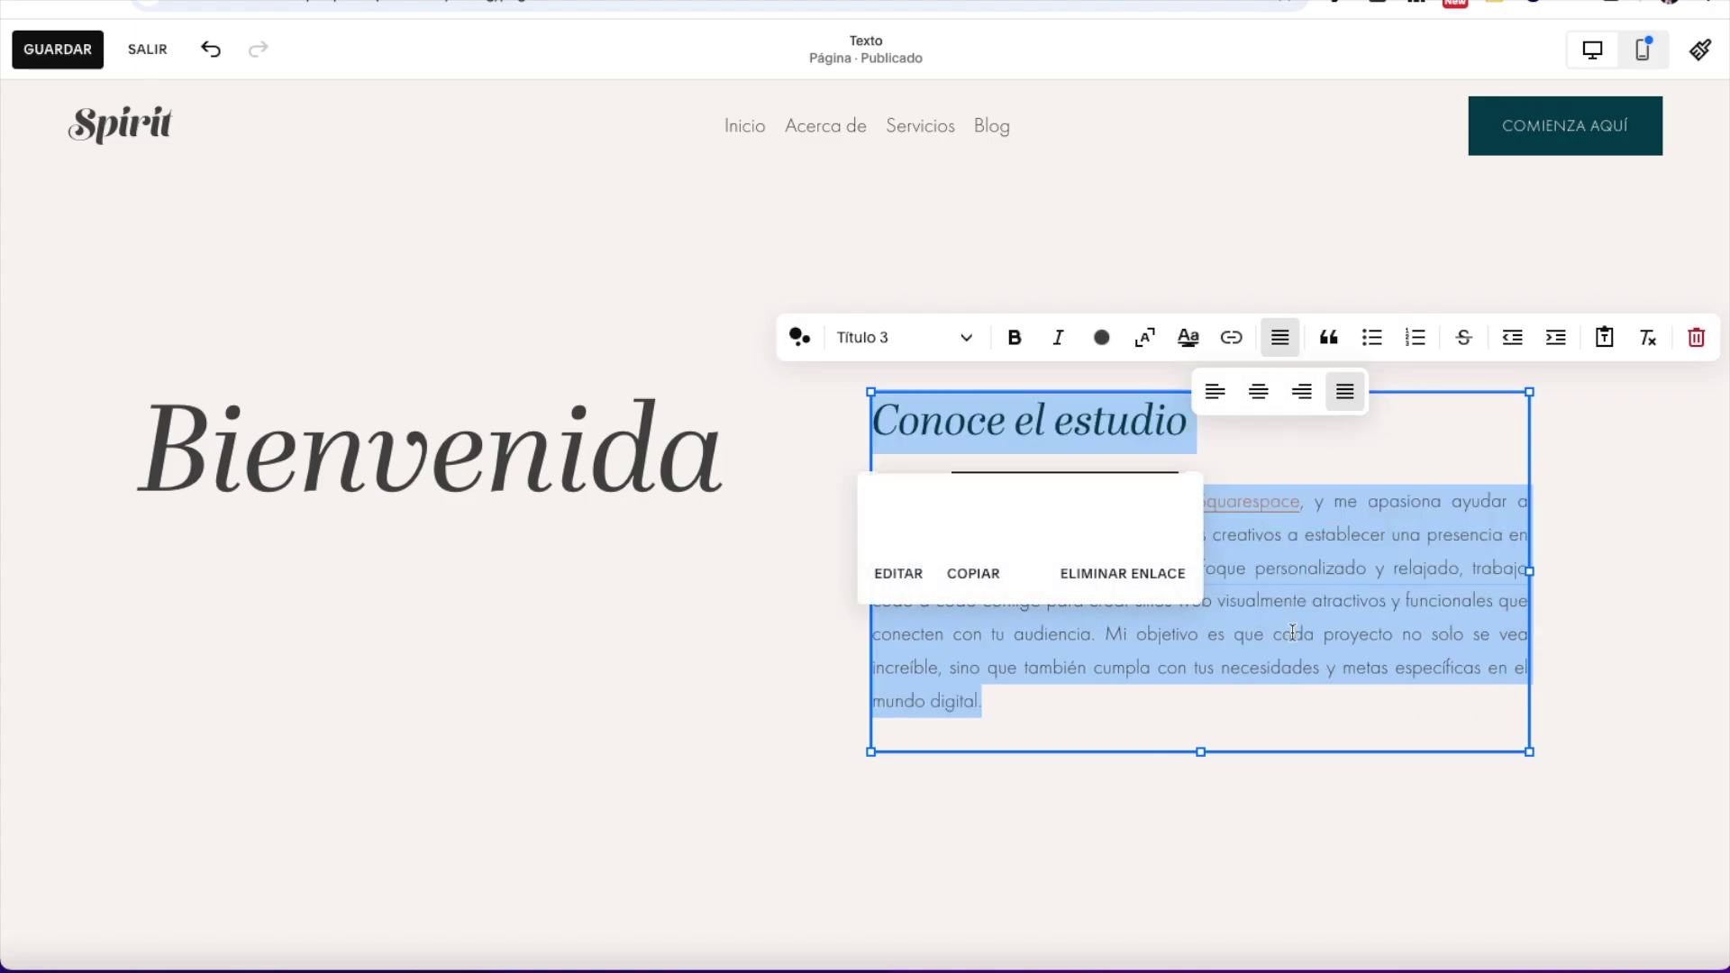
click(1373, 802)
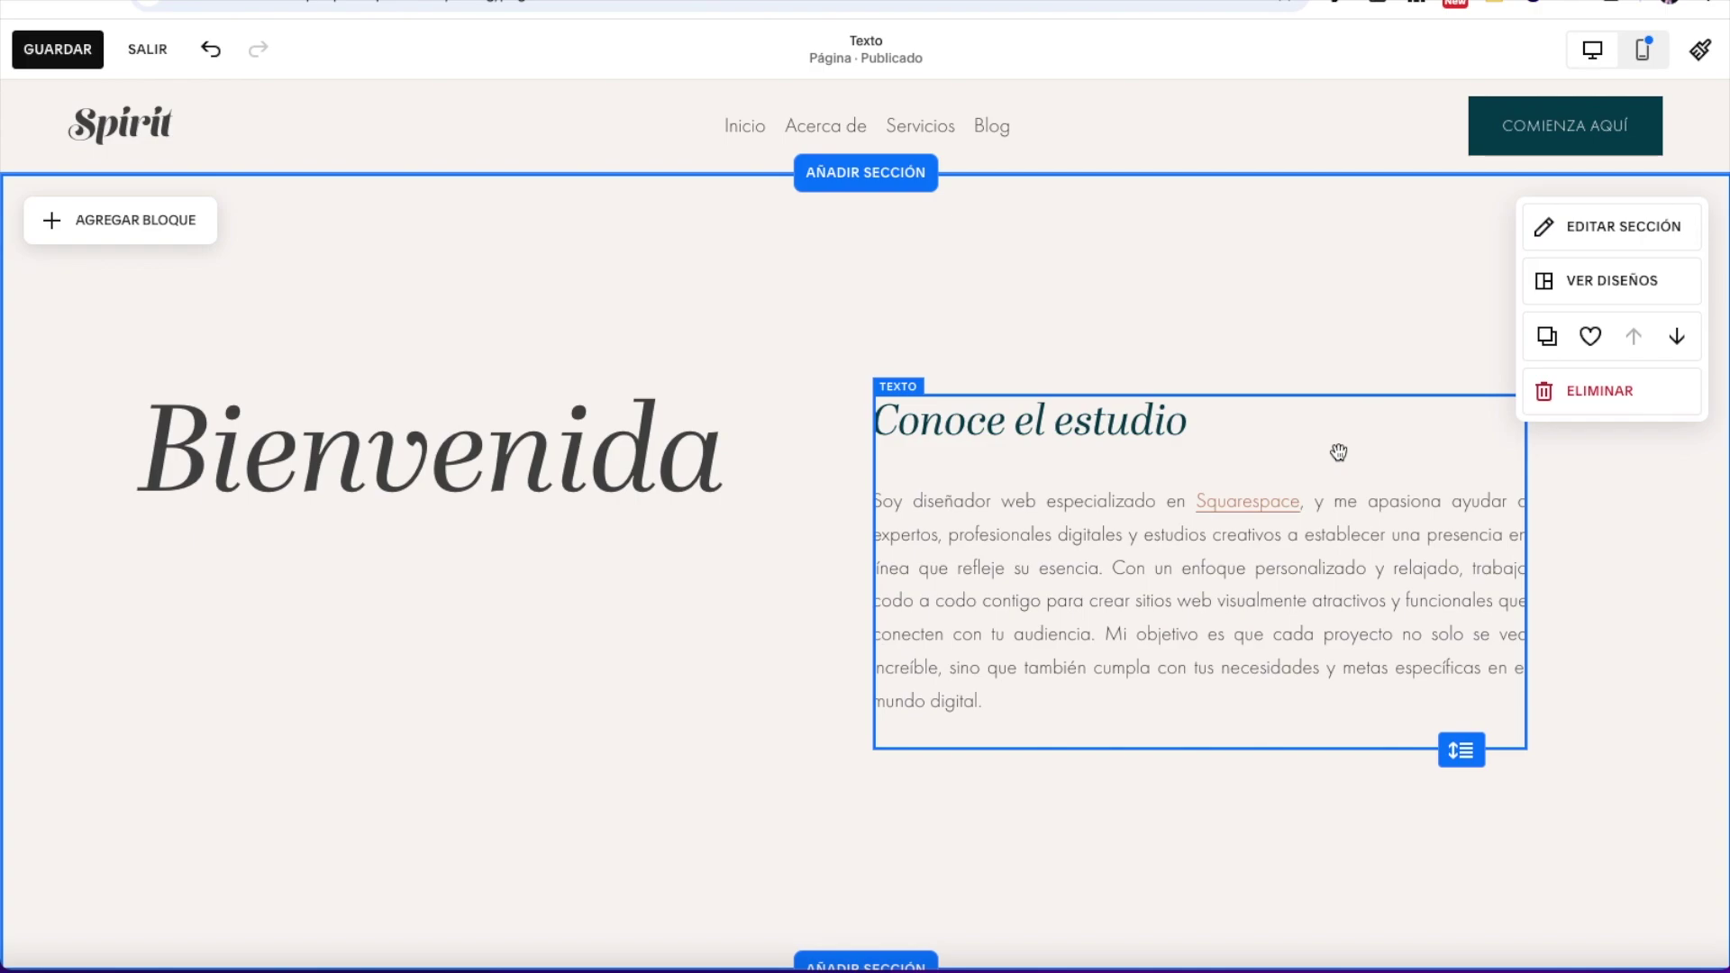
Step: Set the paragraph under "Conoce el estudio" back to left alignment
triple_click(931, 566)
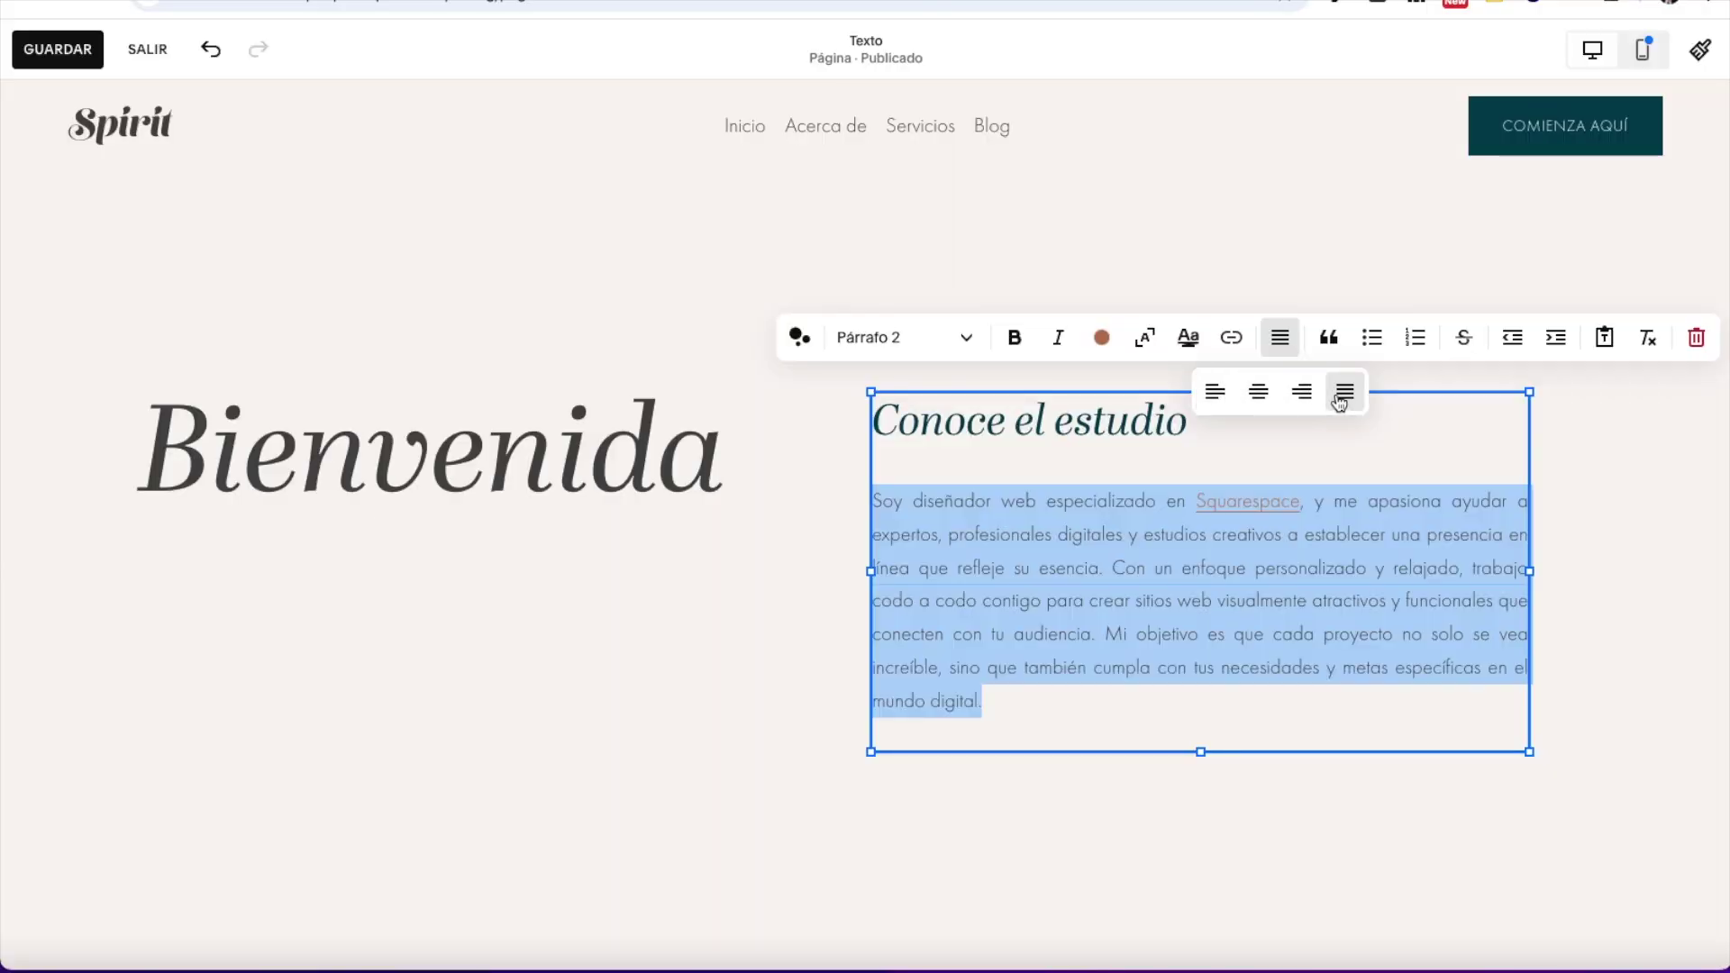
click(1216, 397)
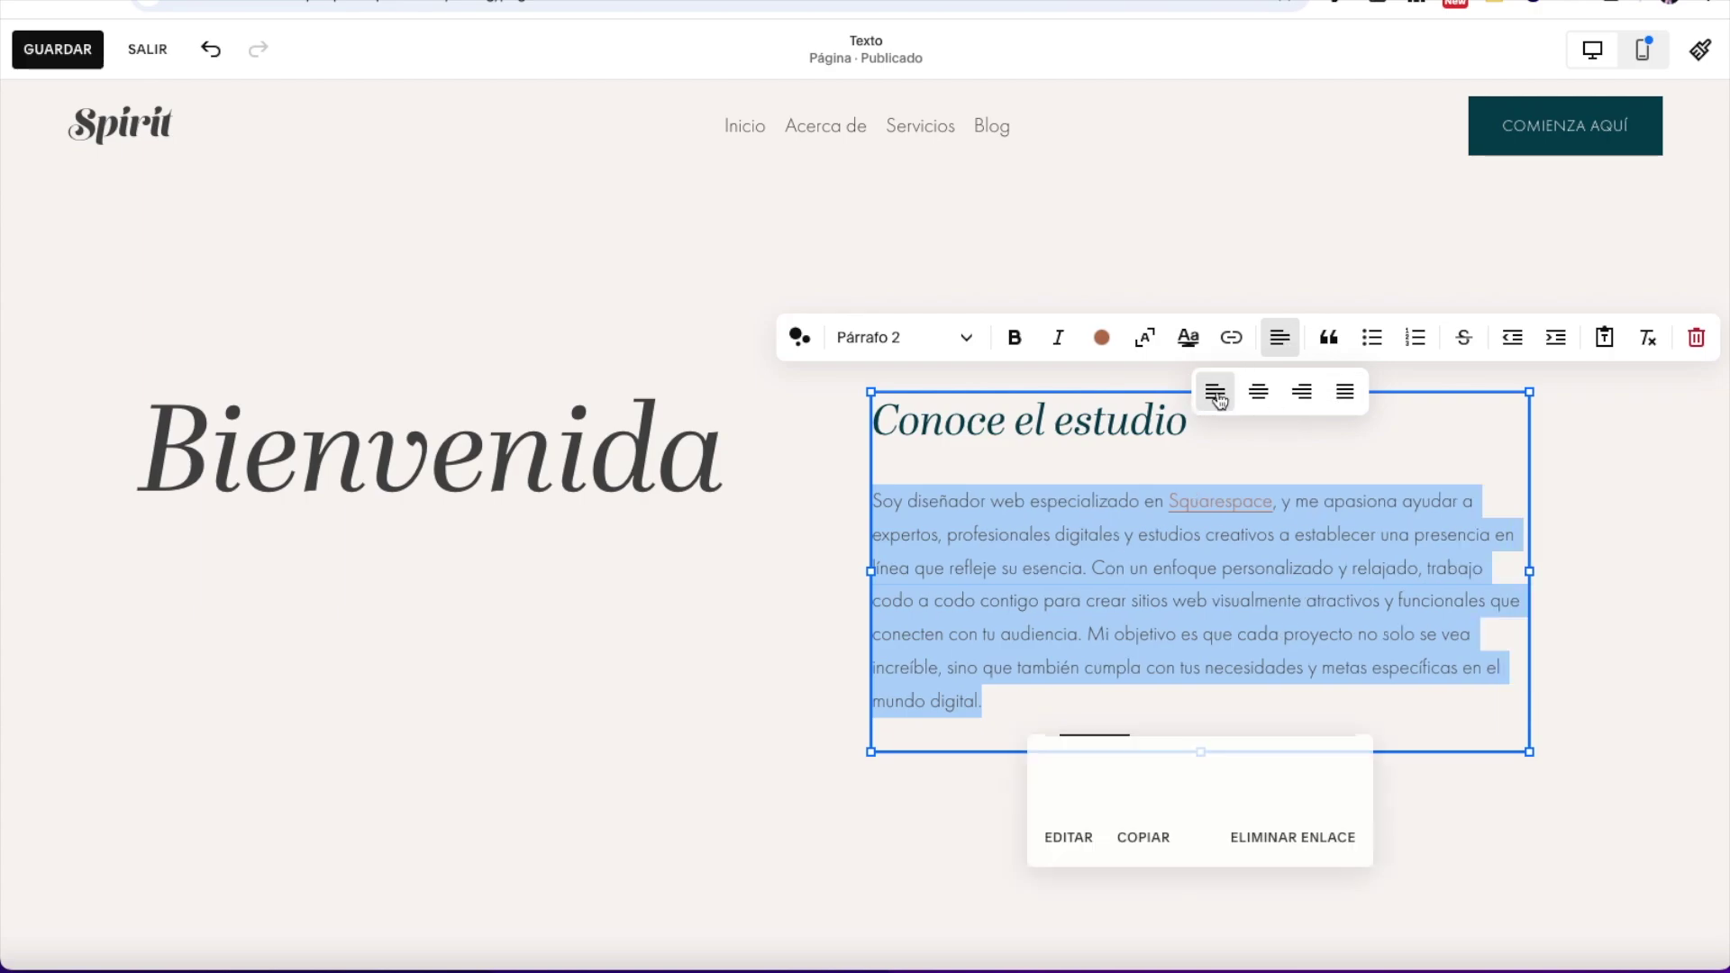
Step: Try quote formatting and a bulleted list on the paragraph under "Conoce el estudio"
click(1326, 340)
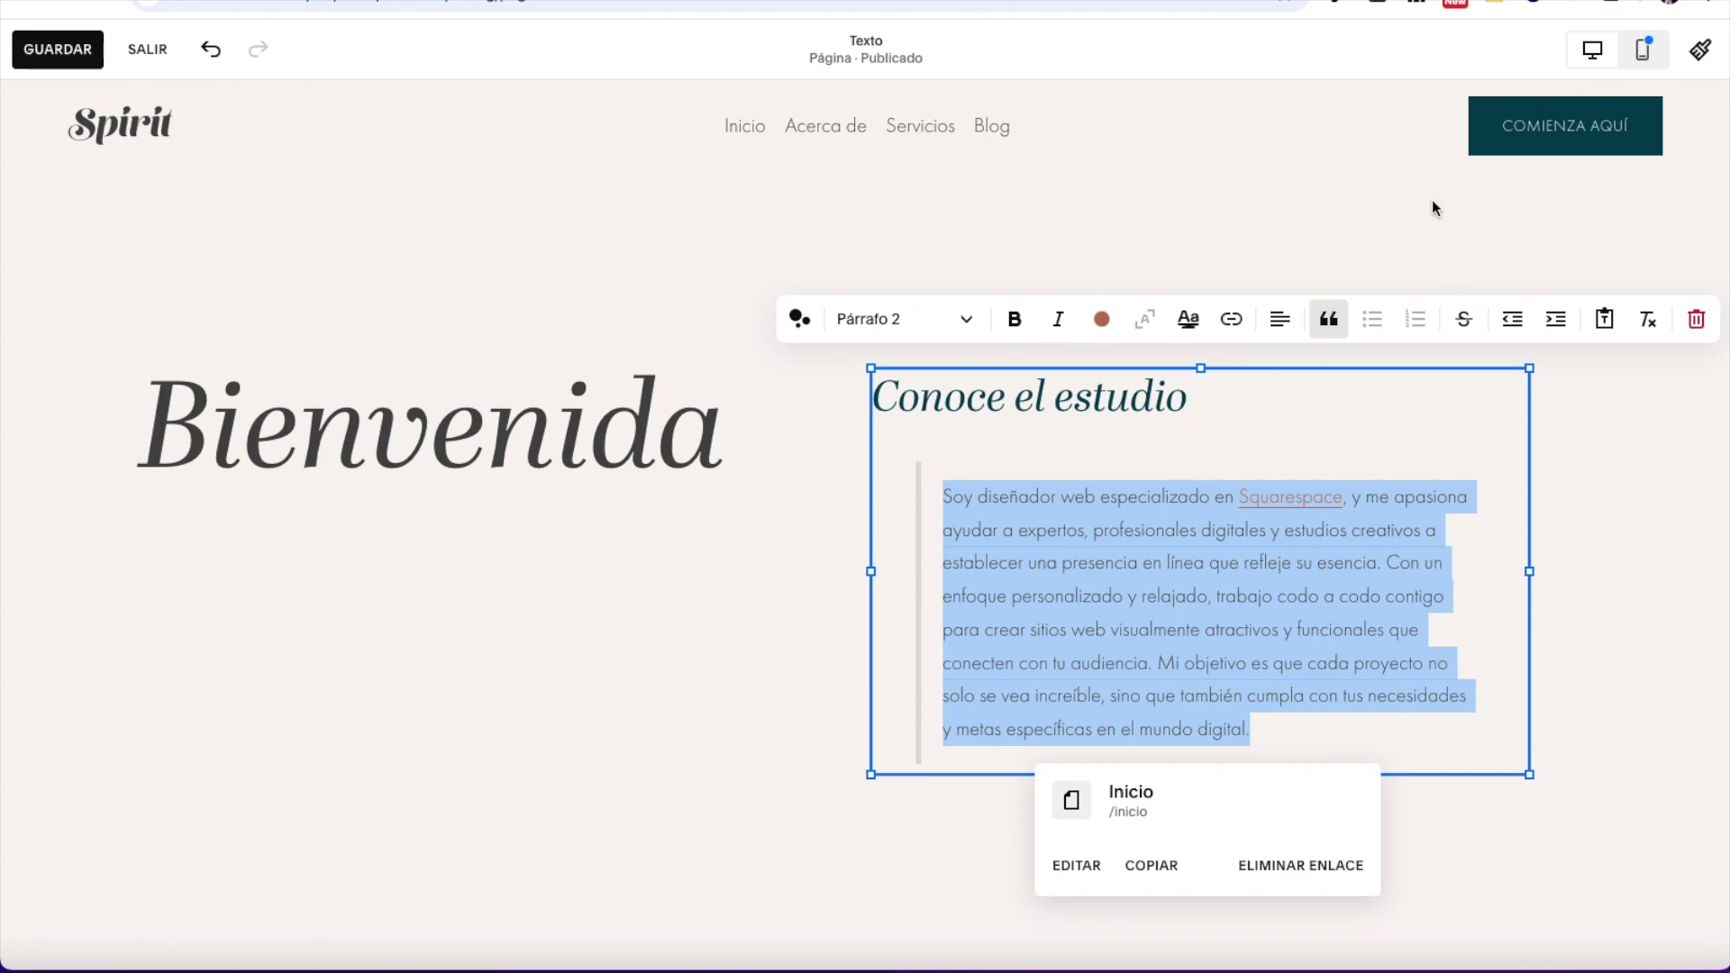
click(1333, 323)
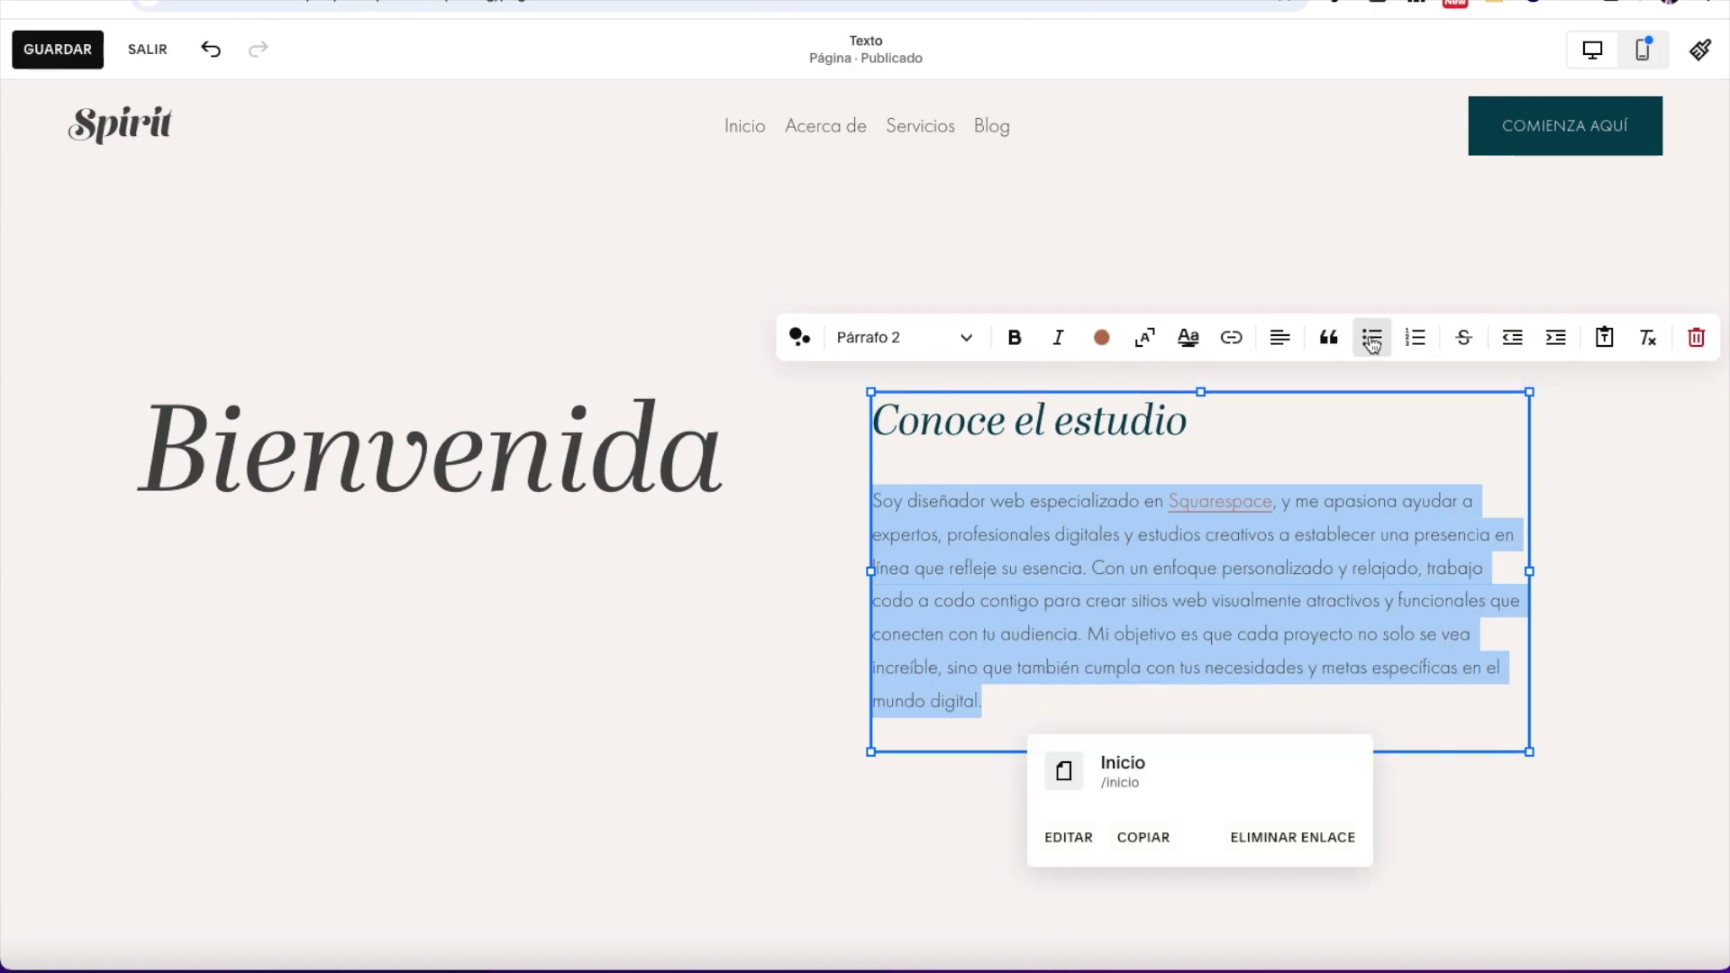
click(1371, 341)
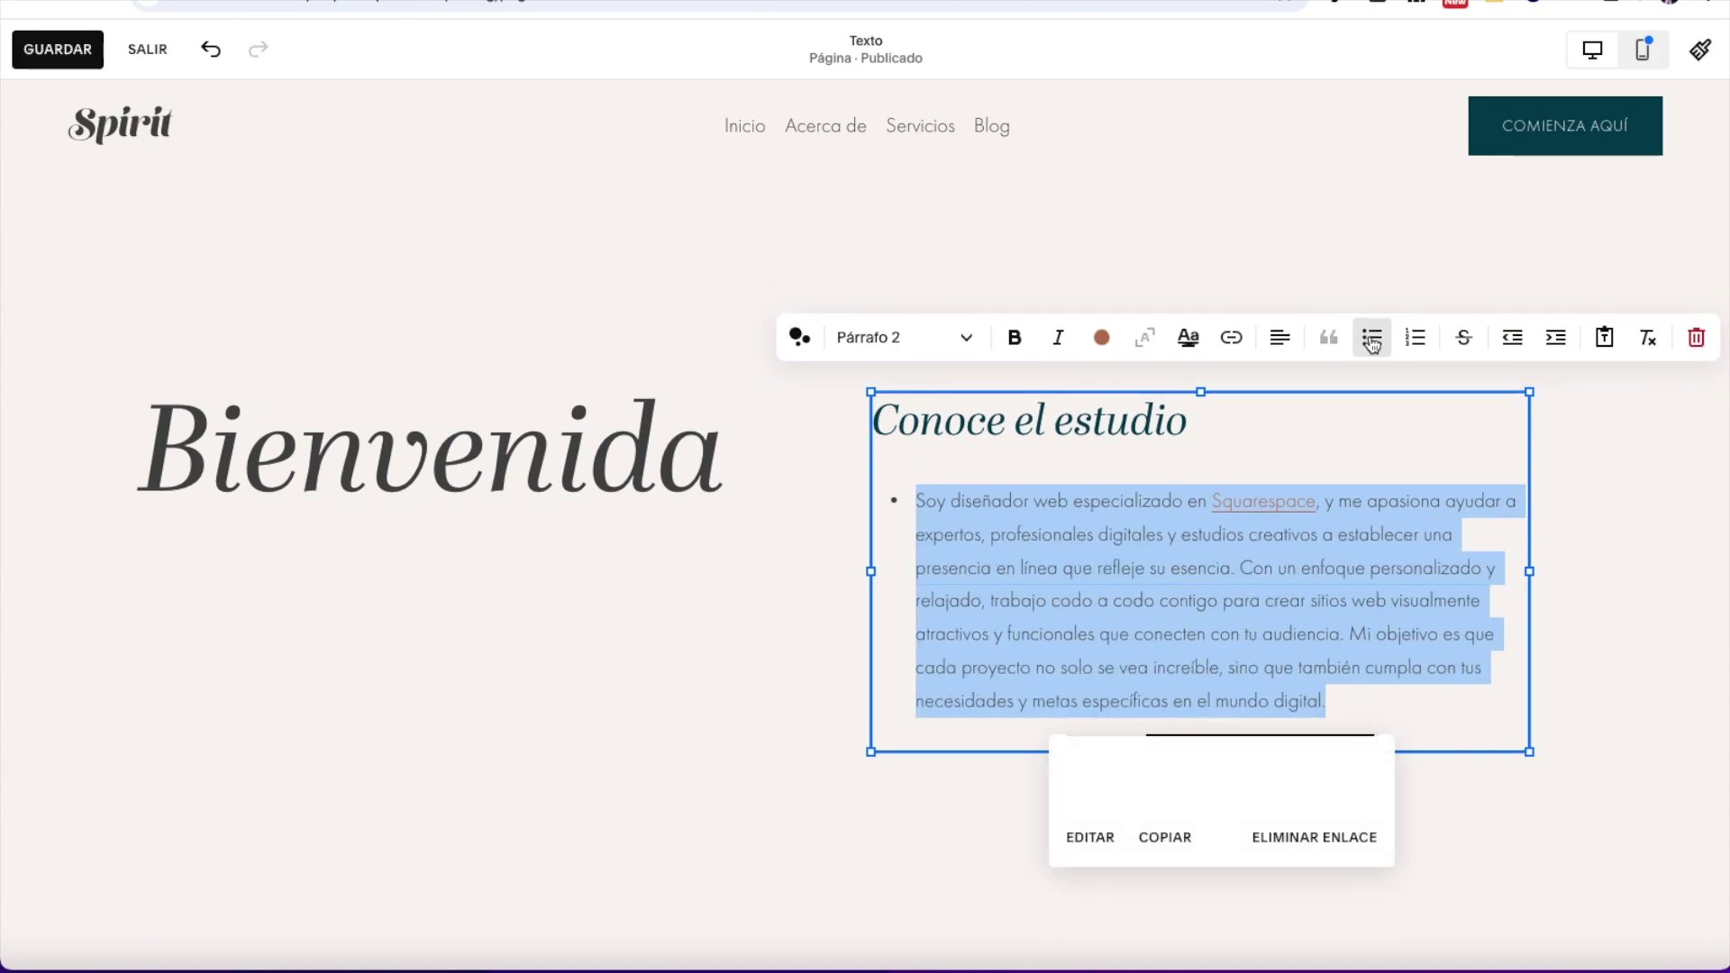
Step: Make the paragraph a numbered list, split it before "Con un enfoque", and add a third item reading "iompgompofkg"
click(1411, 339)
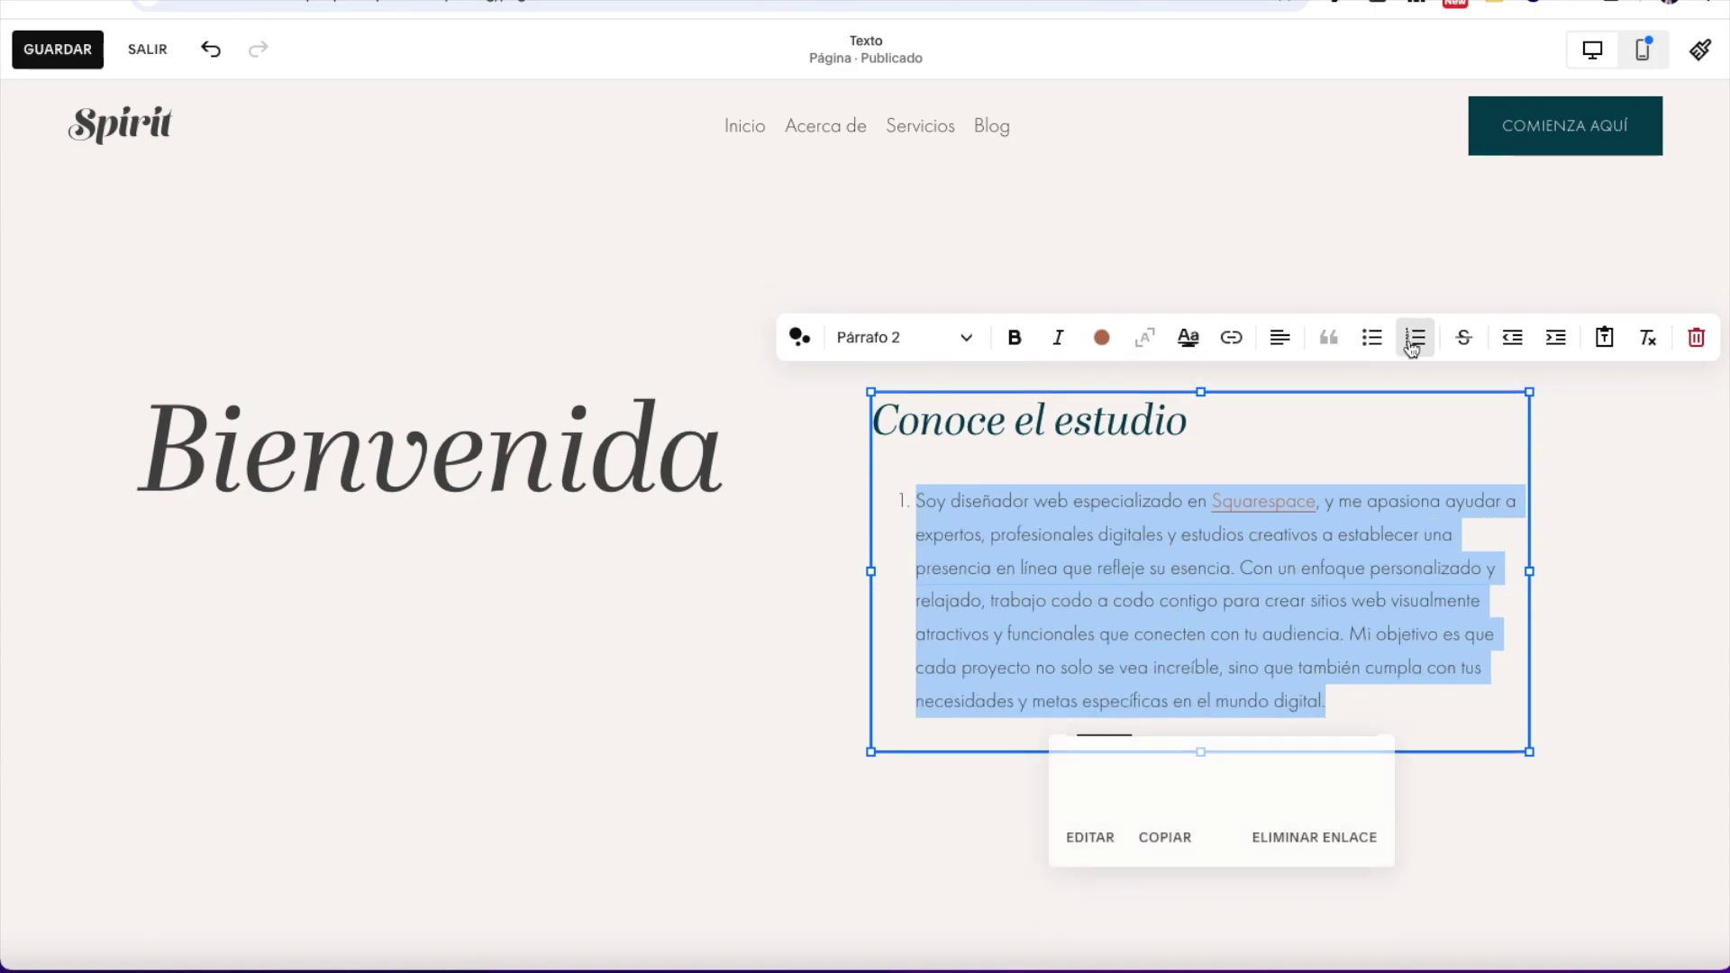
click(1241, 566)
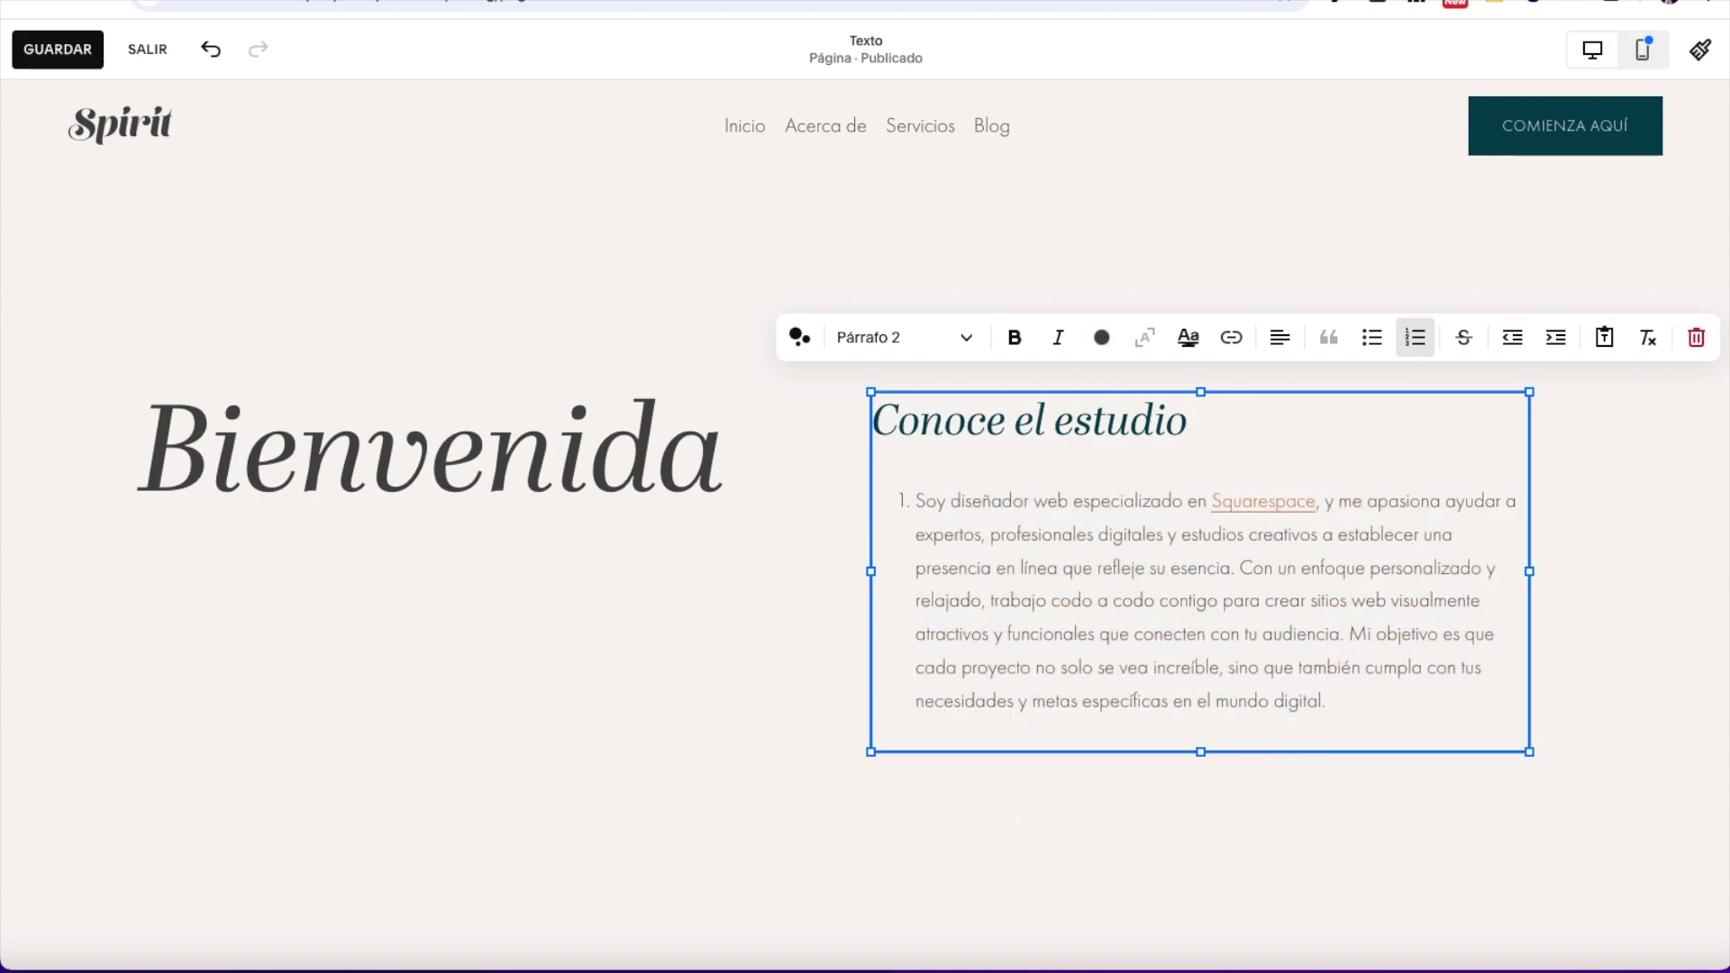
key(Return)
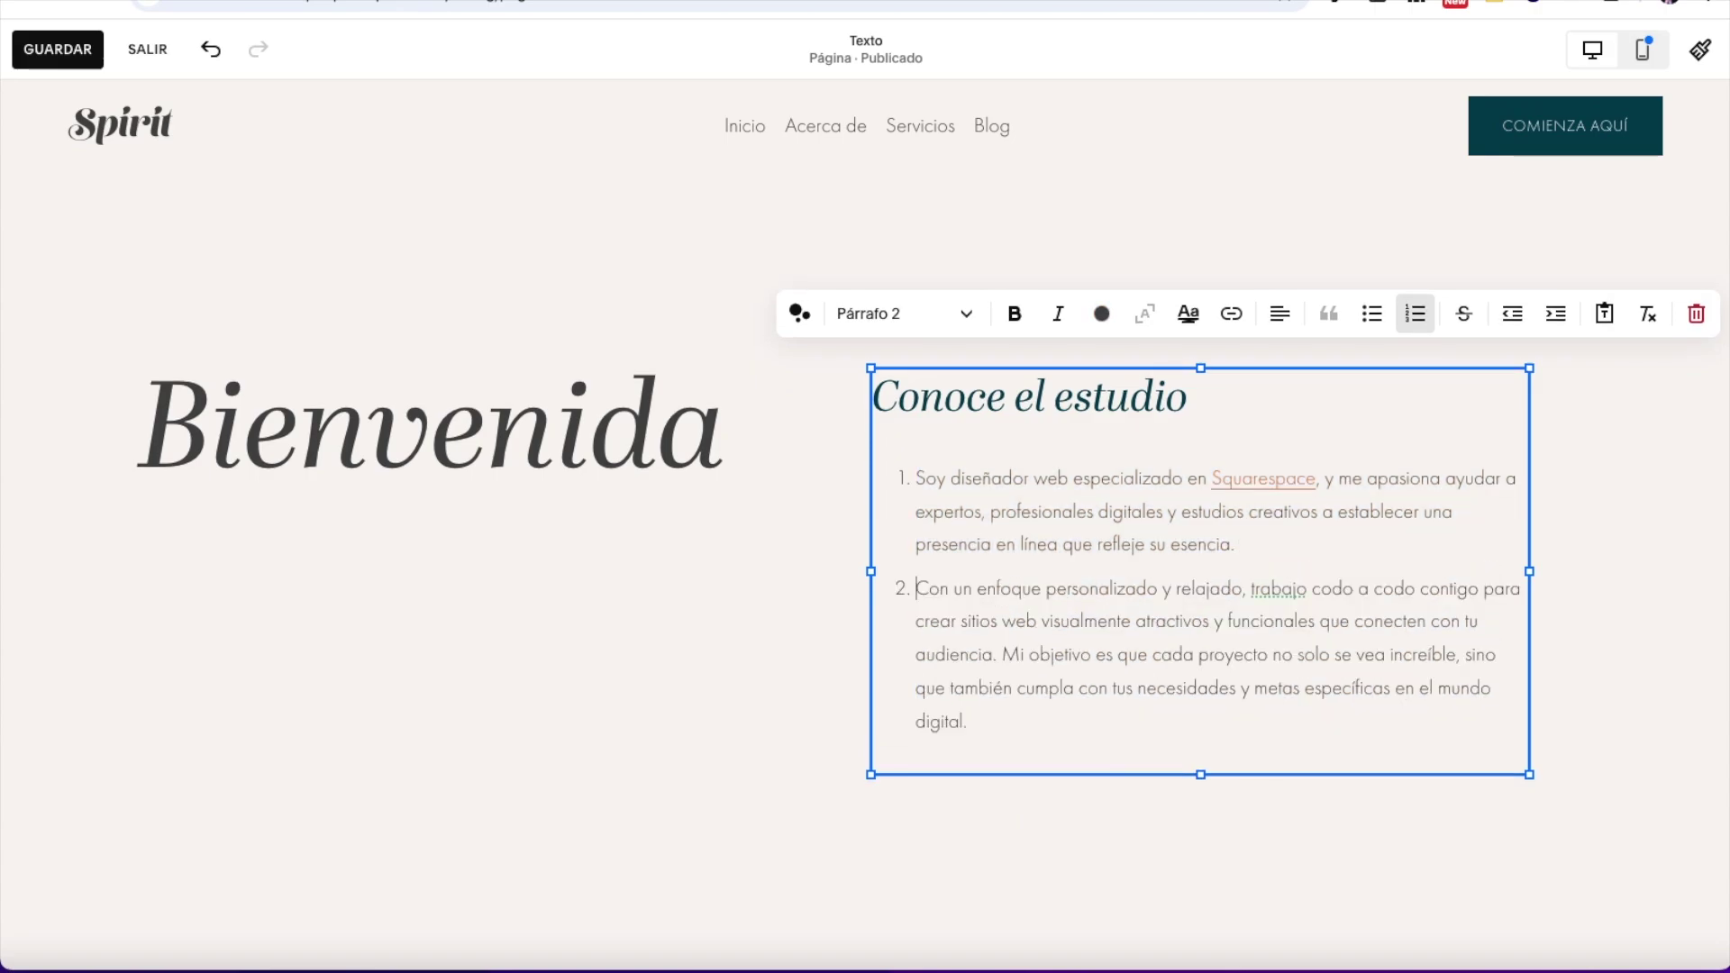
click(1097, 716)
key(Return)
text(iompgompofkg)
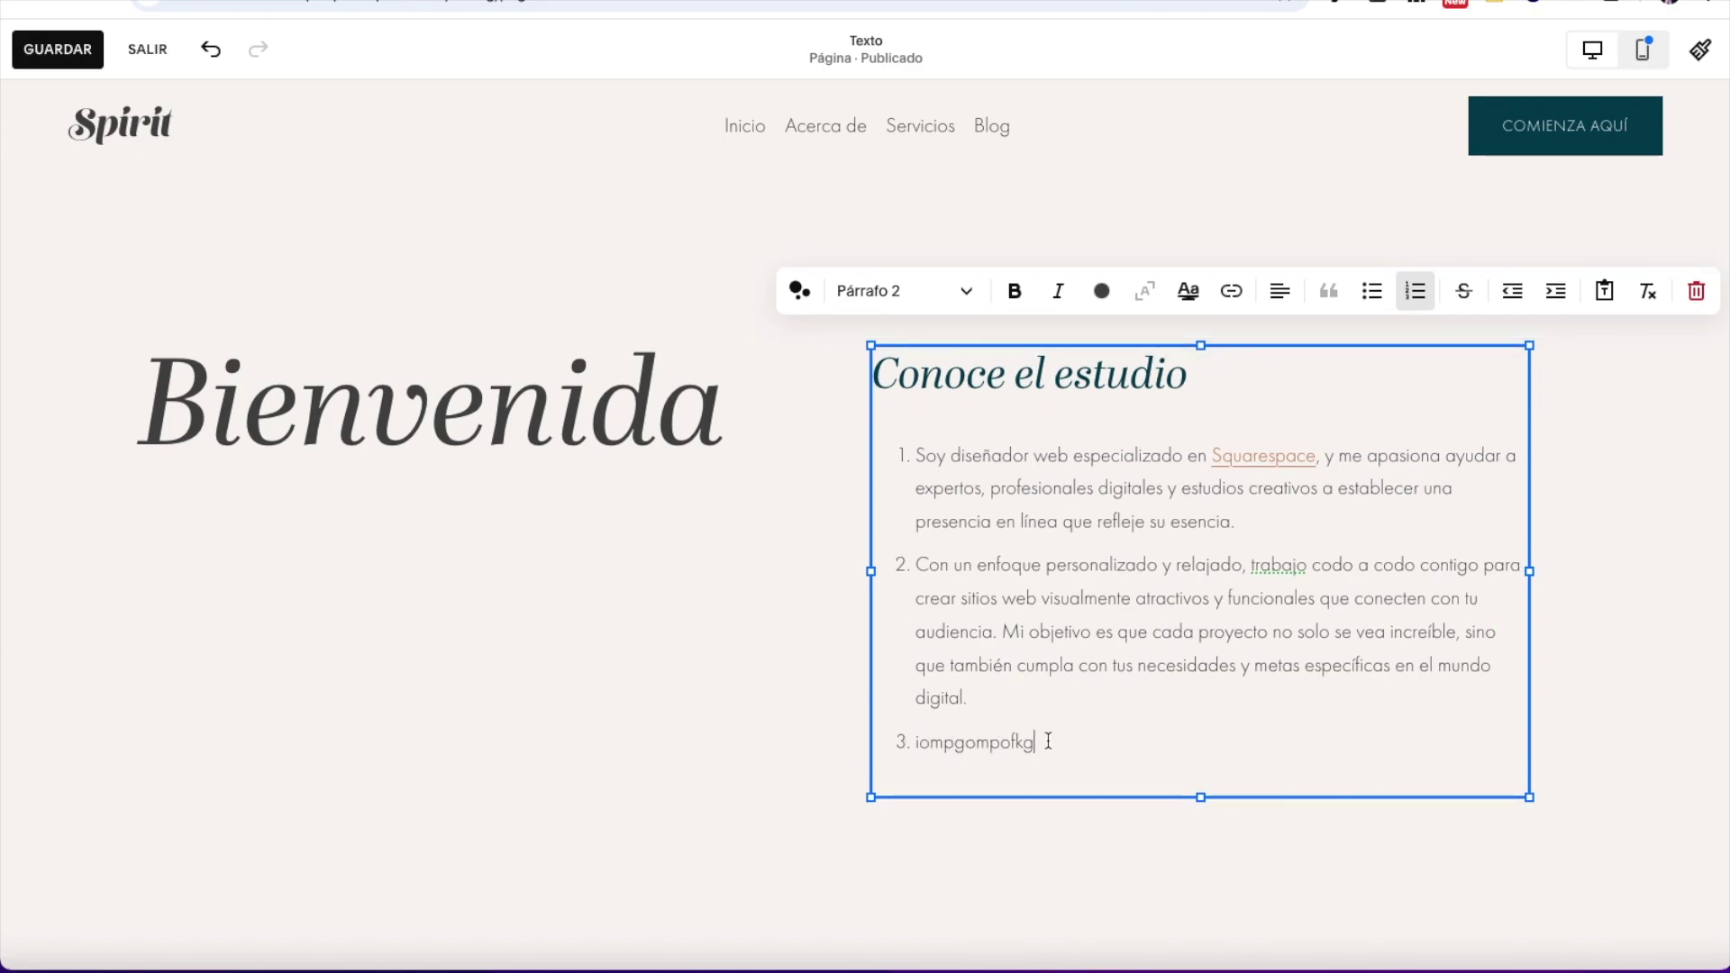
Step: Delete the third list item and turn the two remaining items back into plain paragraphs
drag(1041, 734, 1027, 753)
drag(916, 455, 1042, 679)
click(1414, 291)
Step: Strike through the word "personalizado" and try indenting and outdenting the first paragraph
click(1465, 339)
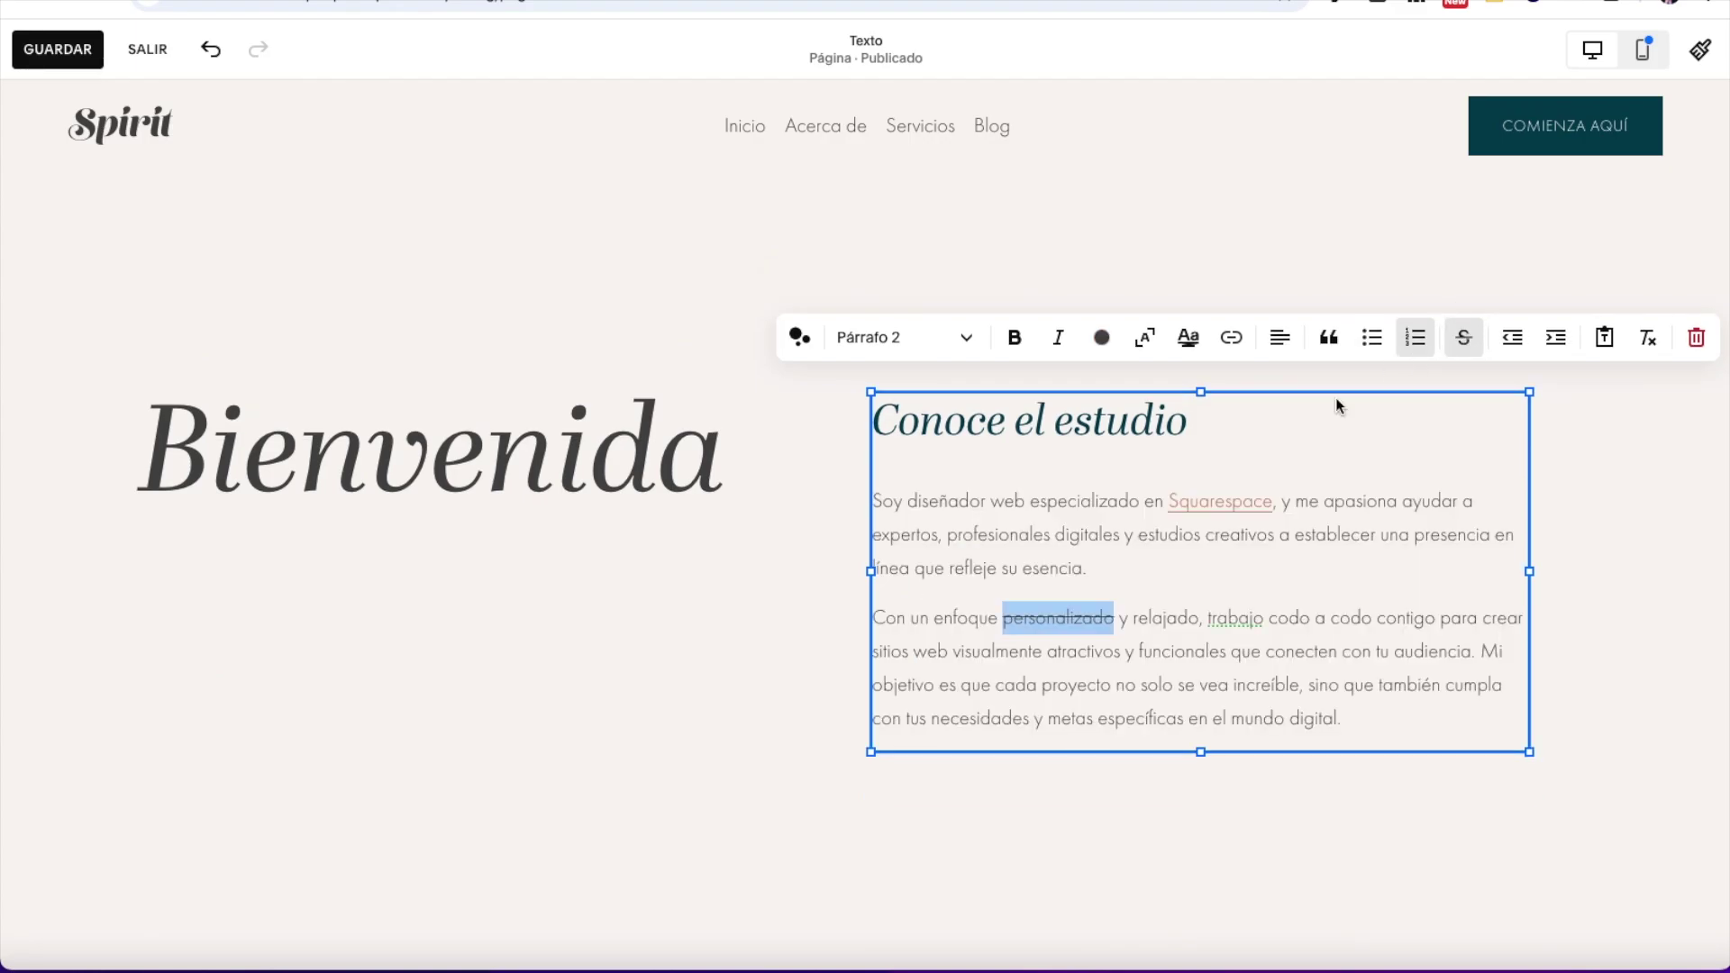
click(1559, 341)
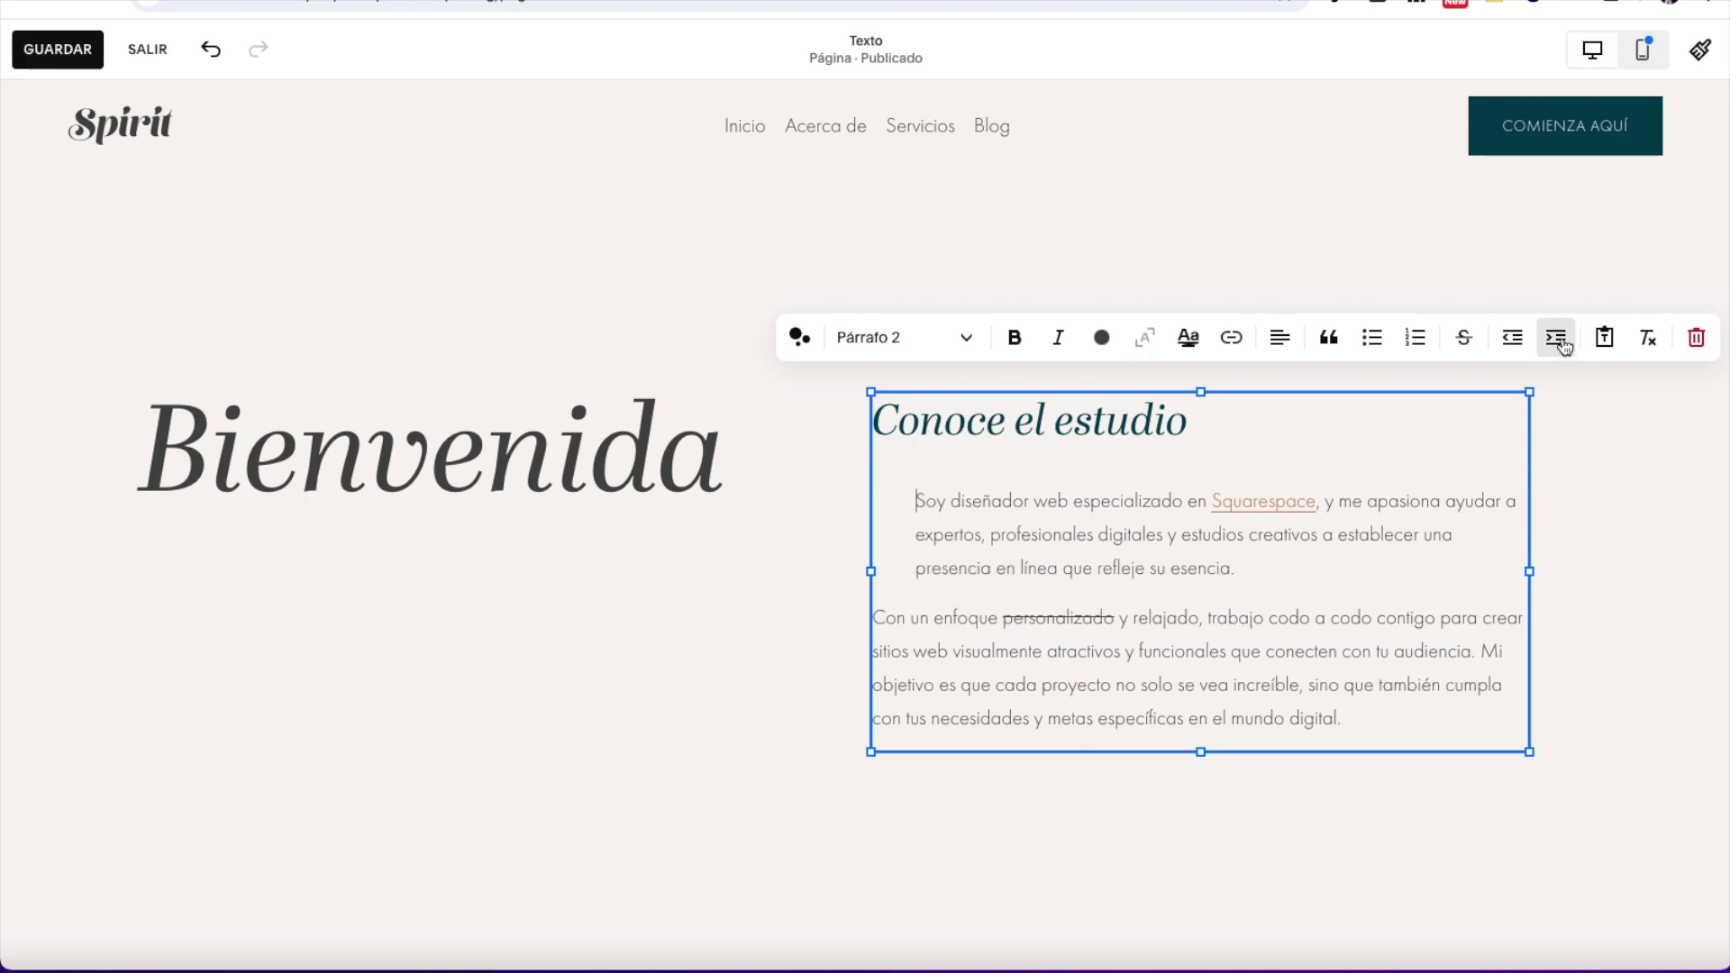
click(1510, 341)
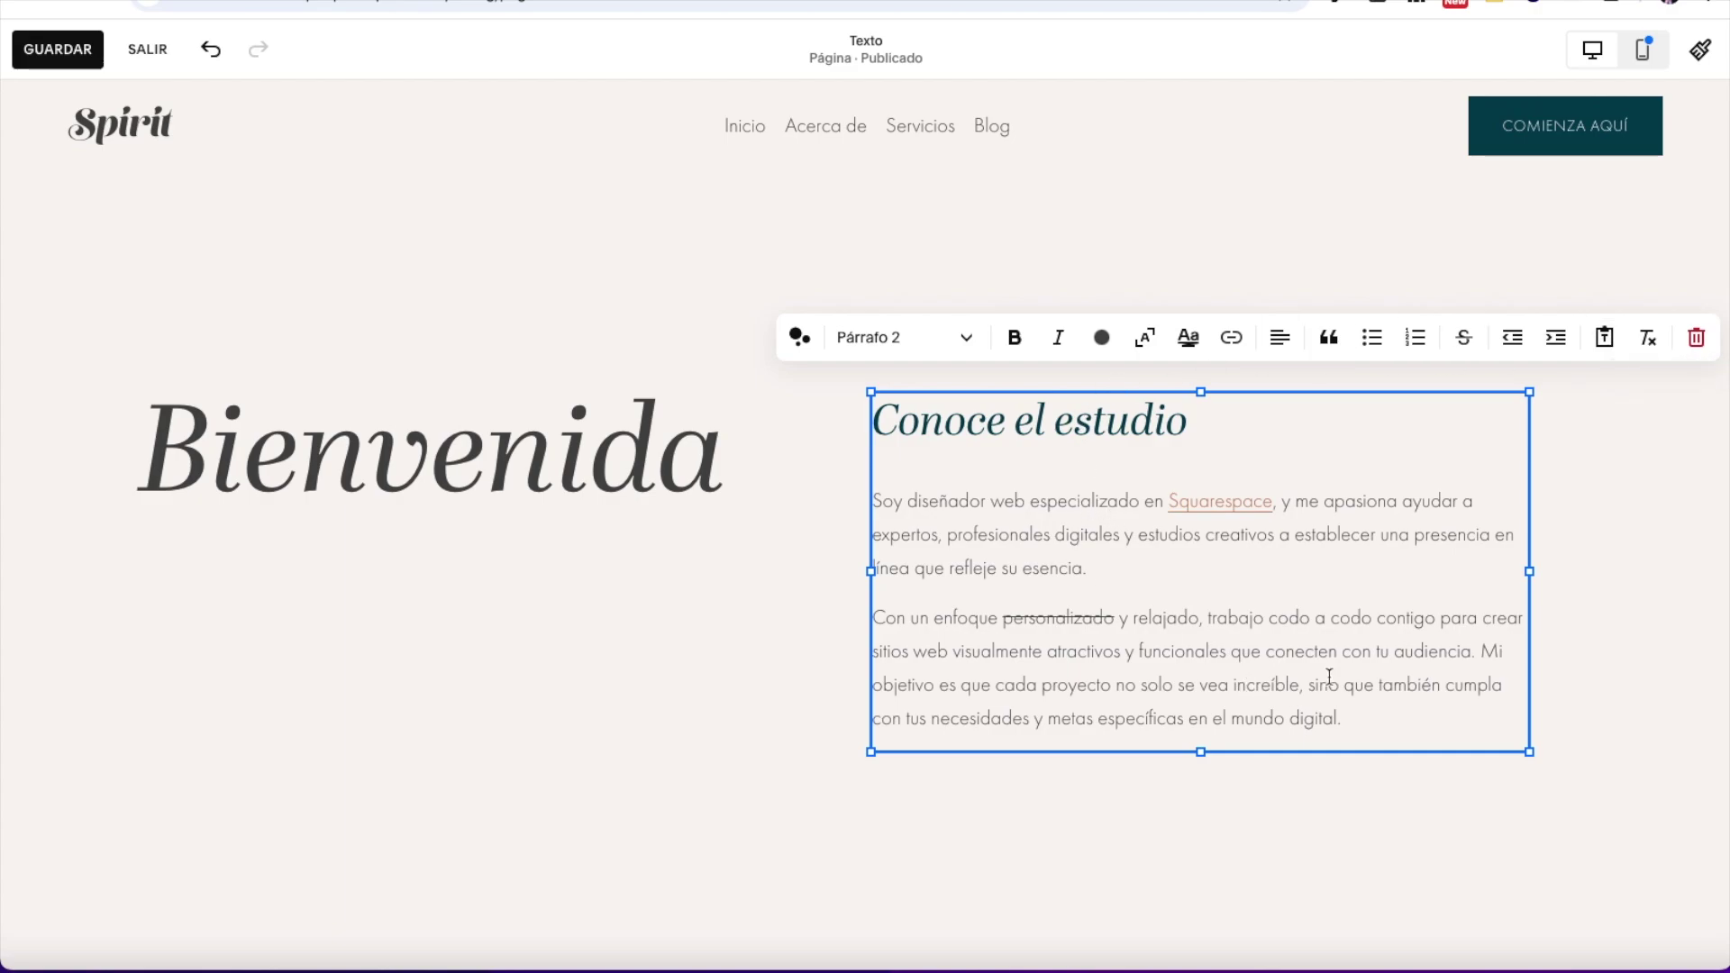
click(1340, 710)
drag(1339, 714, 1324, 712)
click(1340, 718)
triple_click(1031, 433)
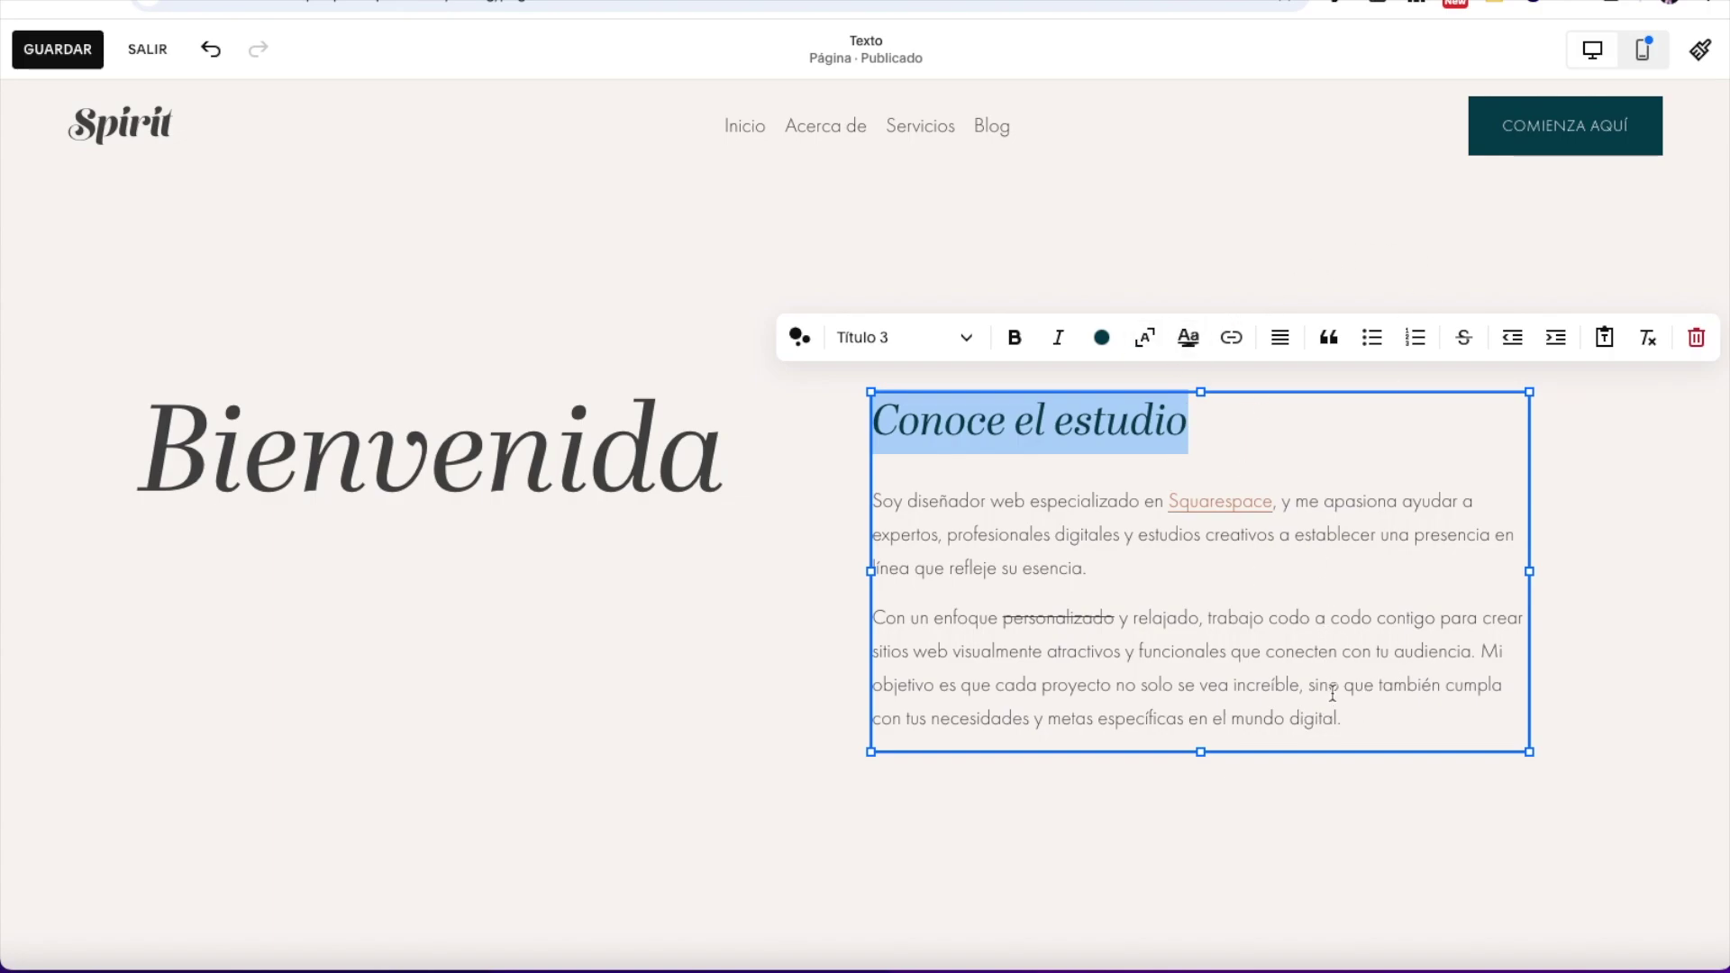
click(1340, 718)
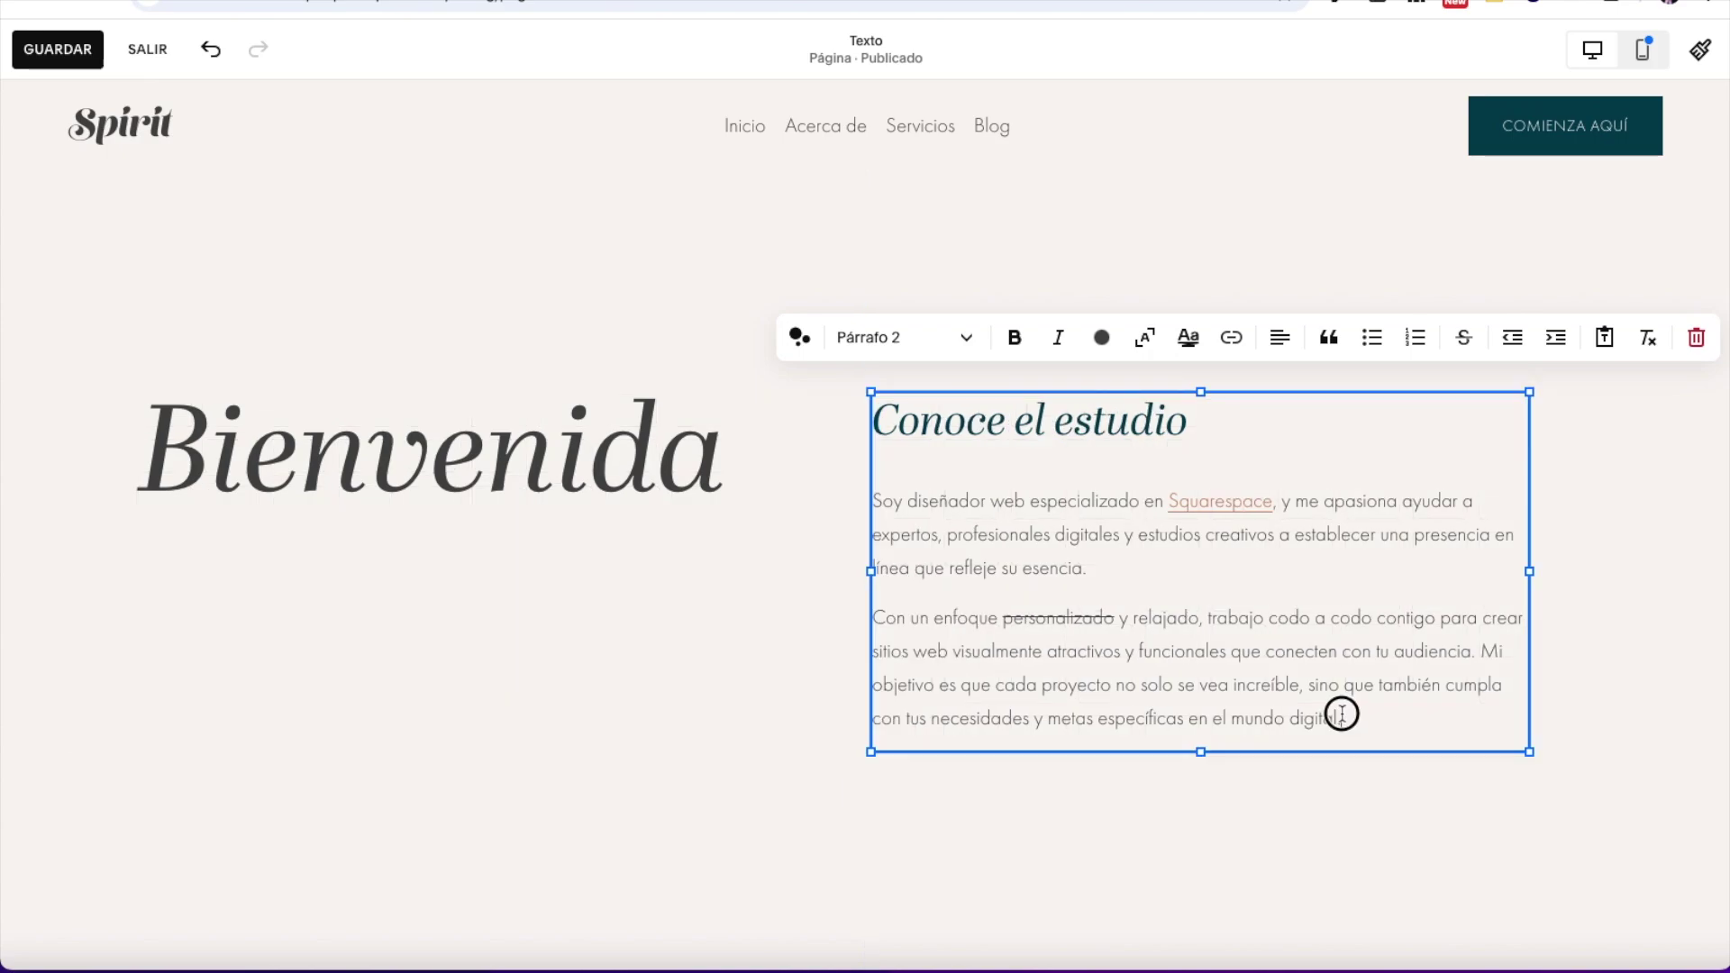
click(957, 498)
Step: Start a new line after the last paragraph and open the paste-as-plain-text dialog, accepting it empty
click(1413, 716)
key(Return)
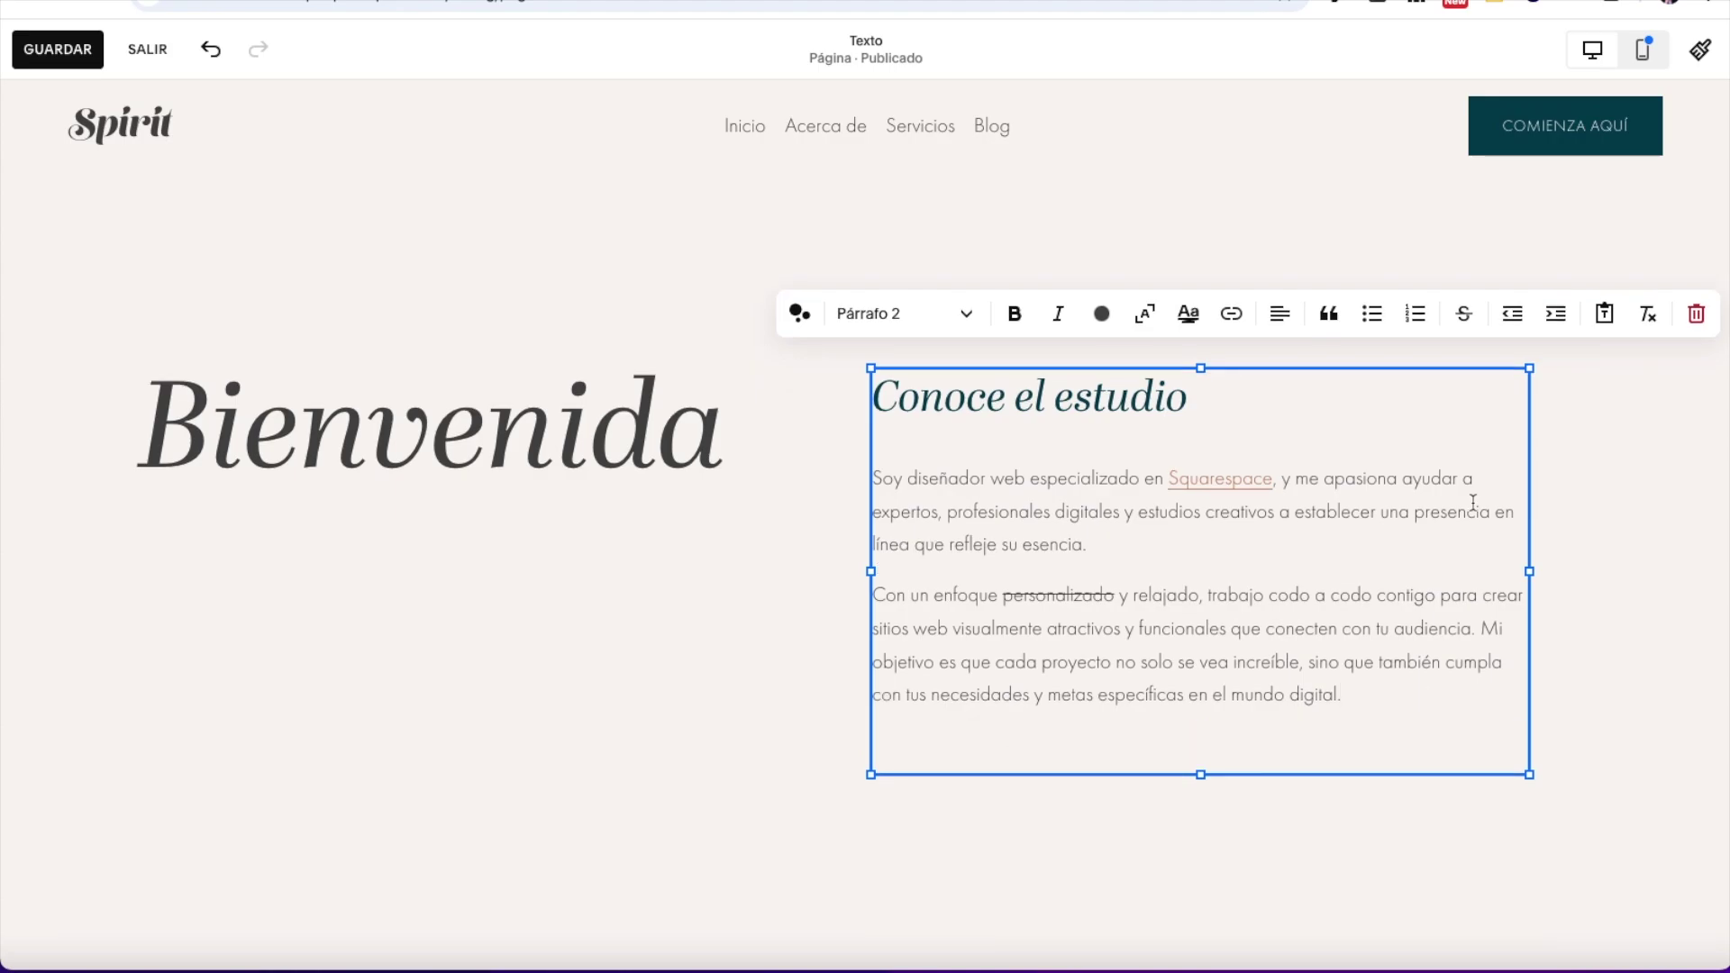
click(1606, 314)
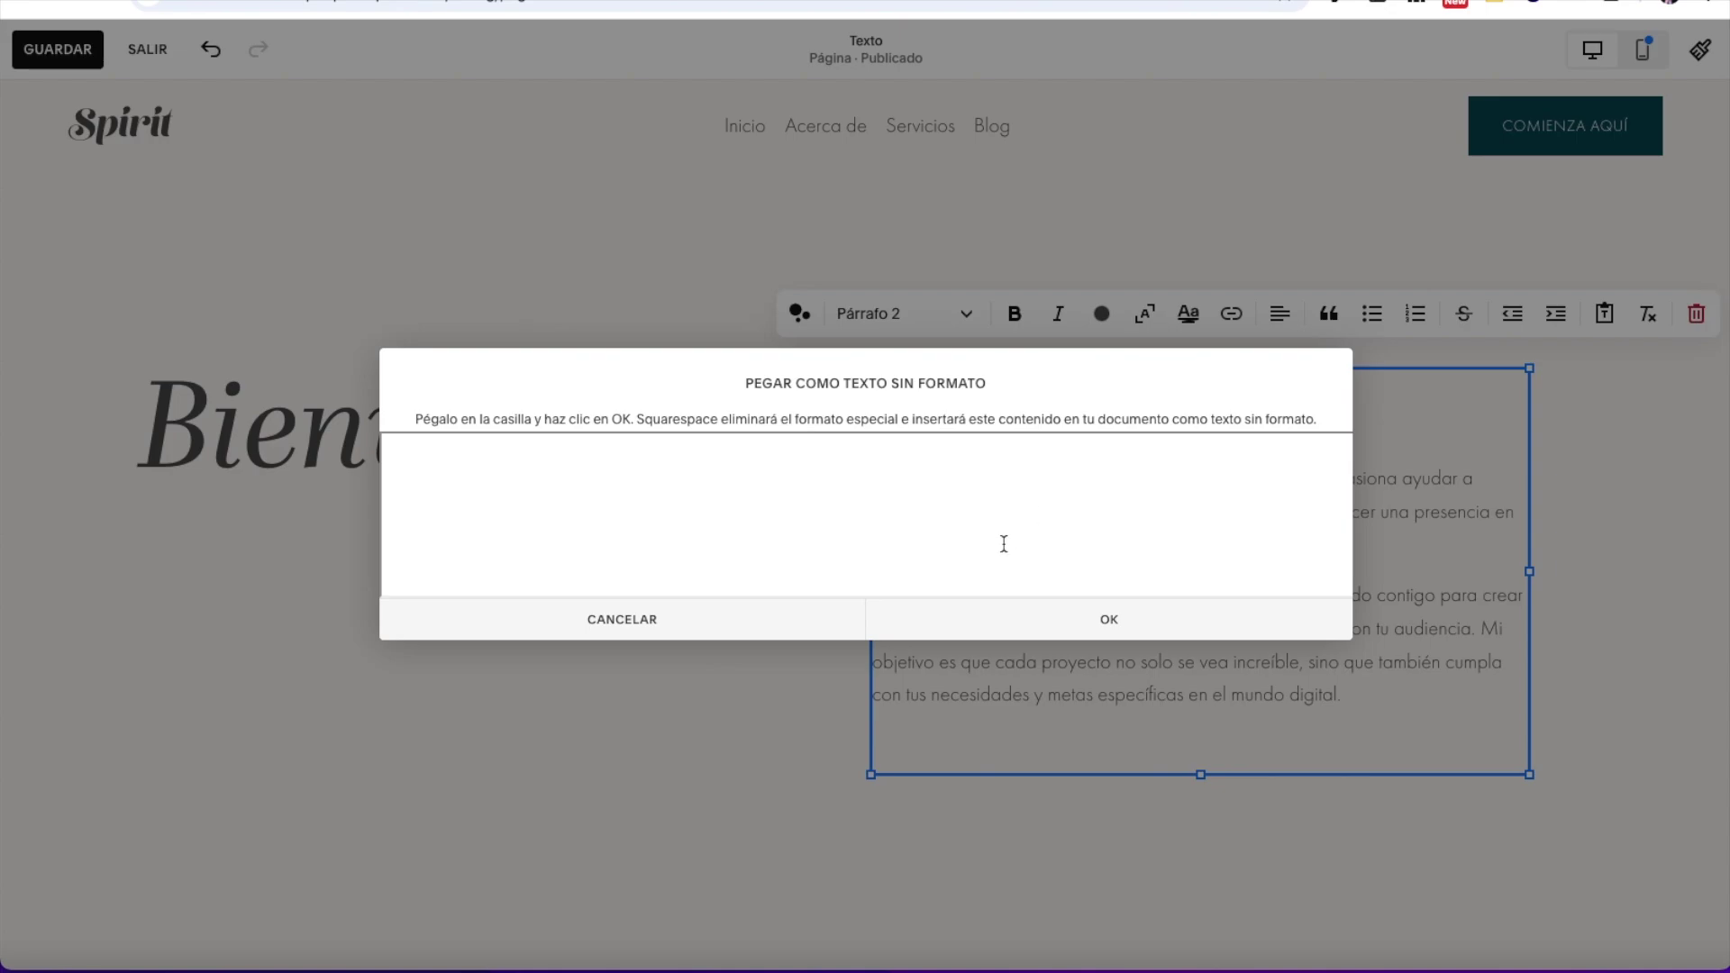
click(1038, 618)
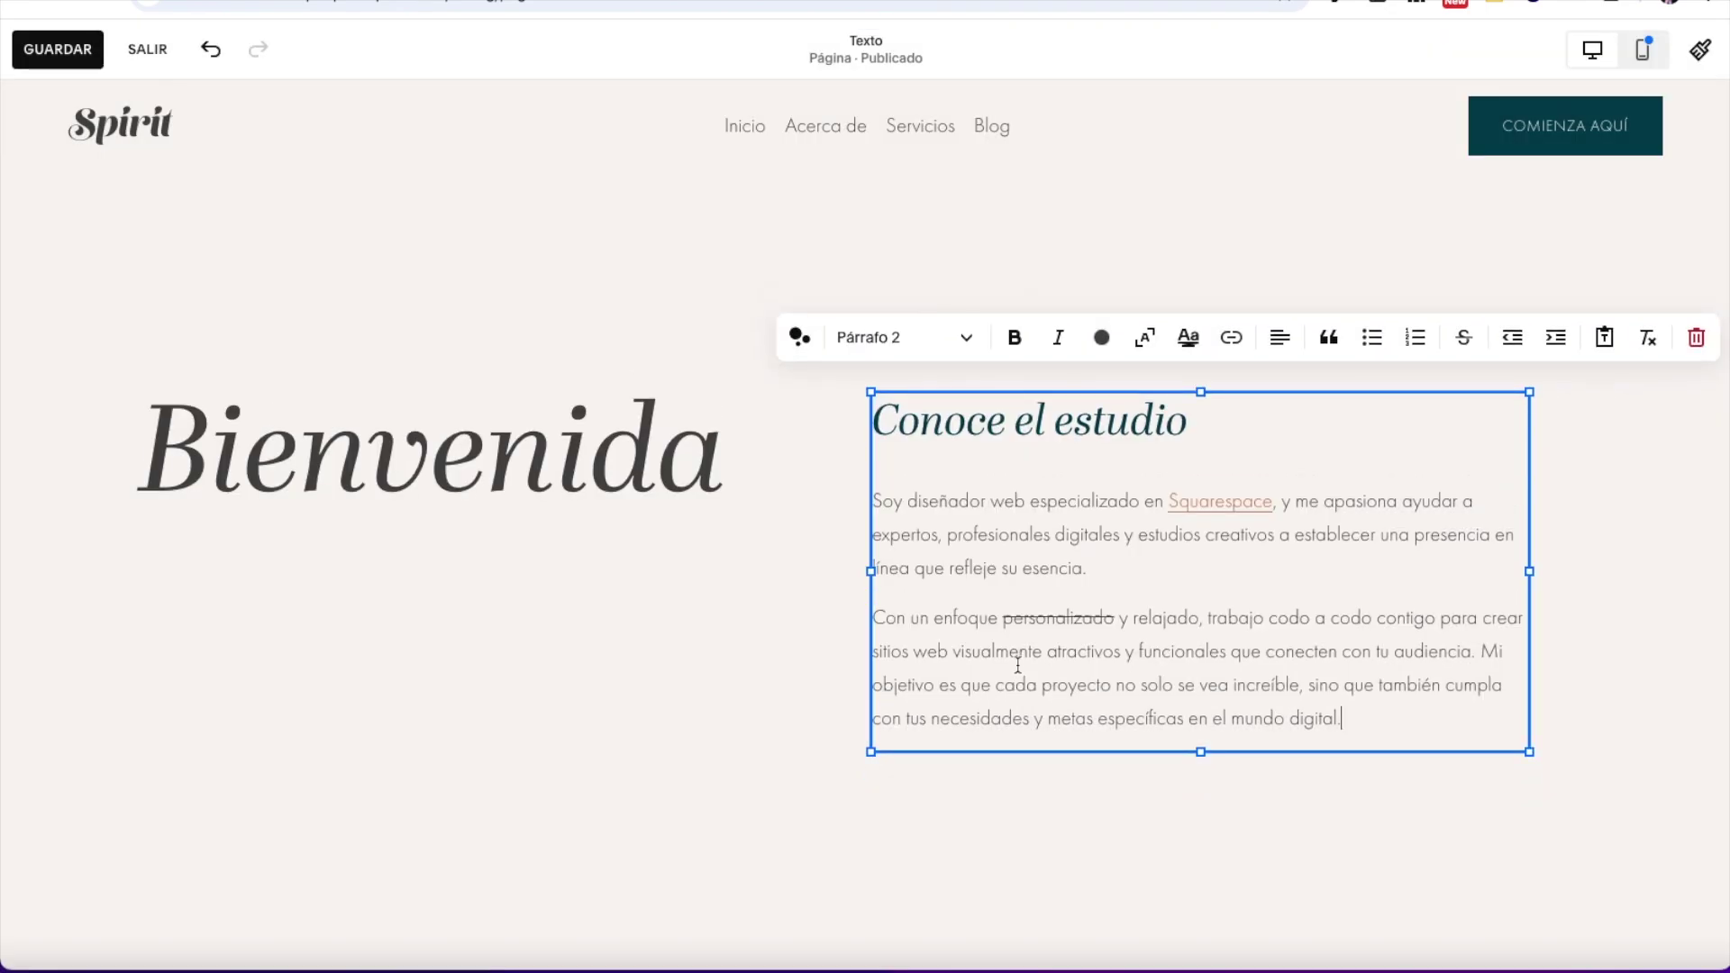
Step: Clear the formatting of all text in the "Conoce el estudio" block and deselect the block
click(1362, 718)
click(1343, 718)
click(1343, 718)
click(902, 439)
key(ctrl+a)
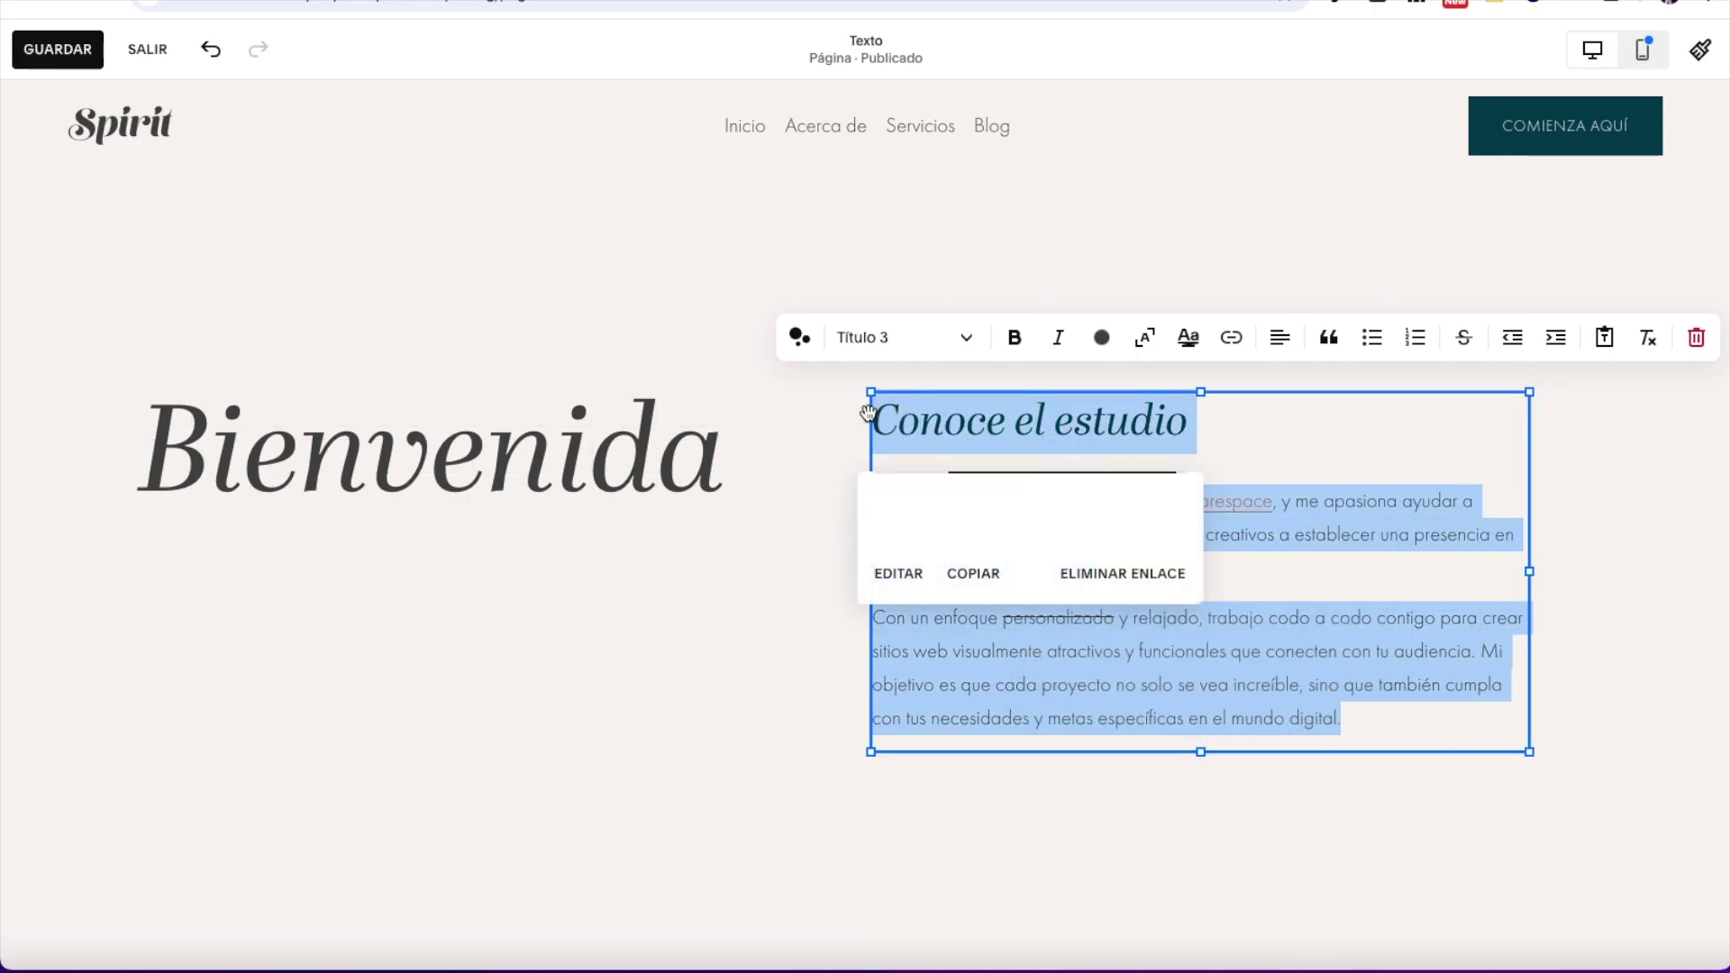
click(1649, 339)
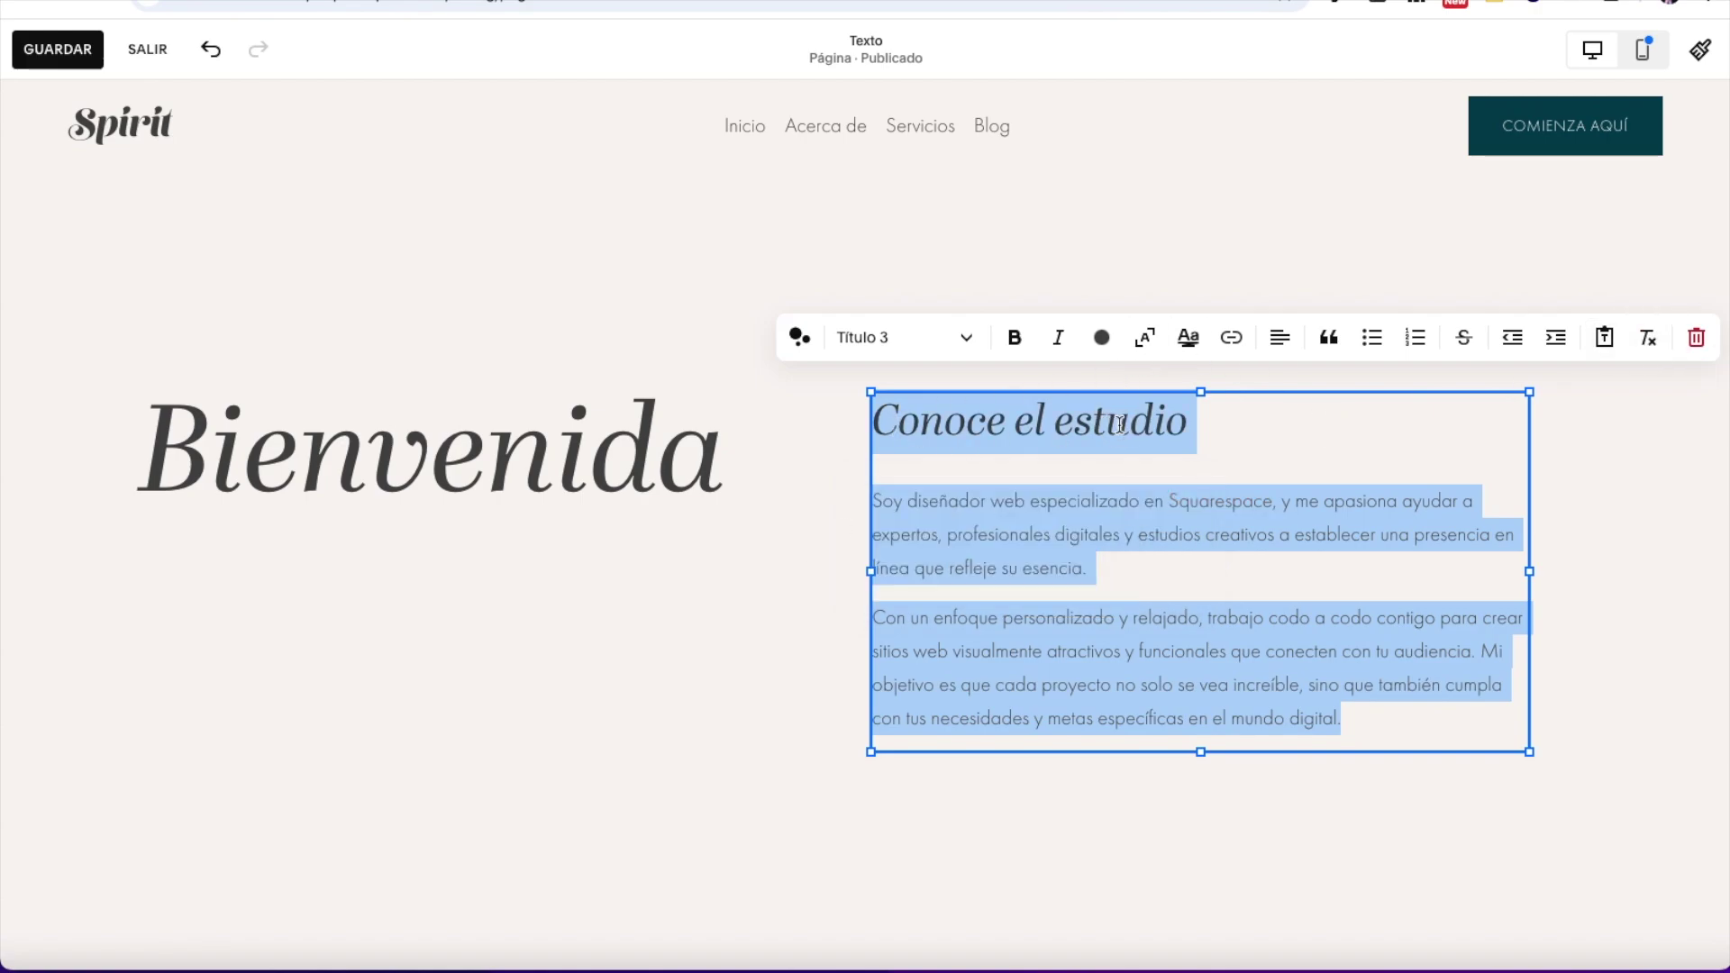
click(1652, 451)
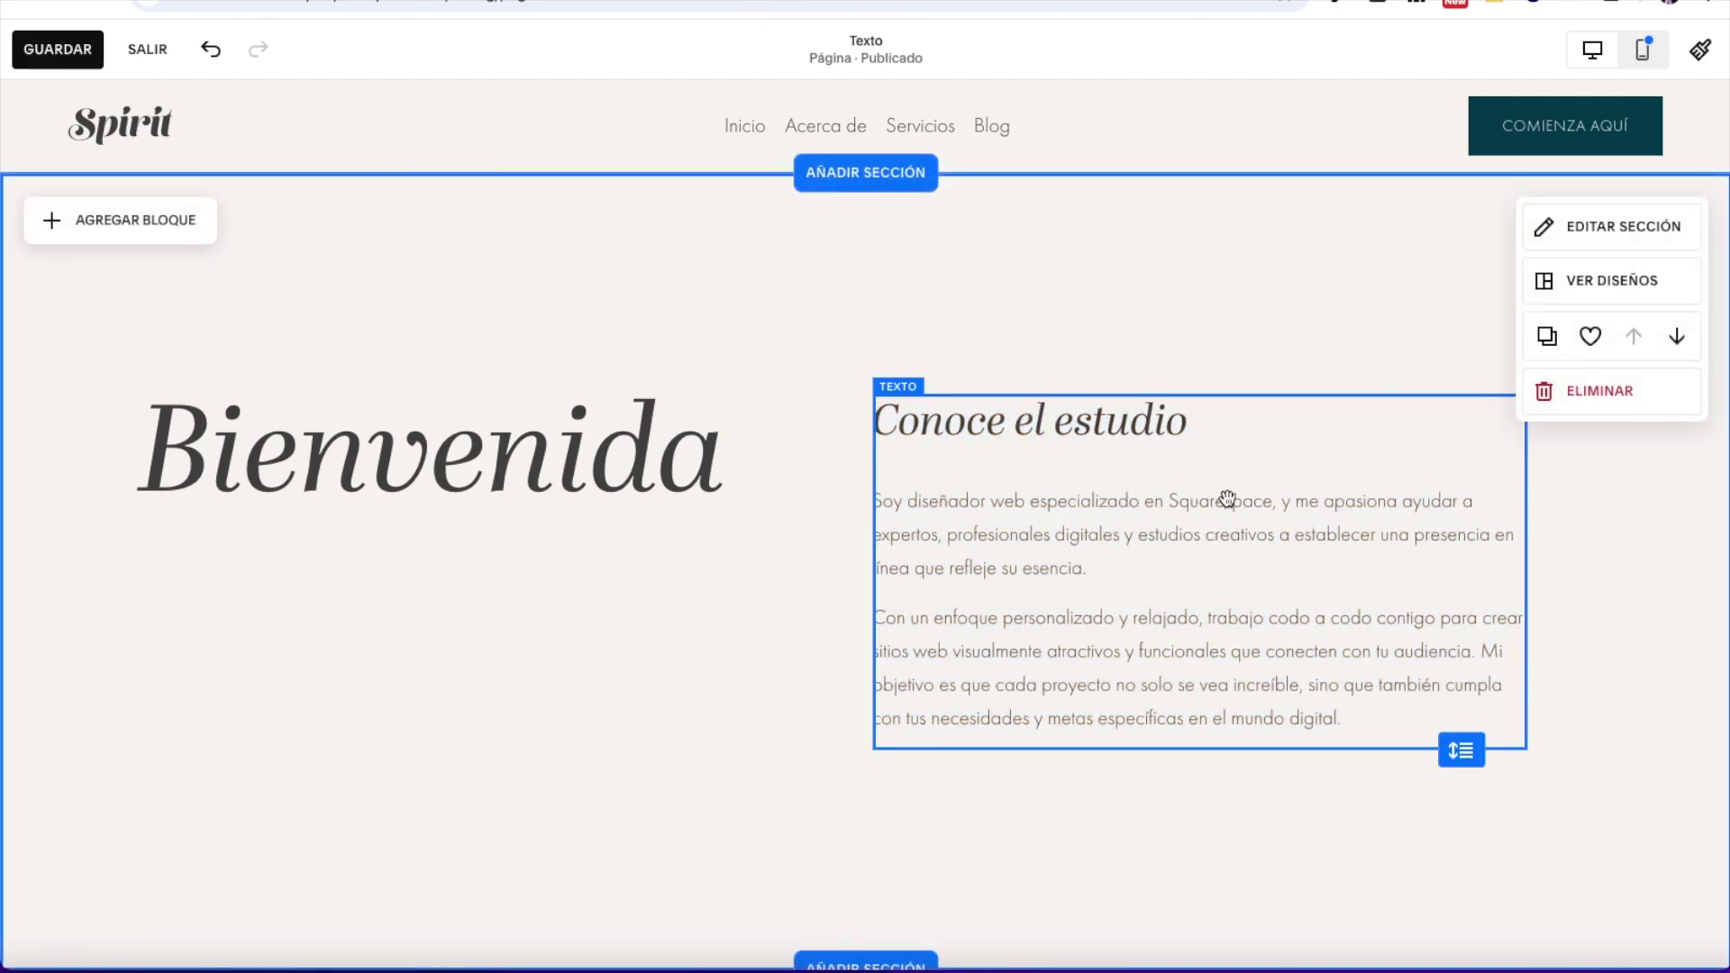
Step: Delete the "Conoce el estudio" text block from within text editing and undo the deletion
click(1288, 525)
key(ctrl+a)
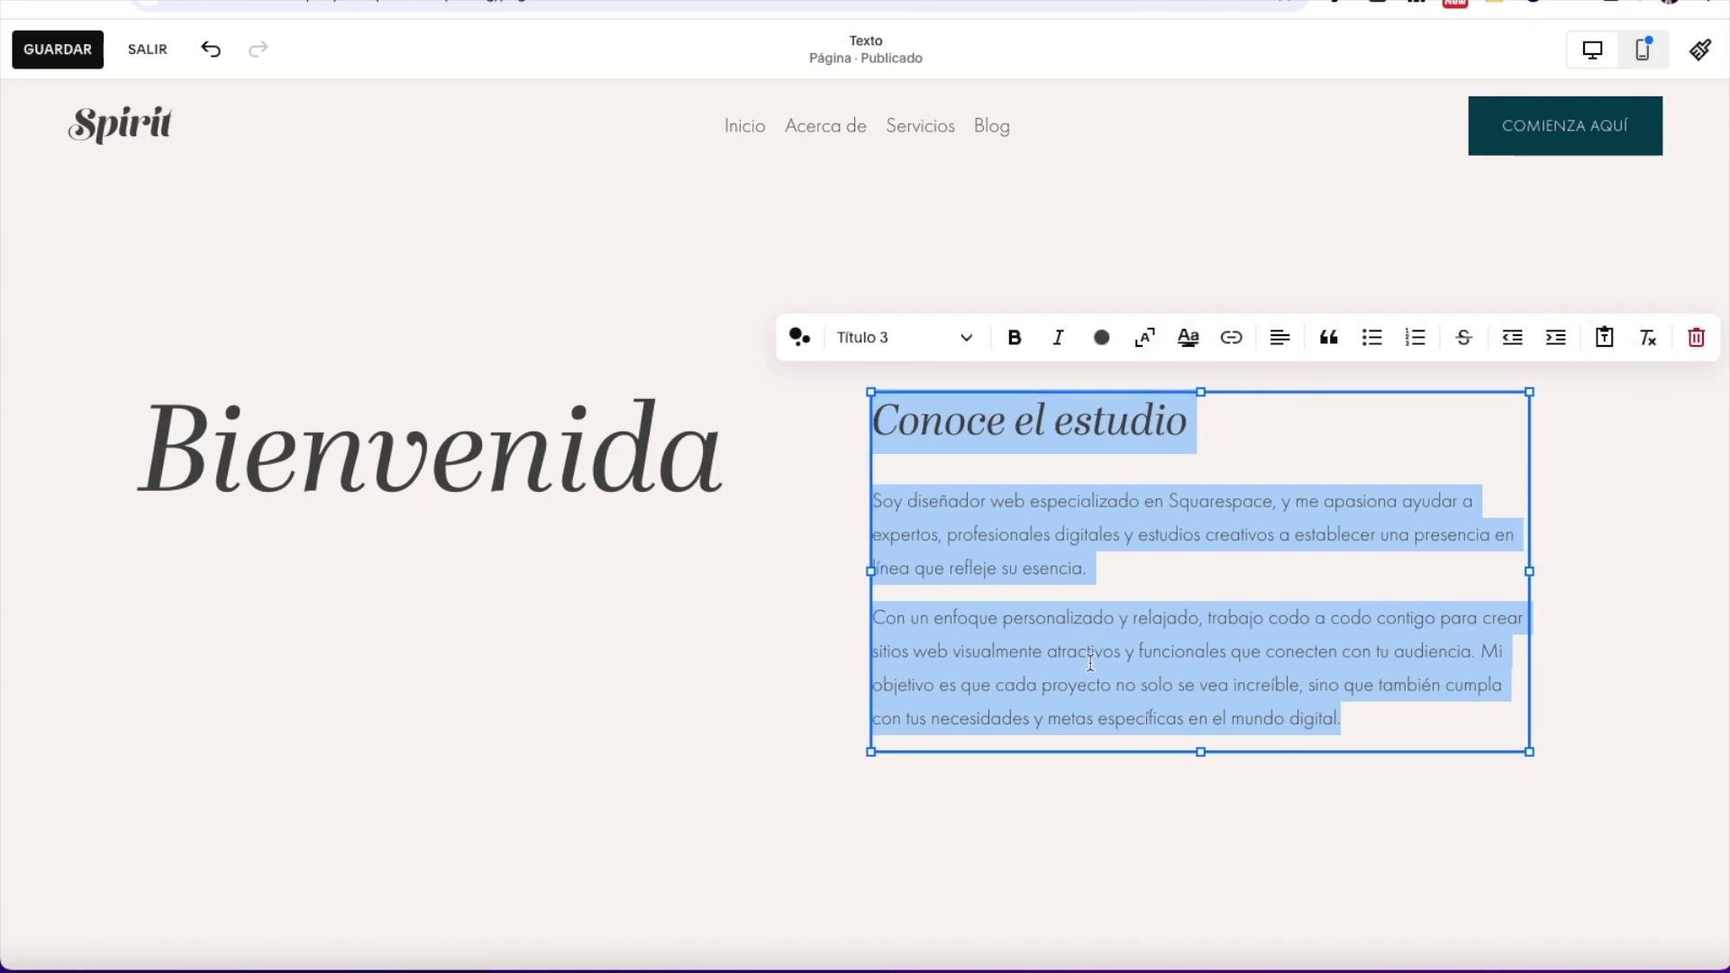
click(1030, 703)
triple_click(1076, 619)
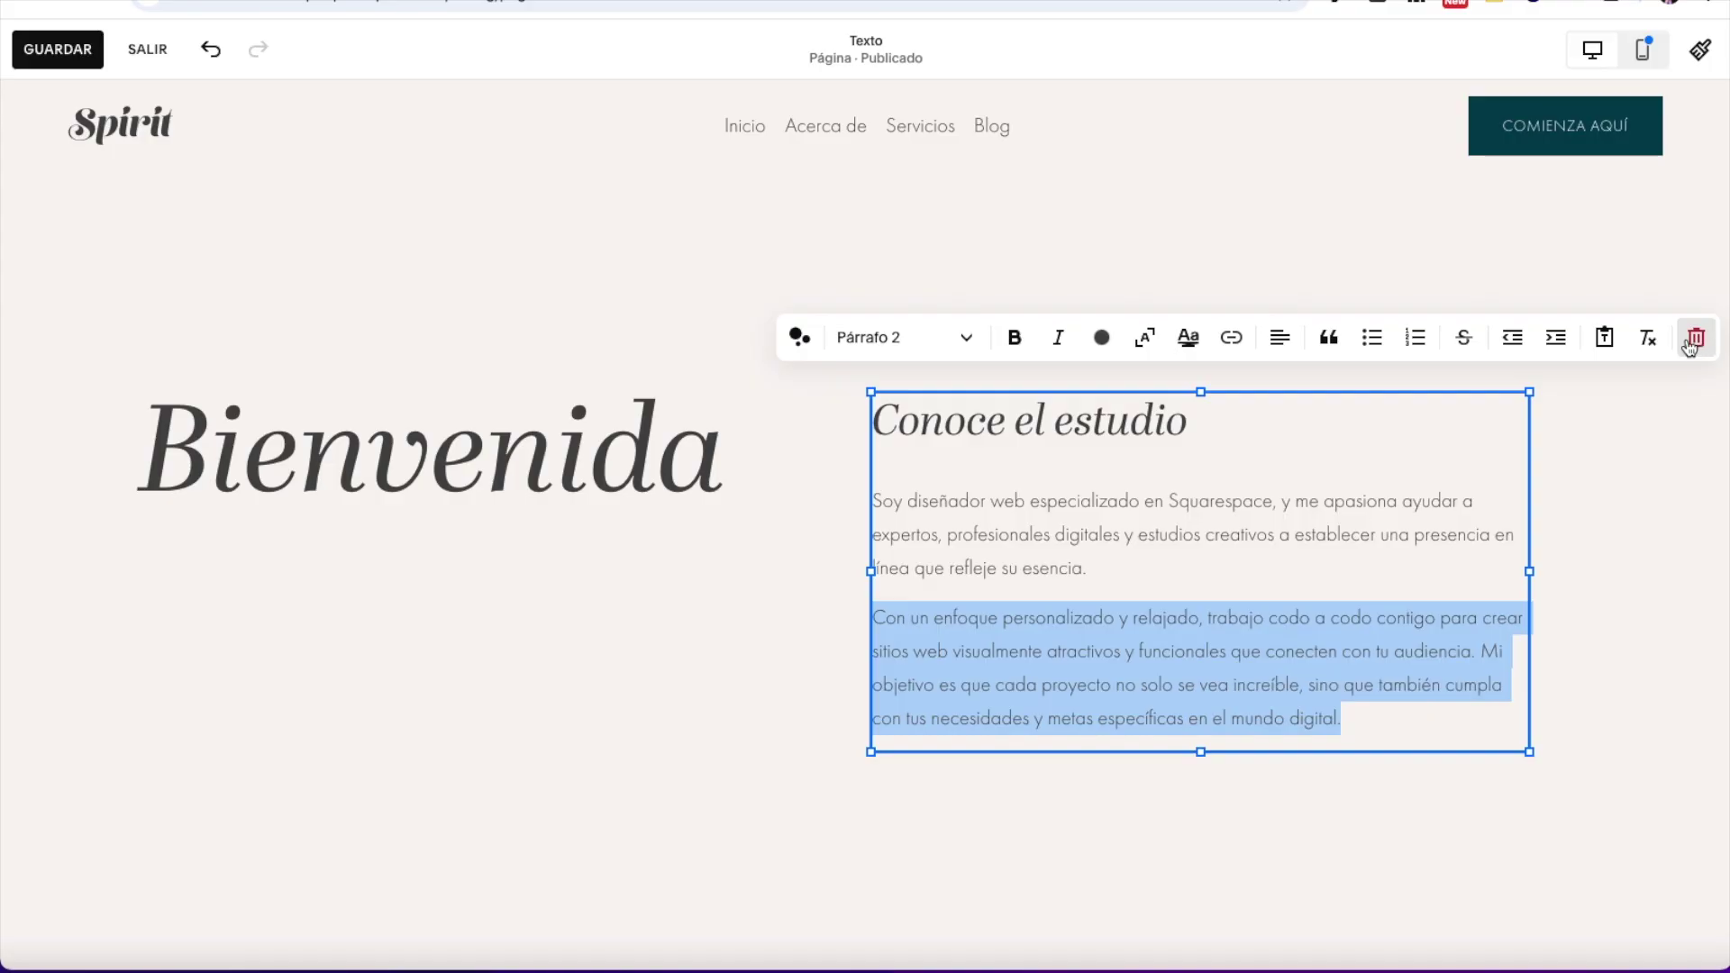
click(1696, 339)
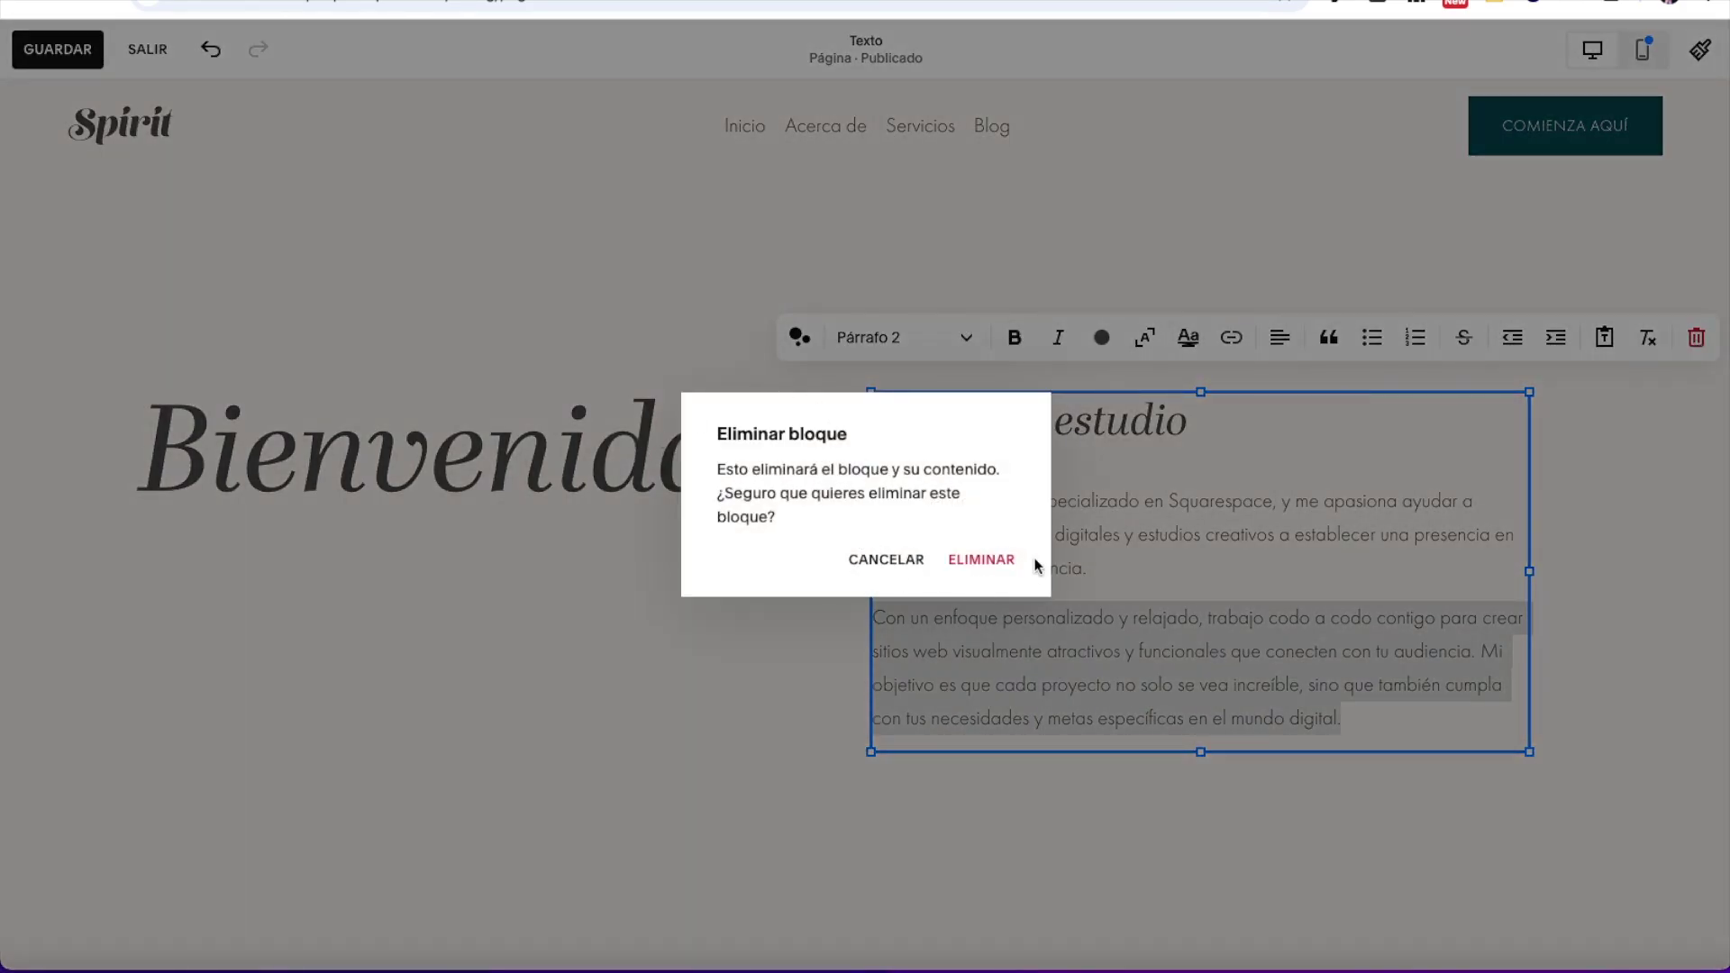
click(982, 560)
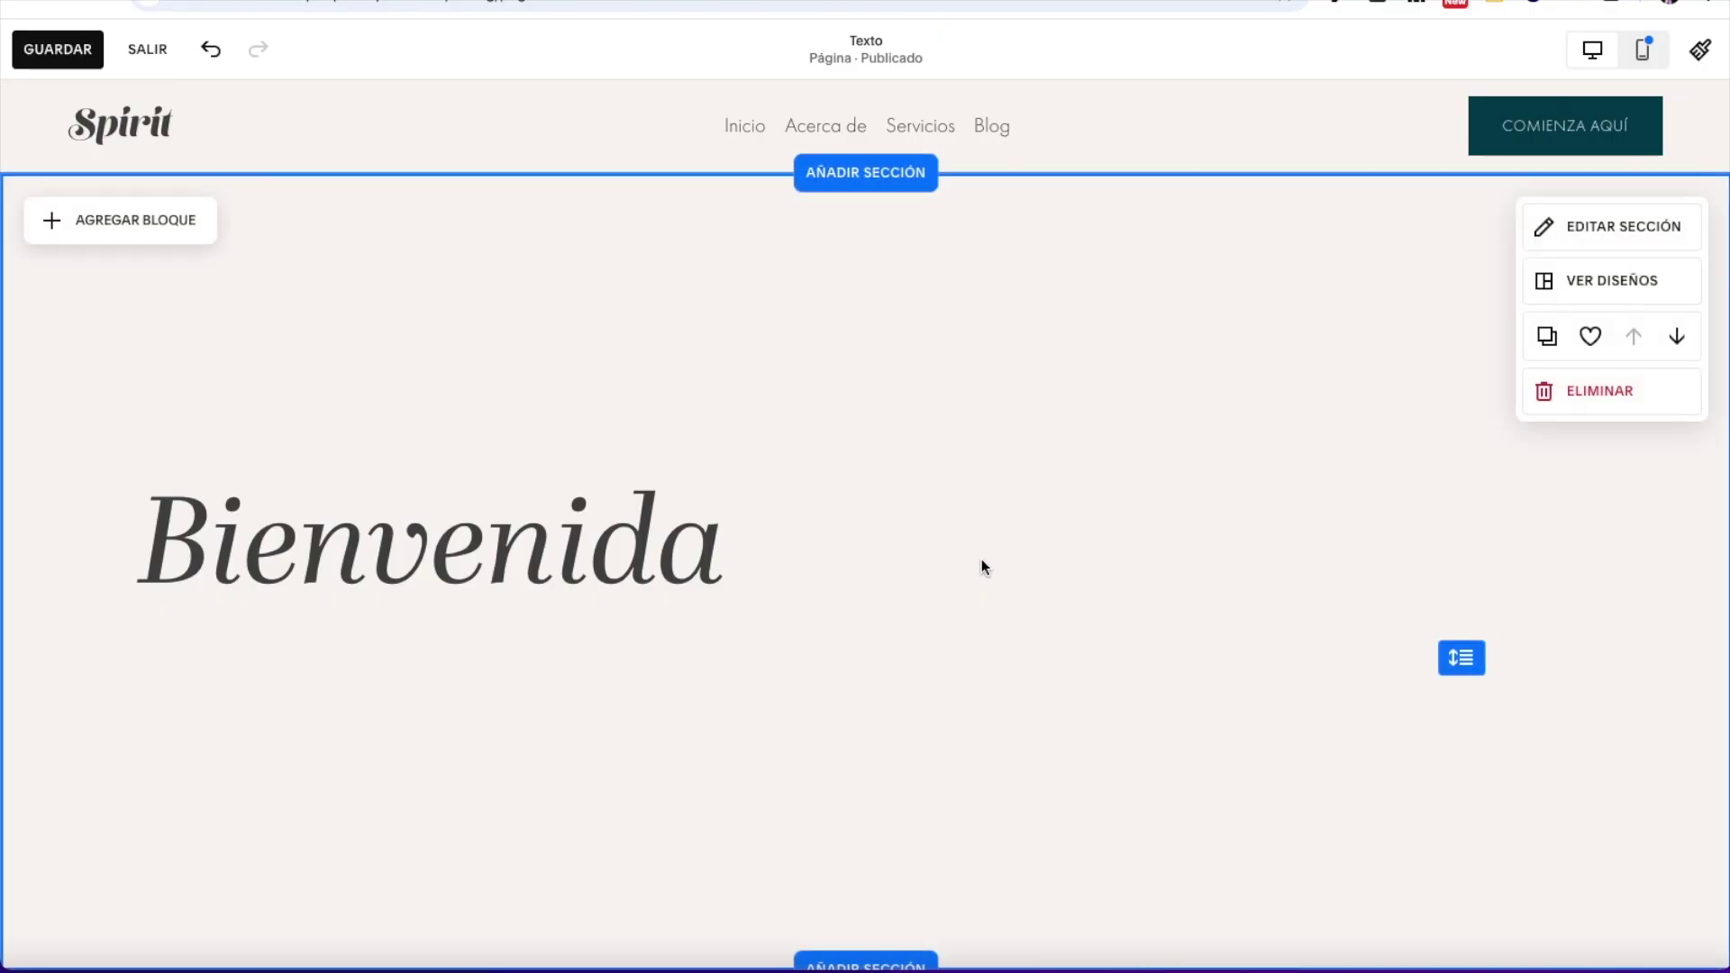
click(213, 62)
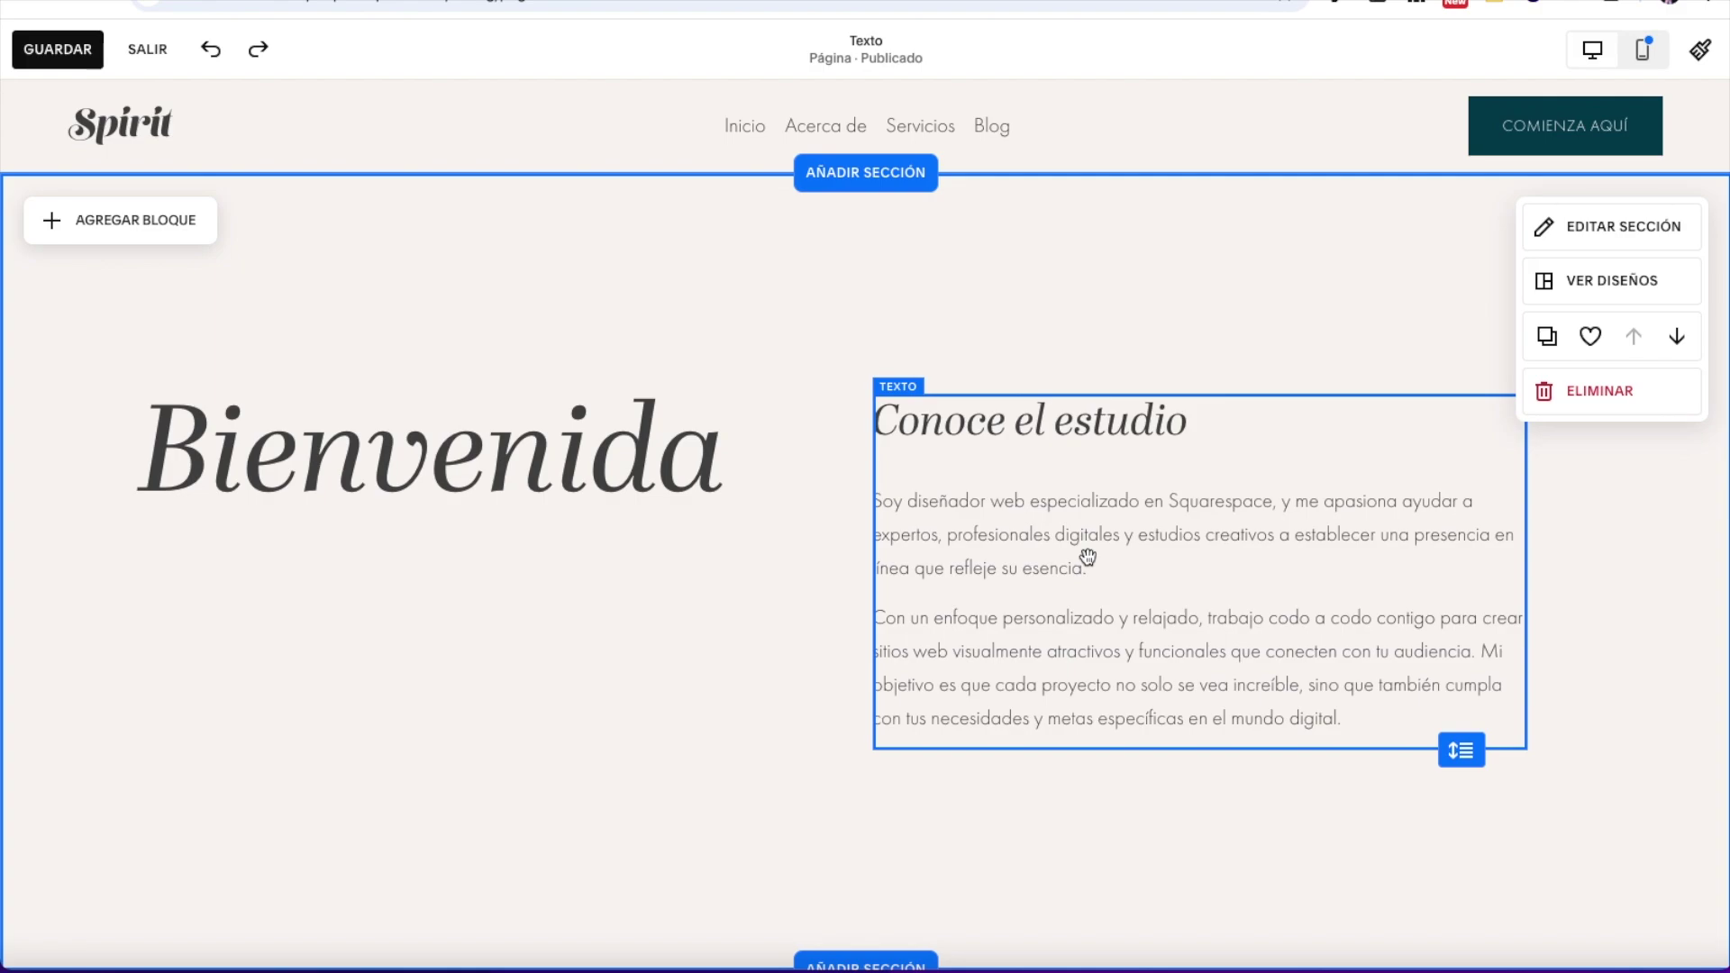
Step: Delete the "Conoce el estudio" block and place a new text block beside the "Bienvenida" heading
click(1162, 403)
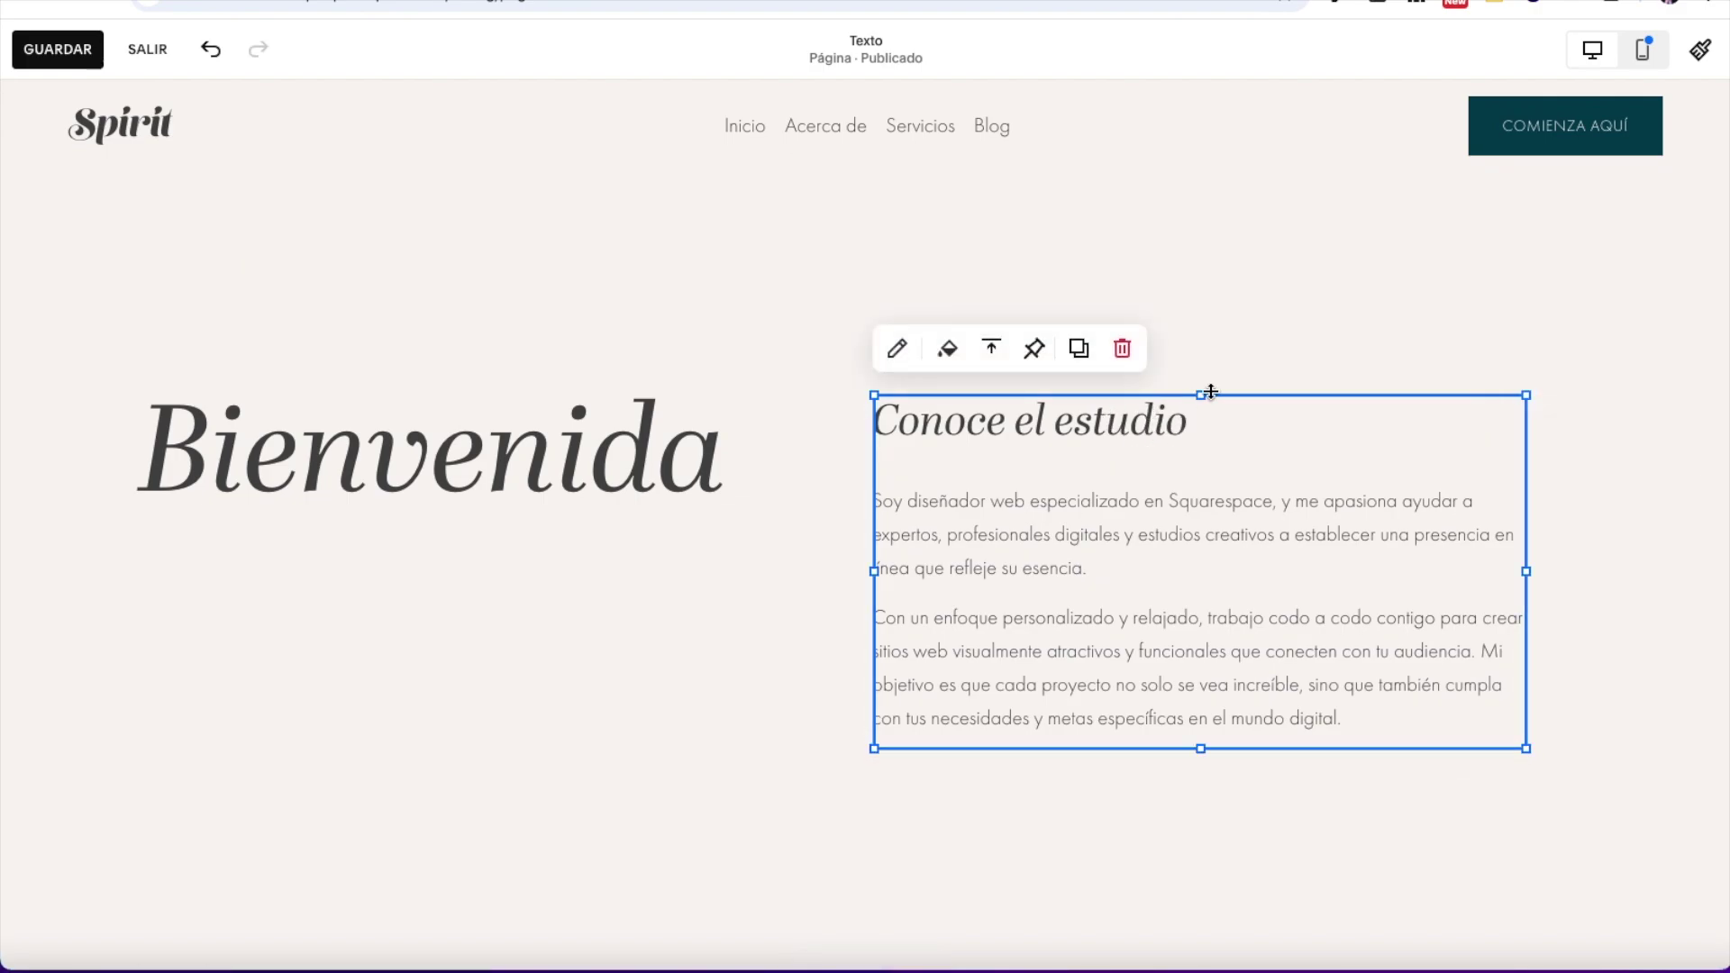
click(1126, 349)
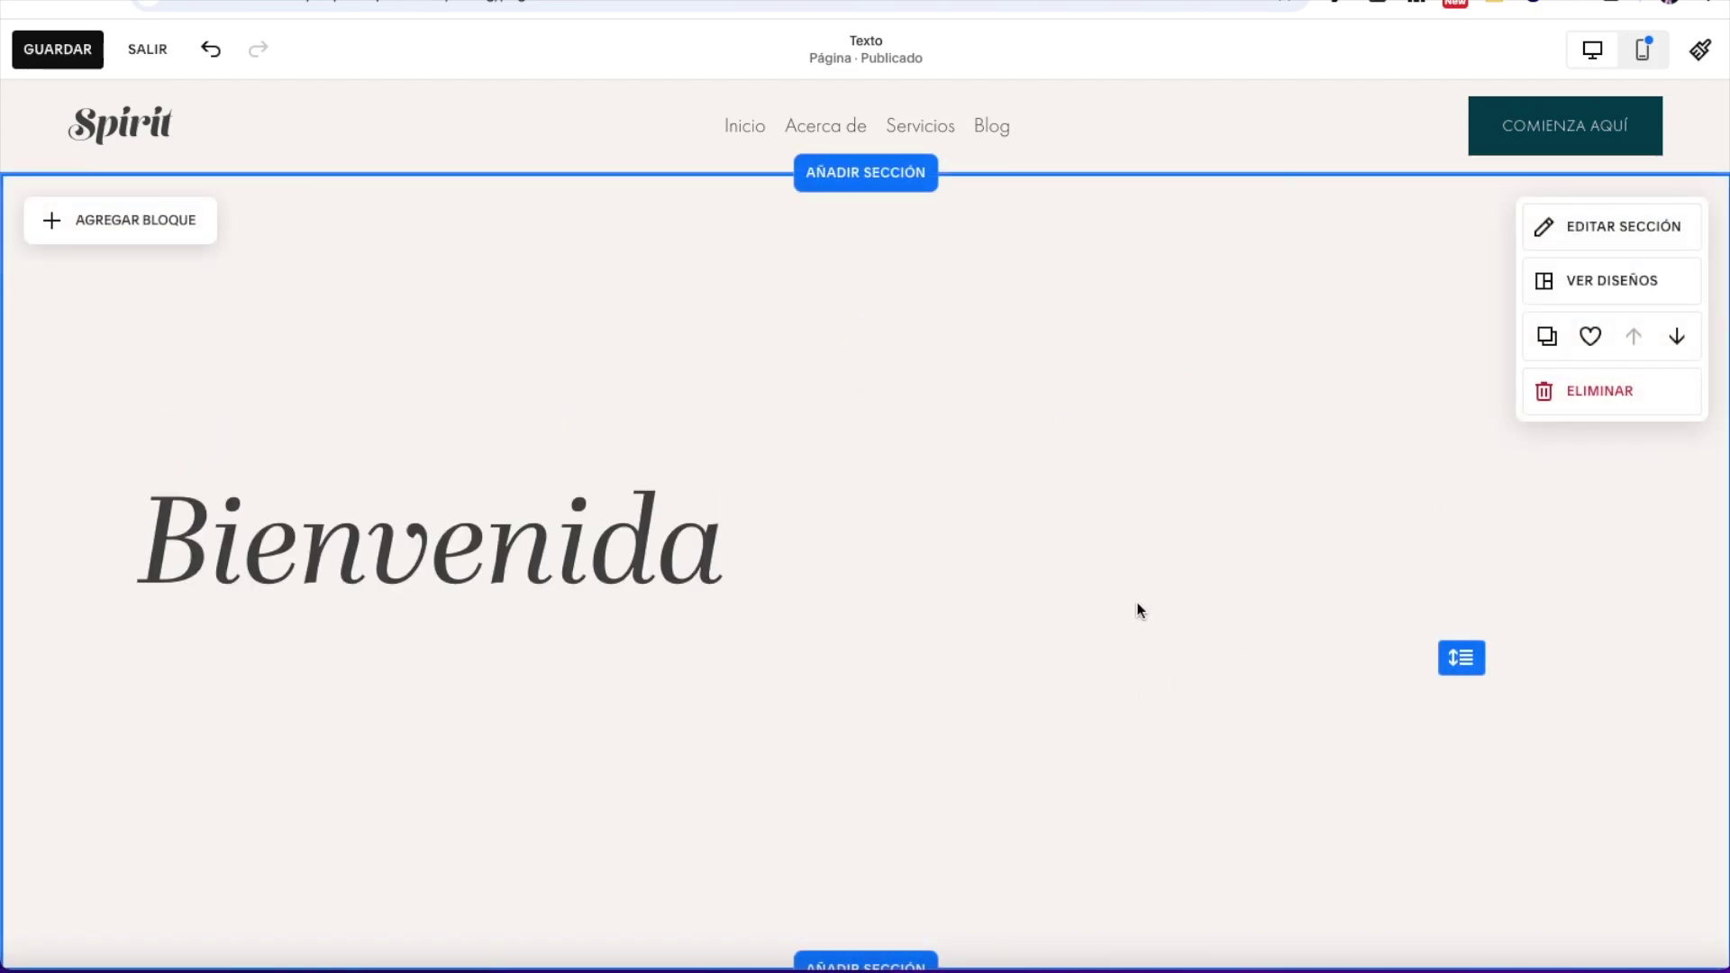
click(178, 222)
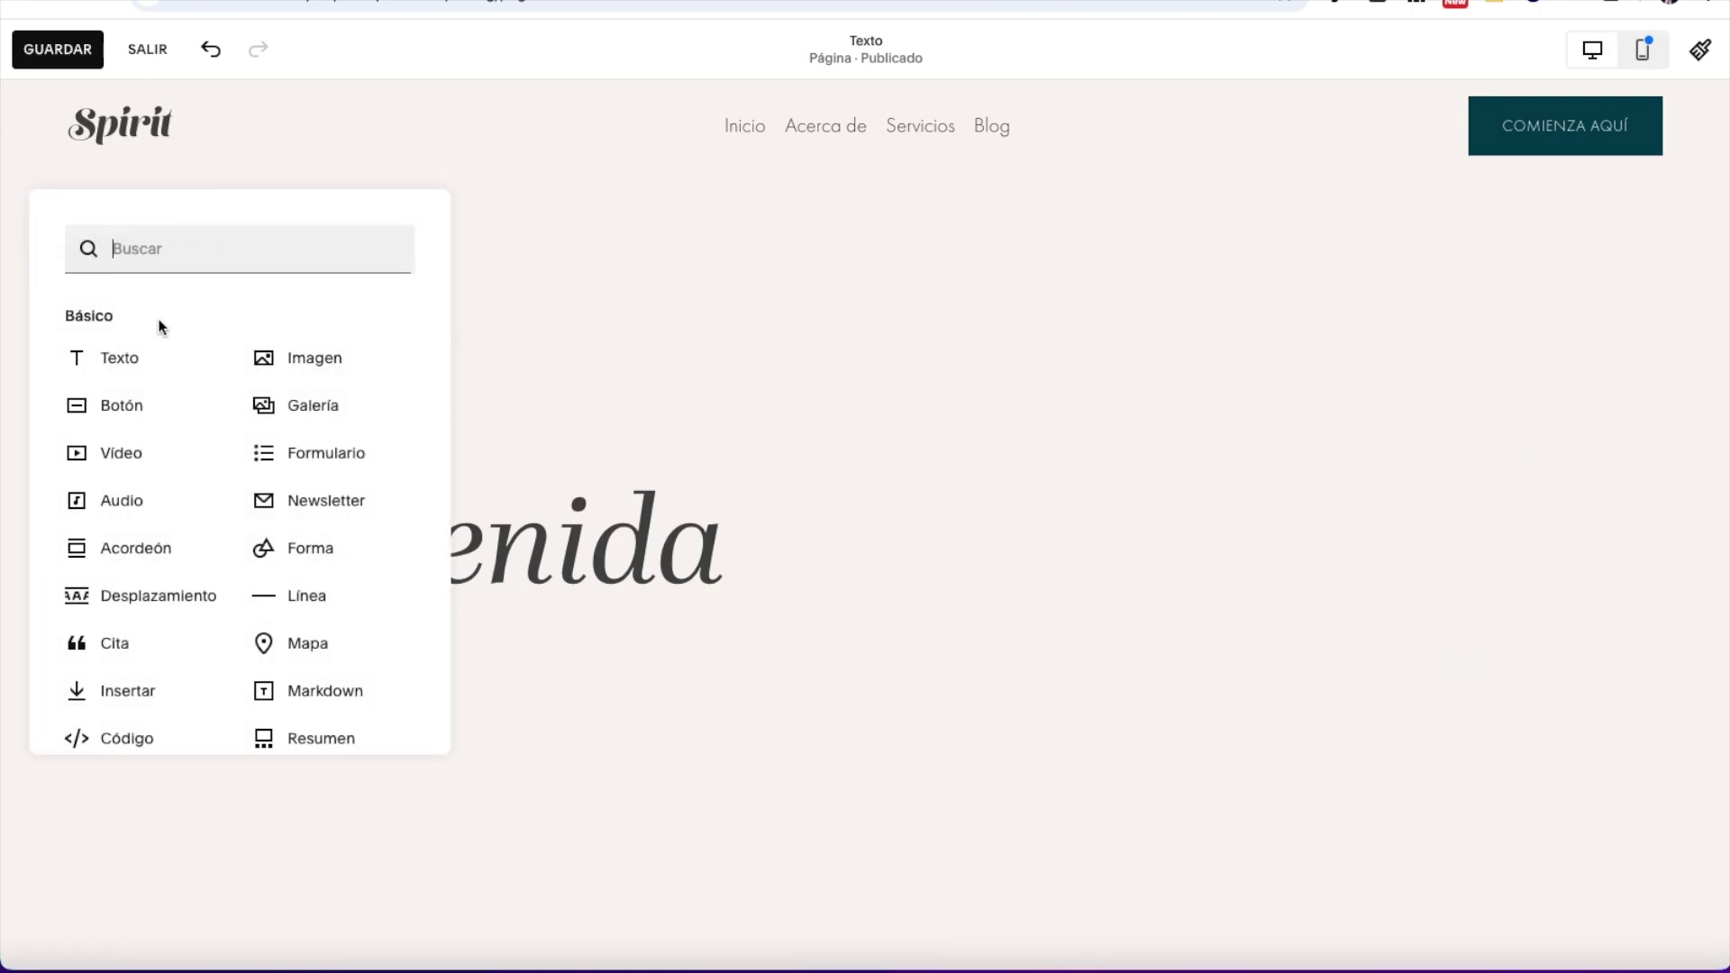
click(135, 375)
drag(111, 515, 907, 451)
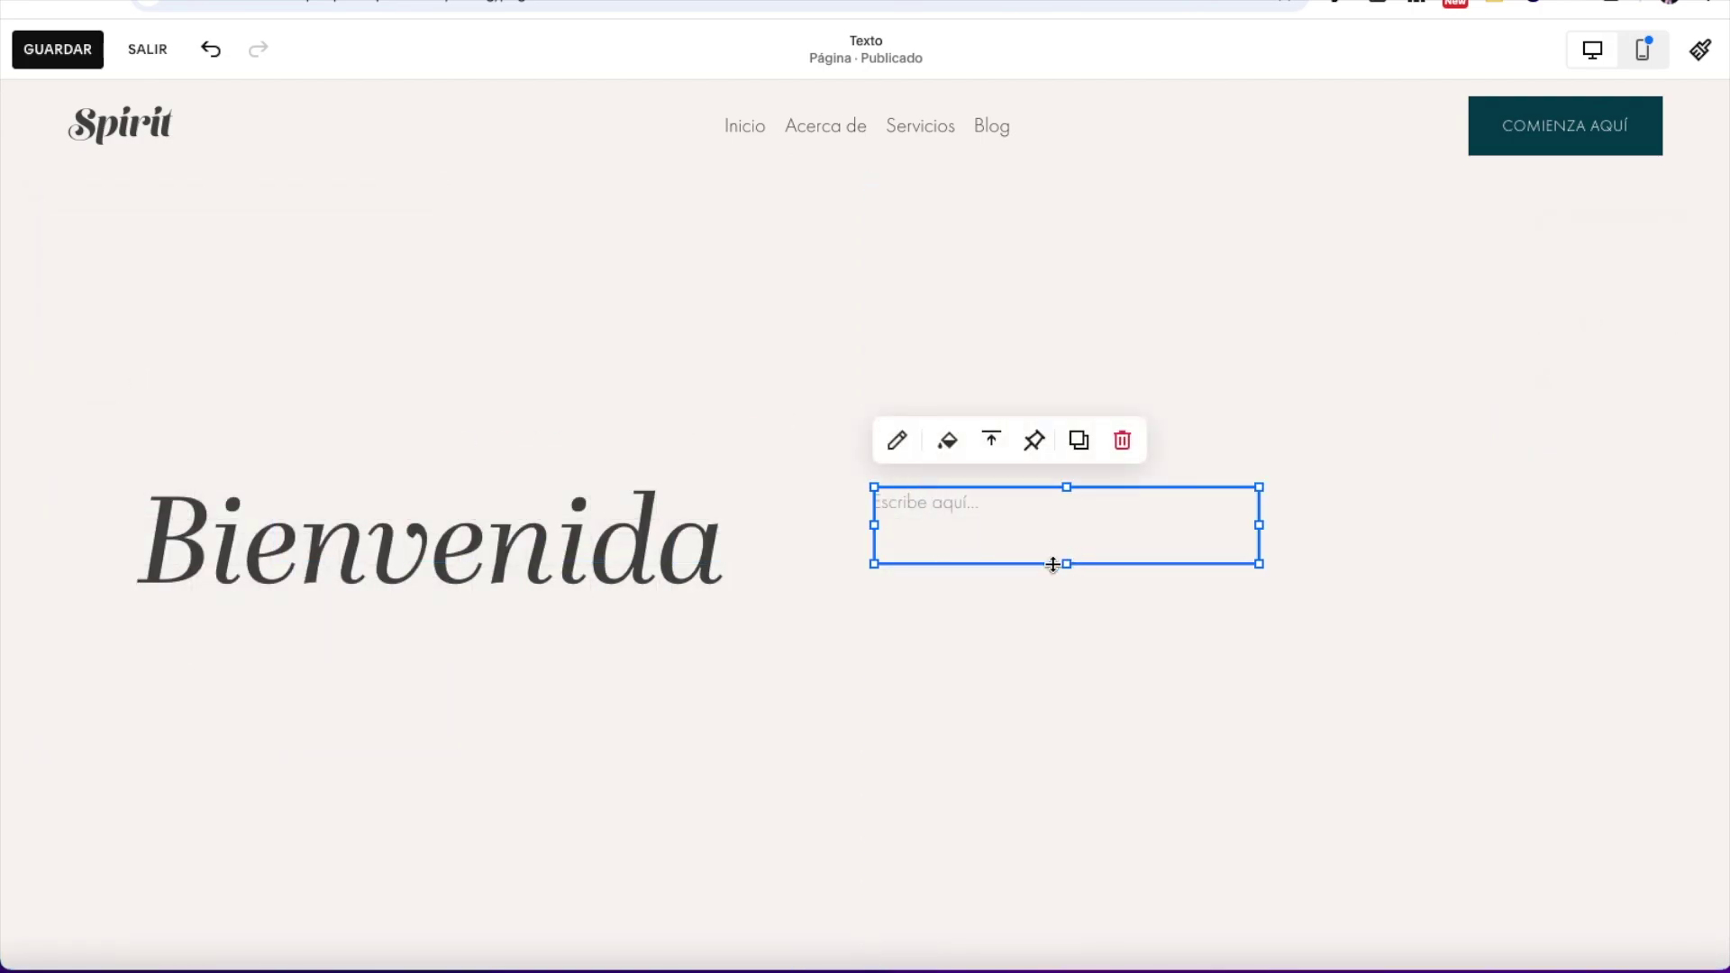
Step: Enlarge the empty text block and move it to overlap "Bienvenida", undoing everything back to the original "Conoce el estudio" block
drag(1260, 524, 1595, 503)
drag(1235, 564, 1225, 695)
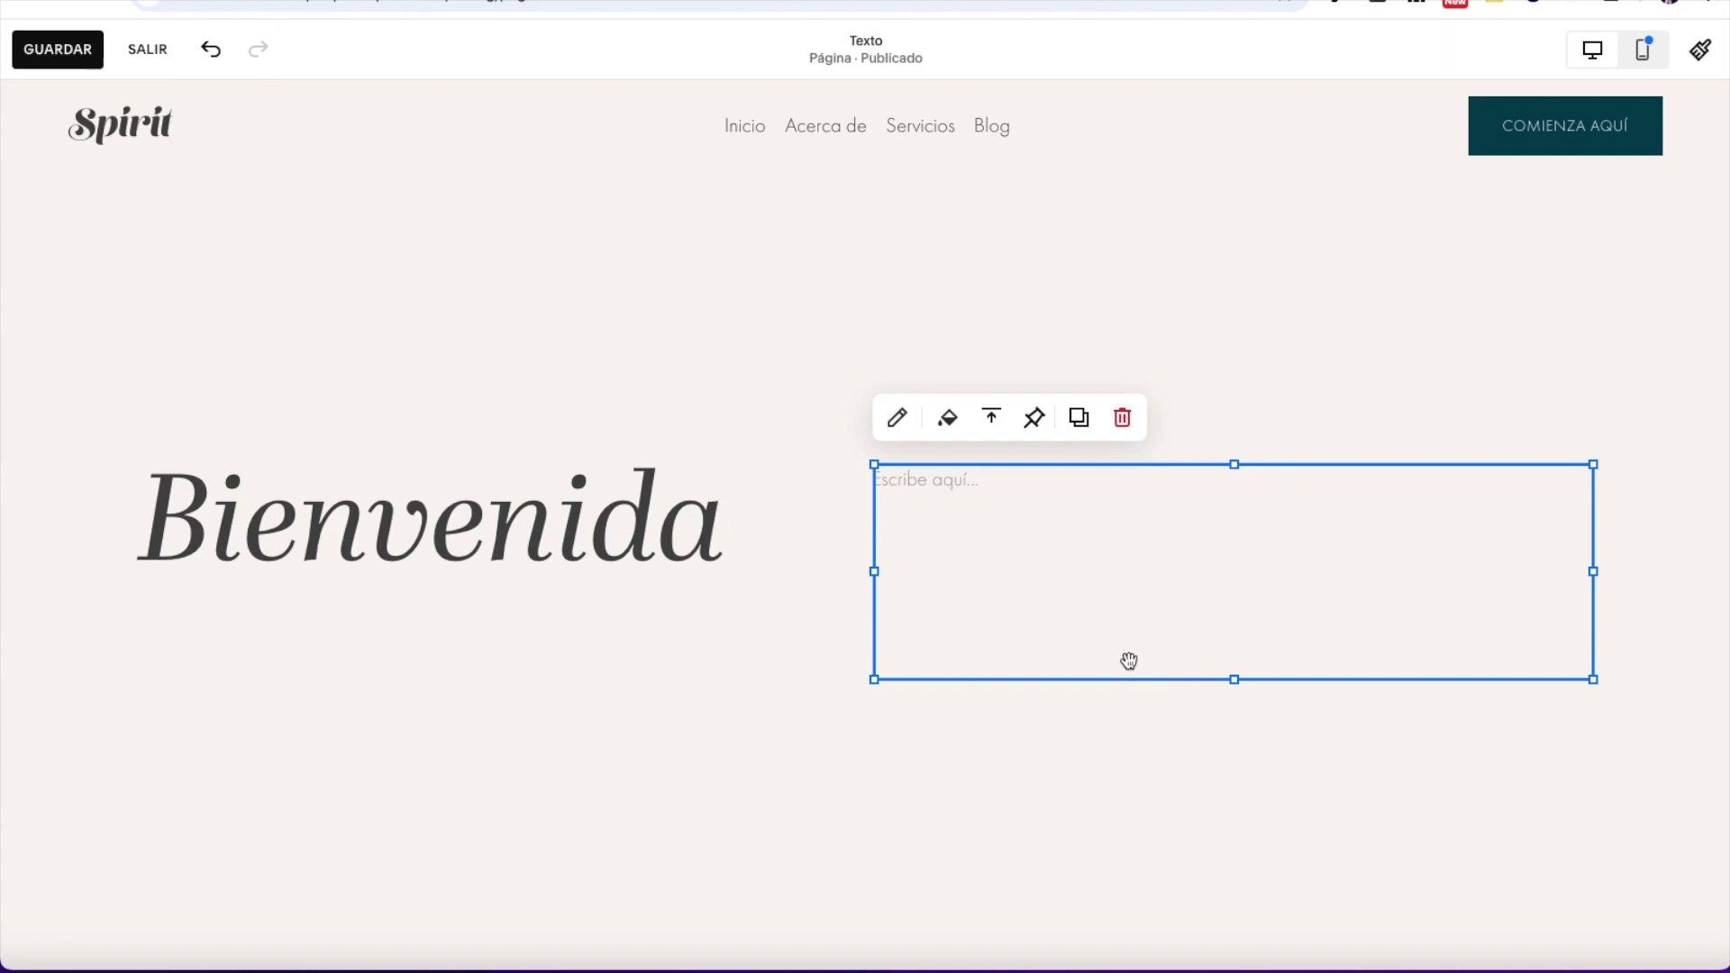
drag(1008, 568, 757, 617)
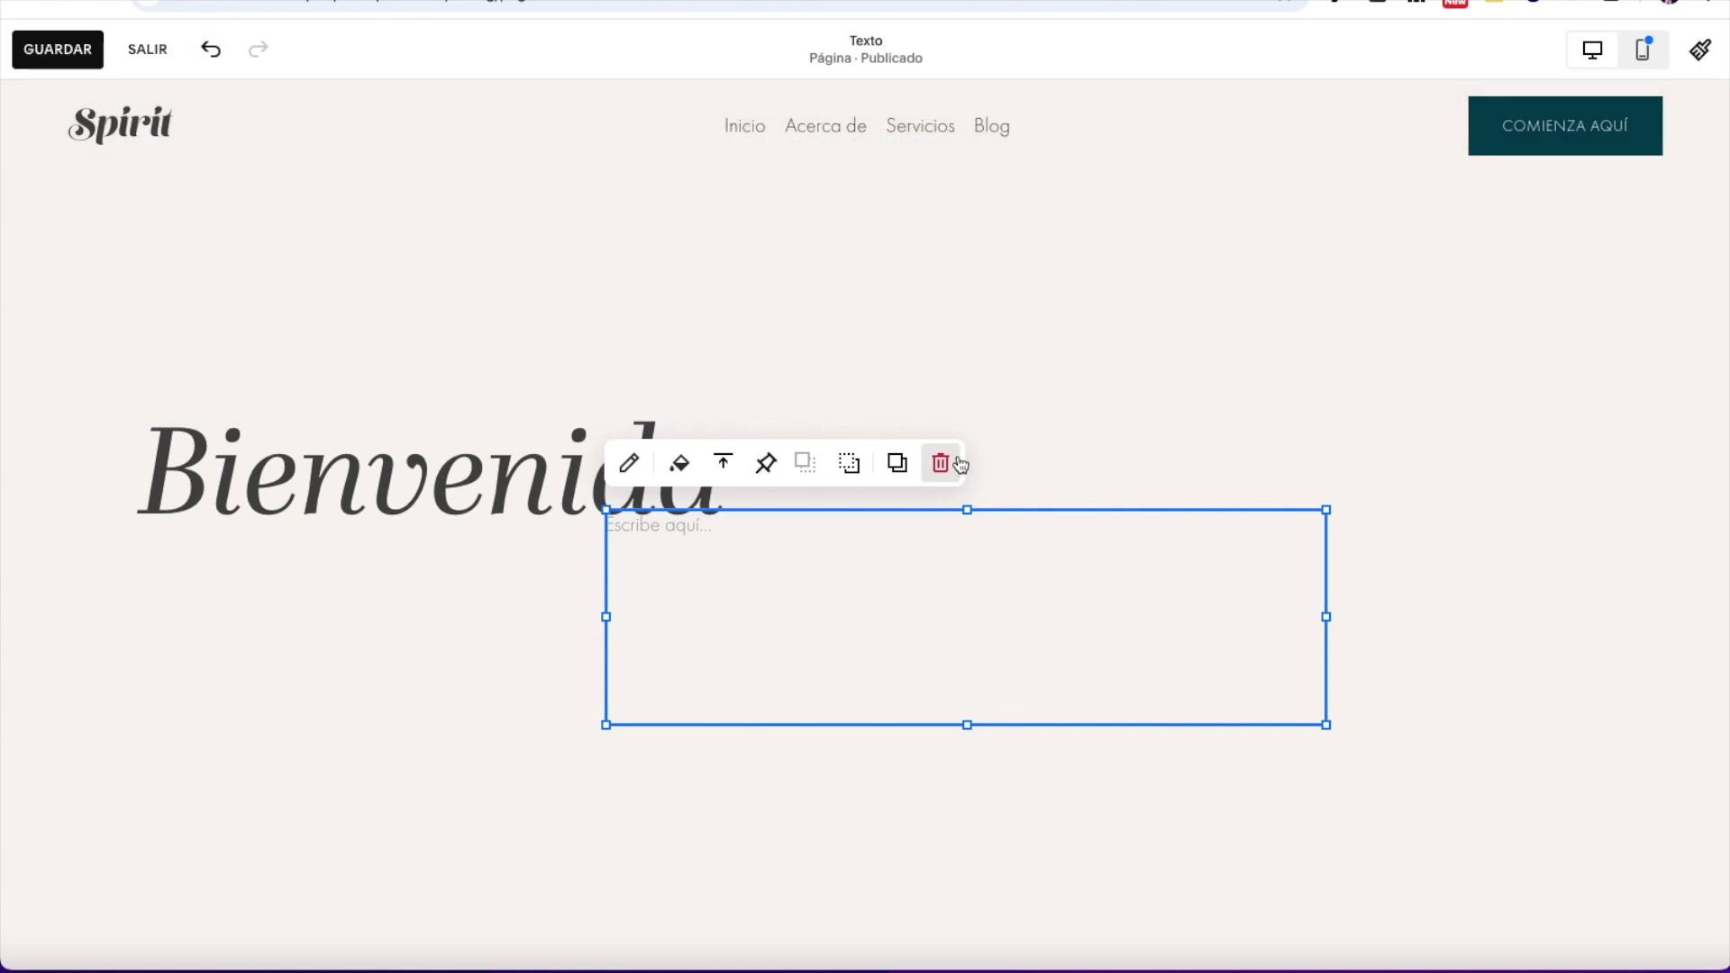
click(209, 50)
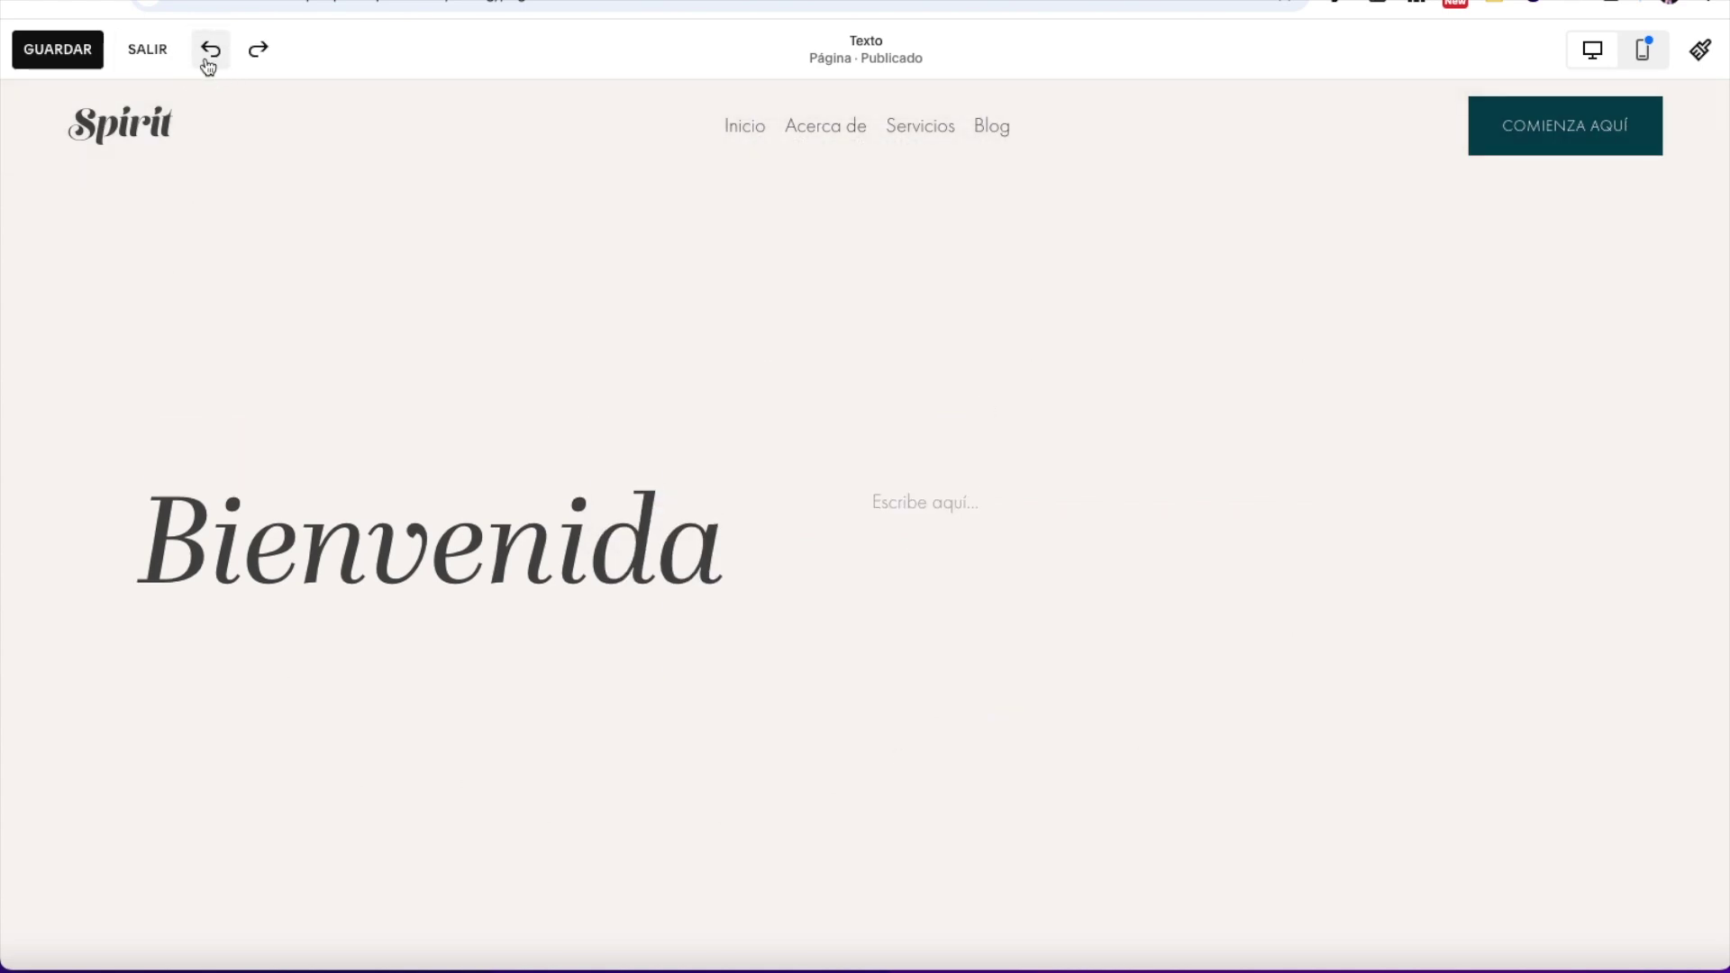
Step: Replace both paragraphs under "Conoce el estudio" with the text "ghjcgkcku" and undo the replacement
triple_click(1167, 654)
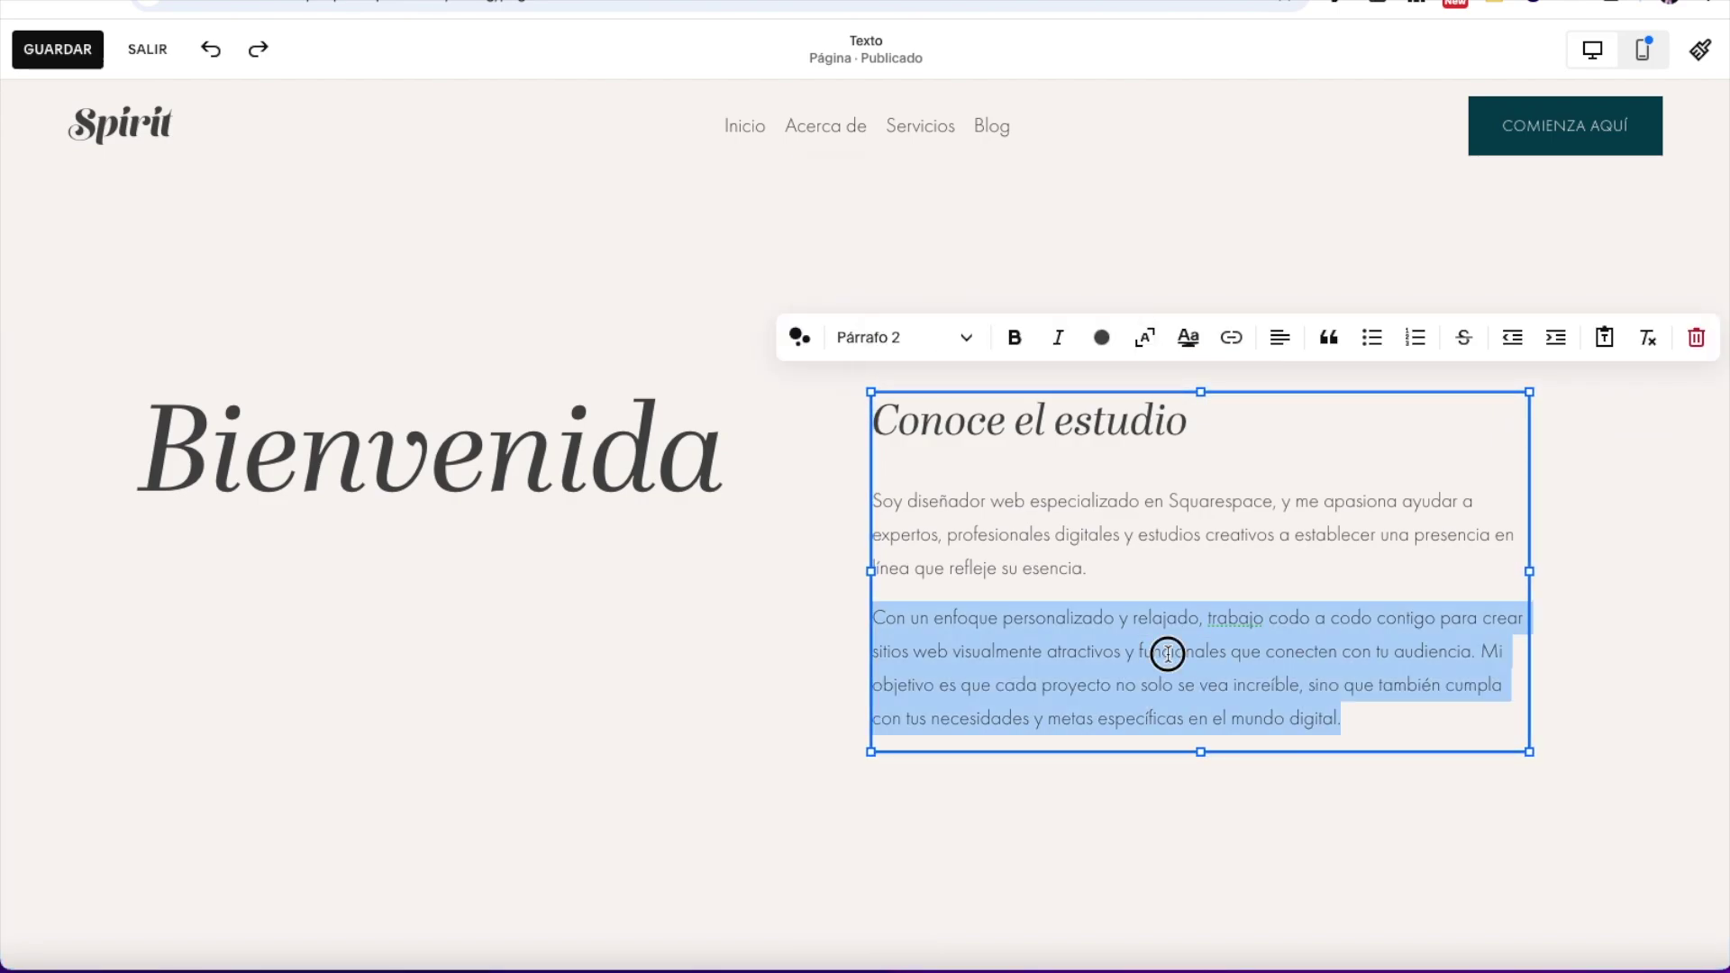
key(BackSpace)
triple_click(1060, 547)
key(BackSpace)
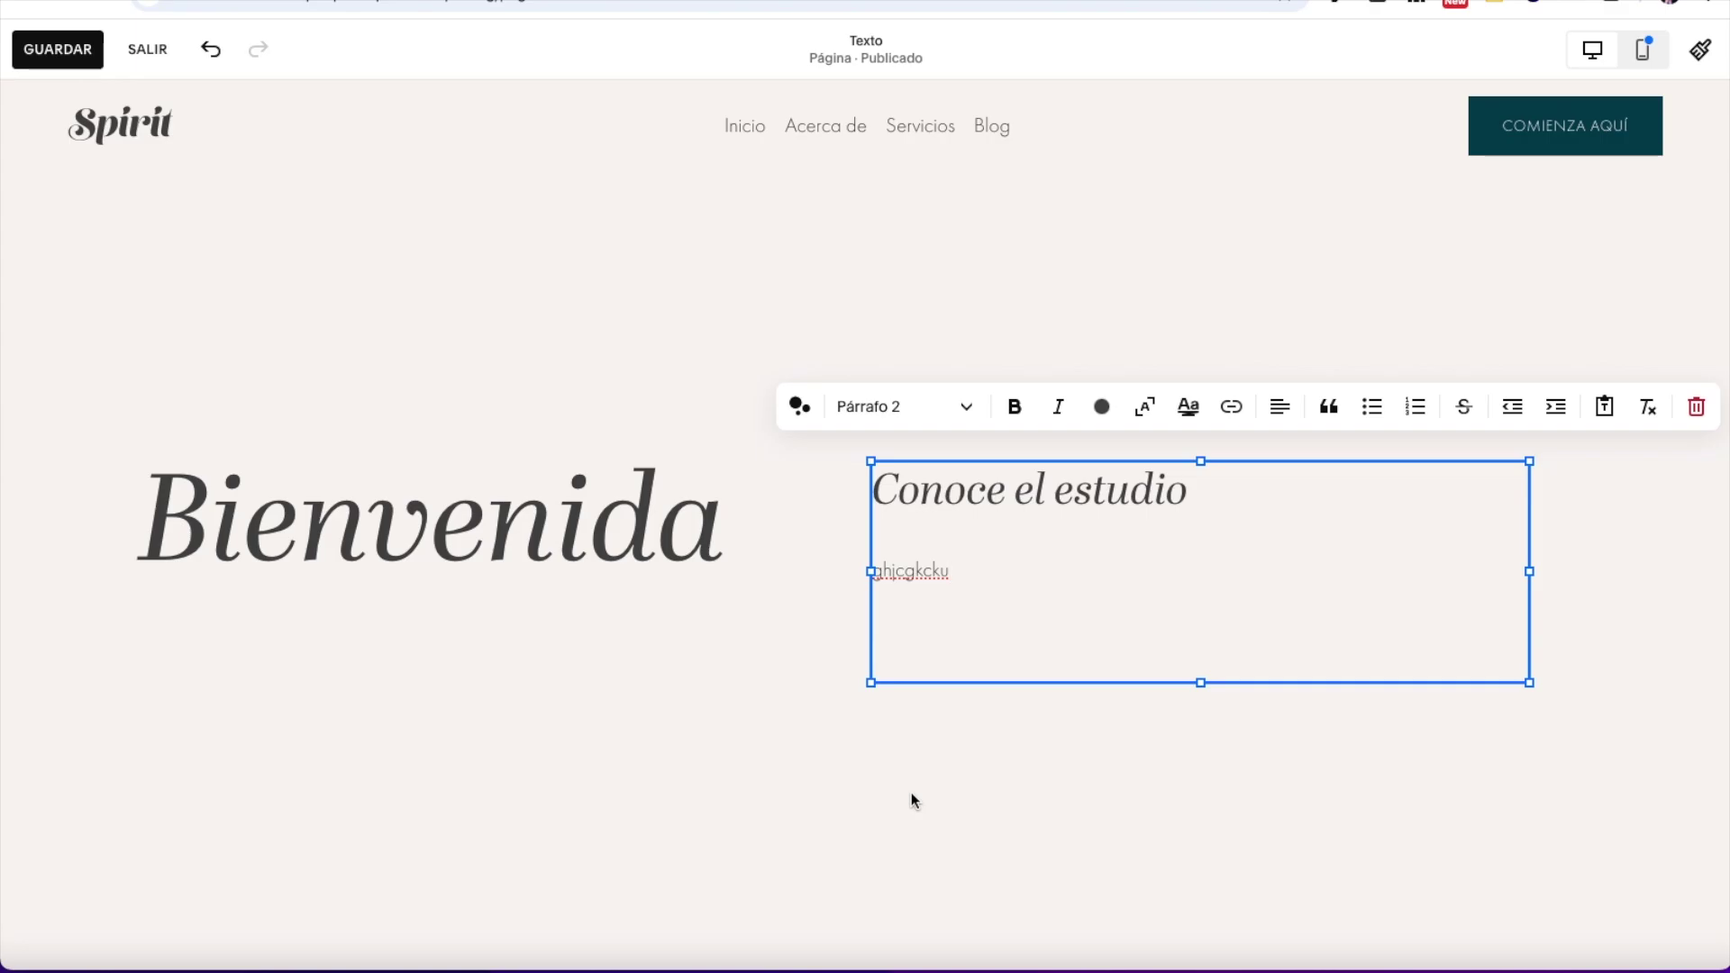
click(210, 49)
click(211, 49)
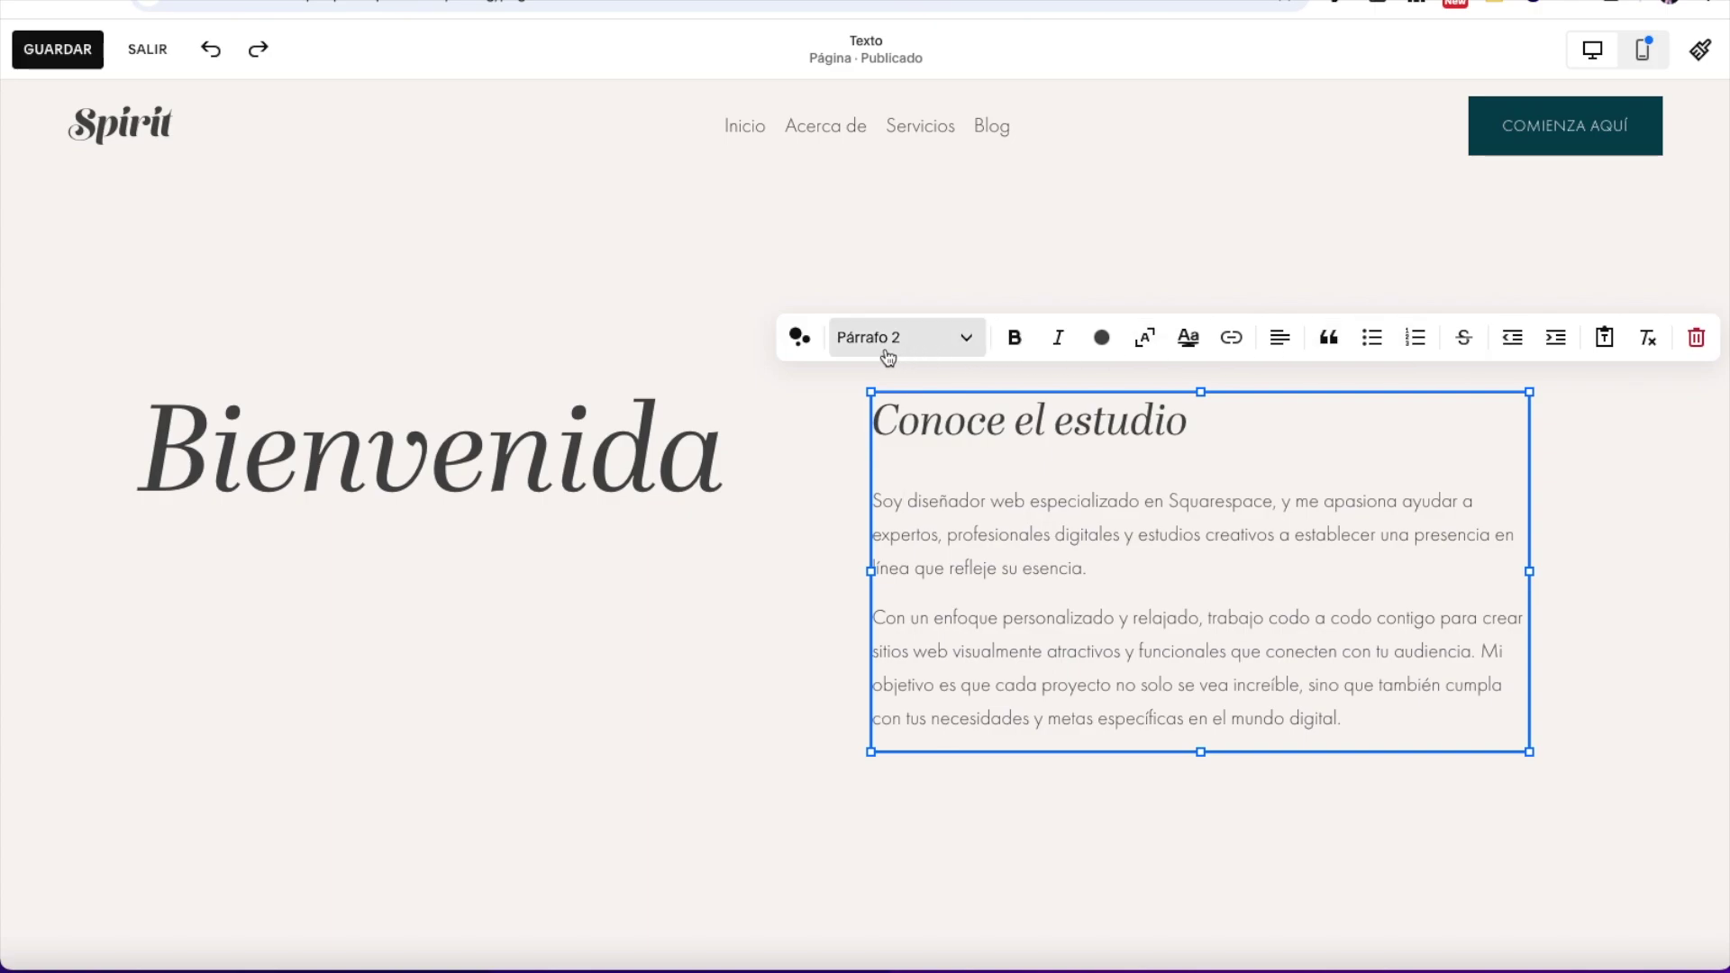
Step: Turn on a background for the "Conoce el estudio" text block and move the background style settings away from it
click(717, 714)
drag(924, 397, 915, 451)
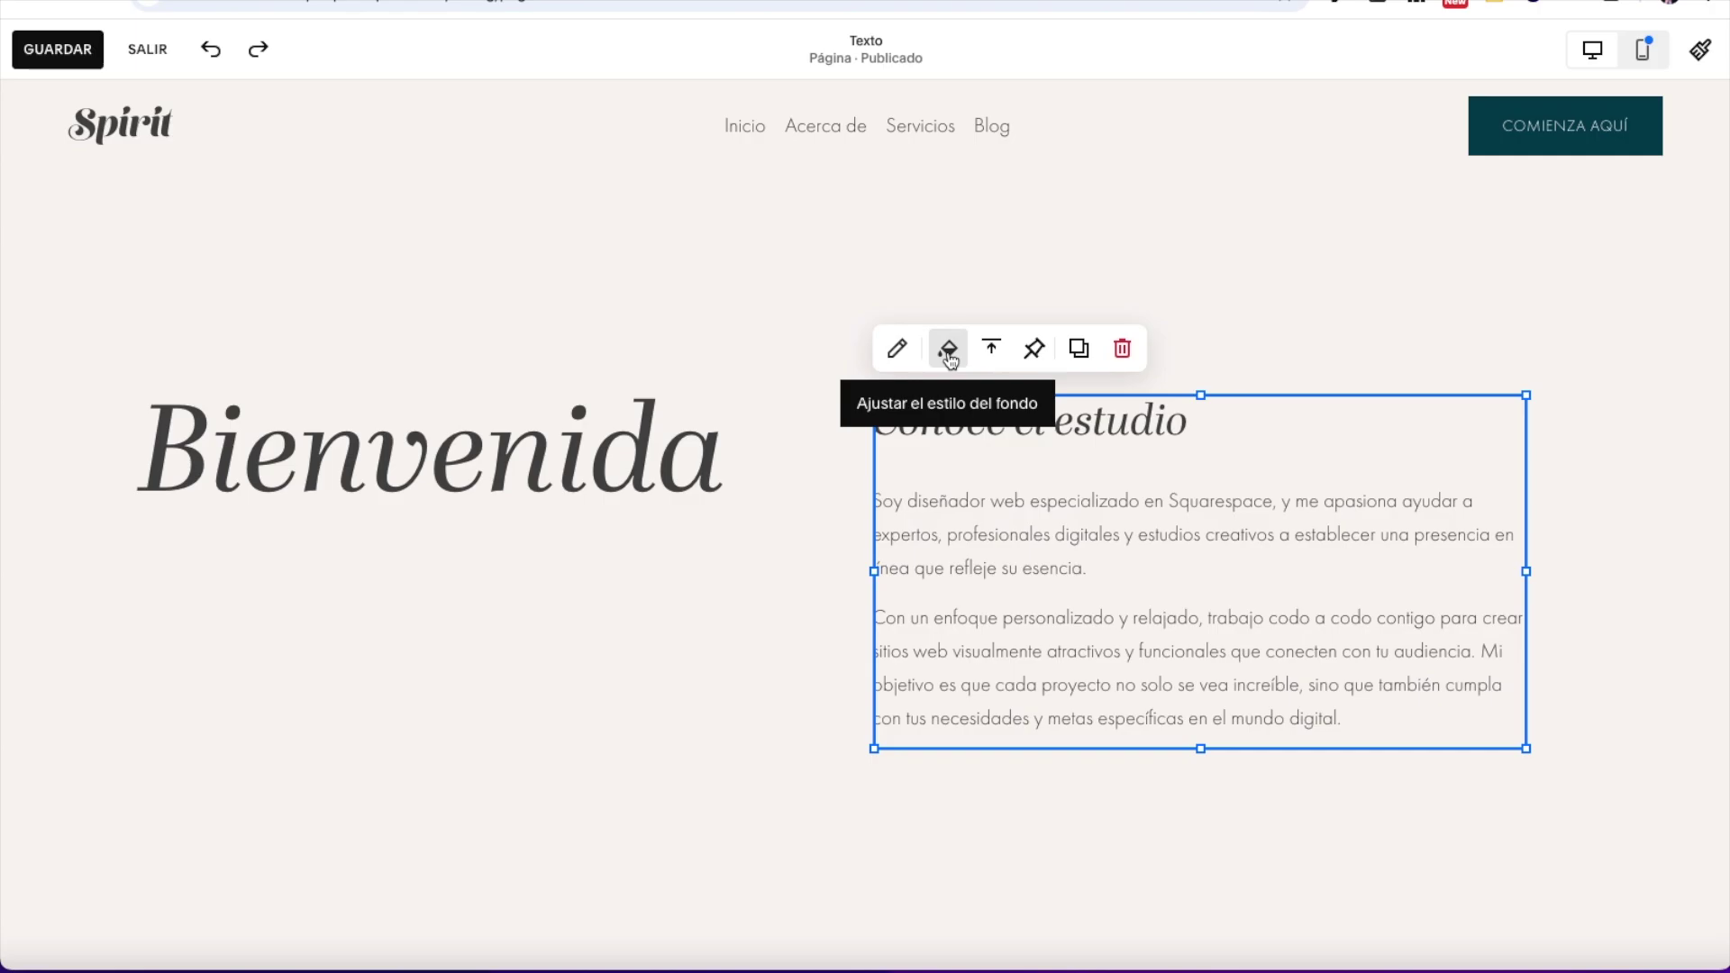
click(949, 356)
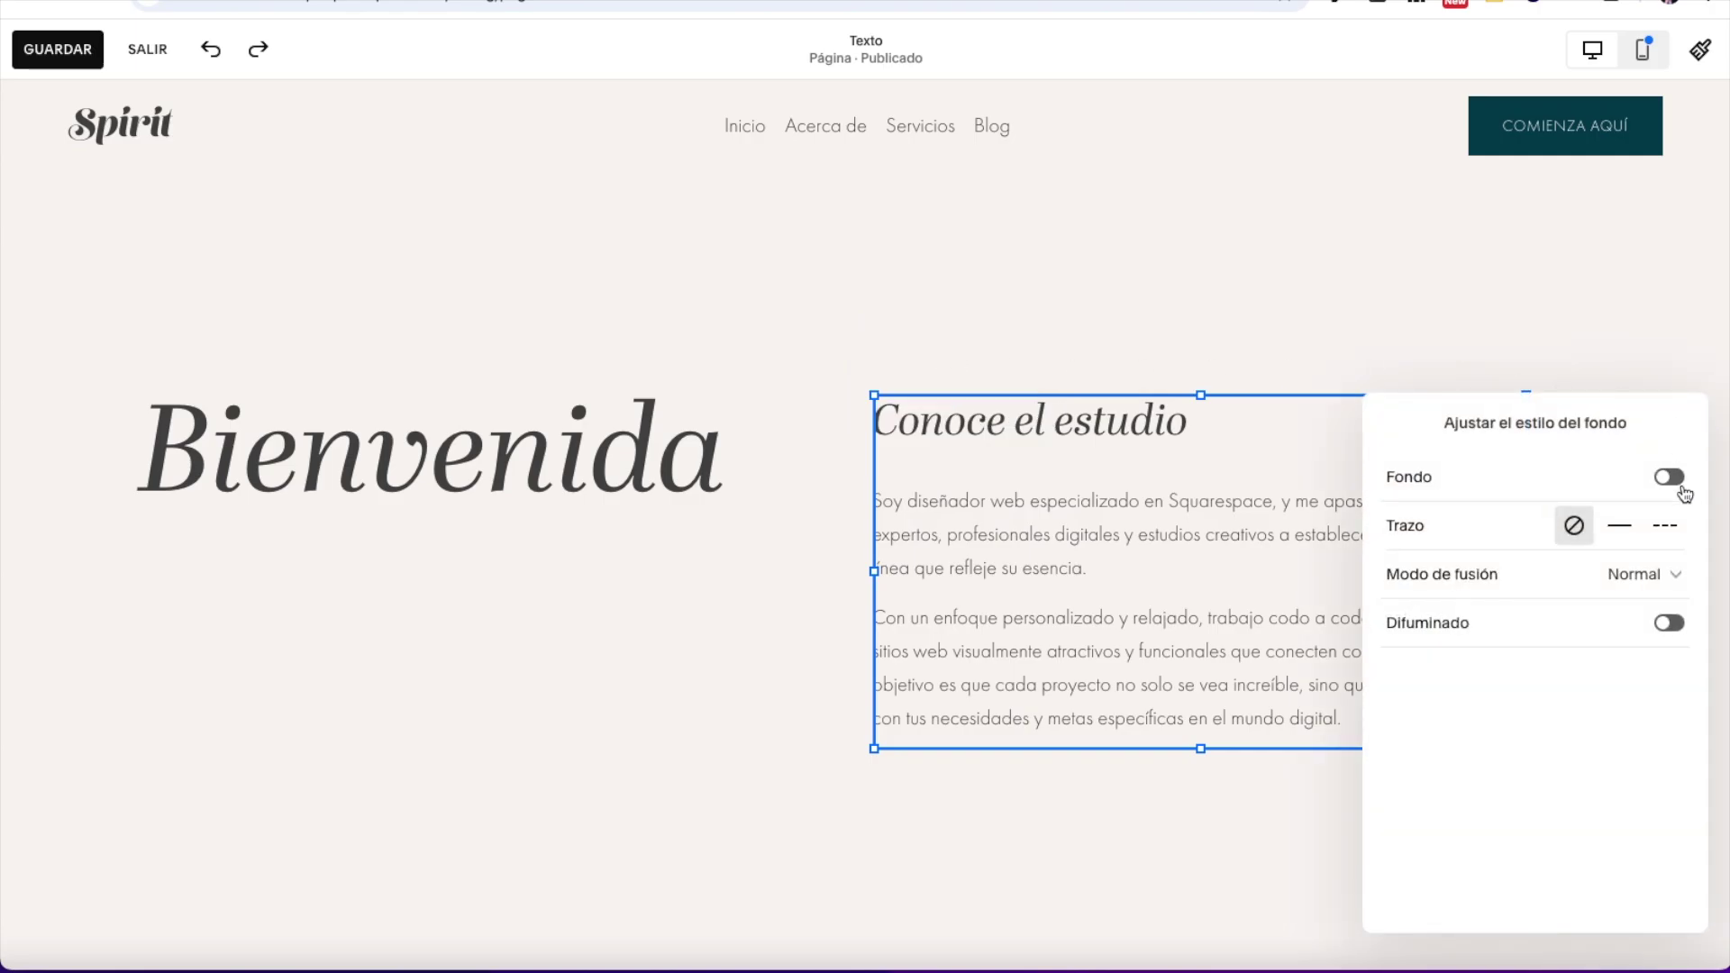
click(1670, 477)
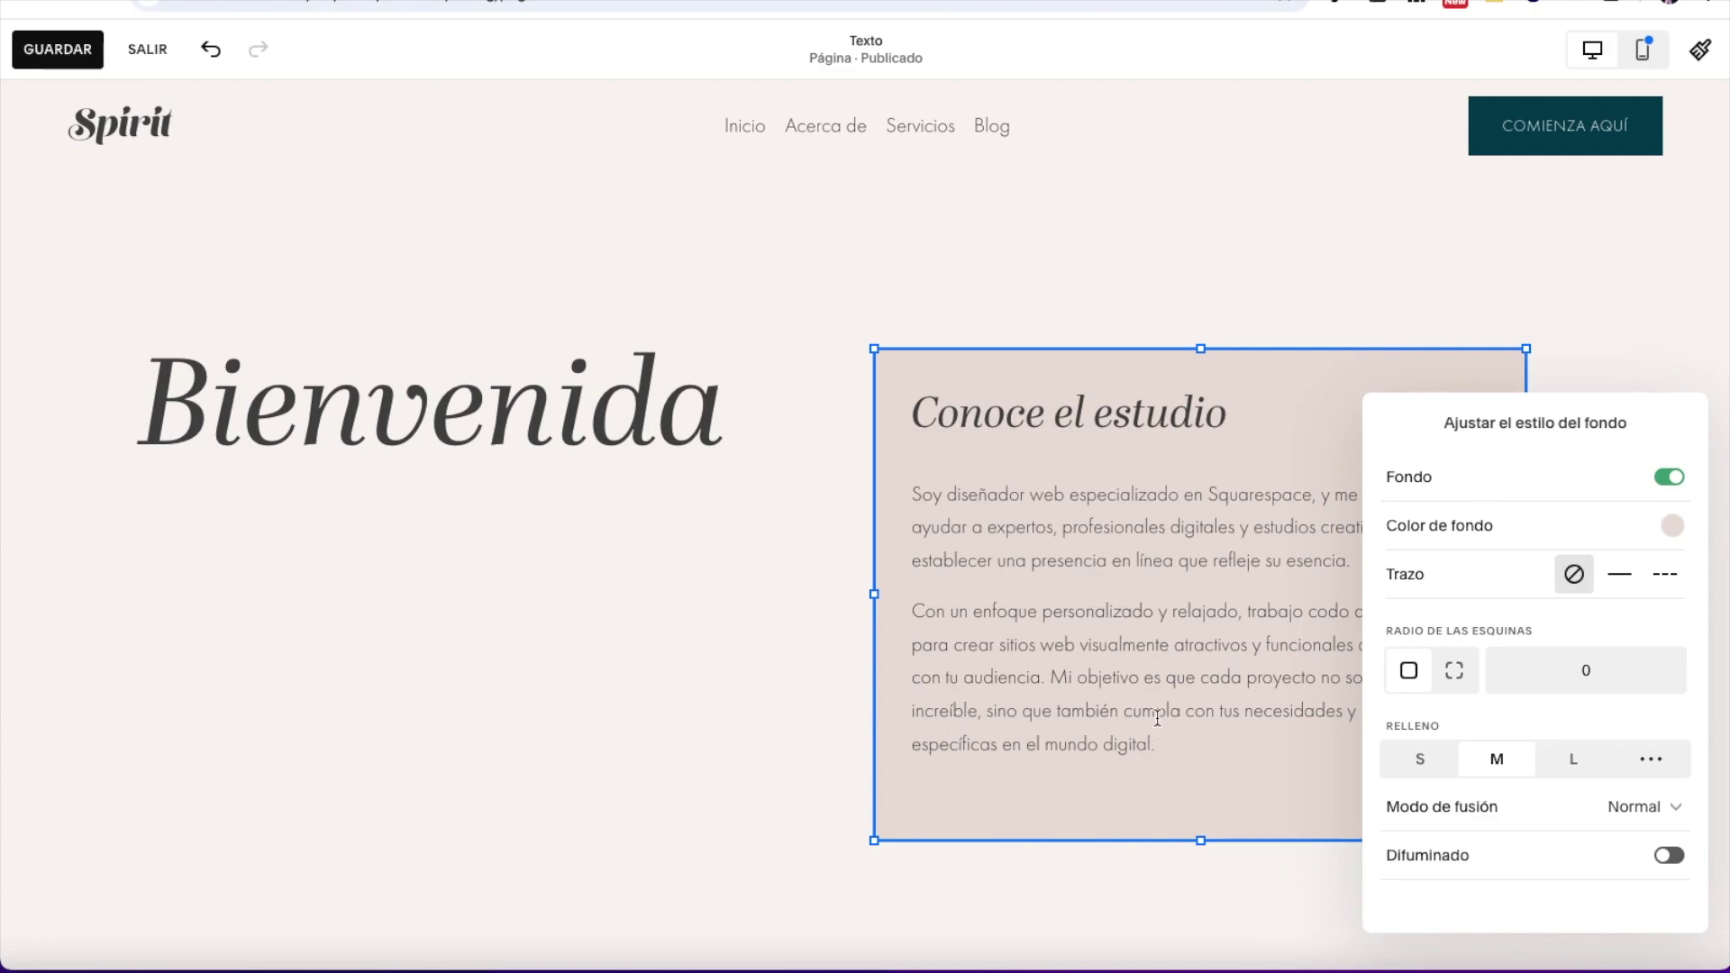
drag(1394, 418, 459, 287)
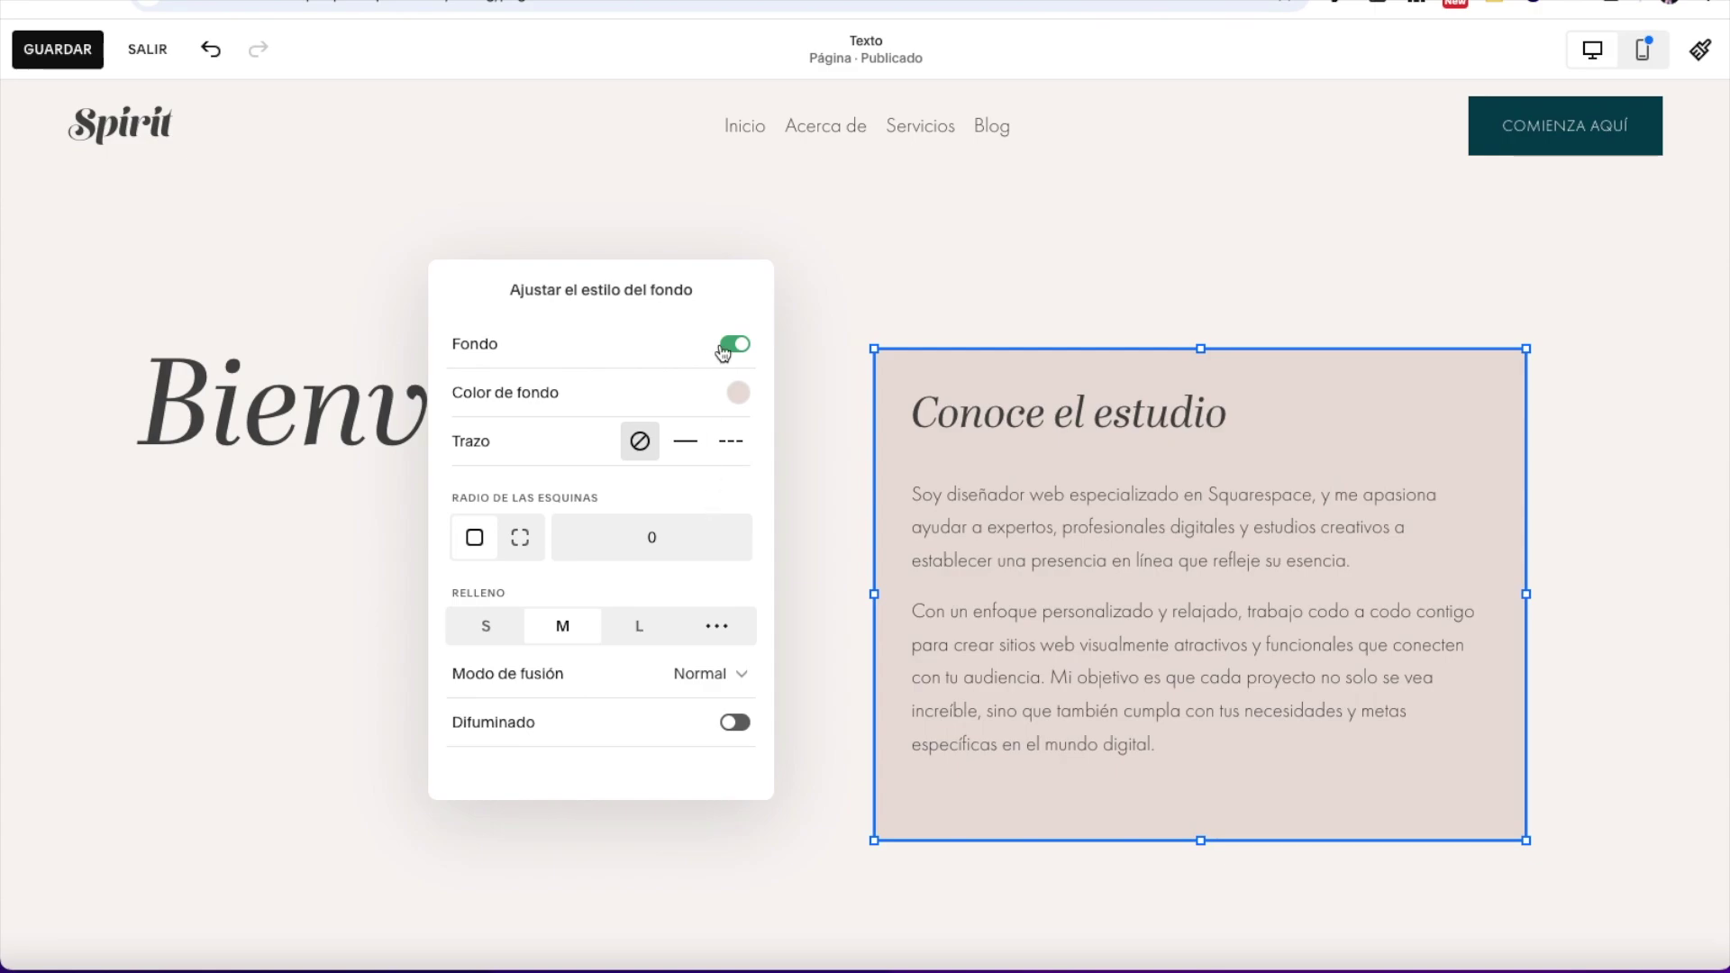
Step: Try the dark teal palette colour as the background of the "Conoce el estudio" block, then restore the beige one
click(738, 394)
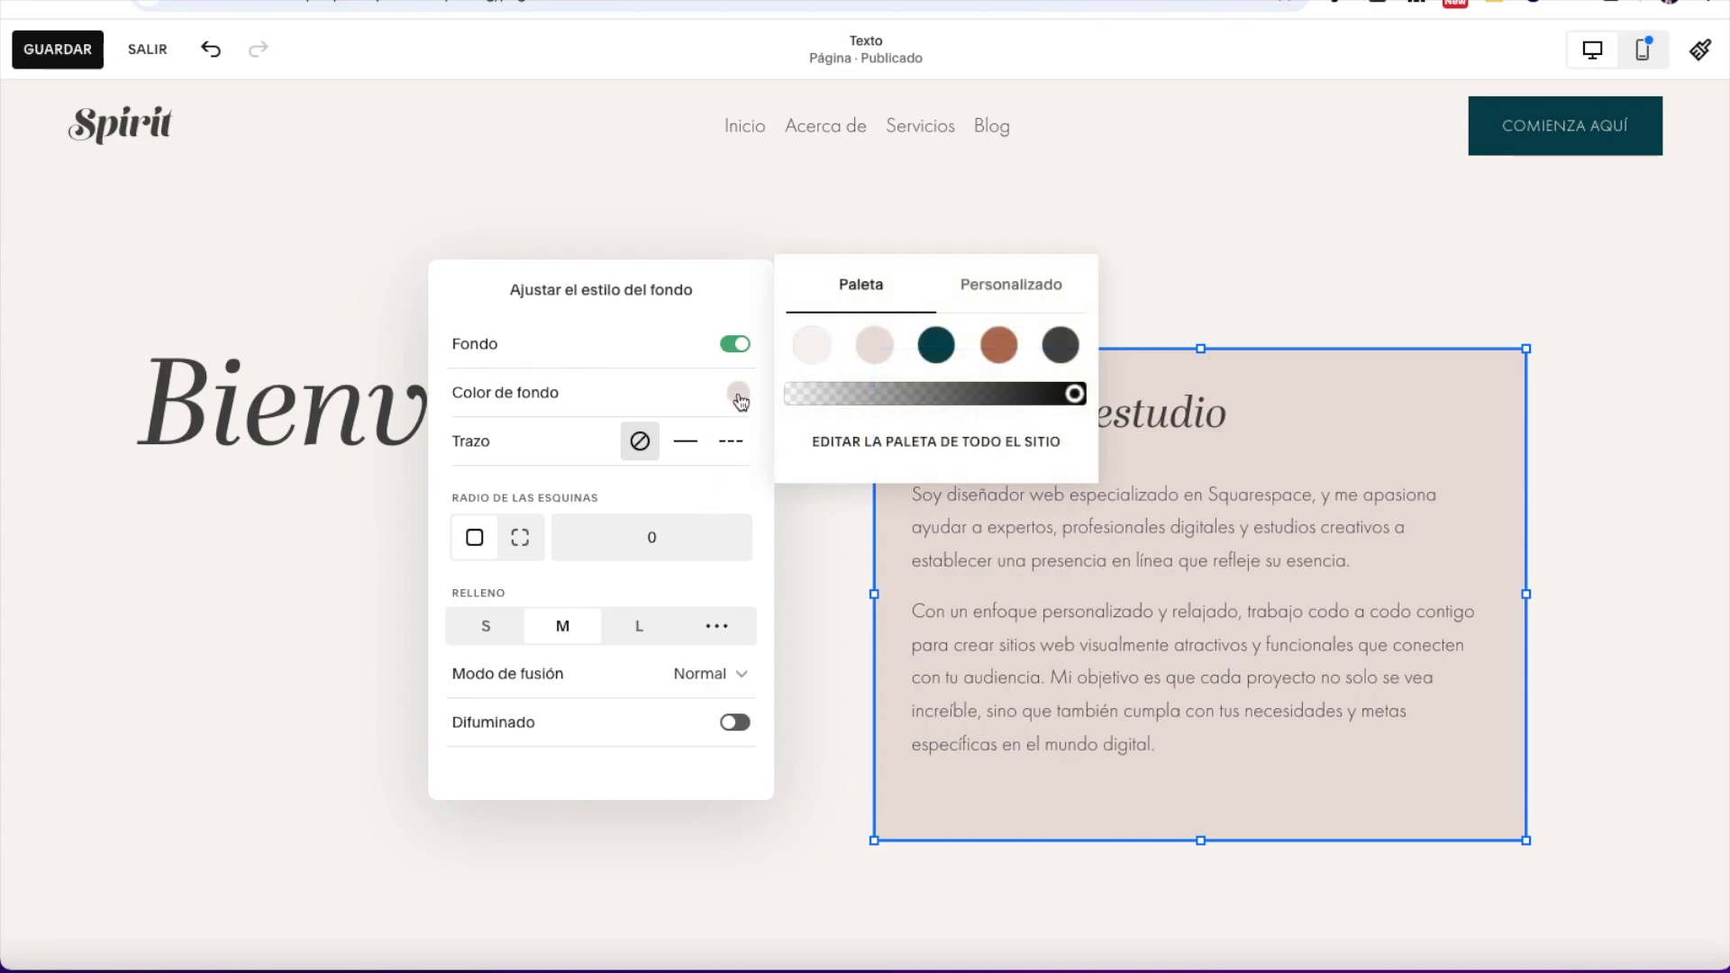
click(946, 351)
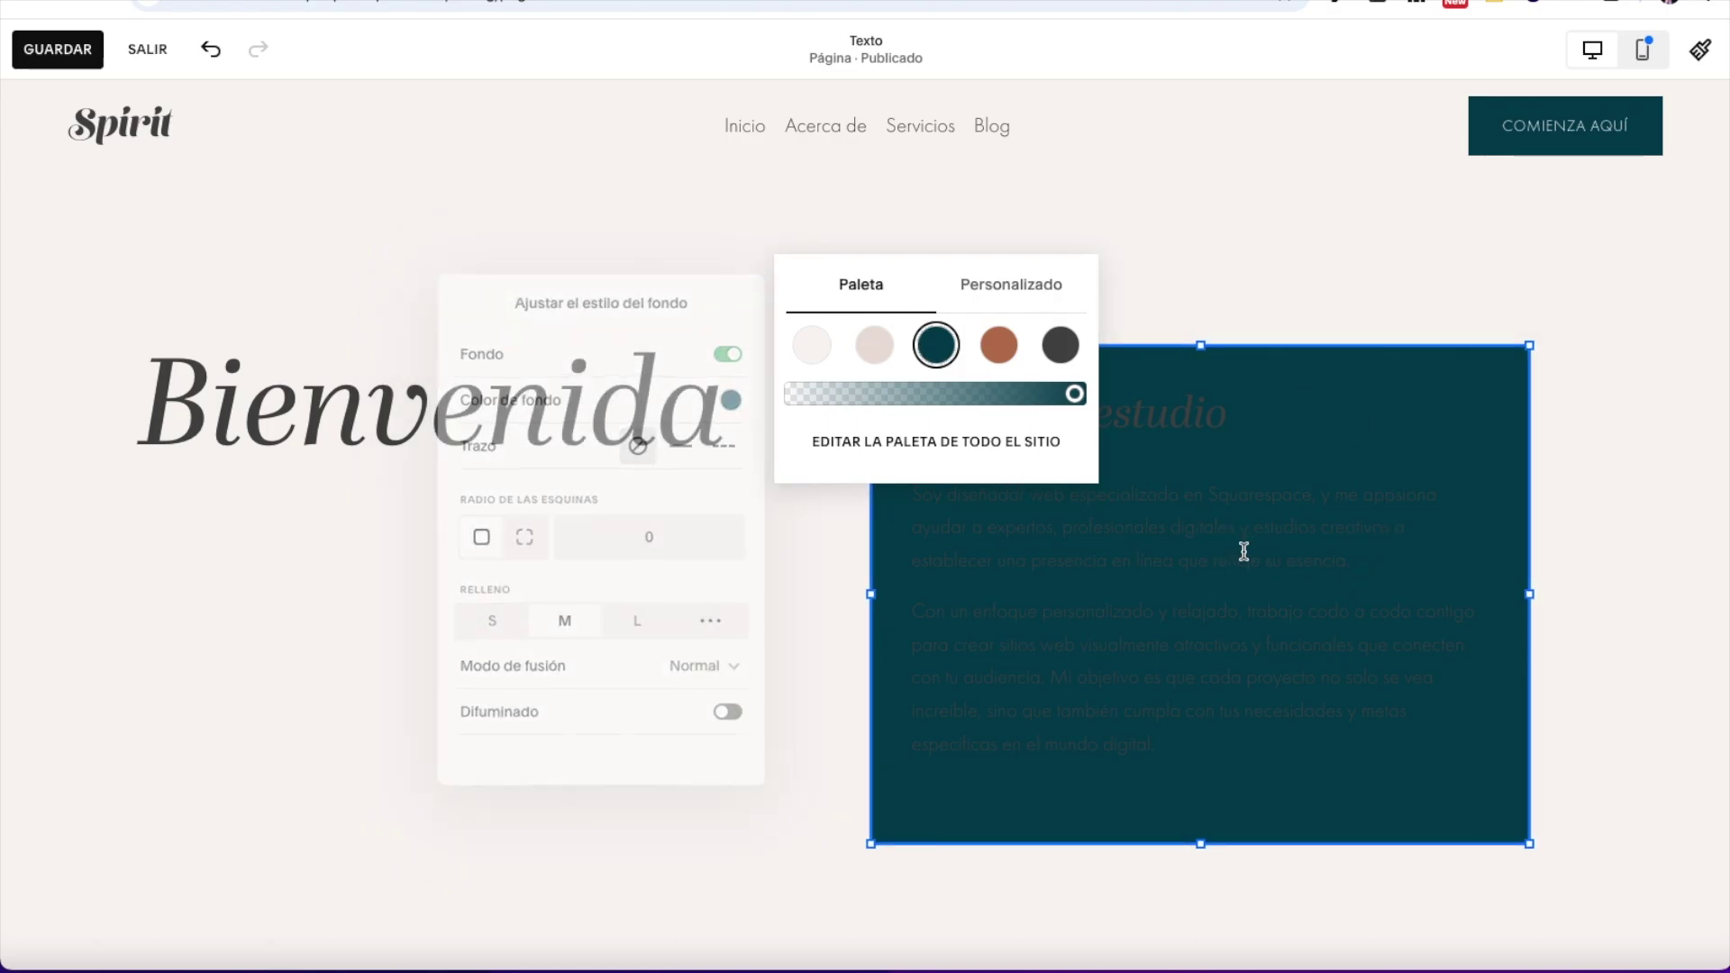
click(1202, 526)
triple_click(1202, 526)
click(1193, 297)
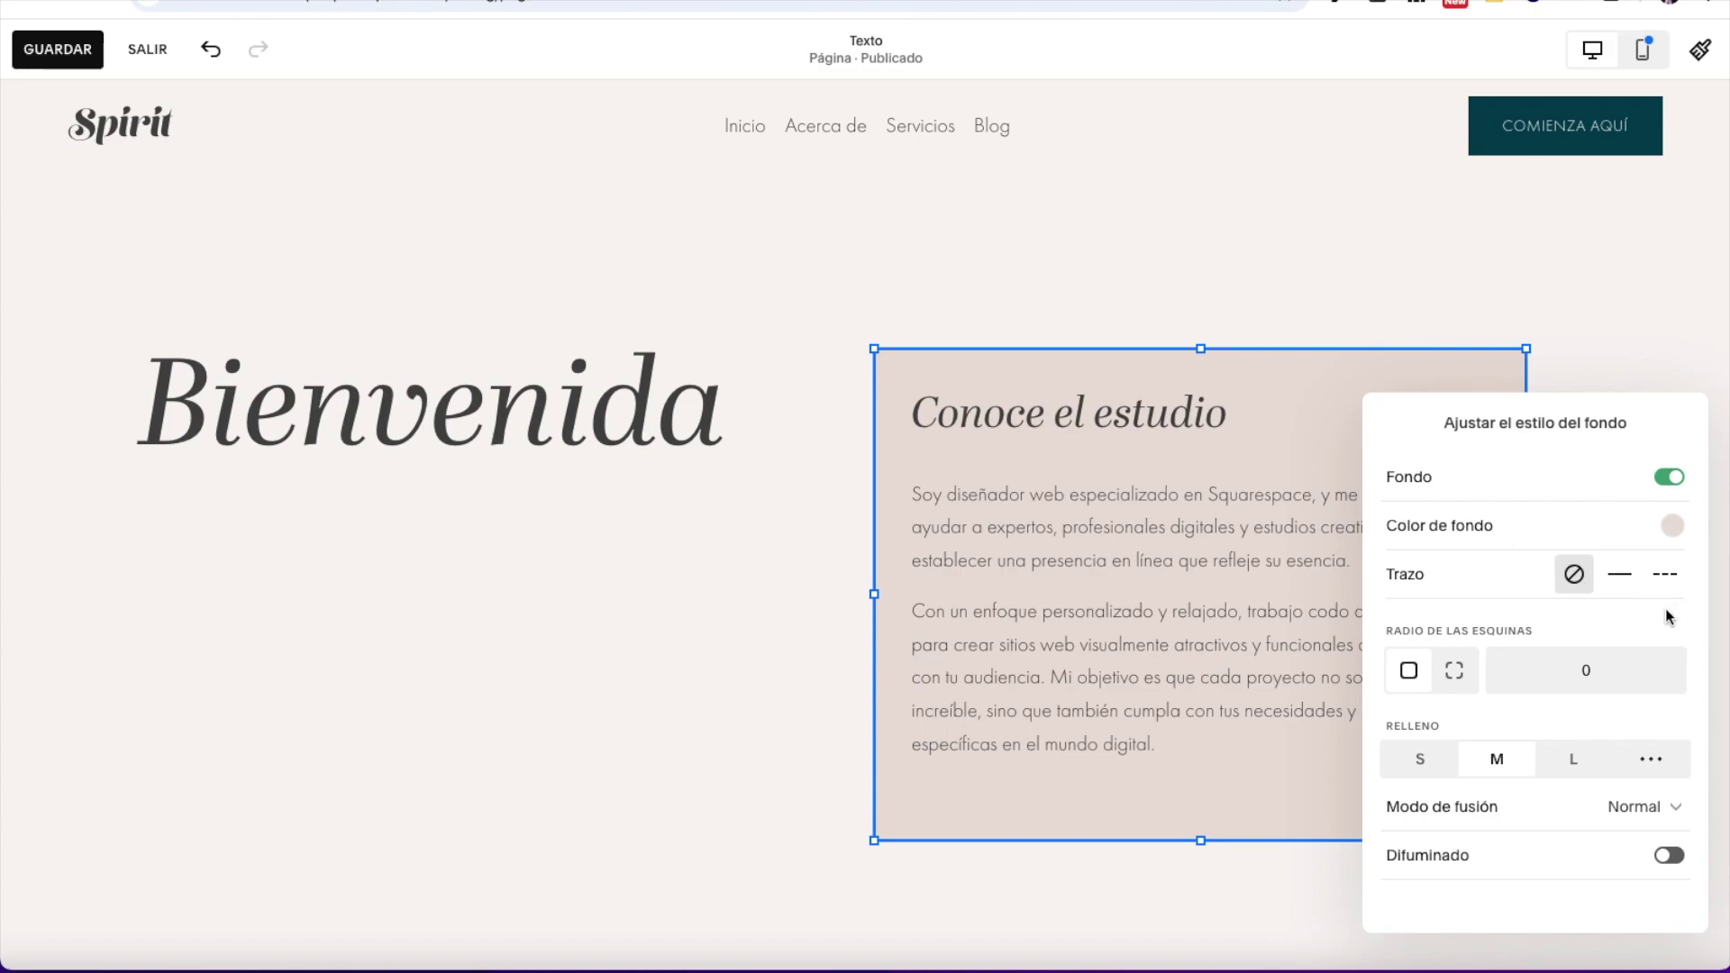
Step: Add a solid stroke around the "Conoce el estudio" block and set its thickness to S
click(1619, 577)
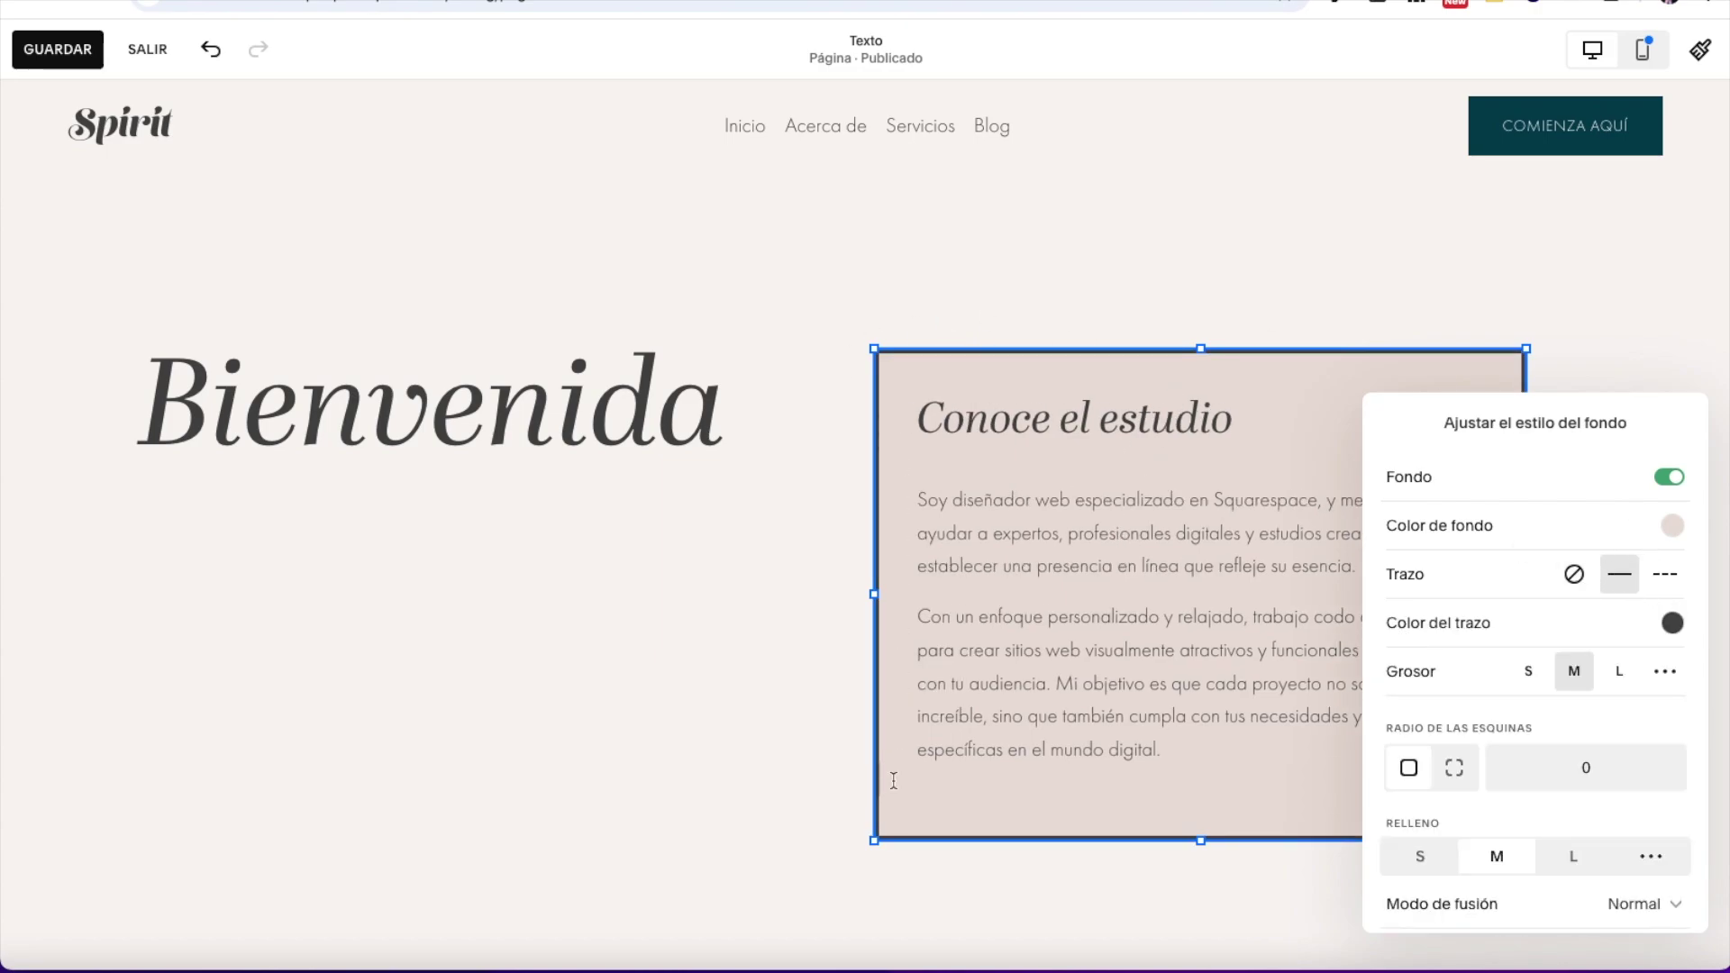
click(733, 809)
click(881, 379)
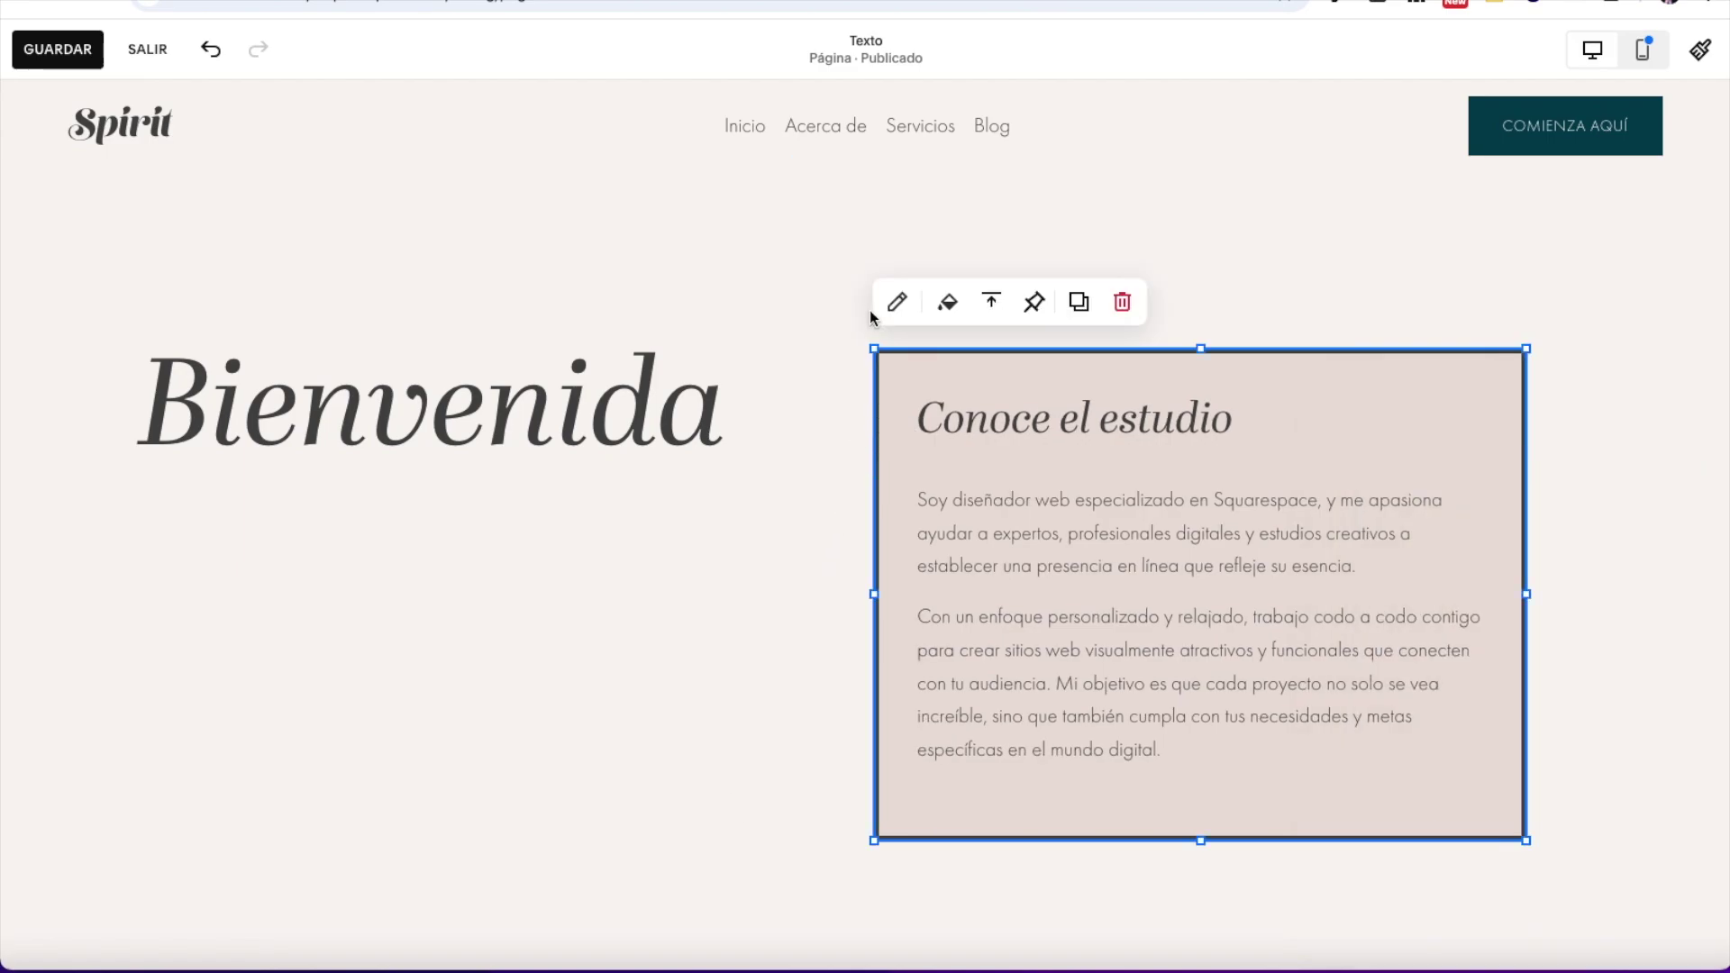
click(944, 306)
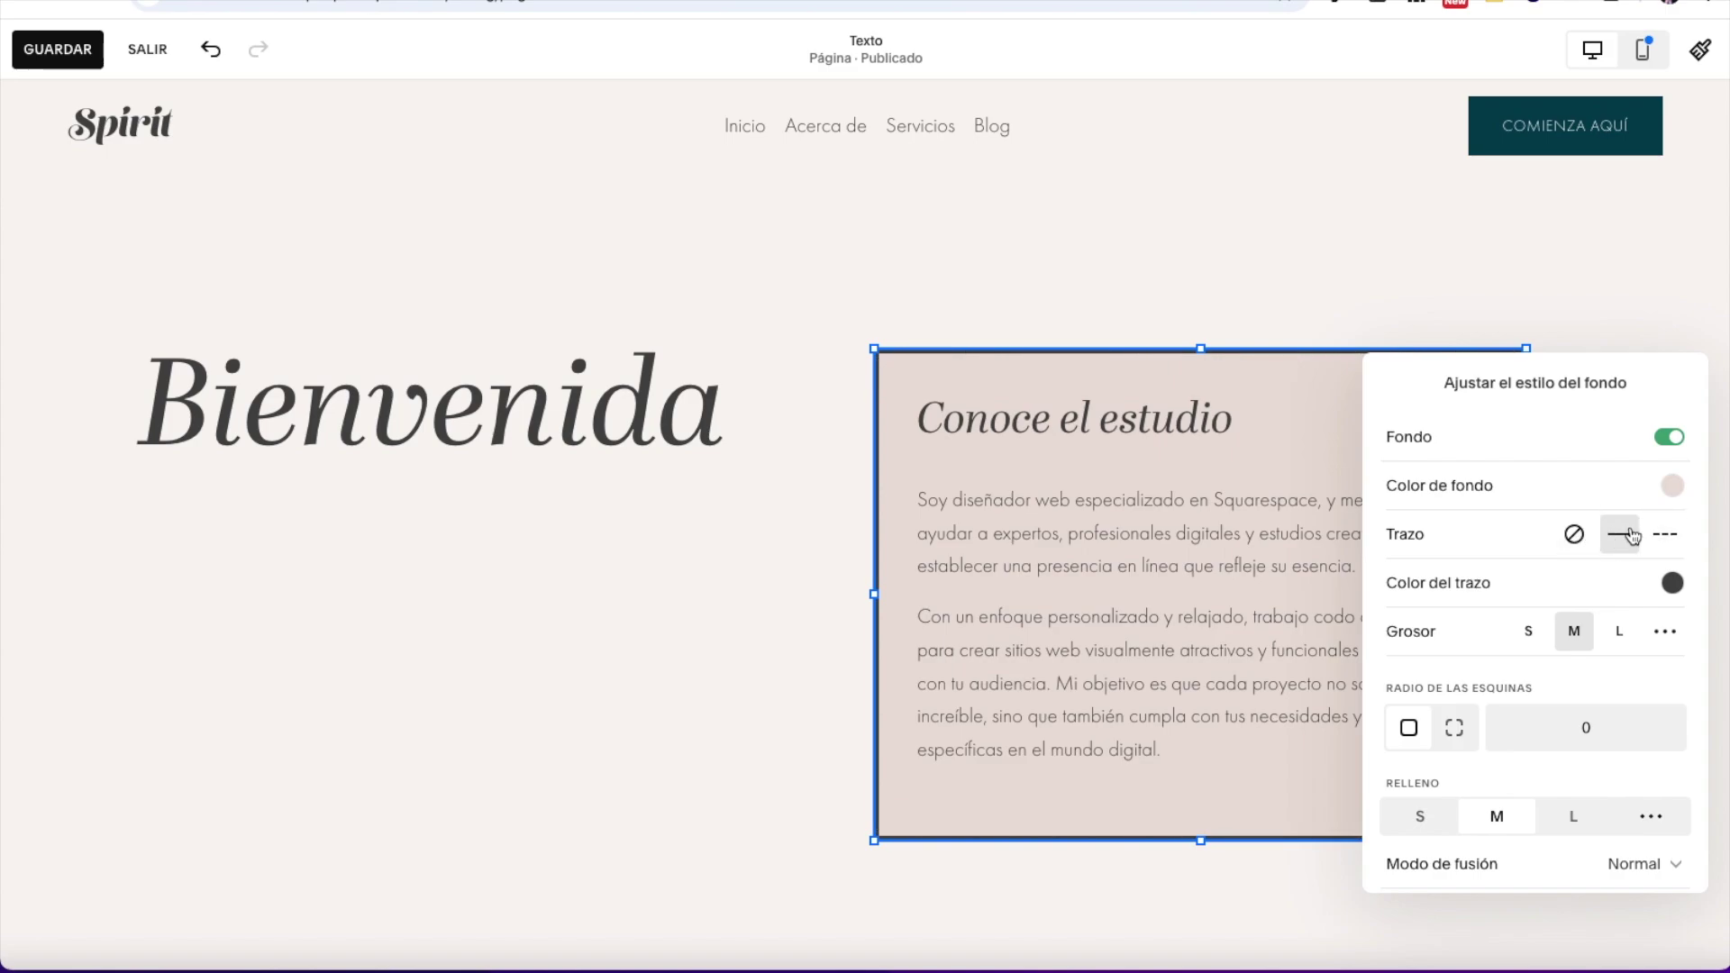
click(1524, 636)
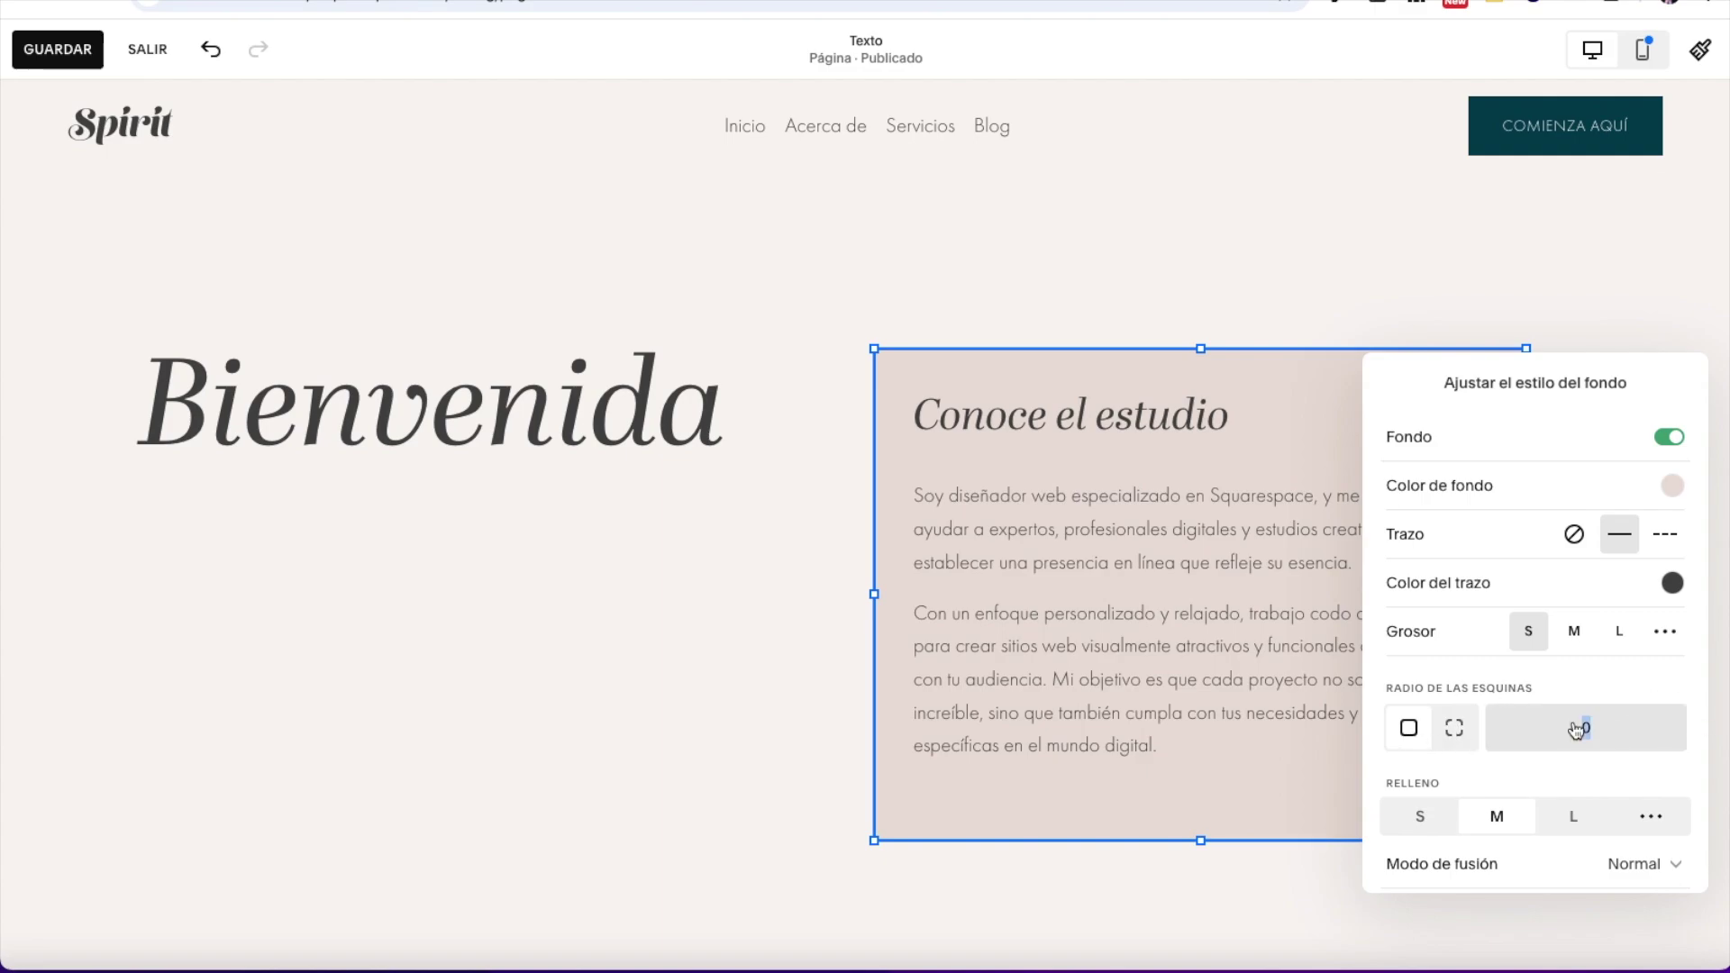
Step: Round the block's corners with radius 100, then set individual radii of 0 for the upper-right and lower-left corners
click(744, 474)
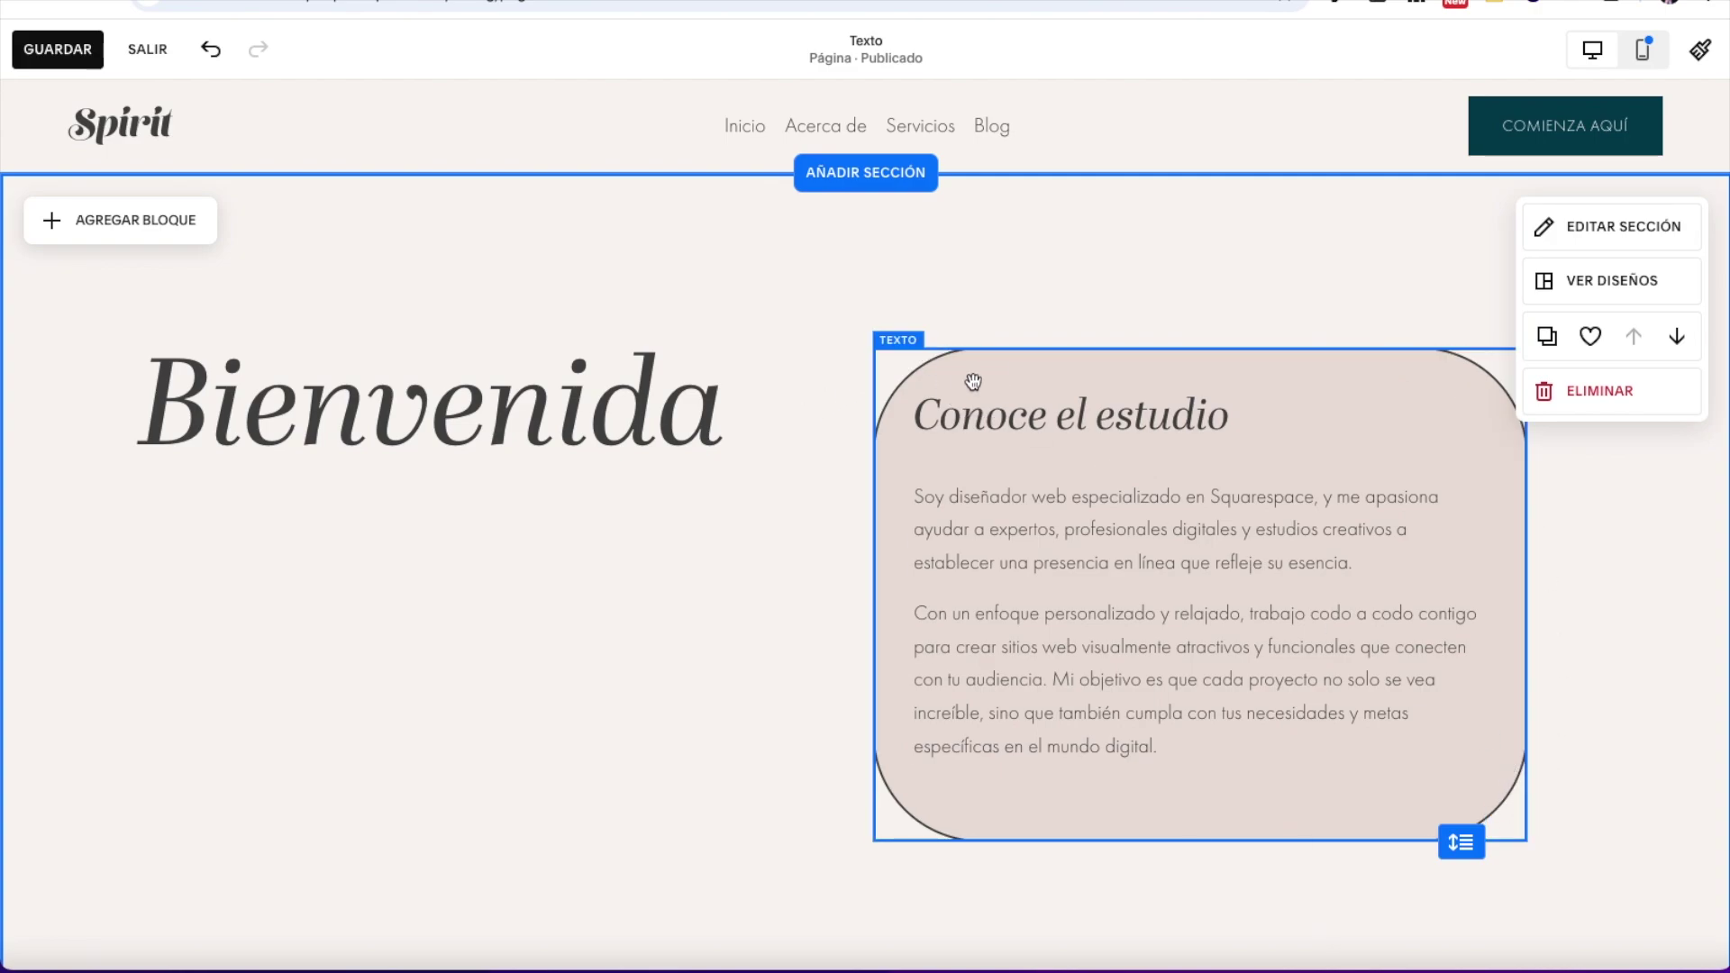
click(915, 378)
click(1455, 723)
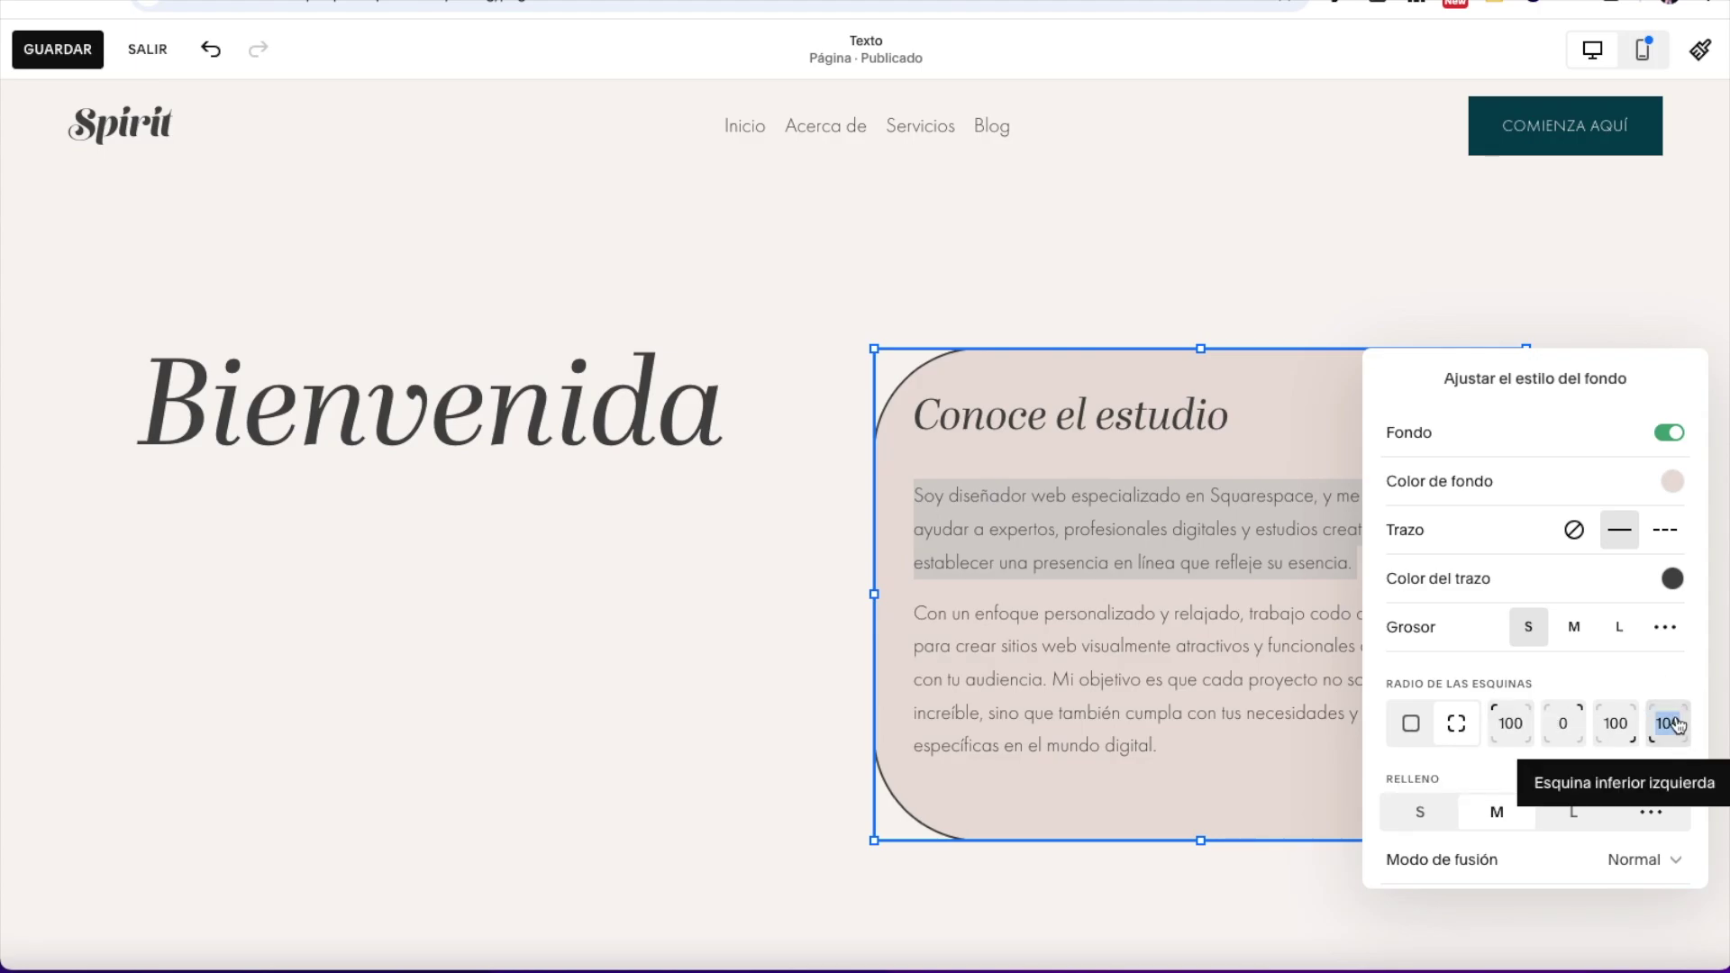
text(0)
click(818, 704)
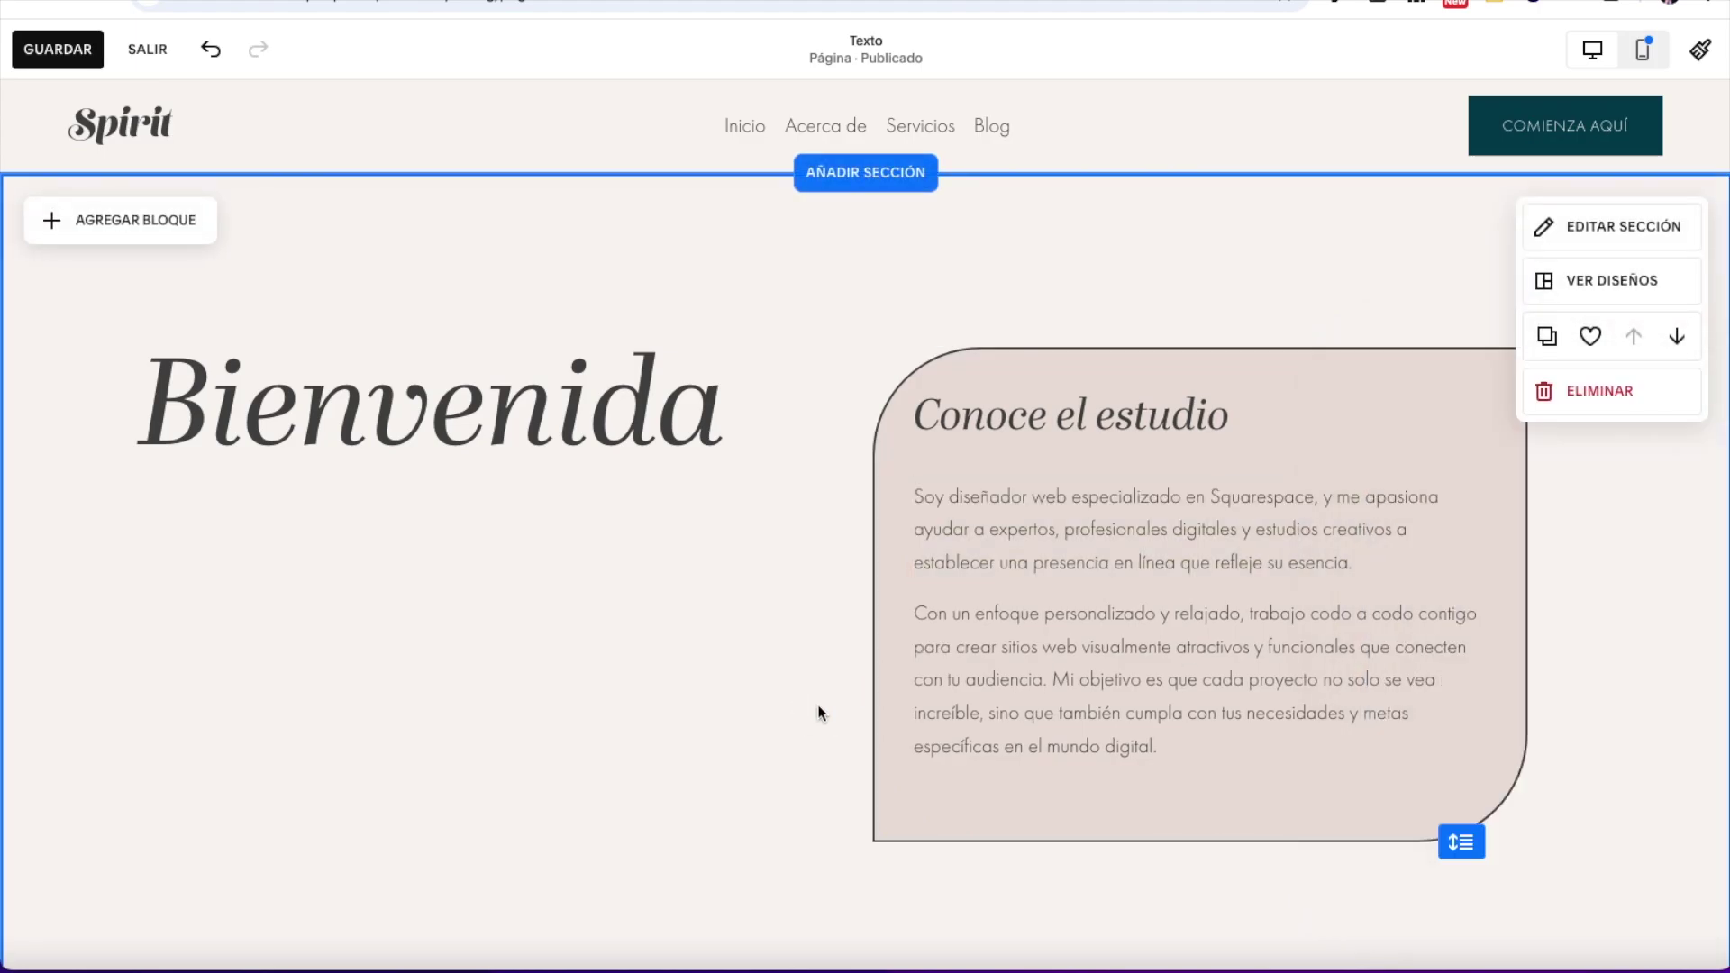
Step: Reset the block's corner radius to a uniform 0 and try padding S and M before setting it to L
click(1503, 737)
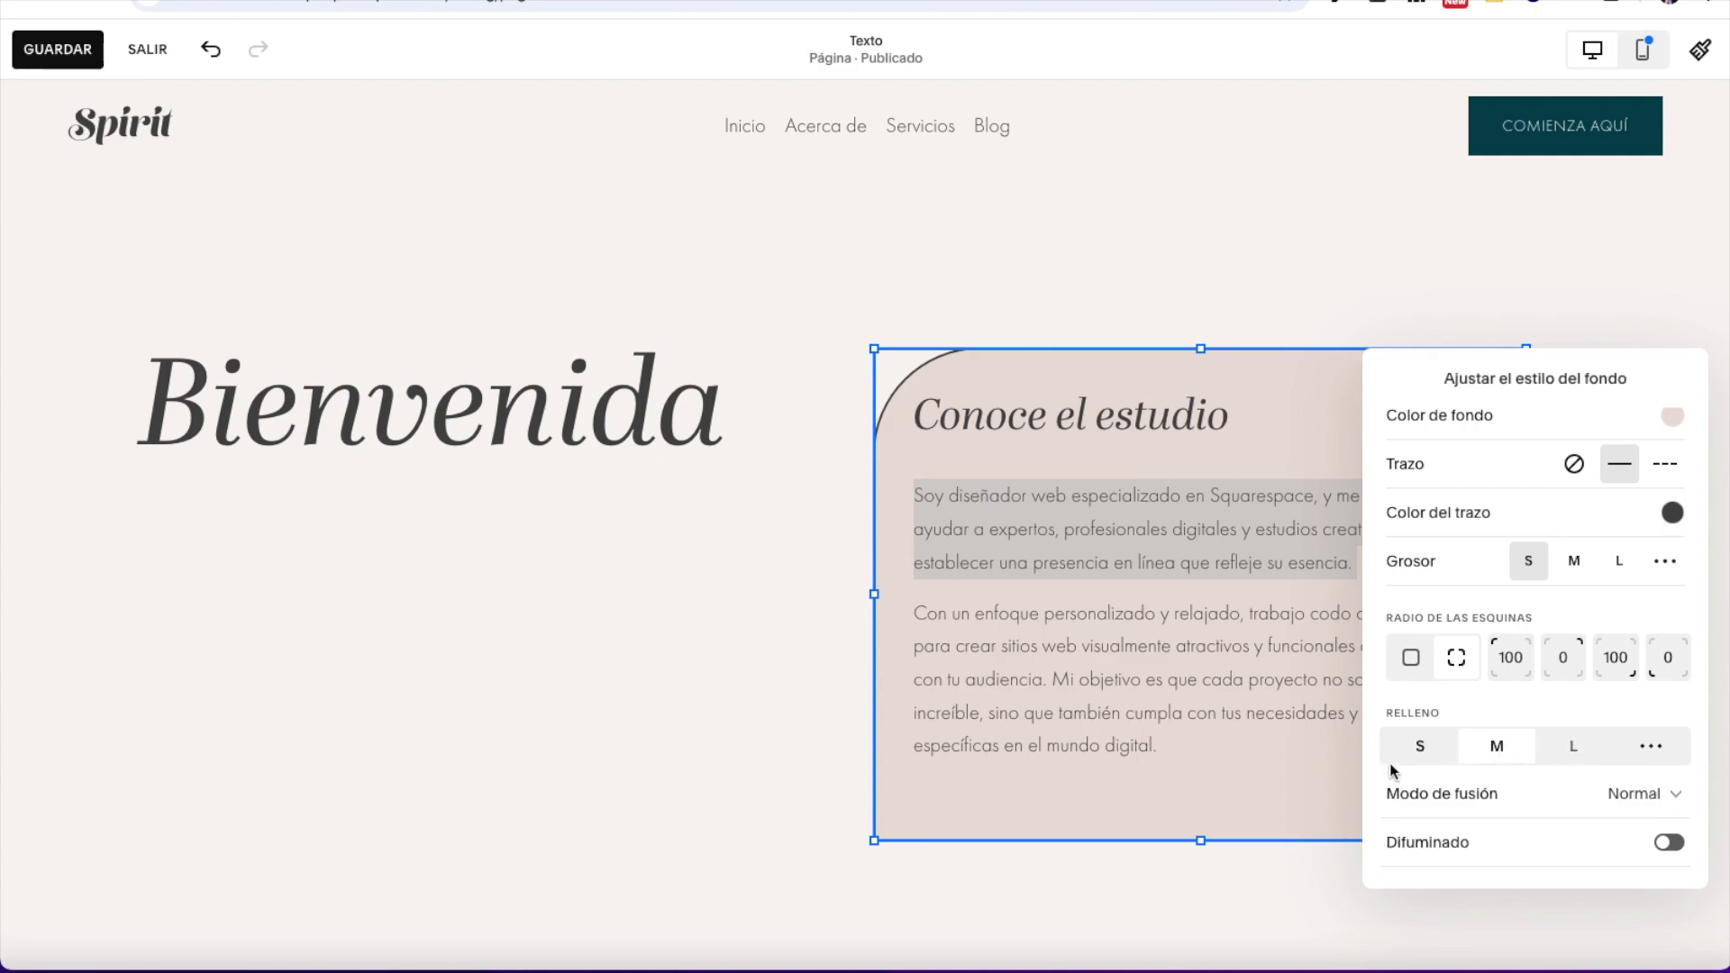
click(1420, 747)
click(847, 590)
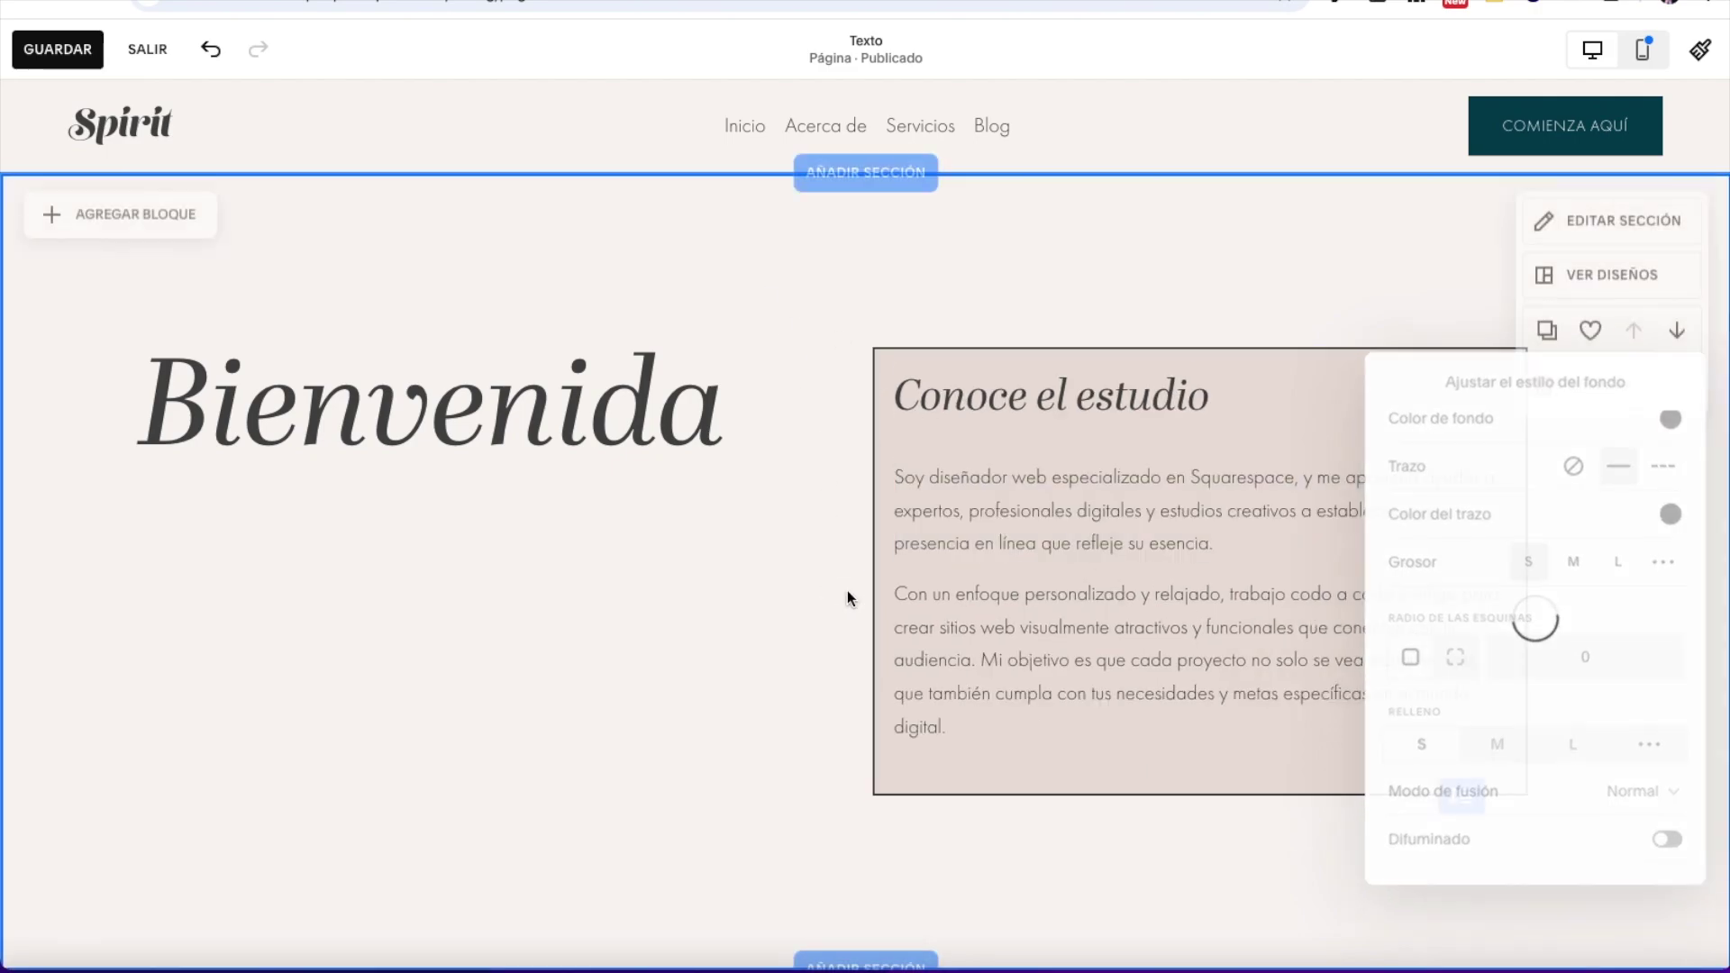
click(1025, 381)
click(935, 306)
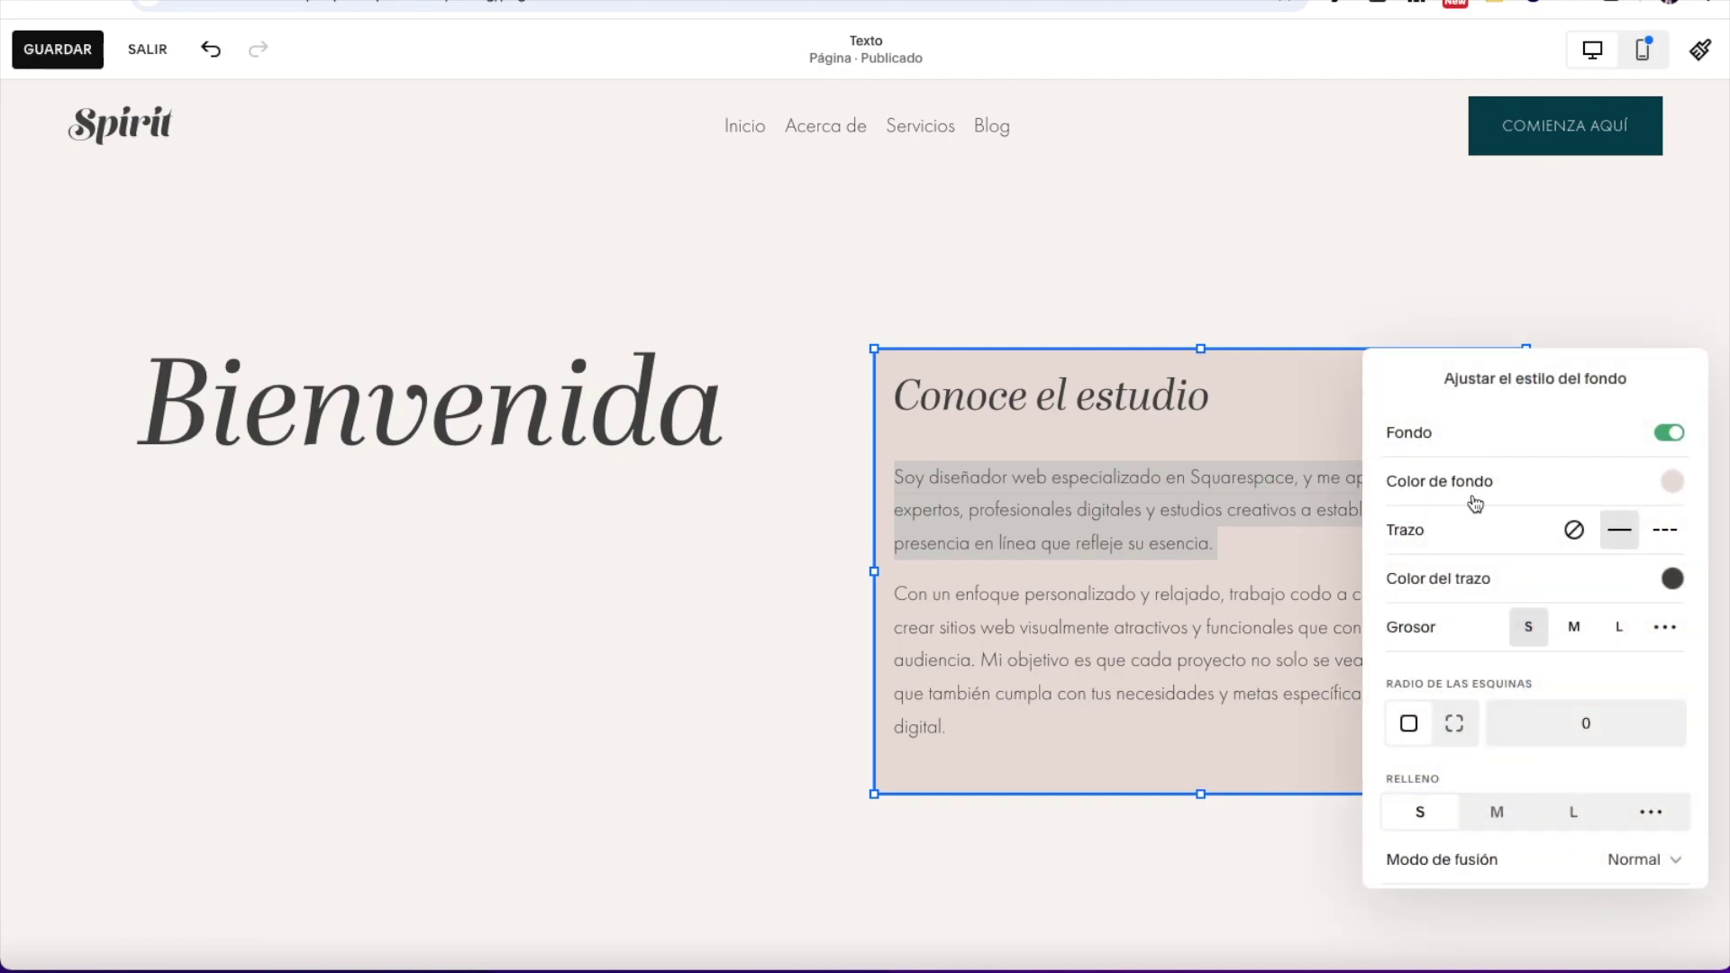
click(1498, 814)
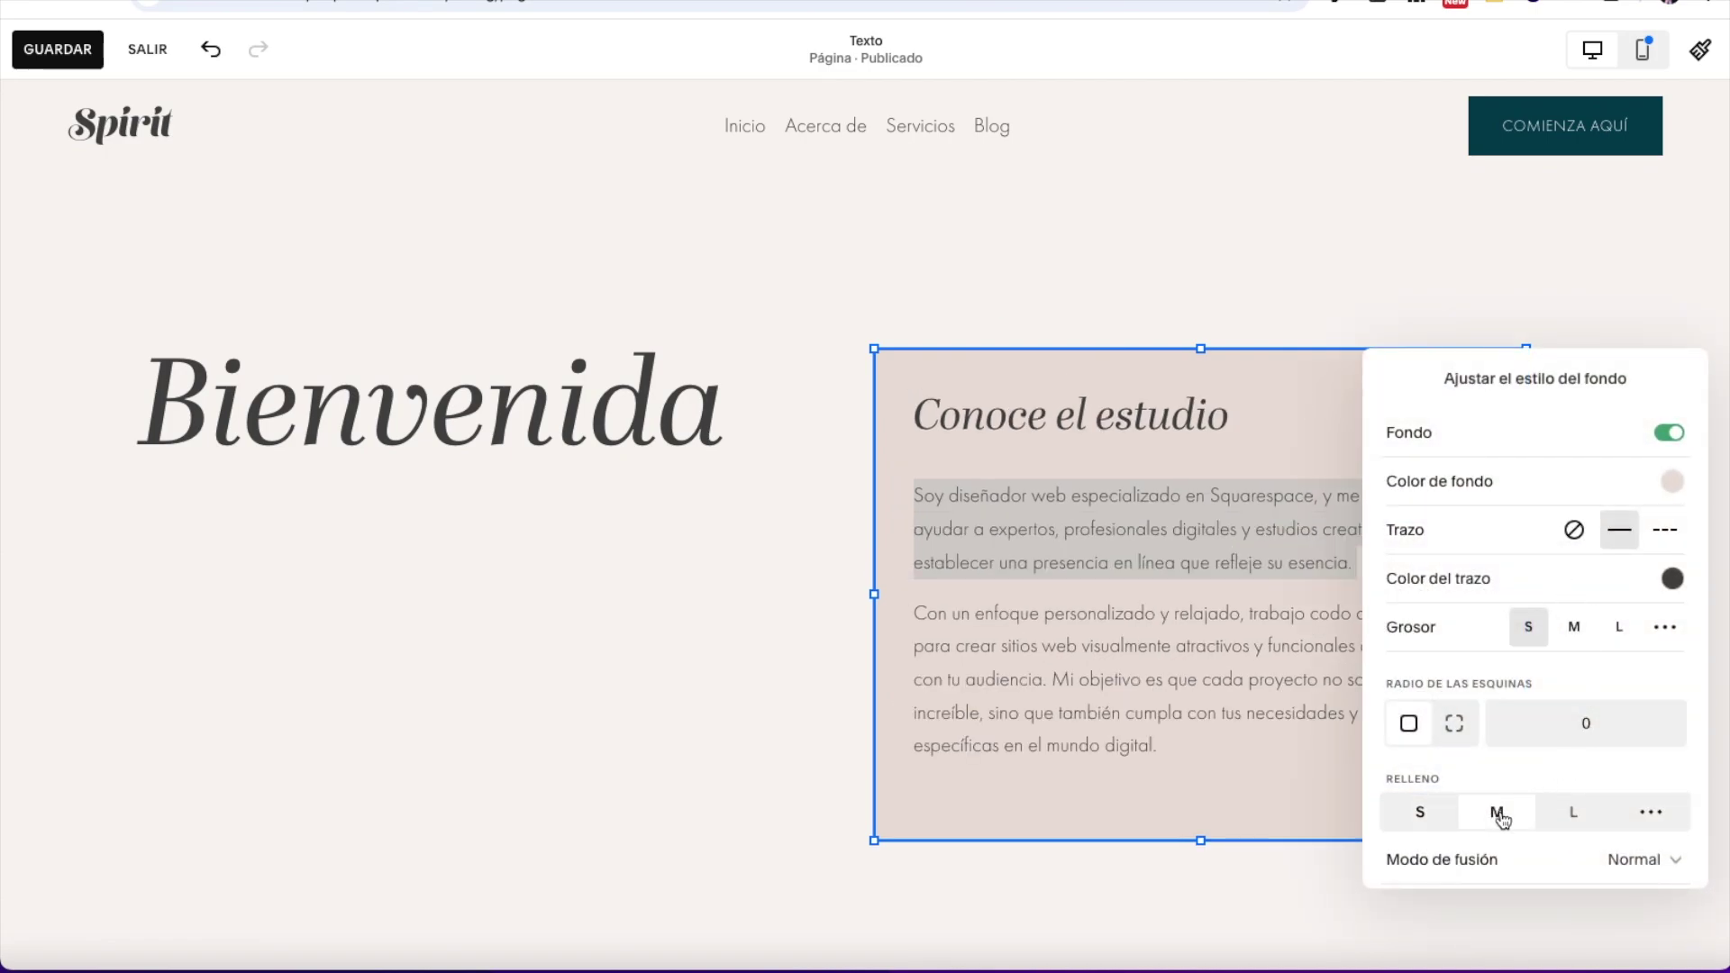
click(1566, 815)
scroll(1486, 813, down, 3)
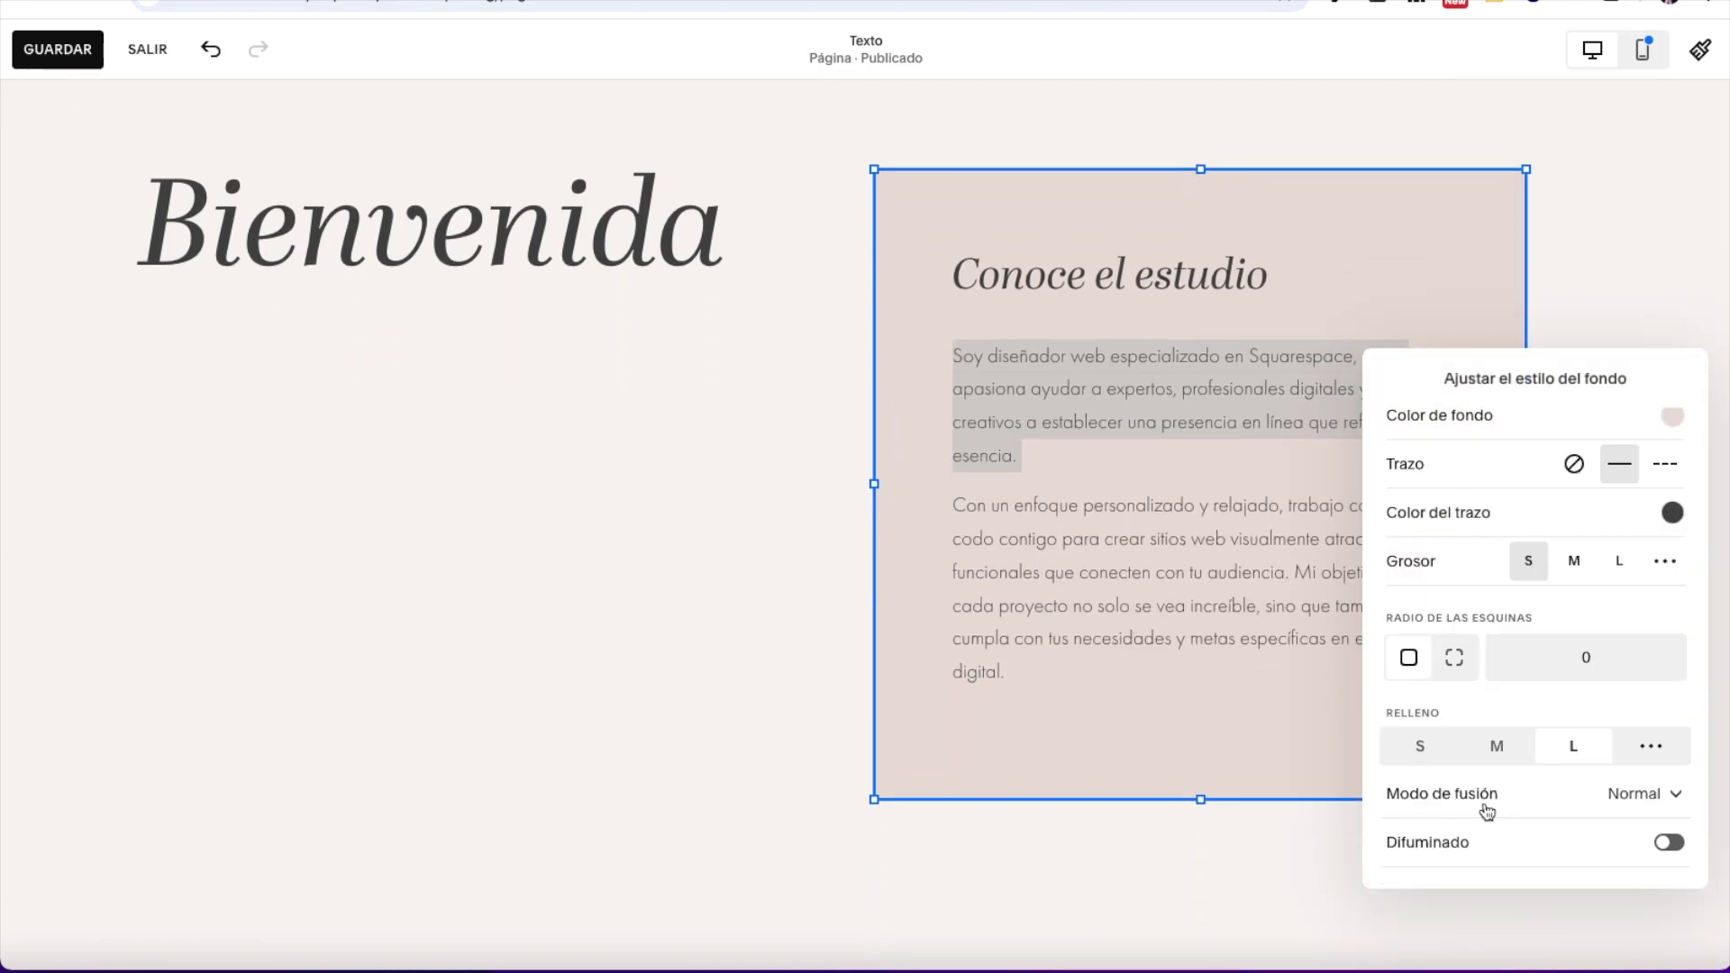
scroll(1116, 829, down, 5)
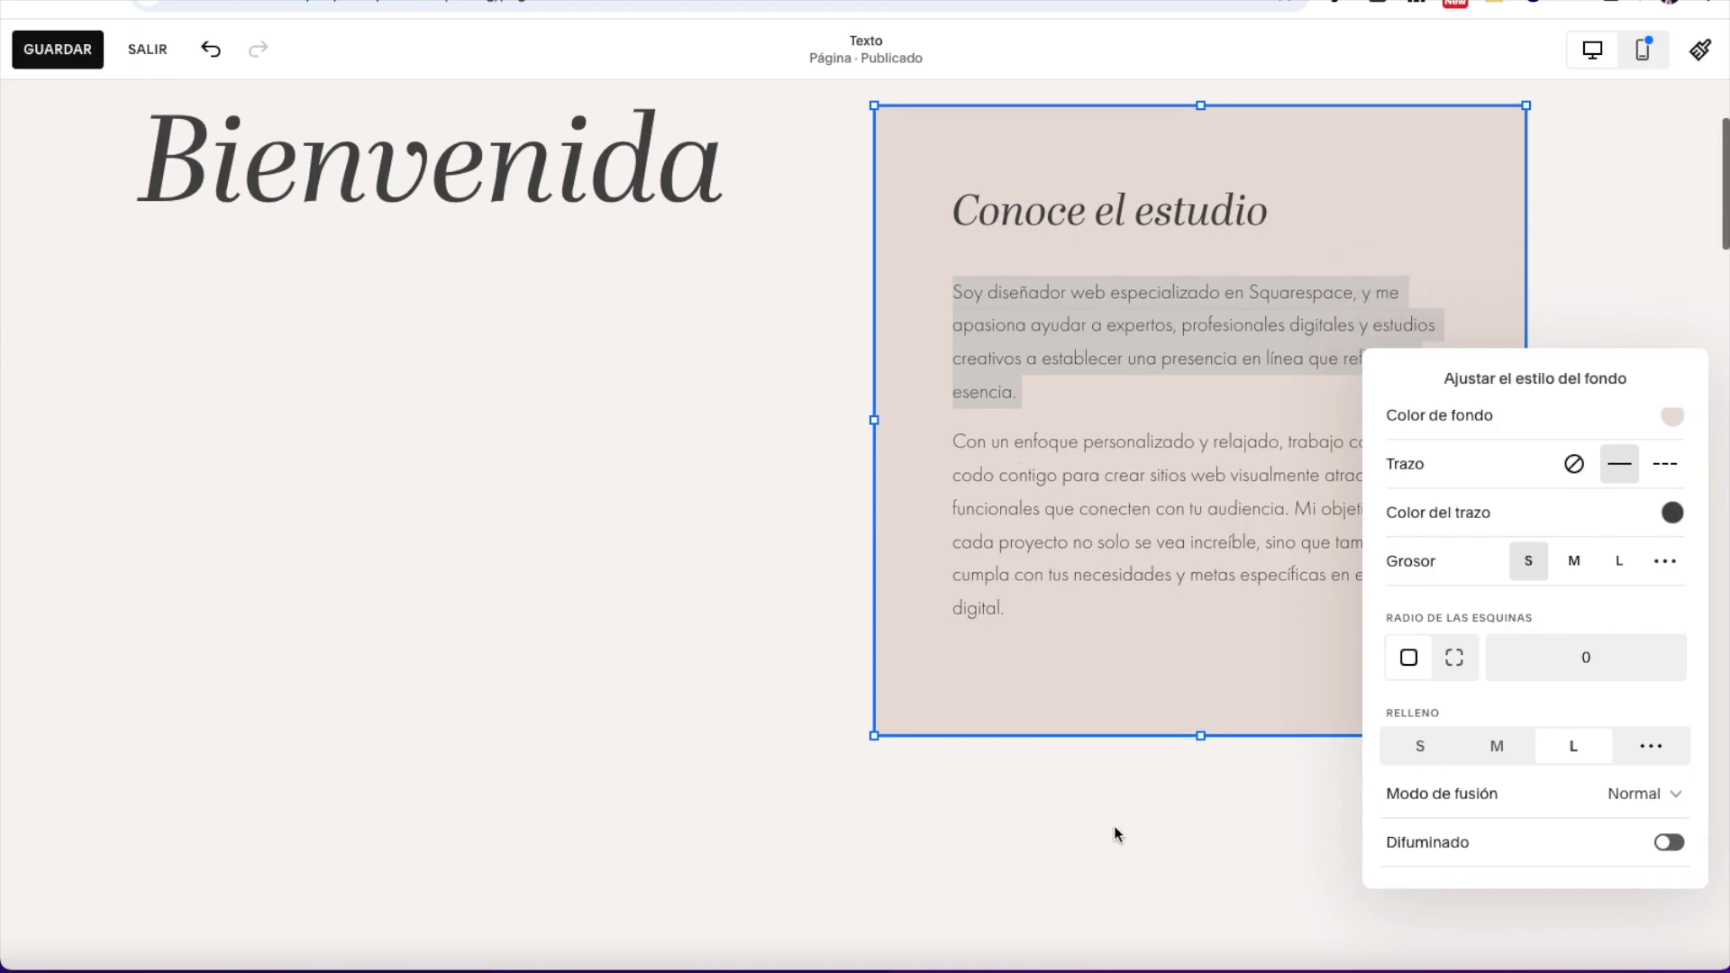
click(931, 799)
Step: Make the background colour of the "Bienvenida" text block over the plant photo about half transparent
scroll(1144, 808, down, 10)
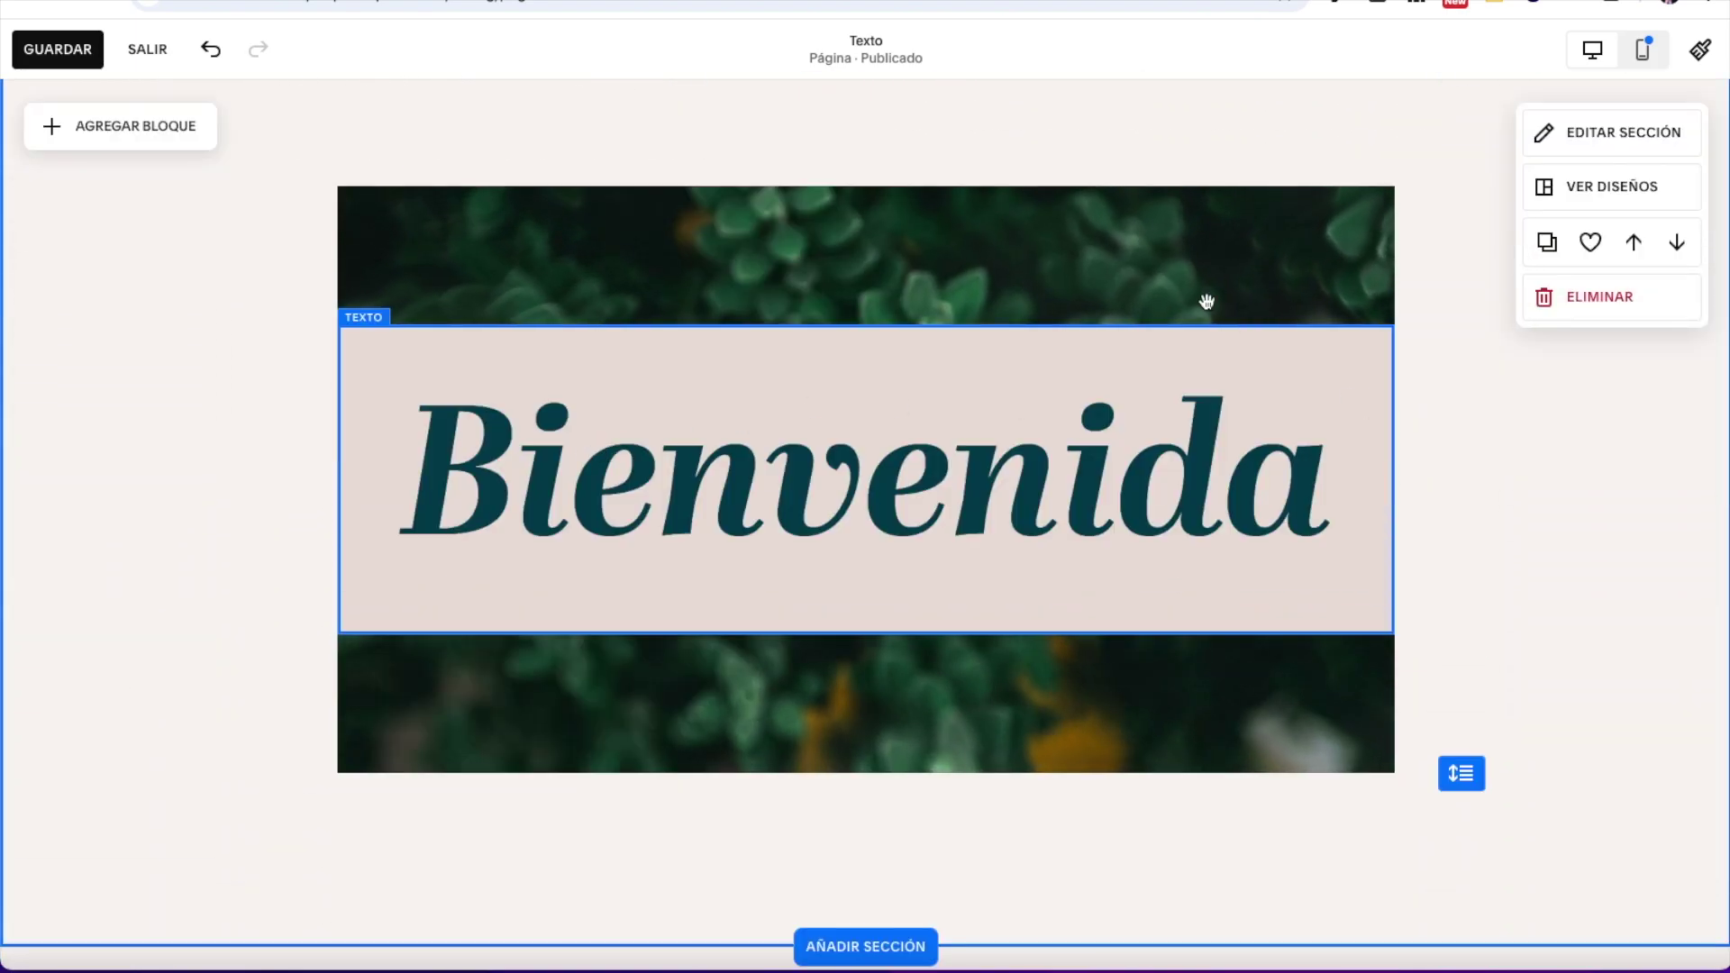
click(592, 413)
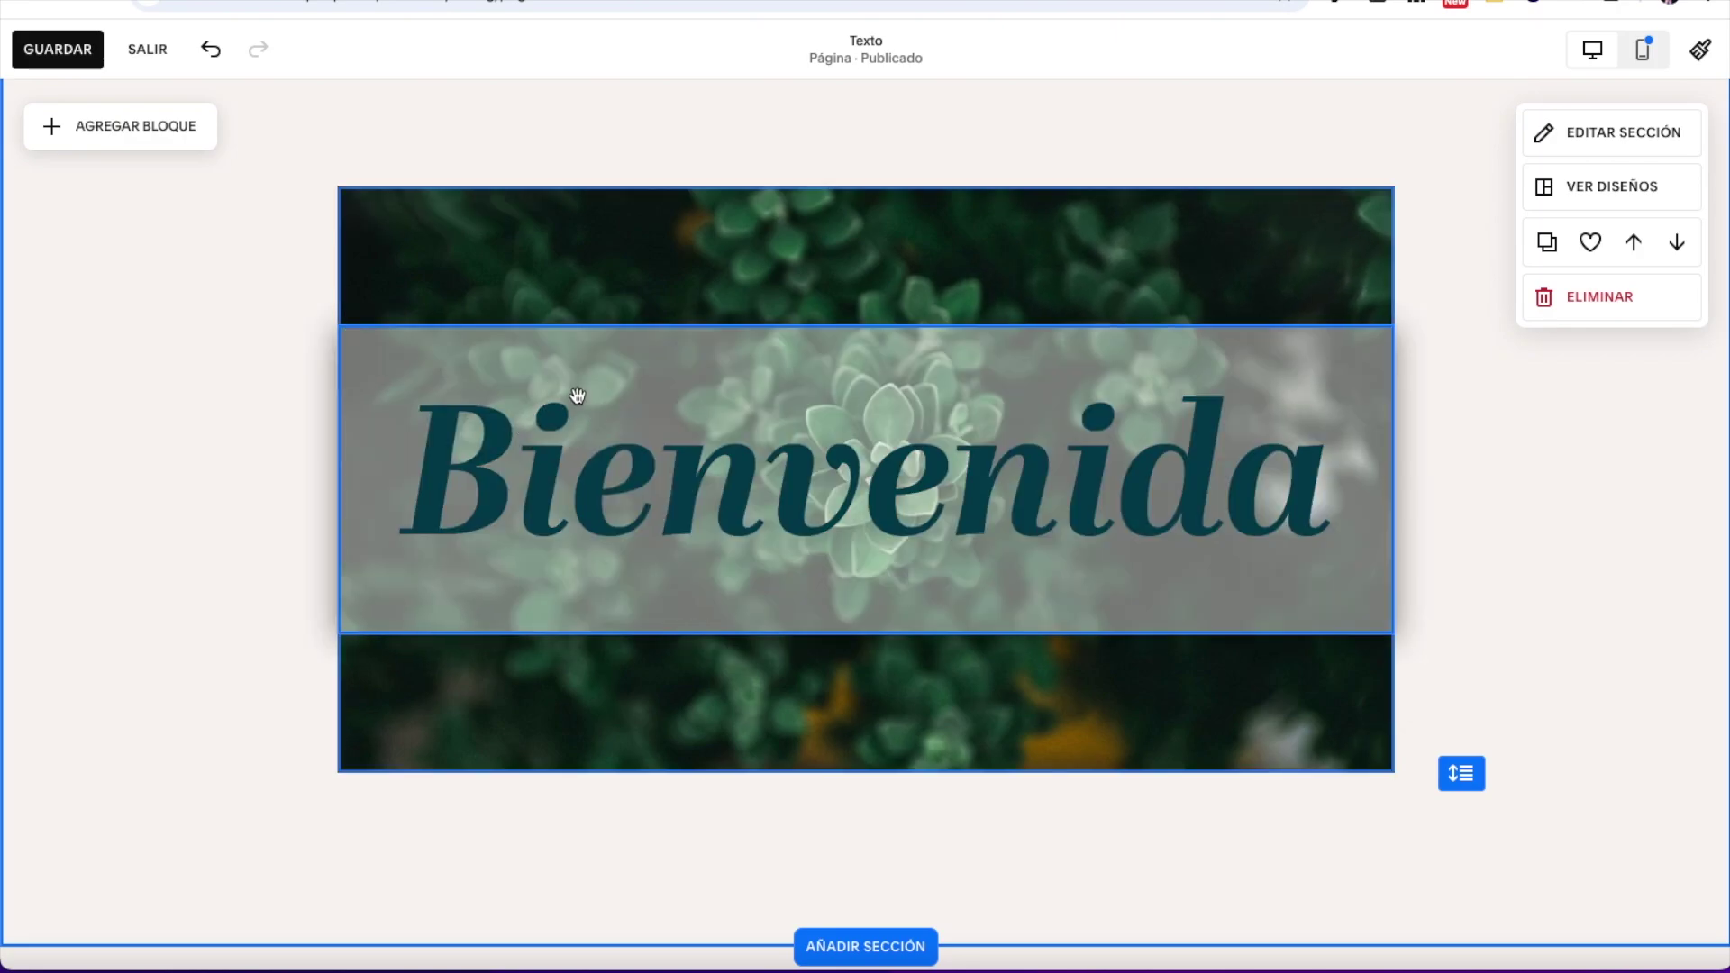
click(536, 372)
drag(544, 370, 490, 348)
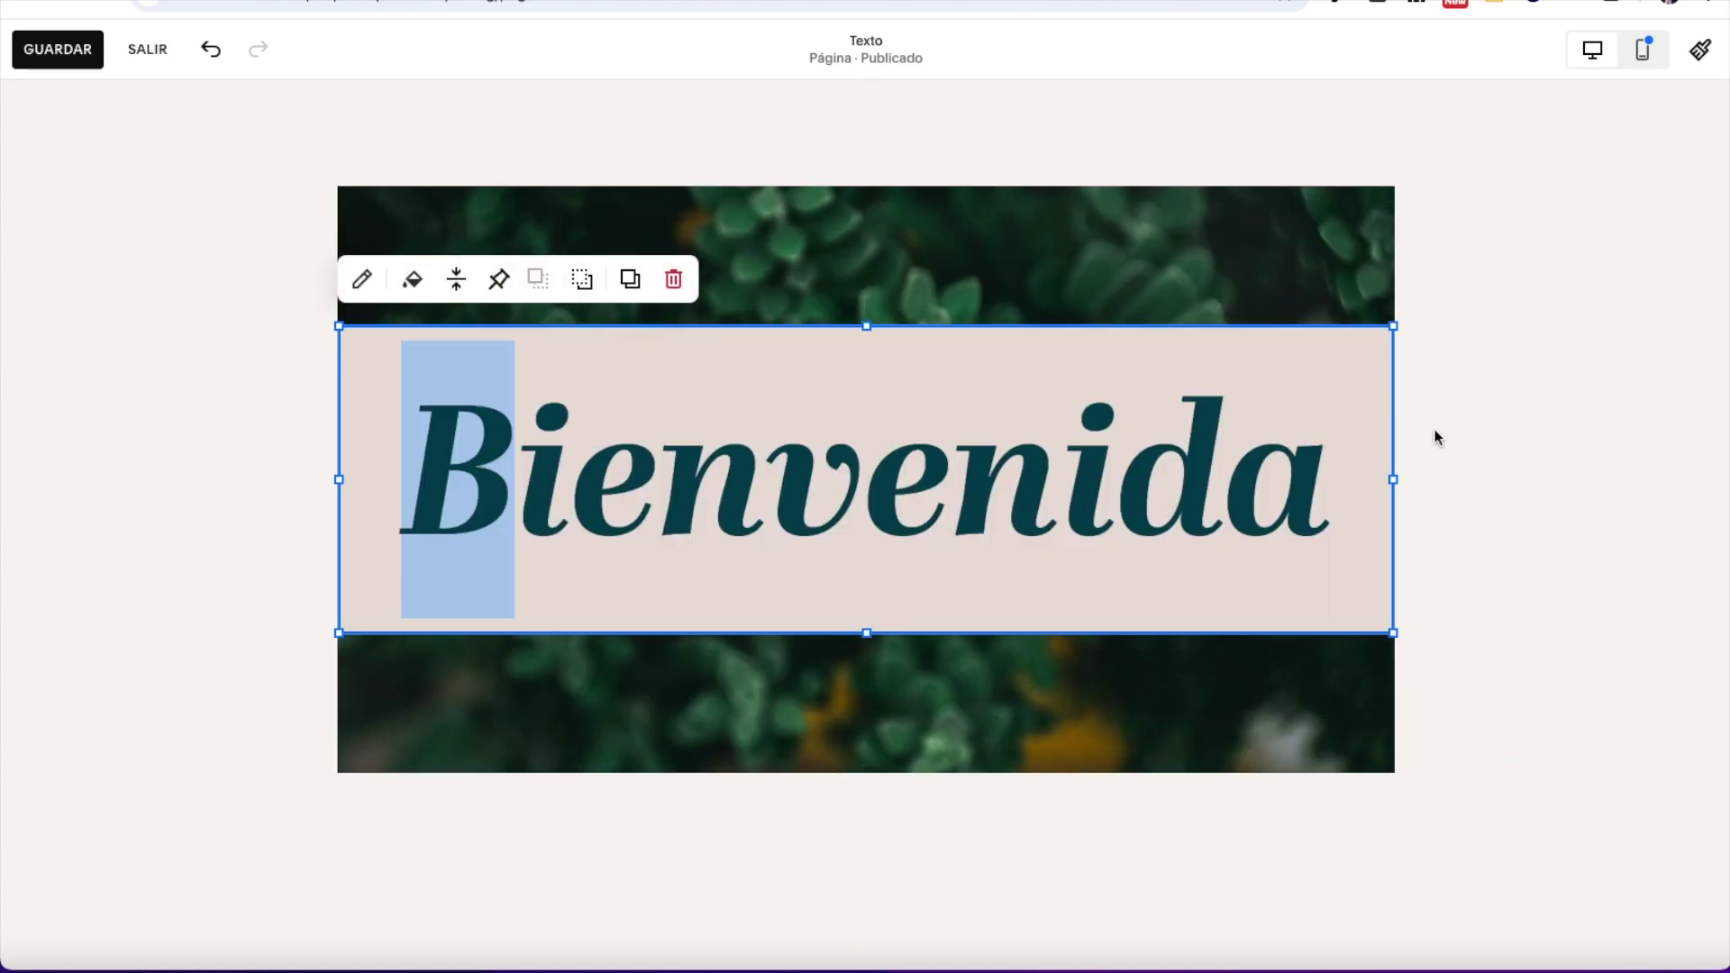
click(412, 278)
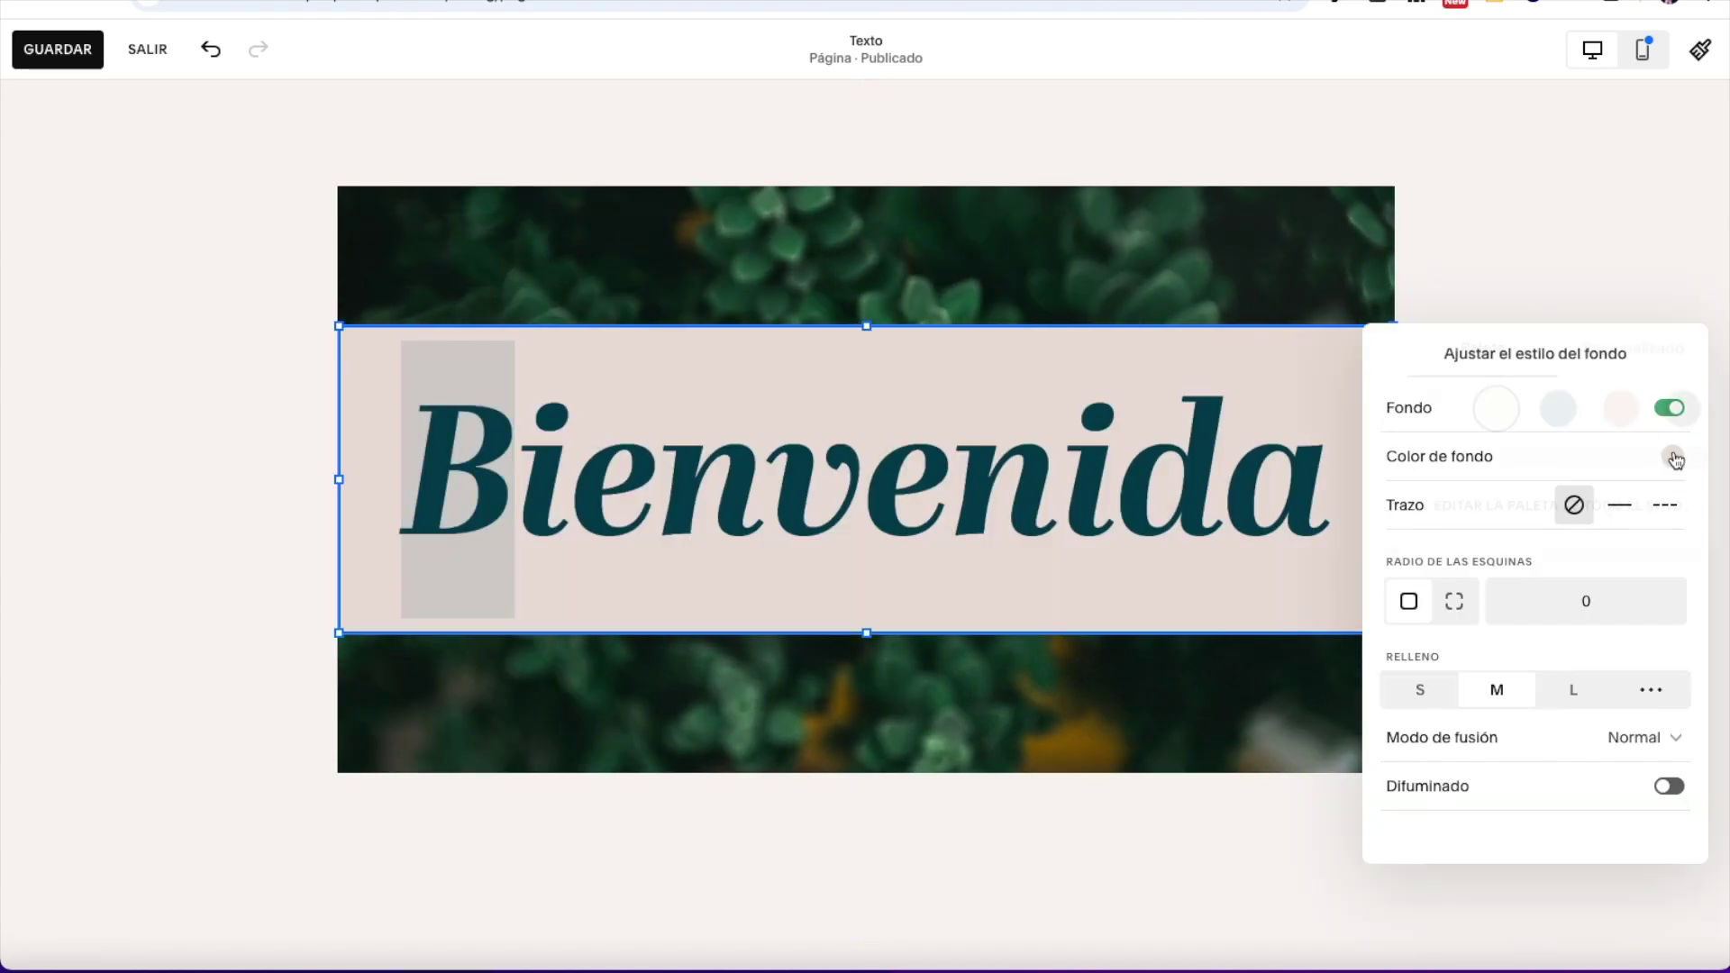
click(1674, 461)
drag(1672, 459, 1572, 461)
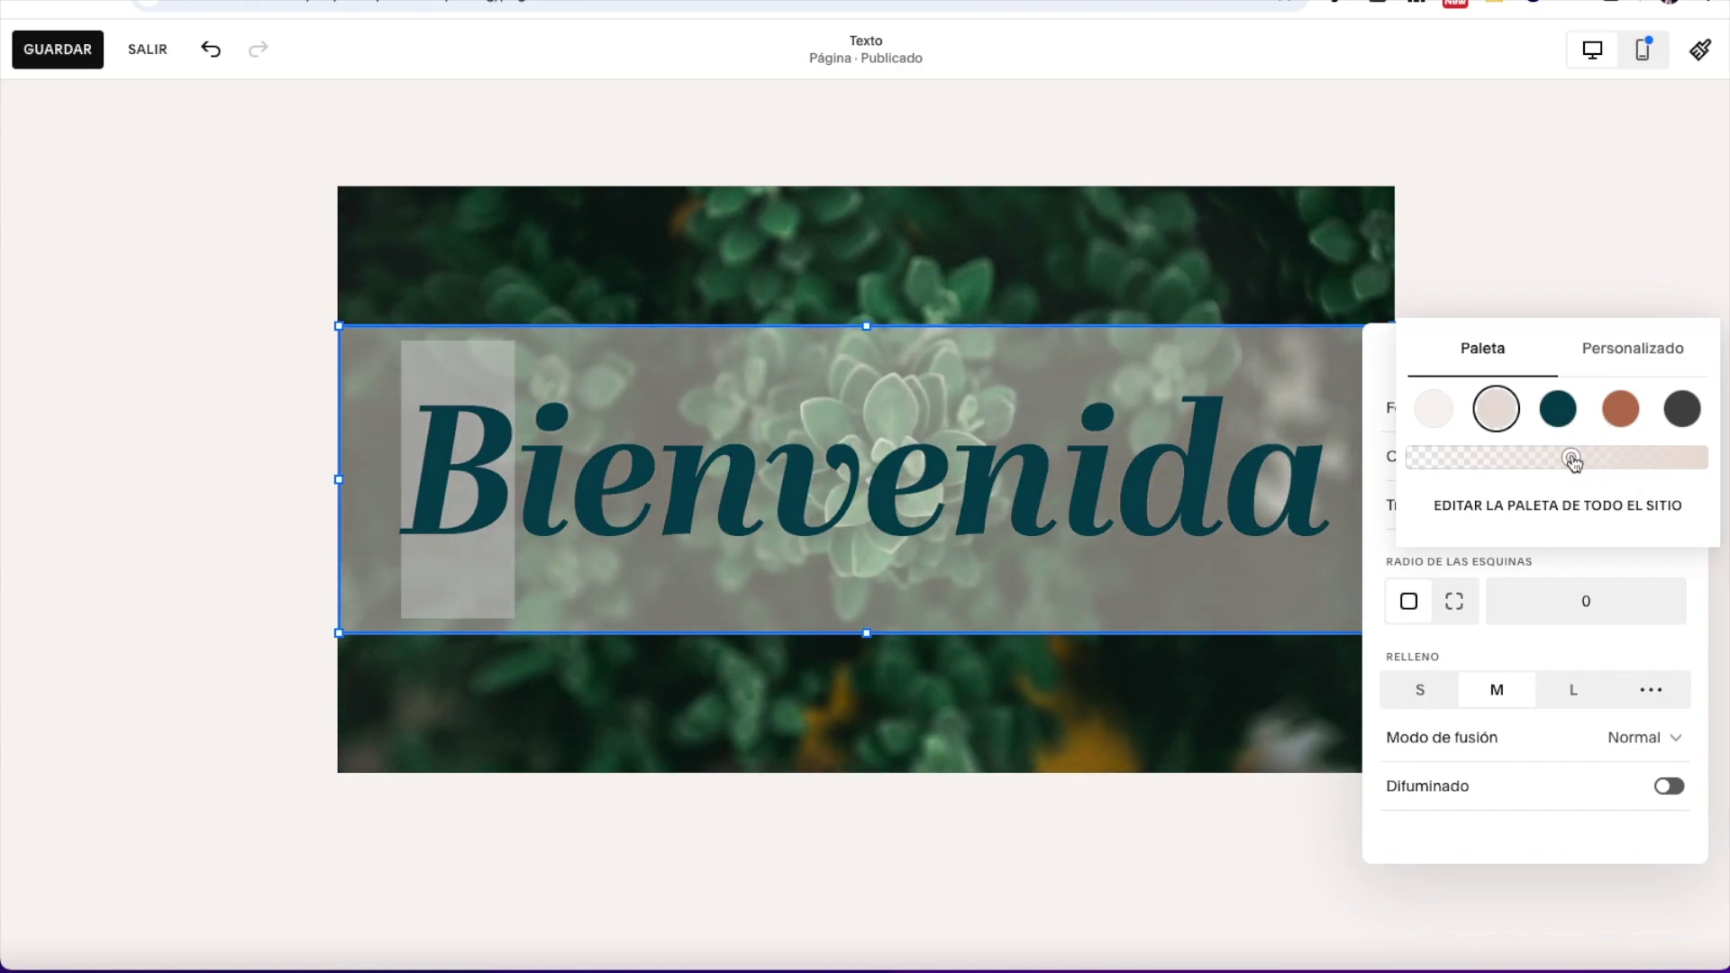
key(Escape)
Step: Try the Trama and Aclarado blend modes on the "Bienvenida" block over the photo, then set Luz suave
click(1328, 496)
click(412, 281)
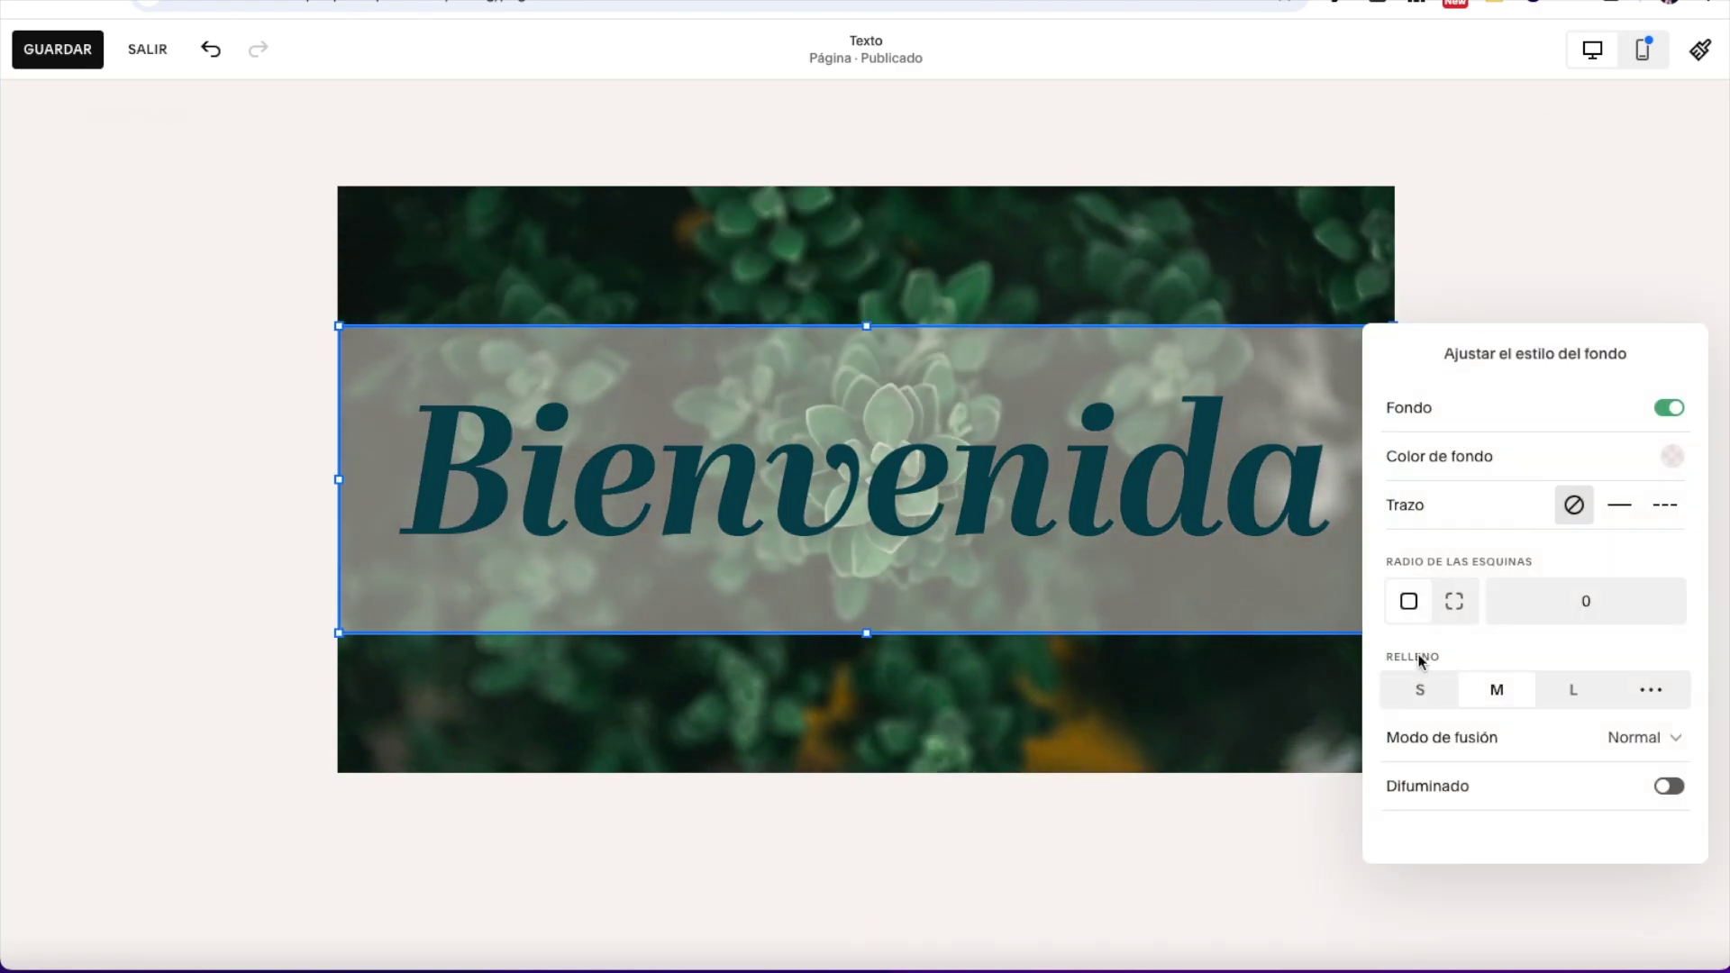
click(1623, 741)
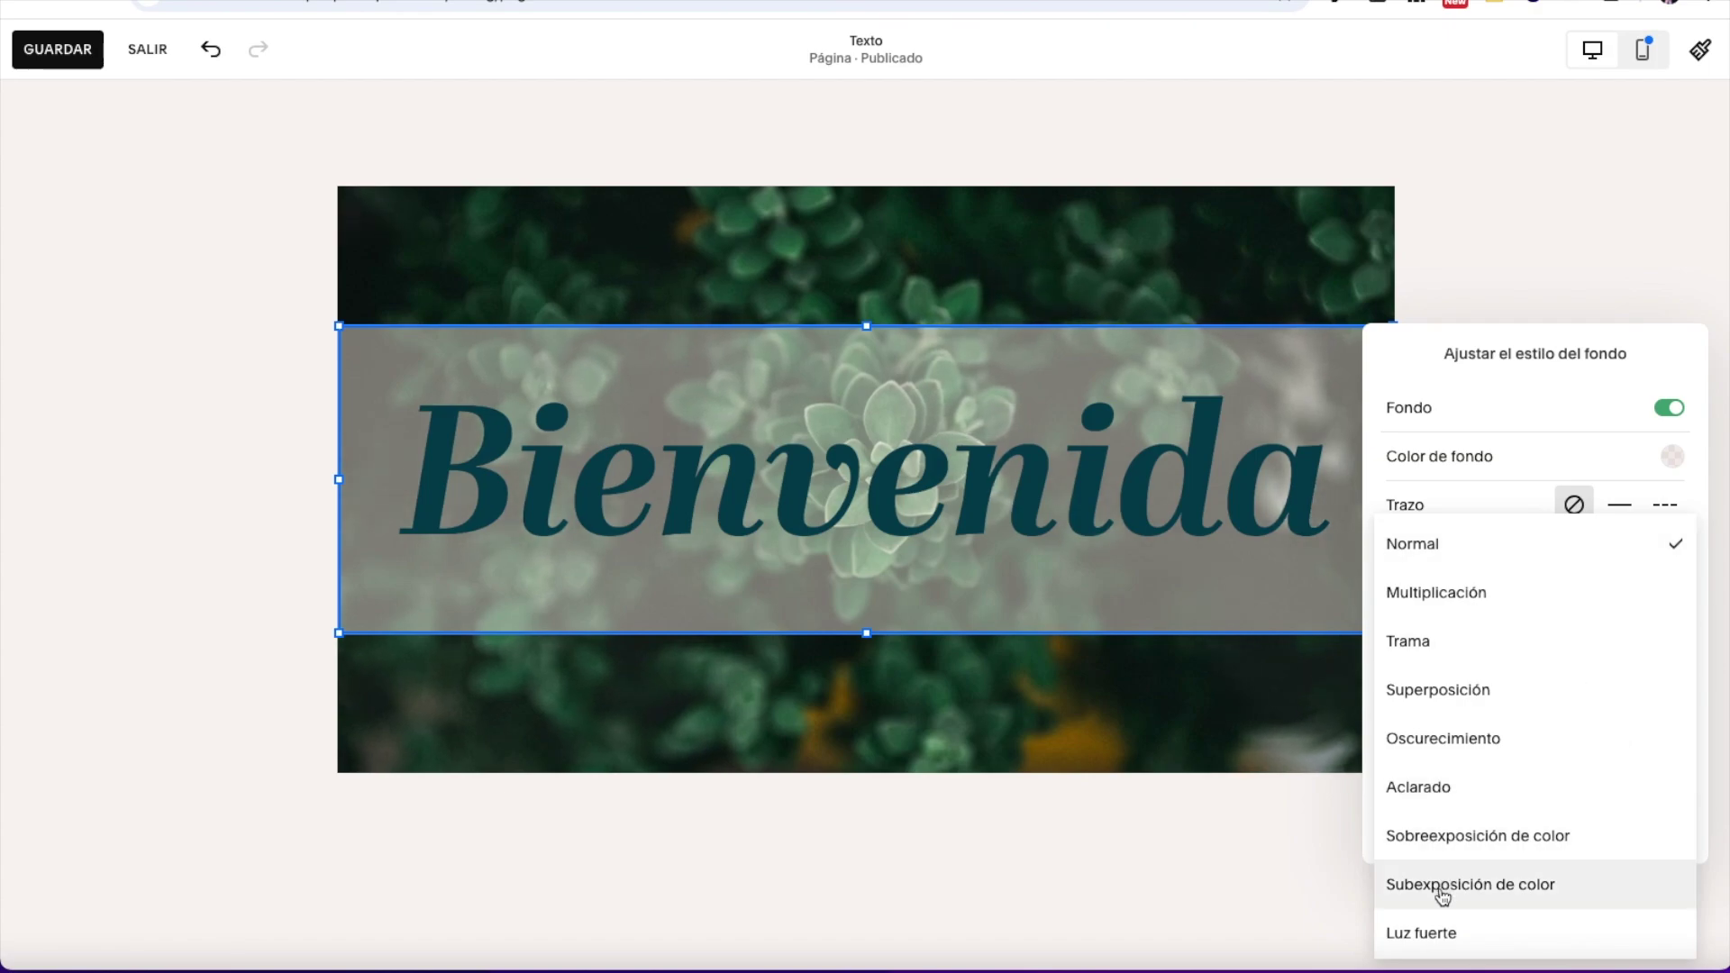
scroll(1431, 710, down, 2)
scroll(1433, 710, up, 2)
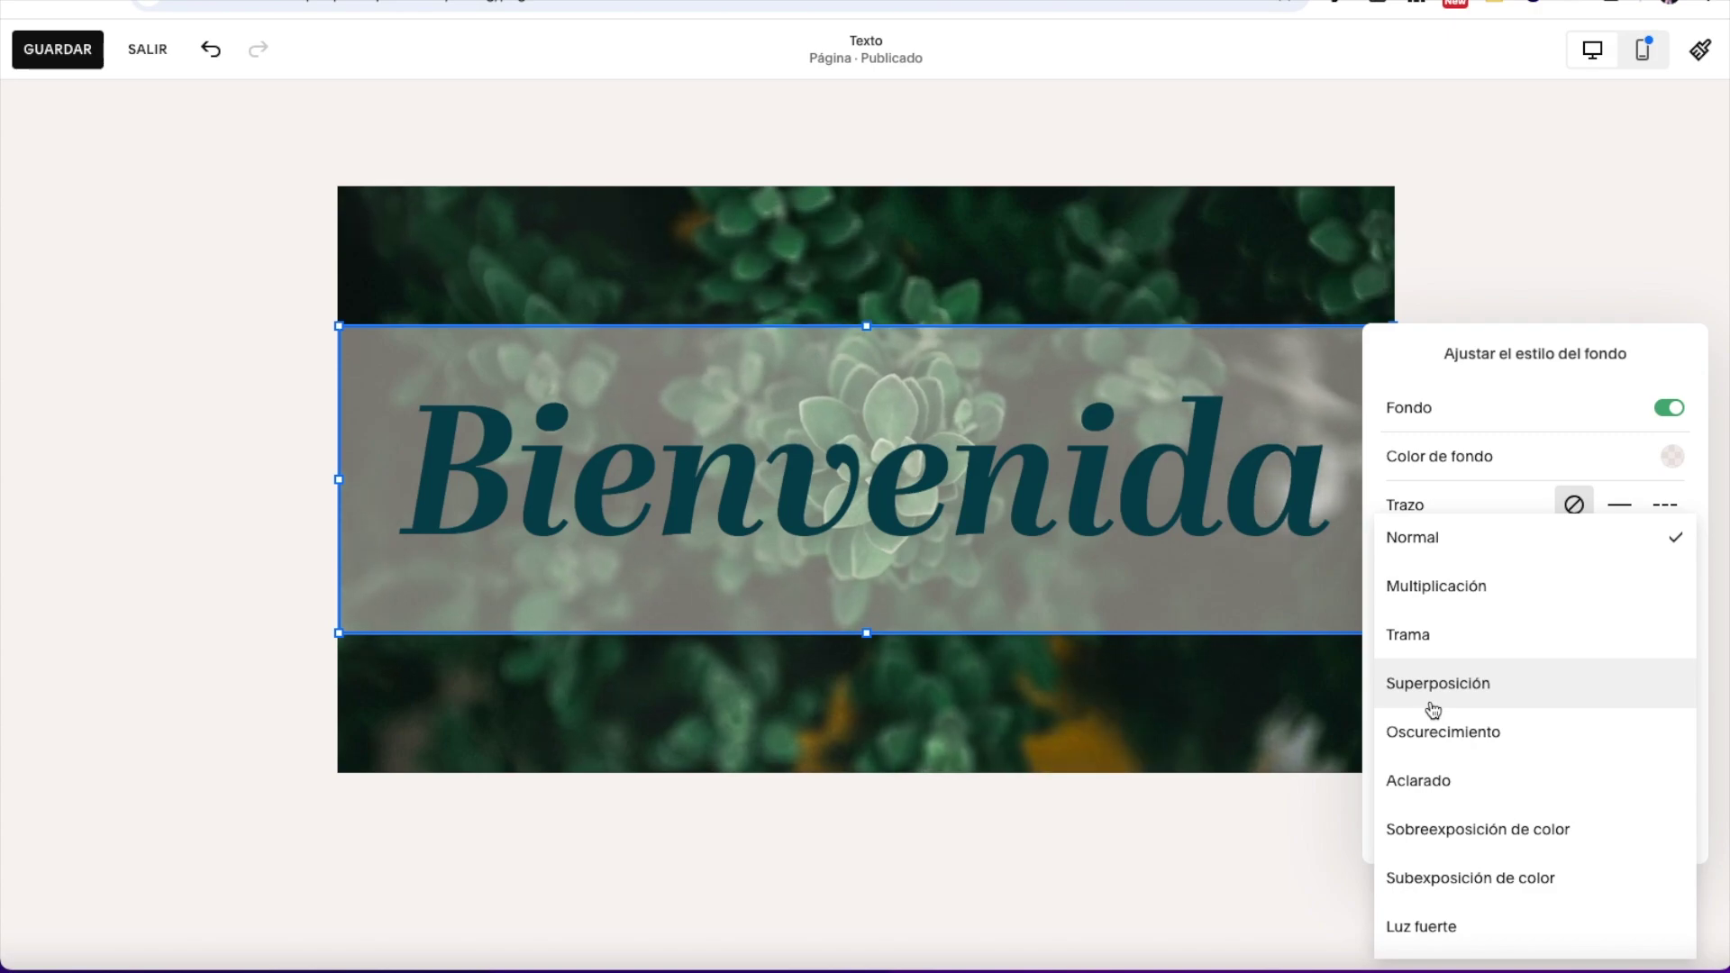
click(1447, 650)
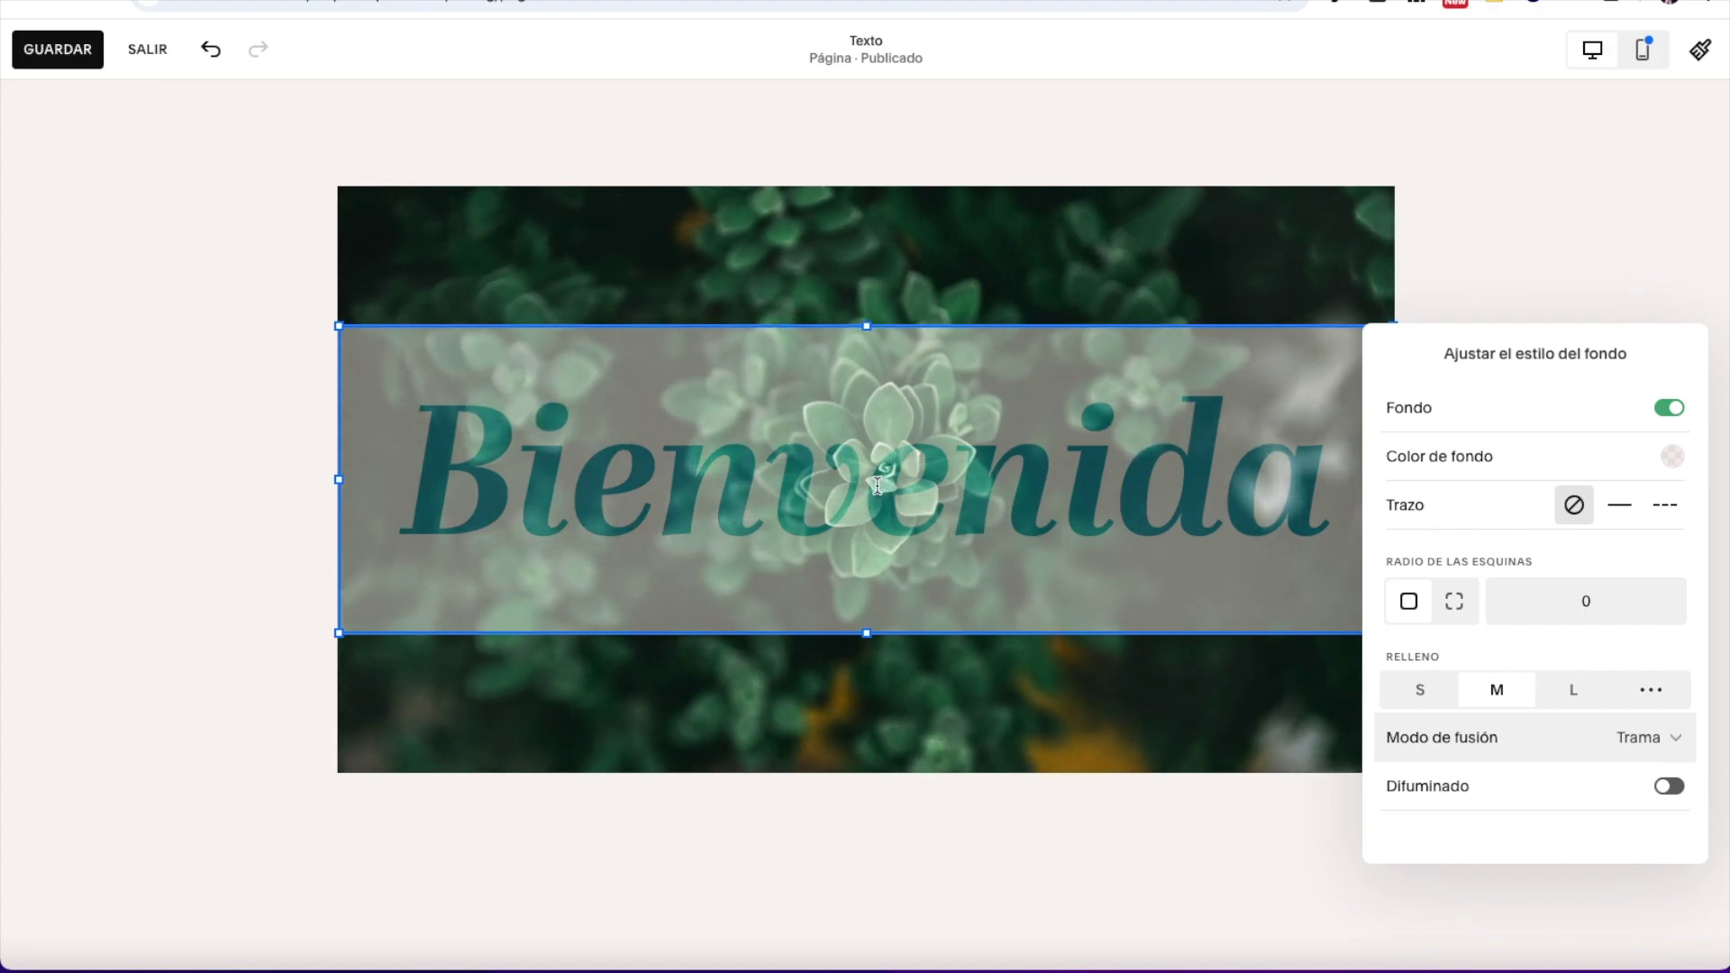
click(1638, 737)
click(1399, 795)
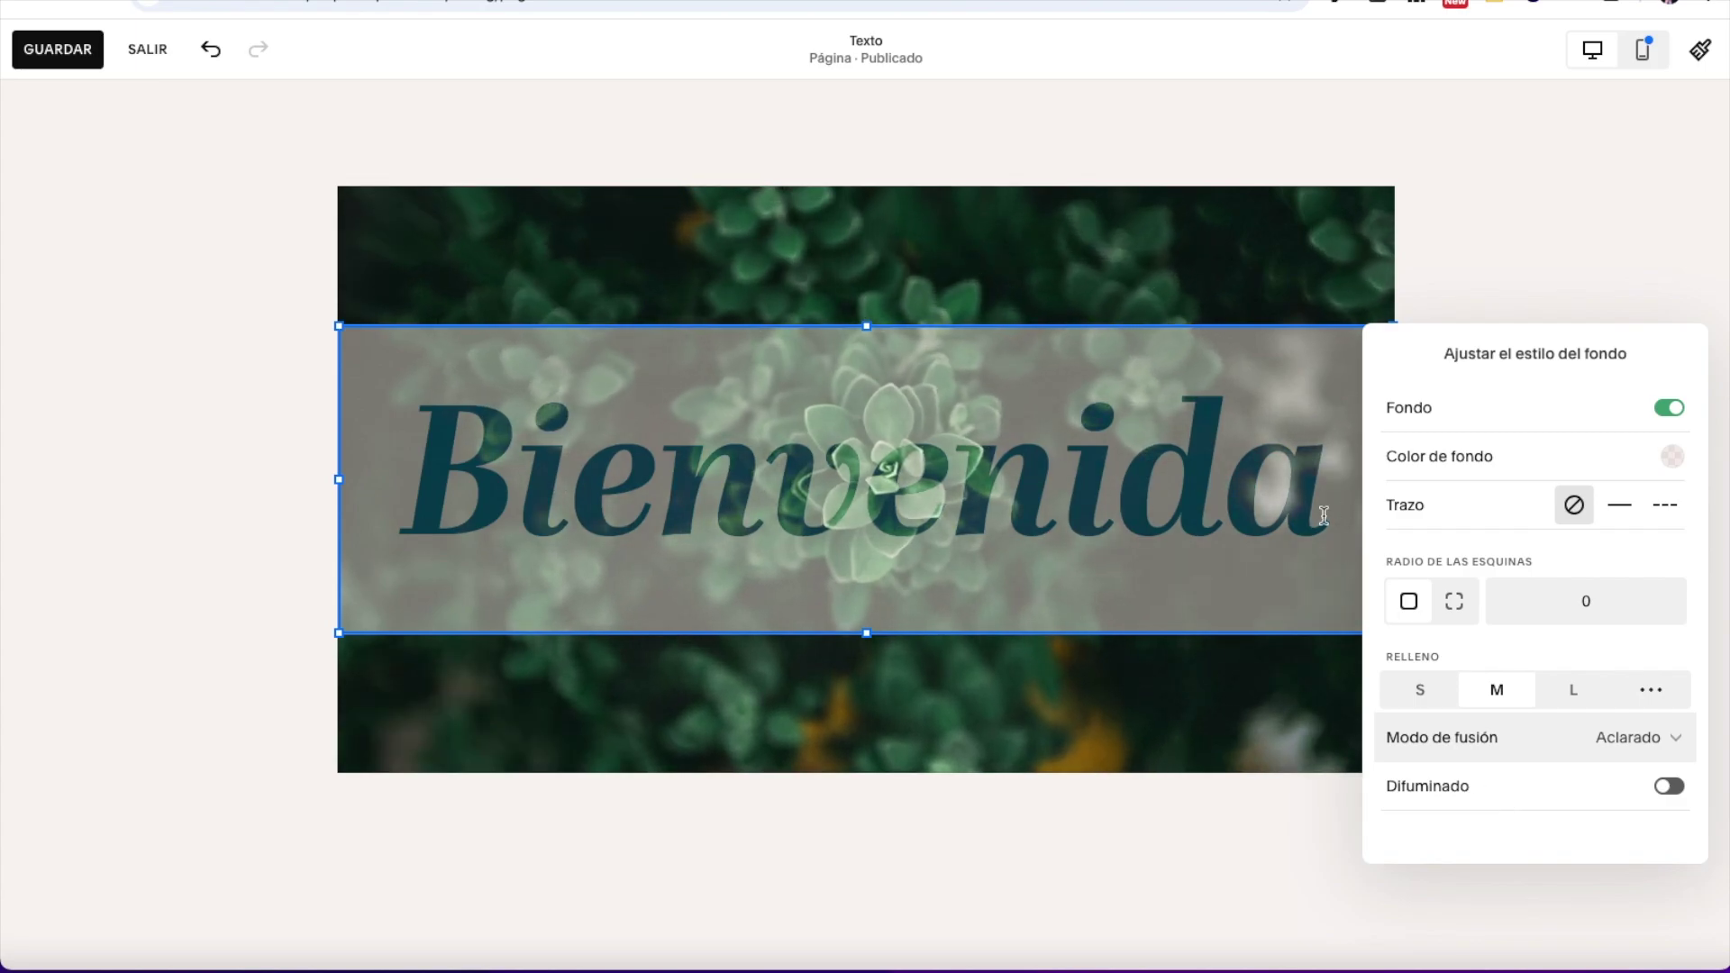
click(1637, 739)
click(1432, 768)
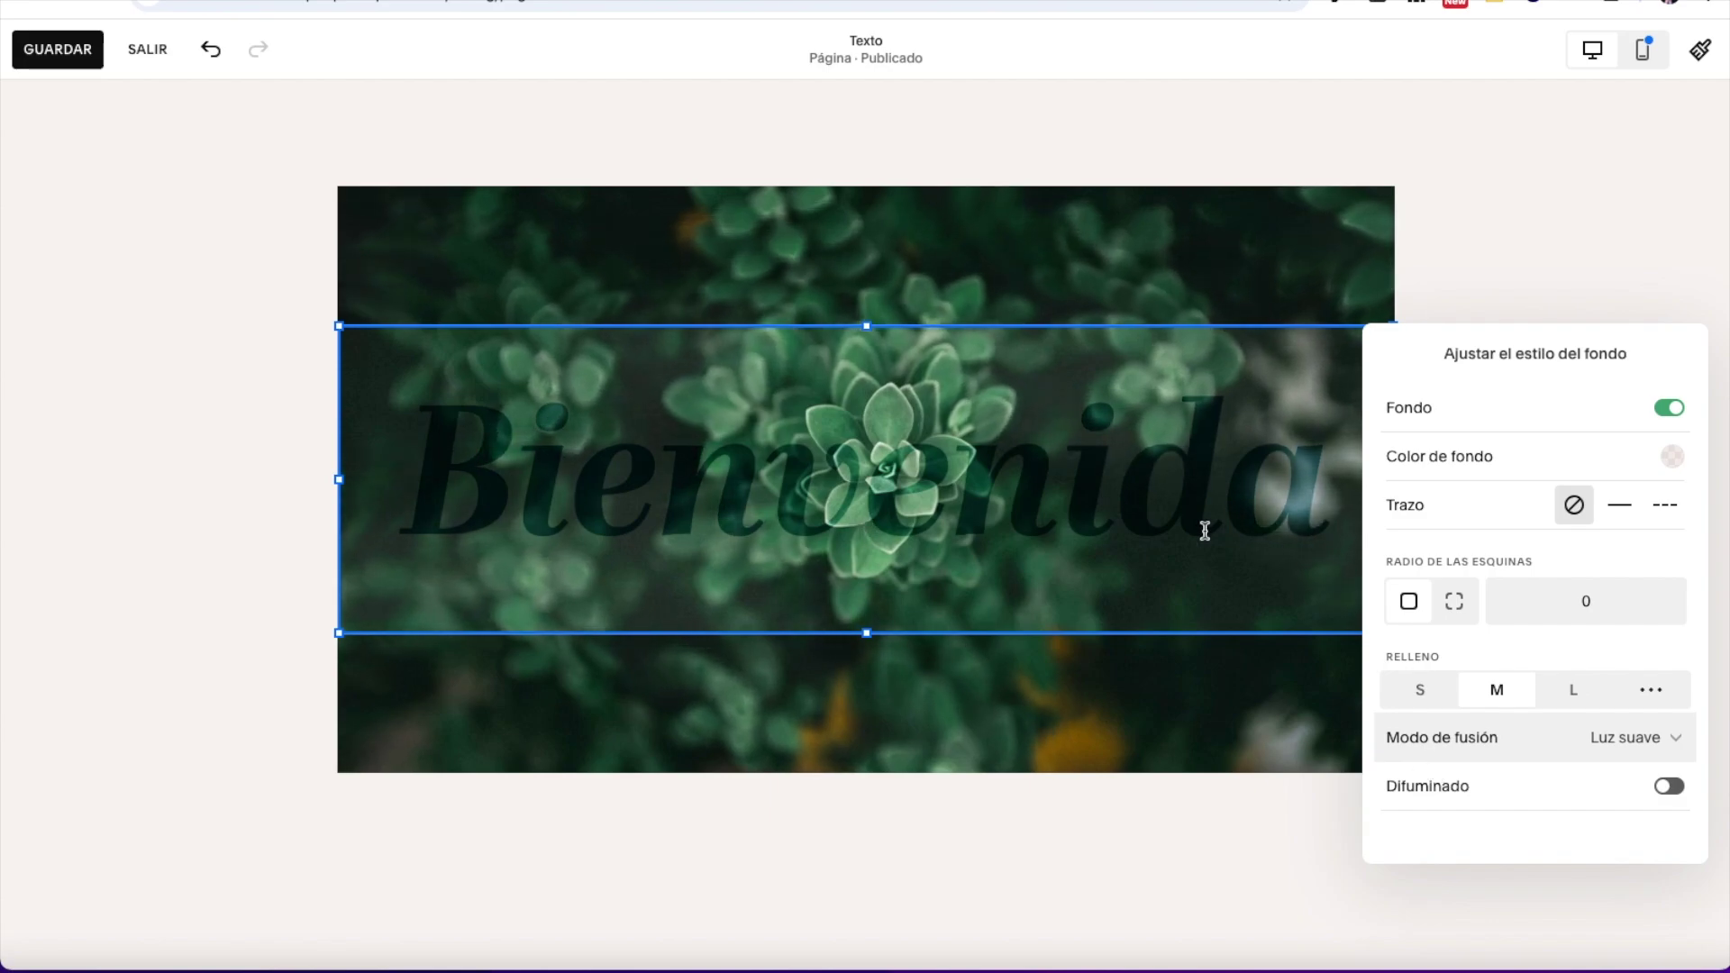
Step: Change the text colour of the "Bienvenida" heading over the photo to the lightest palette colour
click(785, 496)
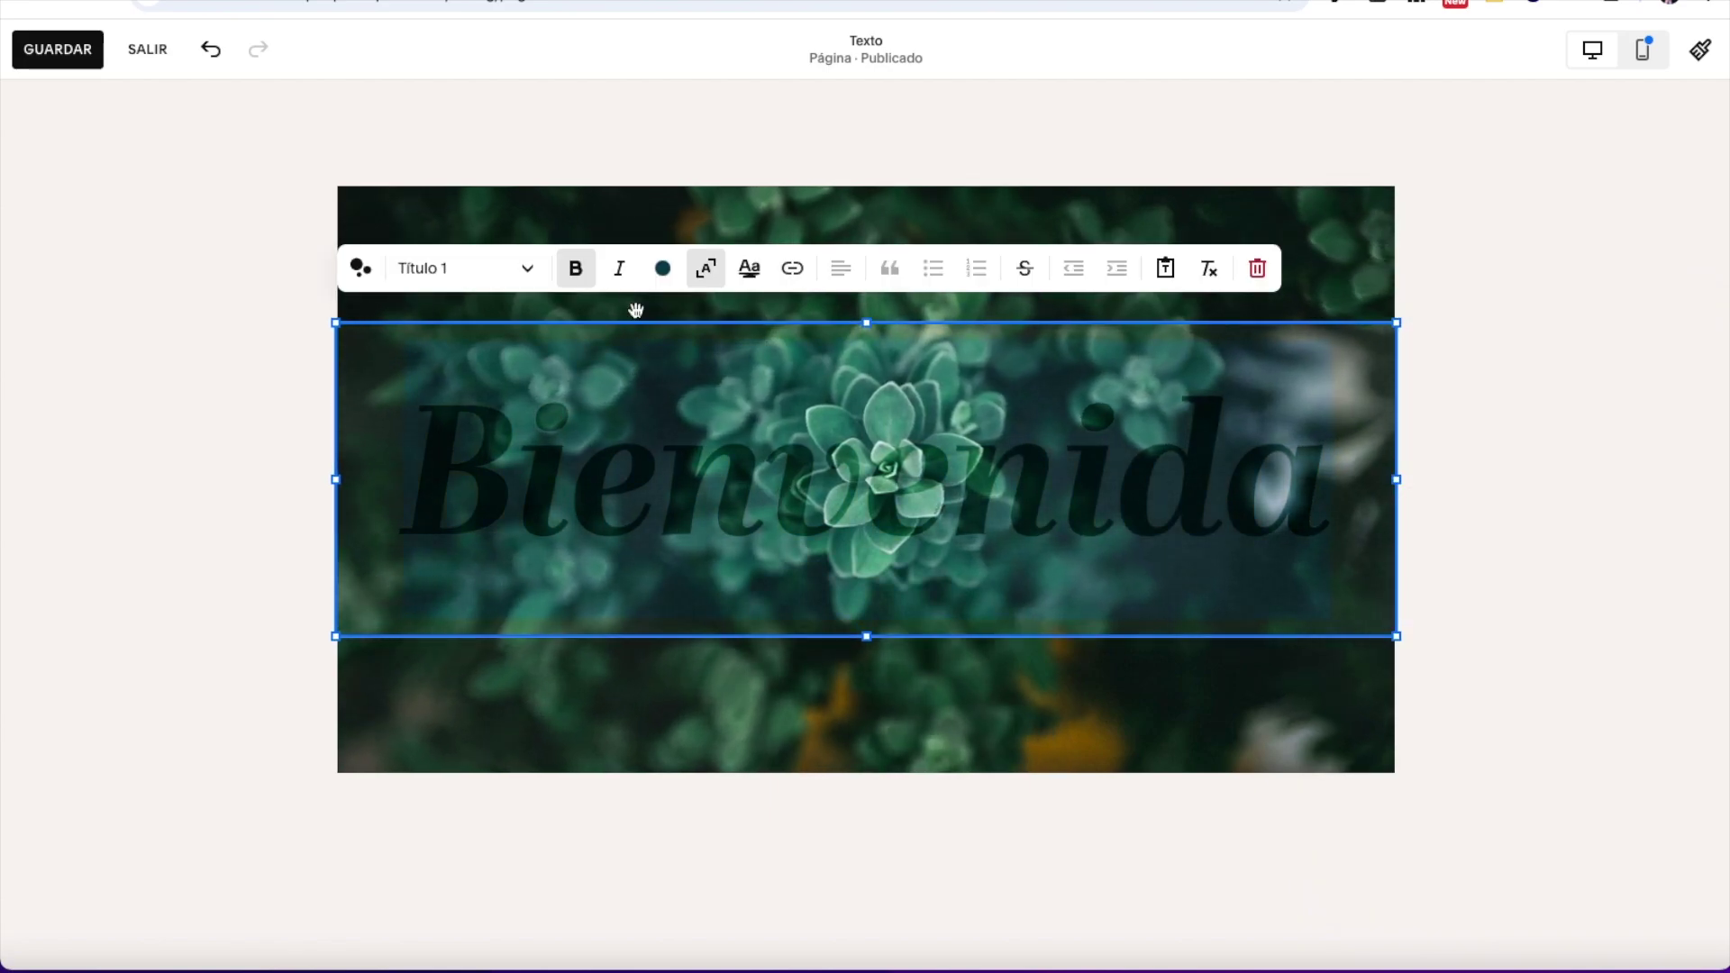
click(662, 268)
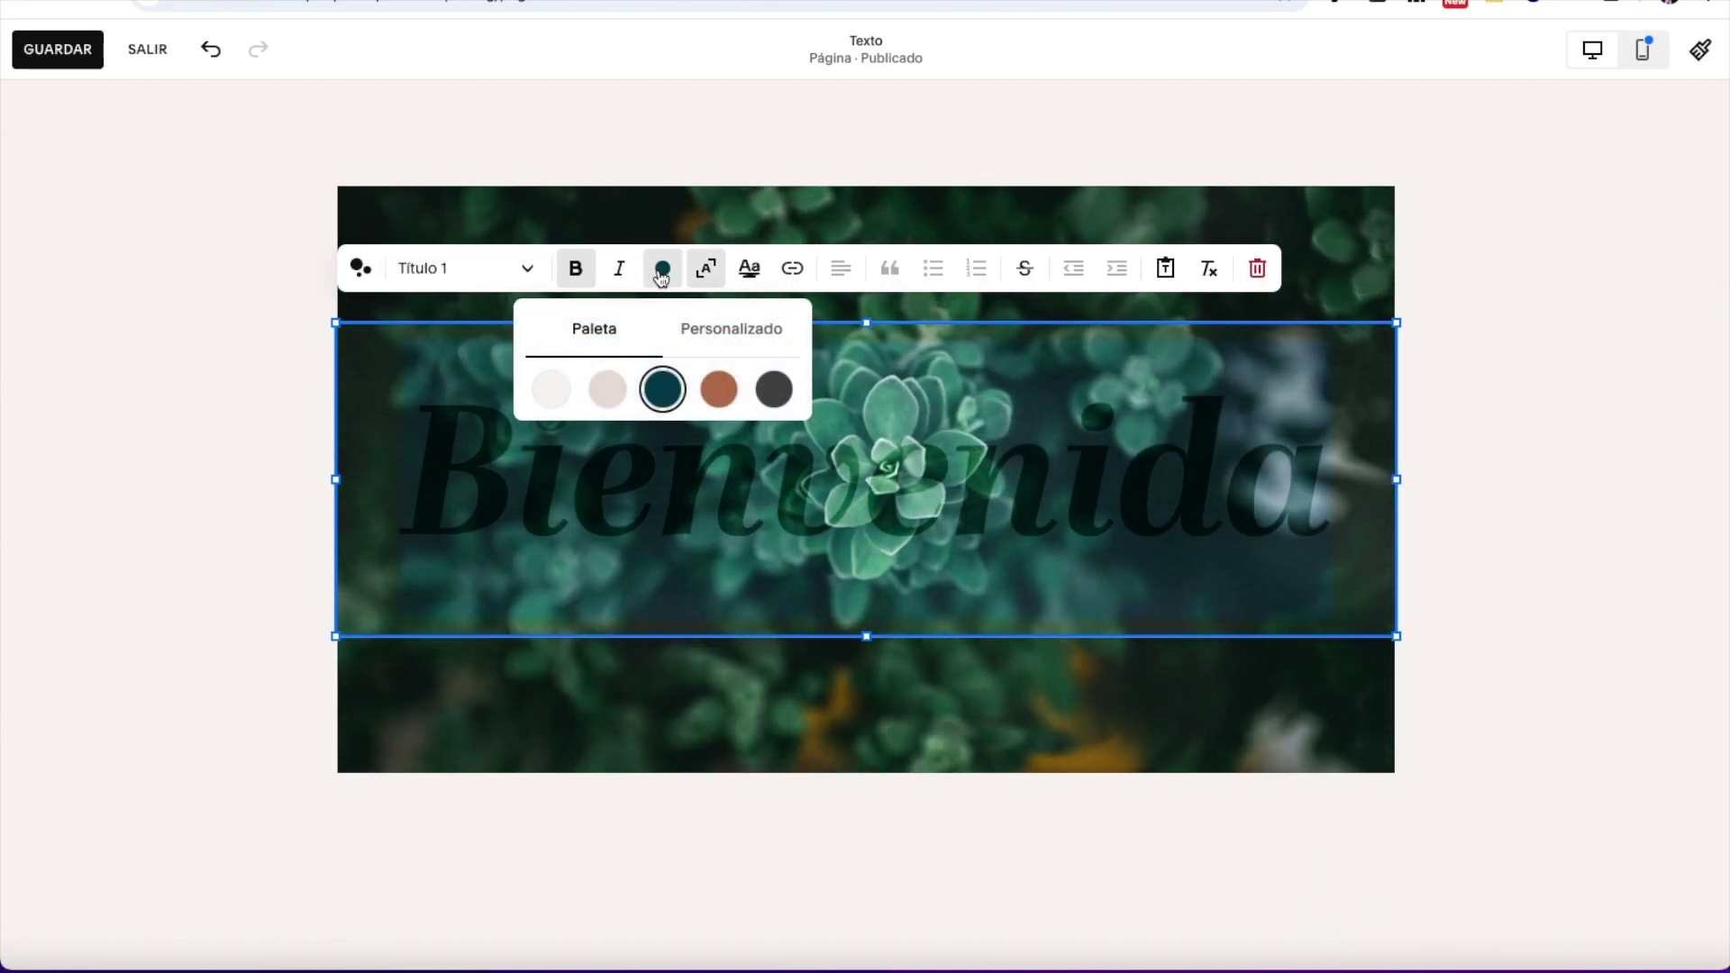
click(550, 389)
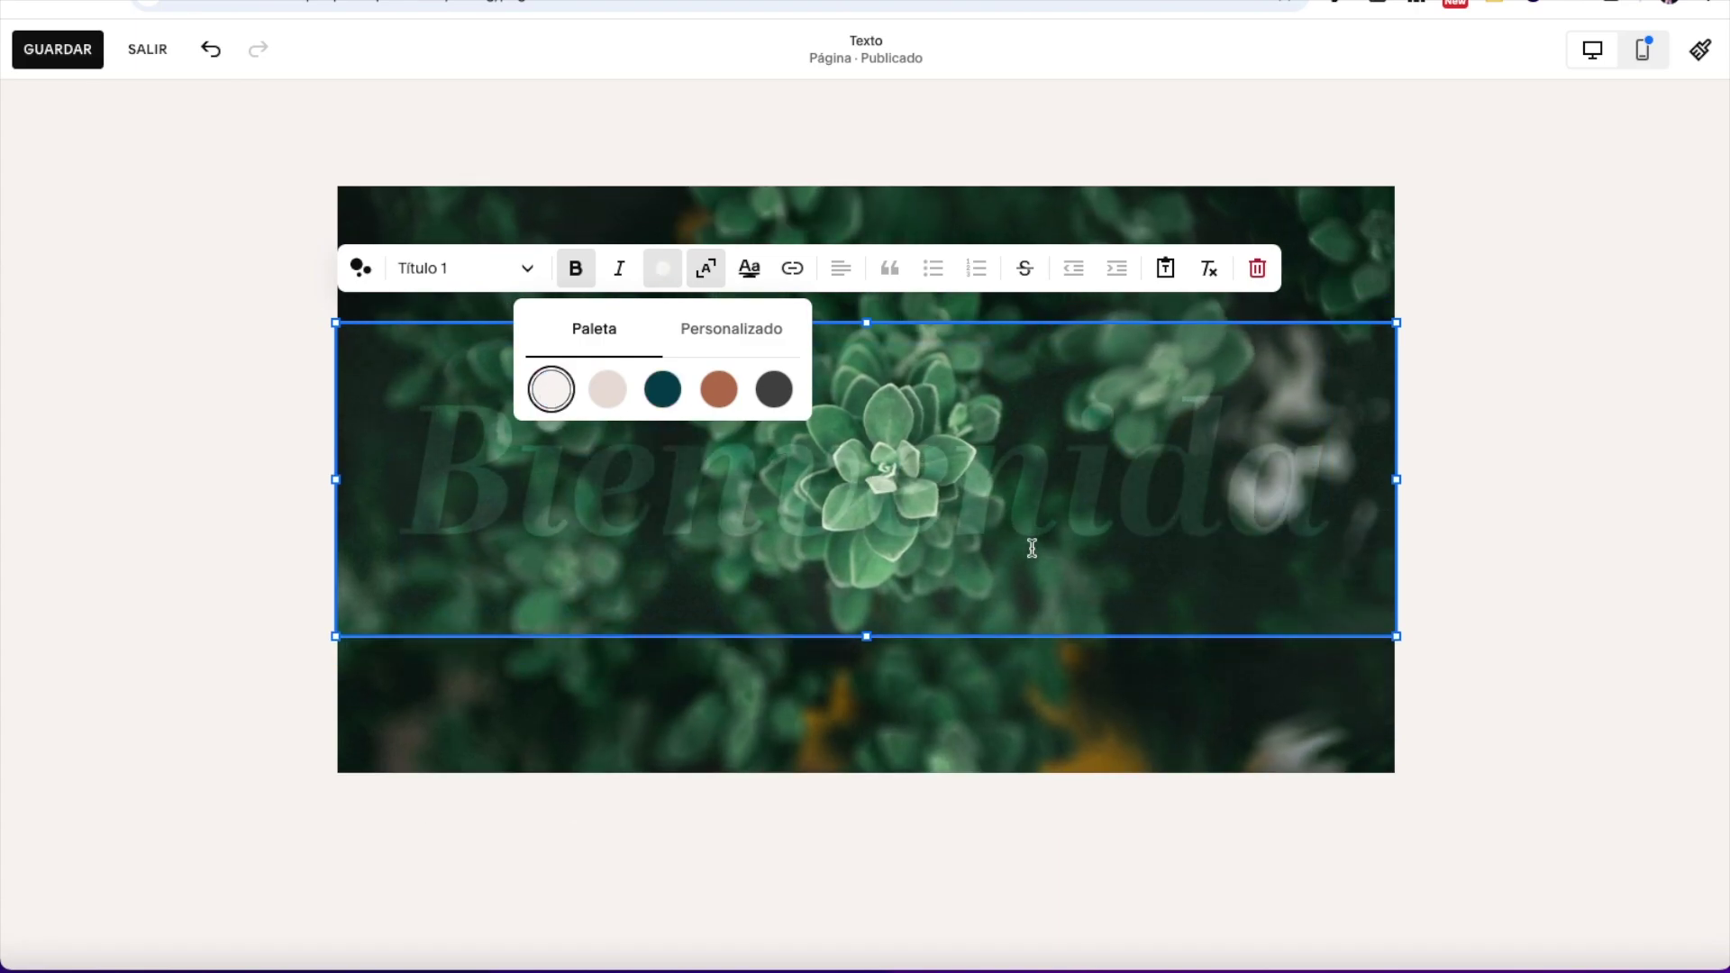
click(108, 579)
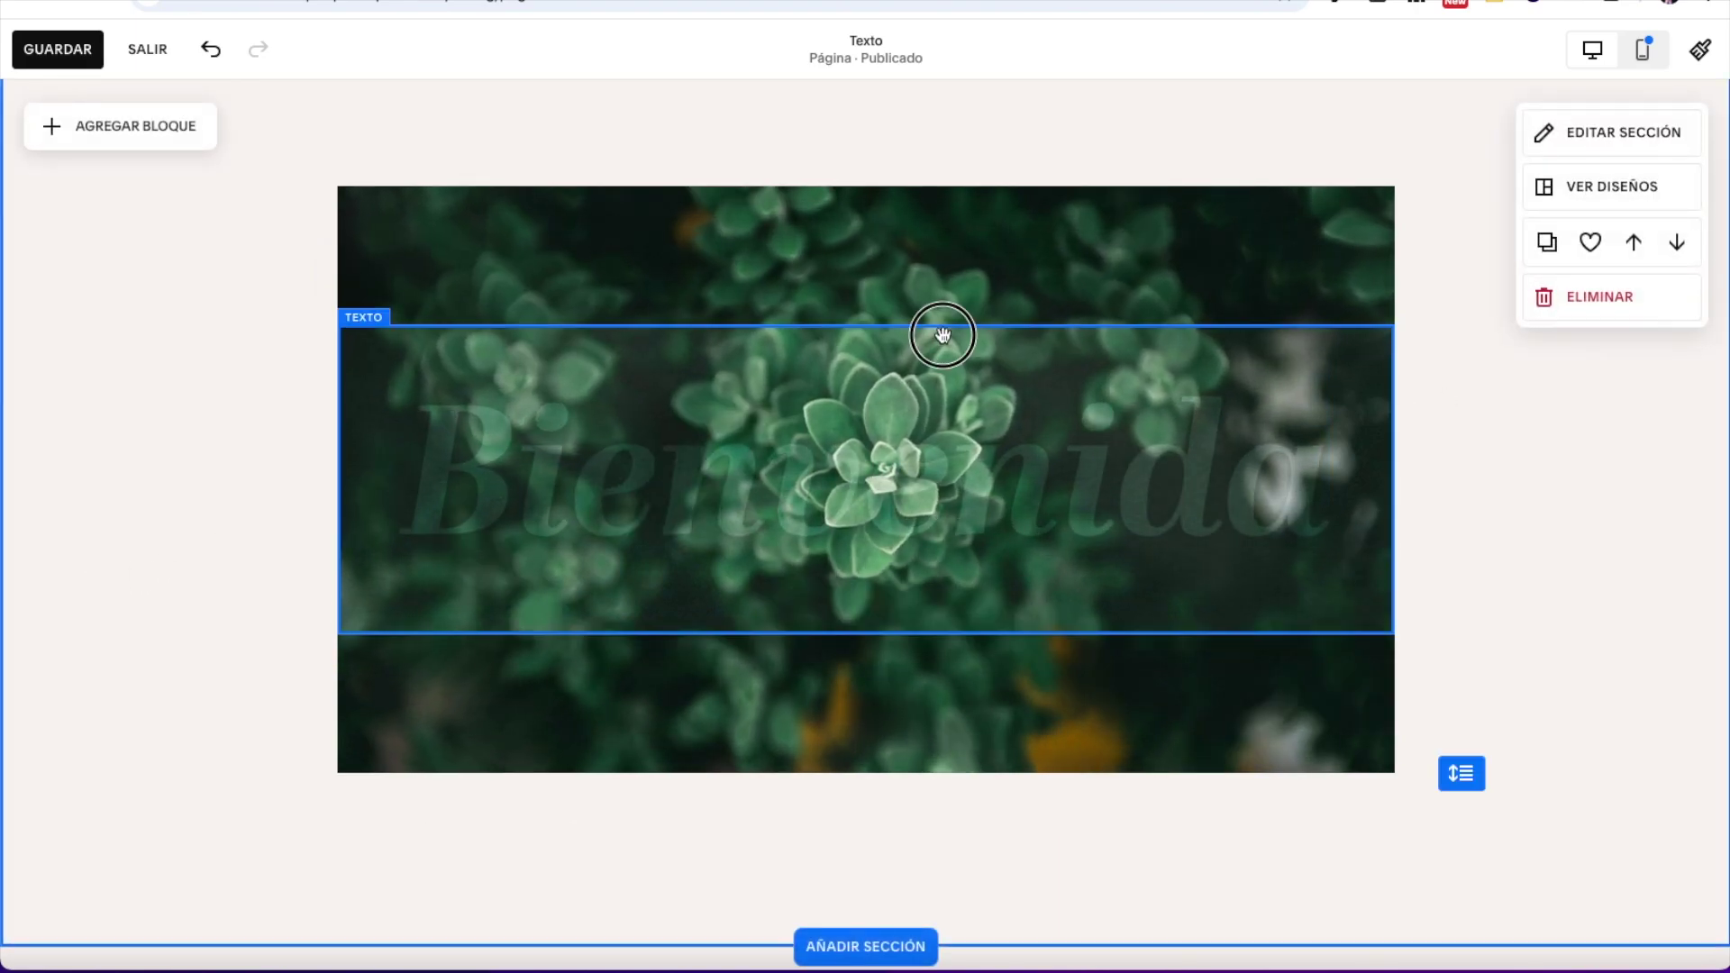
Step: Stretch the "Bienvenida" block to the full height of the plant photo and set its blend mode to Diferencia
click(908, 326)
drag(907, 326, 880, 191)
click(865, 737)
drag(865, 636, 876, 780)
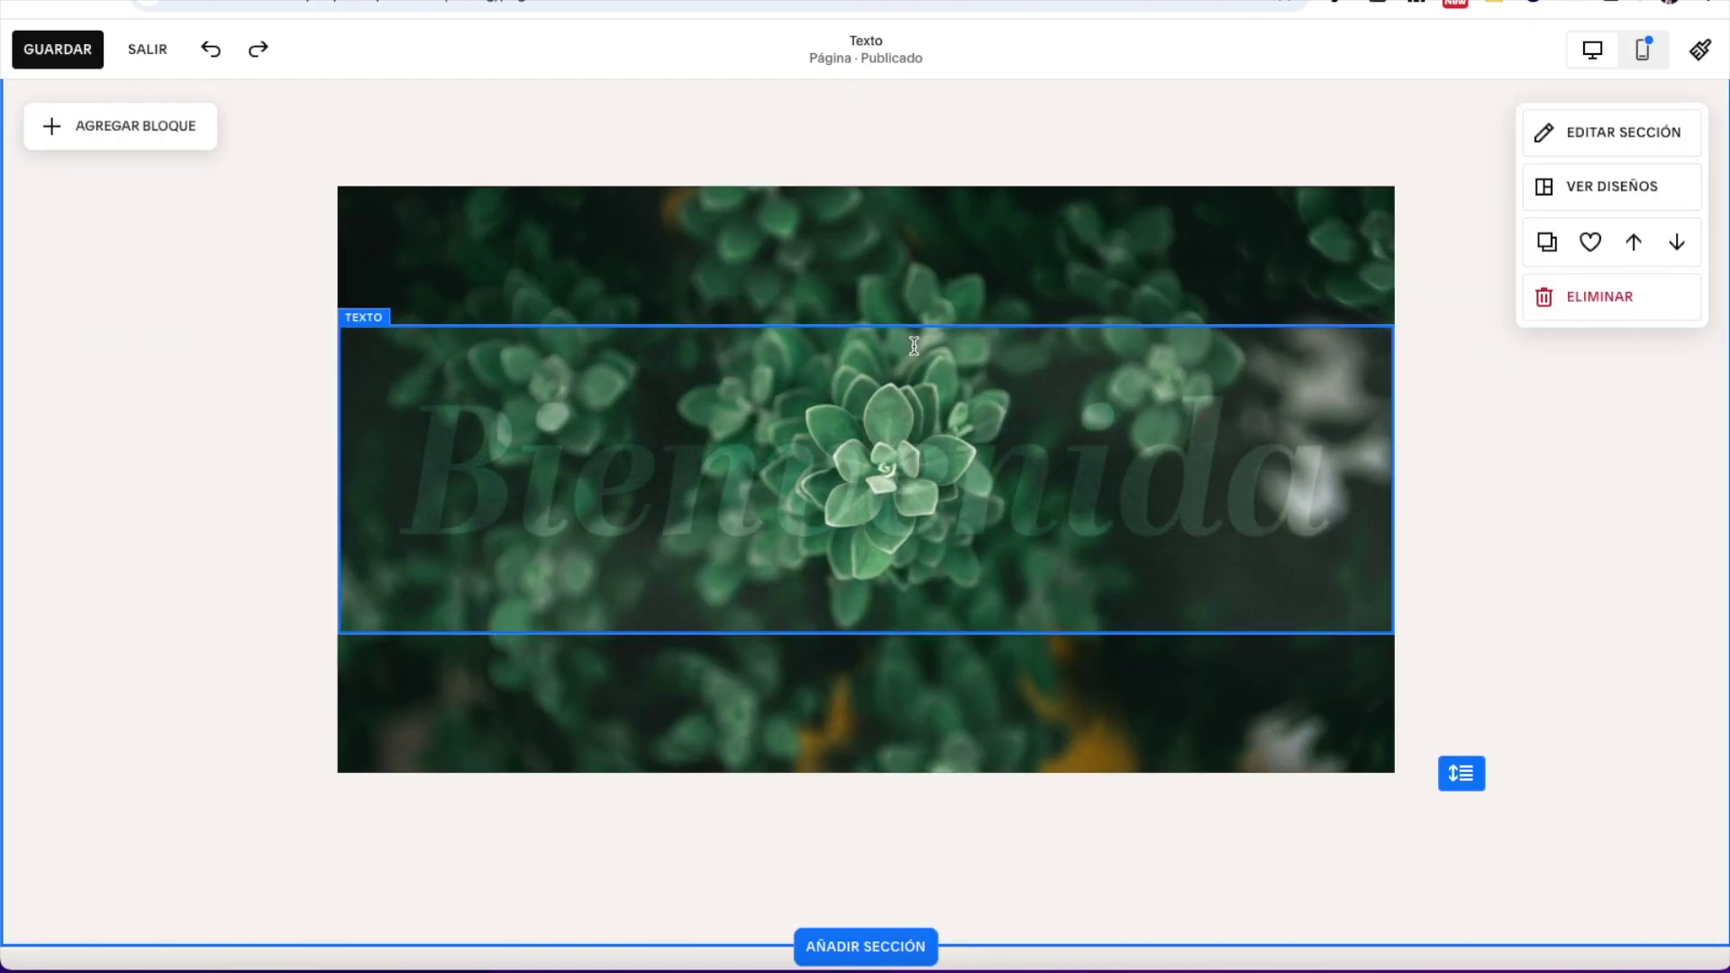
click(869, 326)
drag(869, 326, 856, 185)
drag(866, 632, 865, 768)
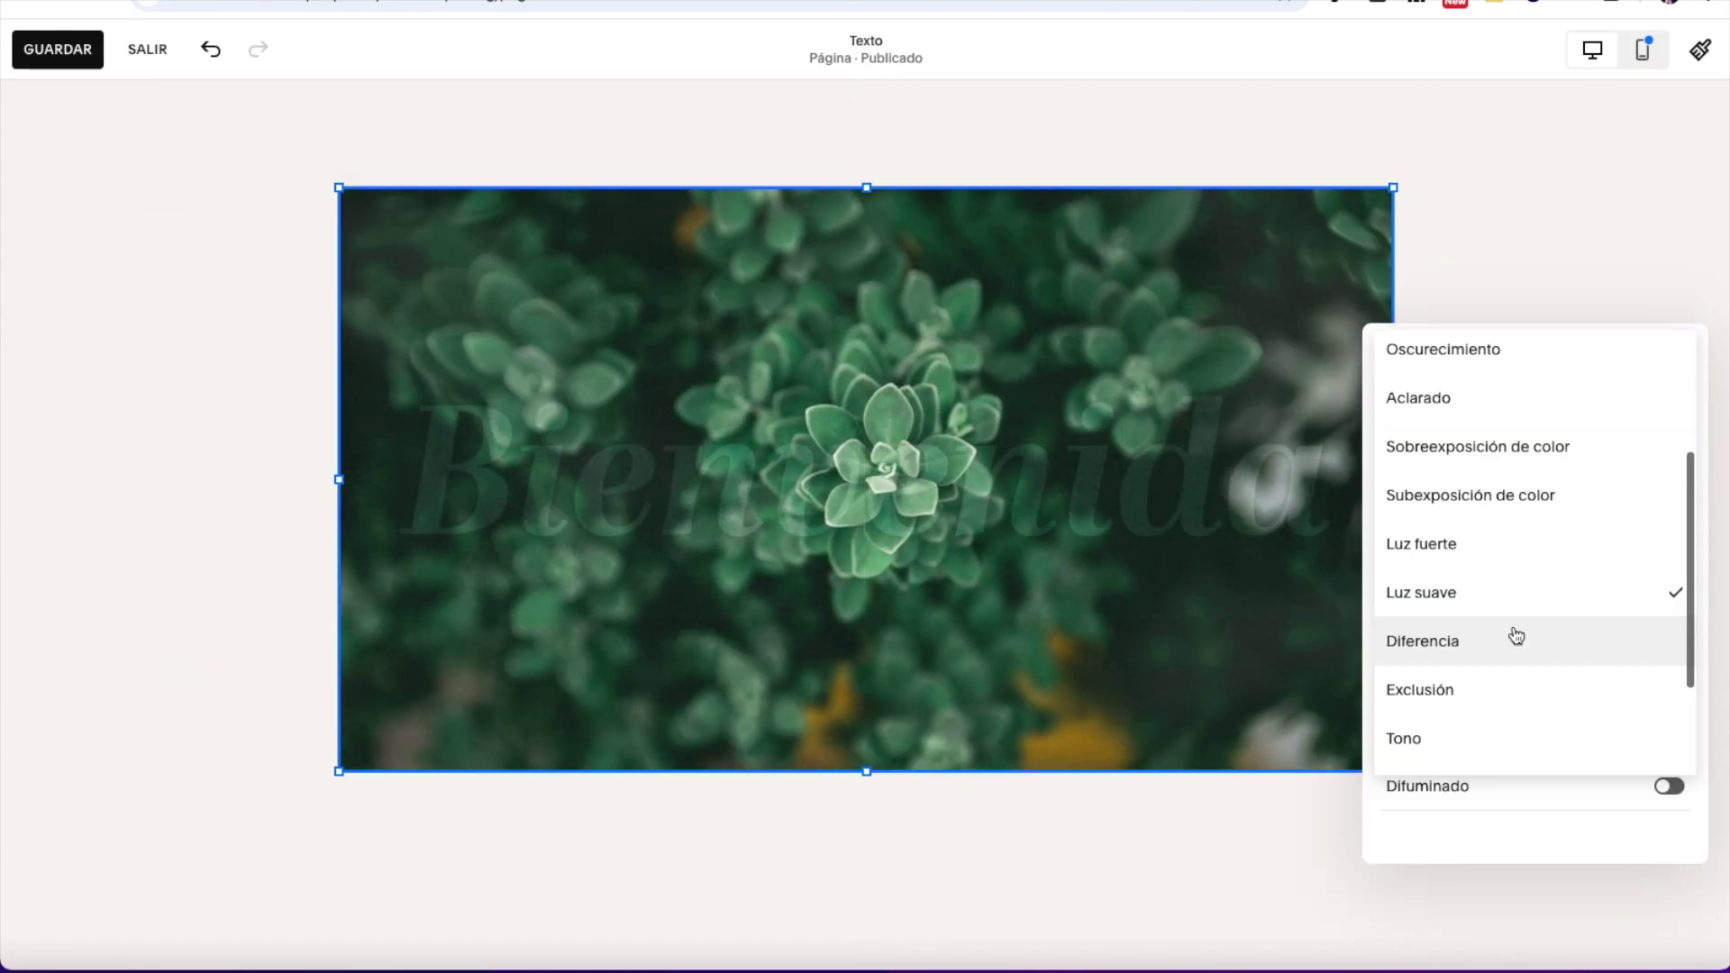
click(1517, 645)
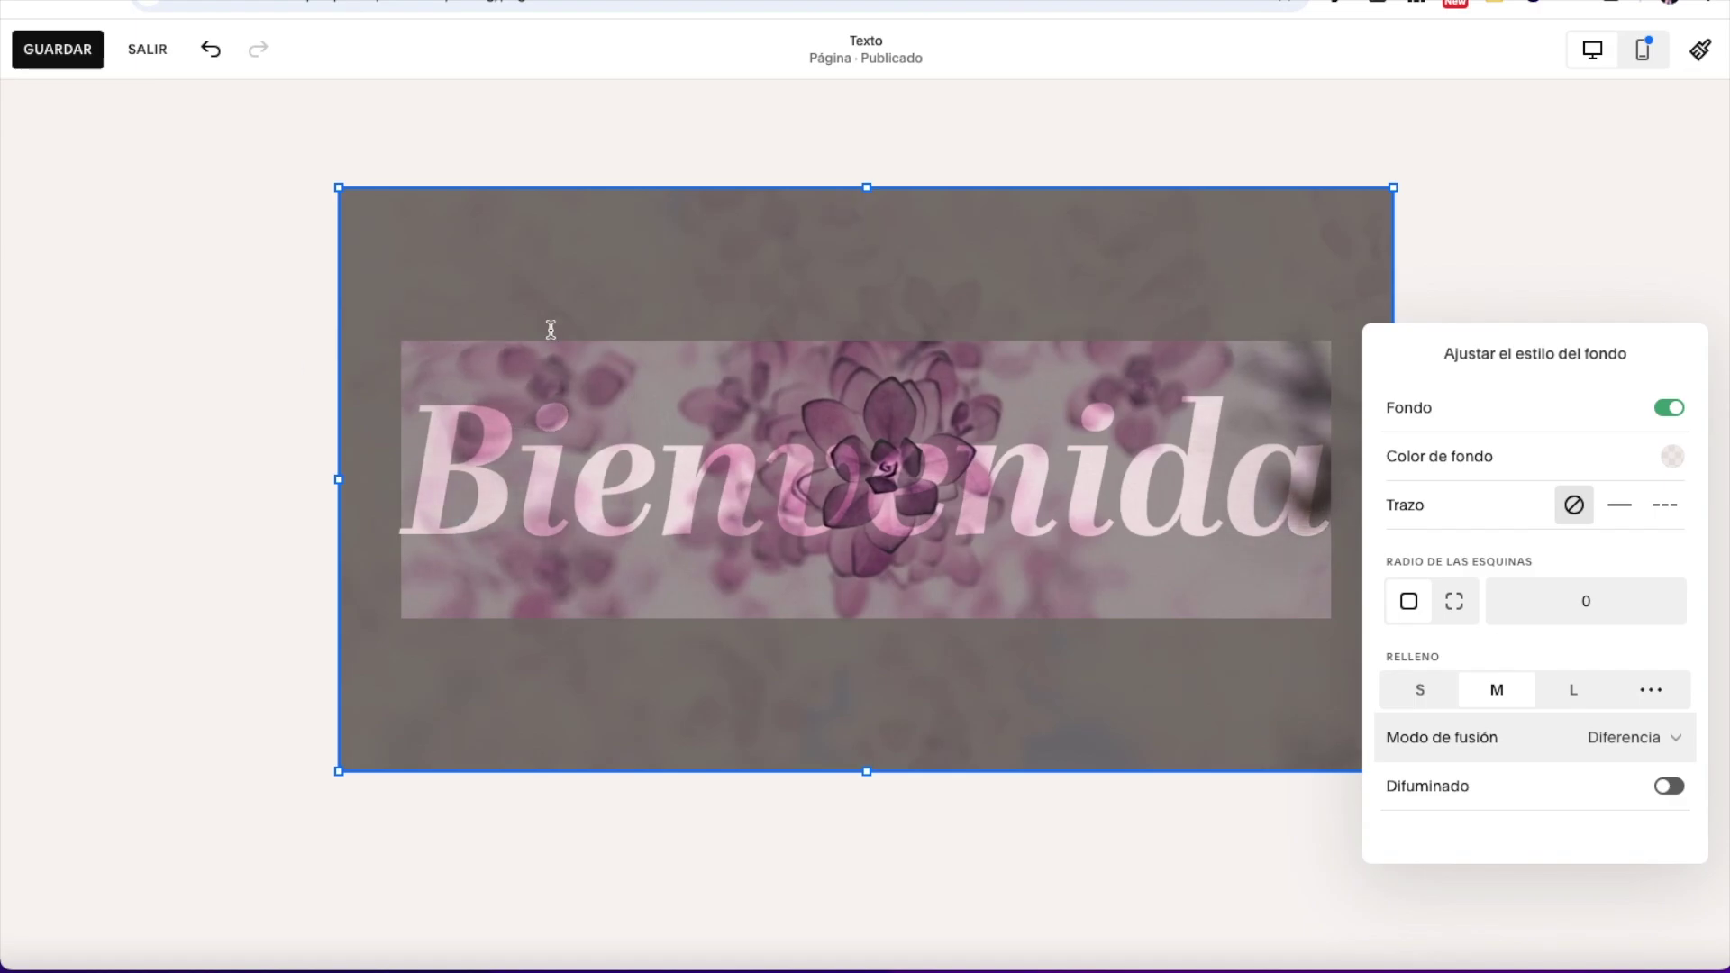
click(248, 397)
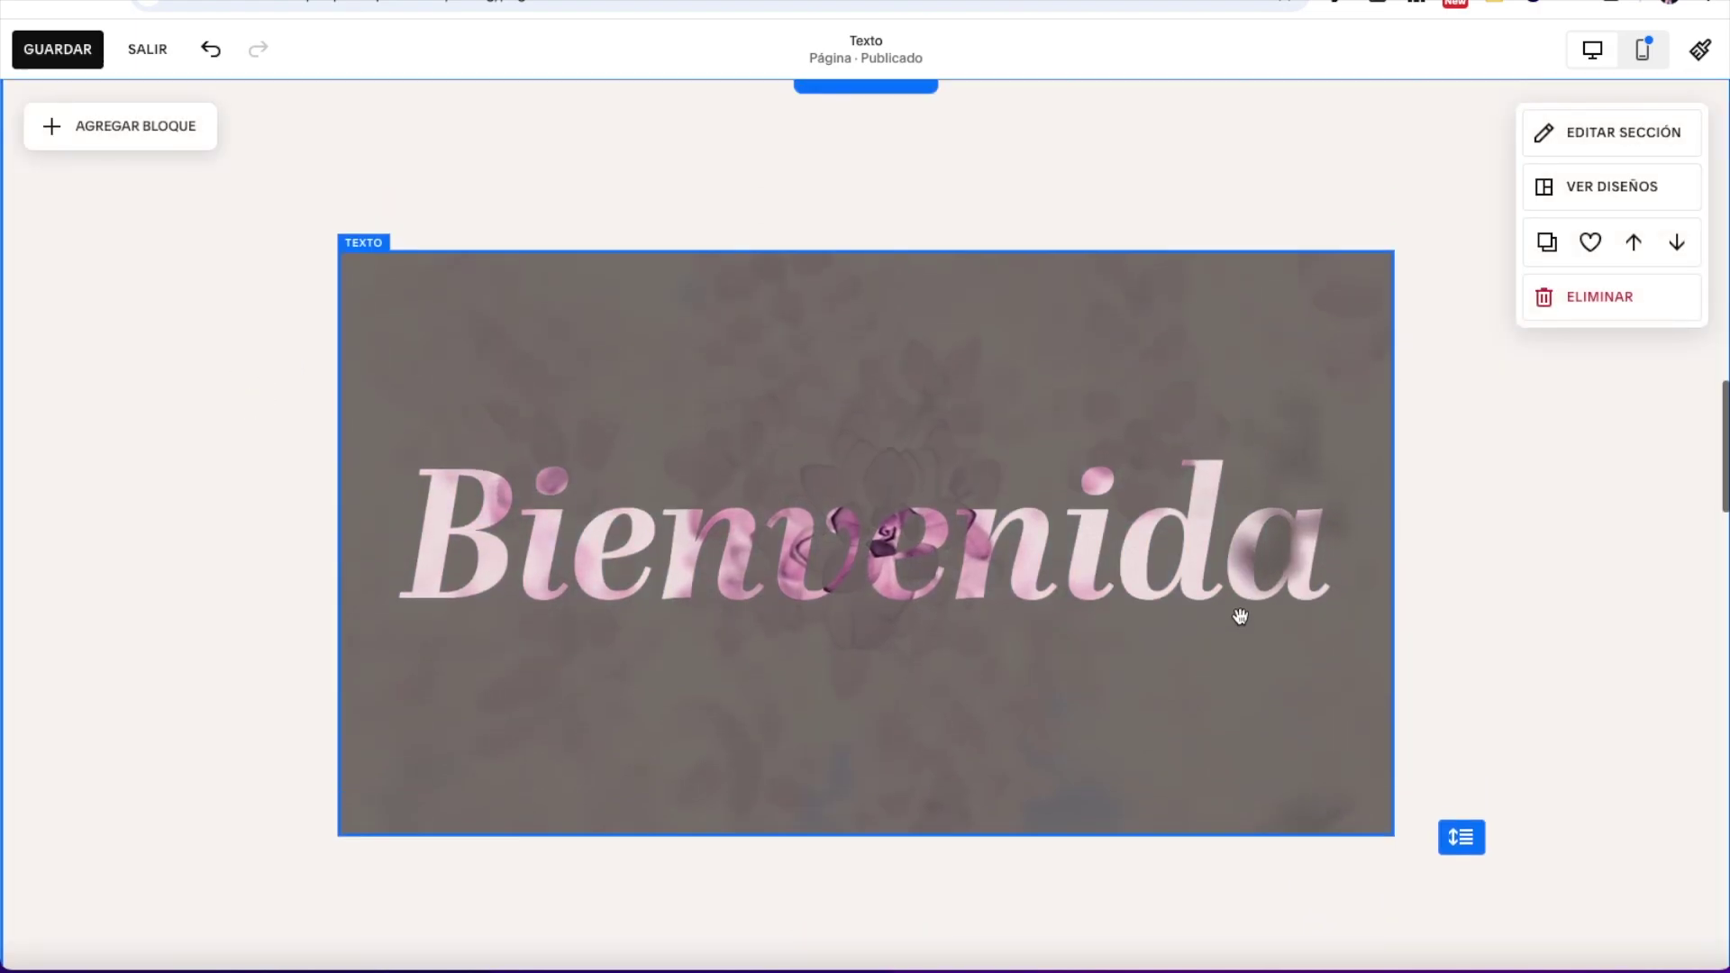
Step: Try a shorter height for the "Bienvenida" block over the photo, then extend it back to cover the whole photo
click(884, 286)
drag(884, 285, 841, 438)
drag(868, 835, 866, 746)
drag(866, 433, 857, 255)
click(1069, 395)
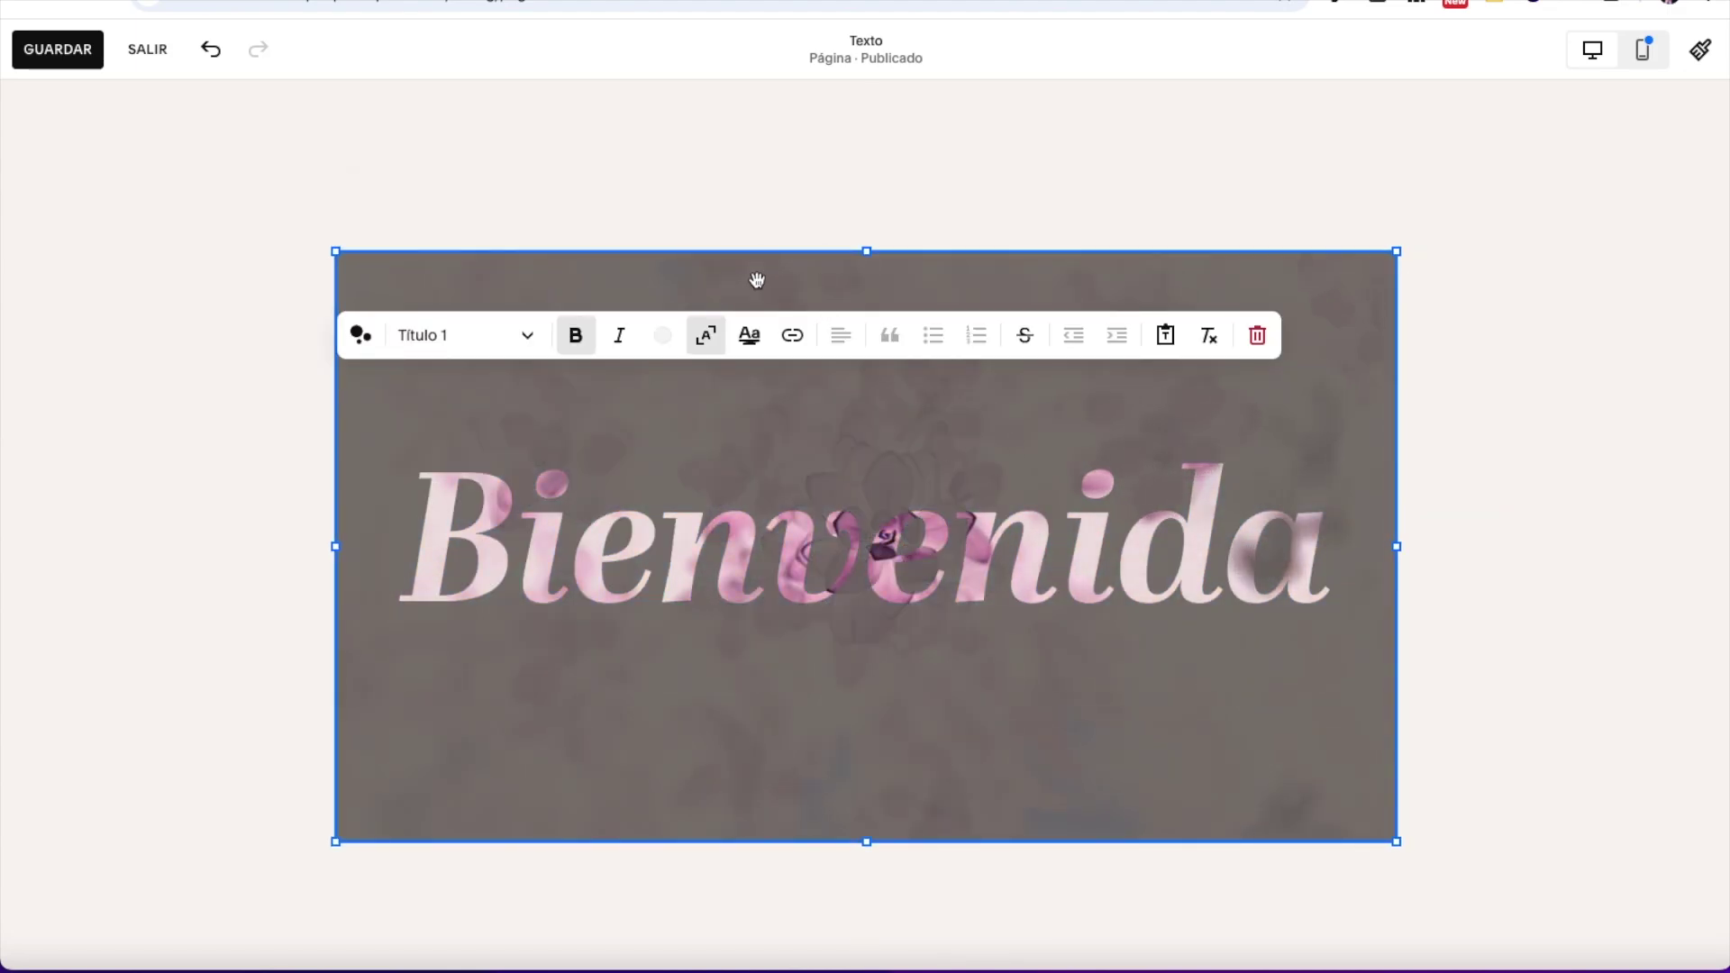
key(Escape)
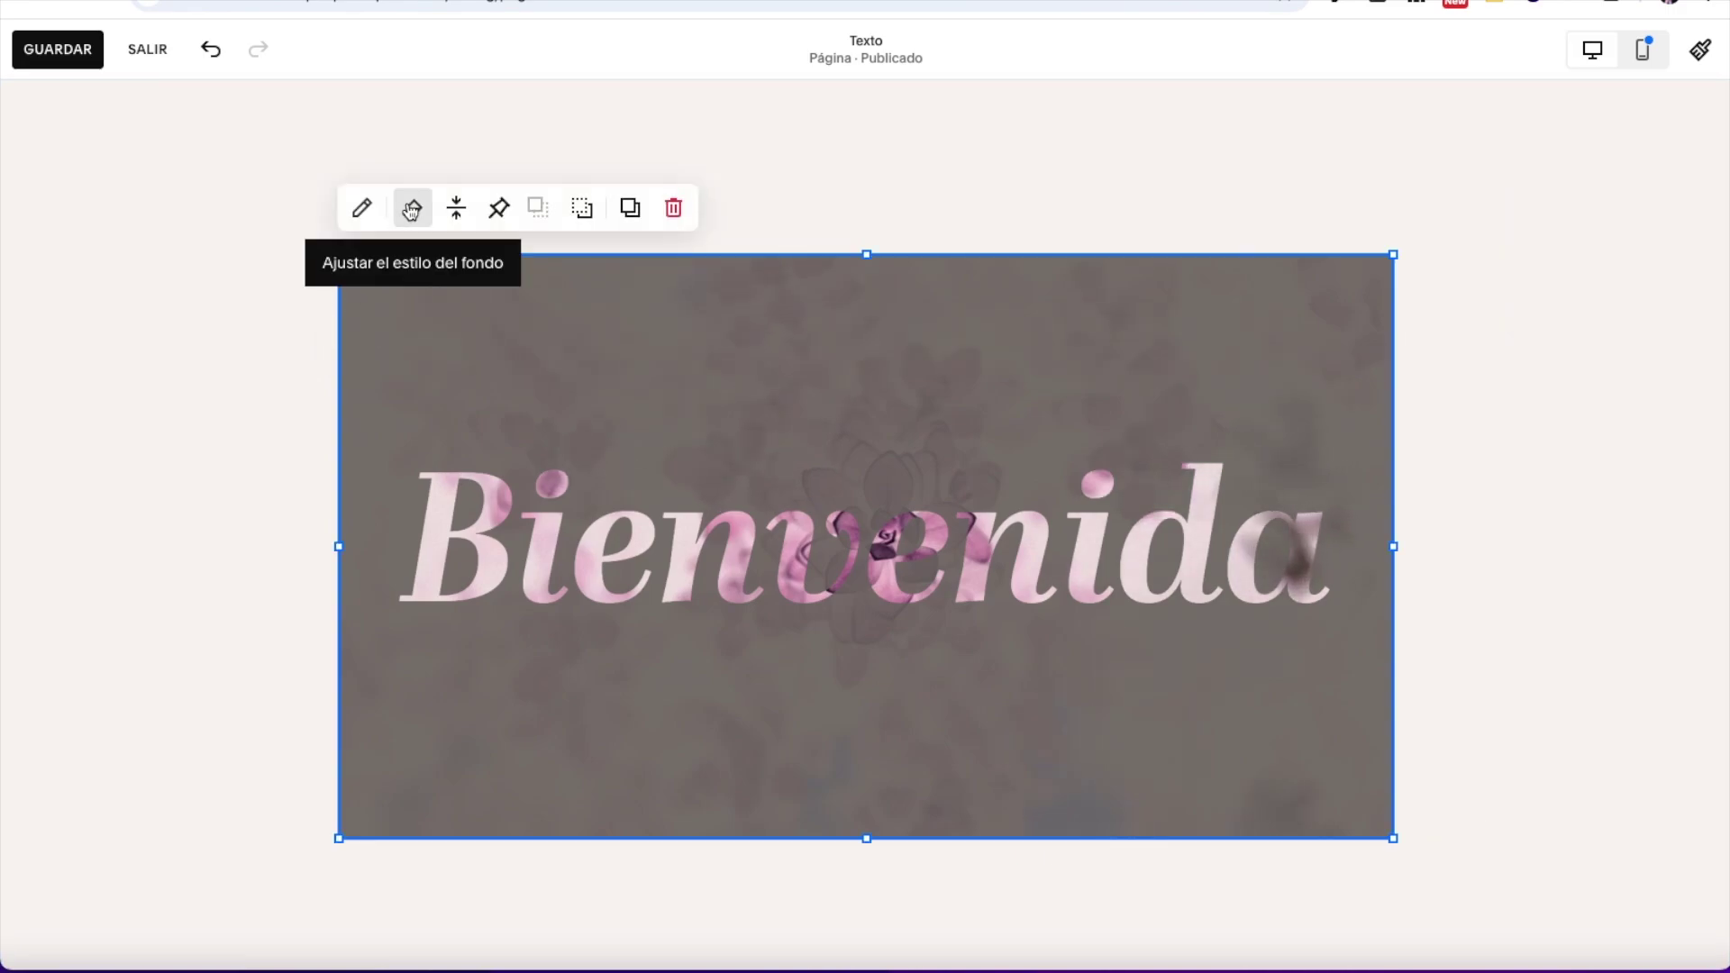
Step: Turn on Difuminado for the "Bienvenida" block over the photo and try the Elemento blur amount before returning to Fondo
click(411, 209)
click(1674, 854)
scroll(1676, 856, down, 2)
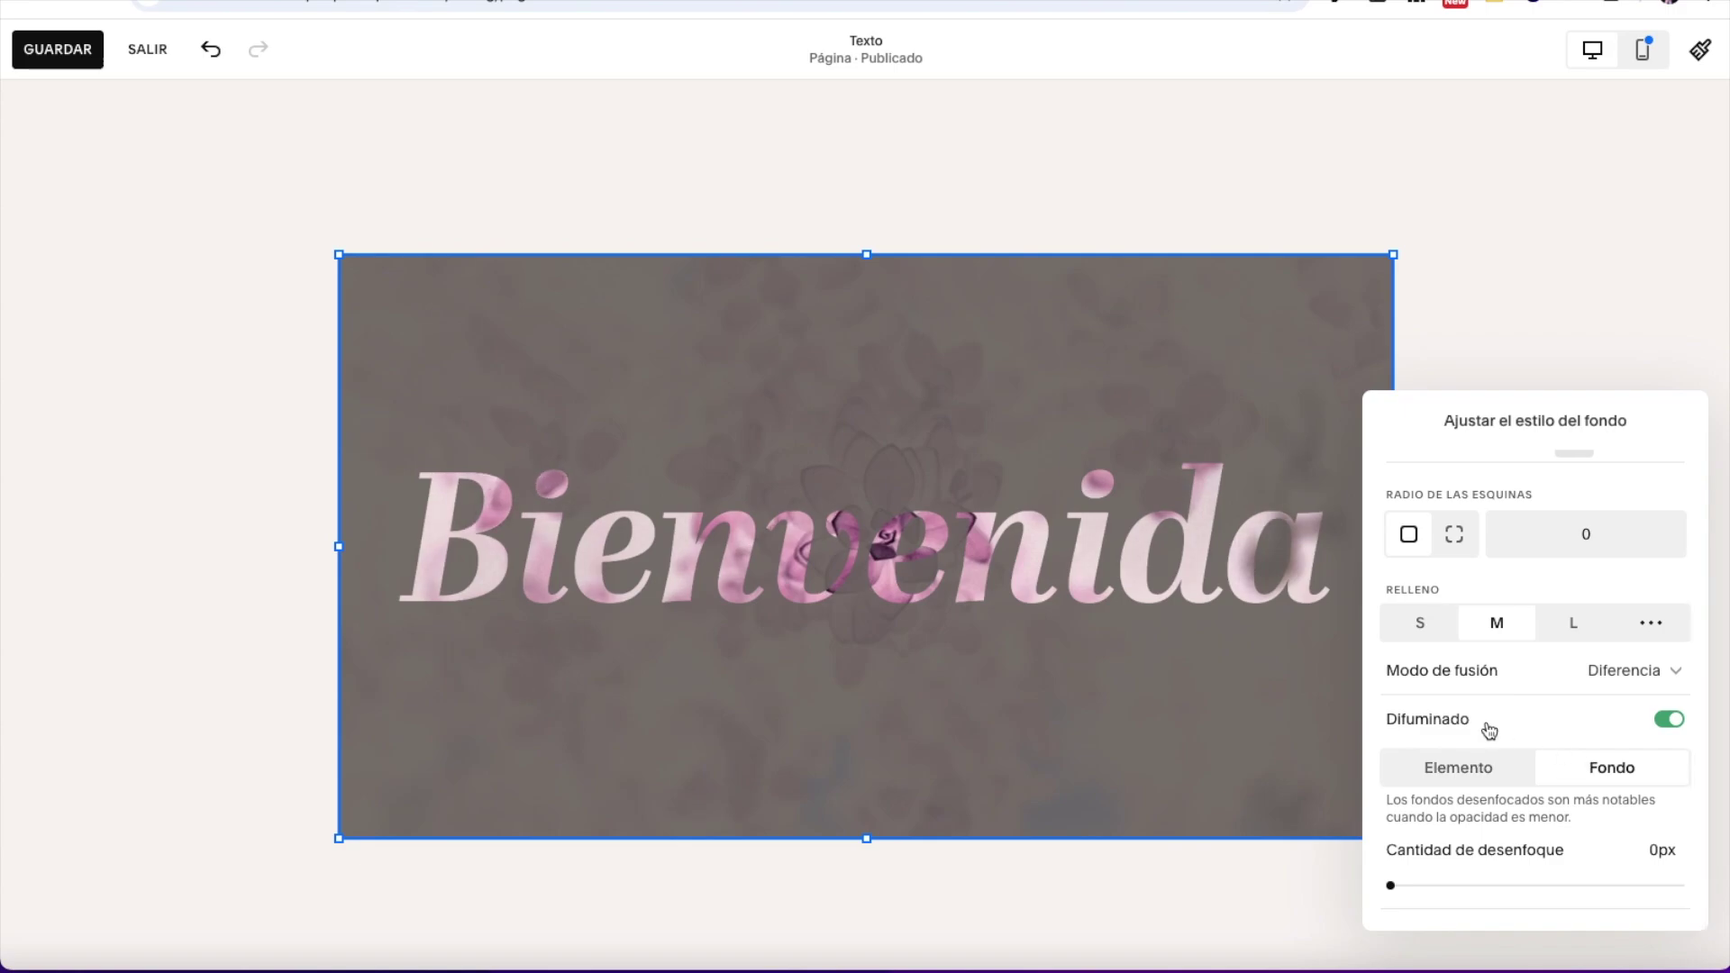
click(1504, 769)
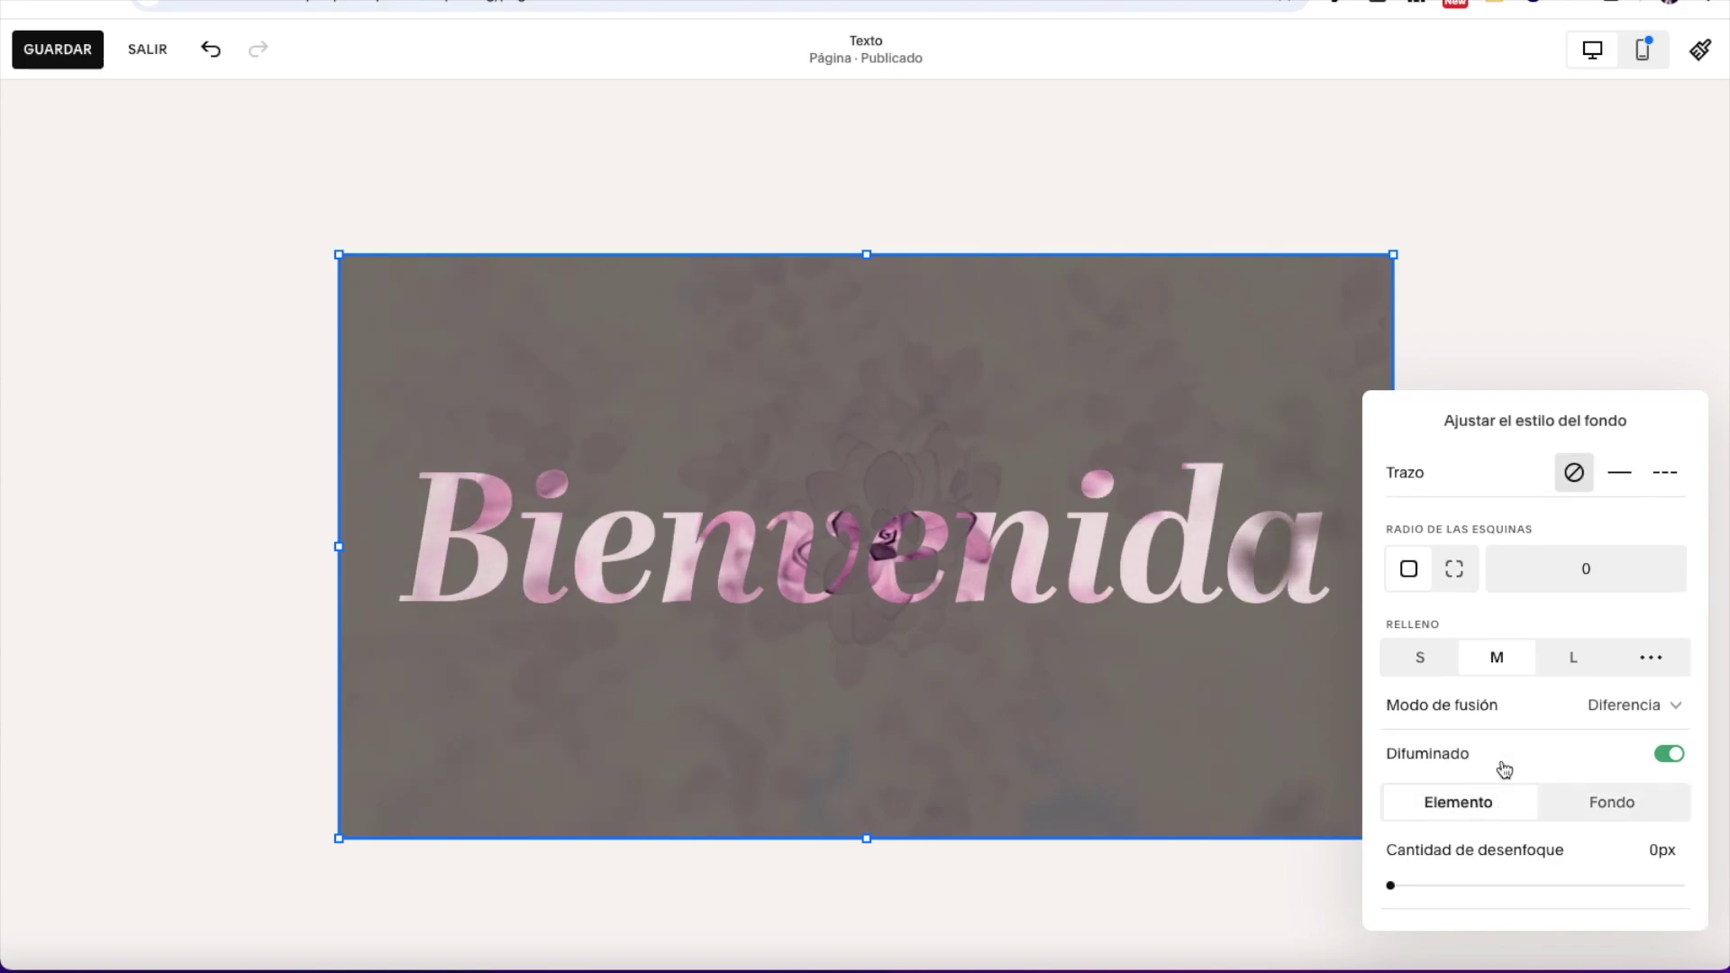
mouse_move(1390, 885)
mouse_down()
mouse_move(1422, 884)
mouse_move(1379, 915)
mouse_move(1452, 911)
mouse_move(1371, 908)
mouse_up()
click(1606, 805)
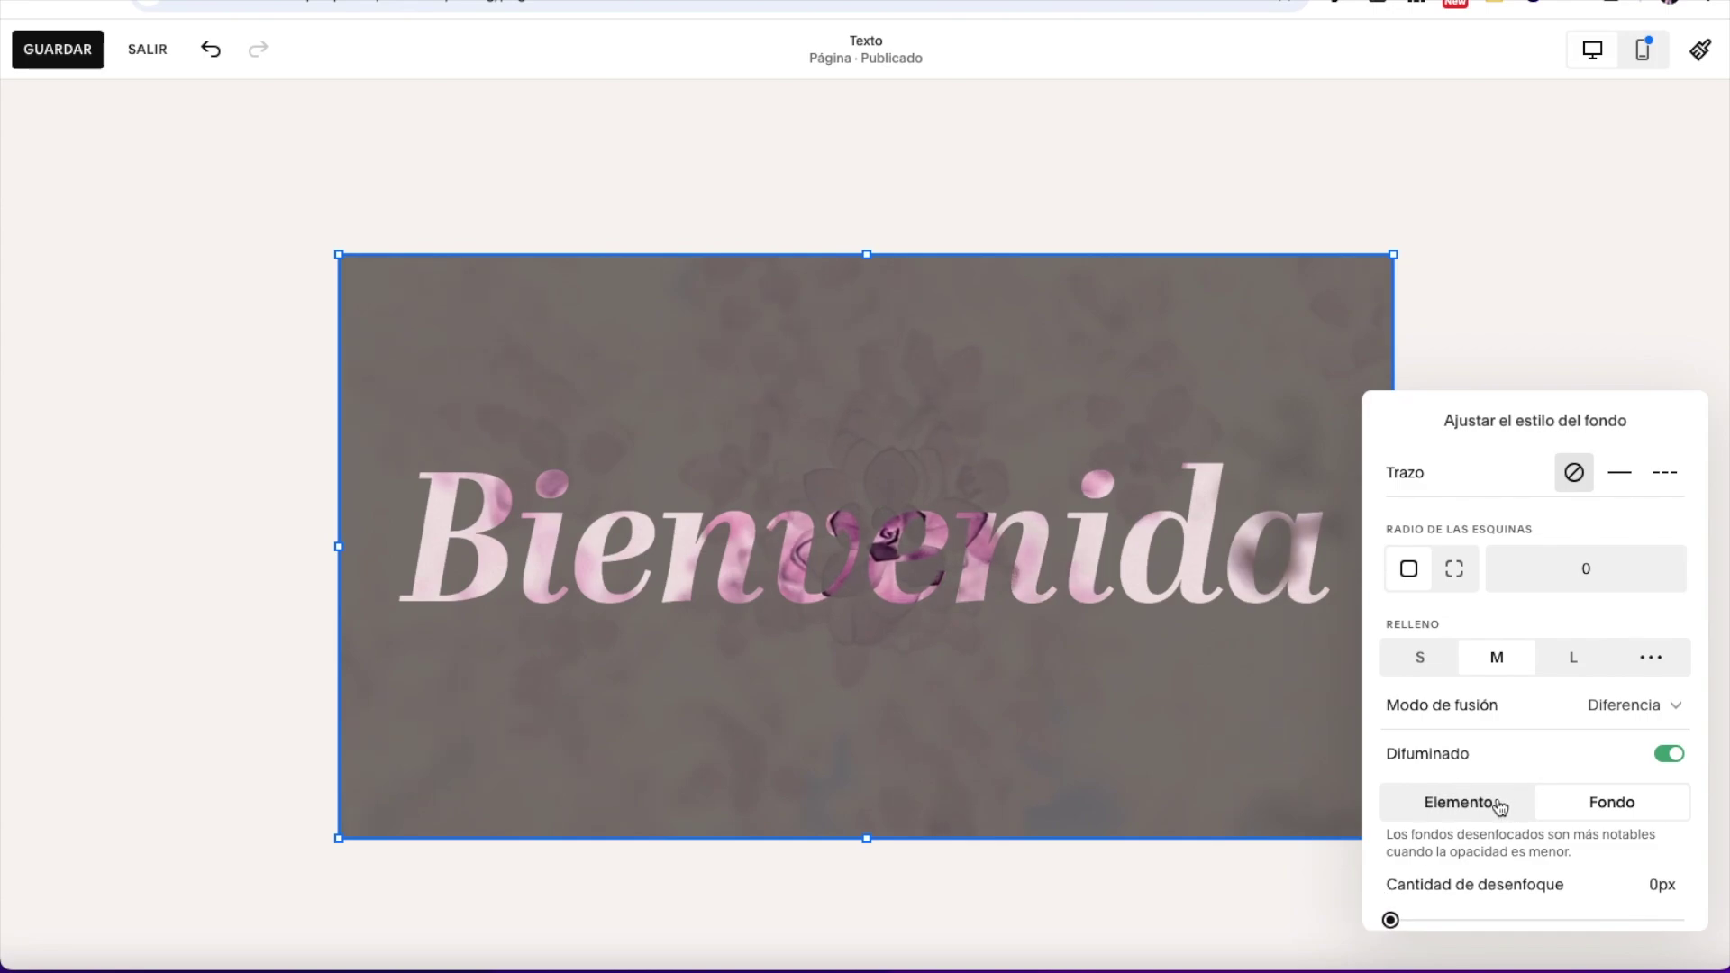
Step: Set the block's blend mode to Normal and try the Fondo blur amount, then switch the blur to Elemento
click(1478, 706)
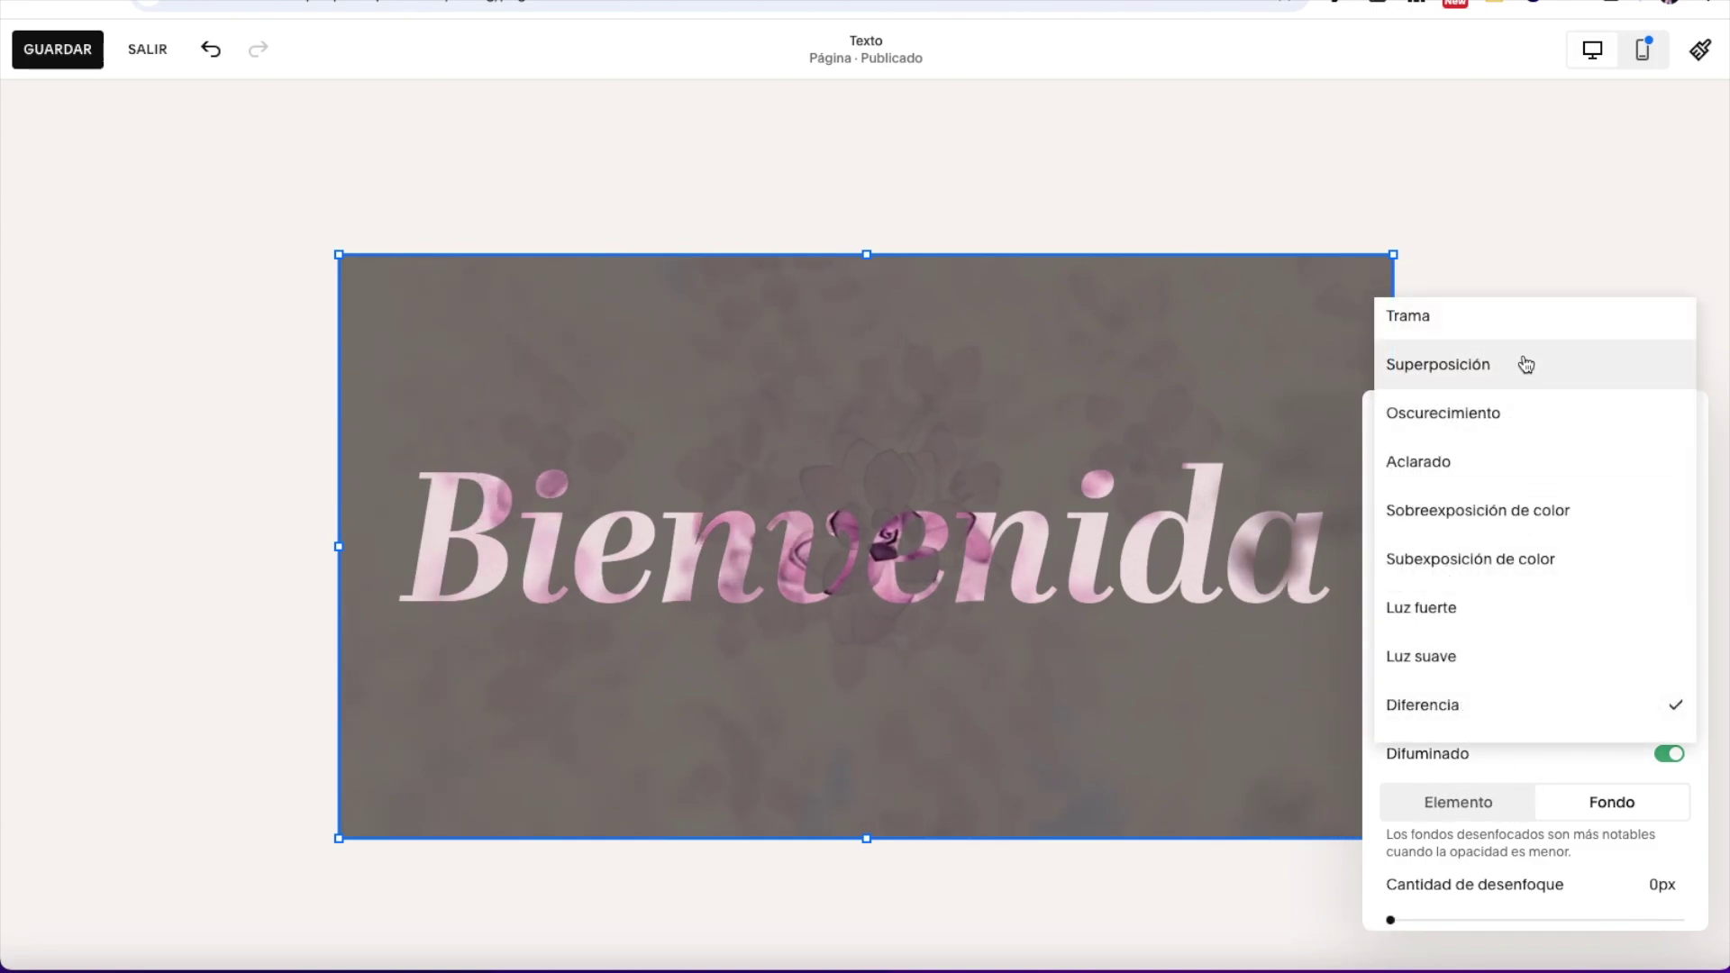
scroll(1495, 356, up, 2)
click(1462, 342)
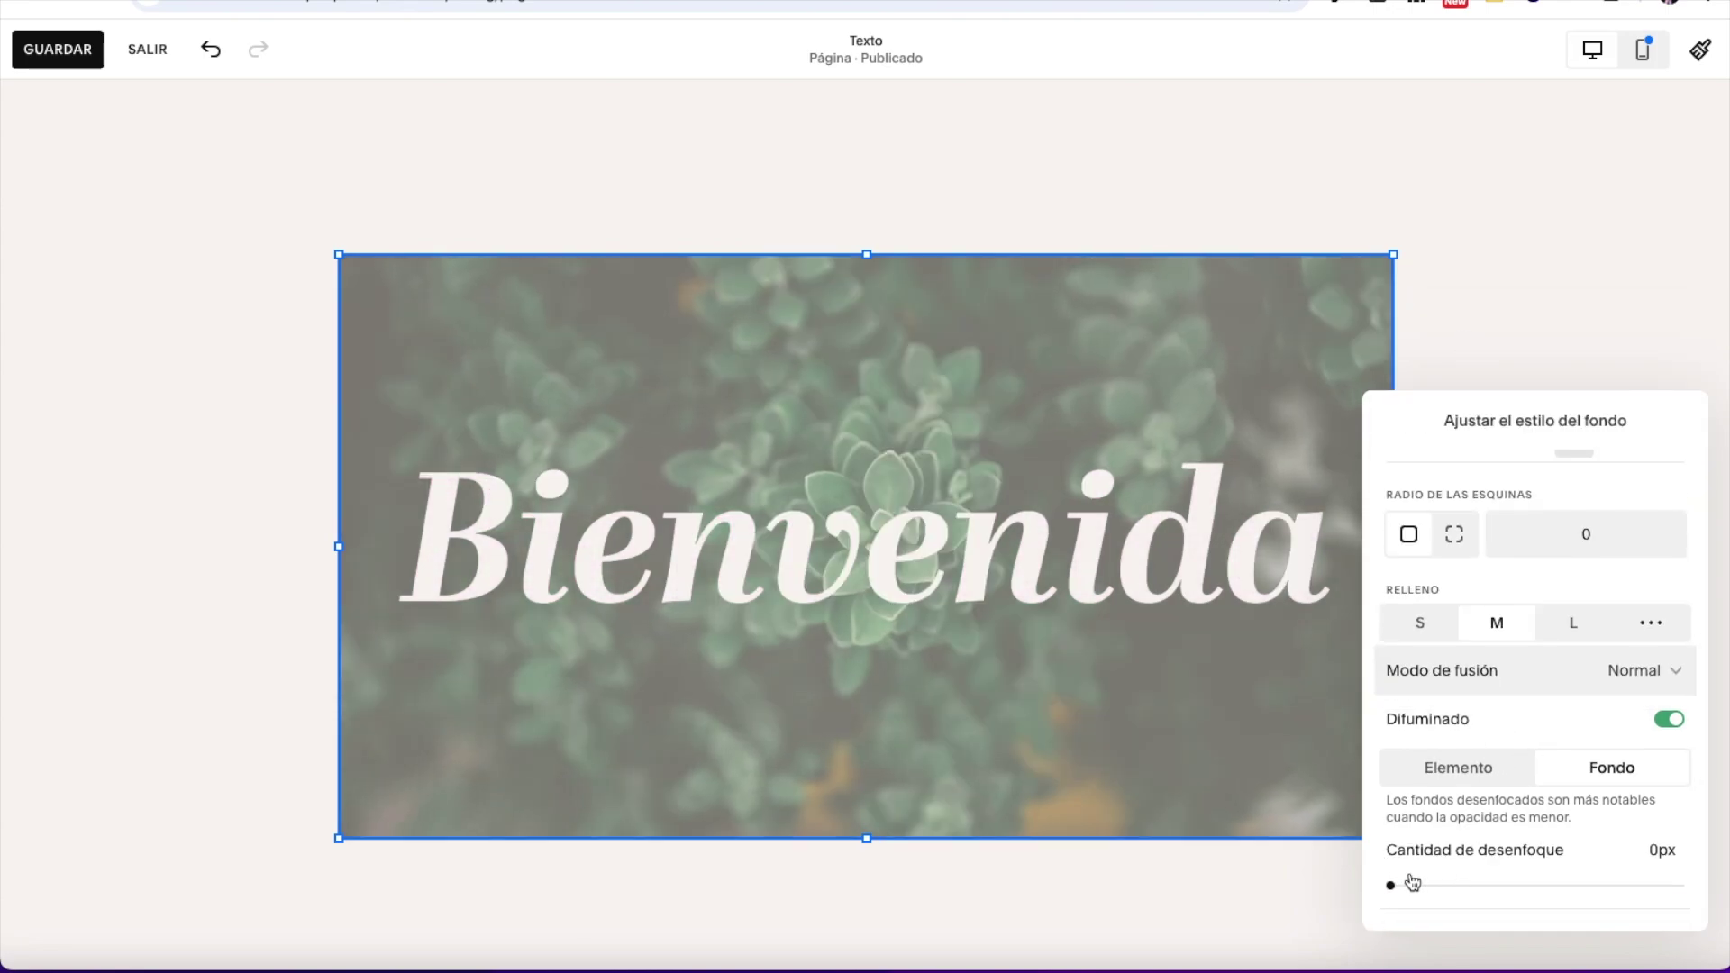
mouse_move(1392, 884)
mouse_down()
mouse_move(1432, 885)
mouse_move(1375, 876)
mouse_up()
click(1448, 769)
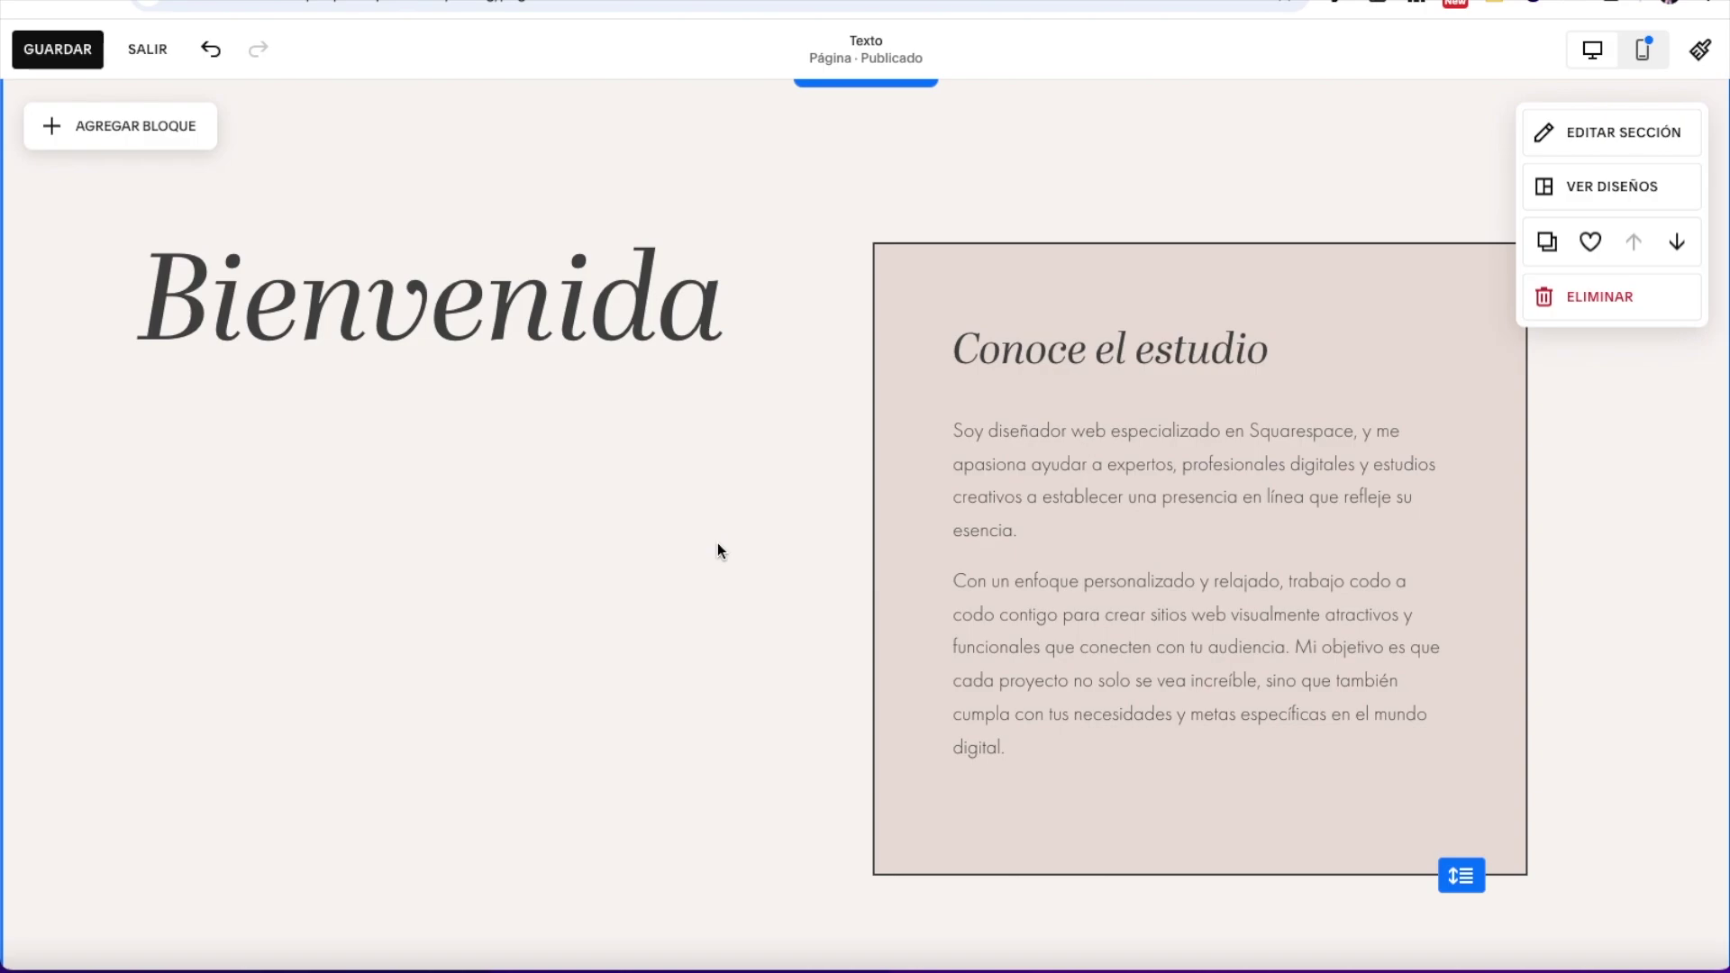
Step: Extend the lower edge of the "Conoce el estudio" text block downward to make the block taller
click(923, 259)
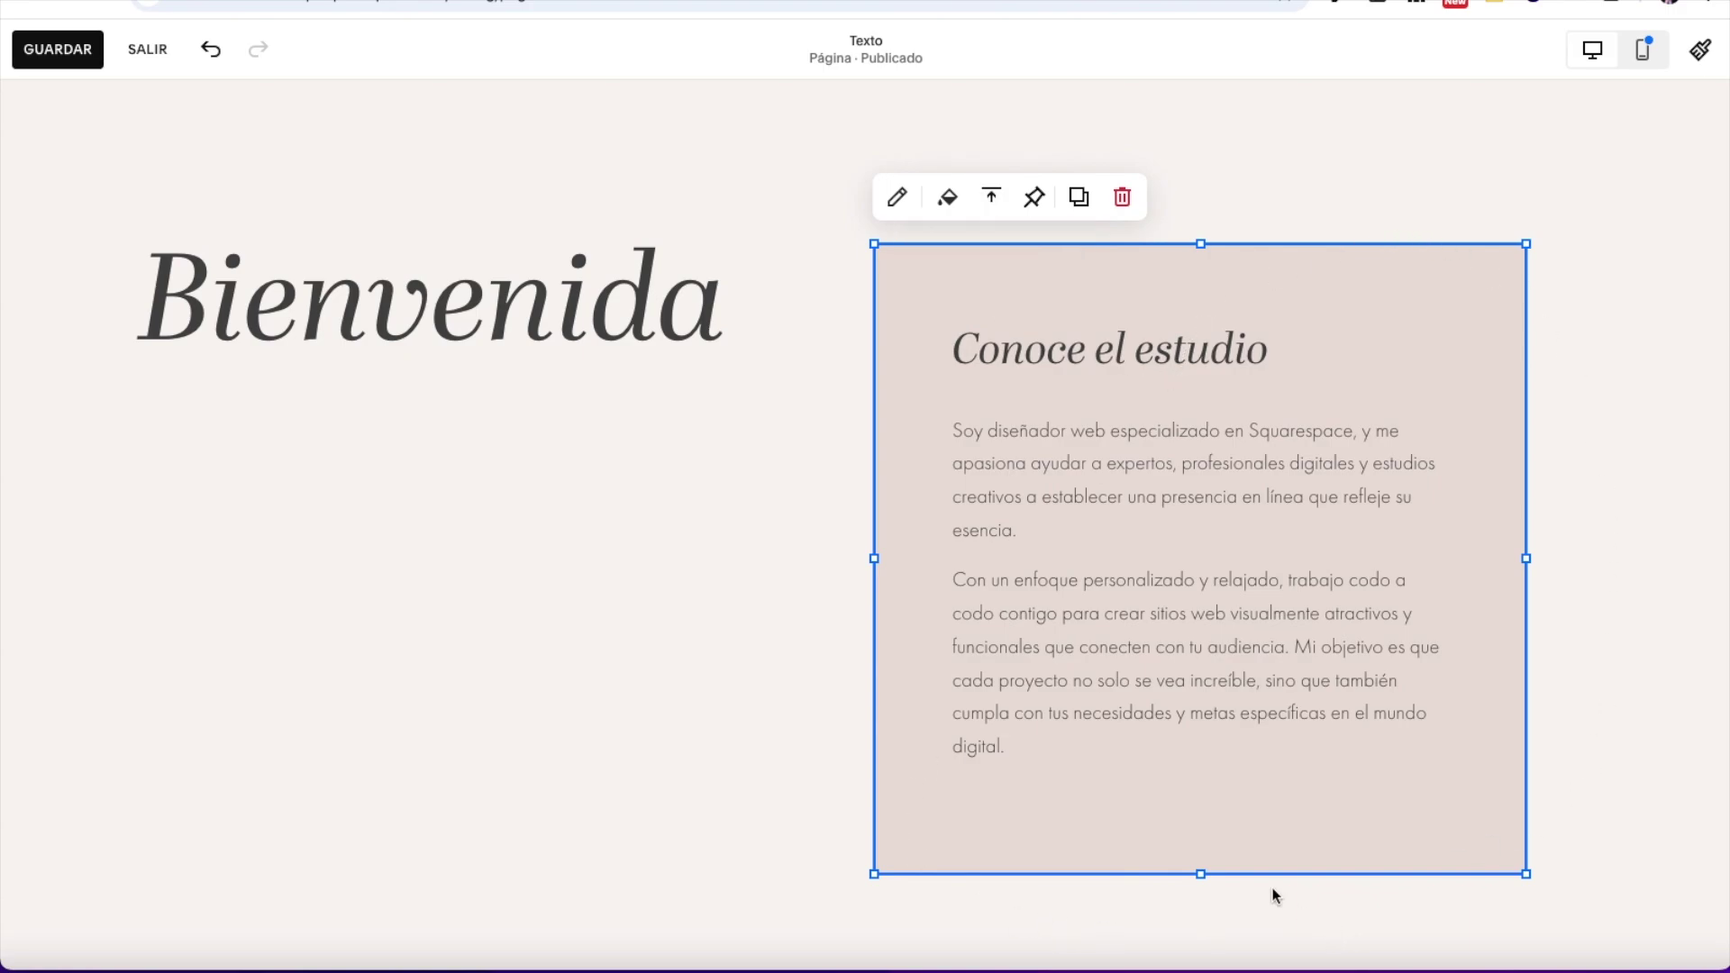
scroll(1196, 877, down, 2)
click(1201, 695)
drag(1201, 753, 1193, 879)
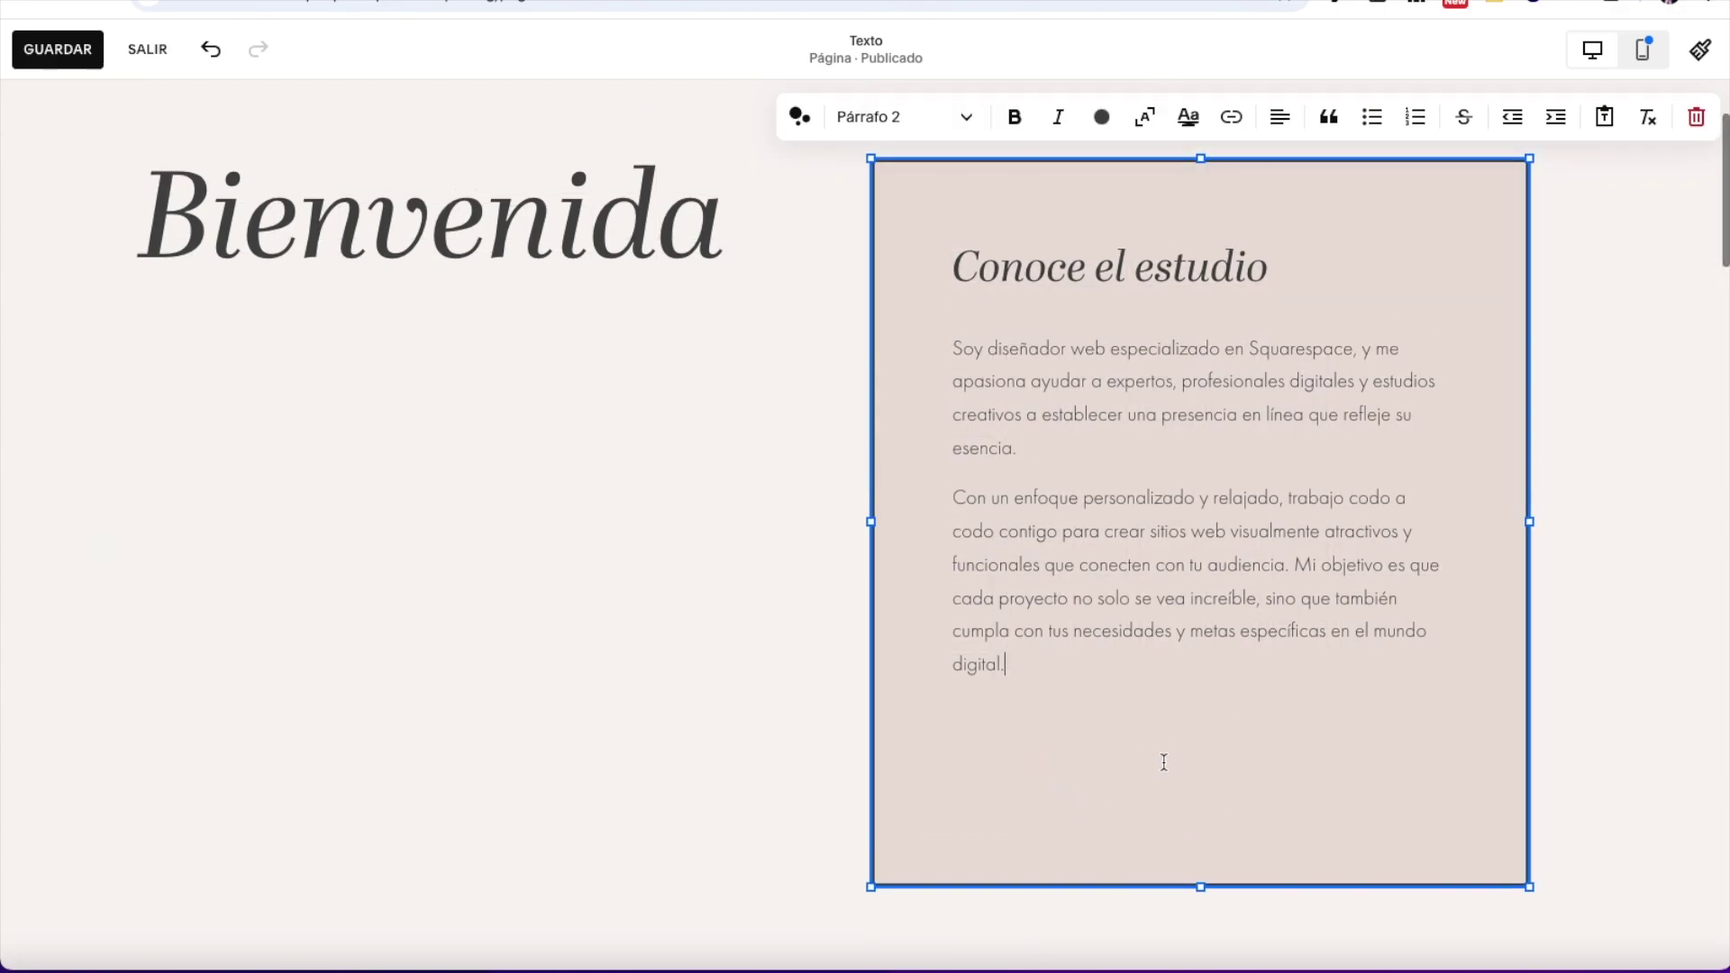
Step: Try centring the content of the "Conoce el estudio" block vertically, then align it to the block's bottom
scroll(1163, 762, up, 2)
click(903, 300)
click(900, 271)
click(776, 397)
click(946, 286)
click(991, 209)
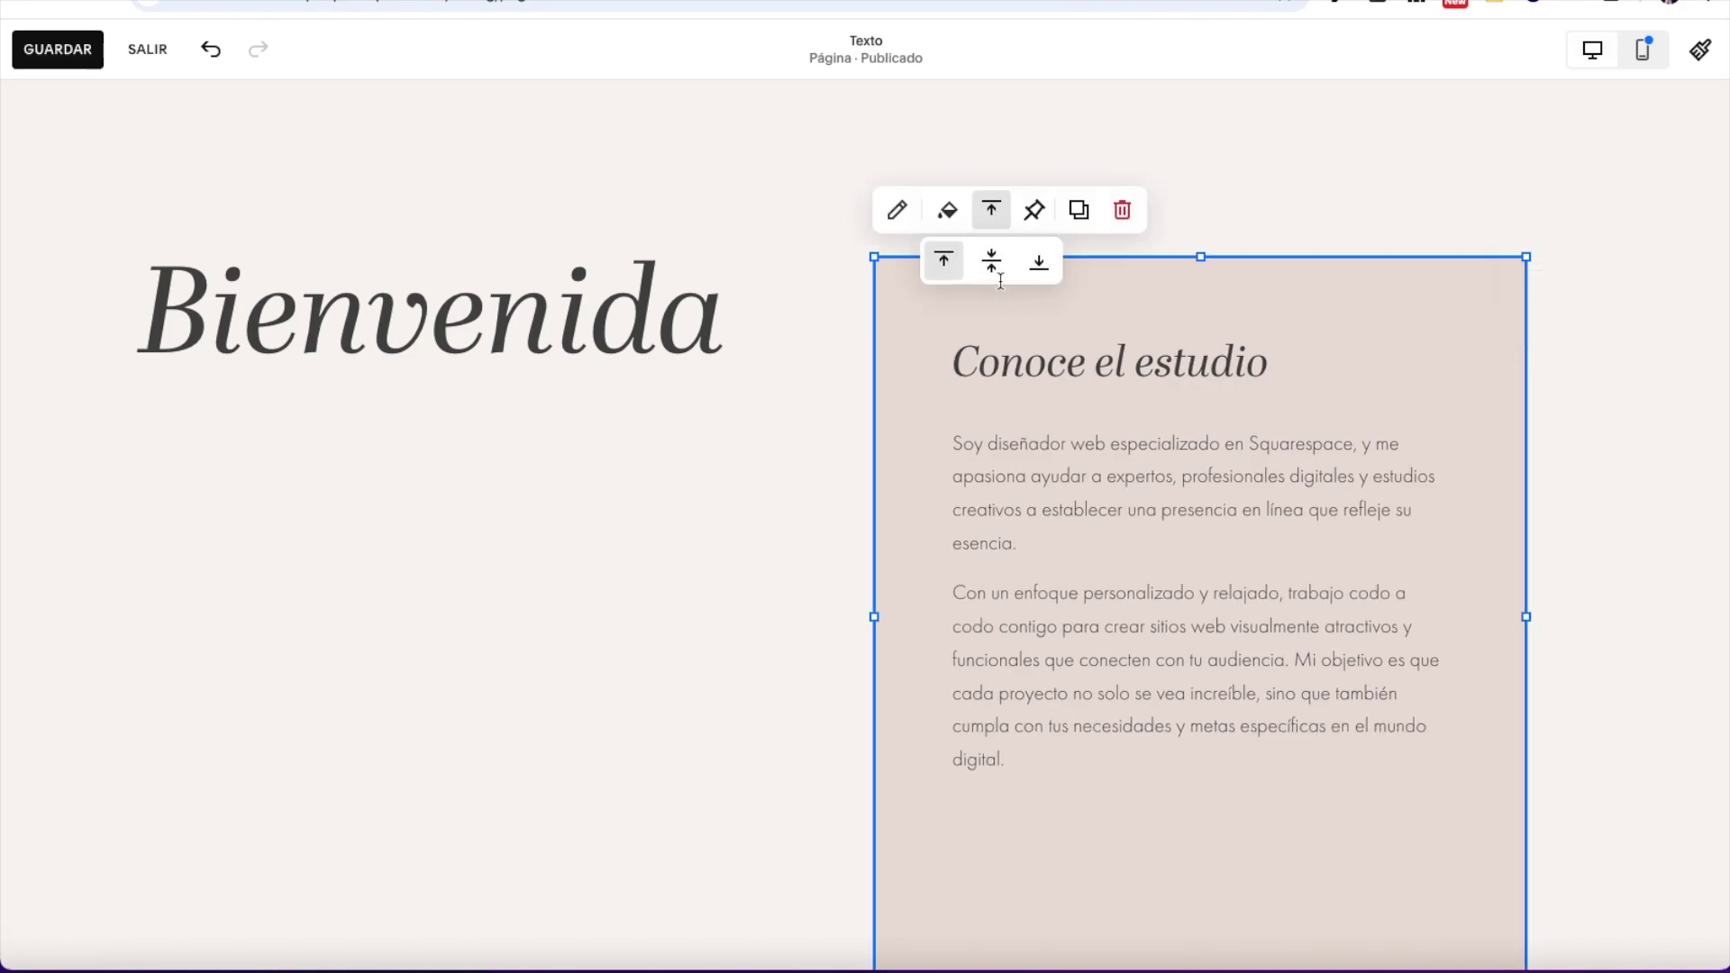
click(991, 261)
scroll(1073, 509, down, 2)
scroll(1073, 509, up, 1)
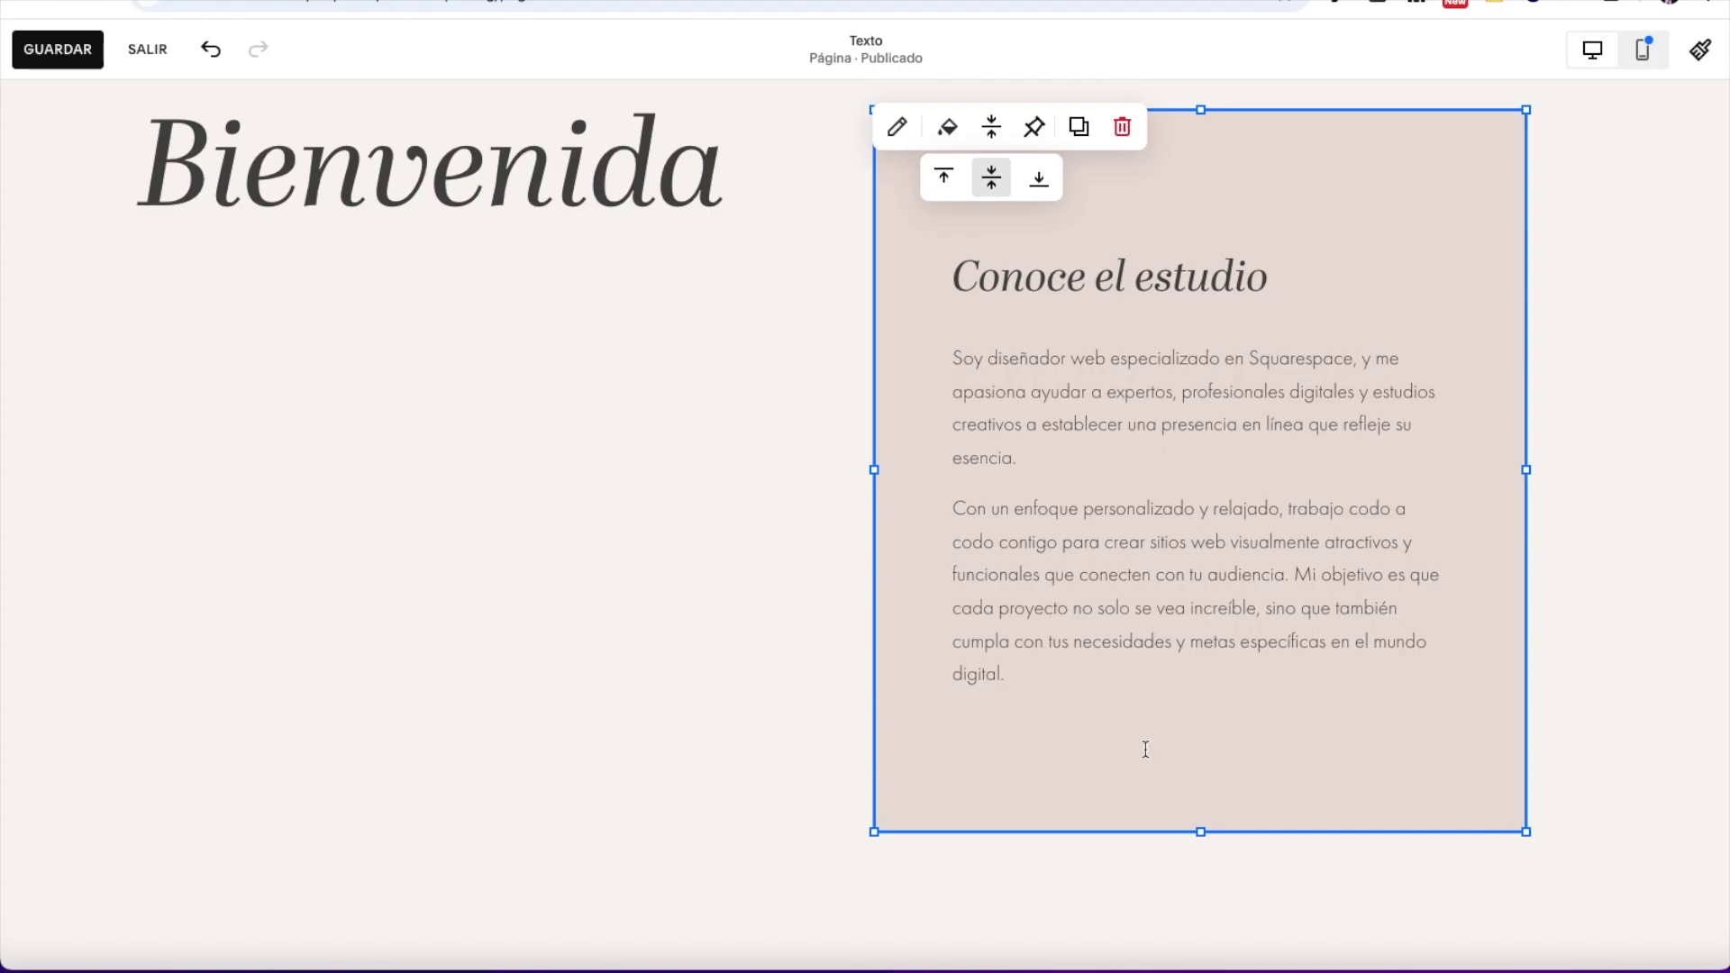
click(1038, 176)
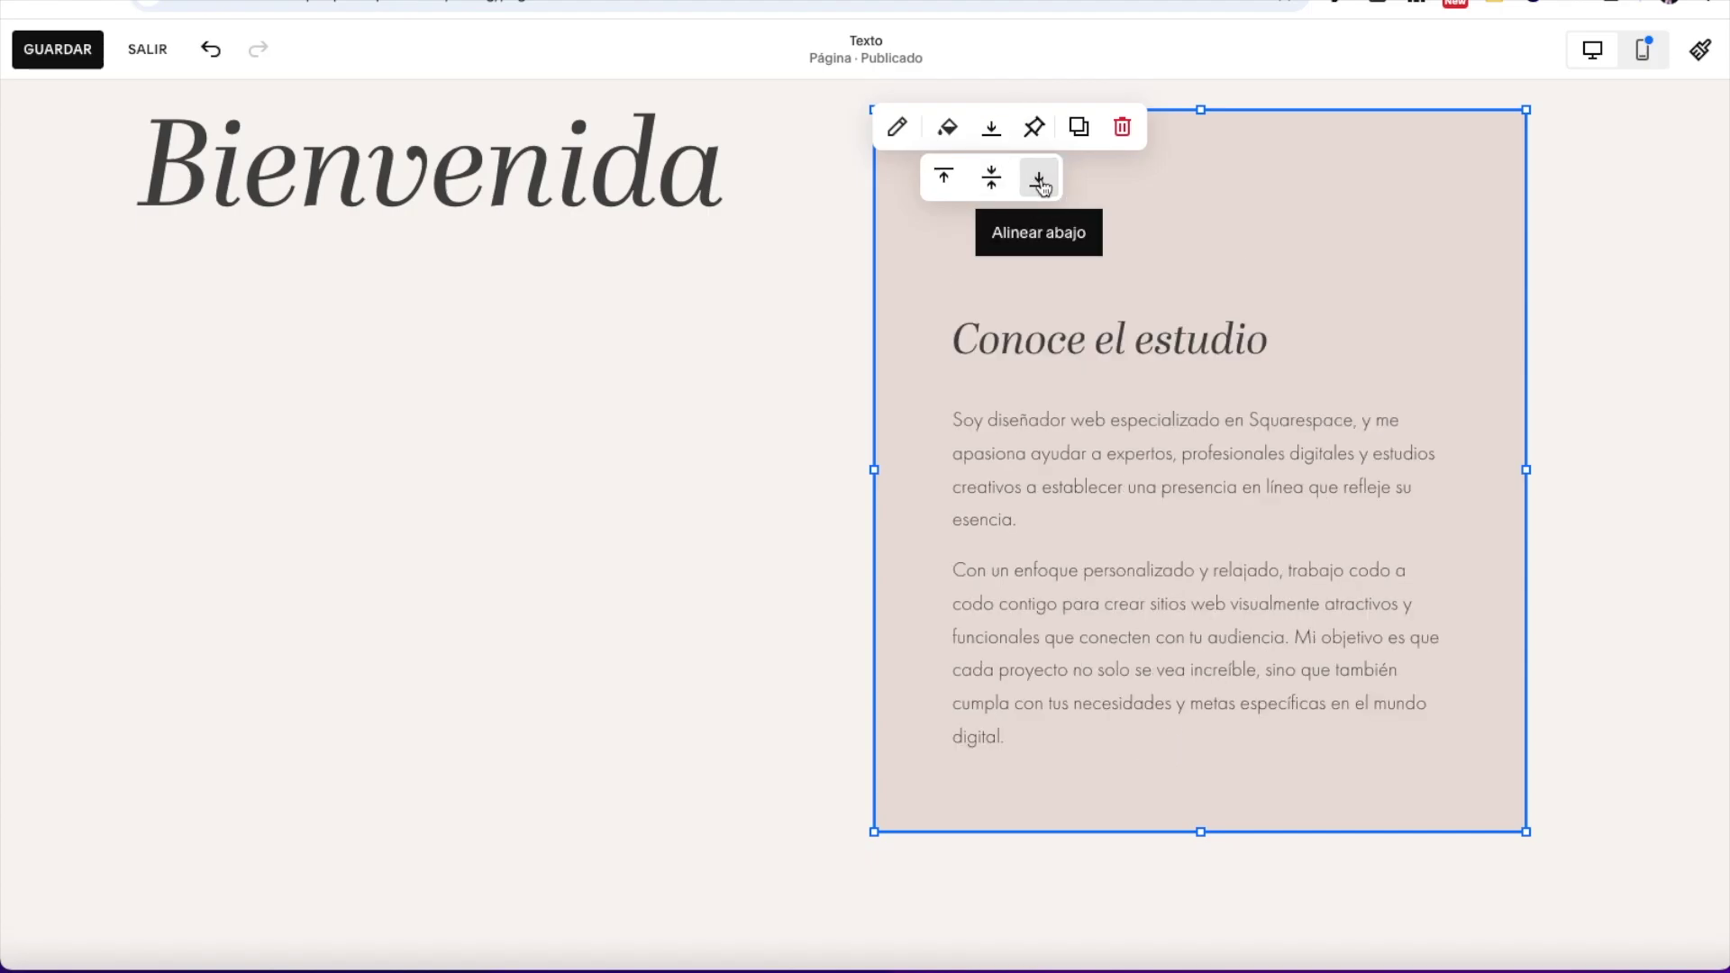
scroll(553, 413, up, 1)
Step: Move the "Bienvenida" heading to overlap the "Conoce el estudio" block and change its underline highlight to a solid fill behind the text
drag(570, 279, 901, 281)
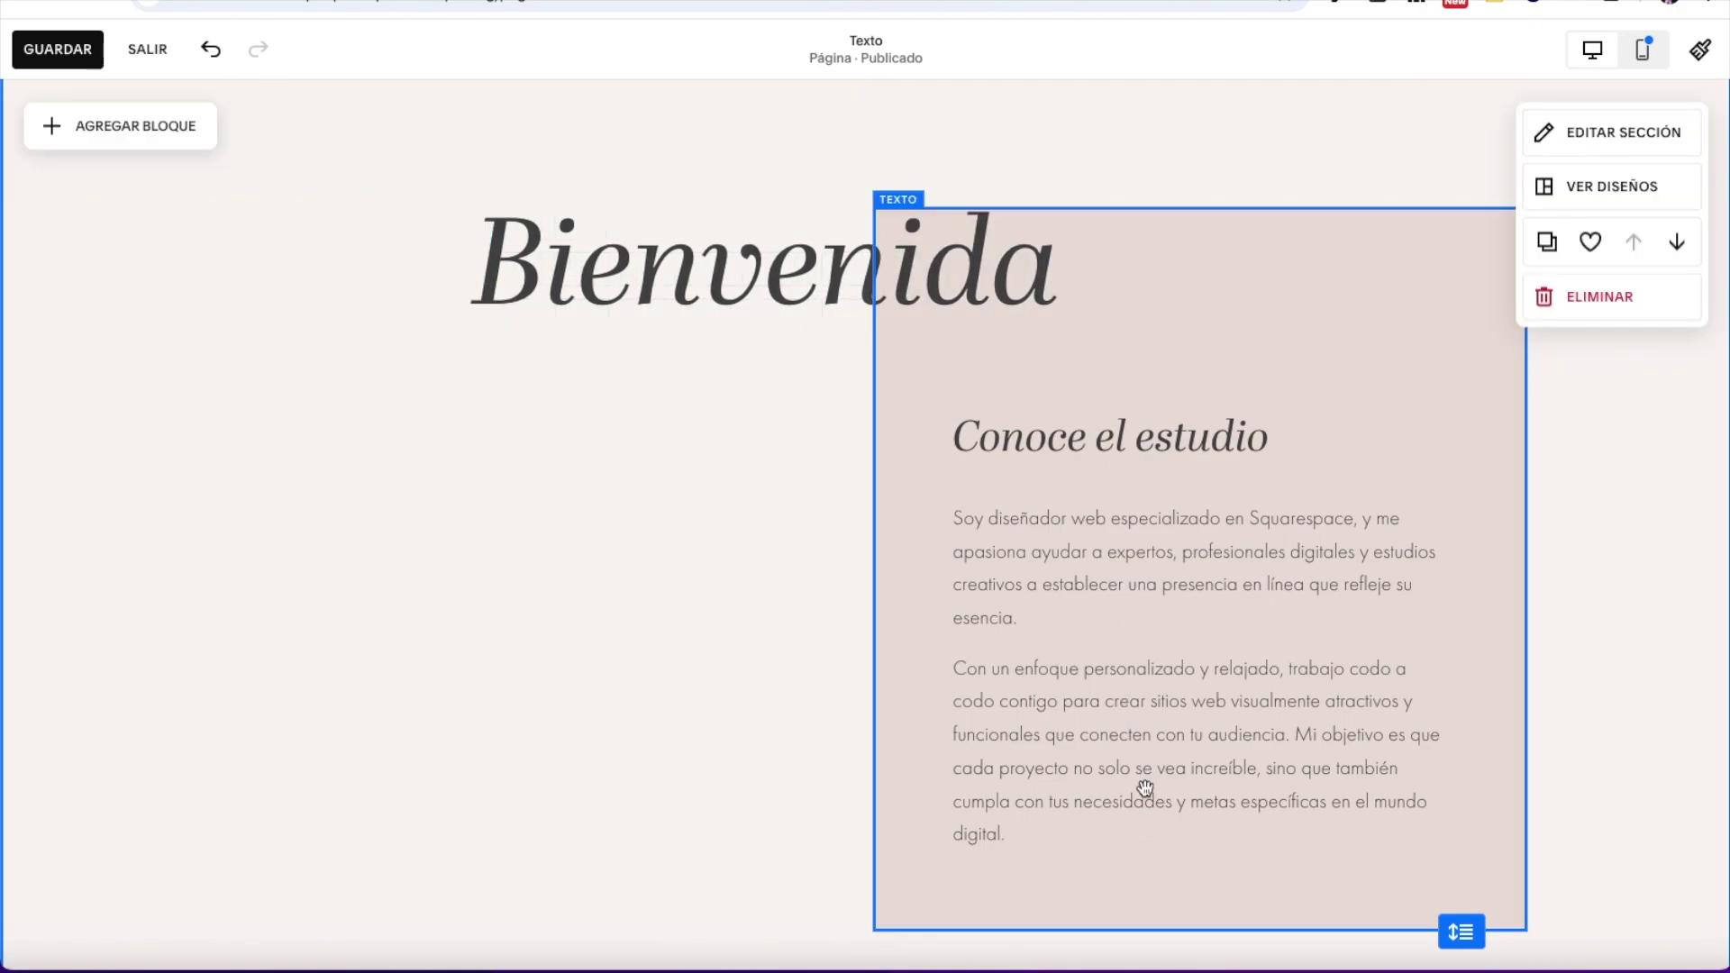
click(718, 258)
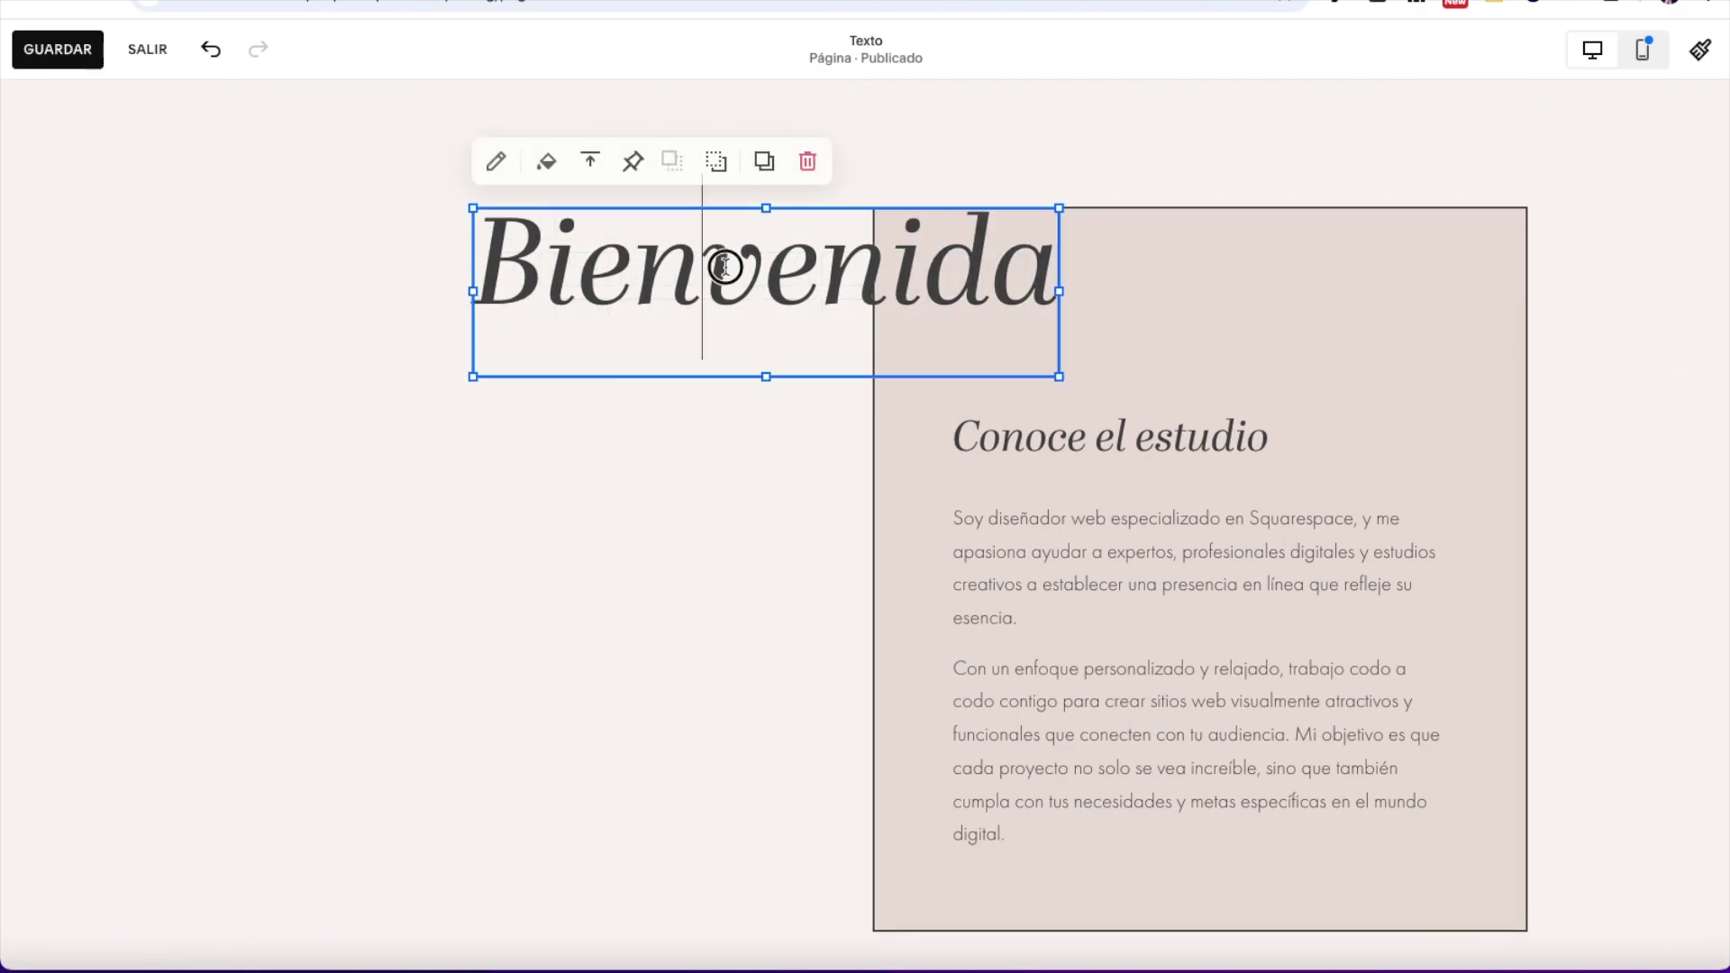
double_click(725, 267)
click(884, 149)
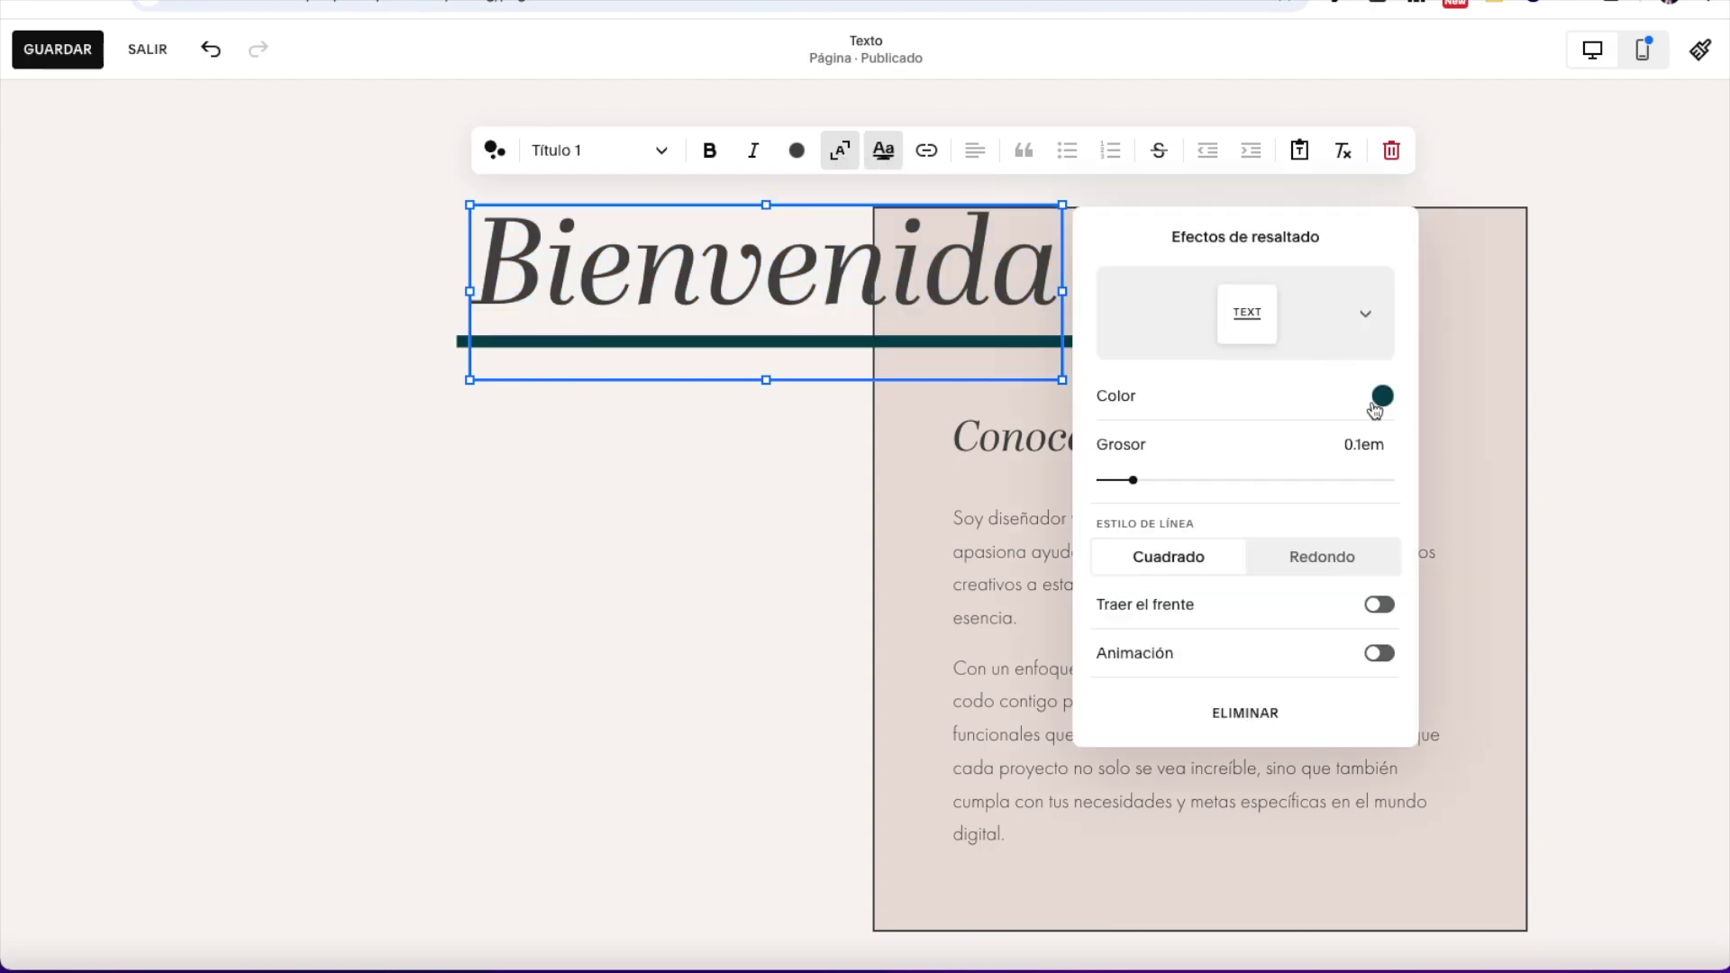
click(1307, 315)
click(1150, 402)
Step: Change the text colour of the highlighted "Bienvenida" heading to the lightest palette colour
double_click(795, 266)
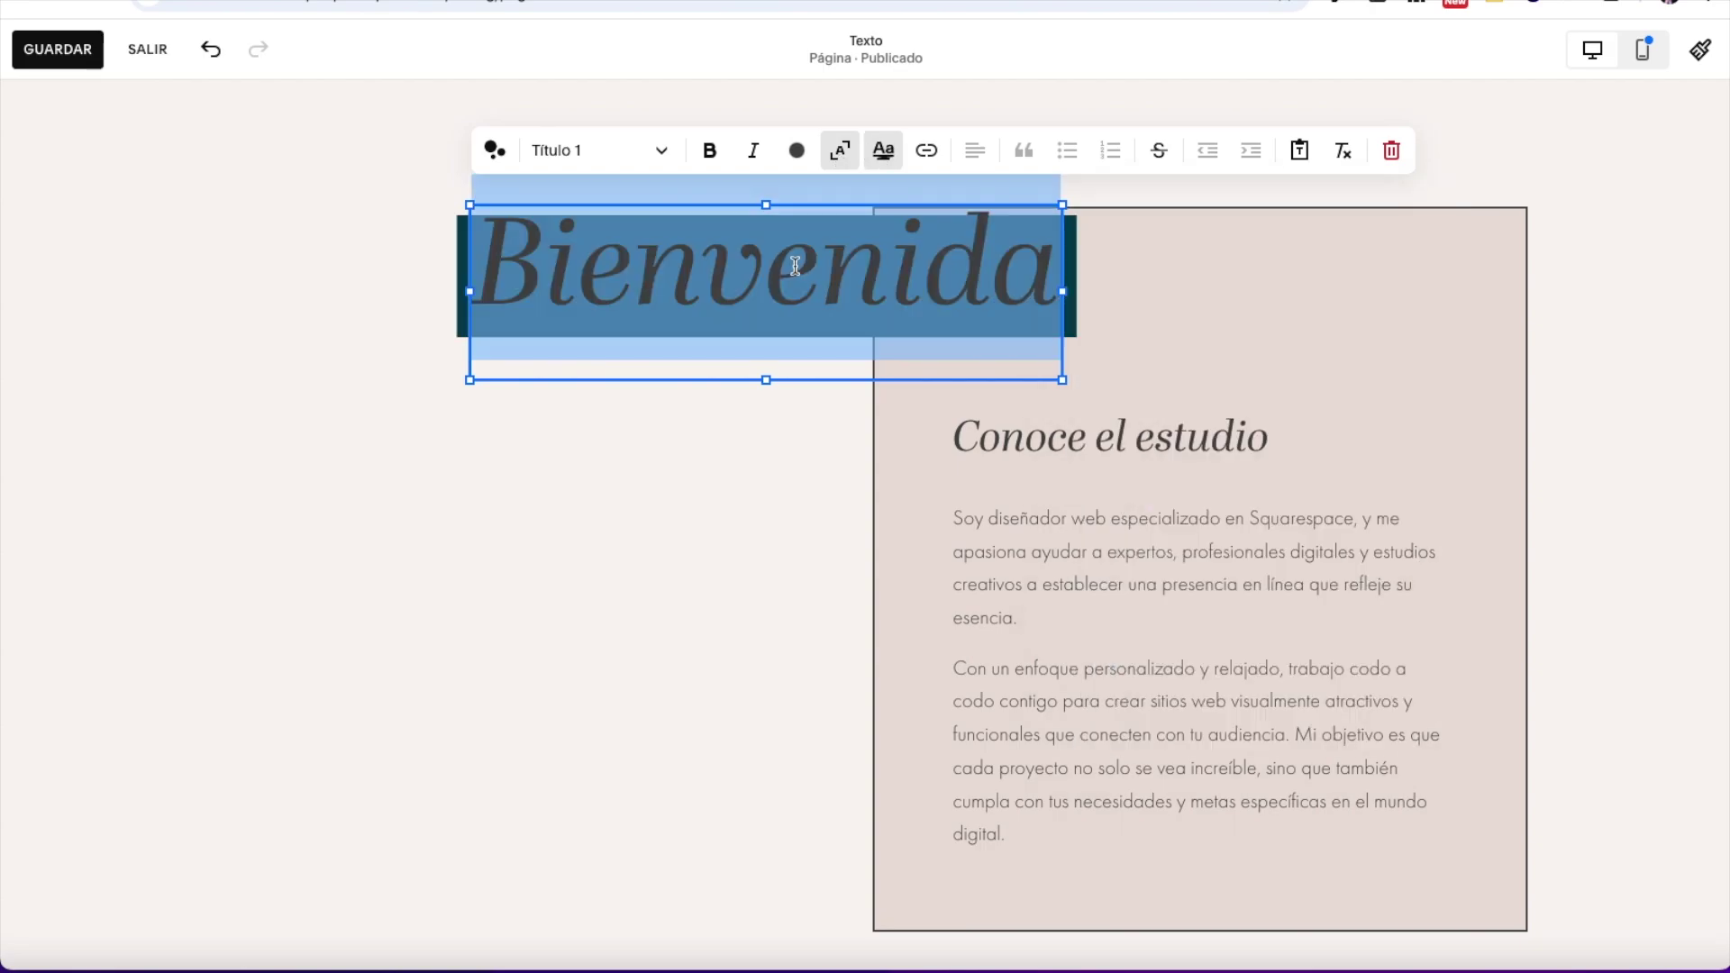
click(803, 166)
click(679, 271)
click(1169, 390)
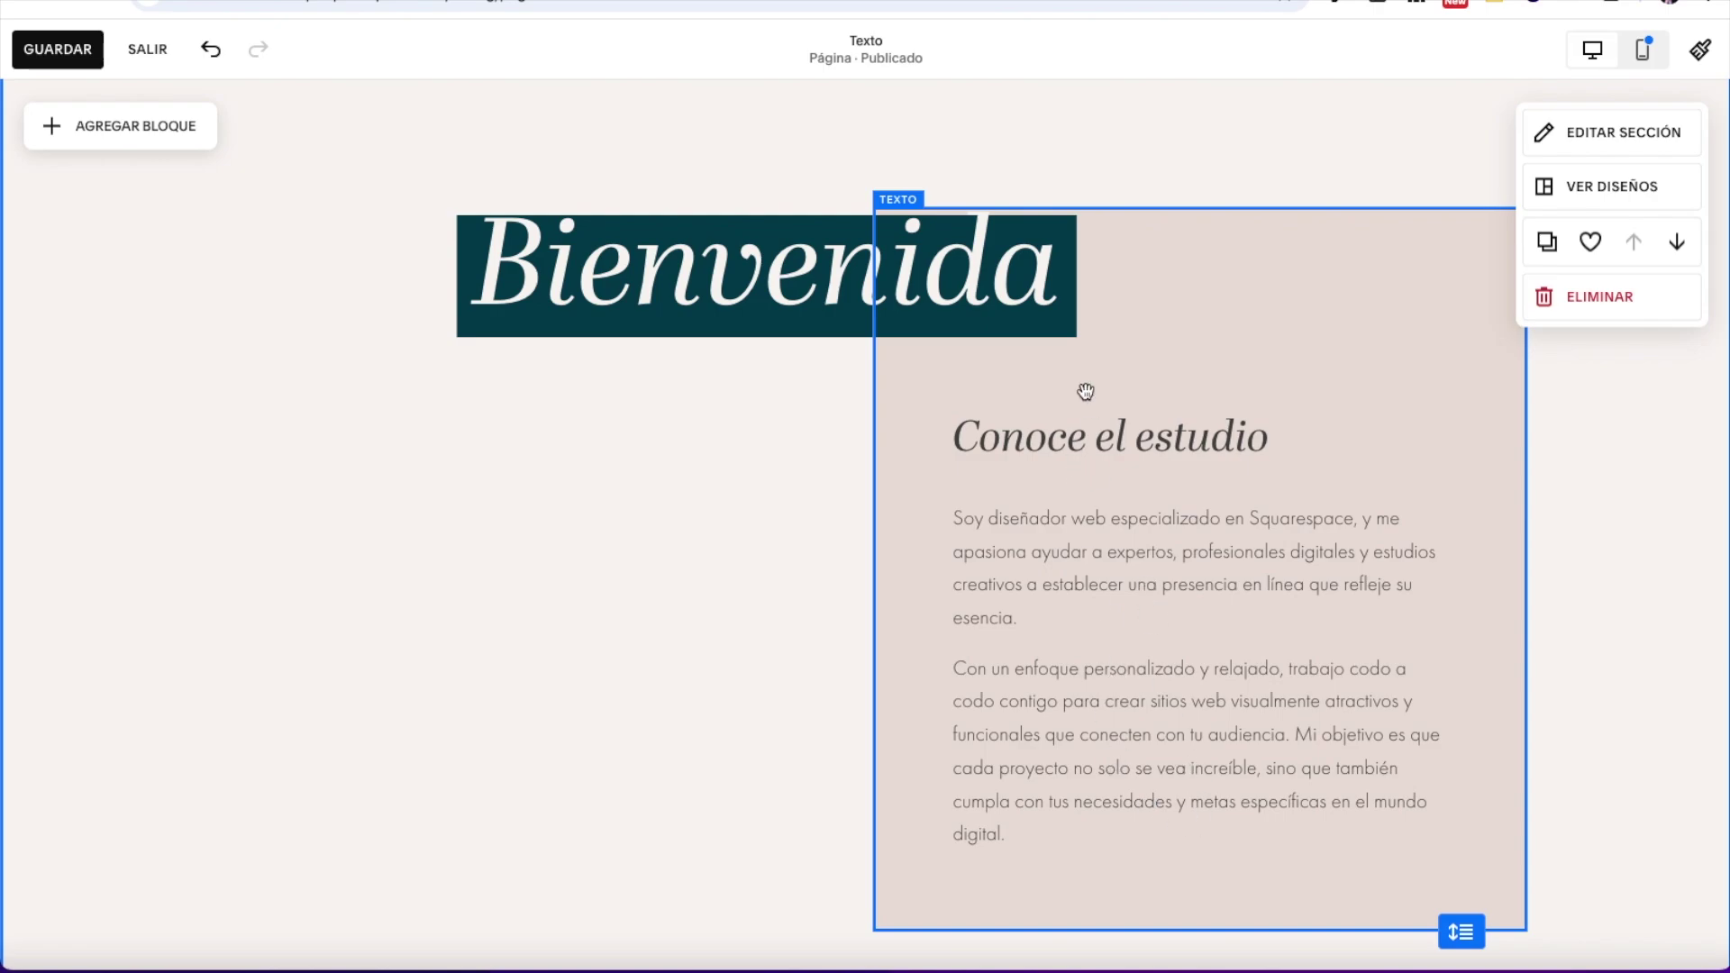
Step: Align the "Conoce el estudio" content to the vertical middle and move the "Bienvenida" heading back to the left of the block
click(1255, 300)
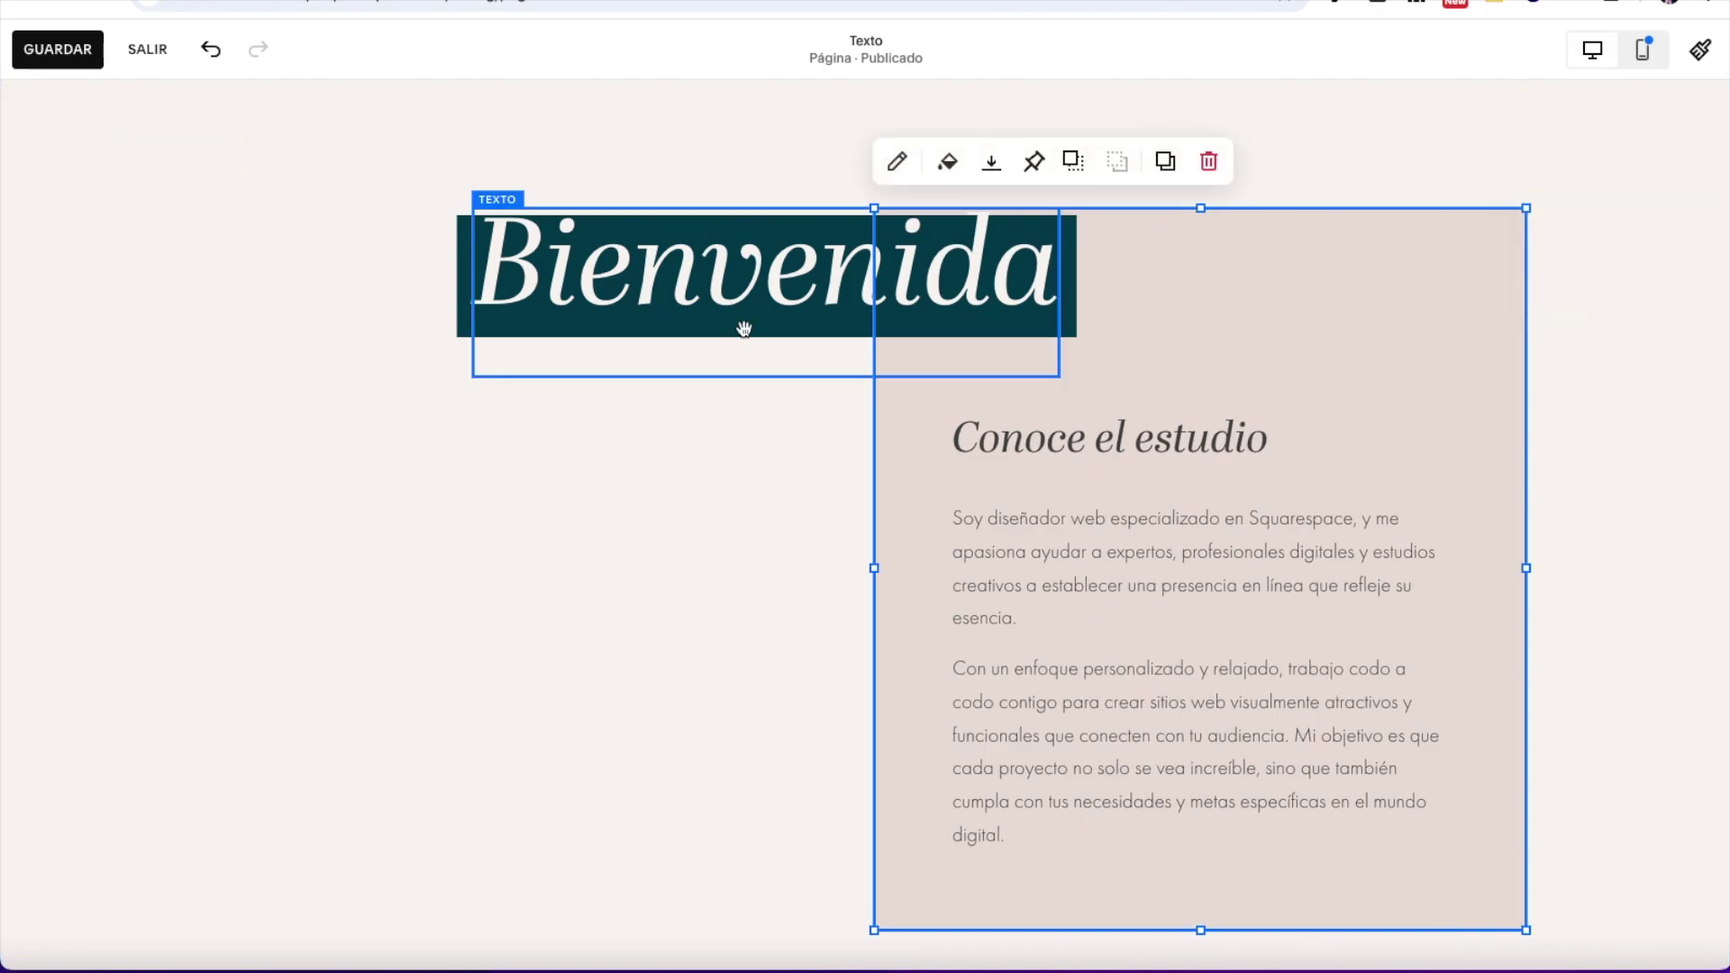
click(991, 161)
click(991, 212)
drag(743, 289, 457, 331)
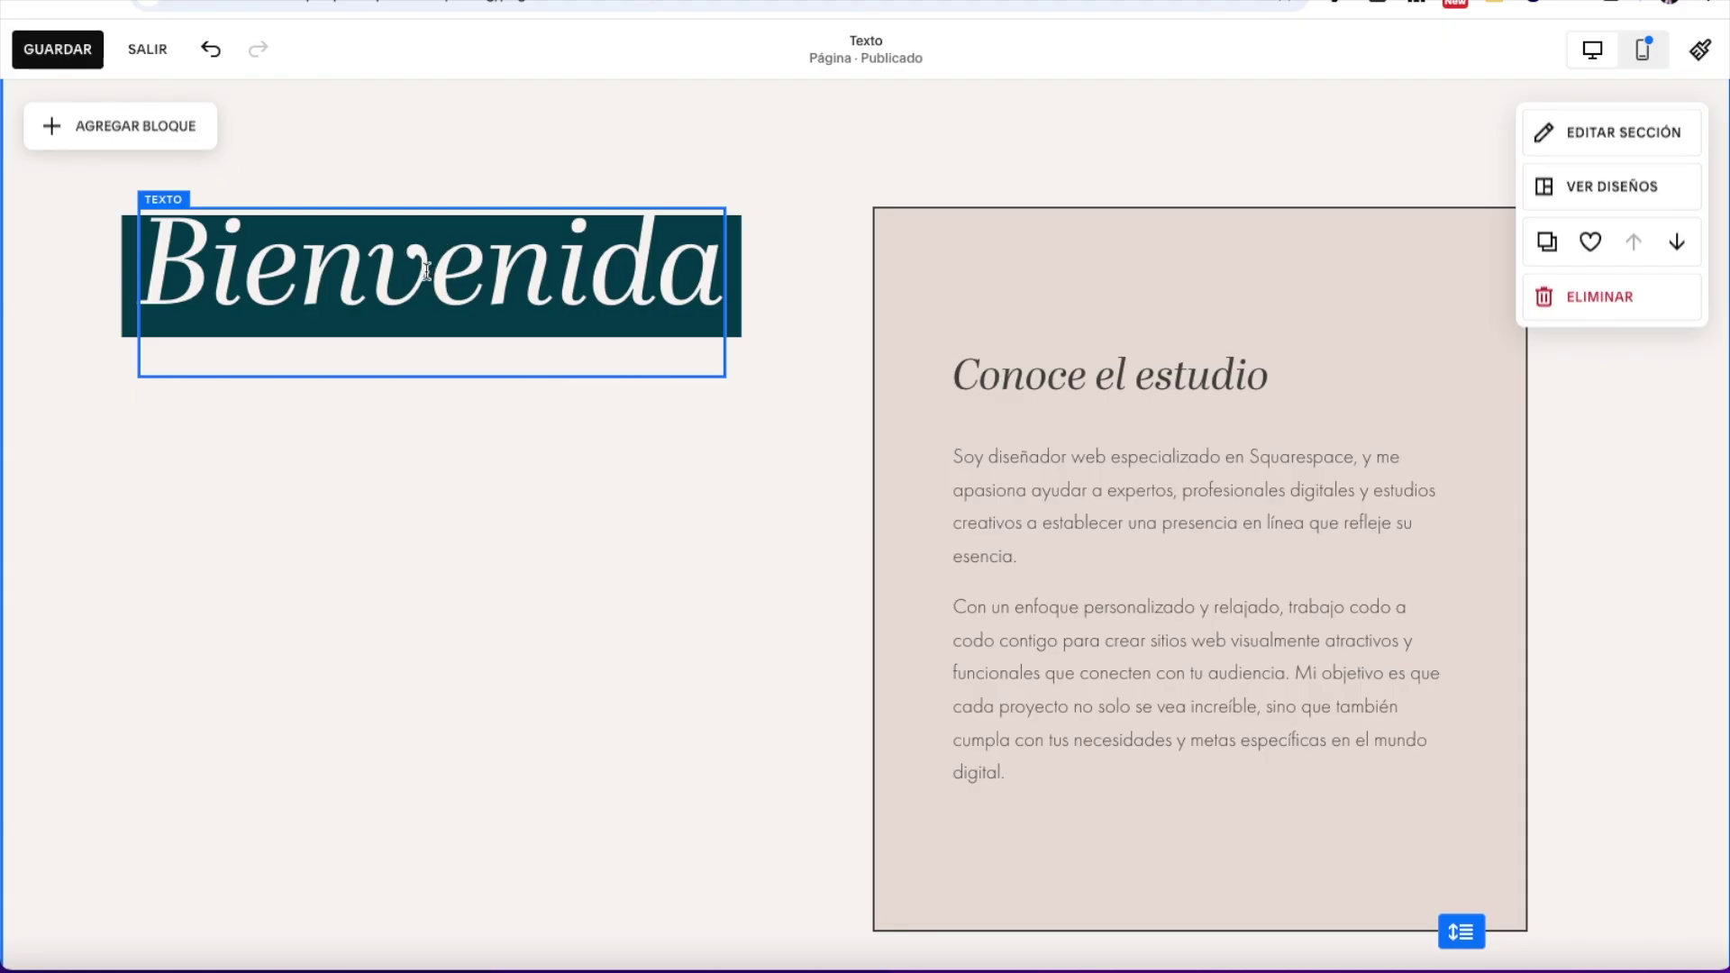
Step: Pin the highlighted "Bienvenida" heading, trying the middle and bottom anchors before anchoring it to the top
click(427, 270)
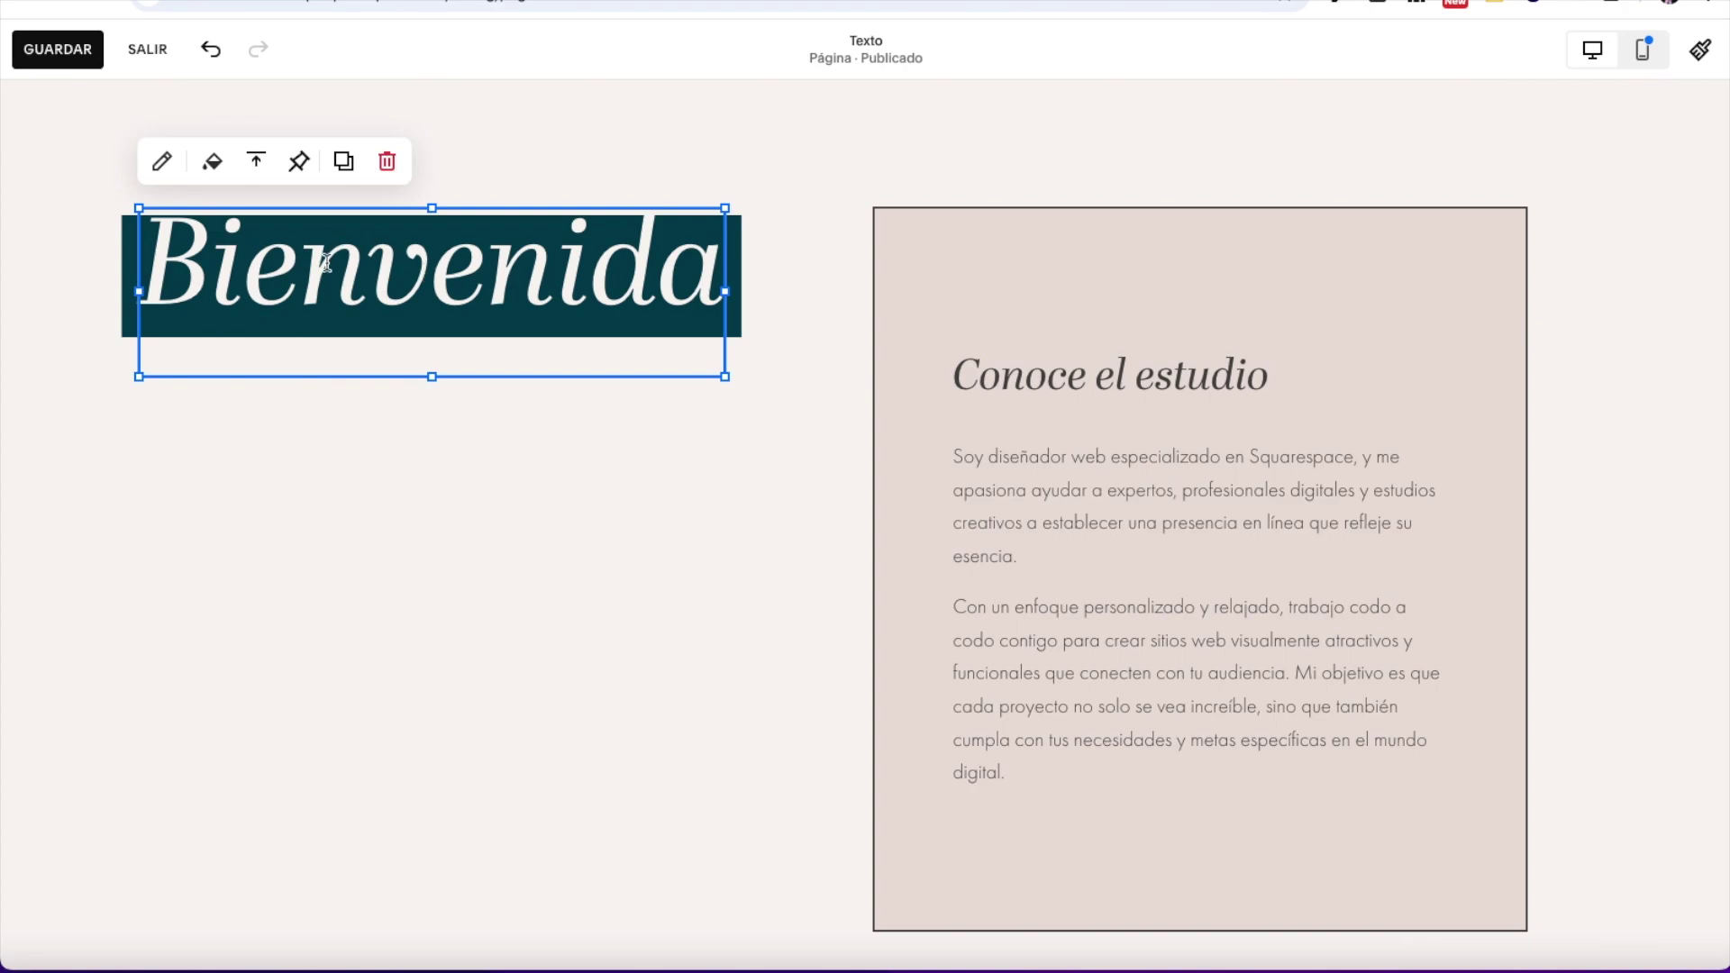
click(300, 168)
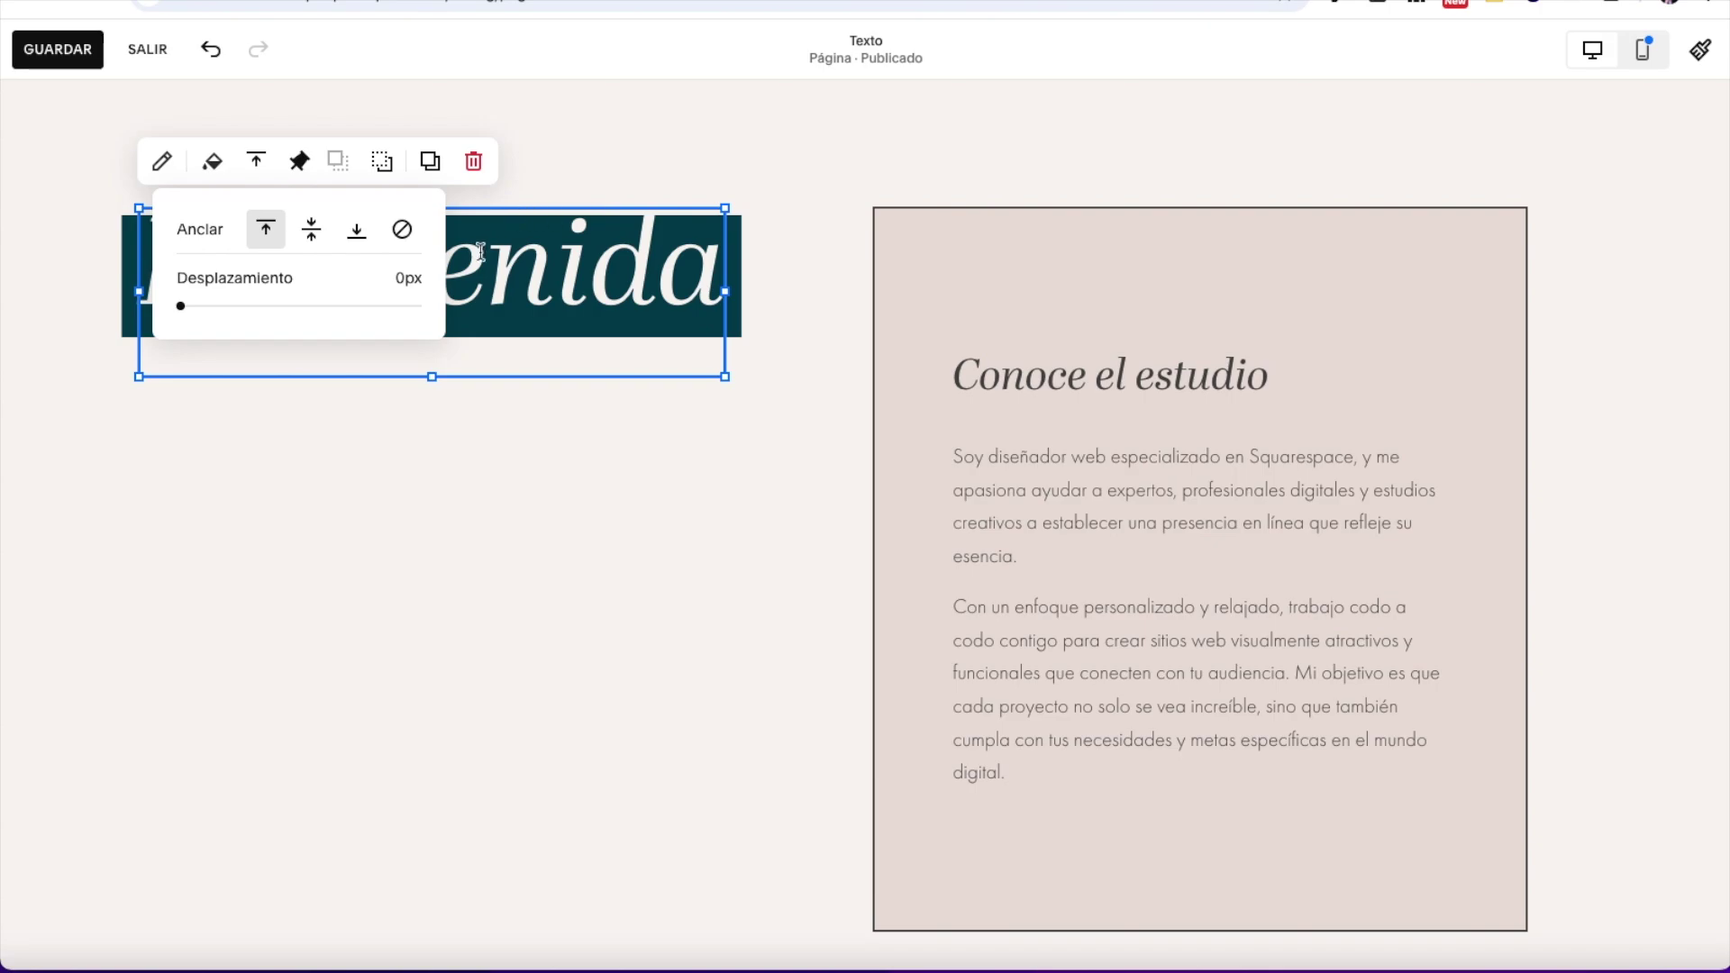
click(311, 229)
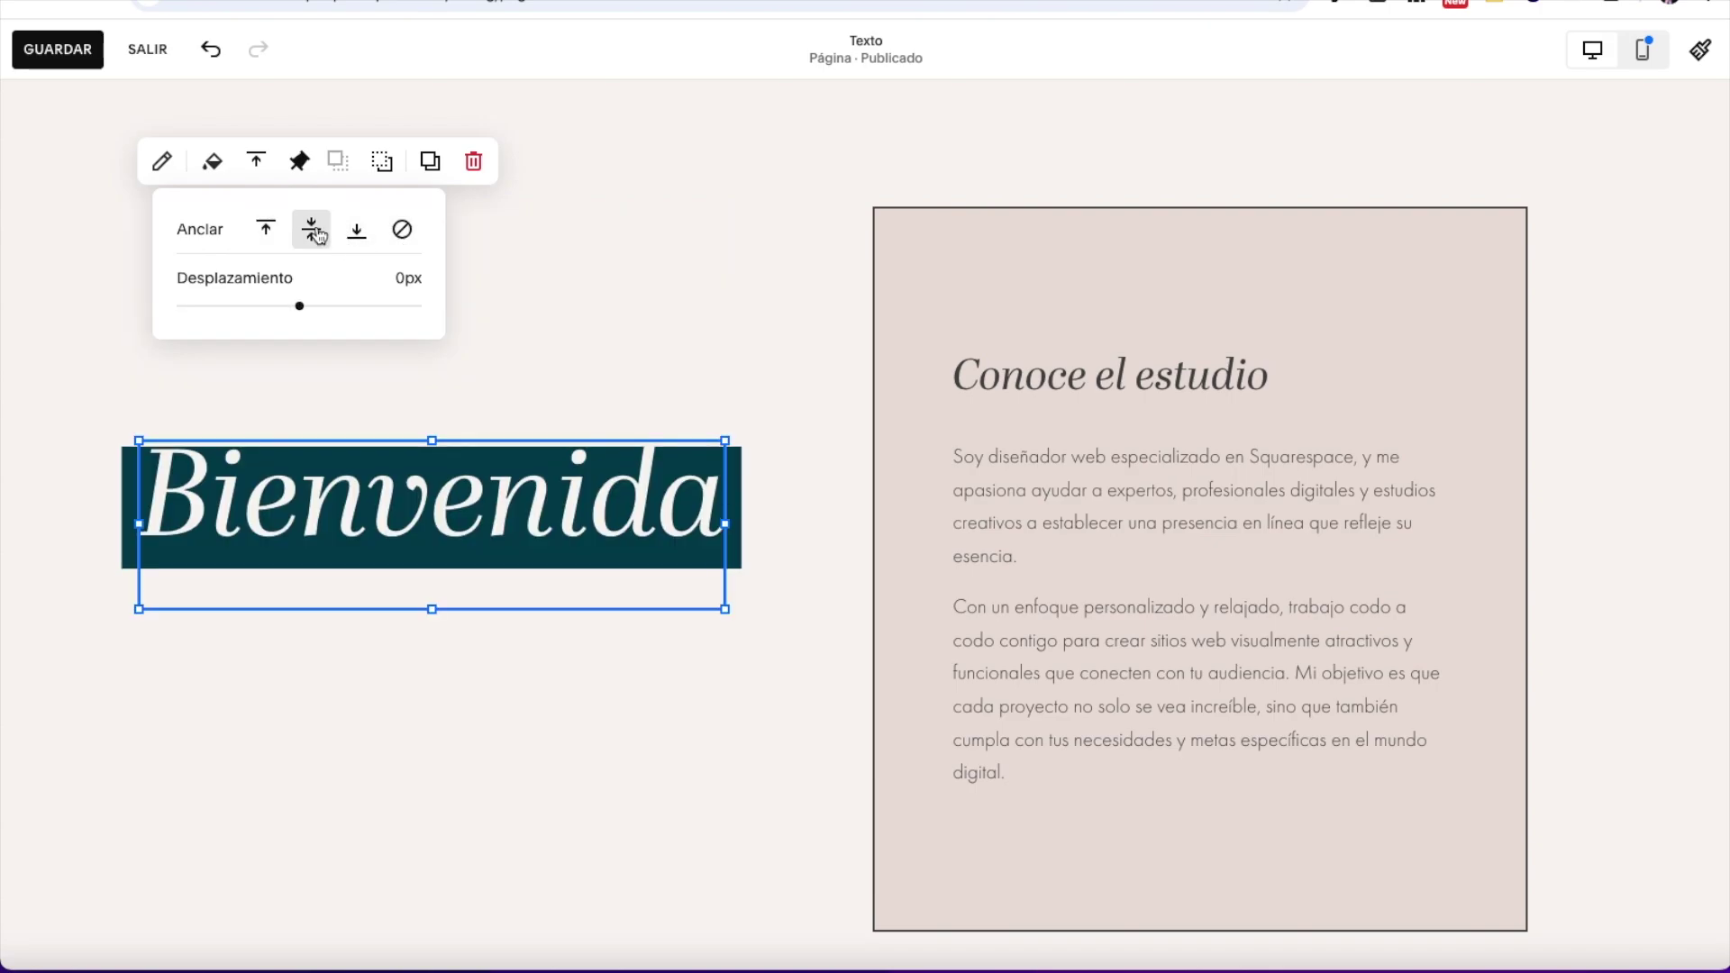
click(349, 227)
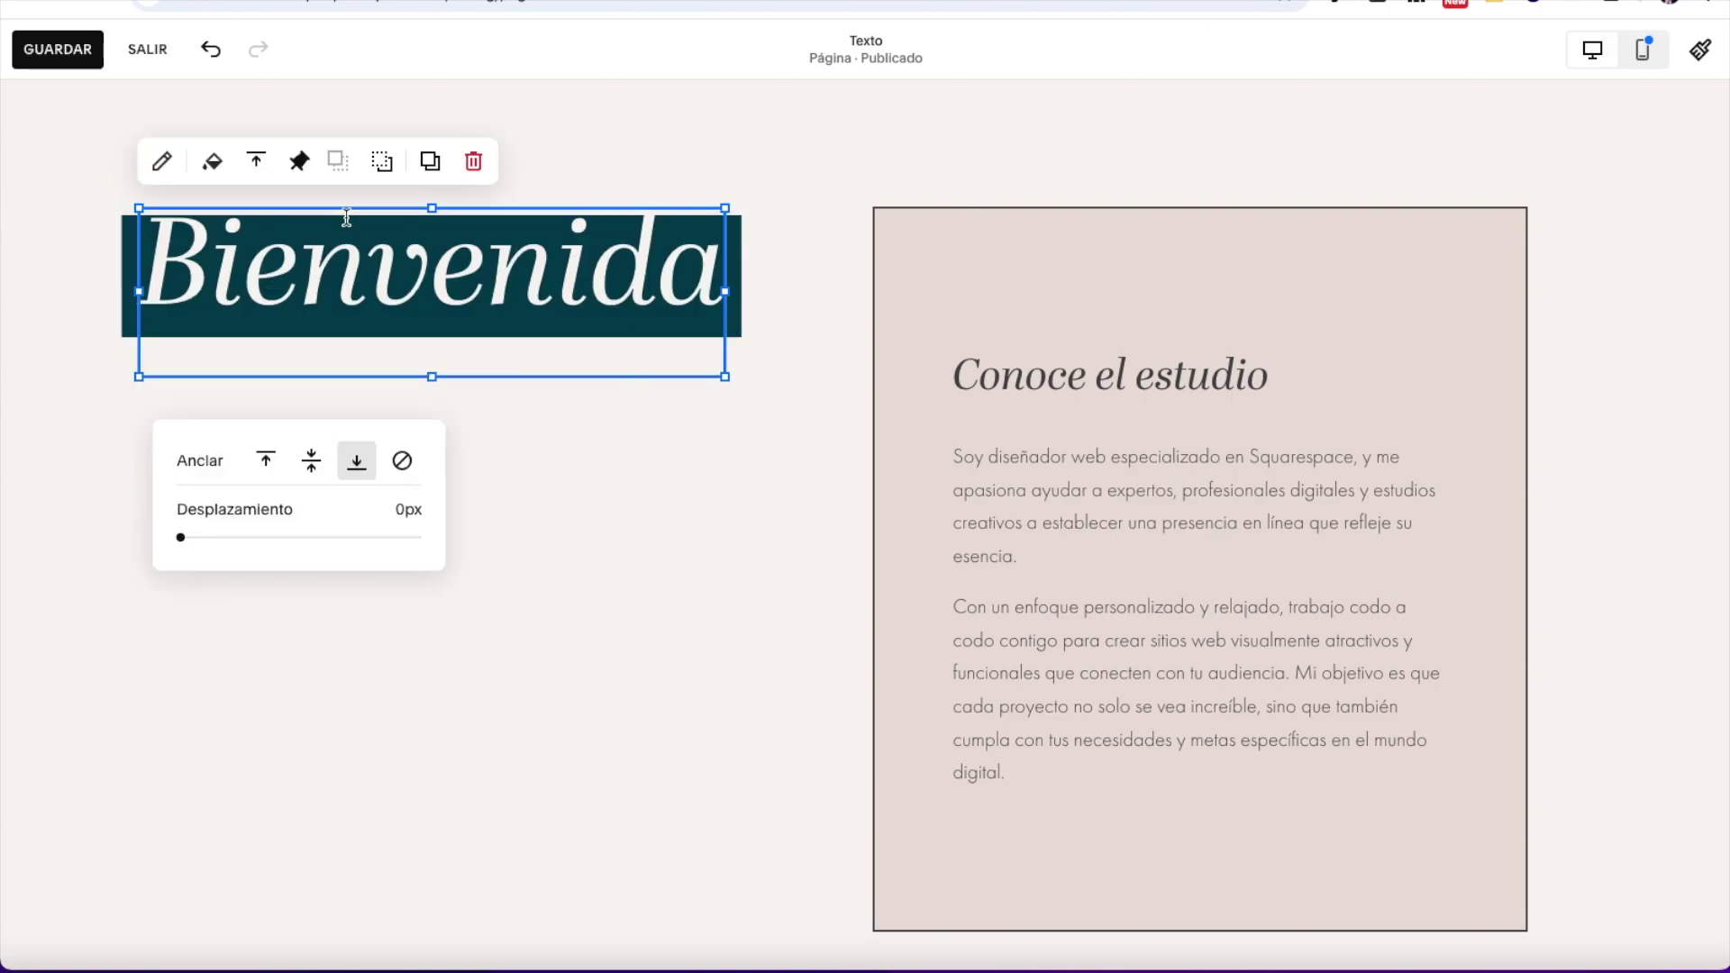
click(268, 461)
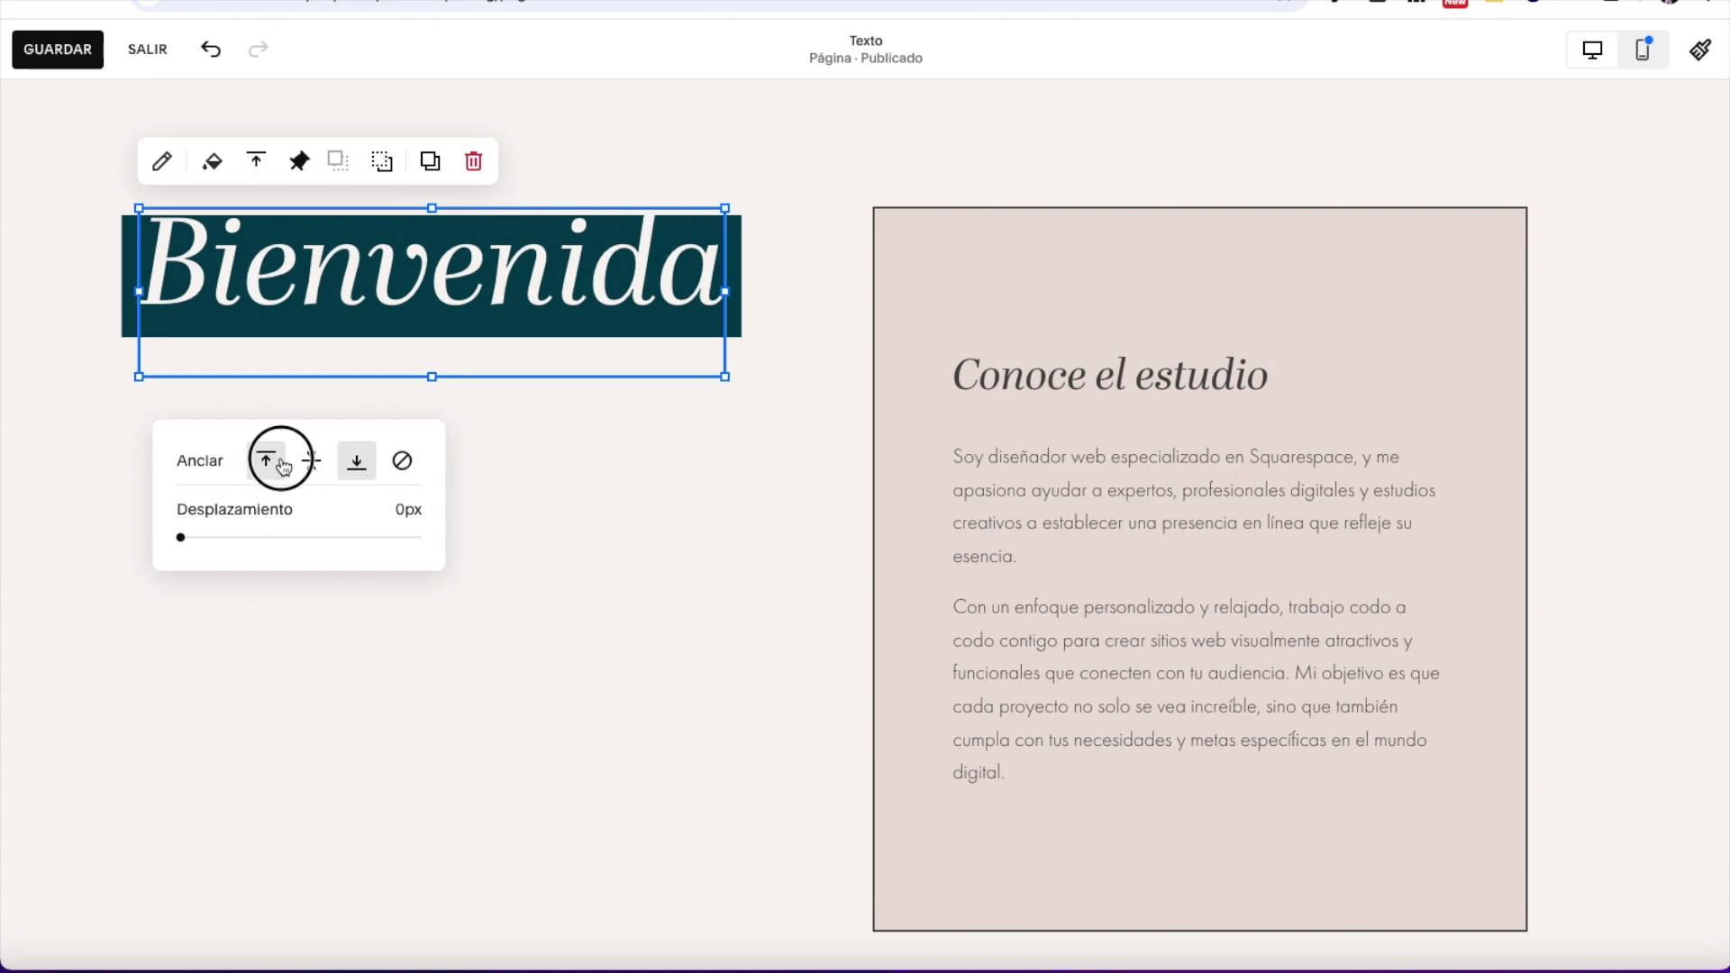
click(387, 602)
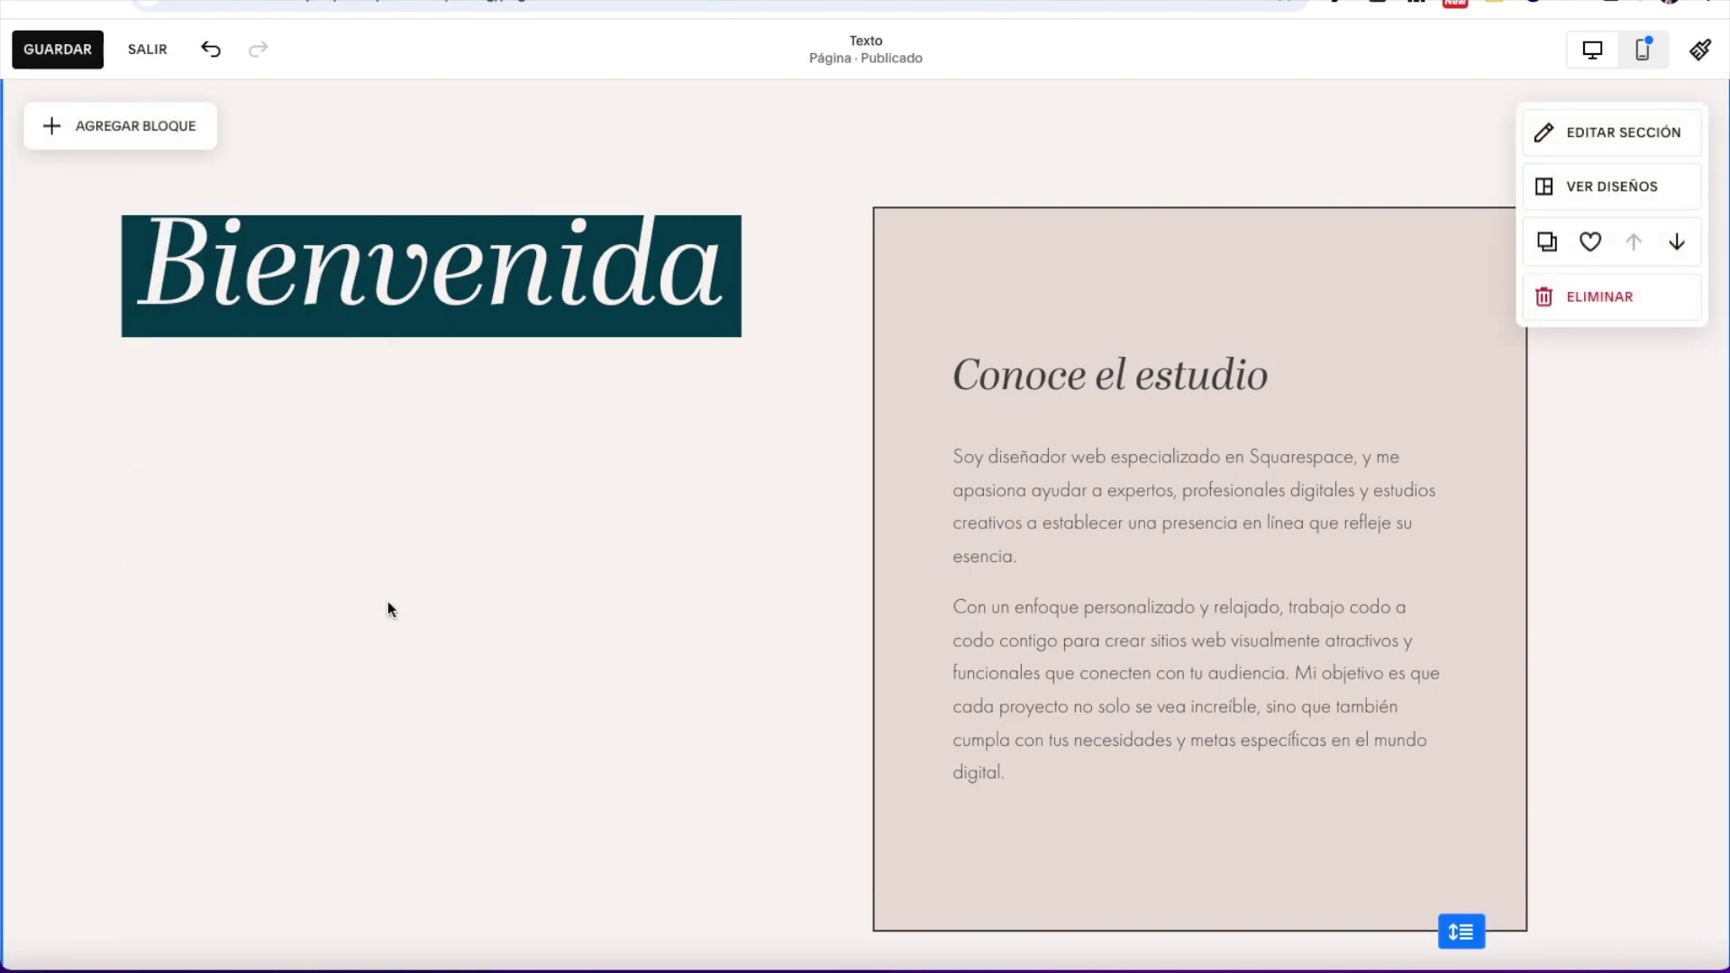
Step: Check how the pinned "Bienvenida" heading behaves further down the page and remove its anchor
scroll(1153, 625, down, 1)
scroll(1153, 626, down, 5)
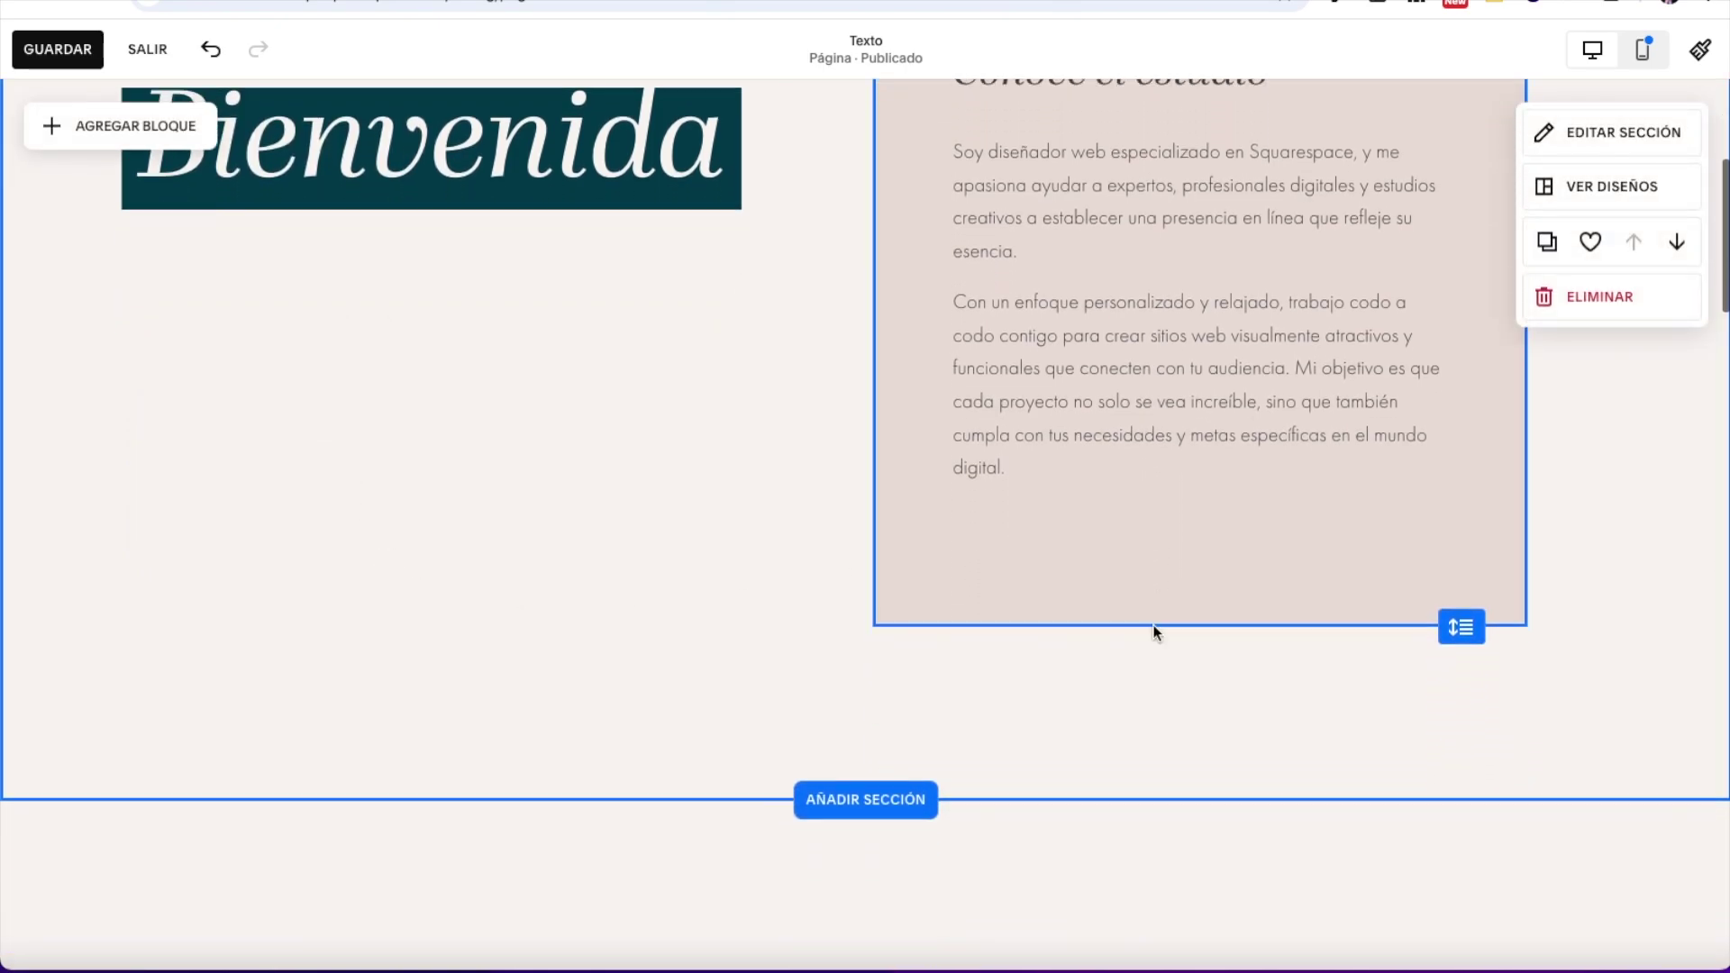
scroll(1154, 633, down, 3)
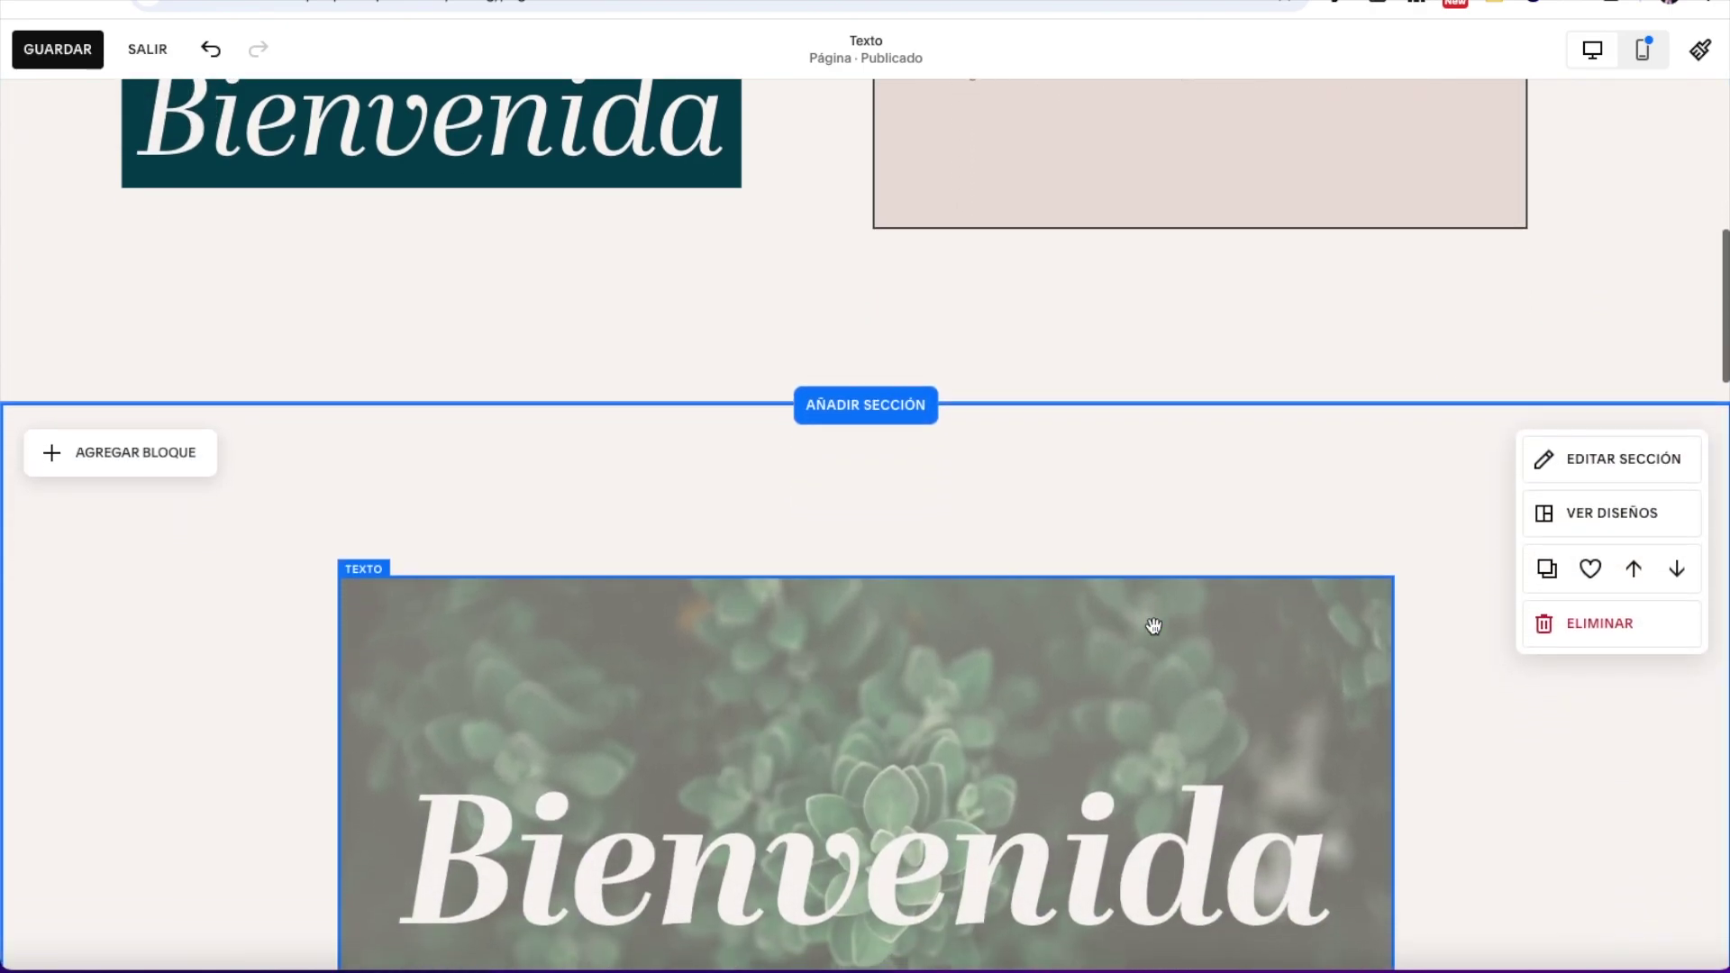
scroll(1153, 634, up, 2)
scroll(1155, 633, up, 7)
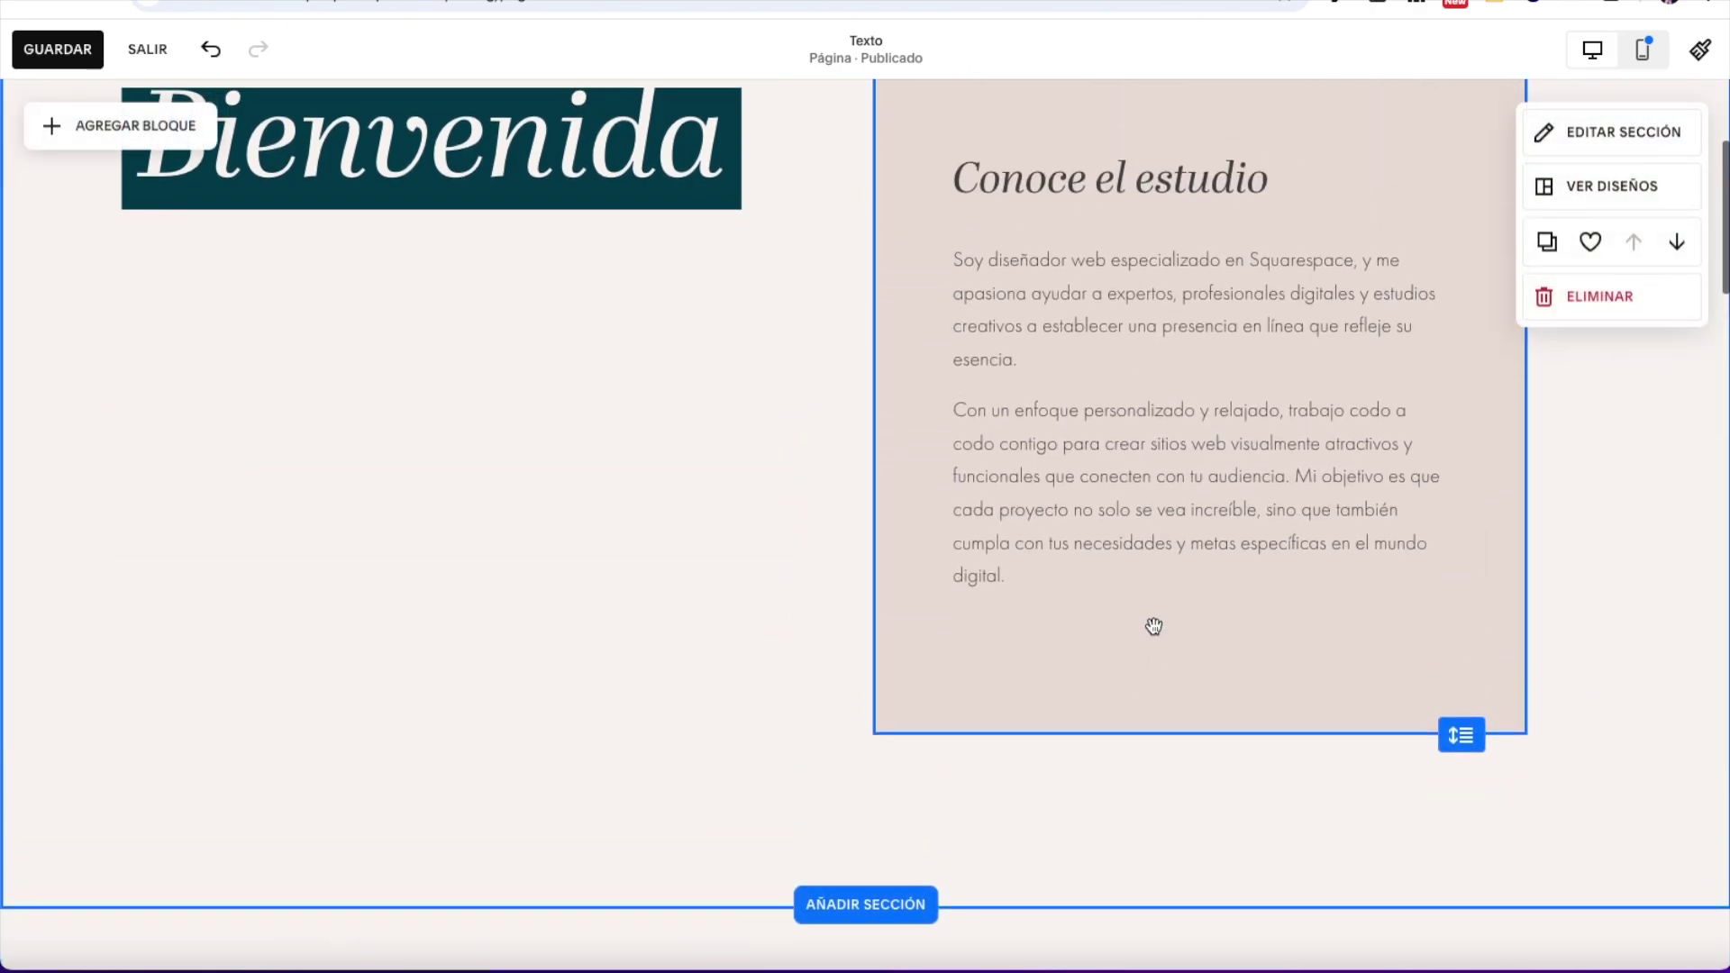
click(371, 334)
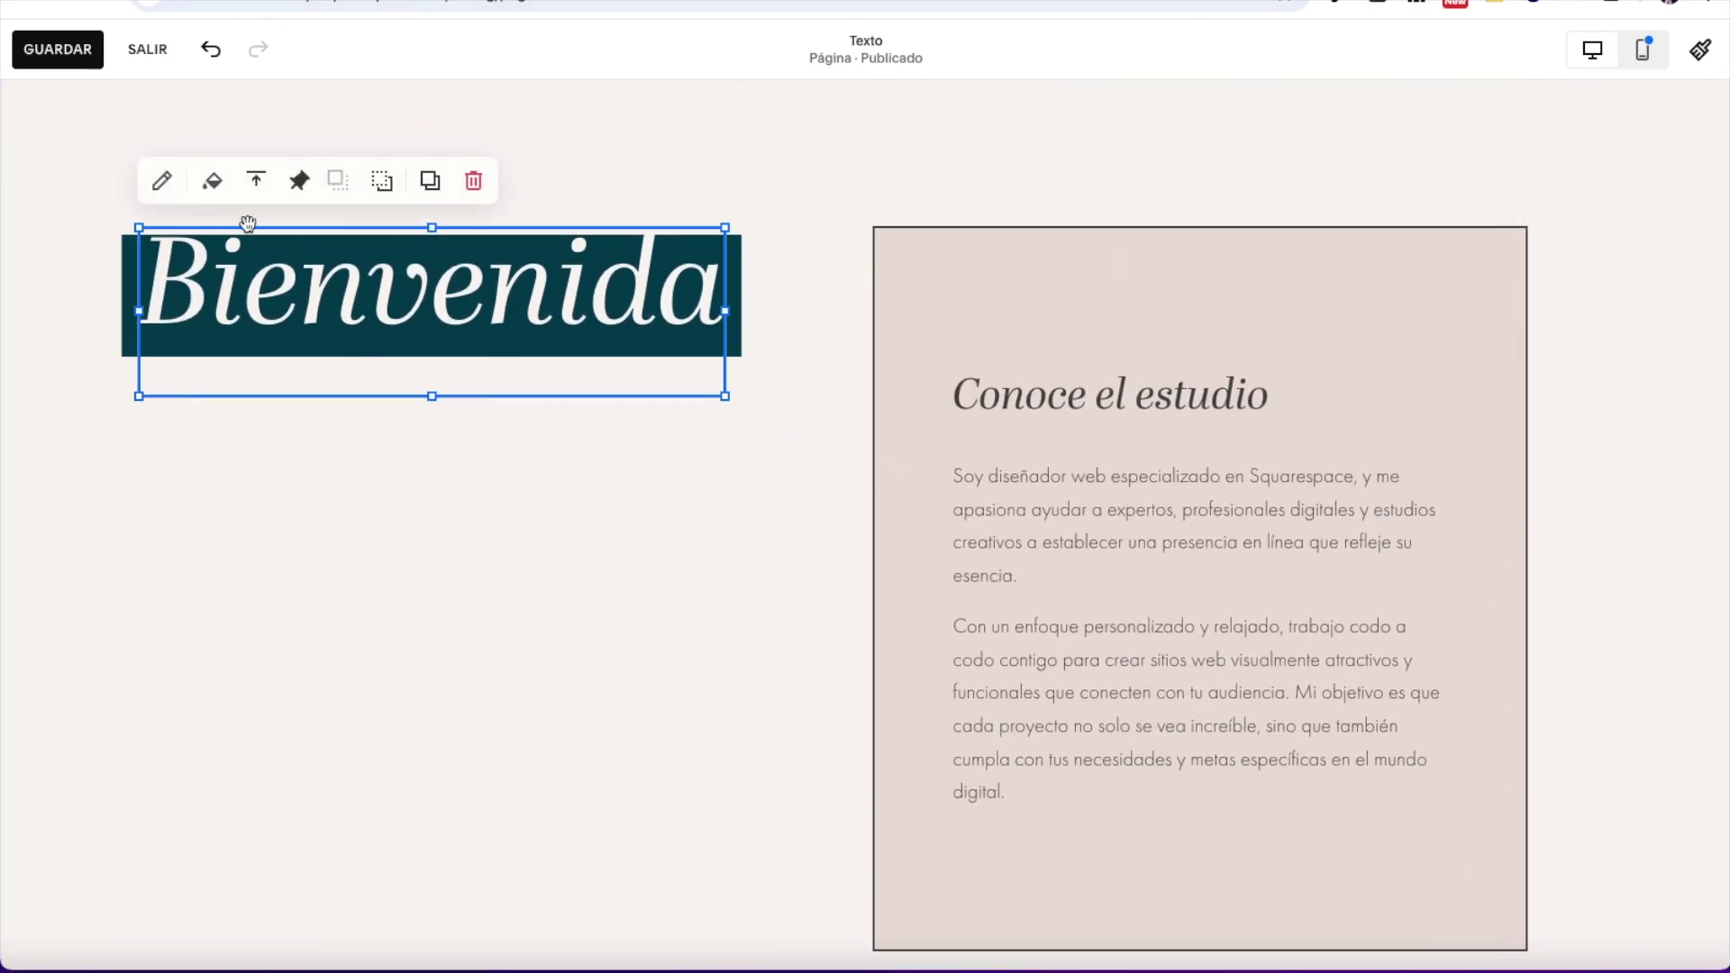
click(300, 183)
click(402, 249)
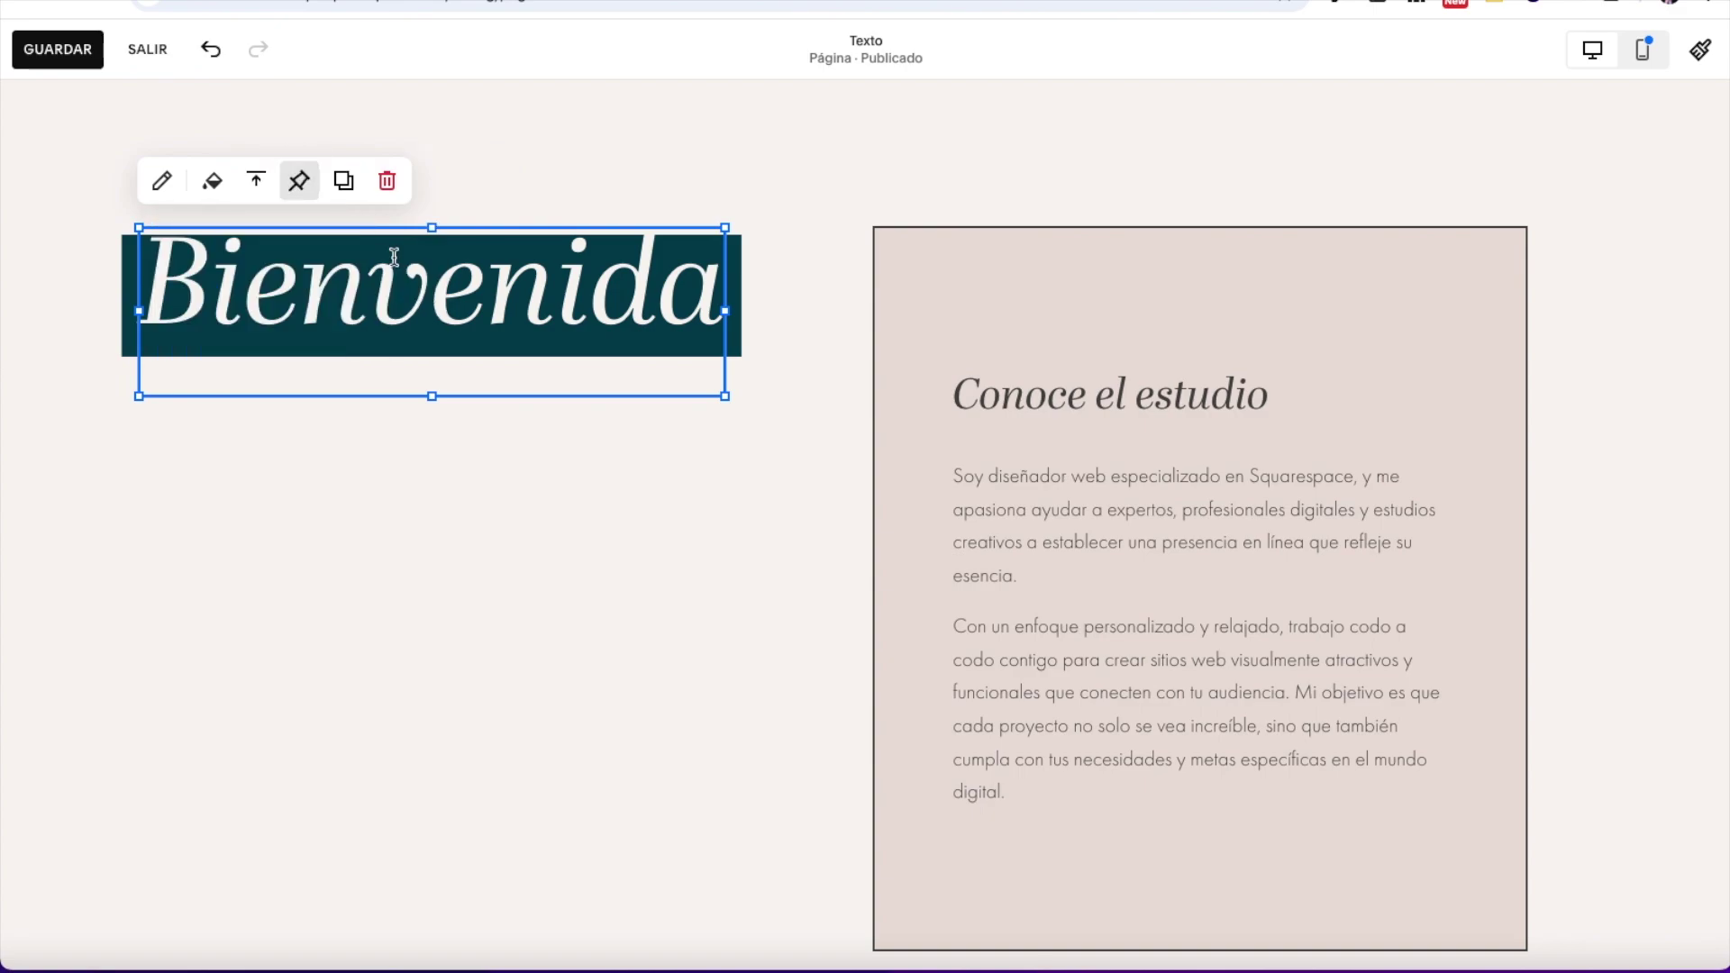
Step: Check how the unpinned "Bienvenida" heading behaves further down the page, and anchor it to the top again
click(660, 672)
scroll(660, 675, down, 3)
scroll(661, 674, down, 3)
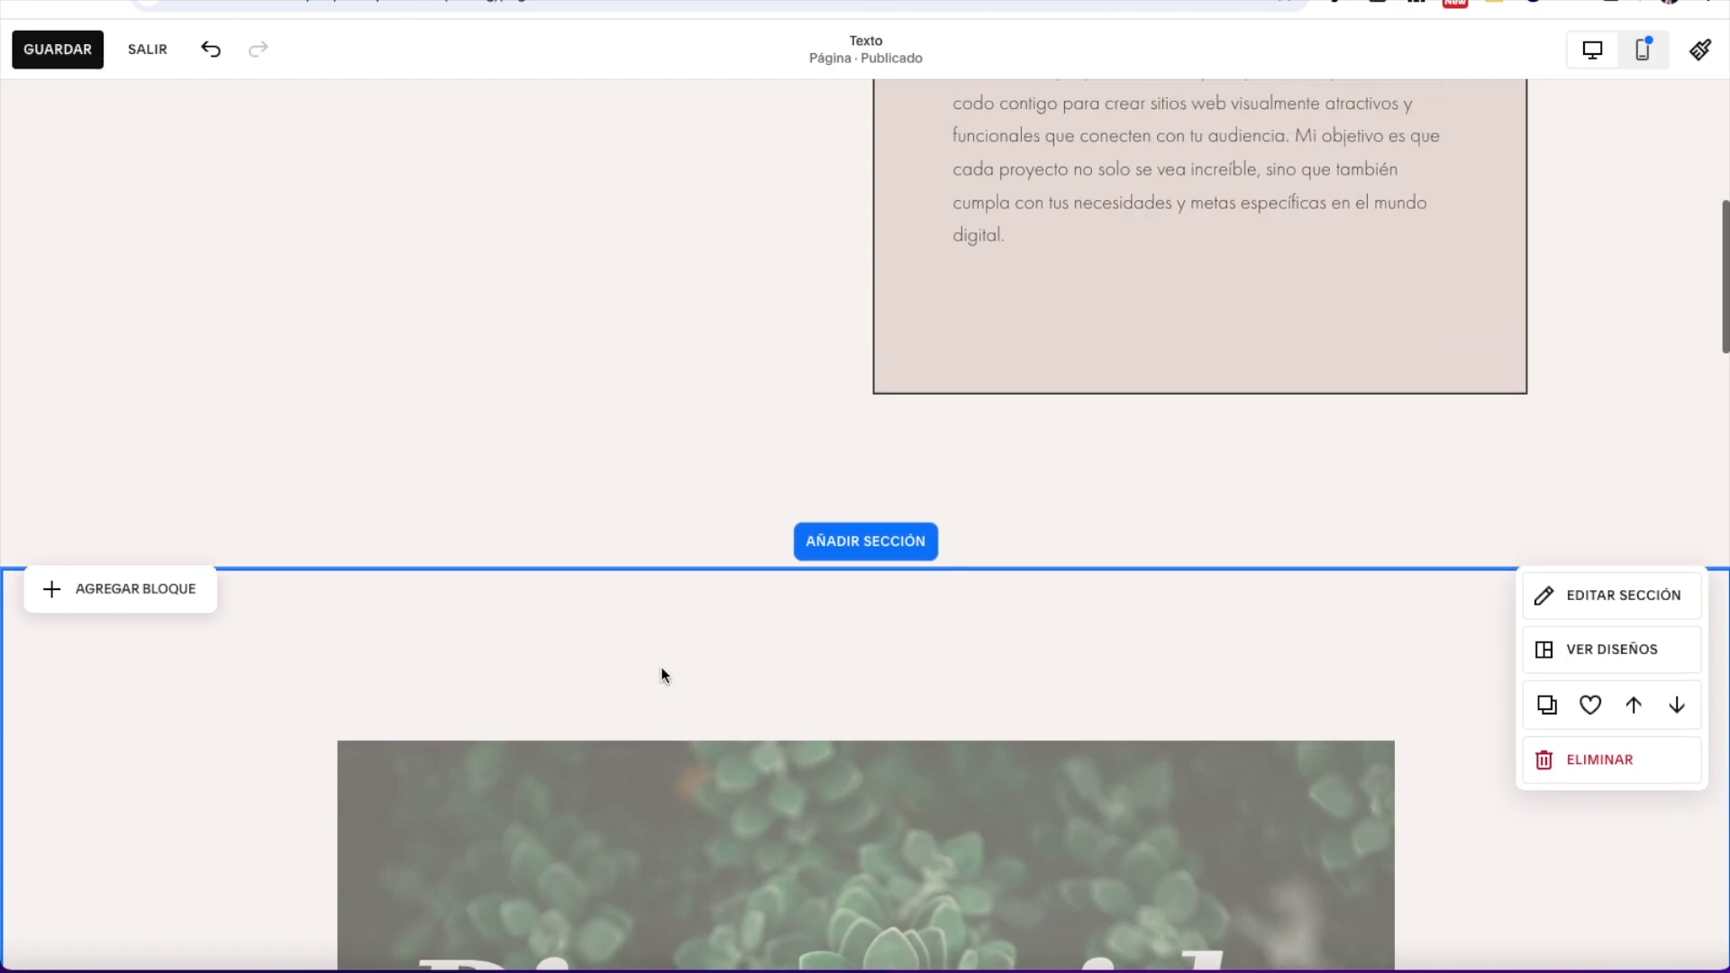
scroll(662, 667, up, 8)
click(432, 423)
click(302, 297)
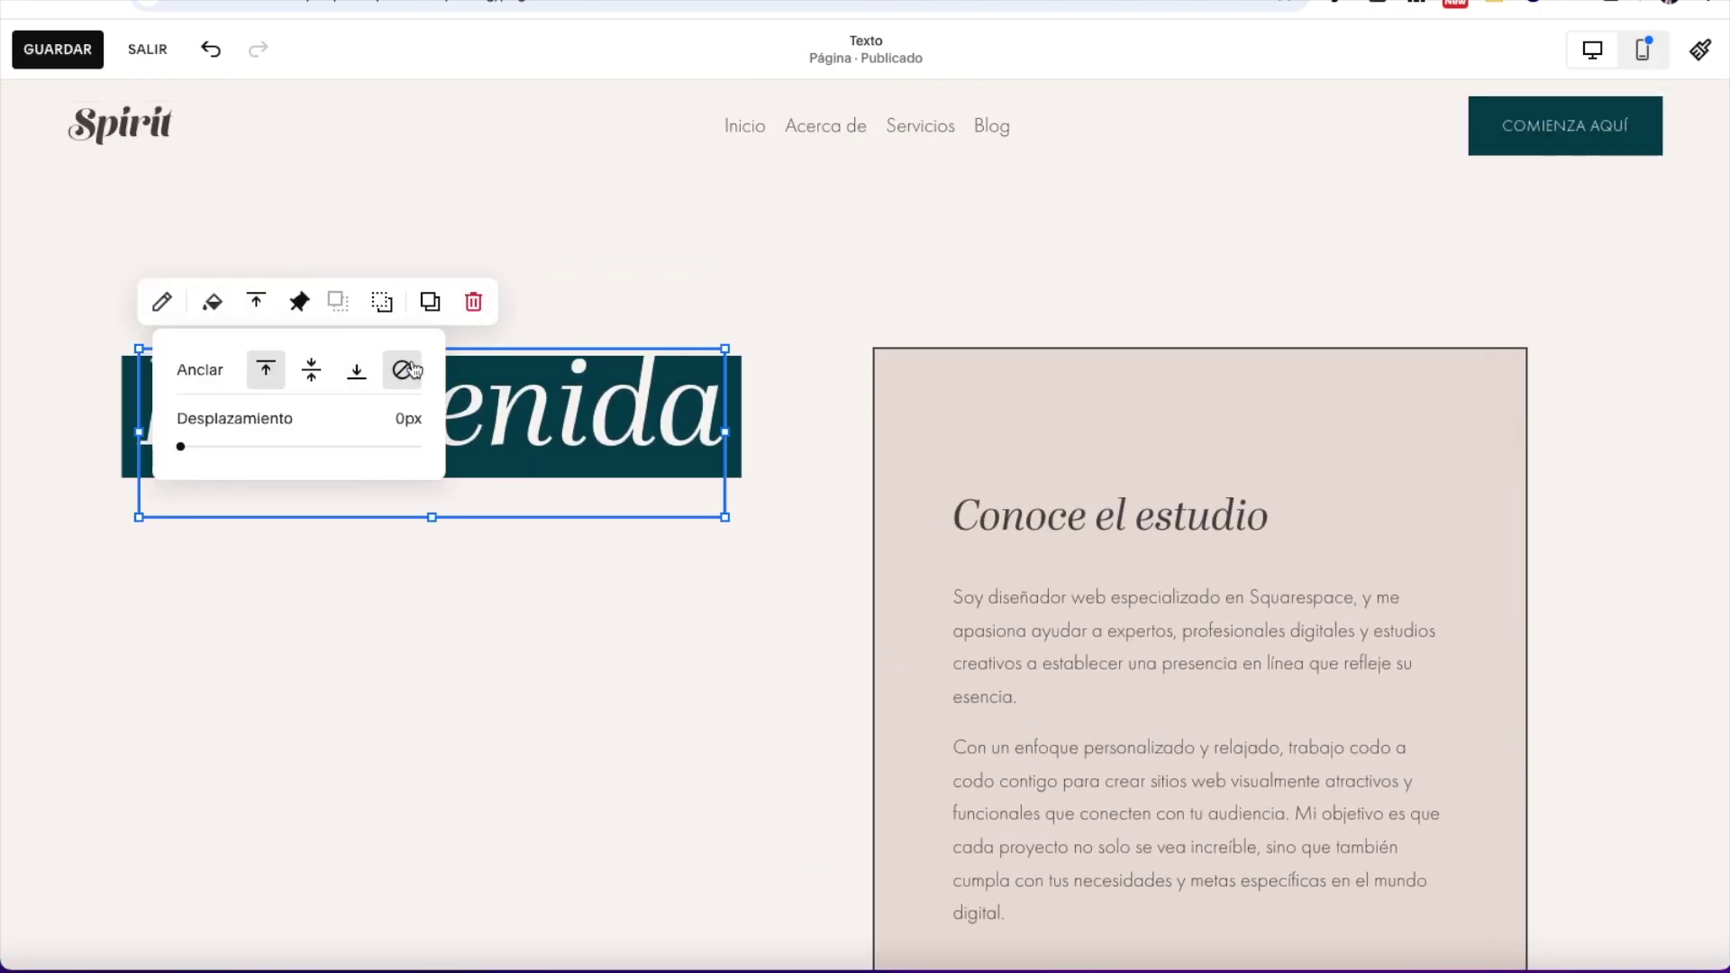
click(350, 586)
Step: Move the "Bienvenida" heading so it partly overlaps the "Conoce el estudio" block and send it backward
scroll(1236, 323, down, 1)
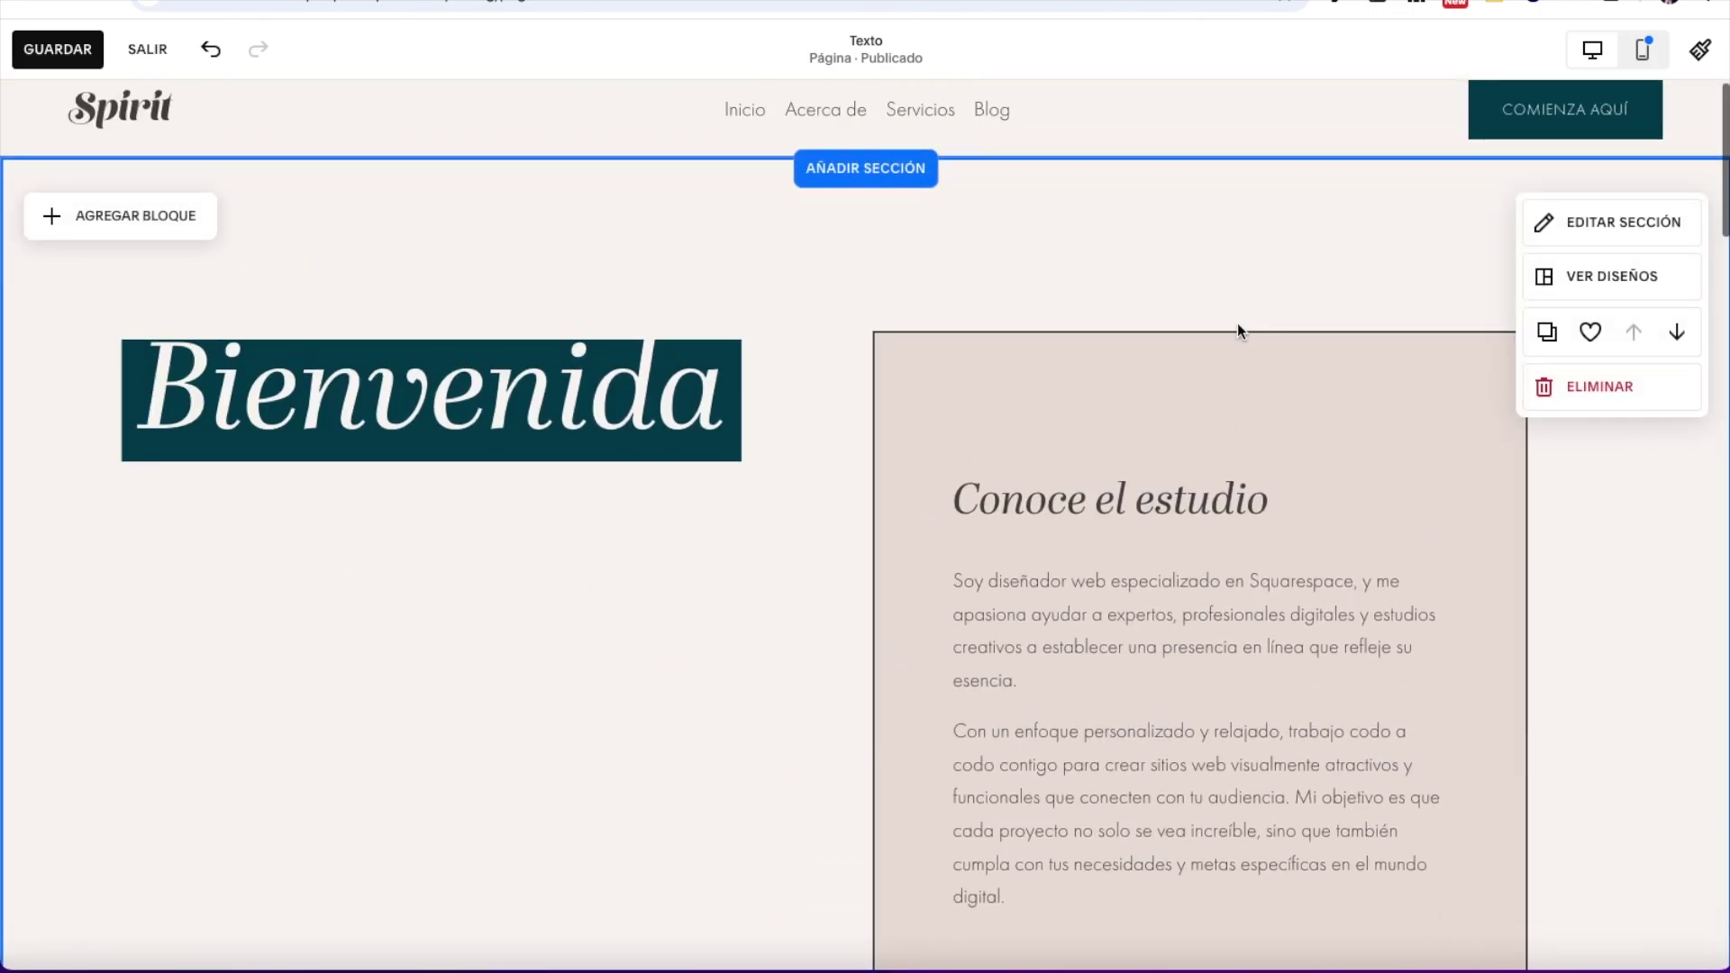
scroll(1185, 761, down, 4)
scroll(865, 552, up, 3)
scroll(771, 735, down, 1)
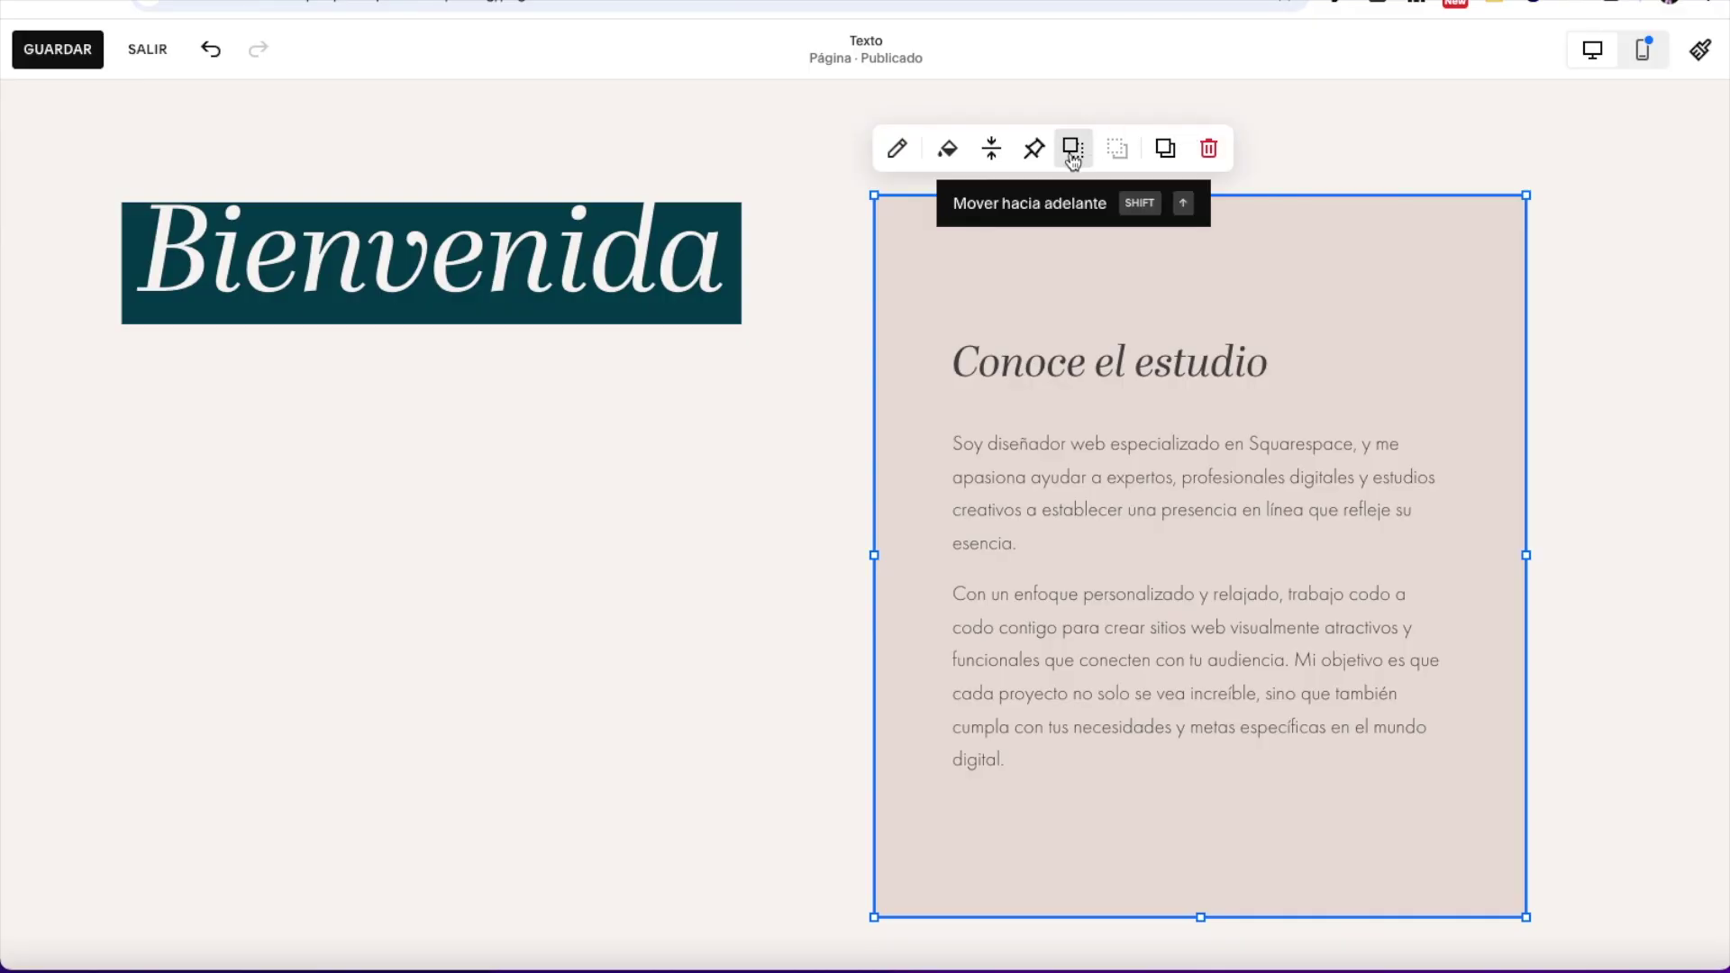
drag(688, 270, 954, 262)
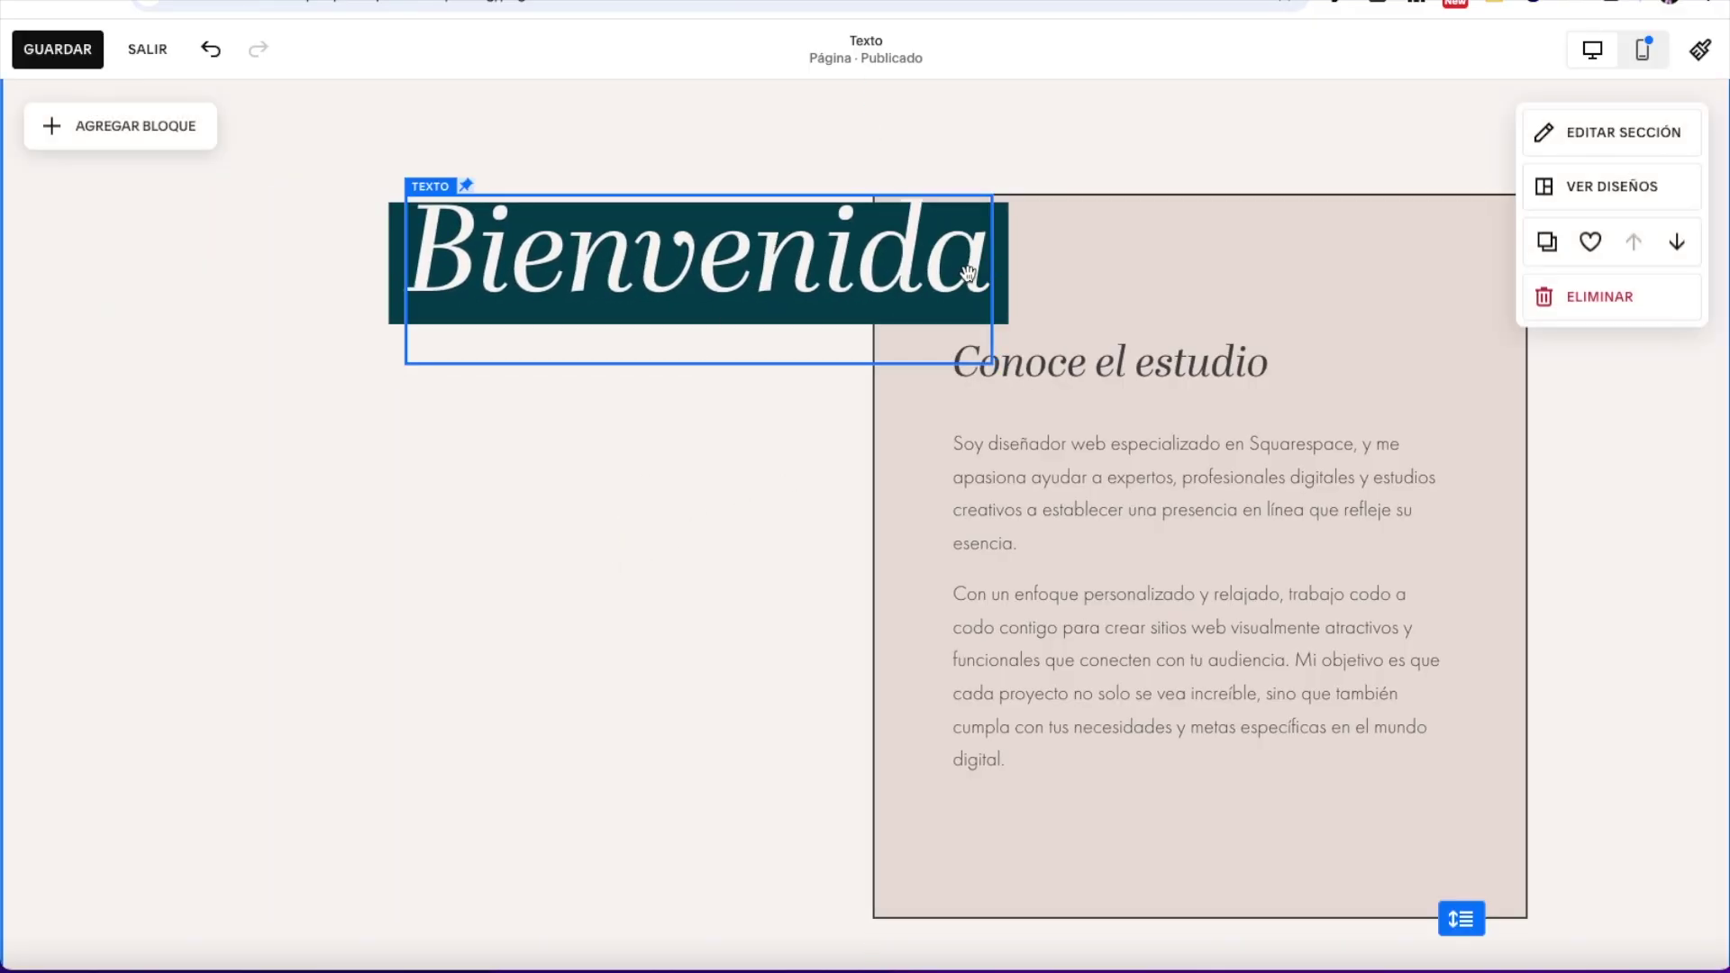
click(815, 236)
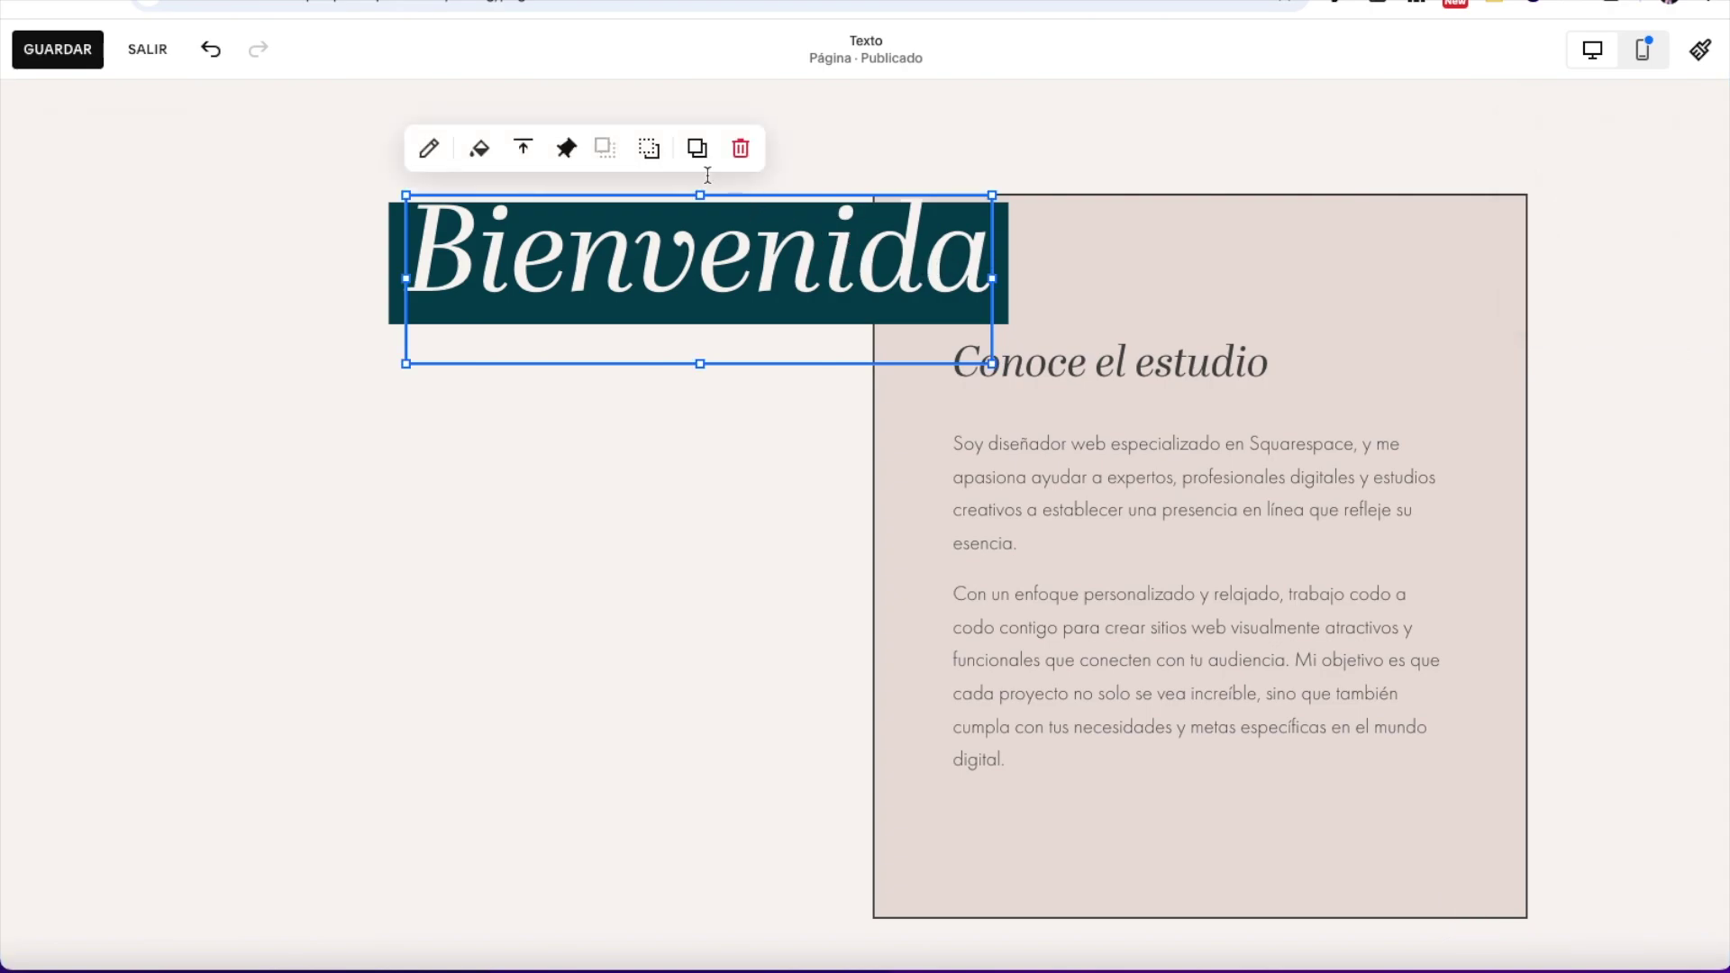
click(651, 153)
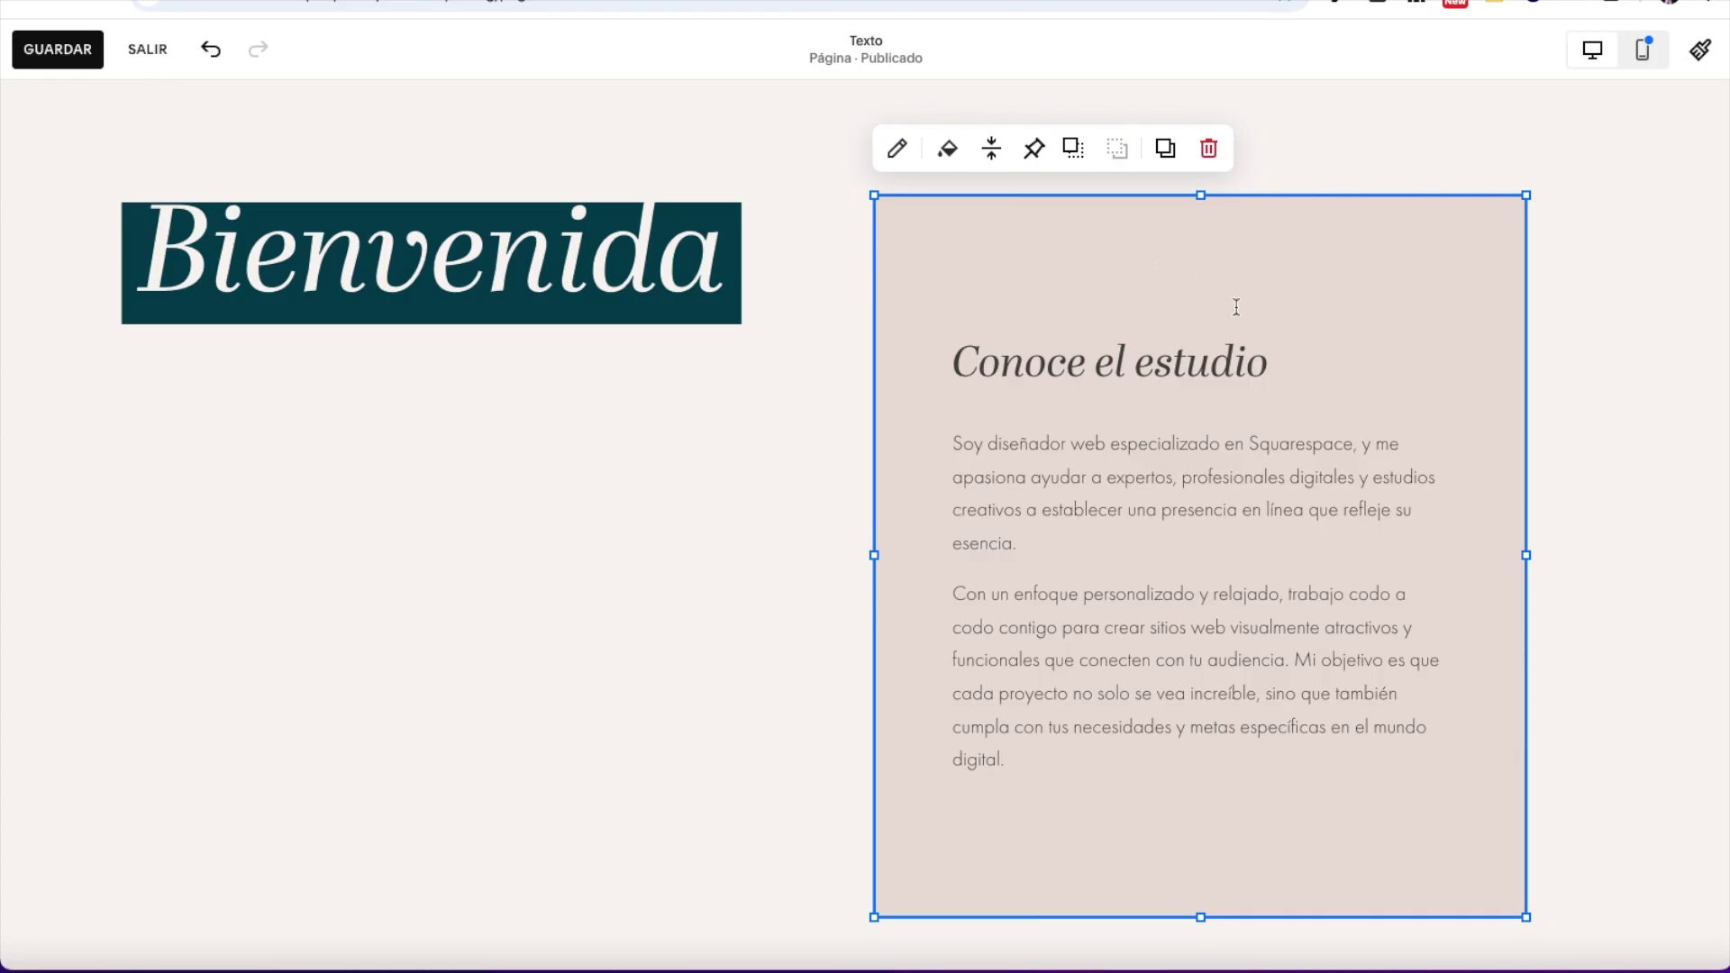
Step: Duplicate the "Conoce el estudio" block and place the copy beside the original, underneath the "Bienvenida" heading
click(1163, 149)
drag(892, 362, 98, 435)
drag(1343, 436, 1343, 392)
drag(658, 487, 760, 444)
drag(1075, 413, 1038, 407)
Step: Select the title and then the body text of the original "Conoce el estudio" block
click(1034, 347)
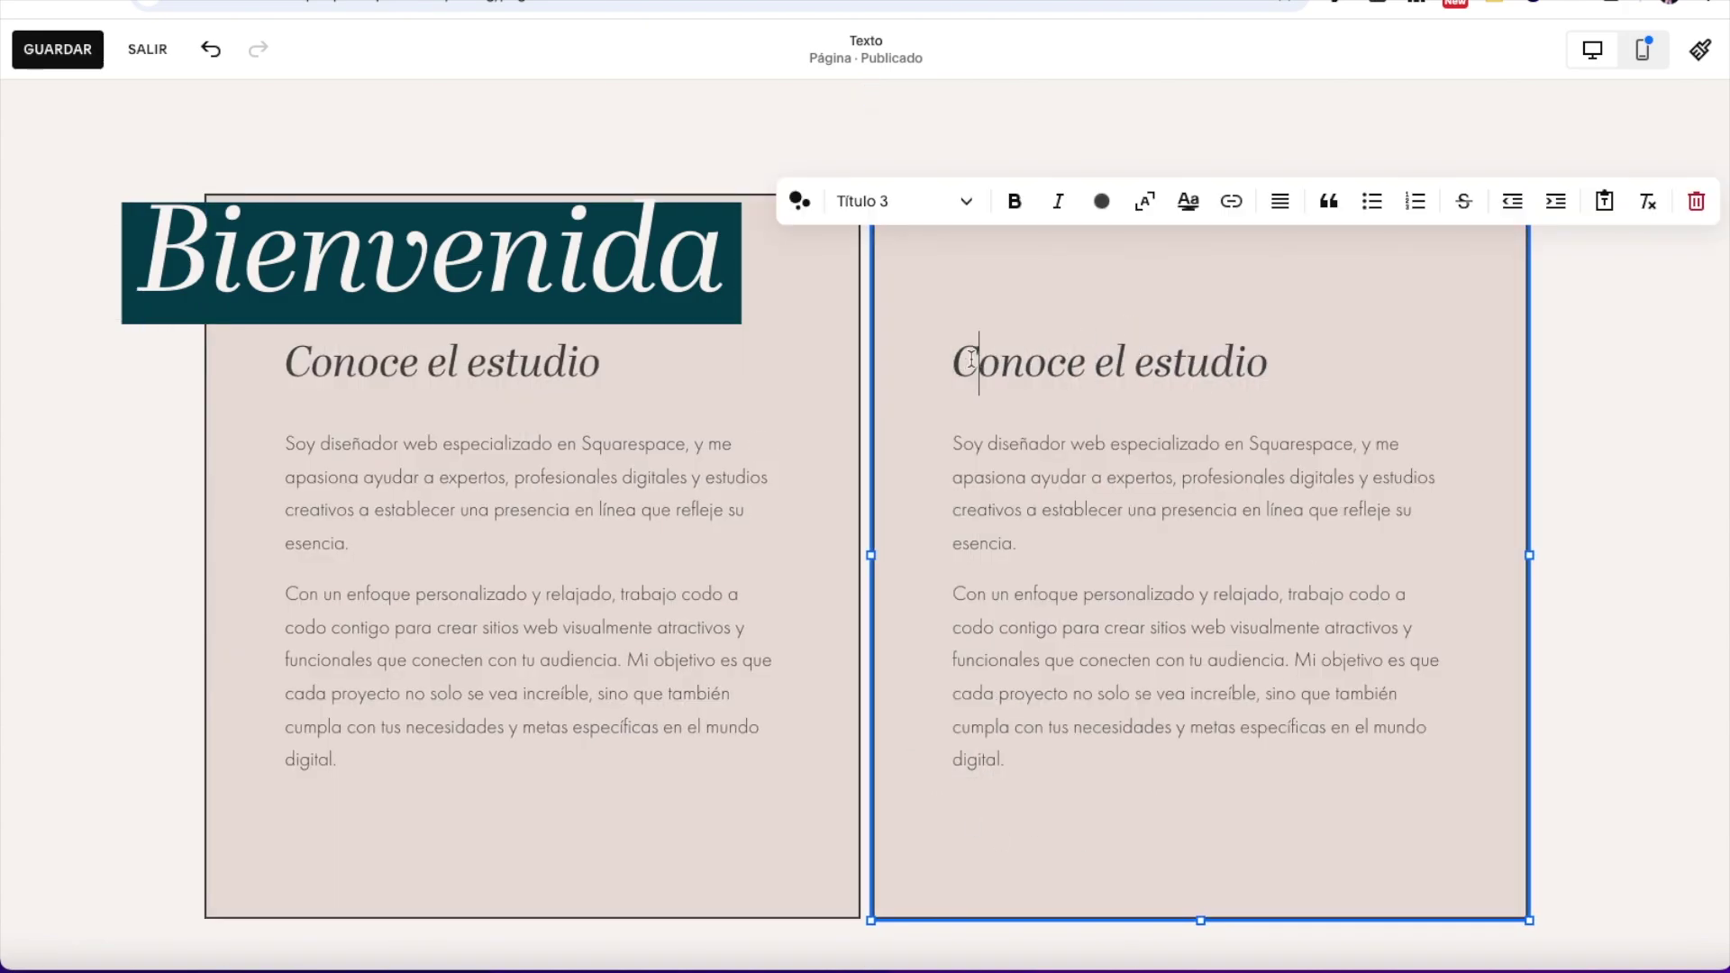
drag(960, 361, 1308, 375)
drag(950, 455, 1085, 757)
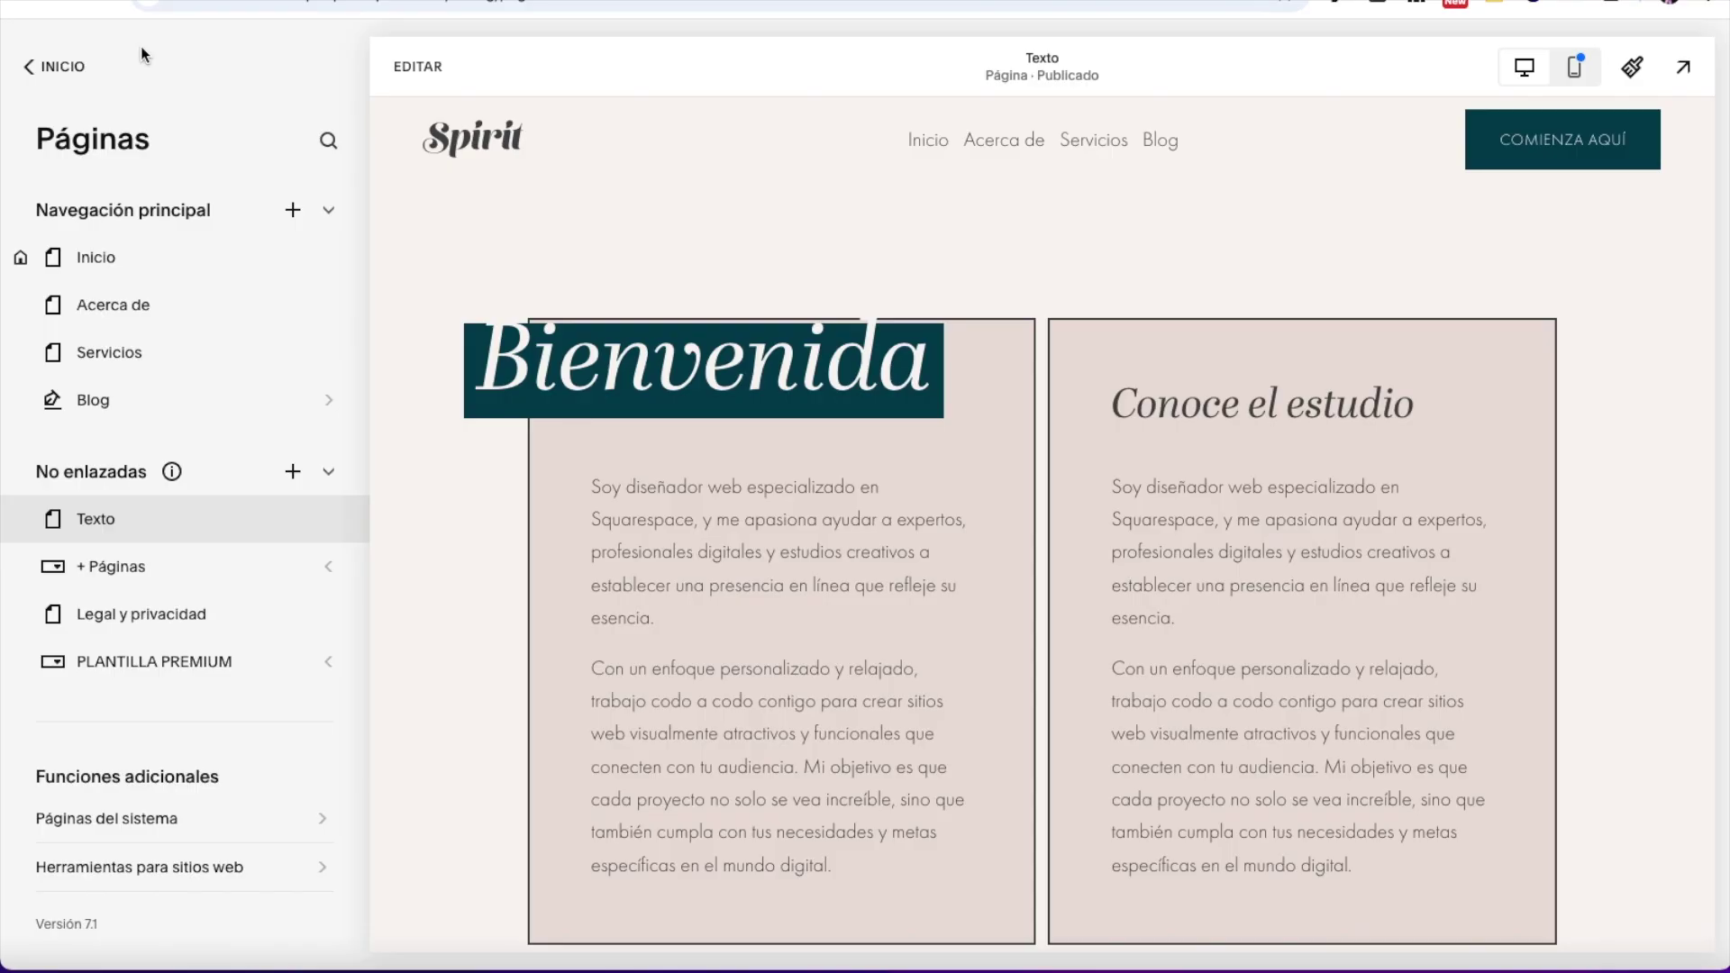
Step: Open the Blog page and start editing the post dated 19 de mar., 2022
click(140, 400)
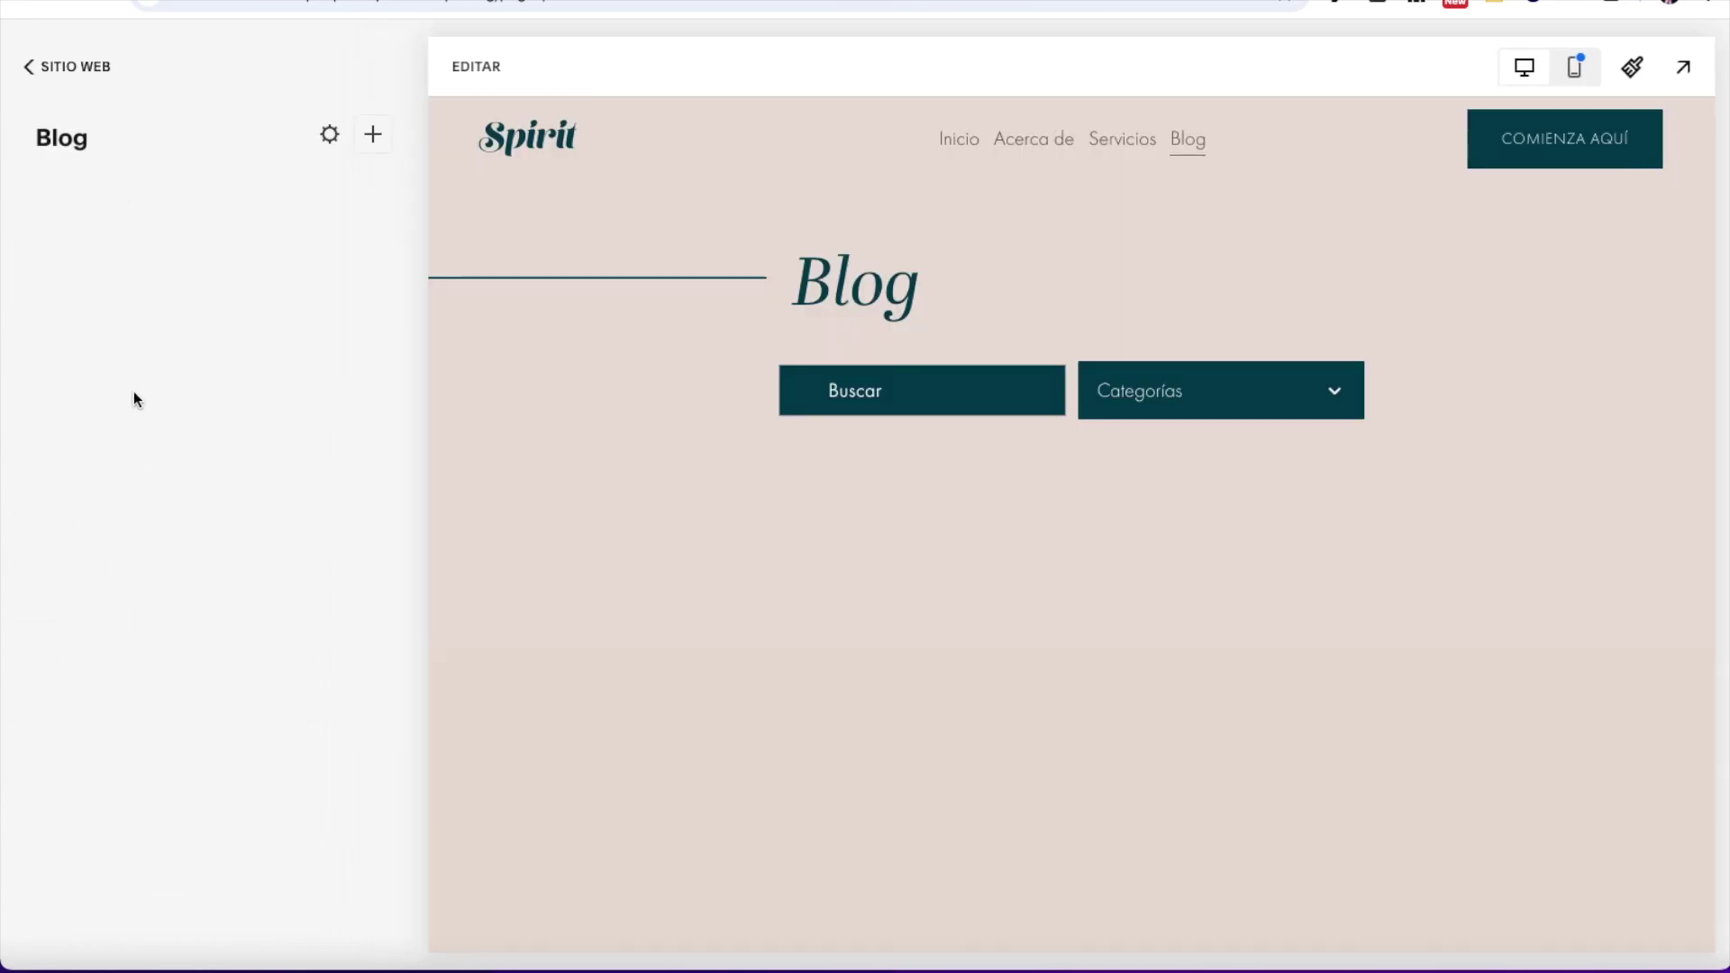
click(219, 328)
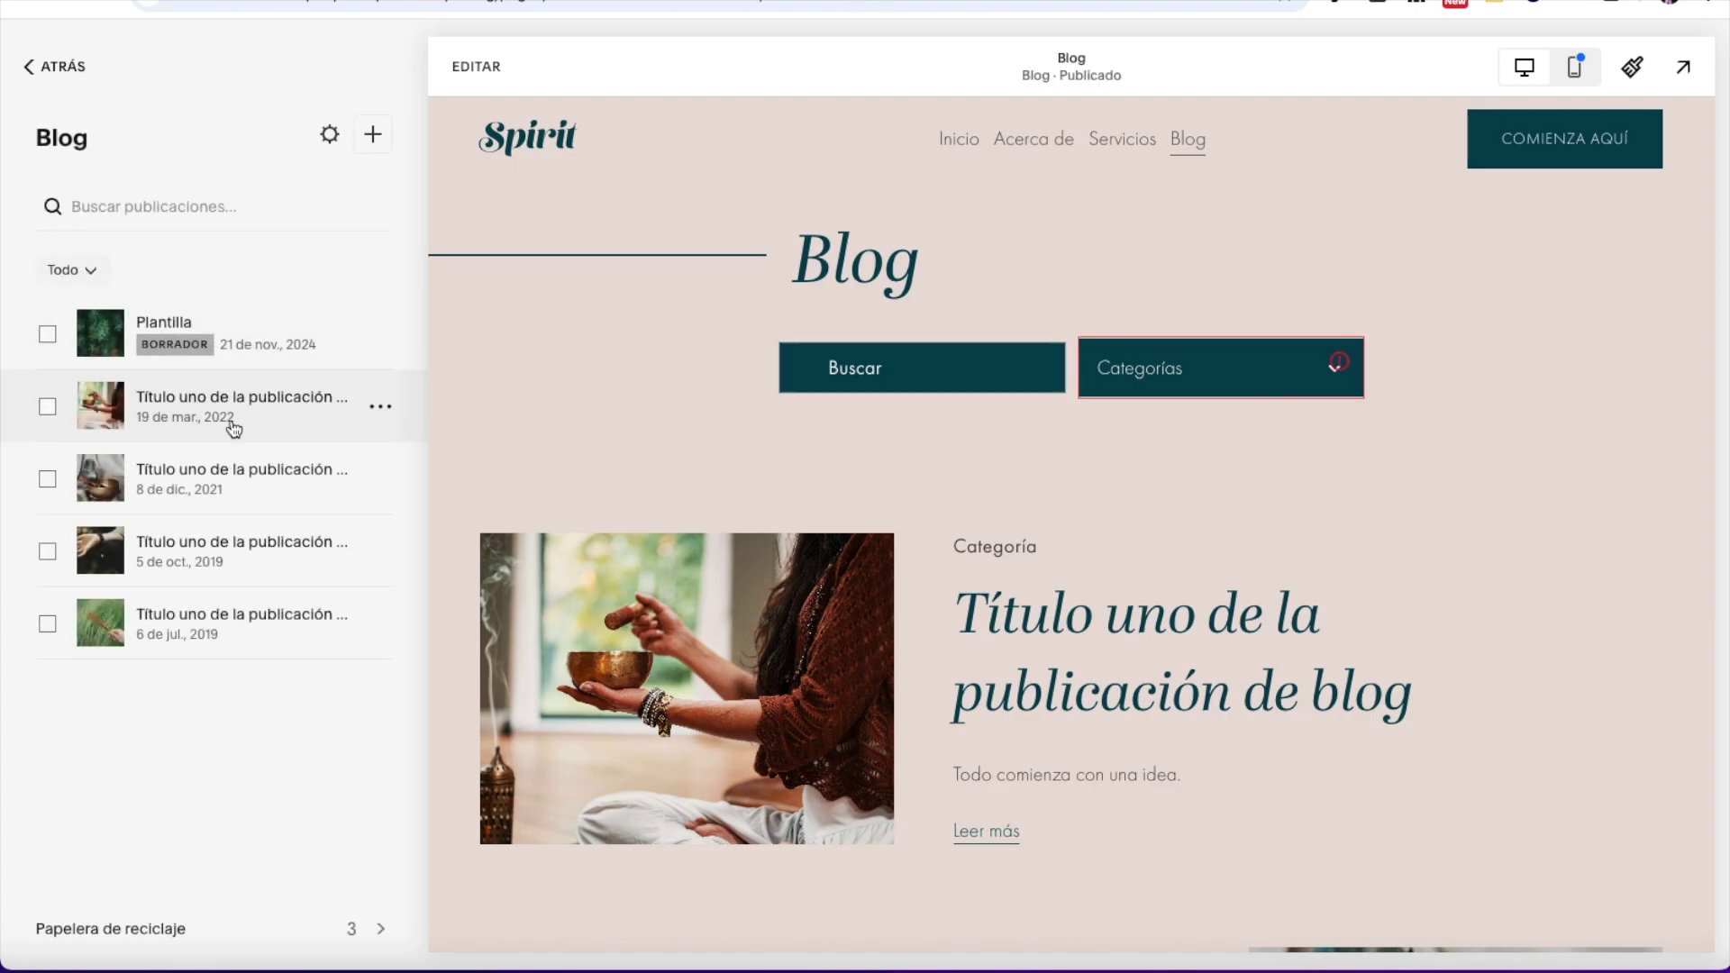
click(233, 427)
scroll(1117, 411, down, 3)
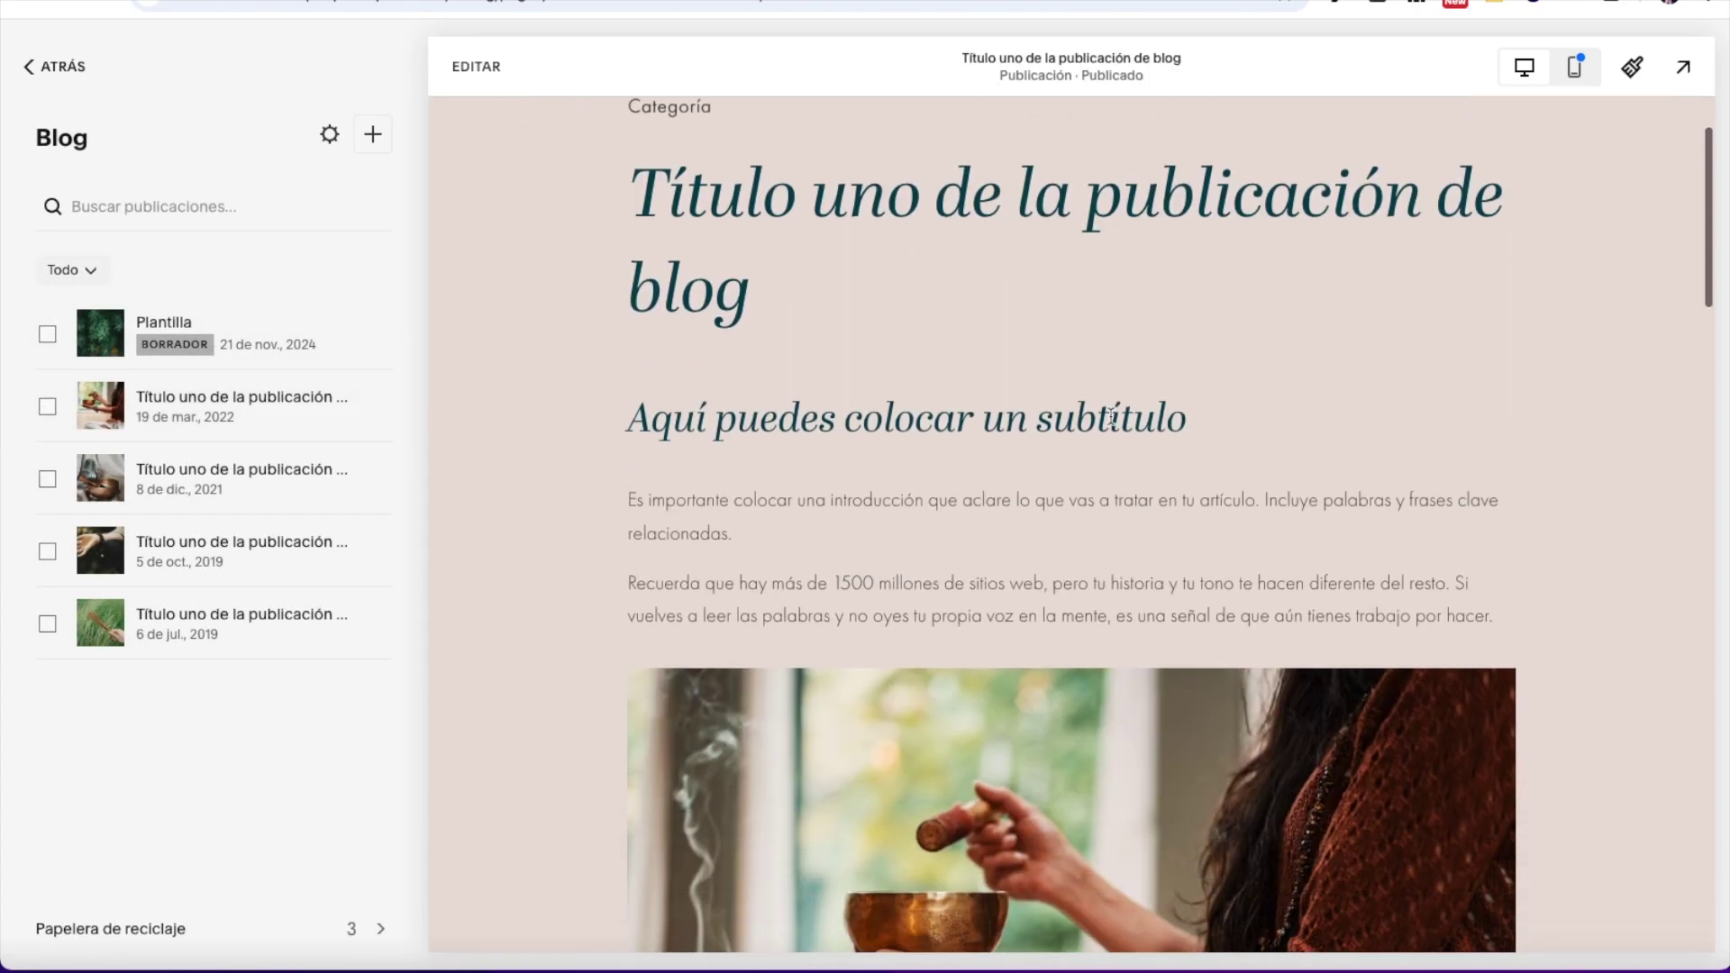
click(442, 70)
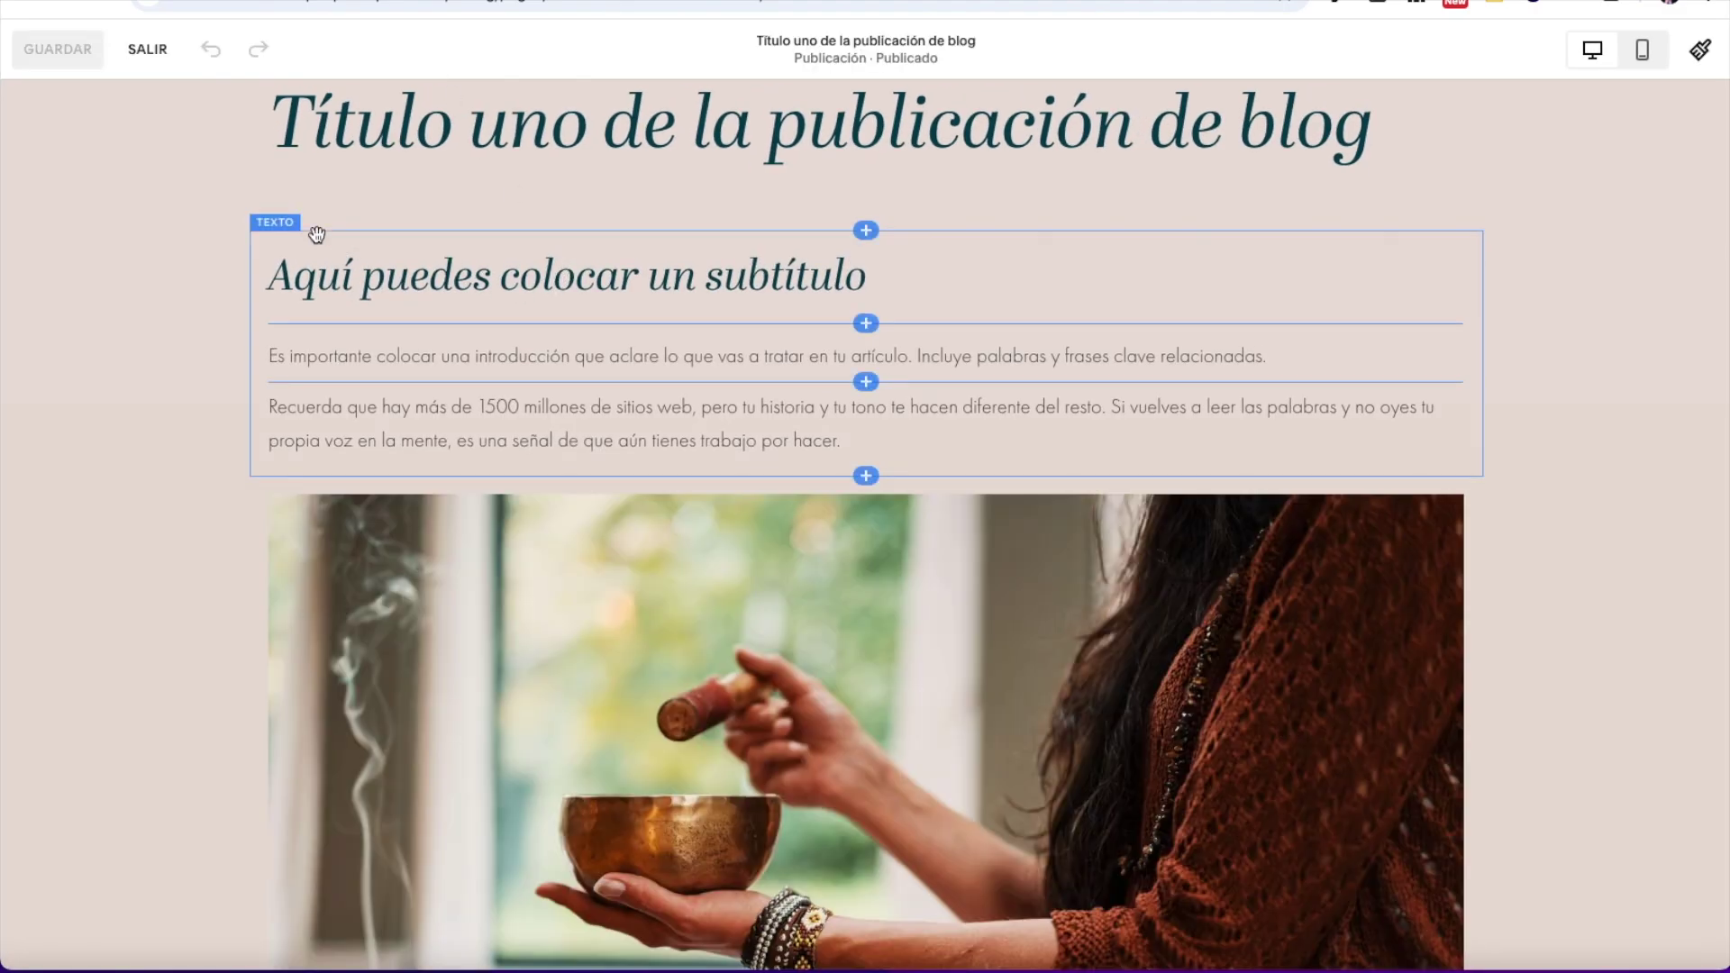
Step: Examine the background and text editing options of the "Aquí puedes colocar un subtítulo" text block
click(316, 235)
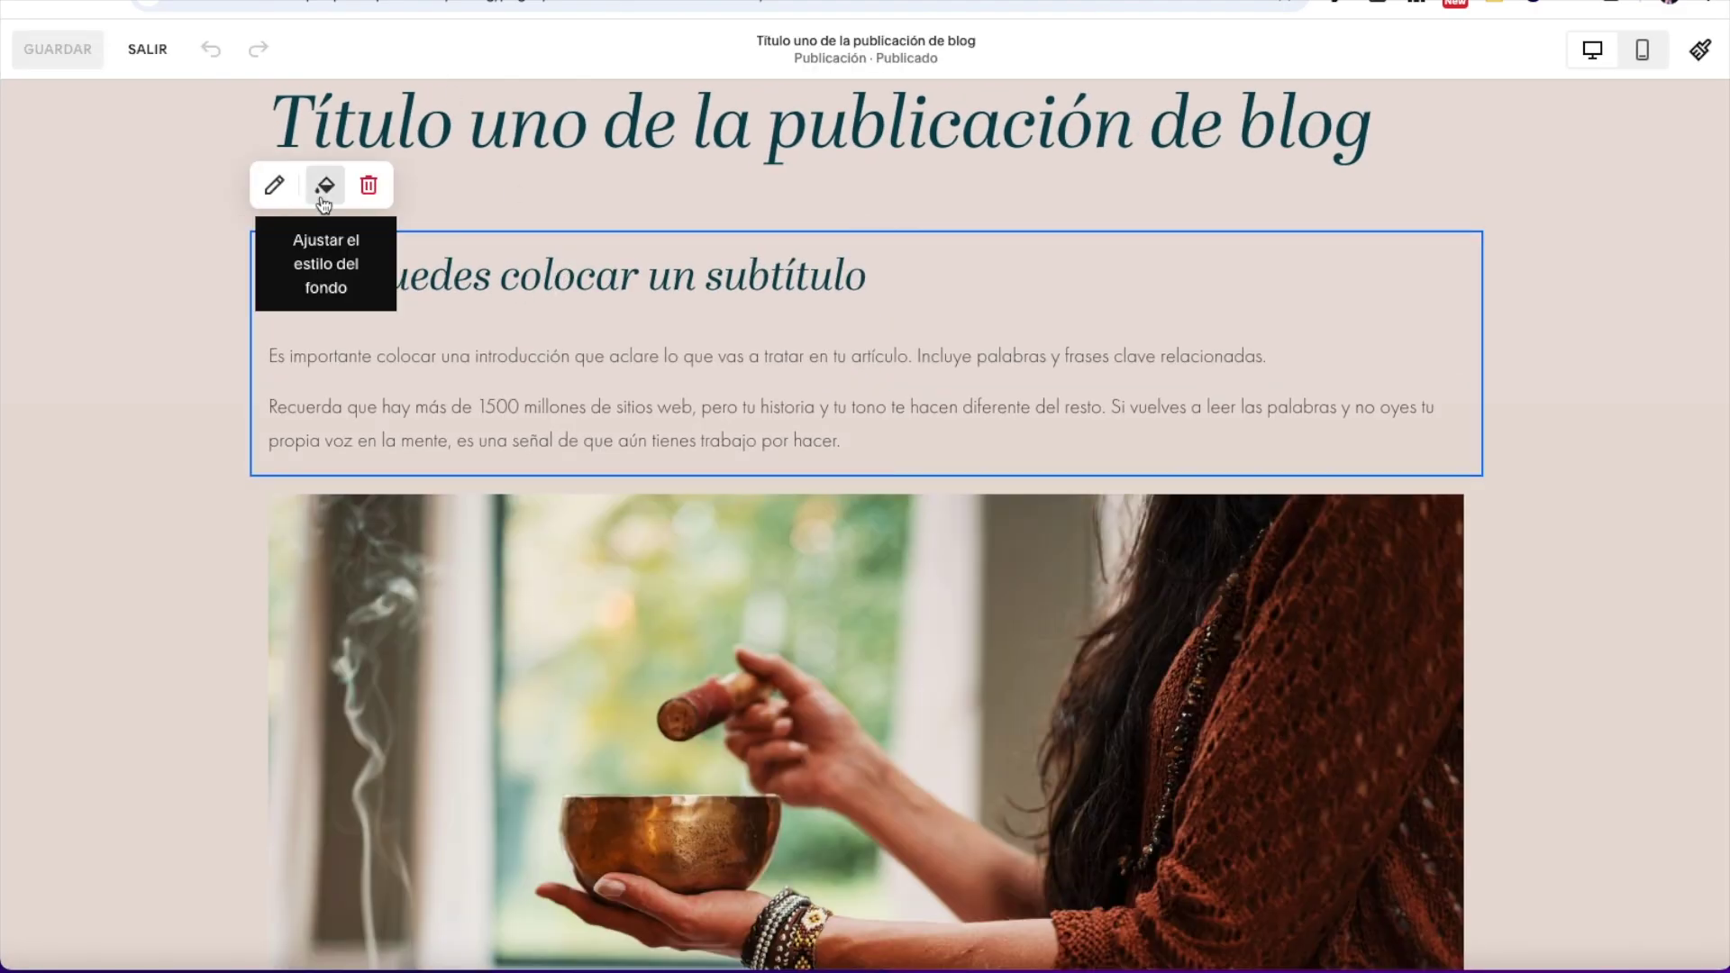
click(274, 187)
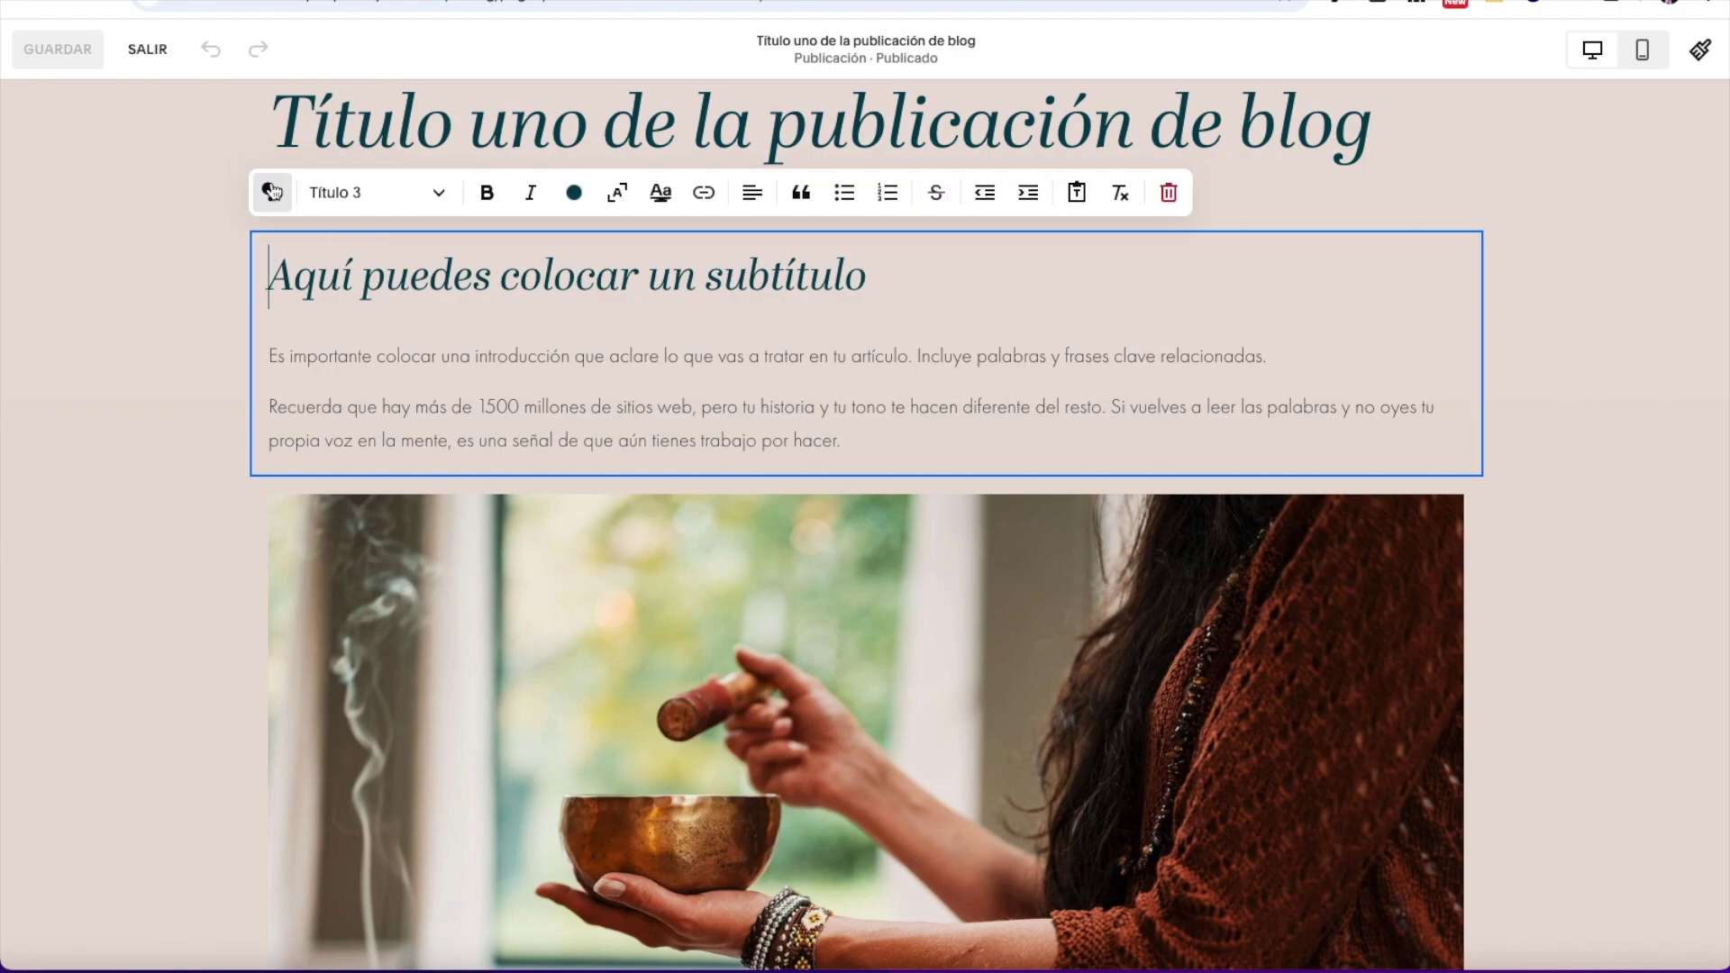
scroll(88, 533, down, 1)
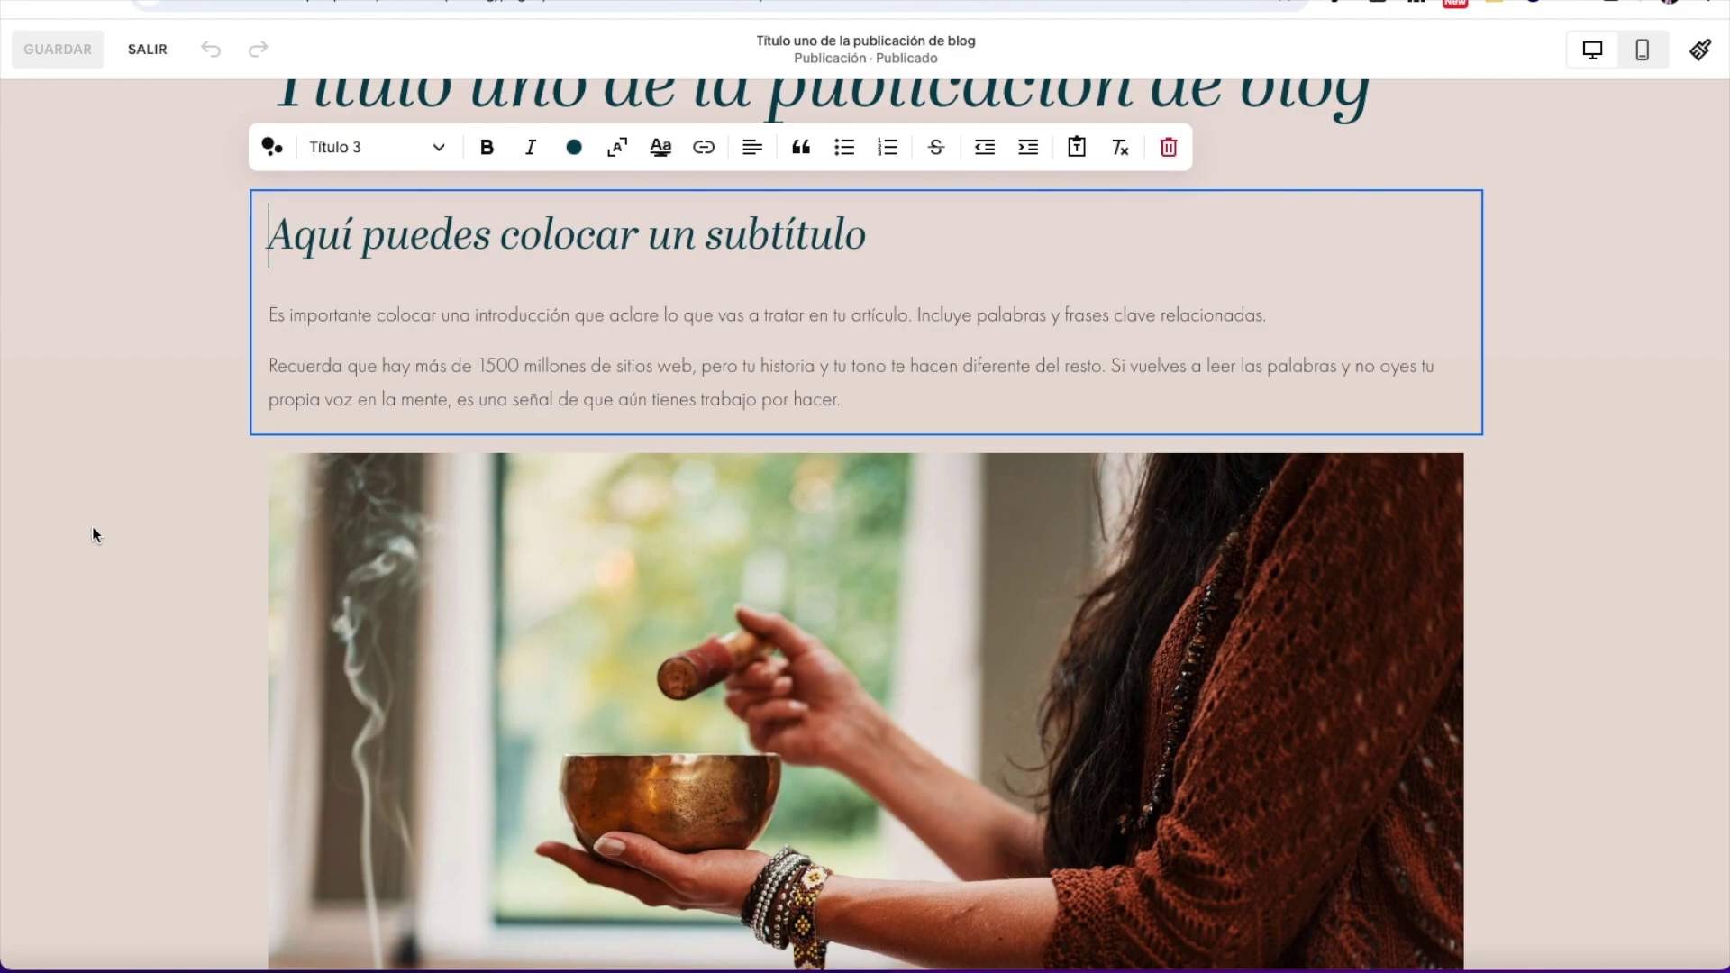
click(216, 491)
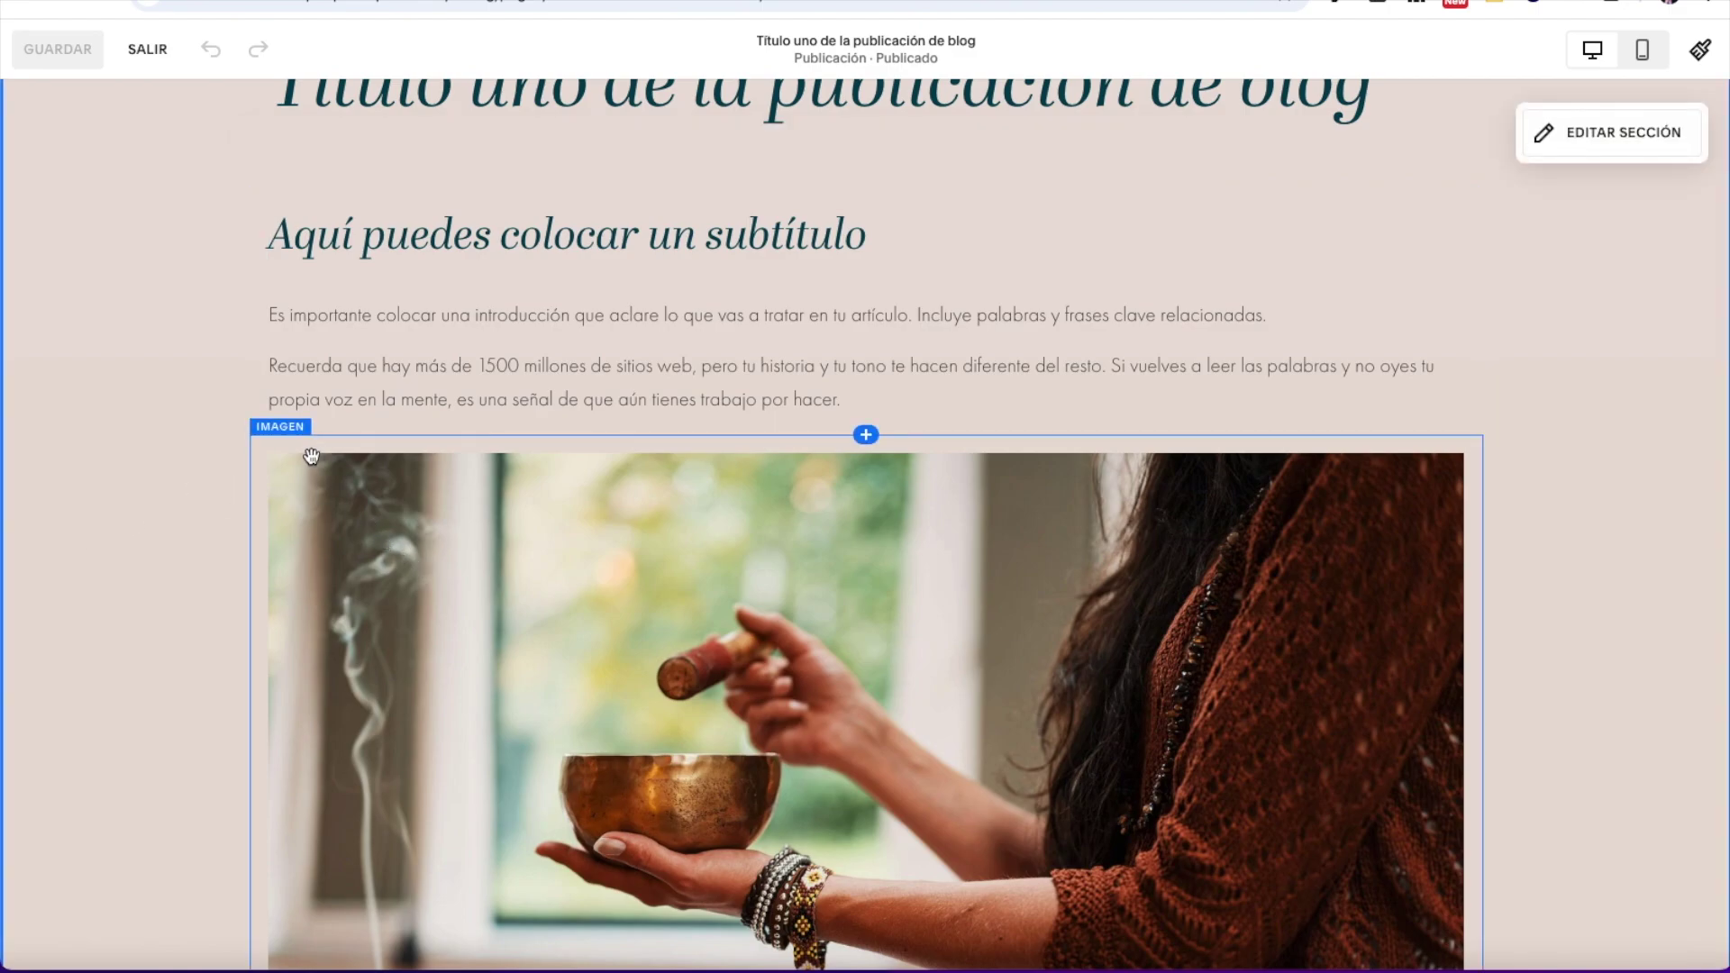
Step: Try placing the bowl image beside the intro text in the blog post, and leave the post without saving
drag(309, 453, 1196, 308)
drag(1428, 267, 1468, 282)
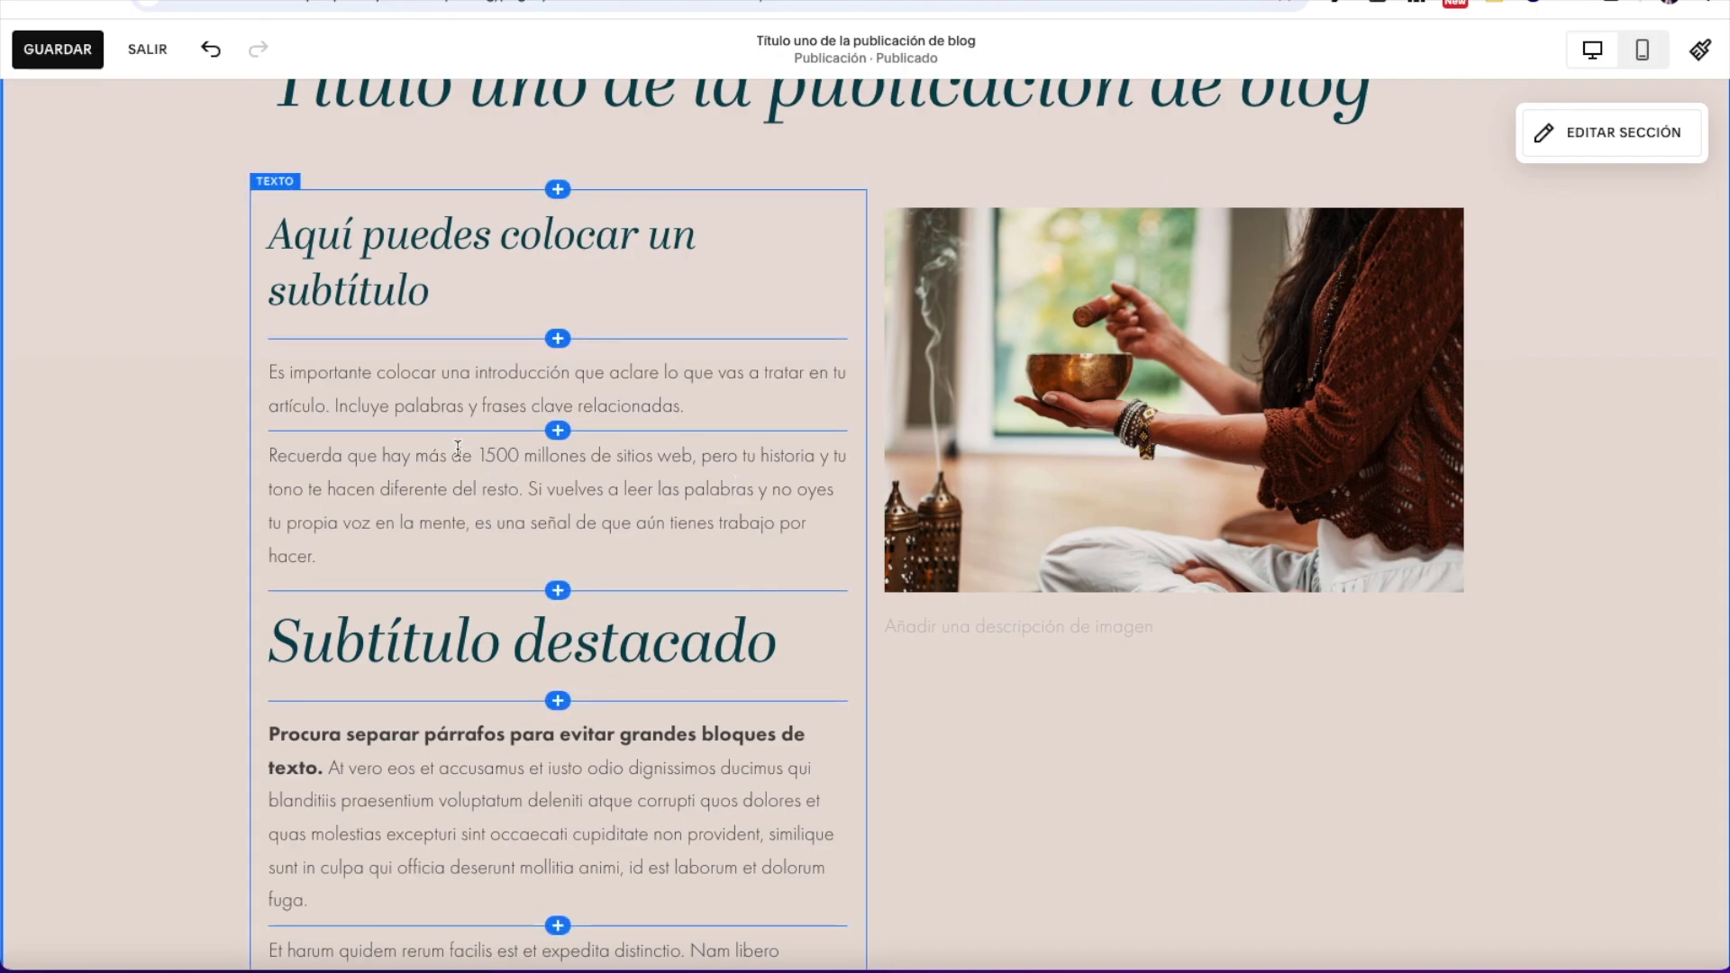
click(309, 186)
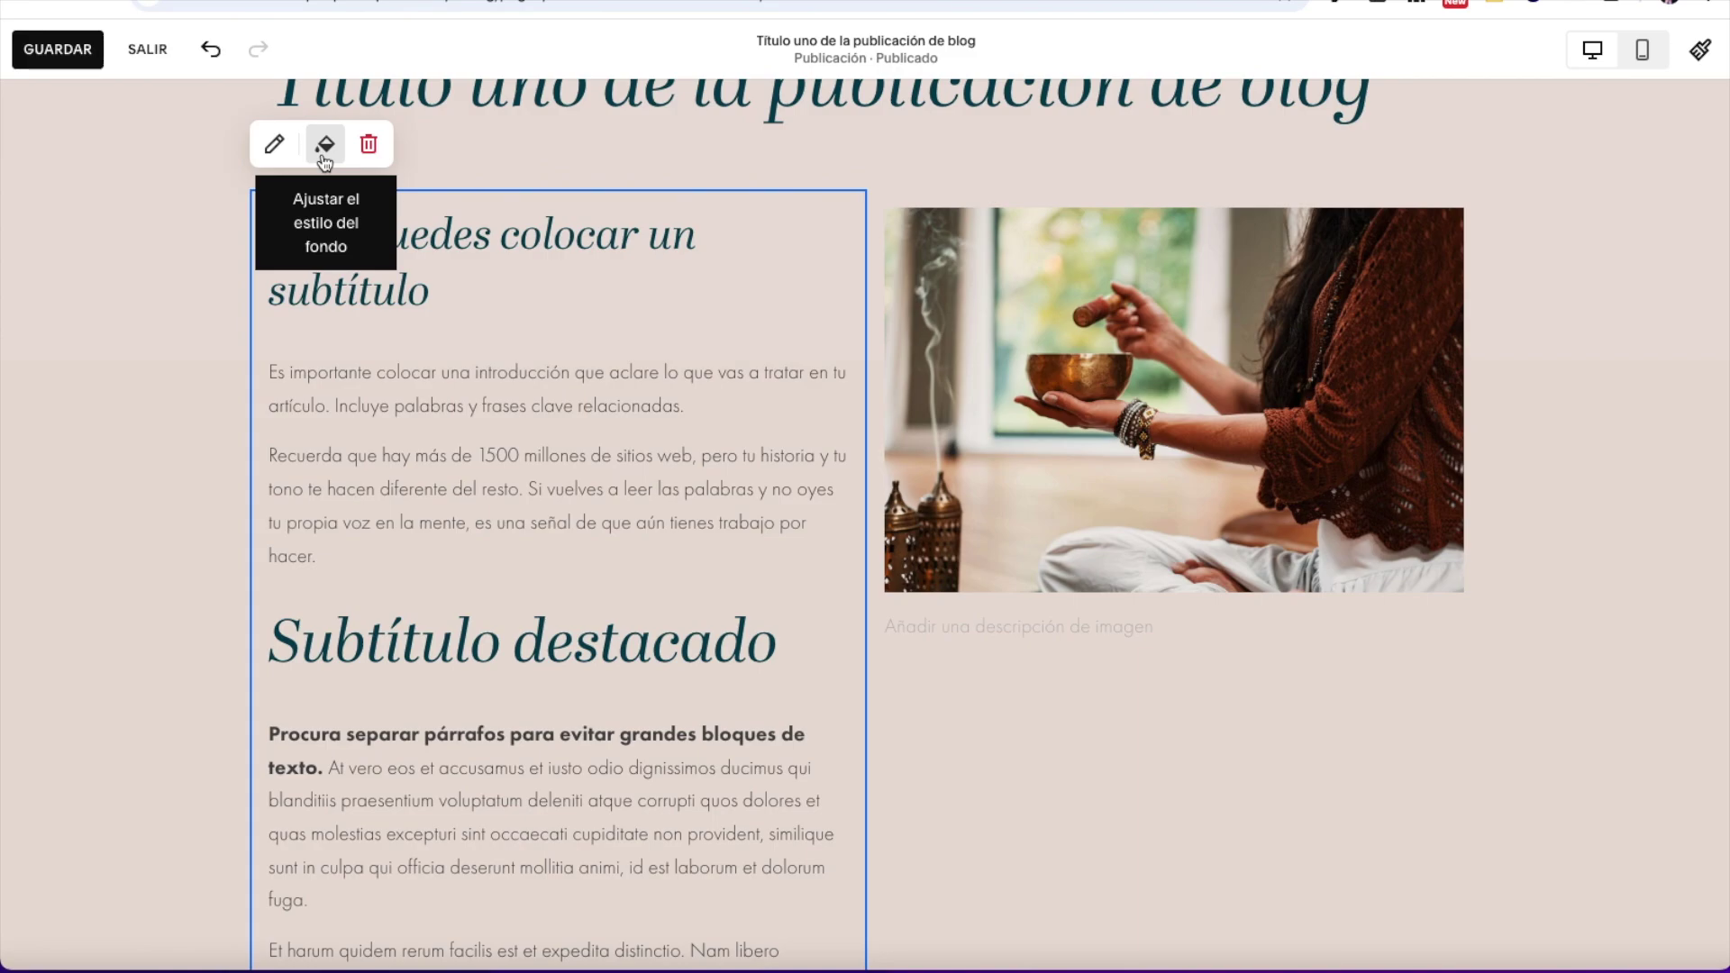
scroll(685, 366, down, 8)
scroll(714, 699, up, 1)
scroll(676, 606, up, 7)
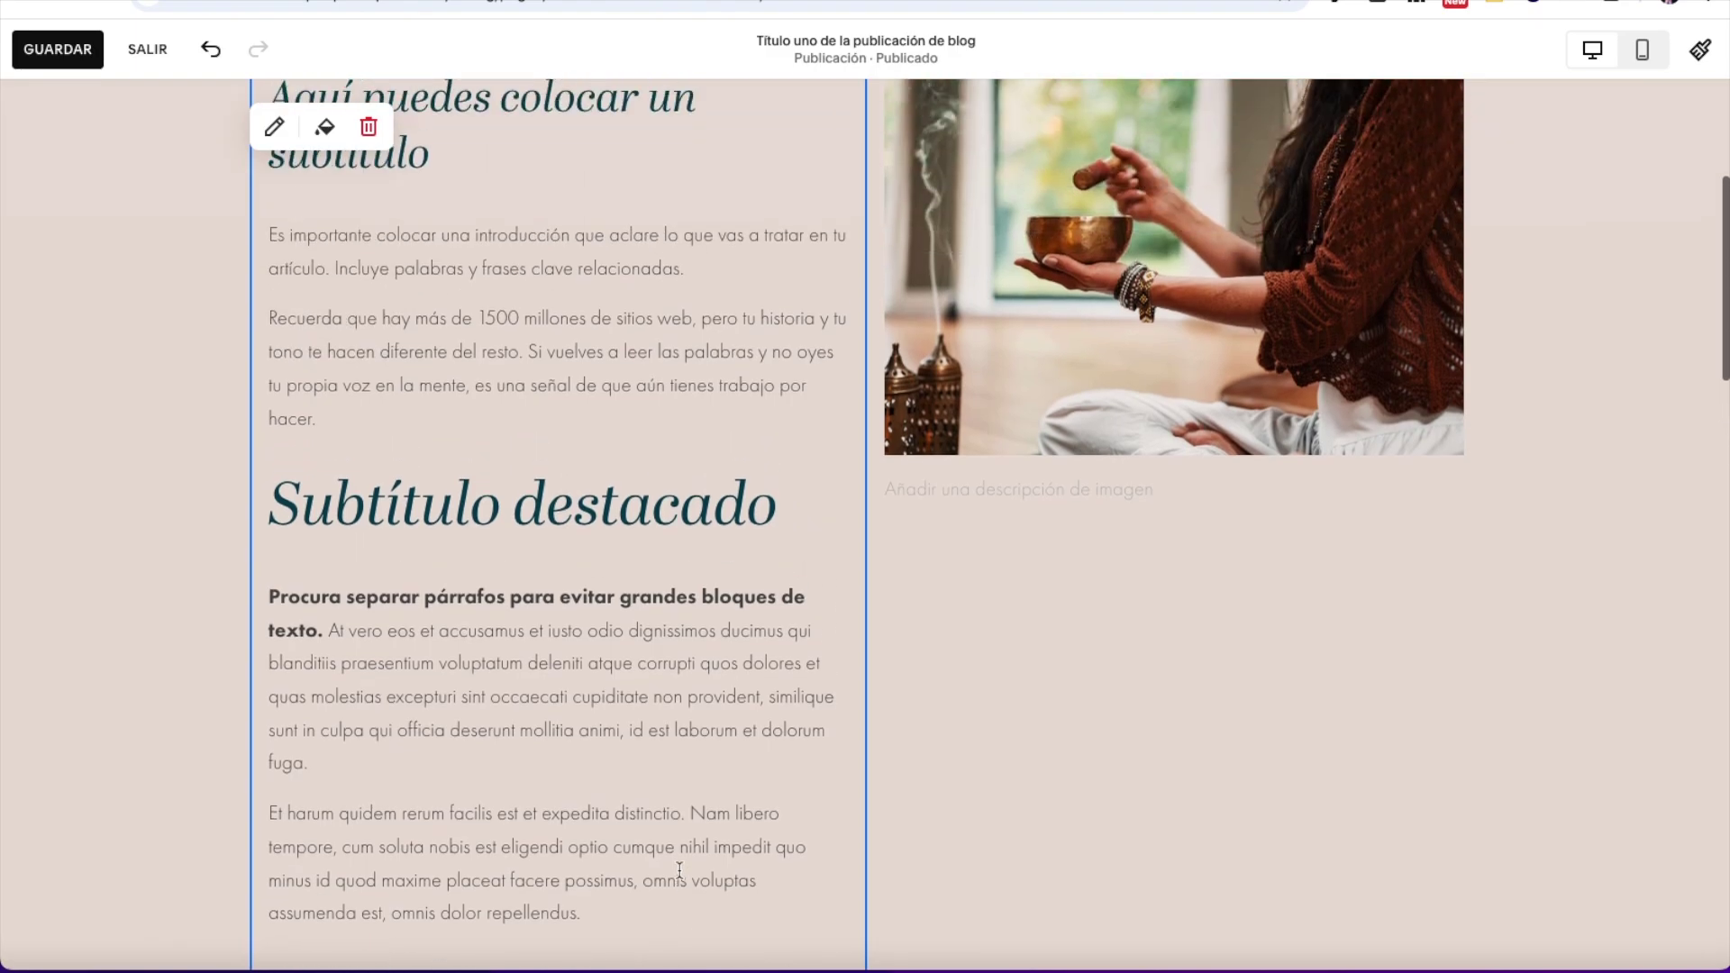
scroll(678, 603, up, 1)
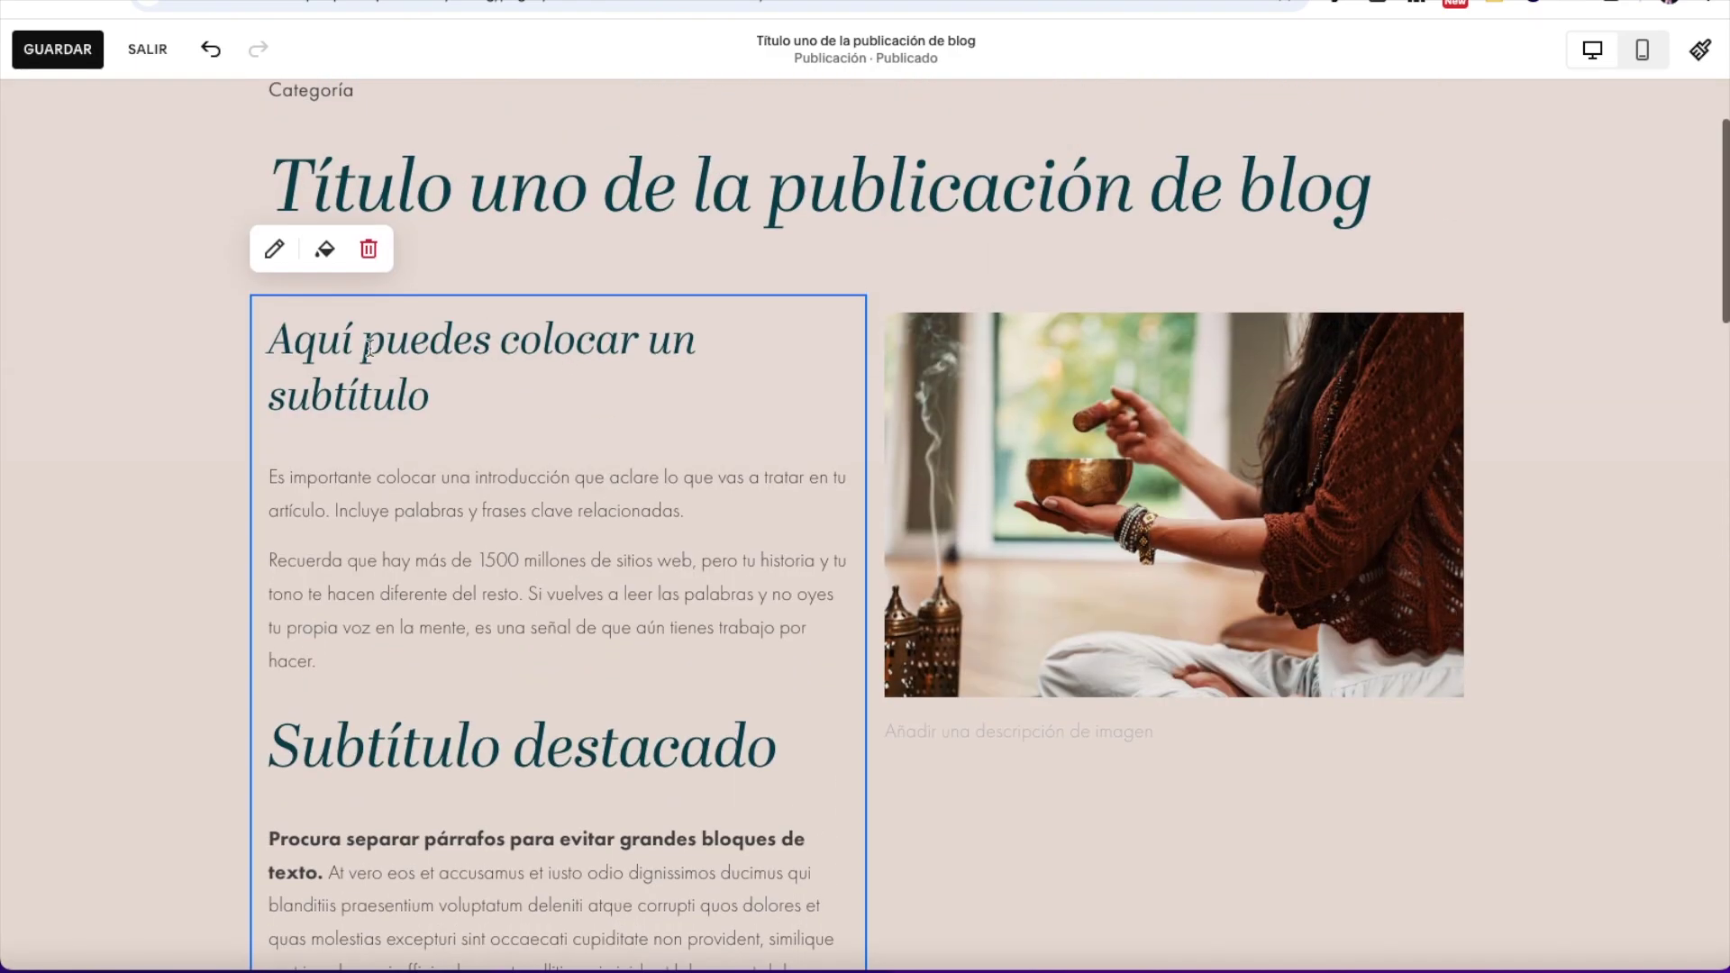
click(147, 49)
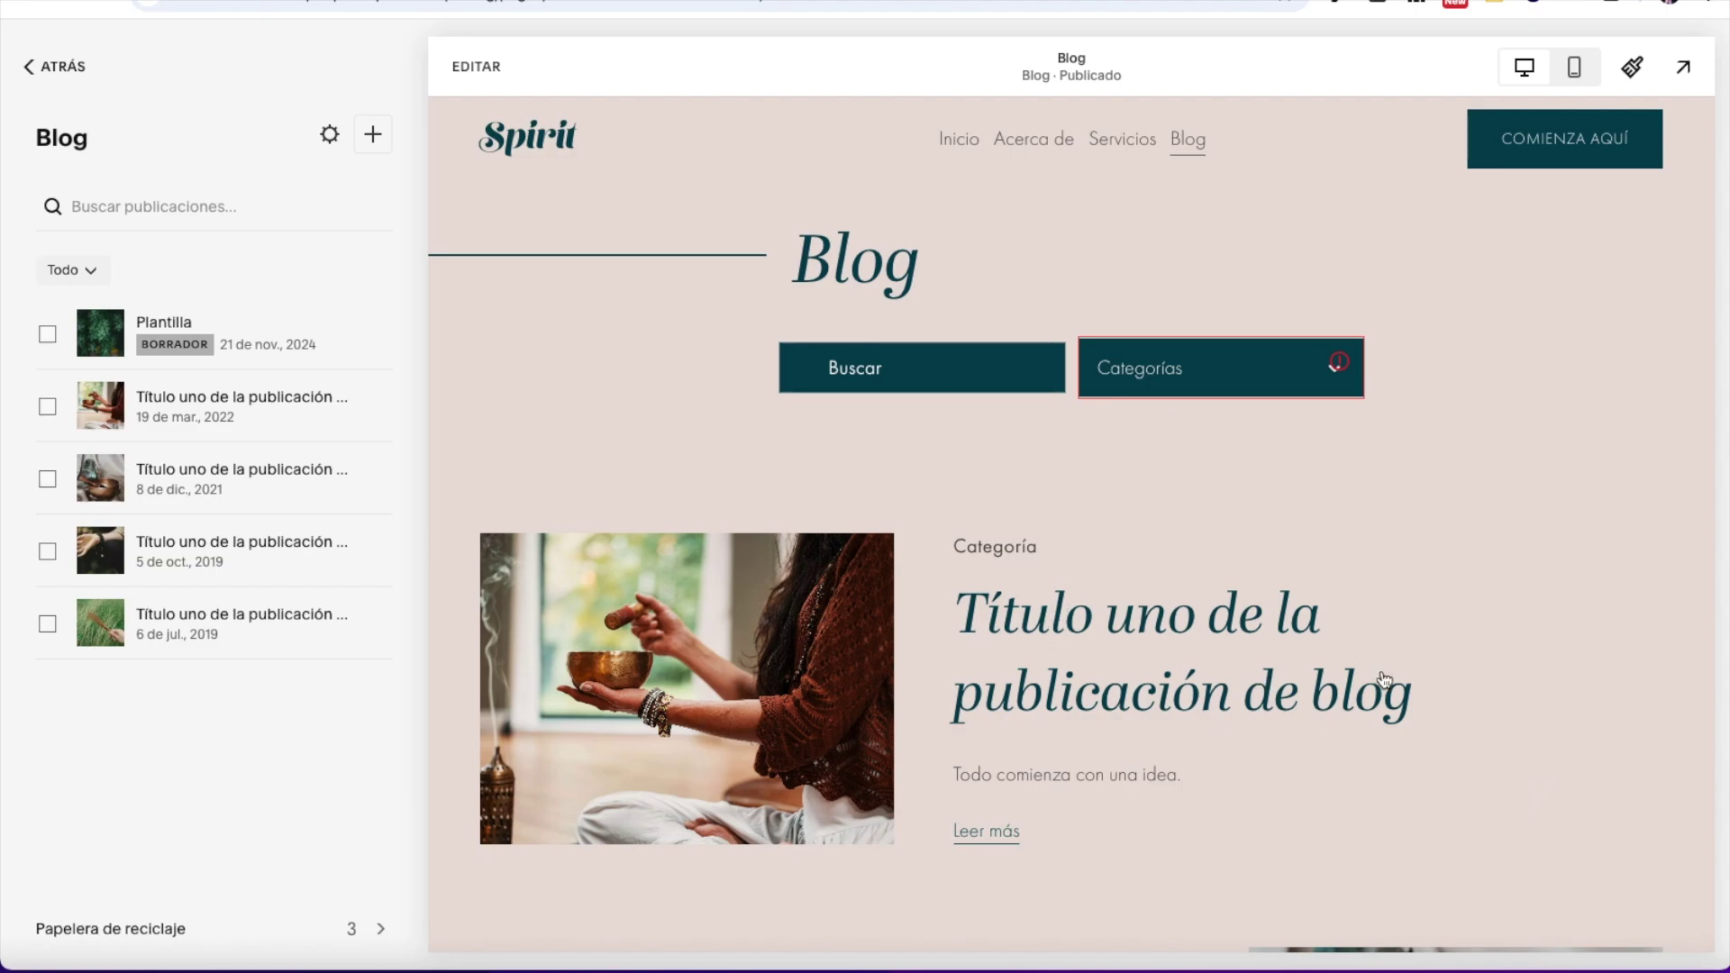
Step: Look over the post list section of the Blog page in edit mode and exit the editor
click(470, 65)
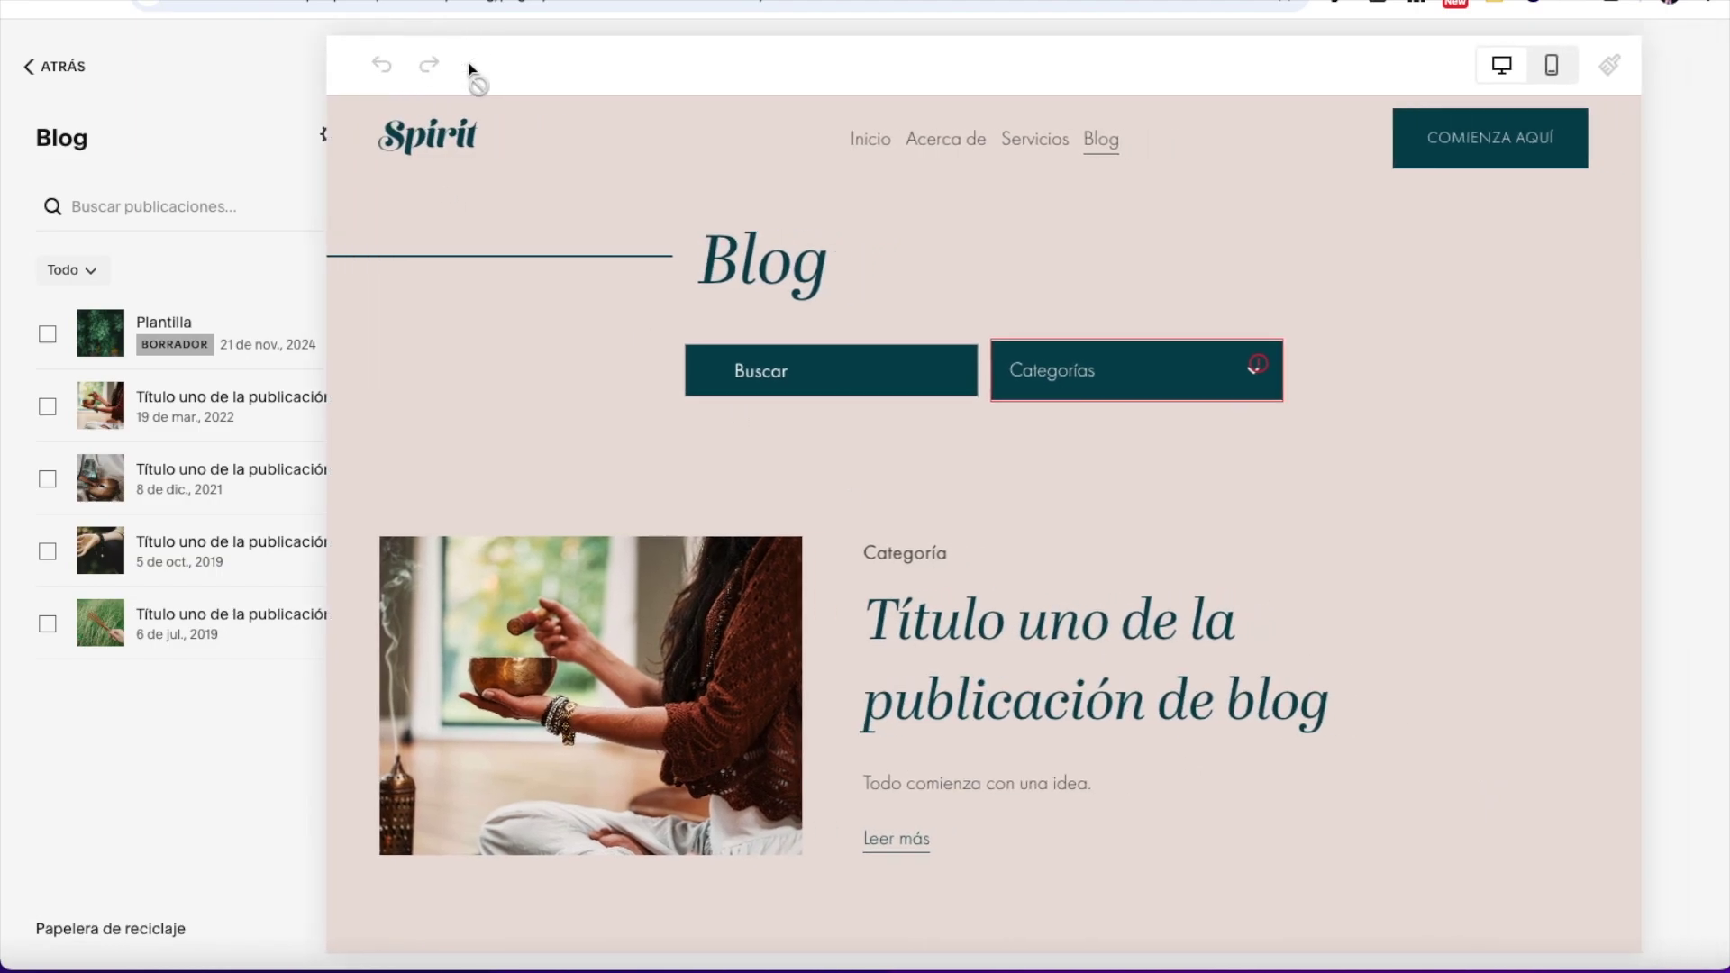
scroll(907, 623, down, 3)
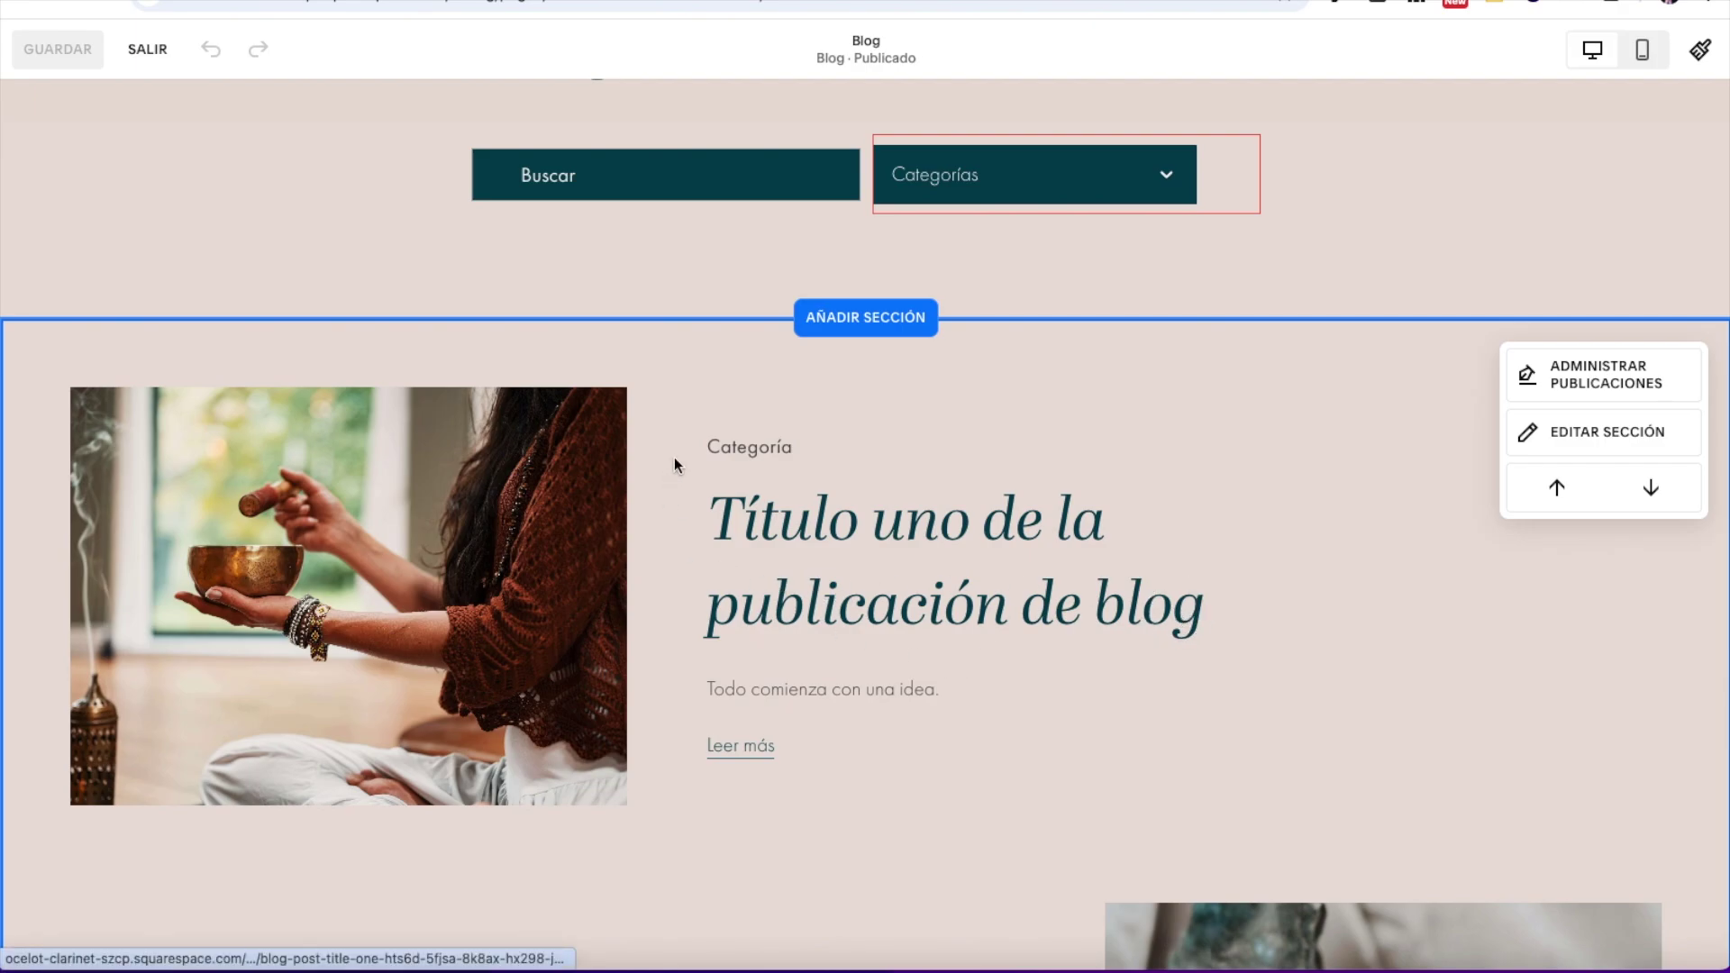
click(149, 49)
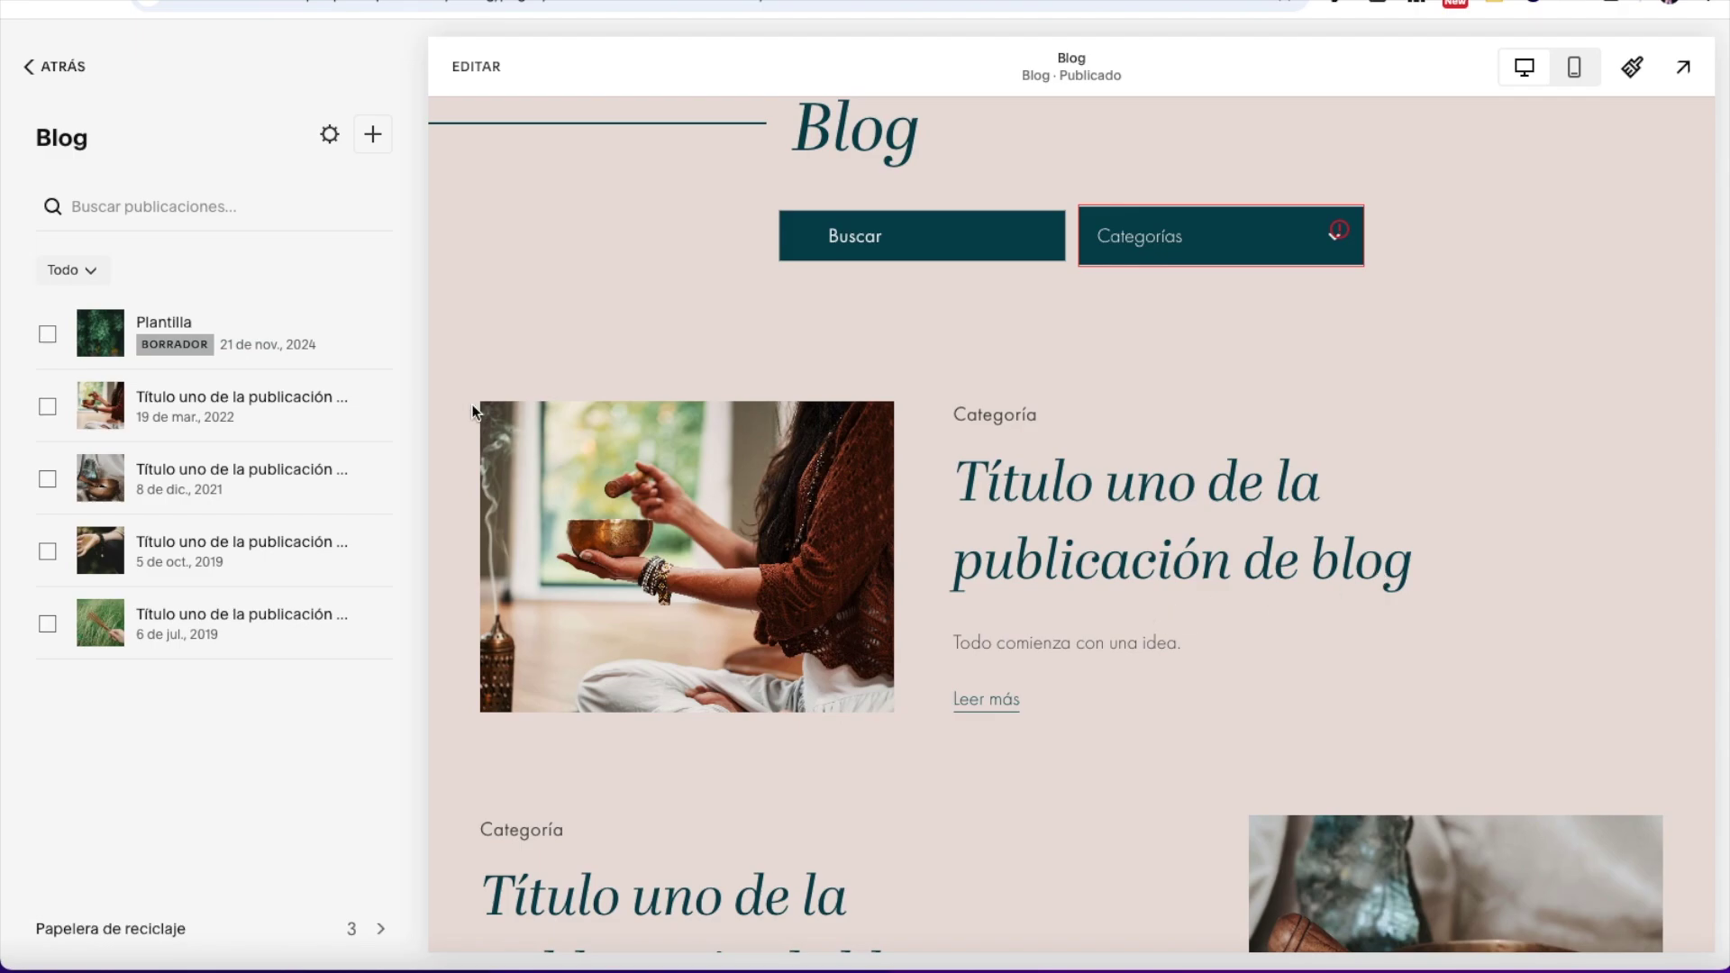
Step: Review the "Opciones" and "Contenido" settings of the blog post dated 19 de mar., 2022
click(333, 402)
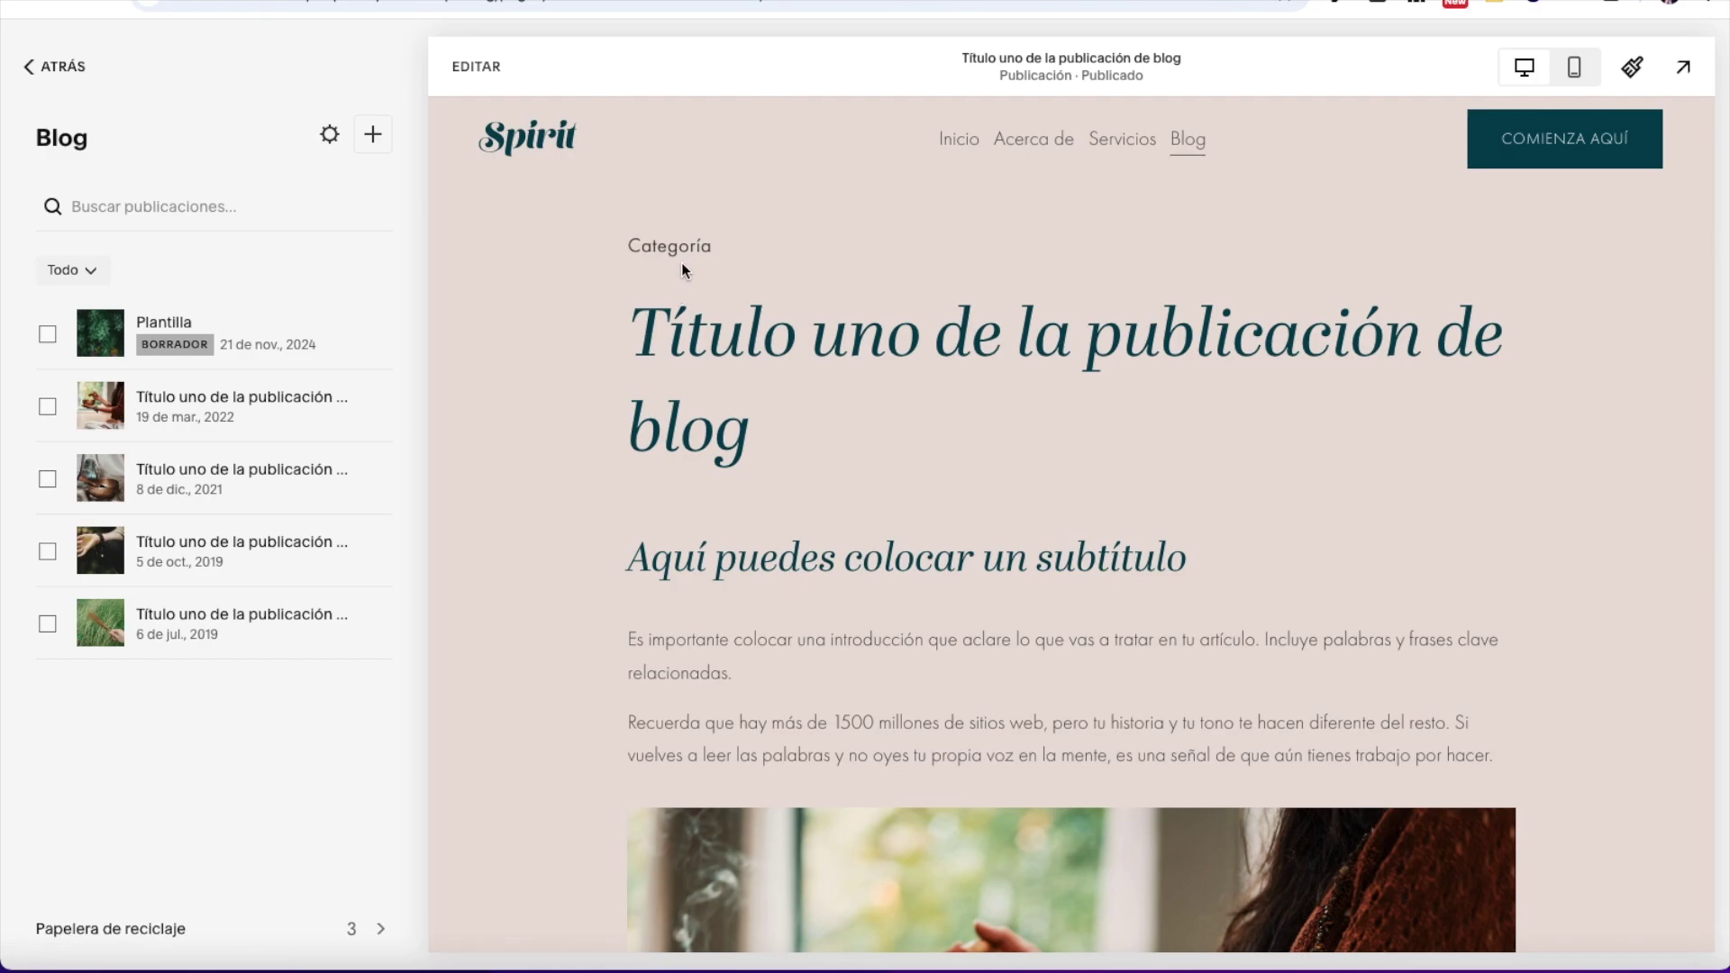
click(385, 403)
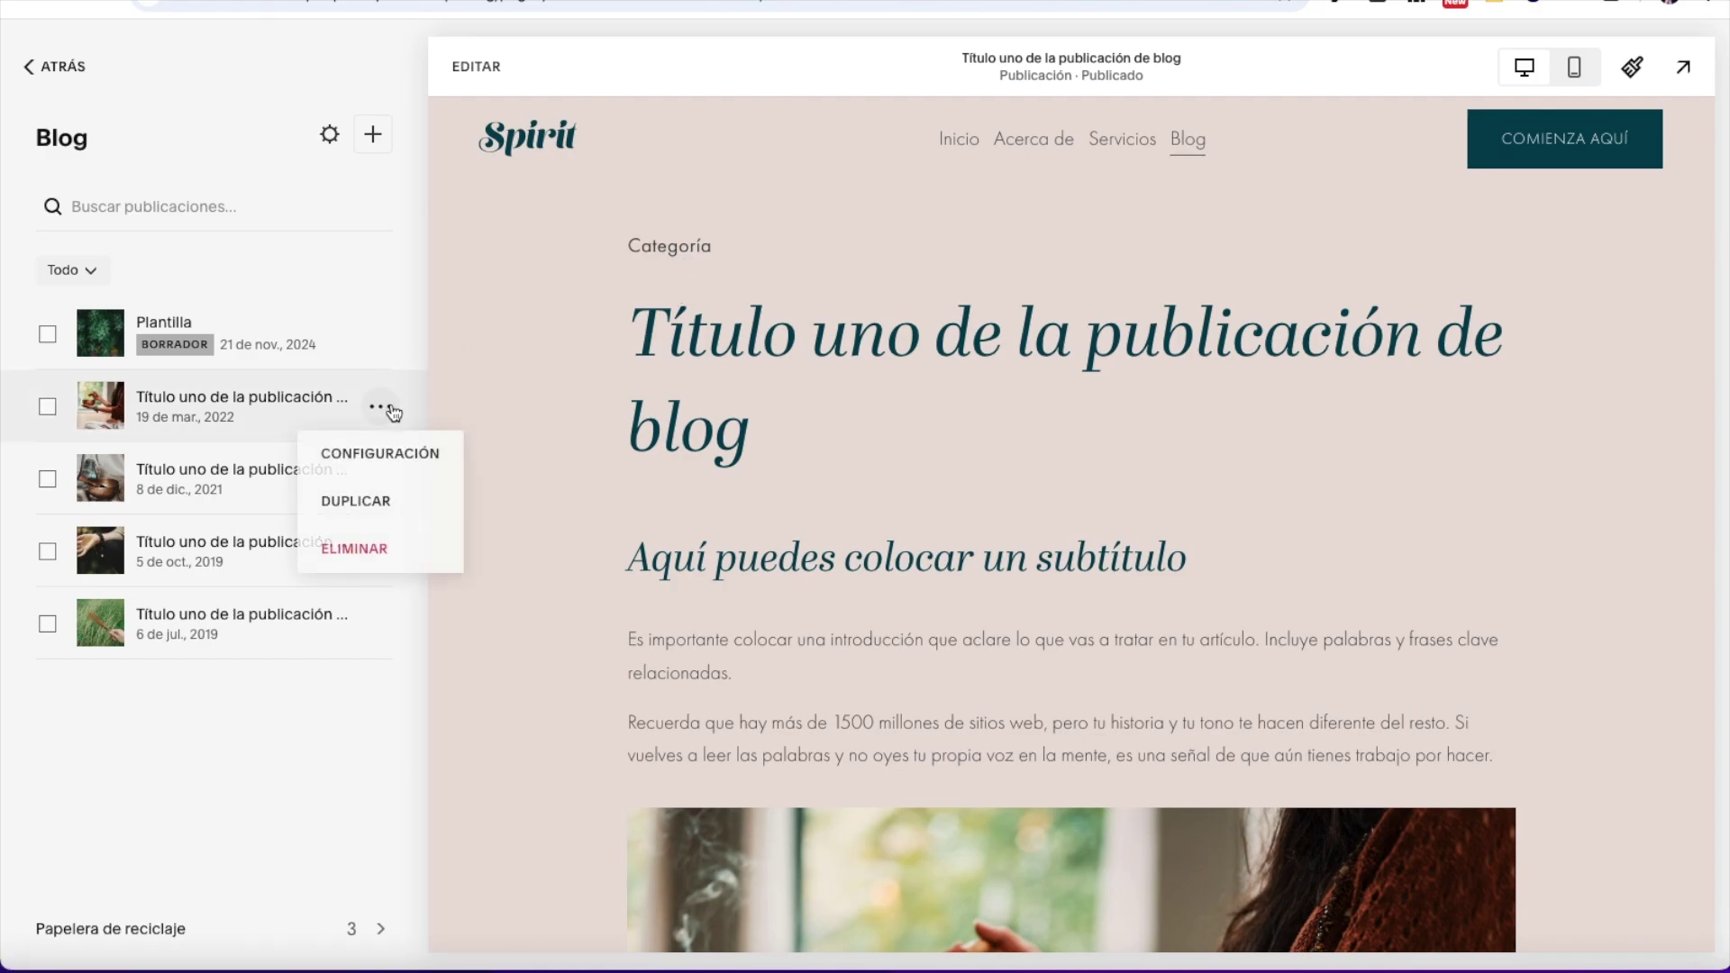
click(392, 457)
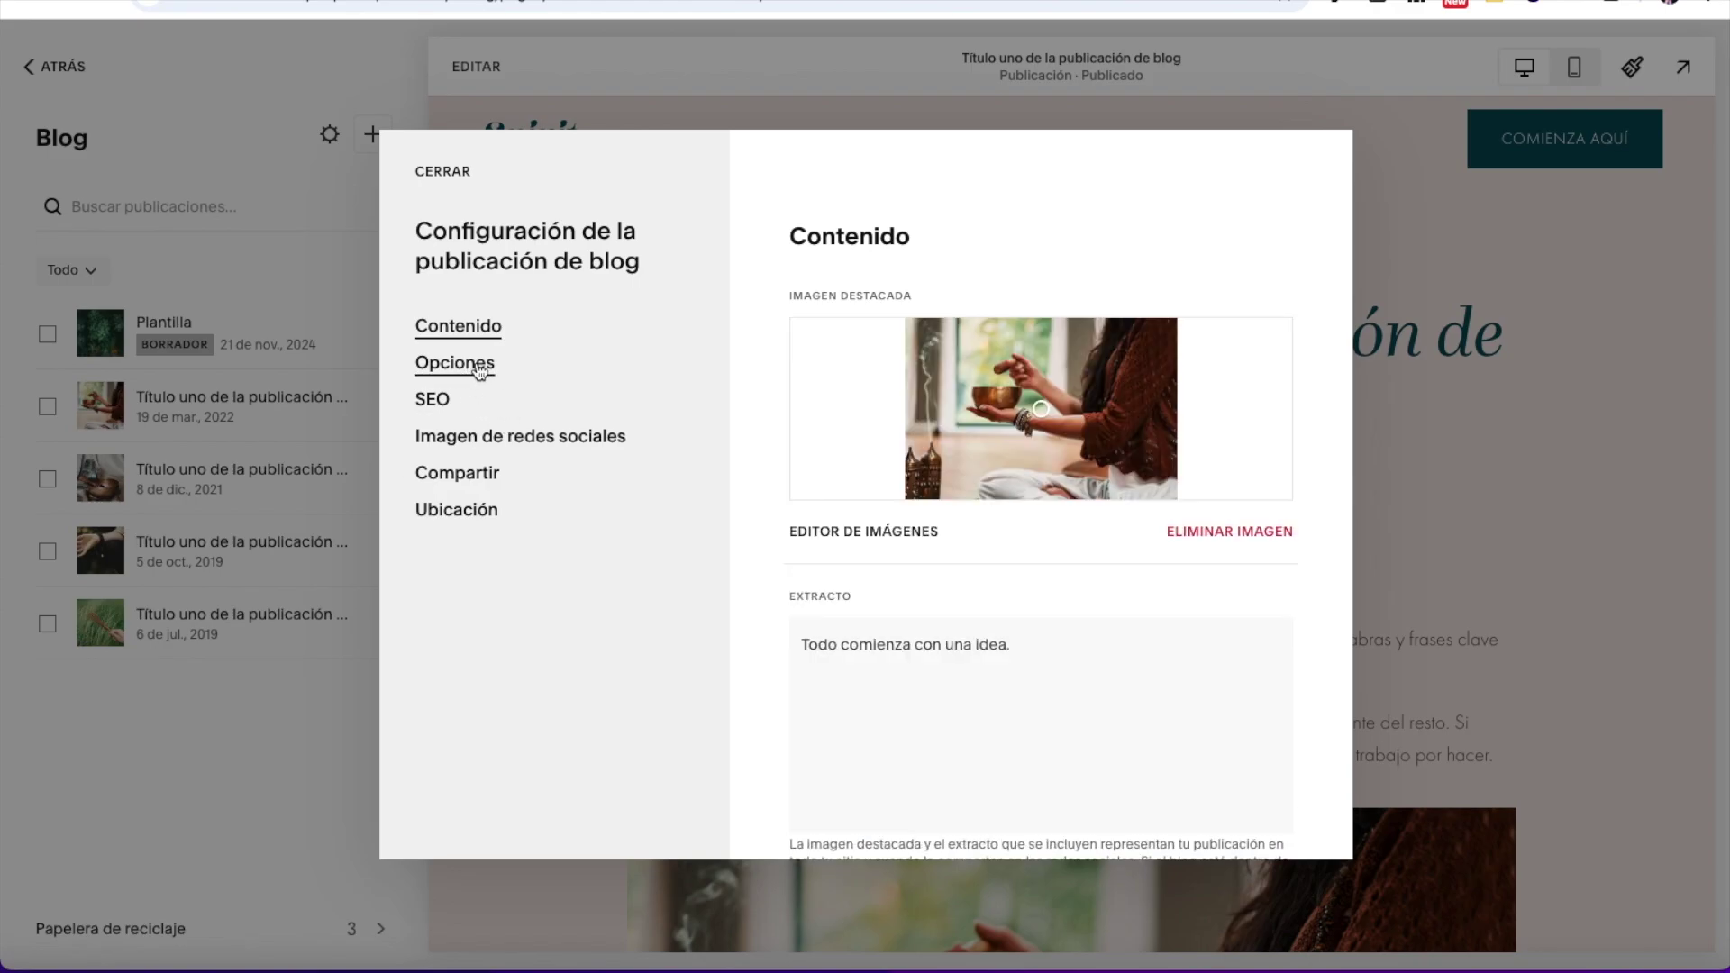
click(479, 370)
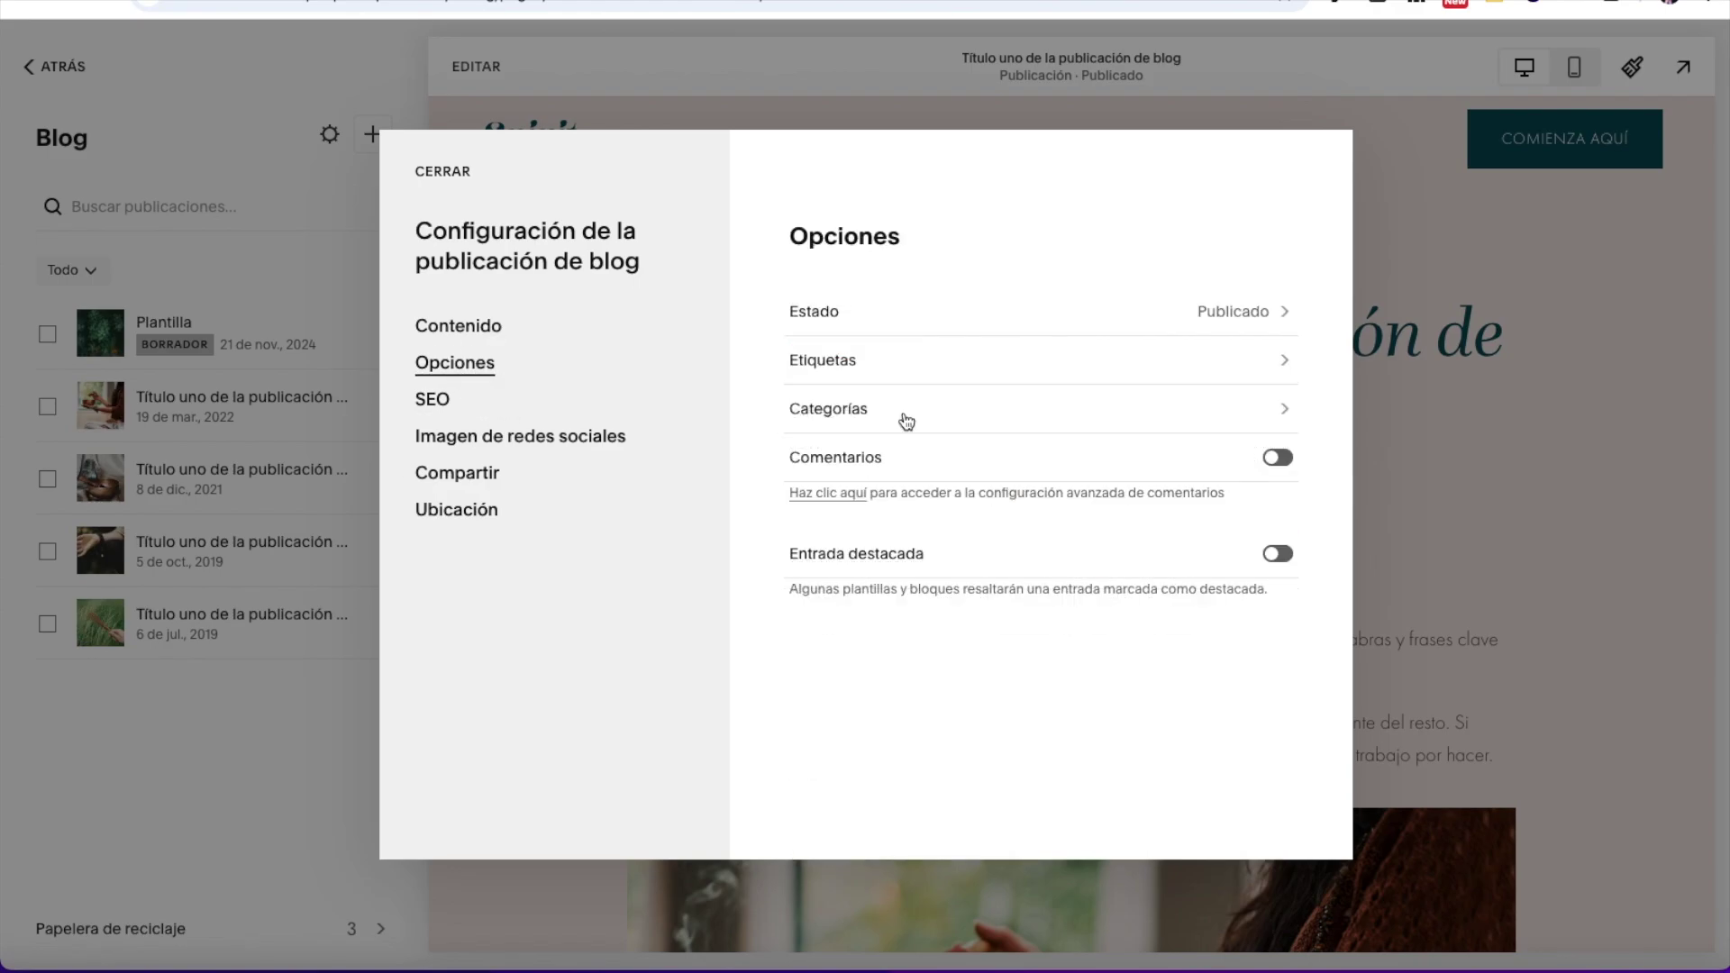
click(448, 327)
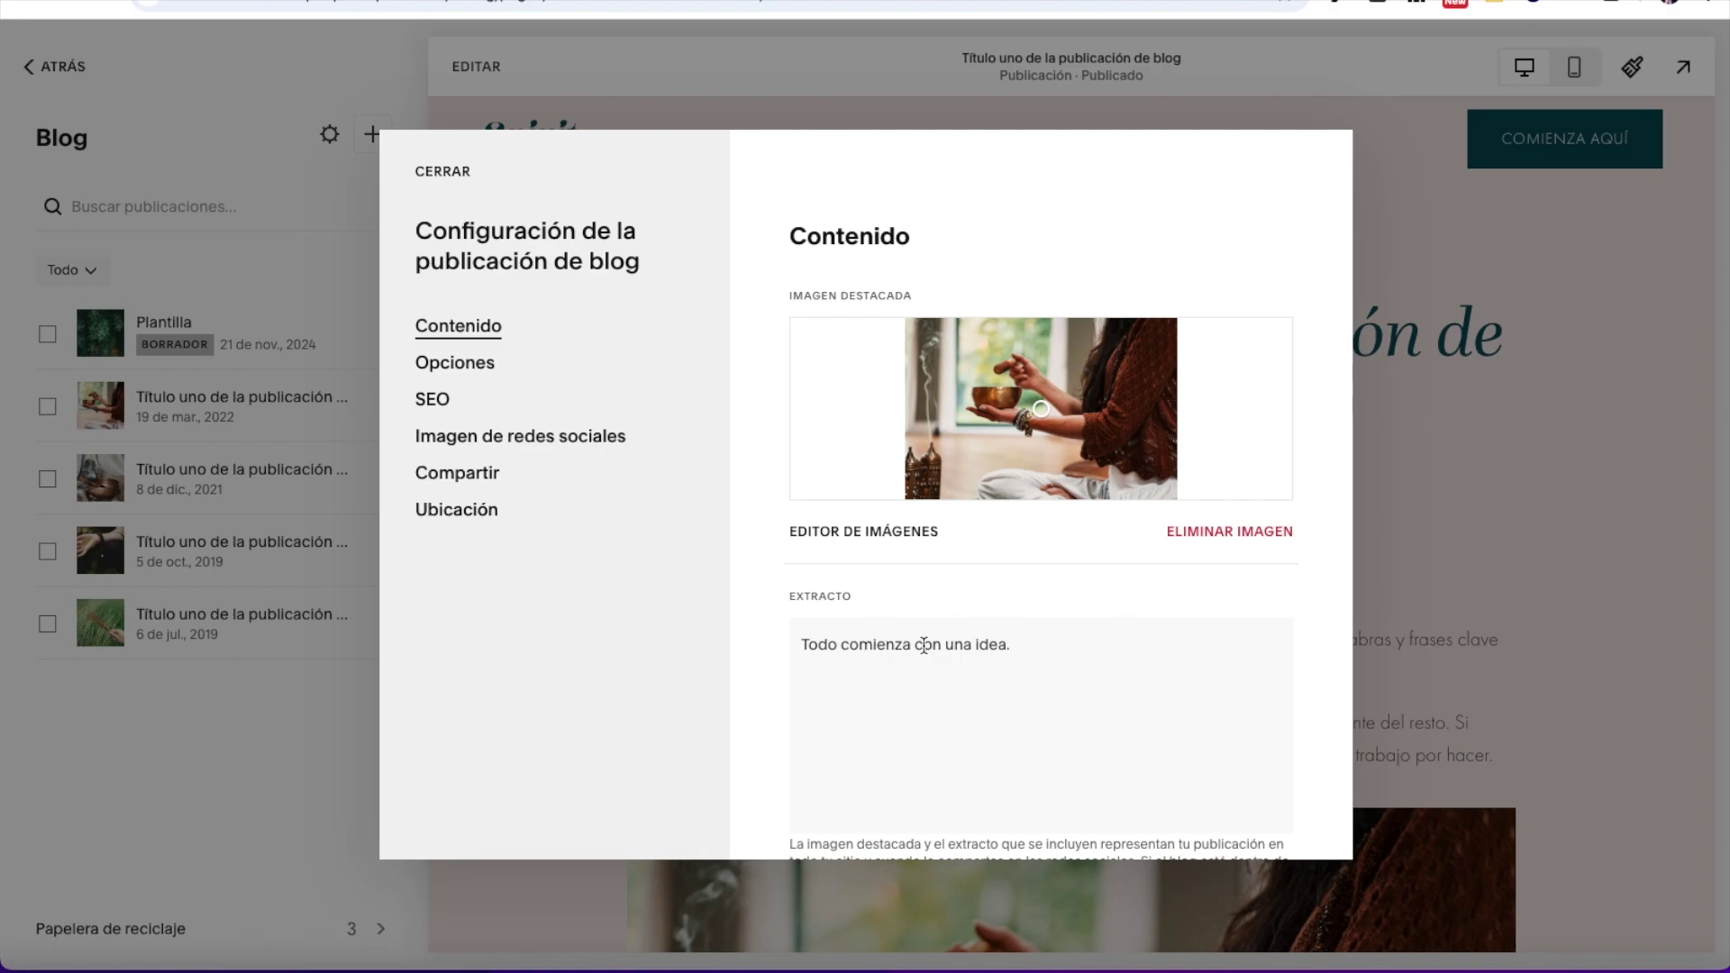
key(Escape)
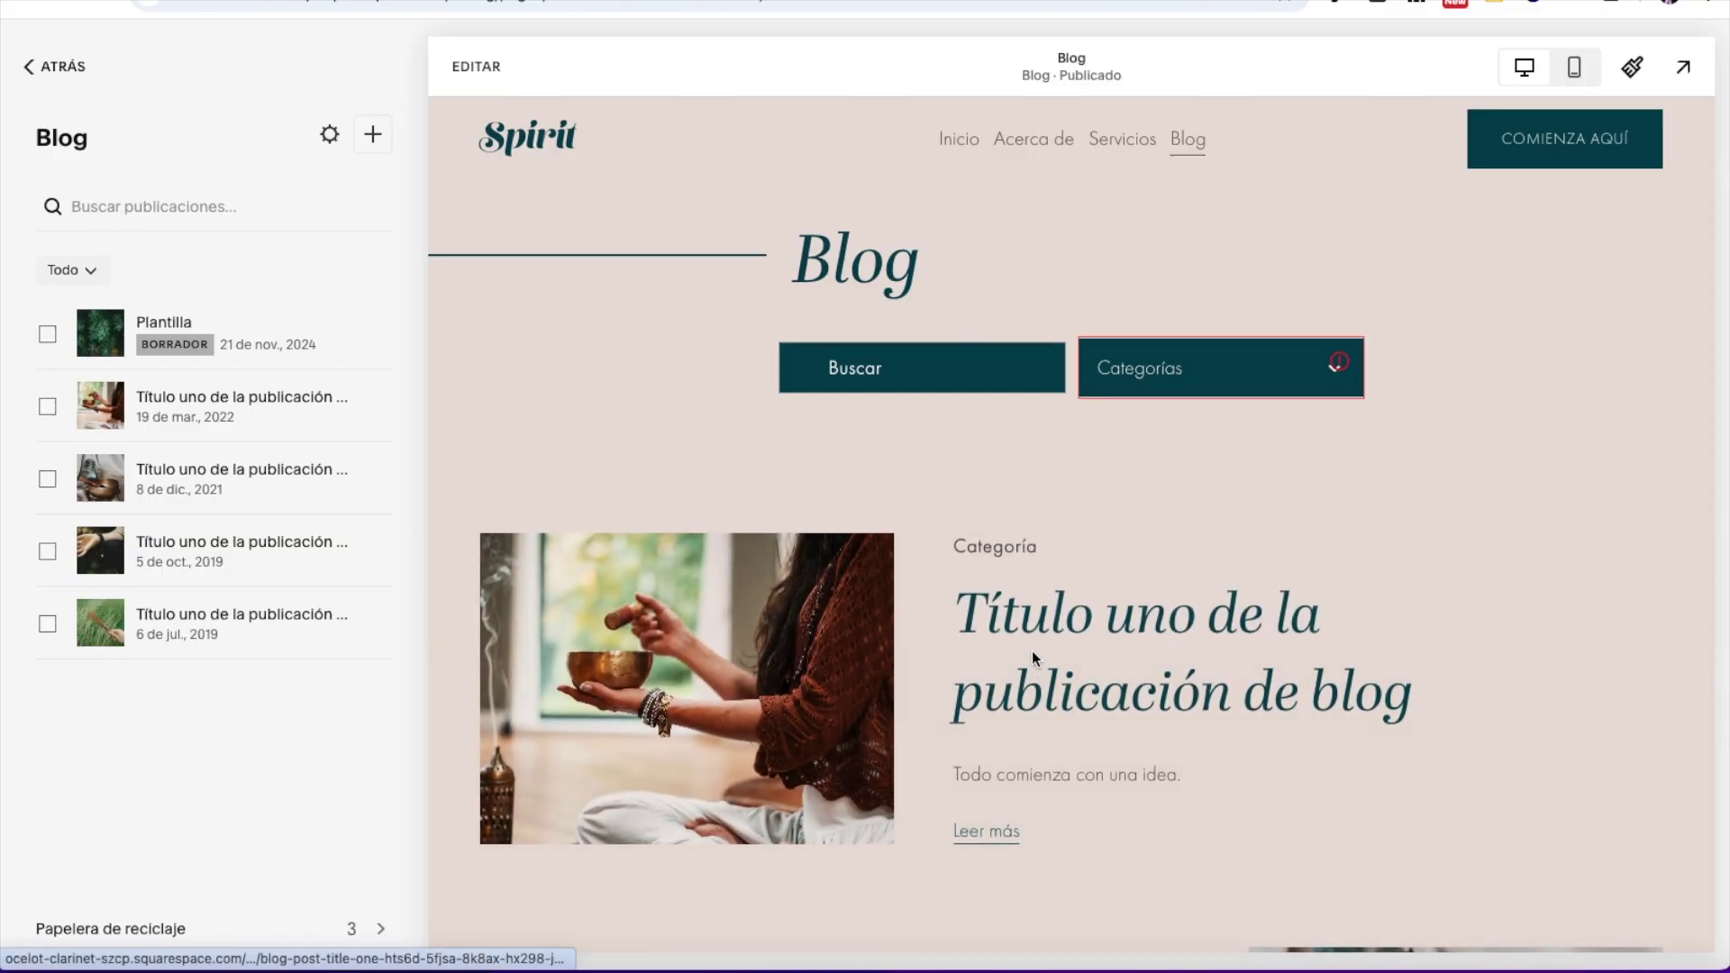
Step: Open the "Casos de éxito" portfolio and review the general settings of "Proyecto uno", including its title field
scroll(955, 558, down, 2)
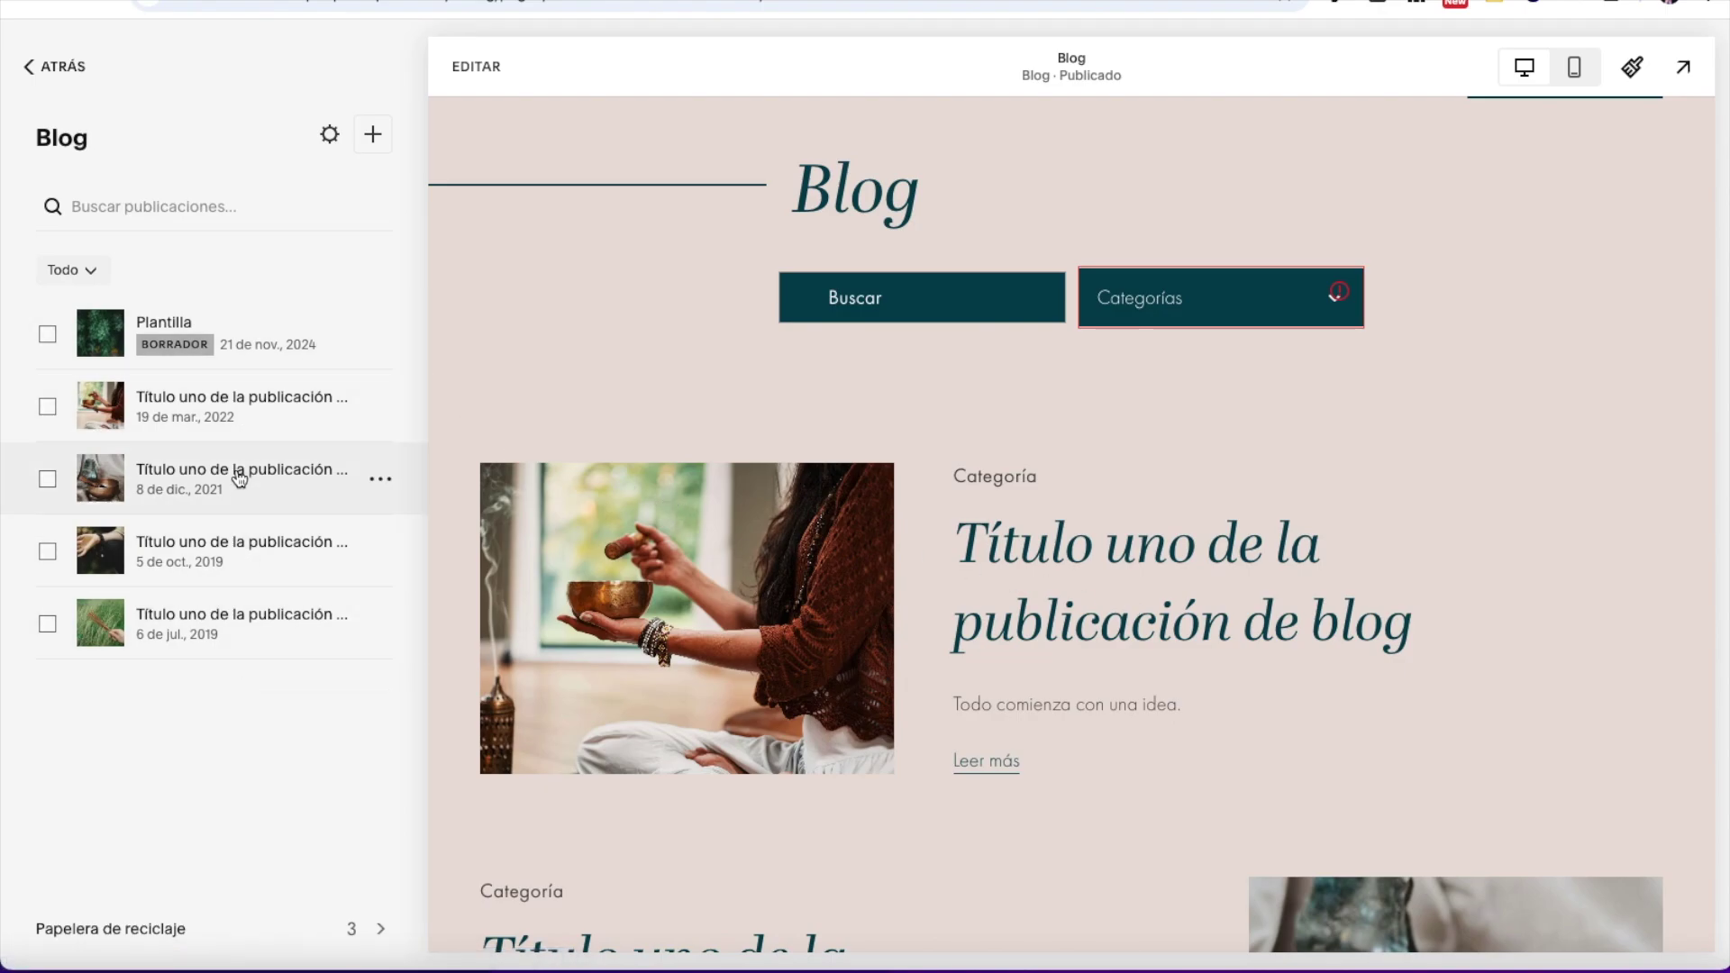
click(46, 67)
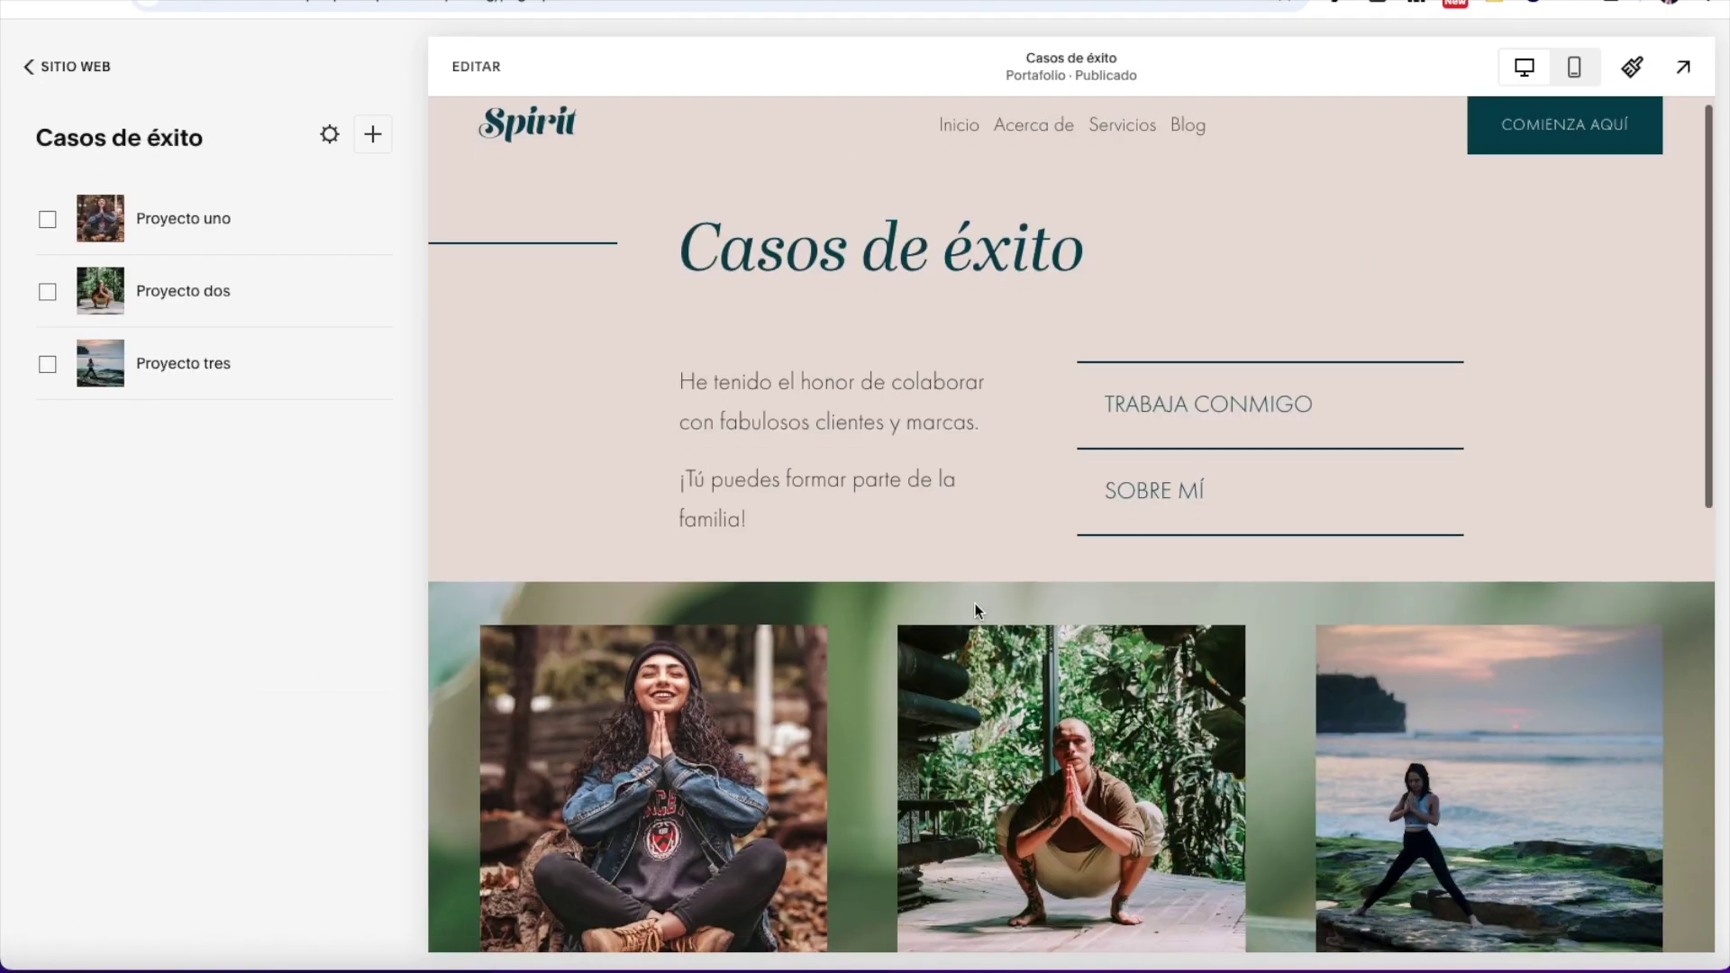
scroll(975, 602, down, 4)
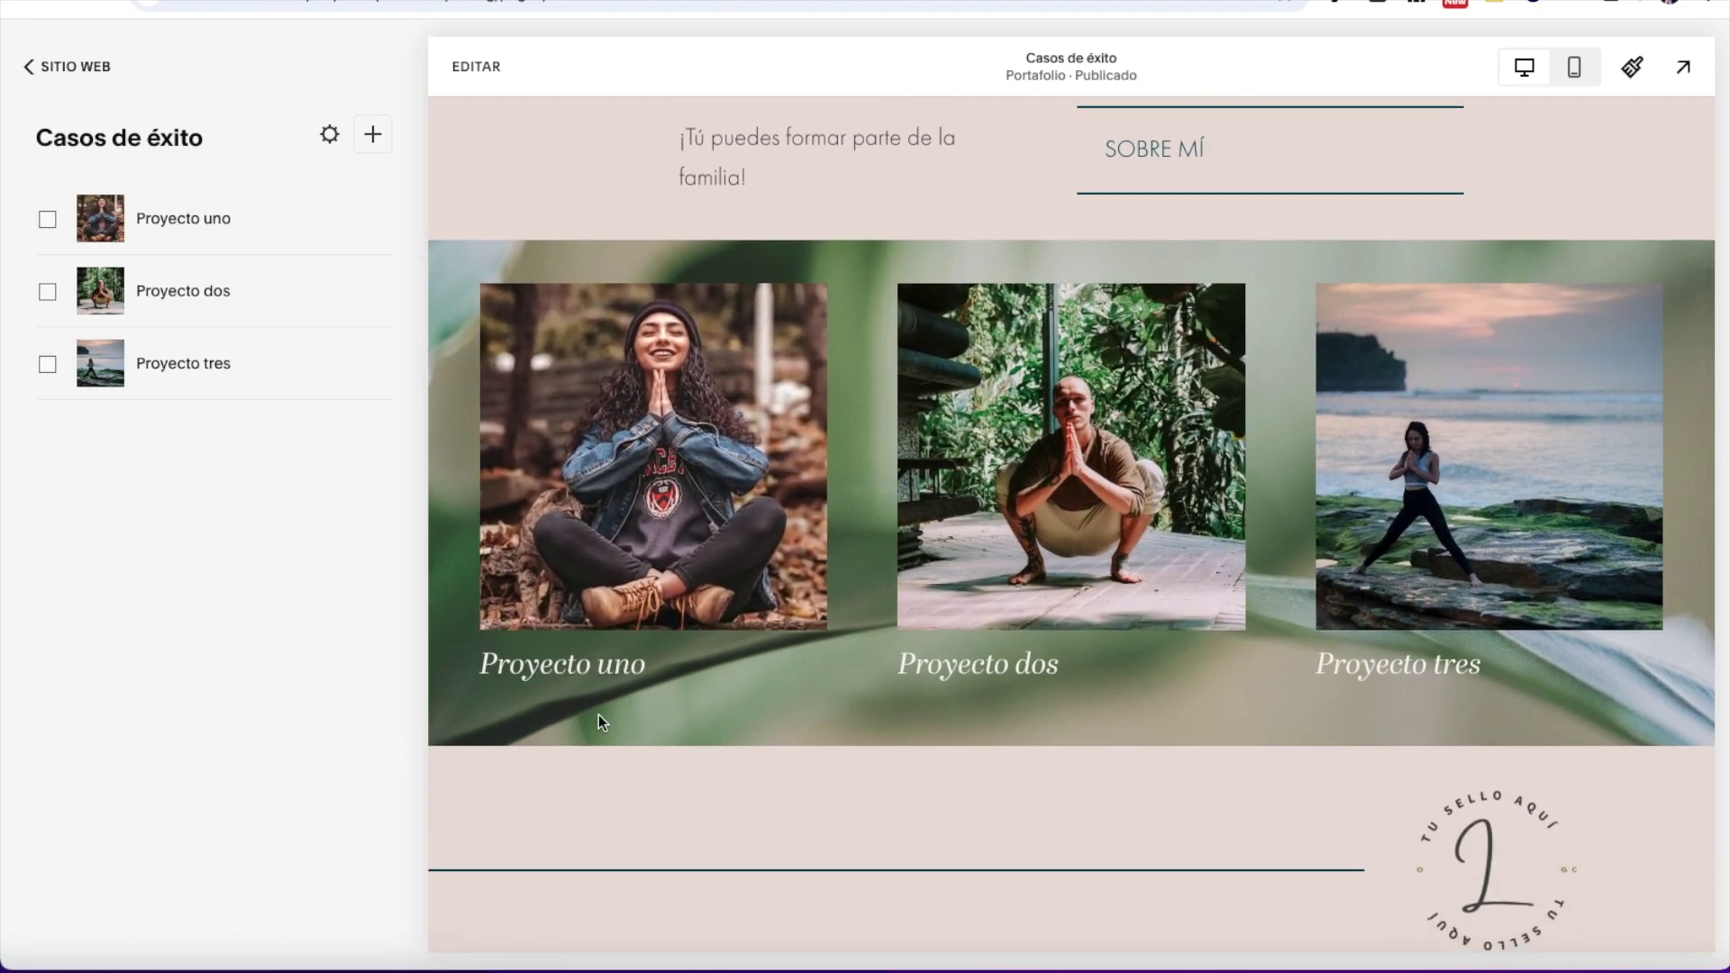
click(380, 219)
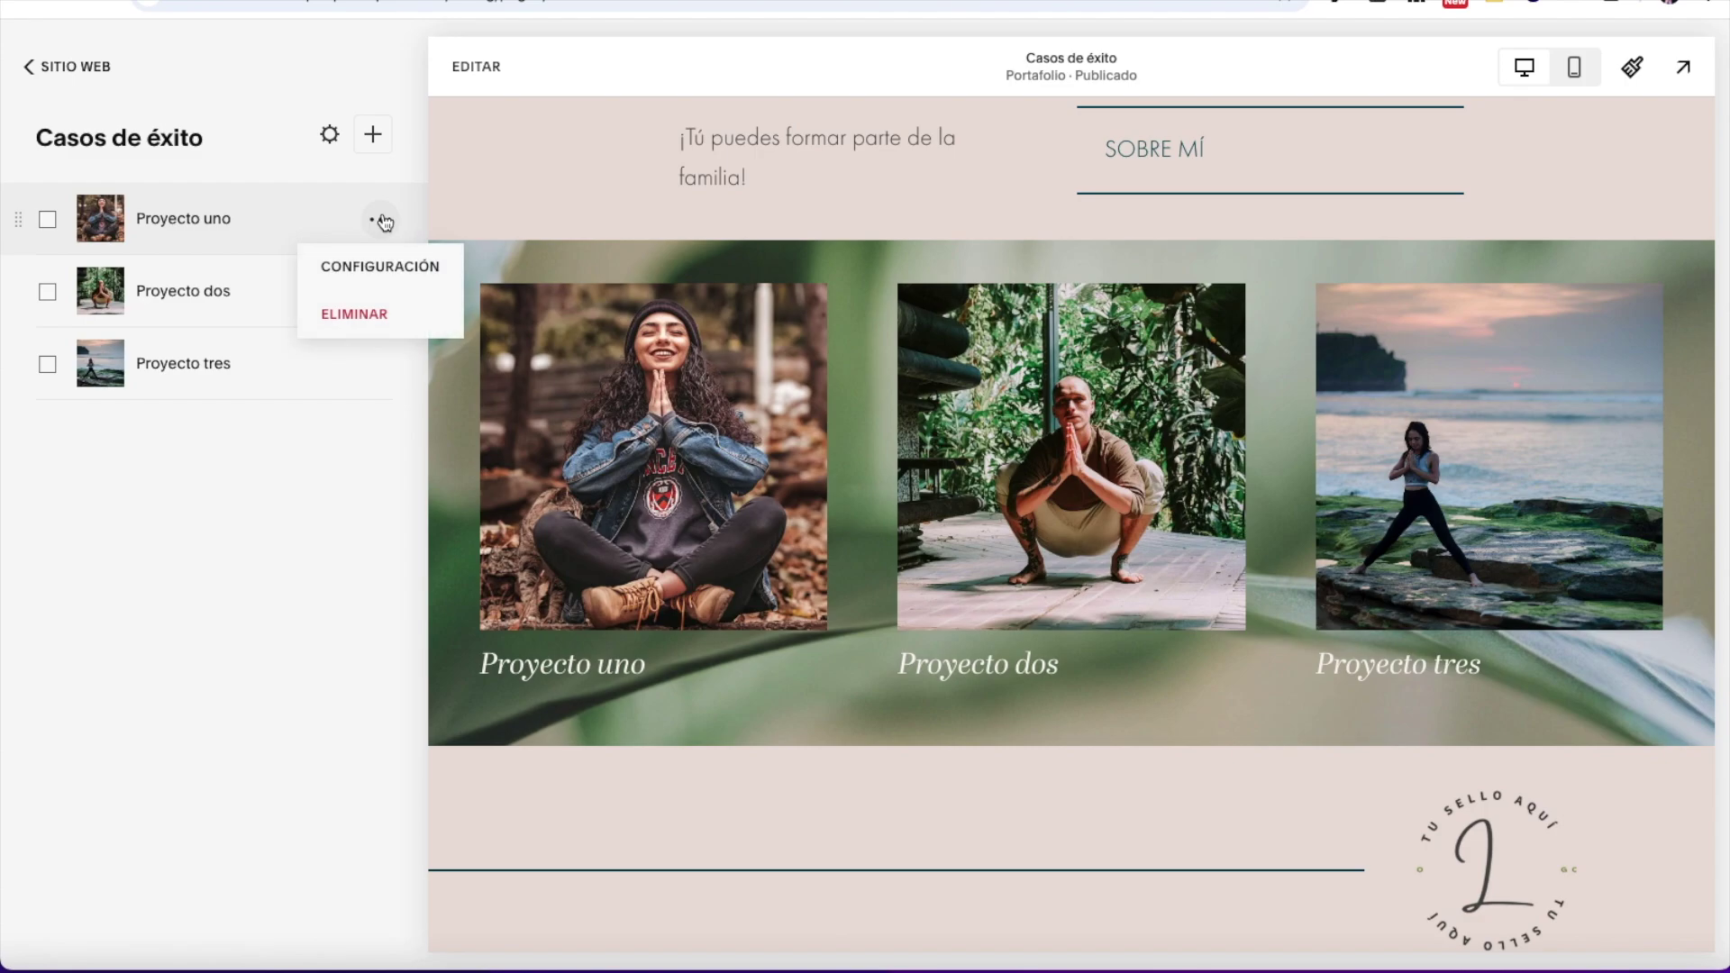
click(386, 271)
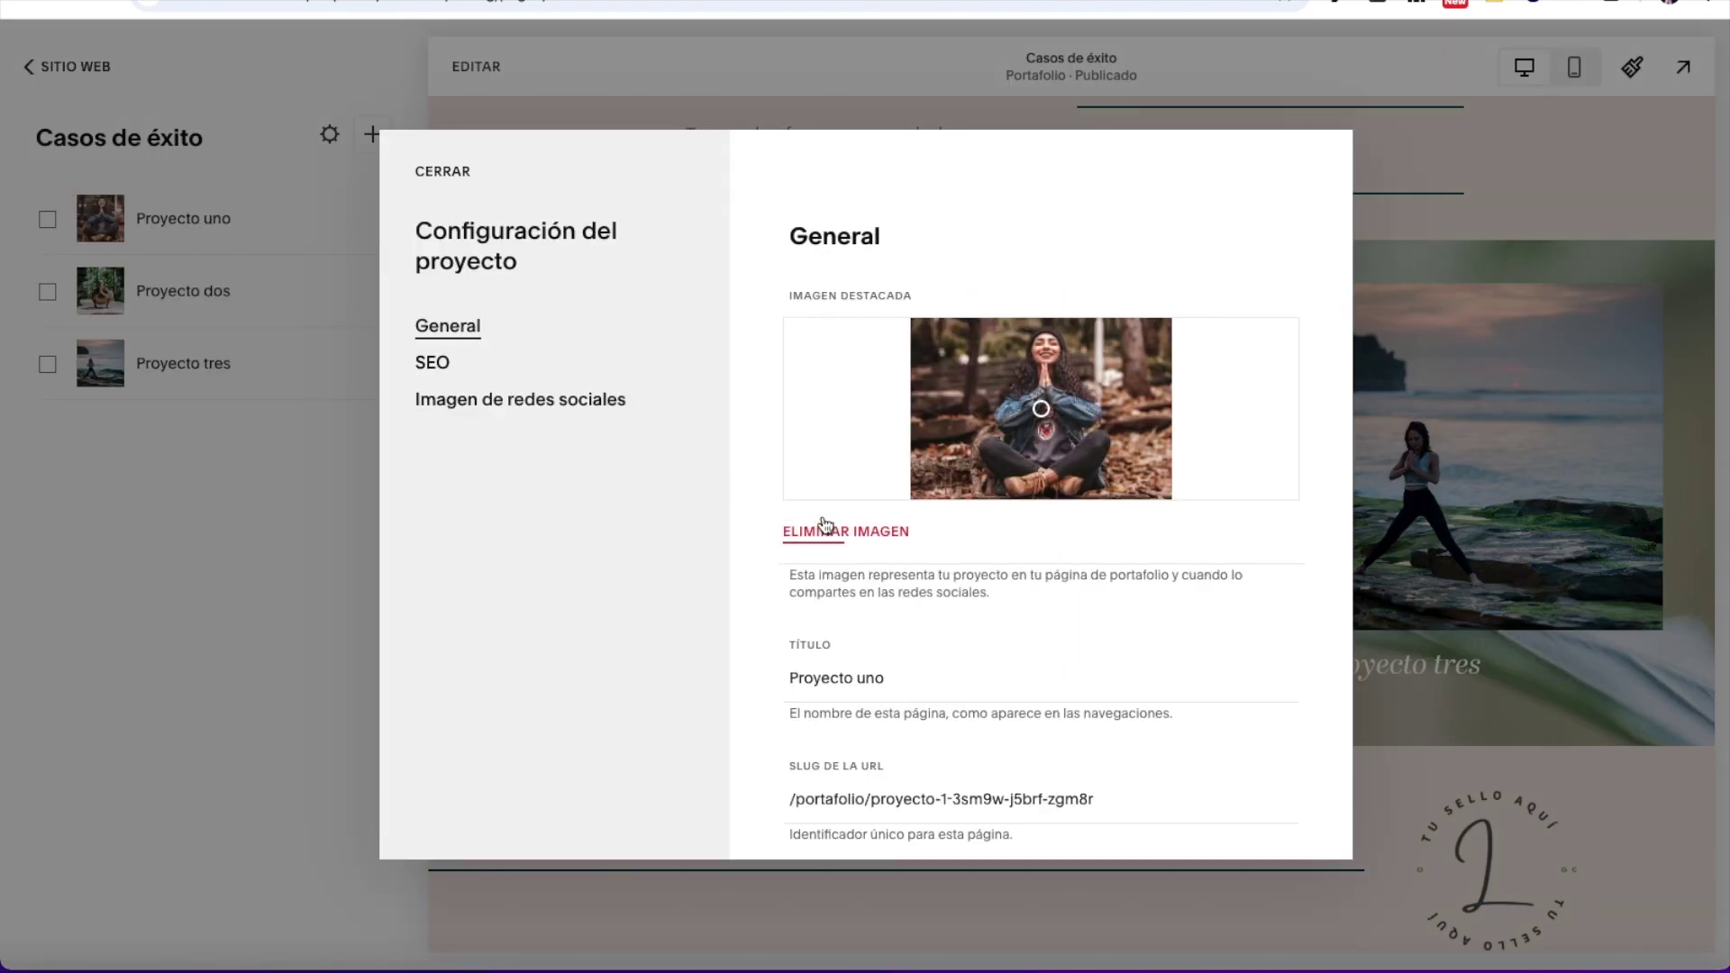
drag(791, 682, 927, 681)
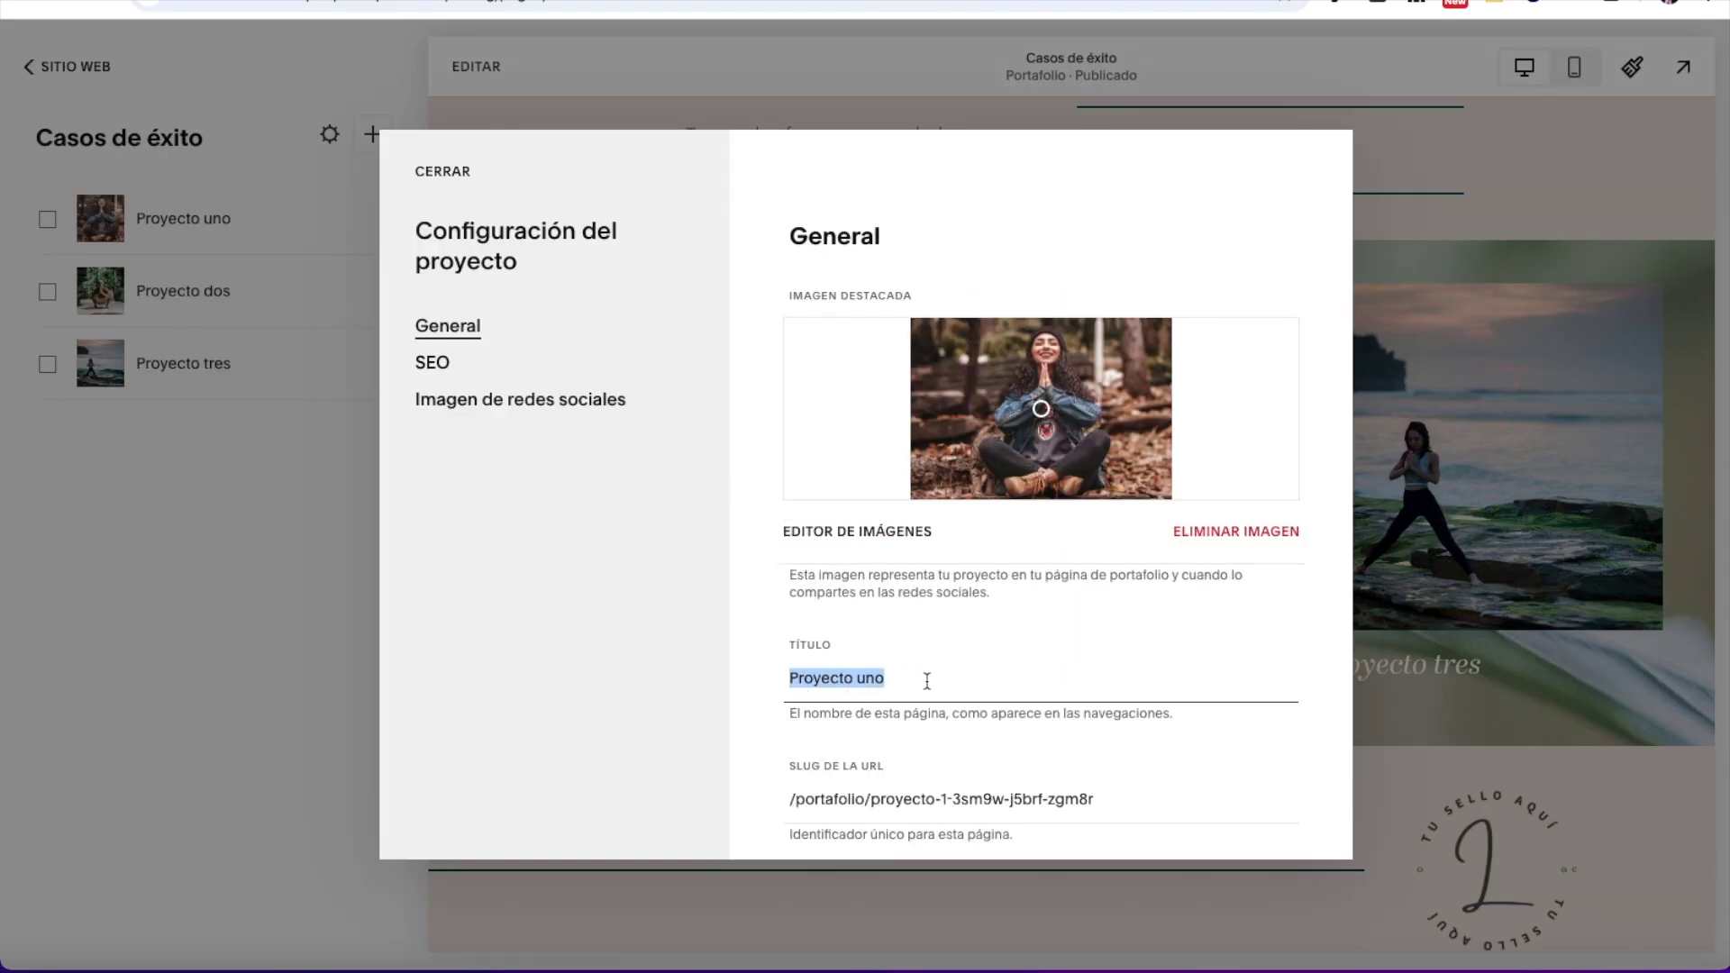
click(1649, 676)
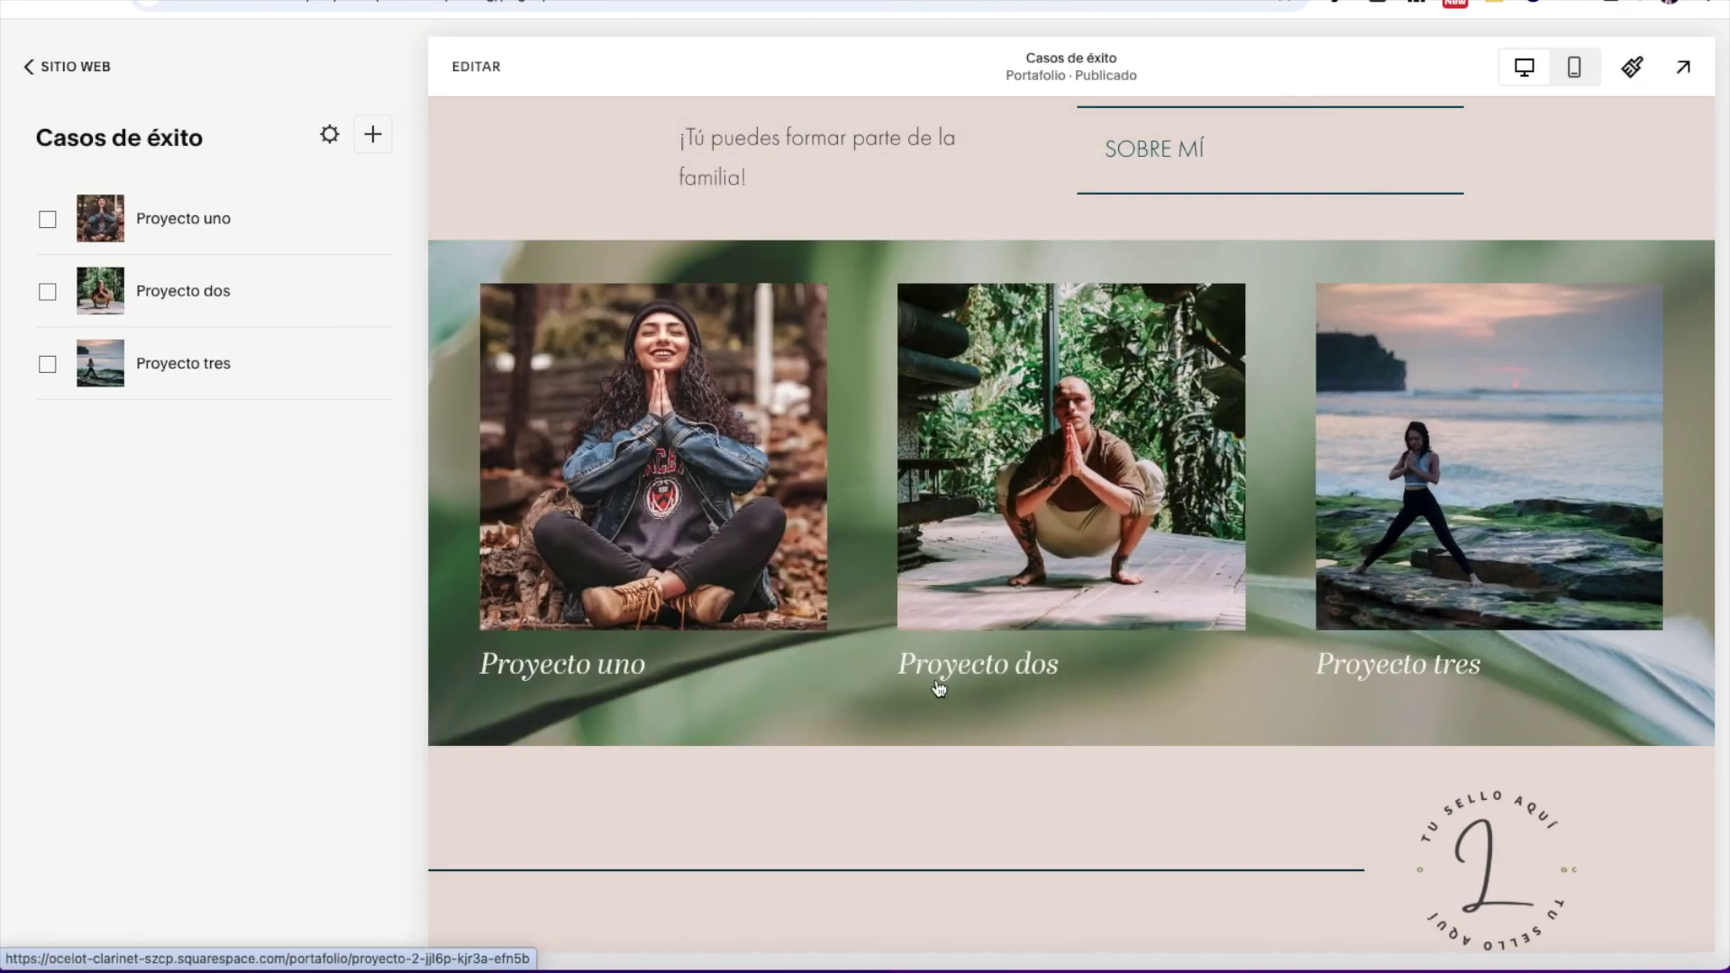
Step: Open the "Proyecto dos" page from the portfolio and look through its content
scroll(955, 698, up, 1)
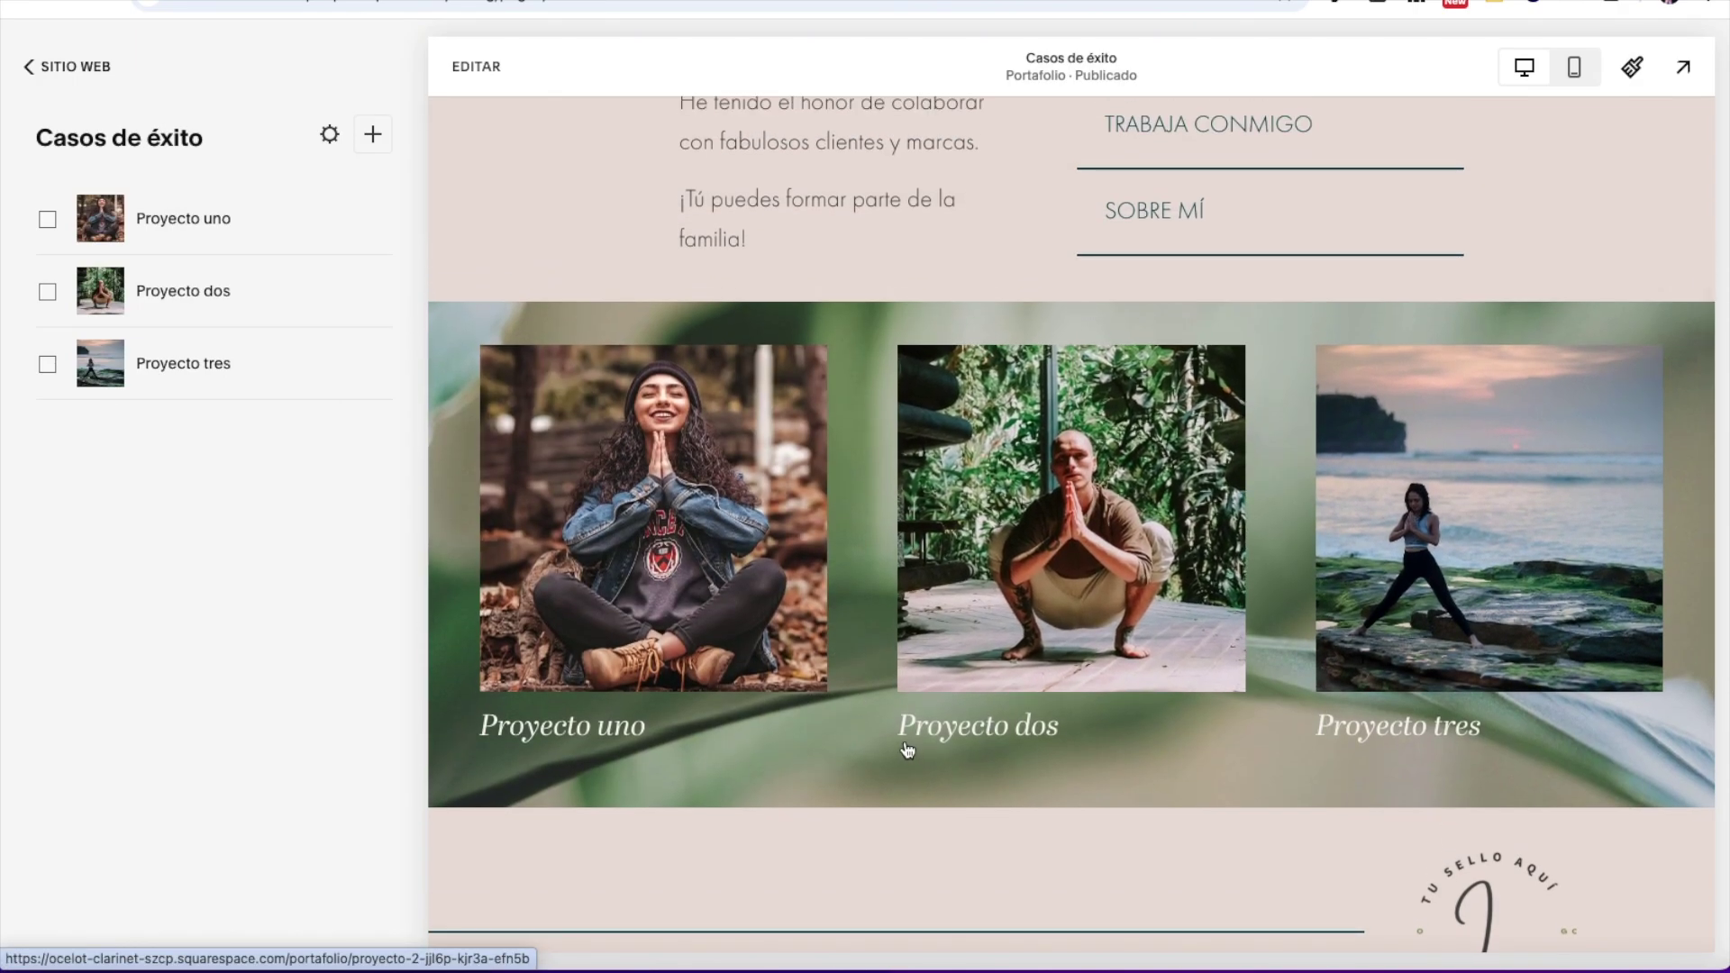
click(906, 750)
scroll(811, 484, down, 6)
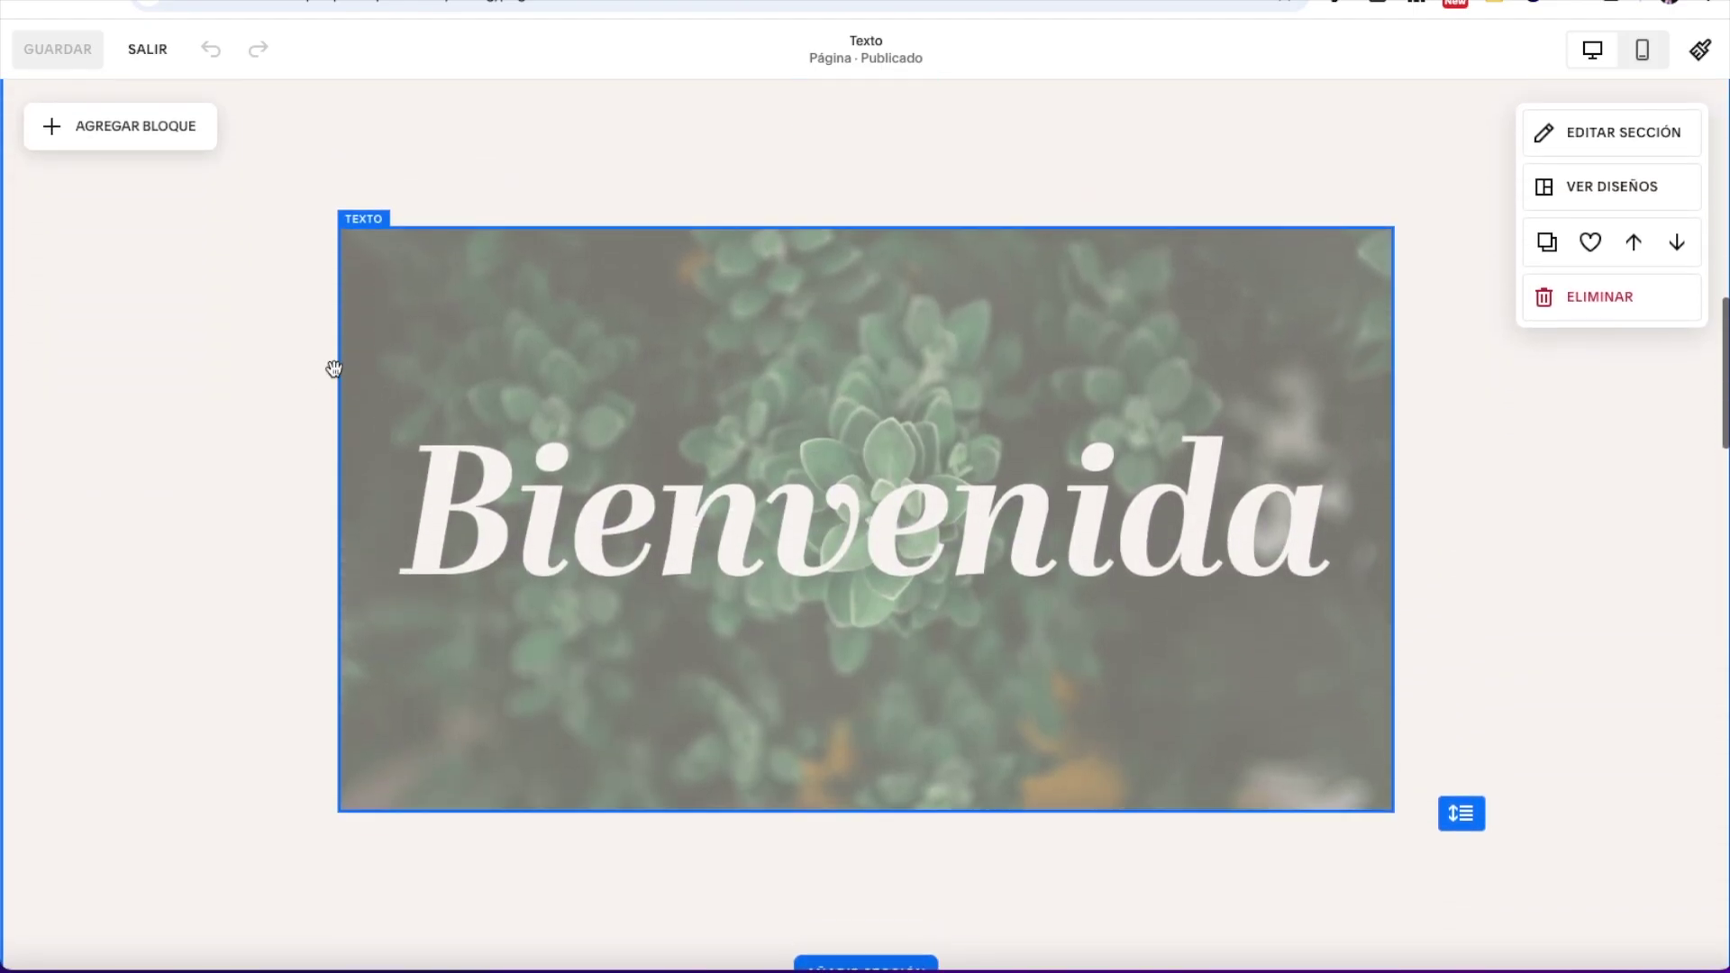
Step: Add a Desplazamiento block to the section with the "Bienvenida" plant image and set its scrolling text to "Hola"
scroll(333, 369, up, 1)
click(57, 162)
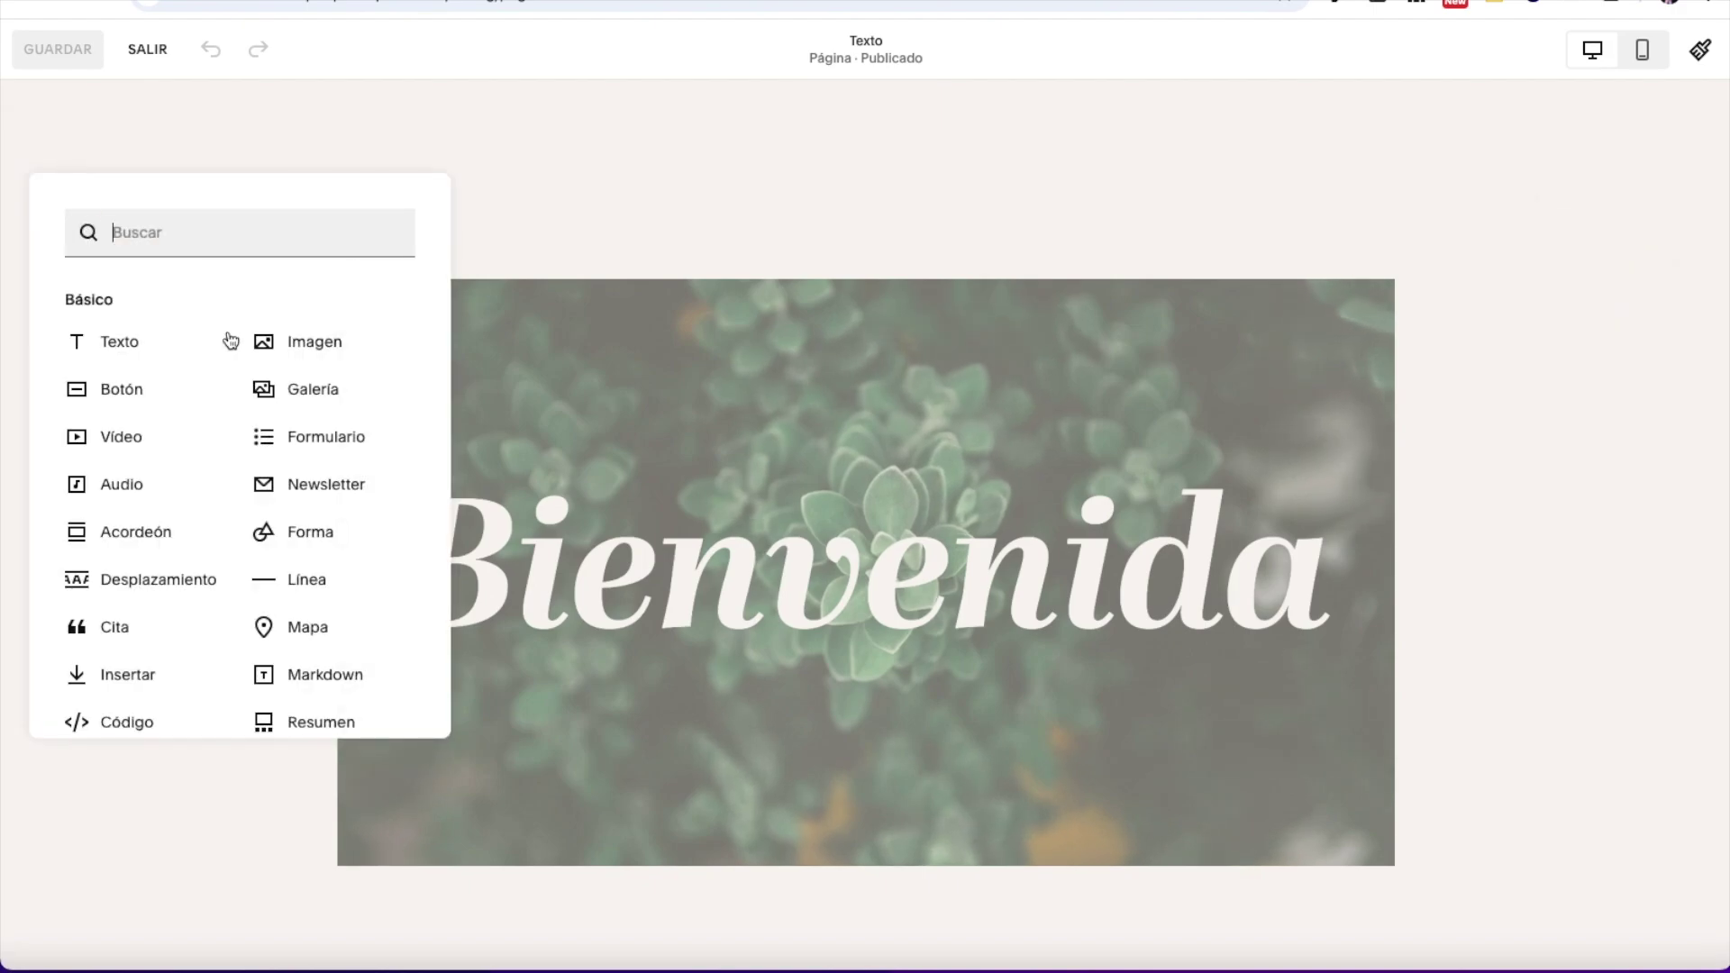
click(153, 582)
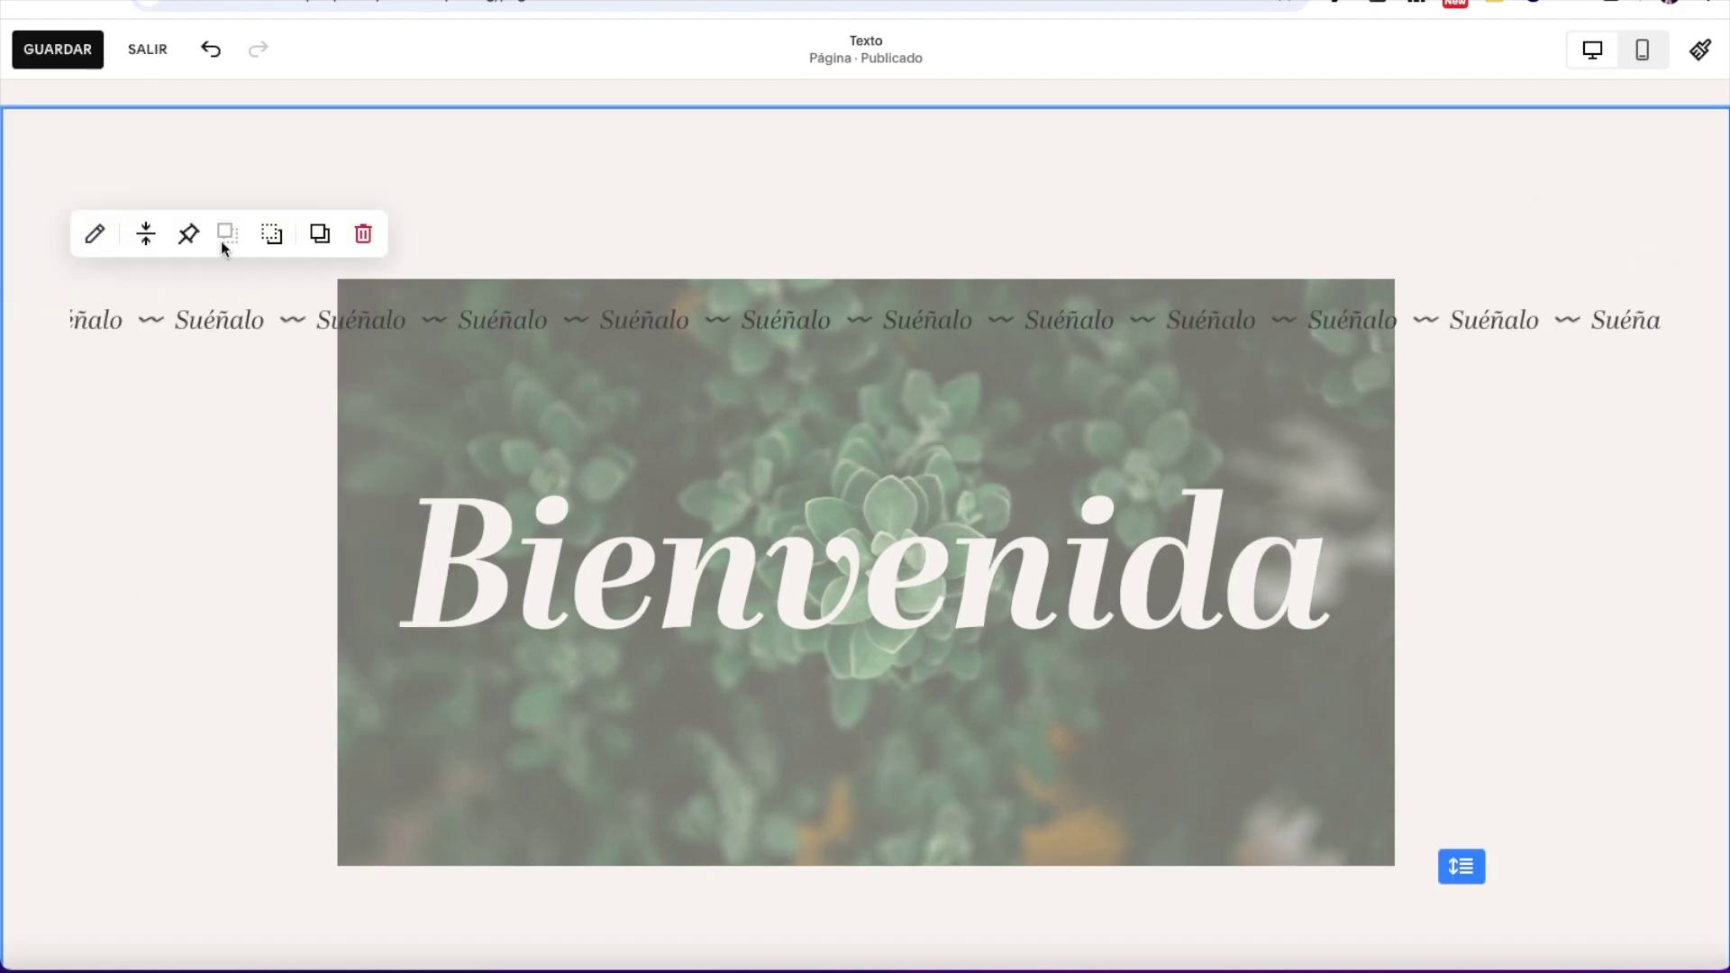
click(101, 233)
click(1488, 422)
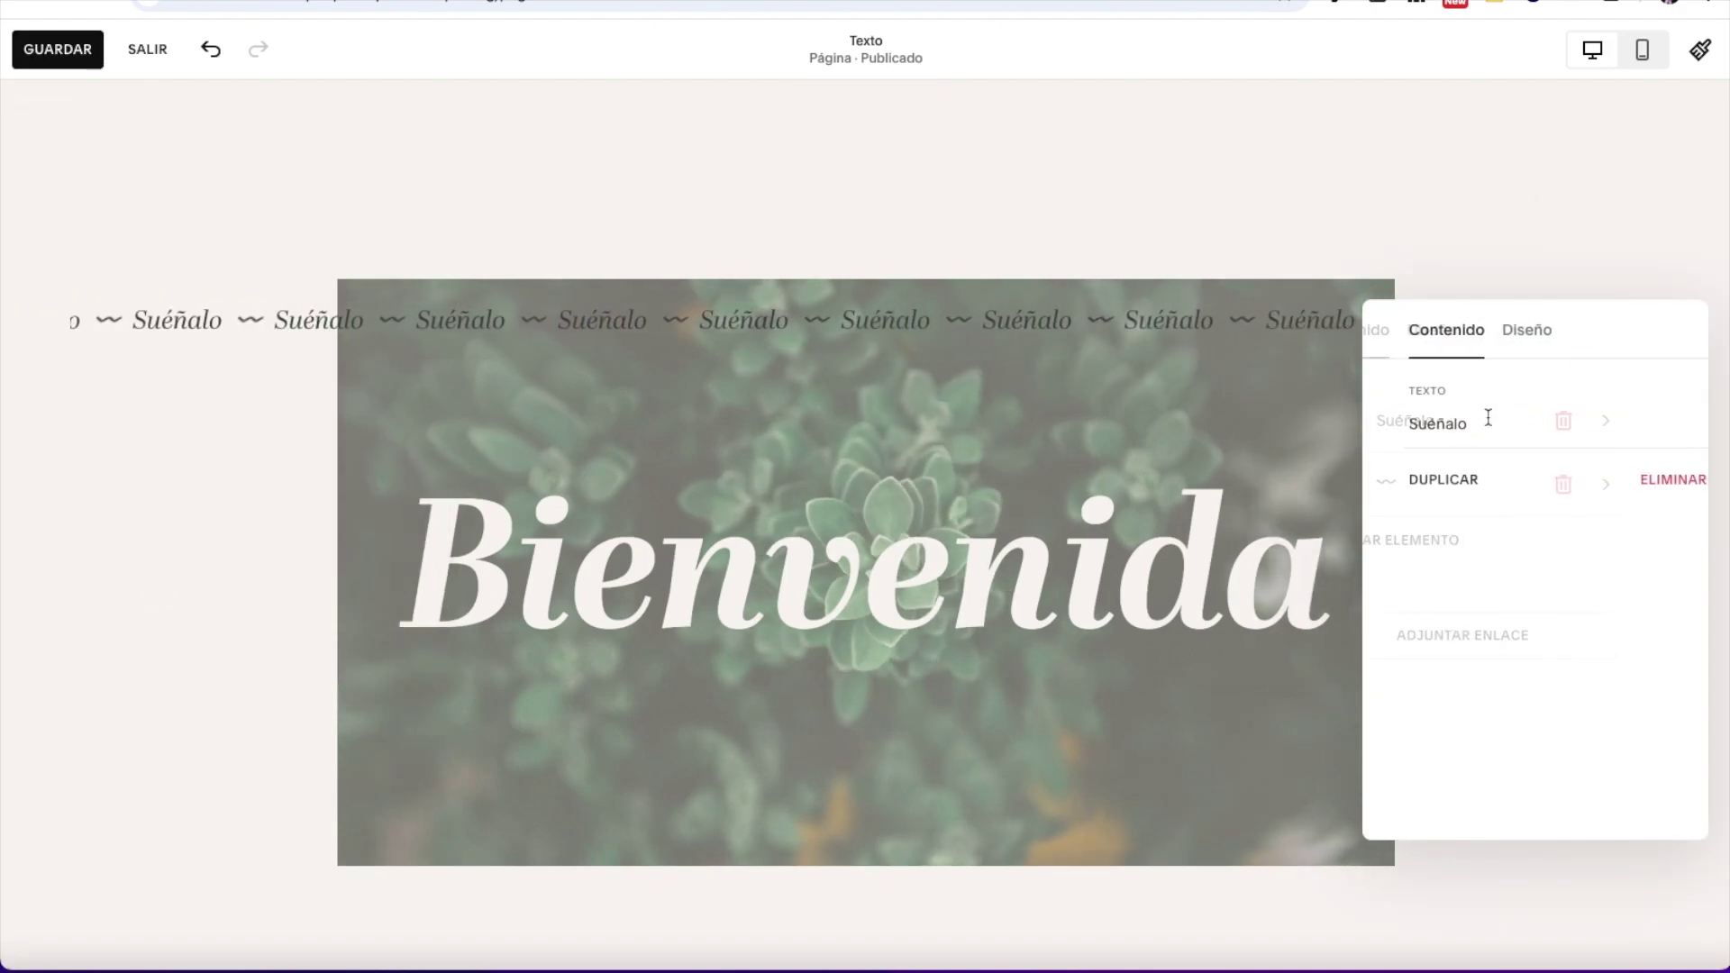
key(ctrl+a)
text(Hola)
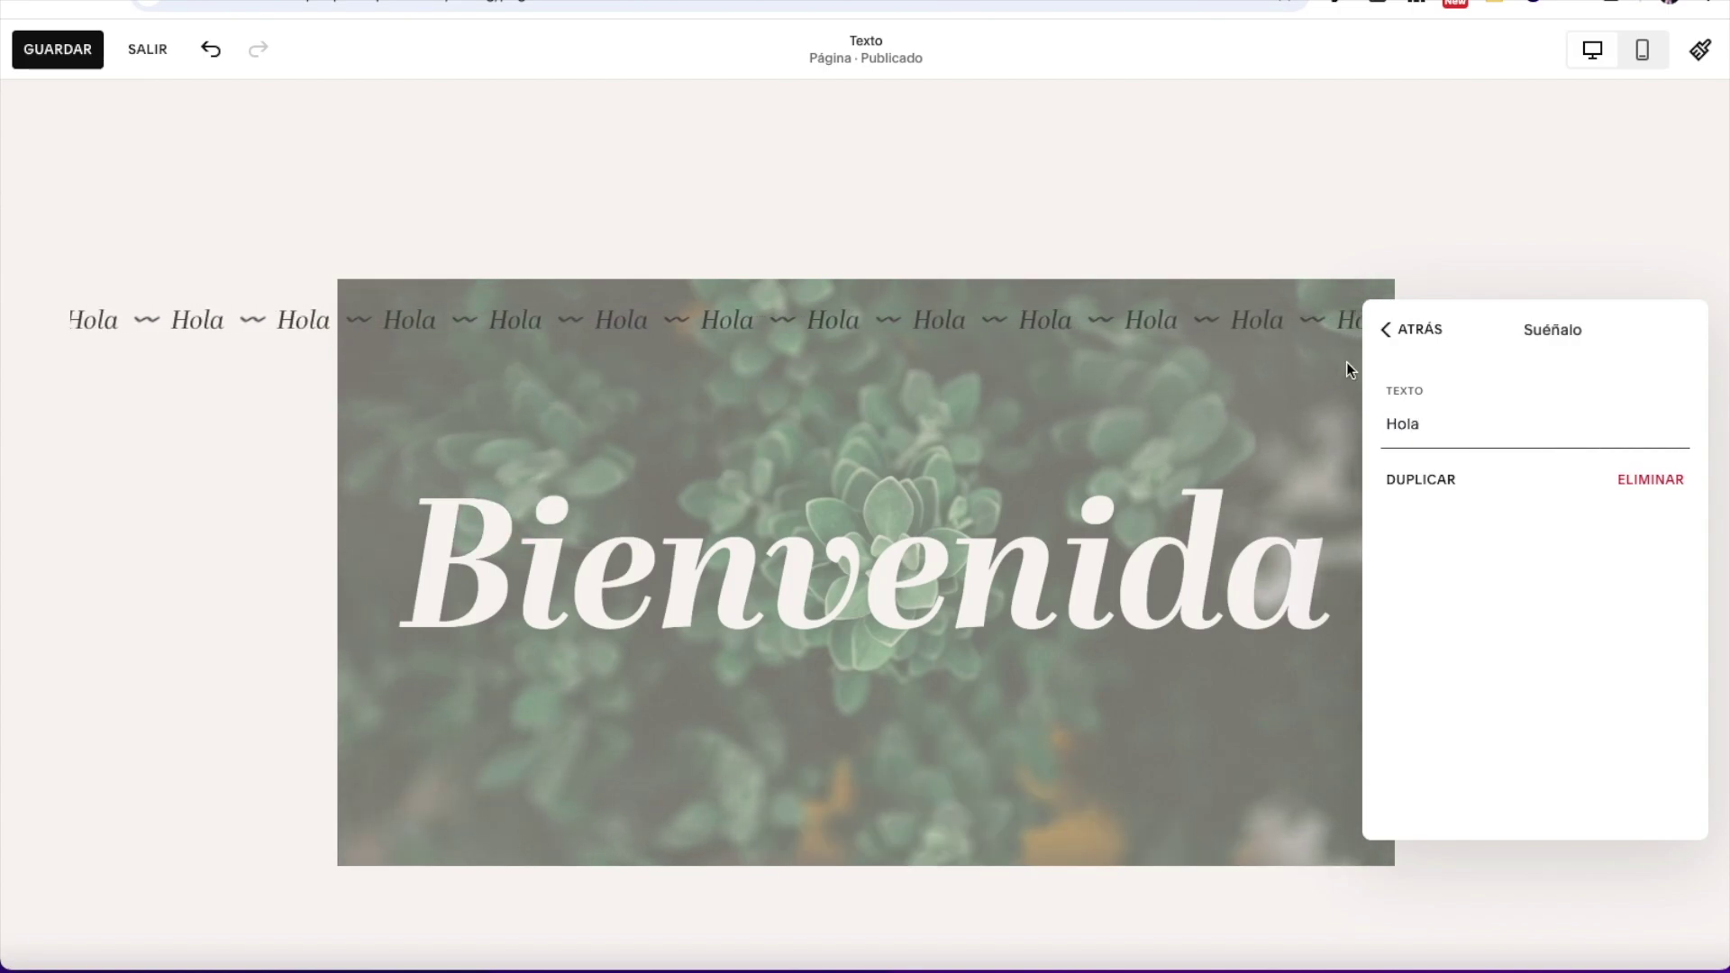
Step: Set the scrolling "Hola" block's text size to L in its design settings
click(1425, 335)
click(1525, 333)
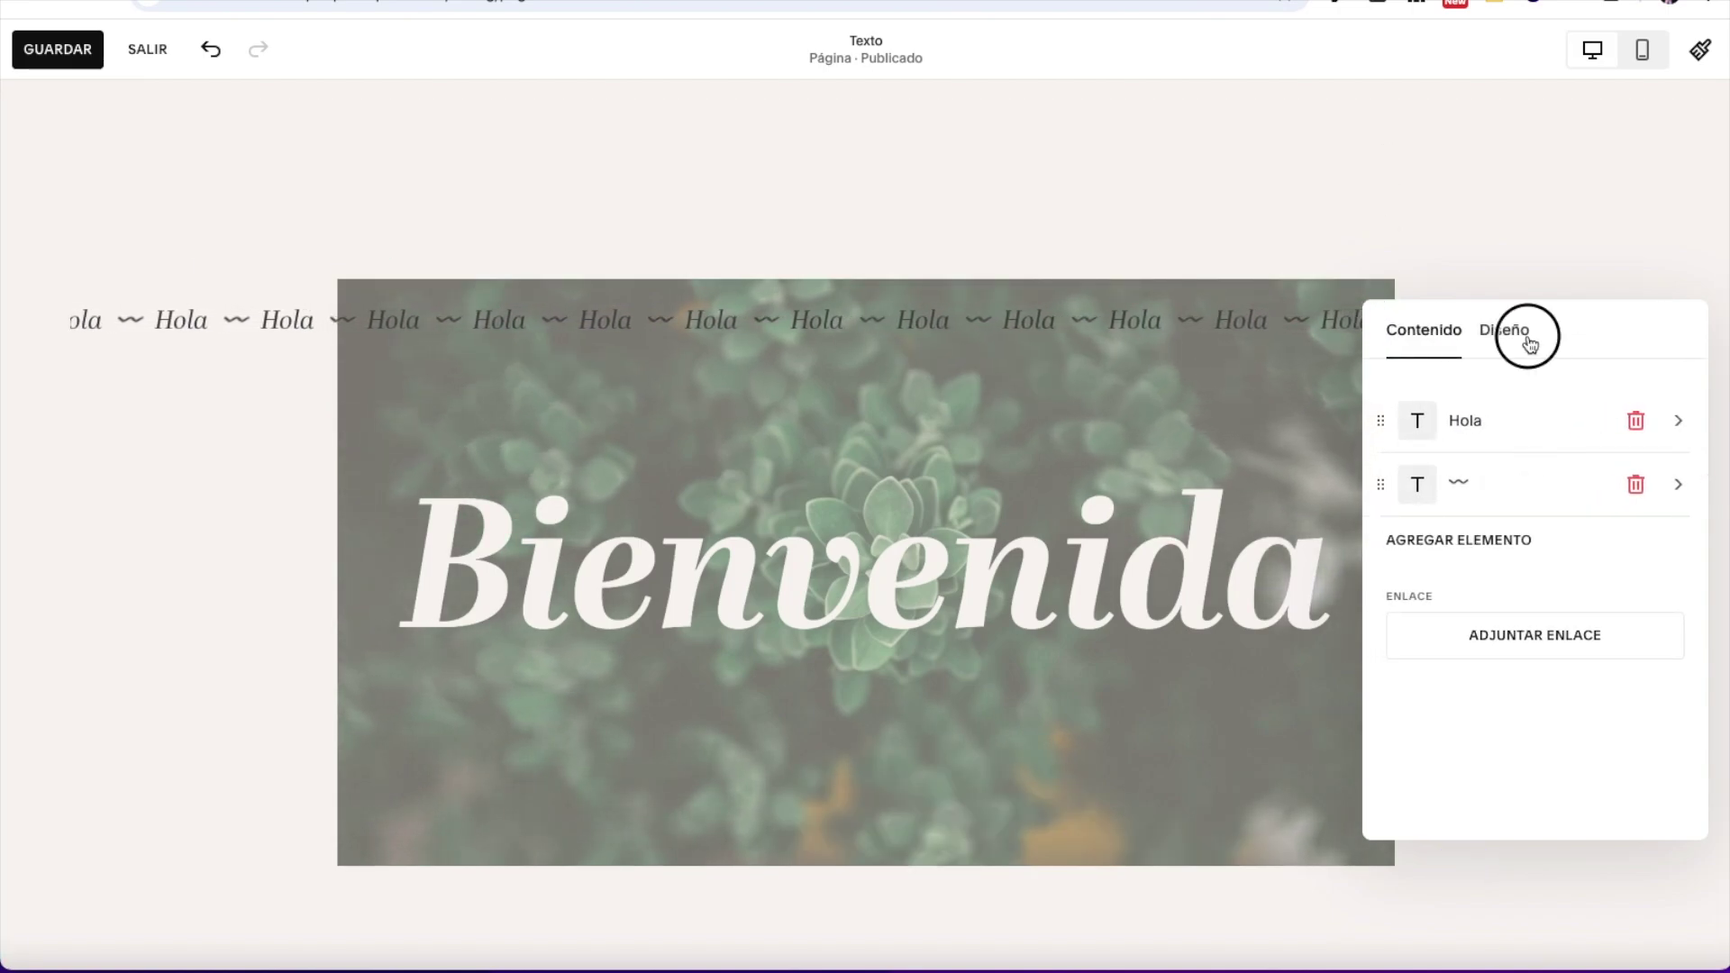
click(1575, 603)
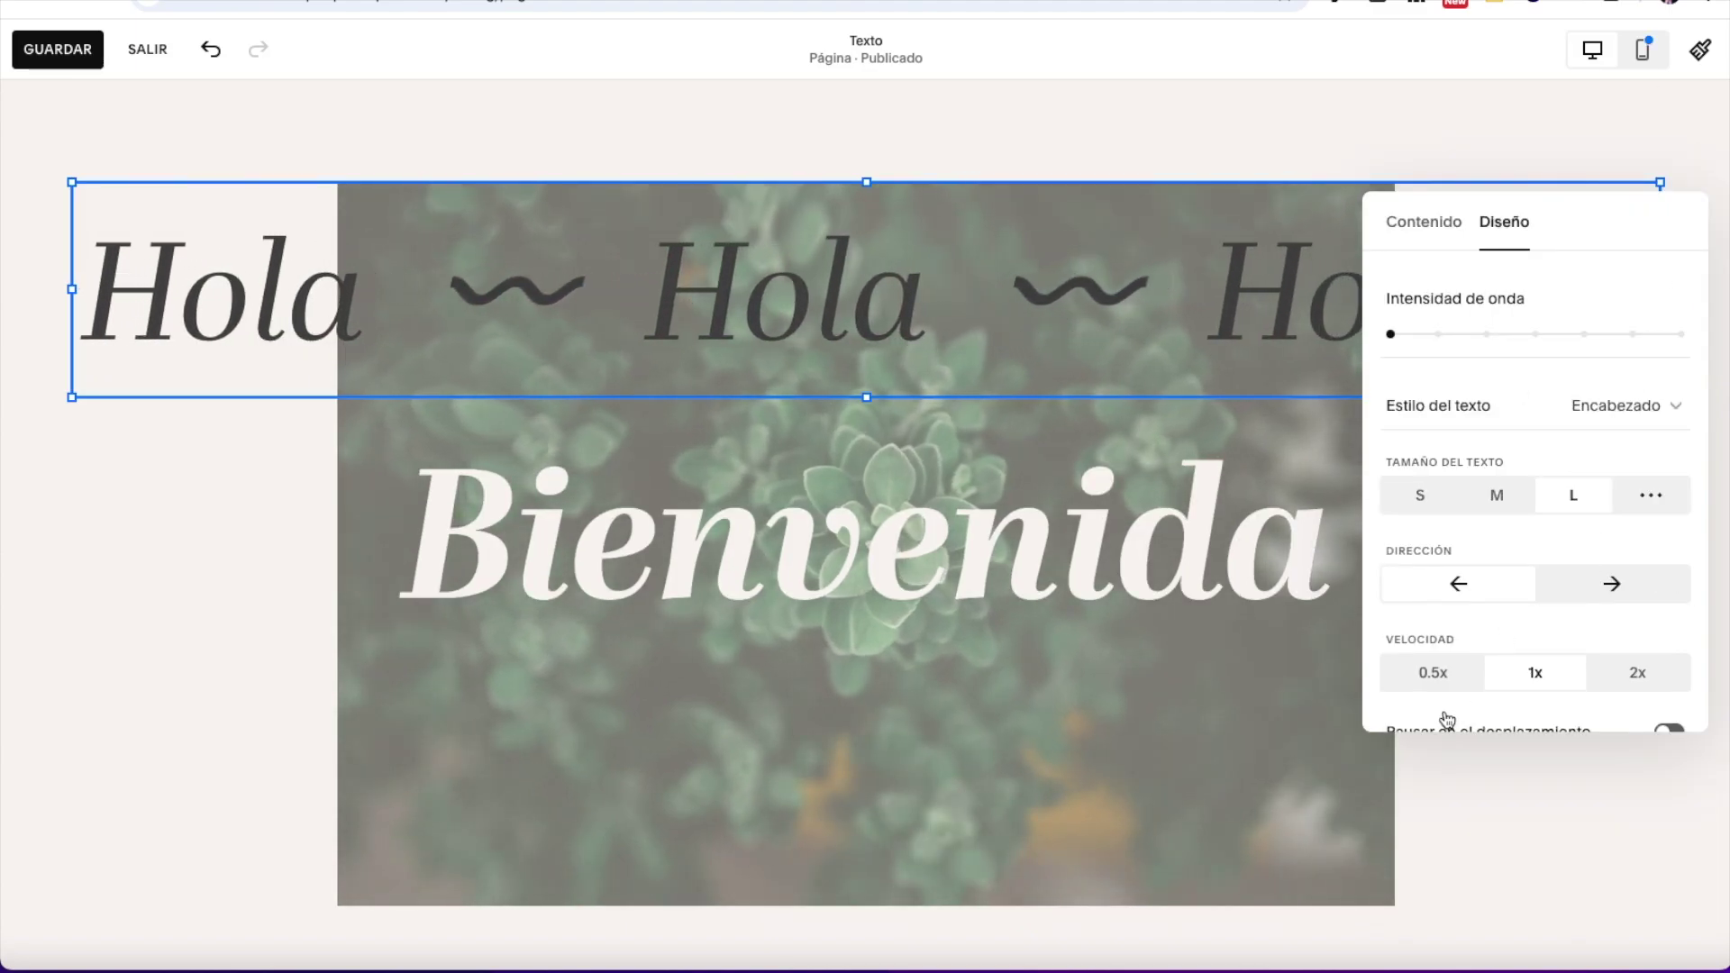
click(137, 588)
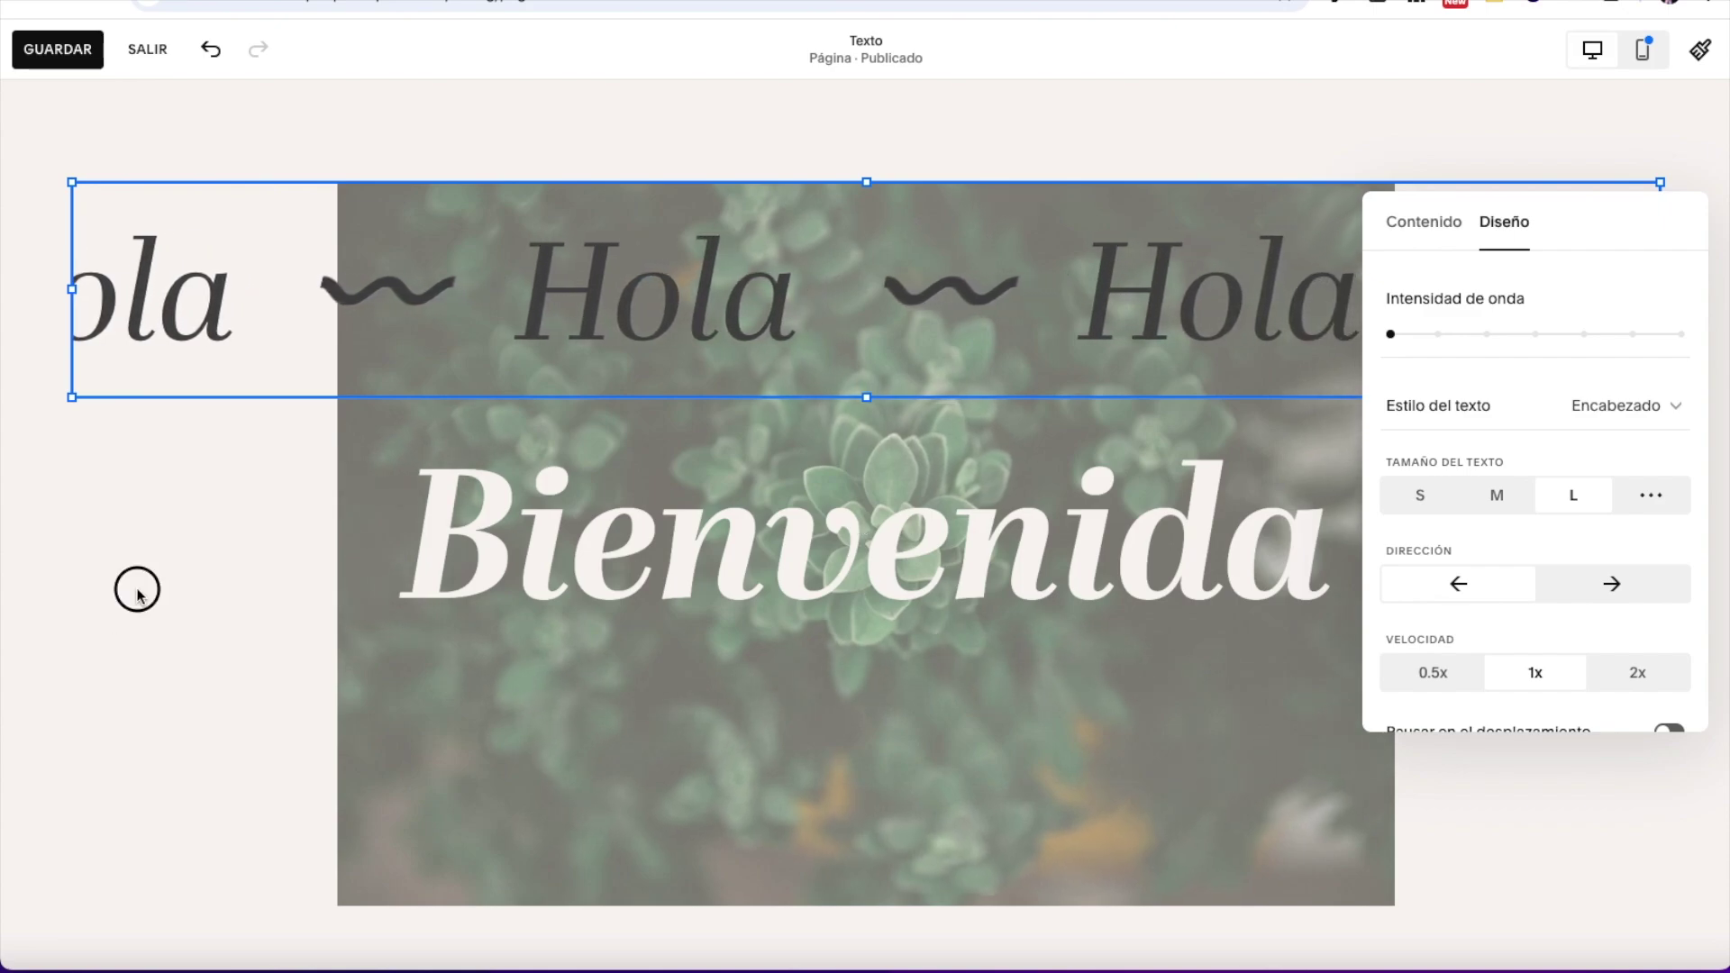
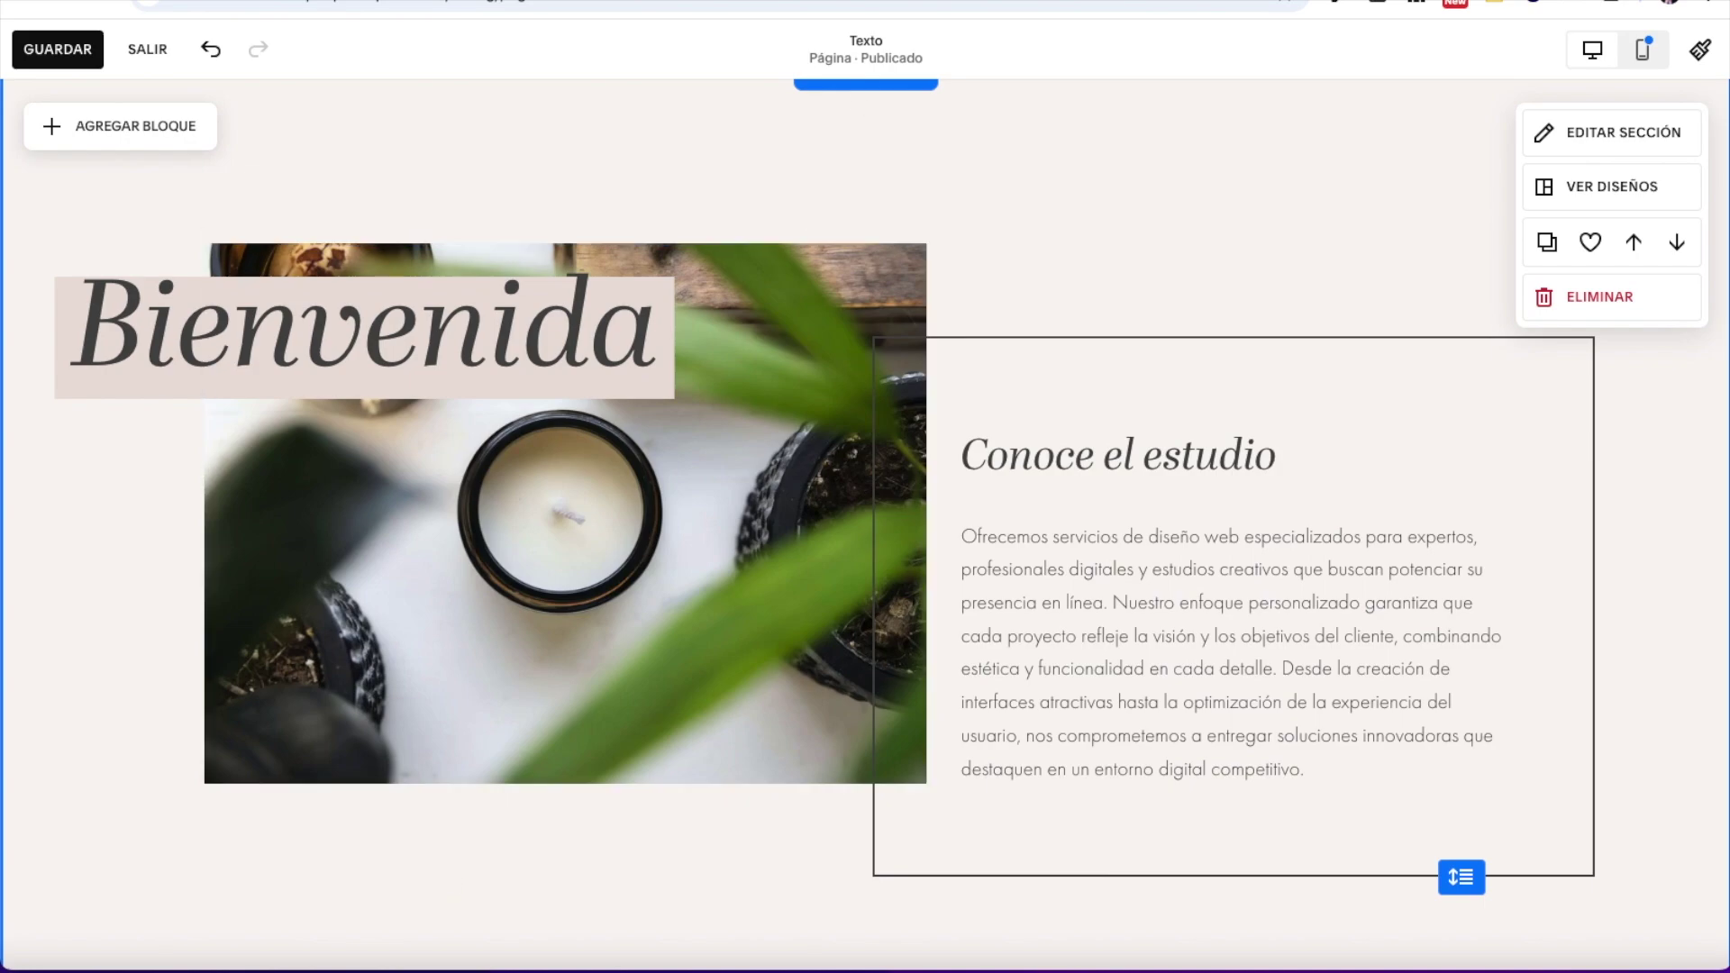
Step: Change the "Bienvenida" heading over the candle image to Título 2 and keep its text scaled to the block width
double_click(354, 315)
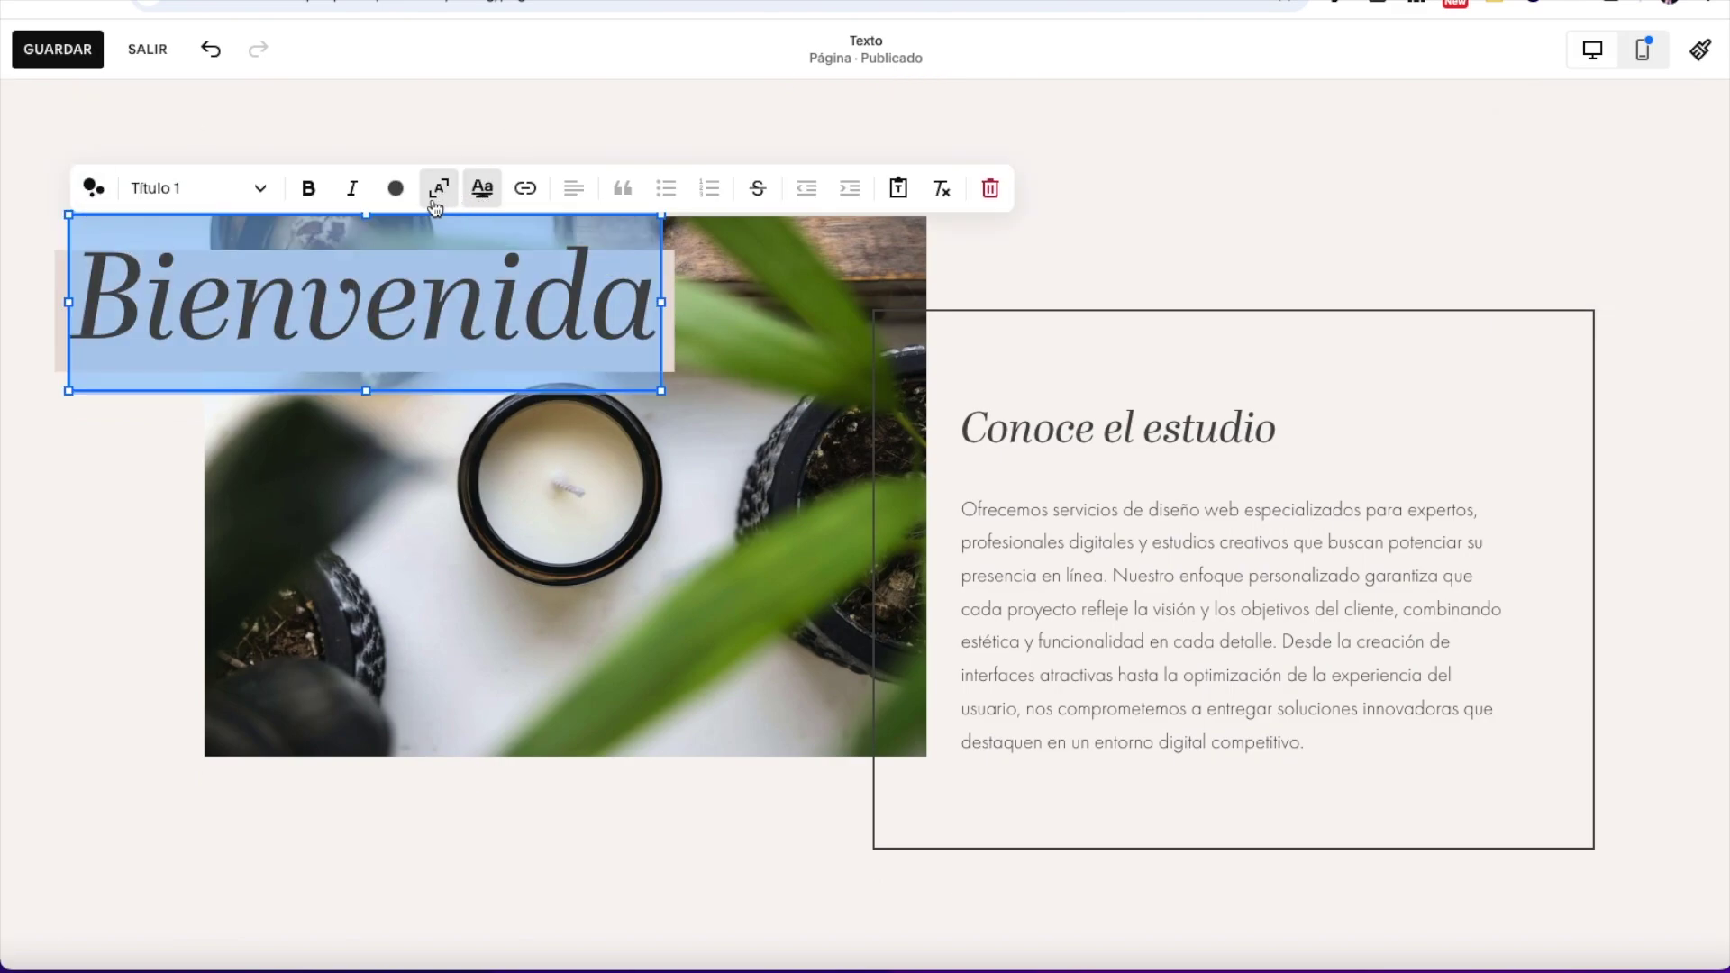
click(260, 188)
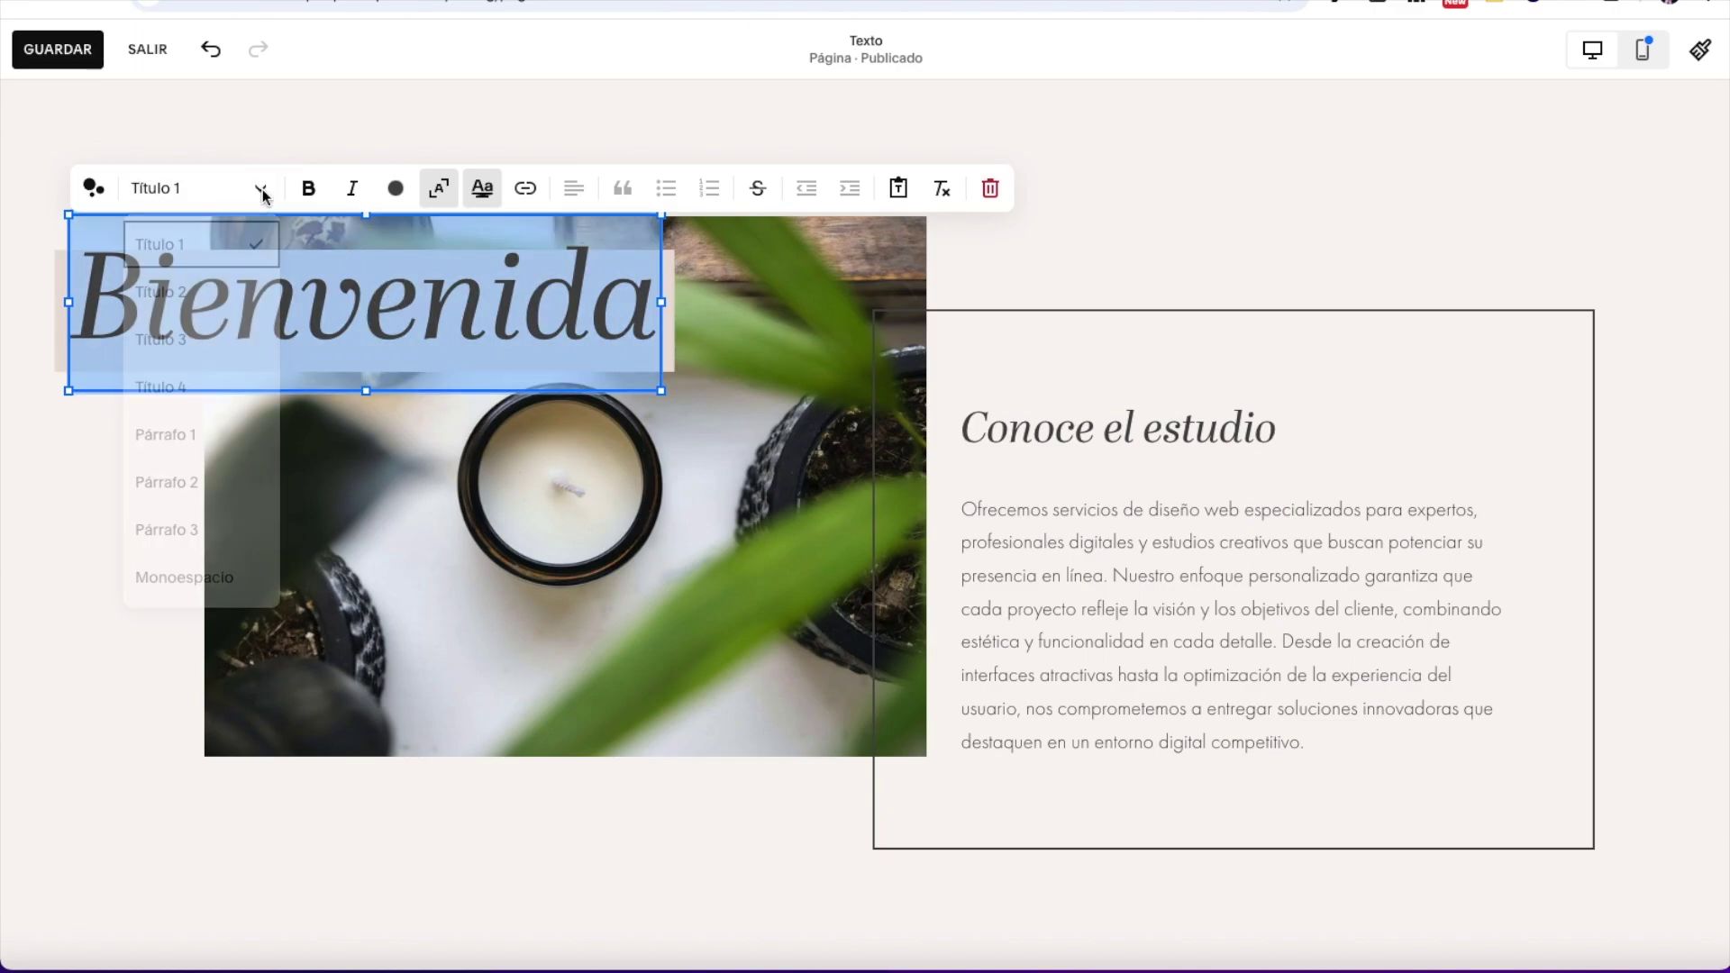
click(214, 291)
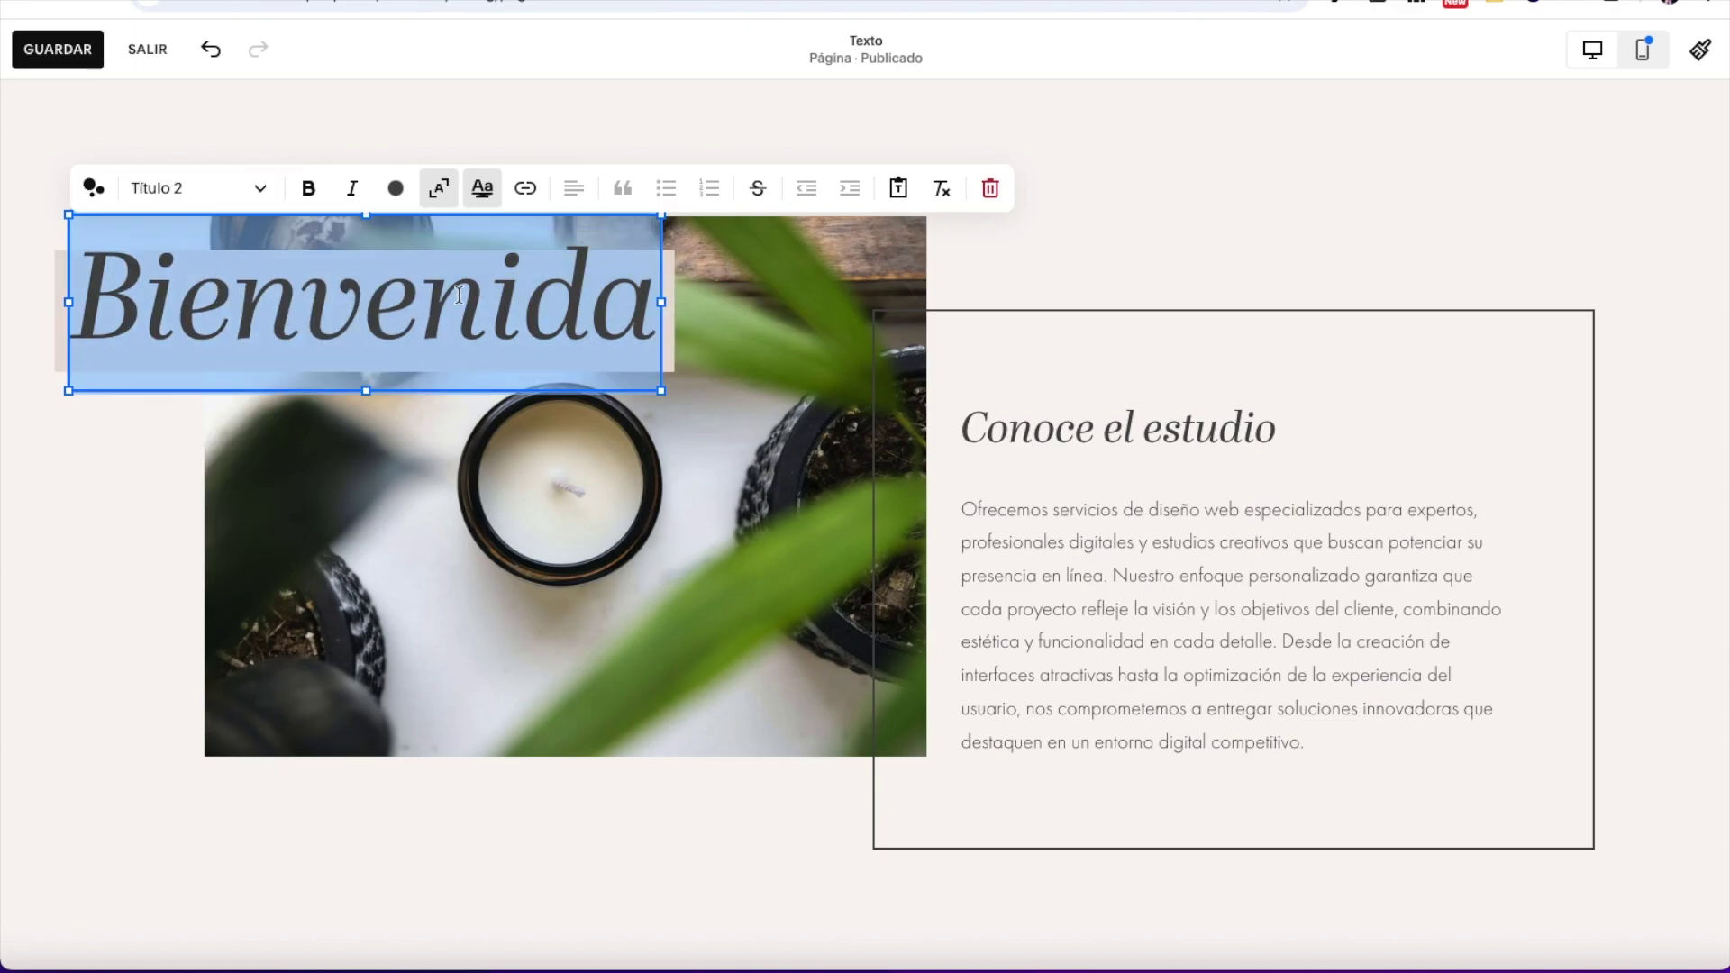
click(450, 193)
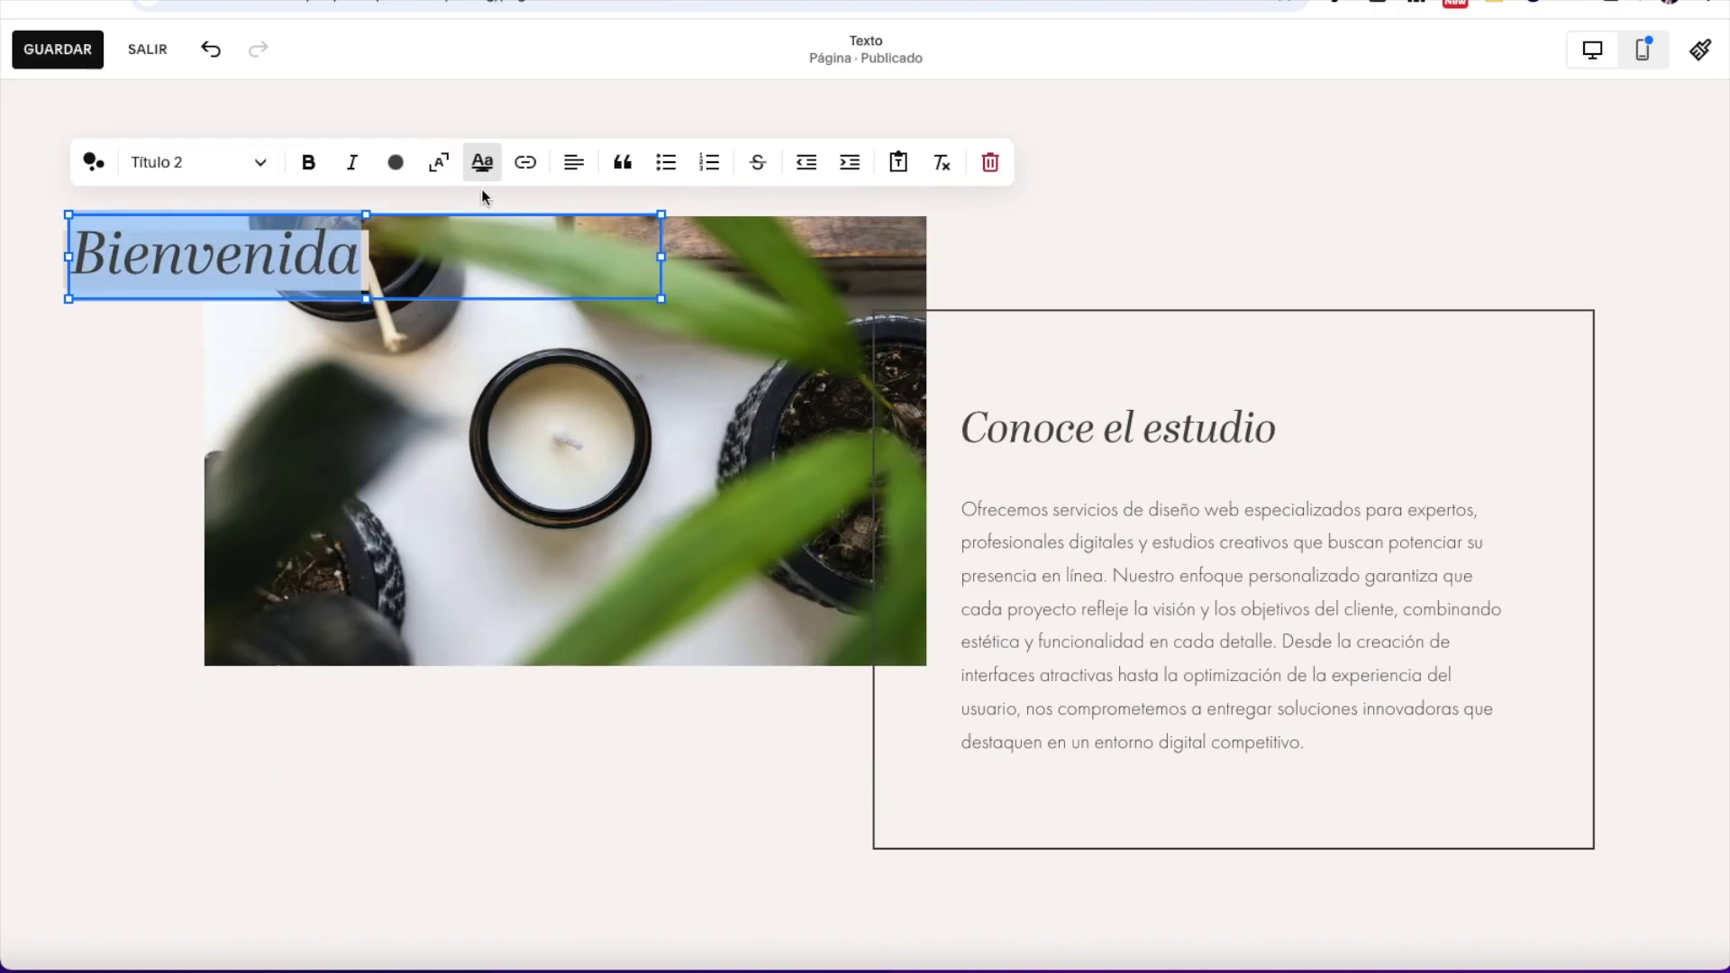
click(441, 166)
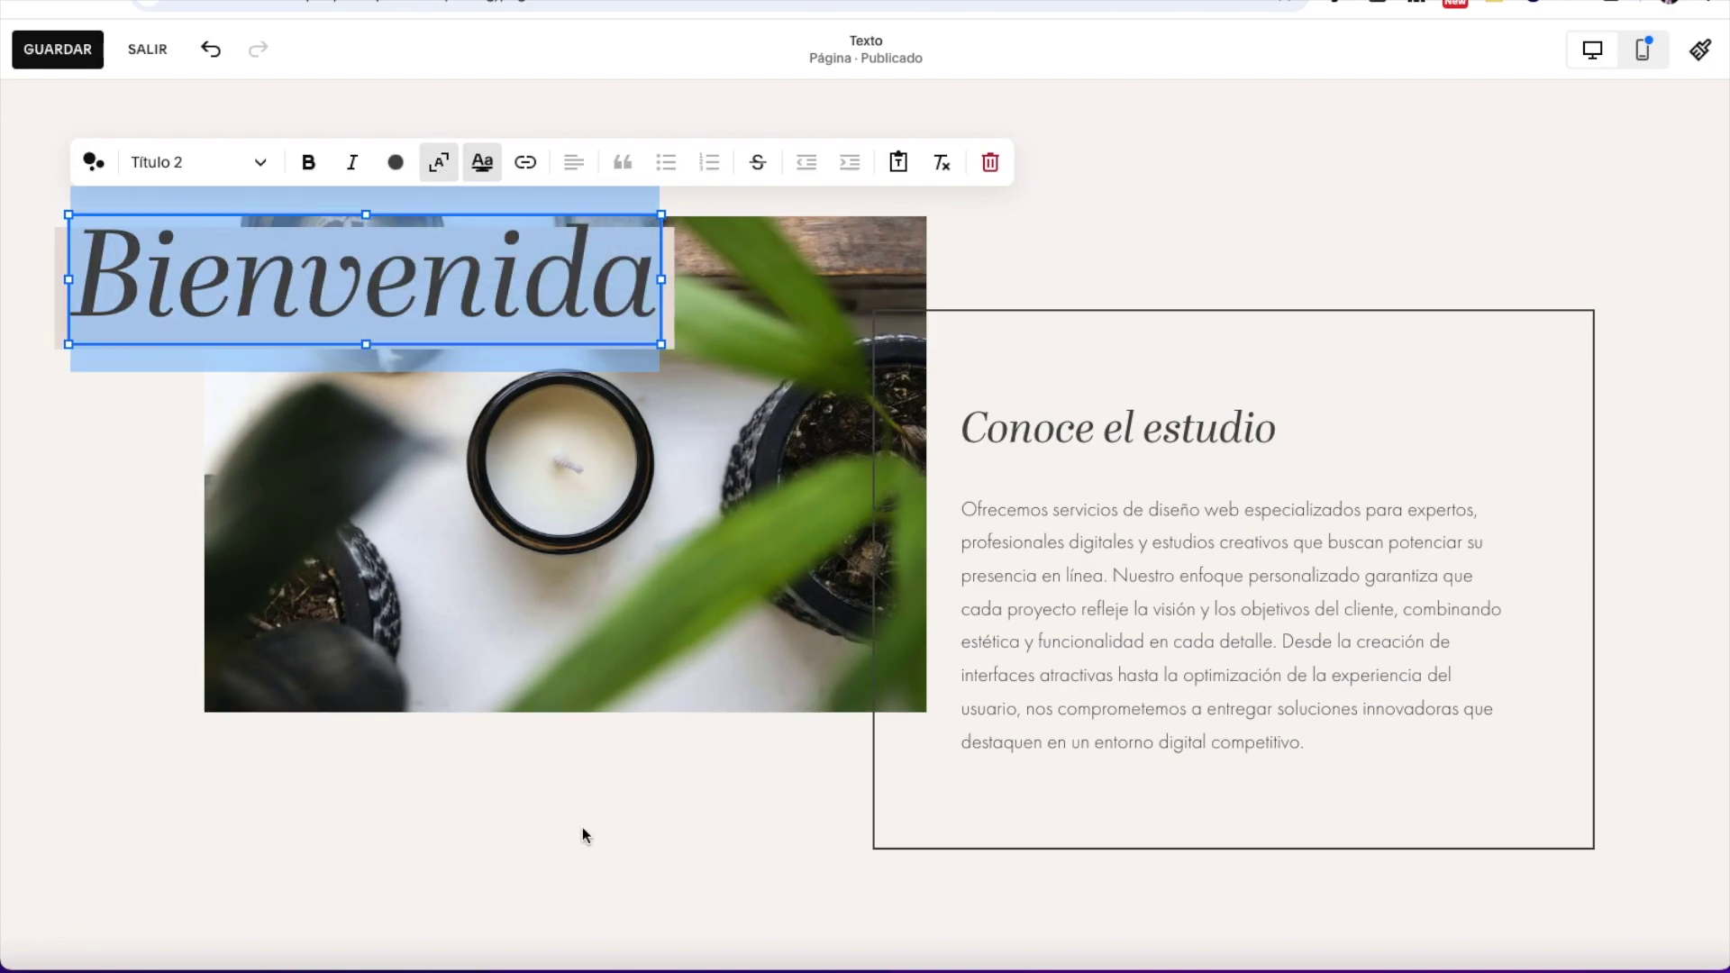
Step: Look over the highlight effects available for the "Bienvenida" heading without changing the current one
click(483, 193)
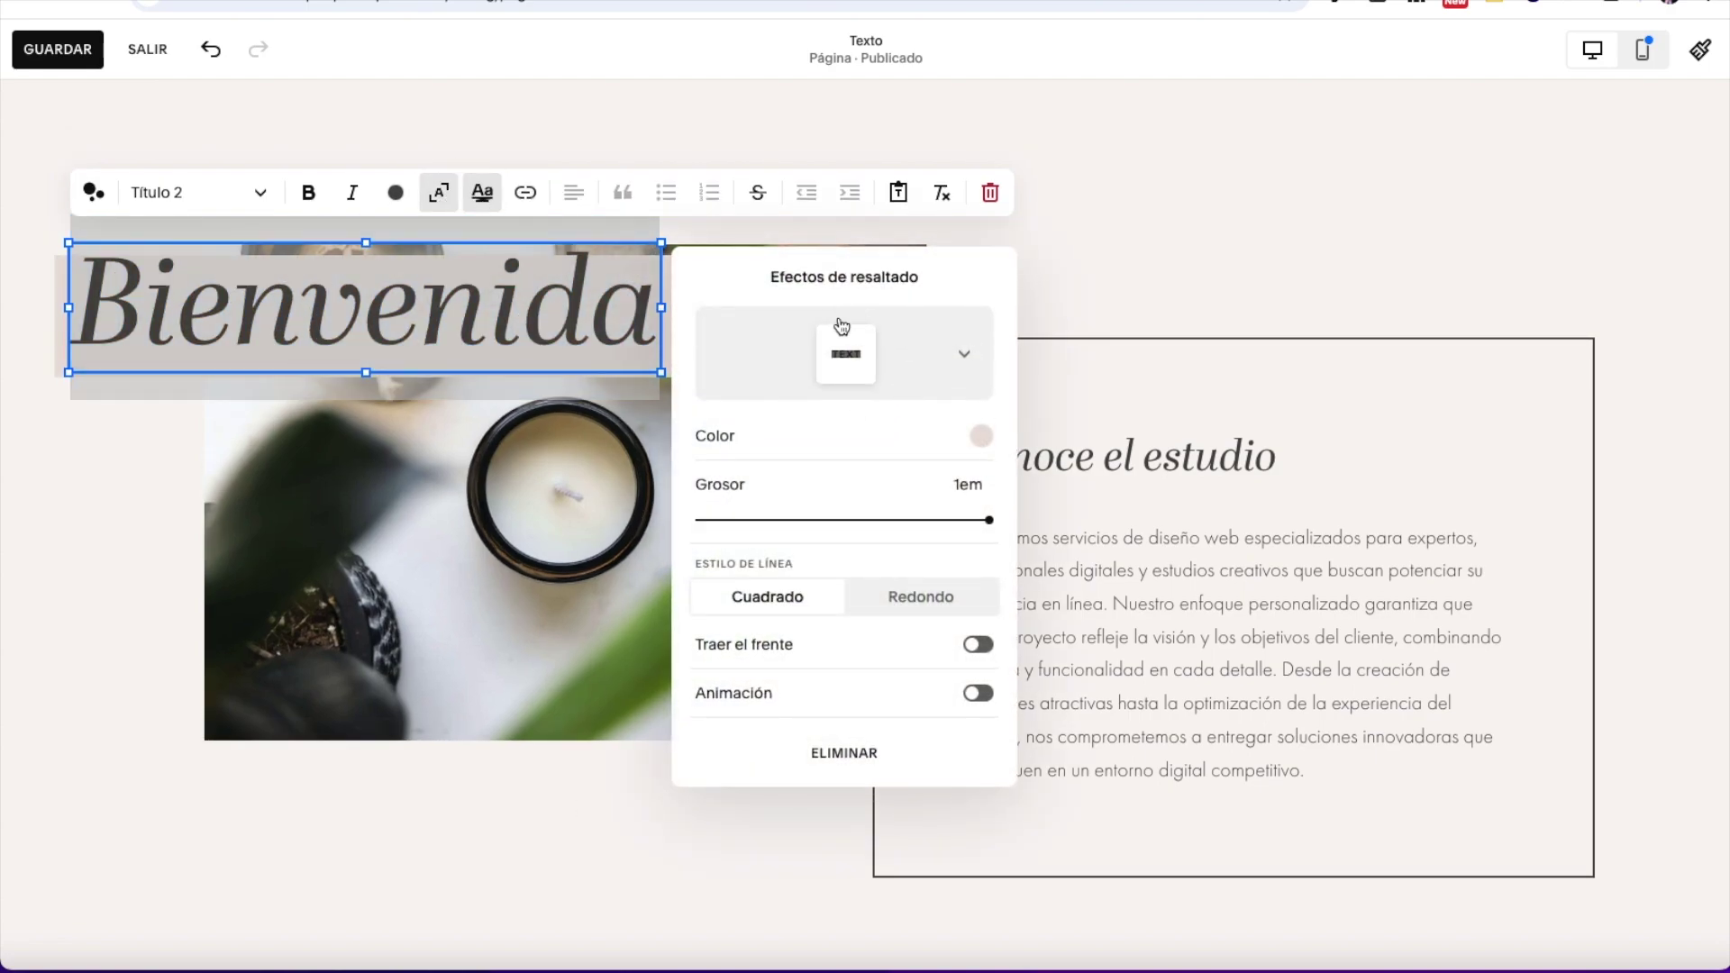
click(963, 353)
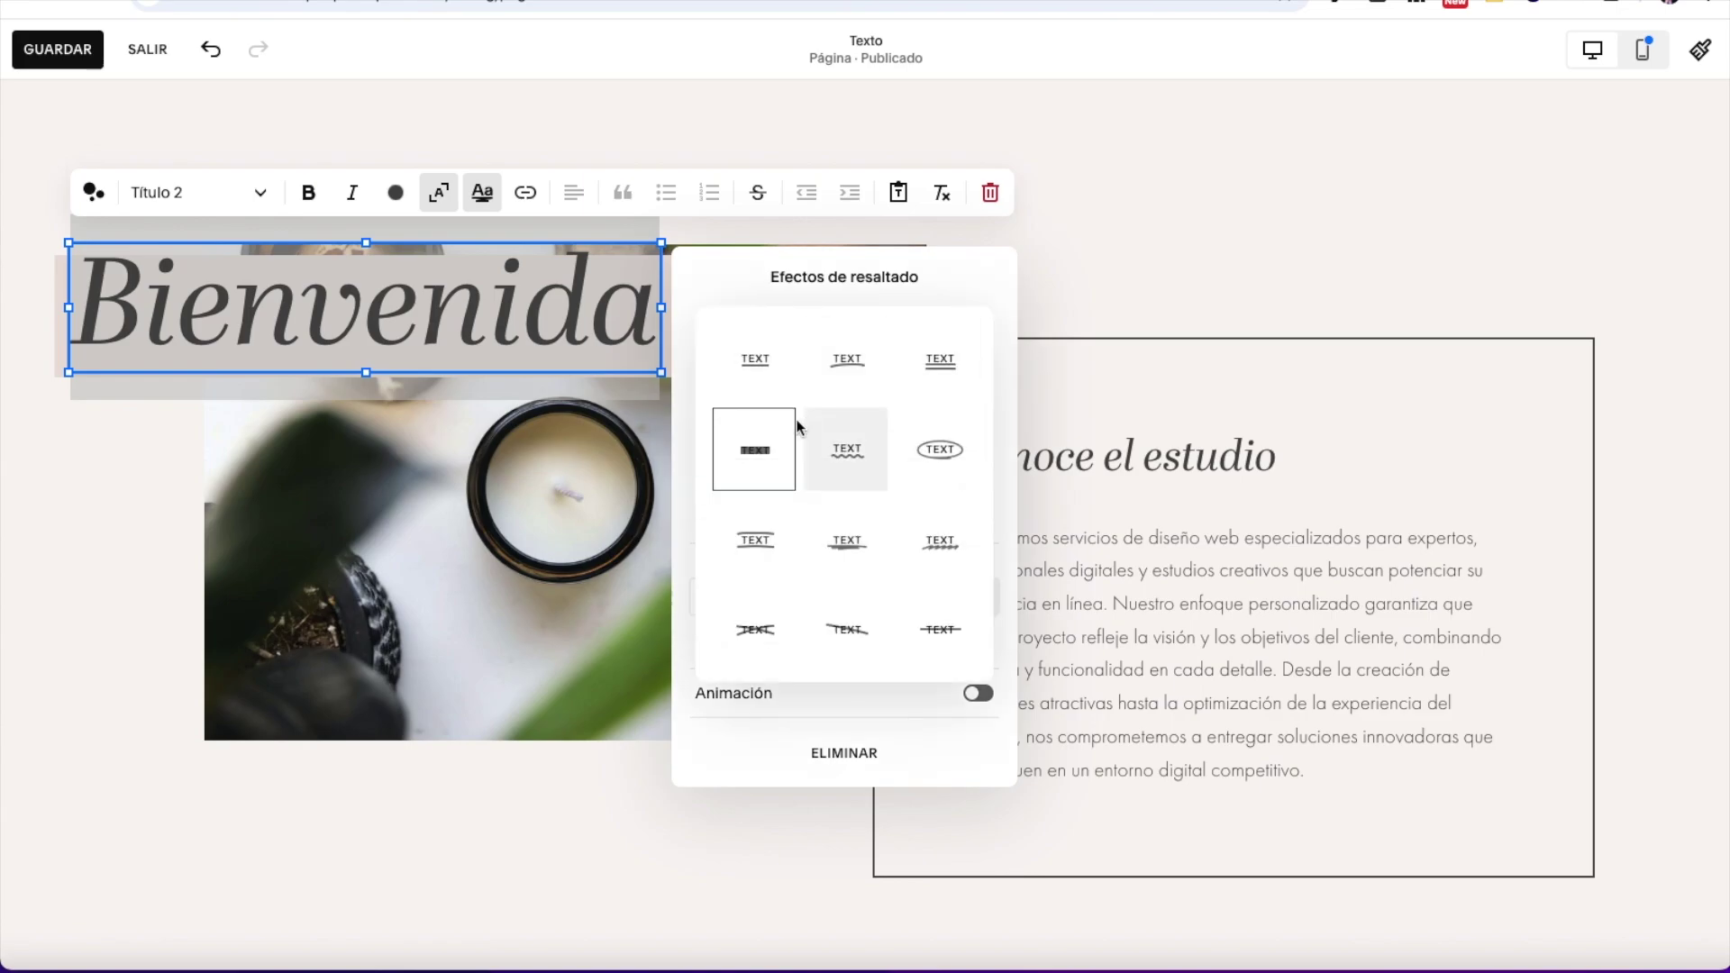
click(548, 555)
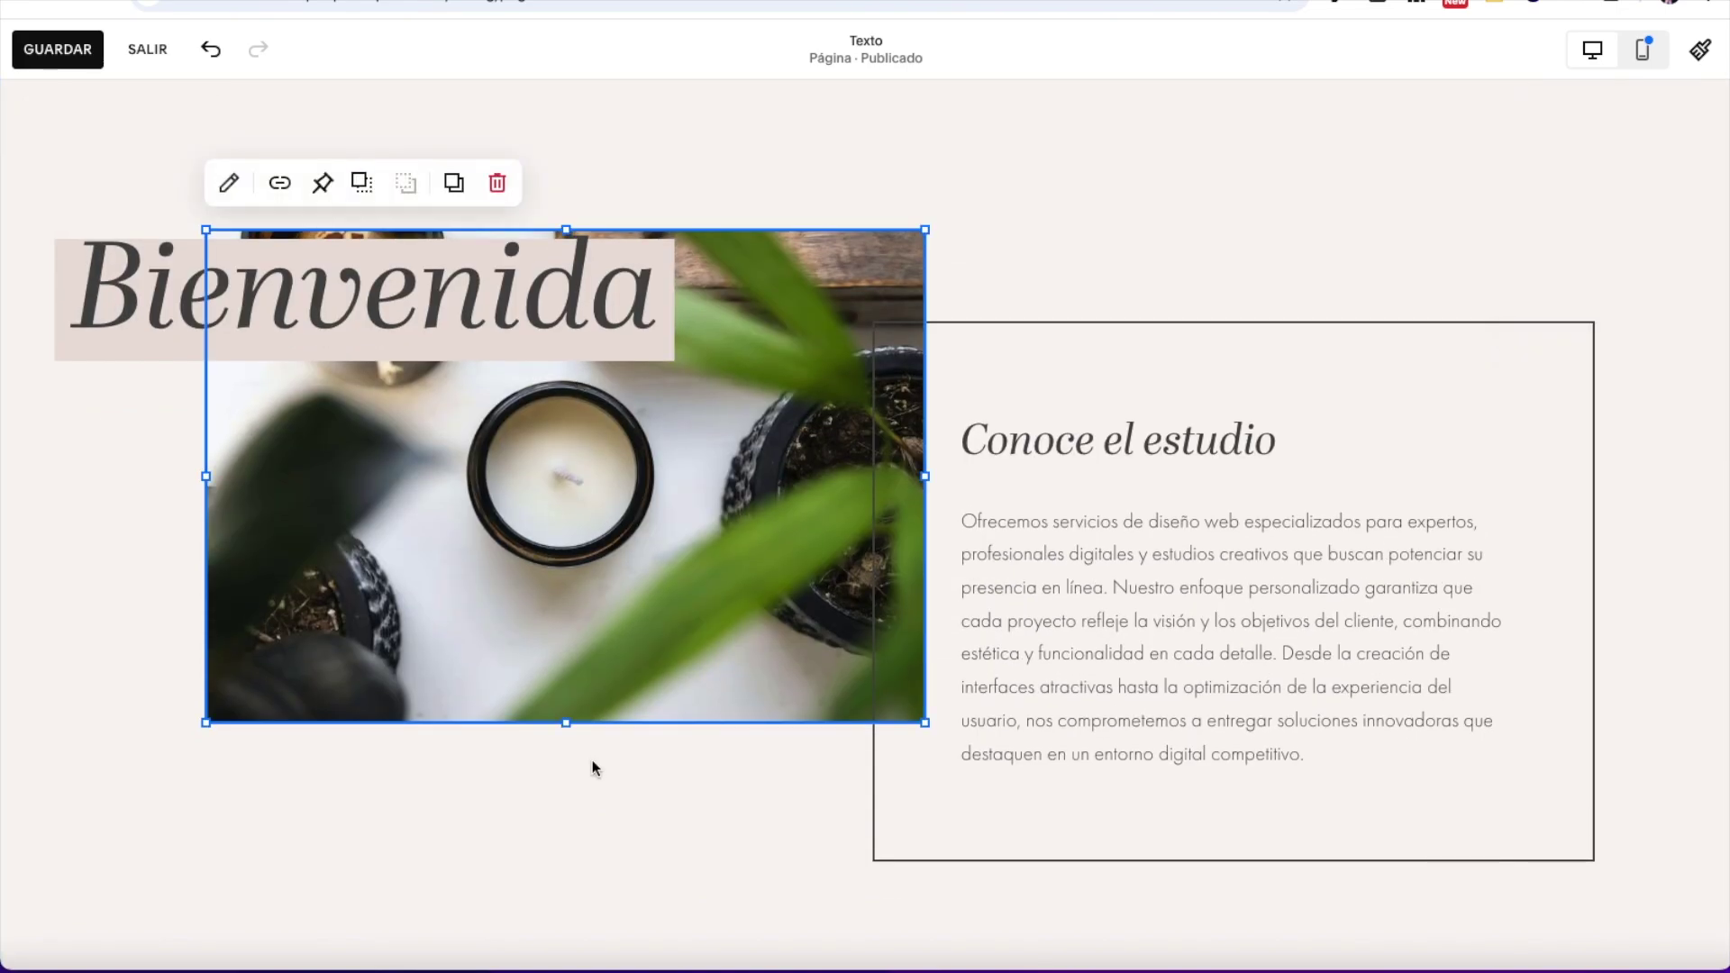
Step: Extend the candle image downward and keep its design set to Rellenar after trying Ajustar
drag(569, 719, 572, 768)
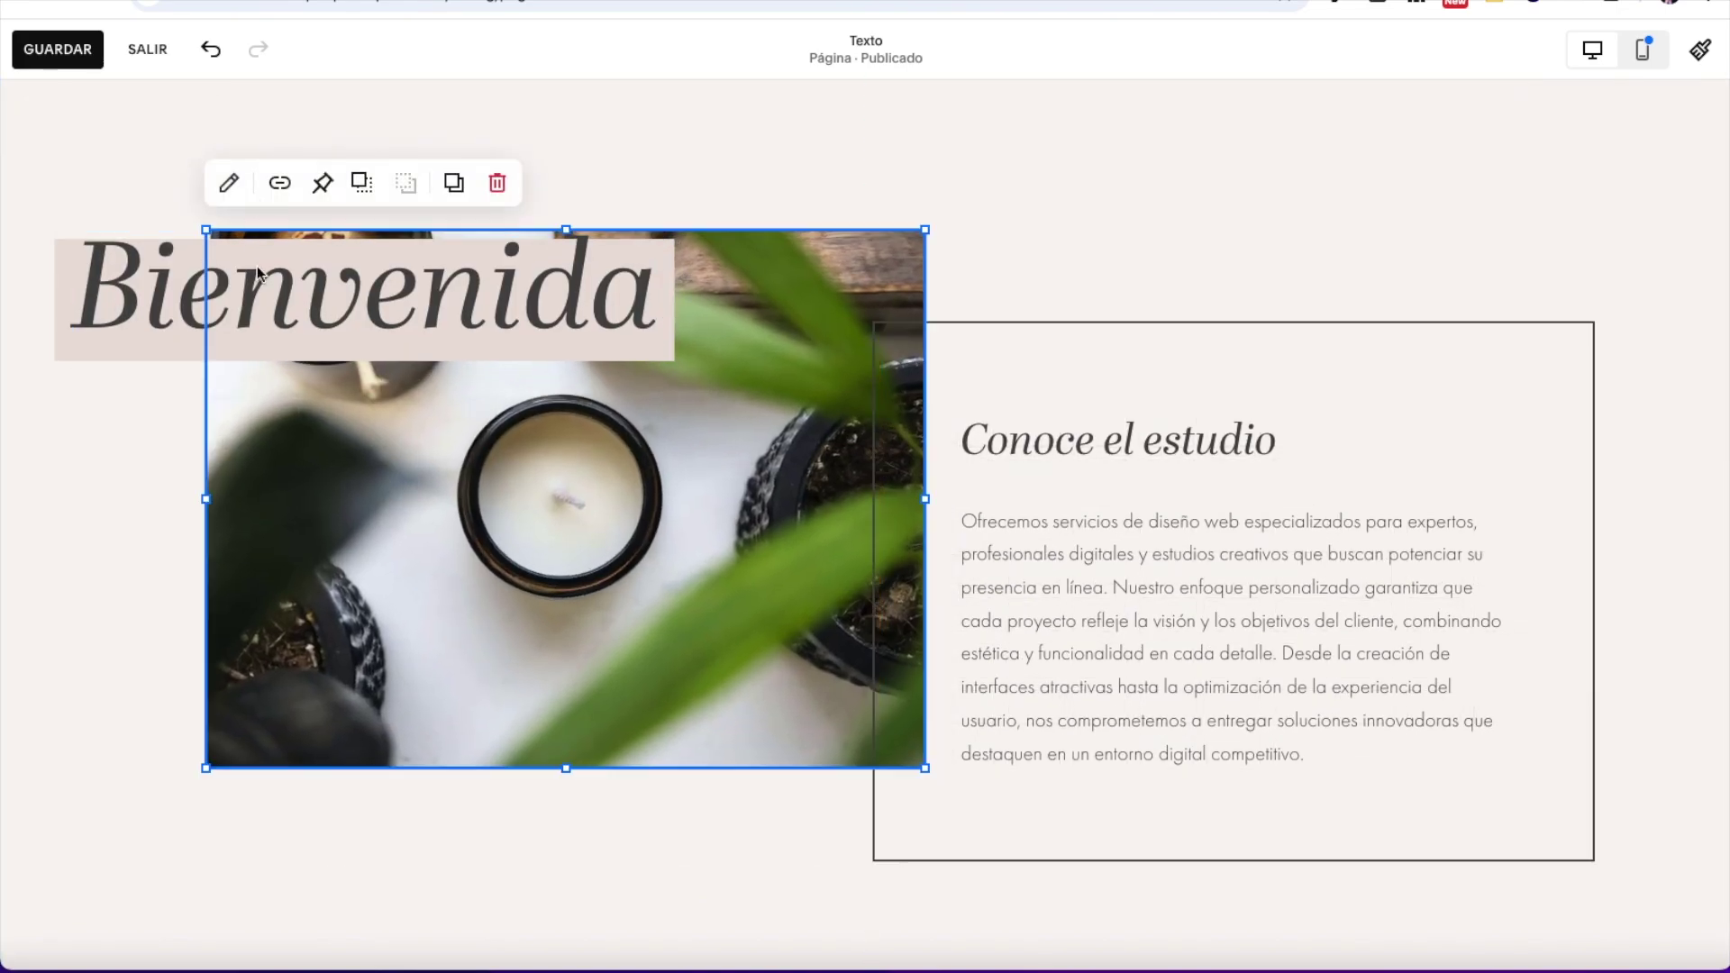
click(229, 183)
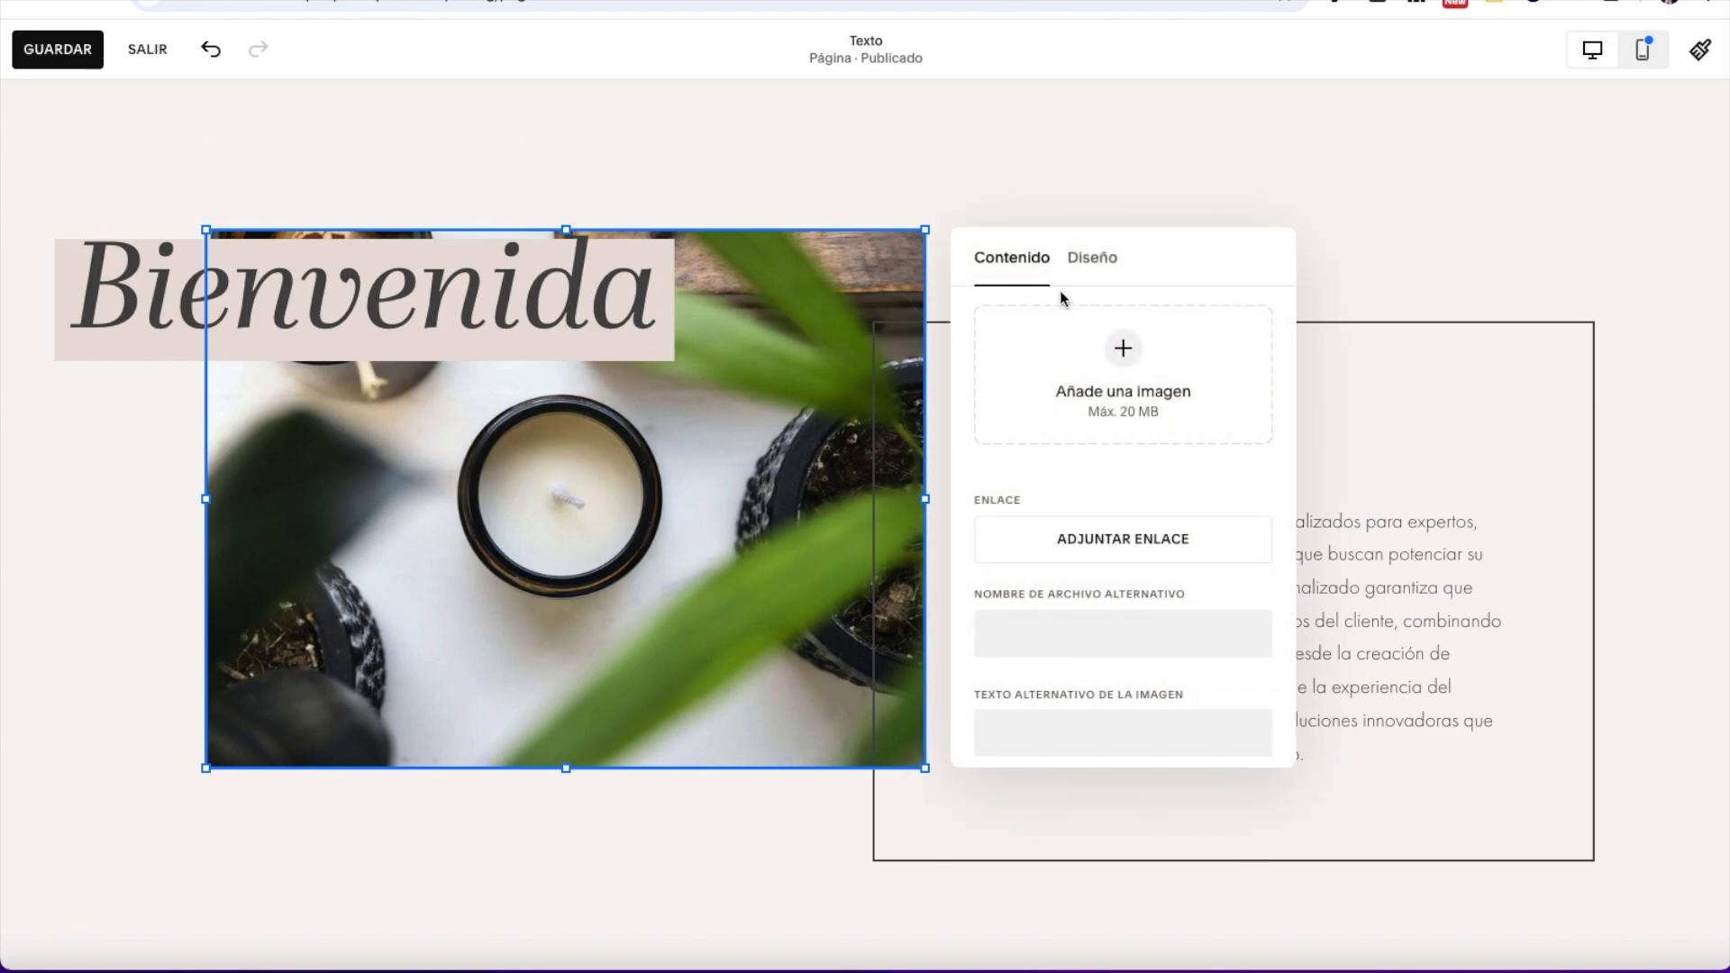
click(1107, 261)
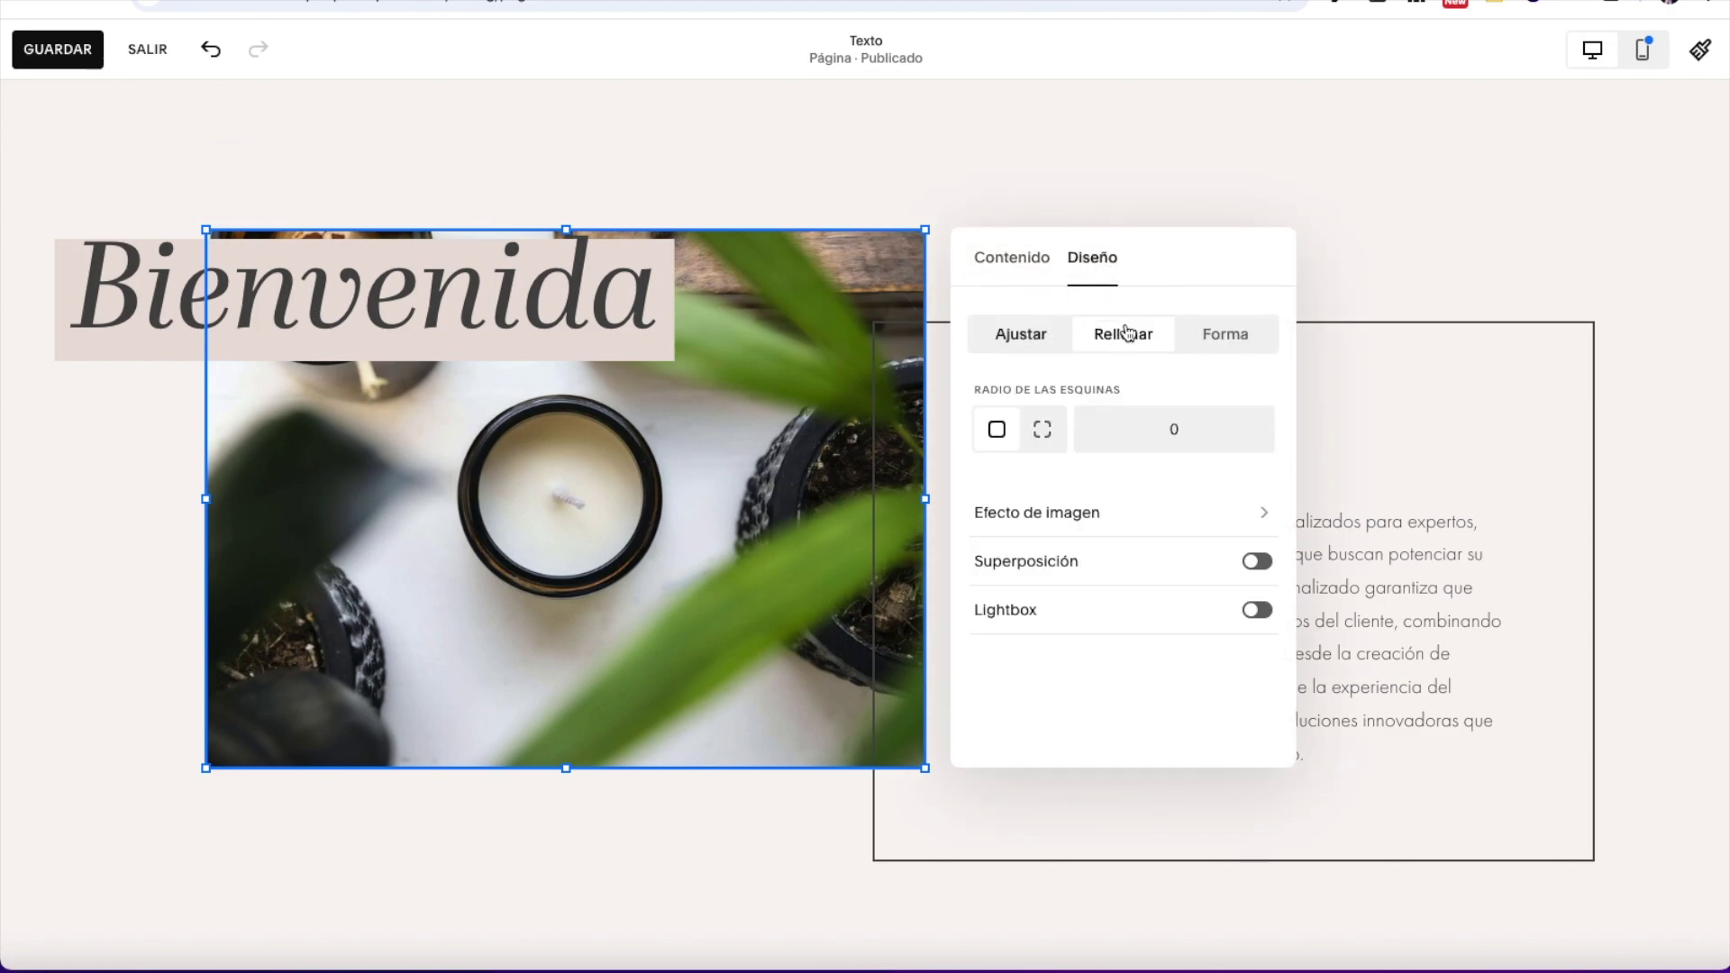
click(1054, 339)
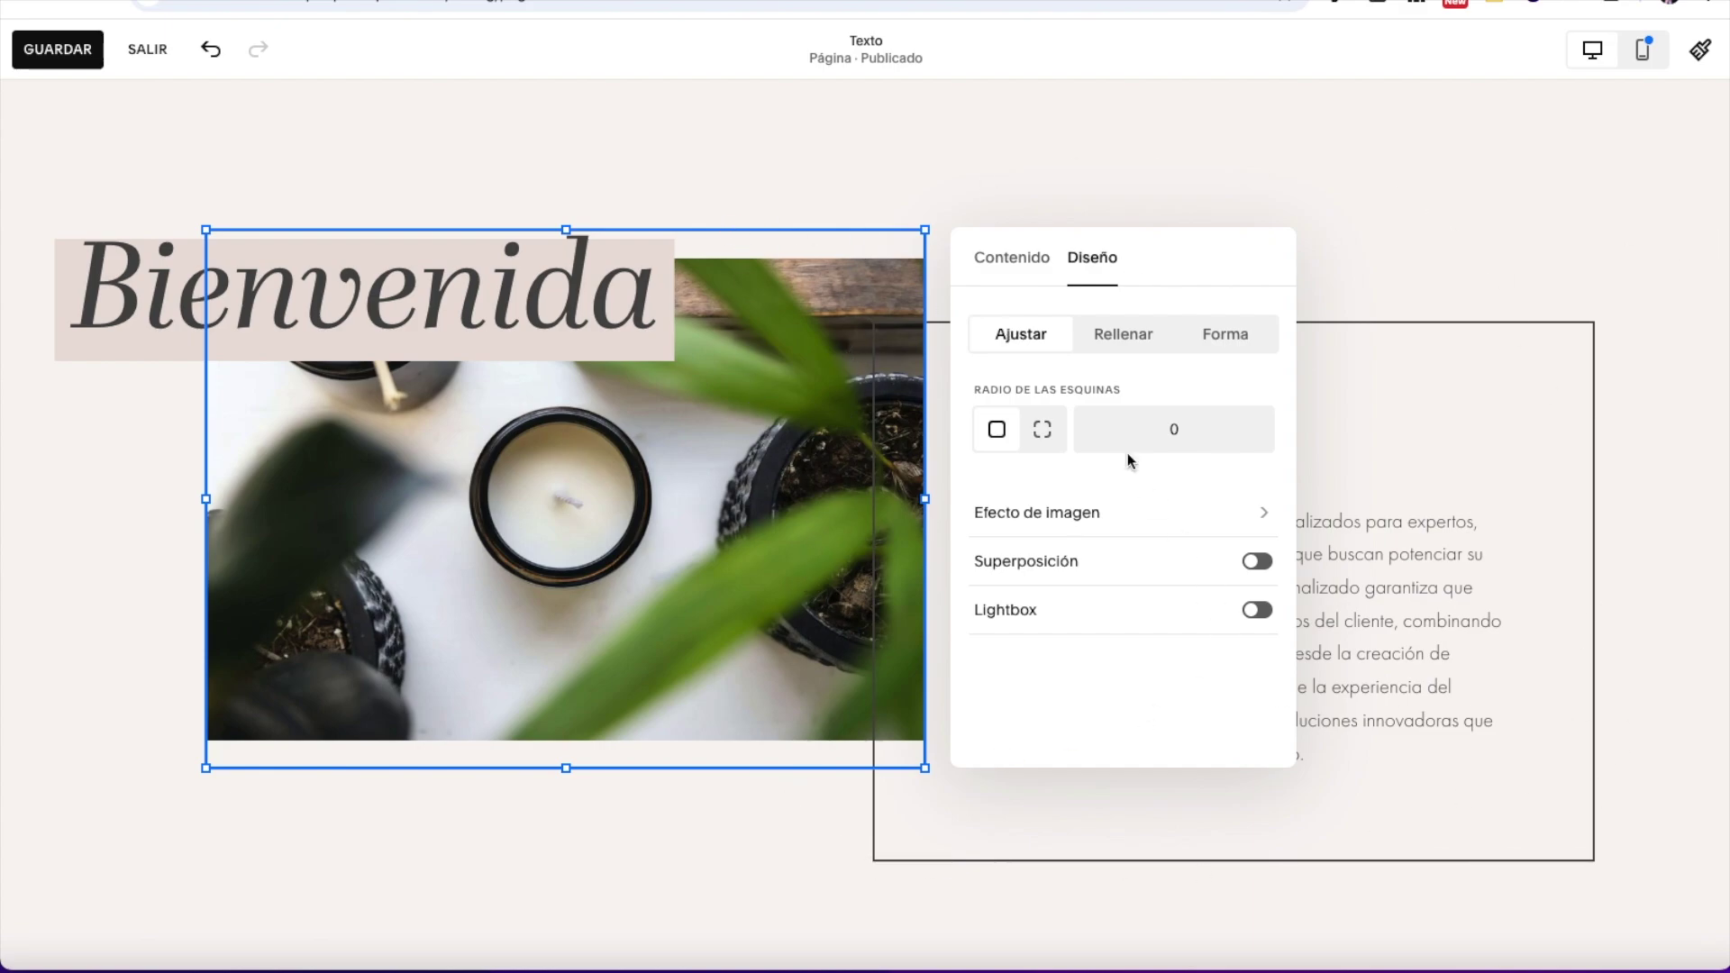
click(1118, 350)
click(957, 838)
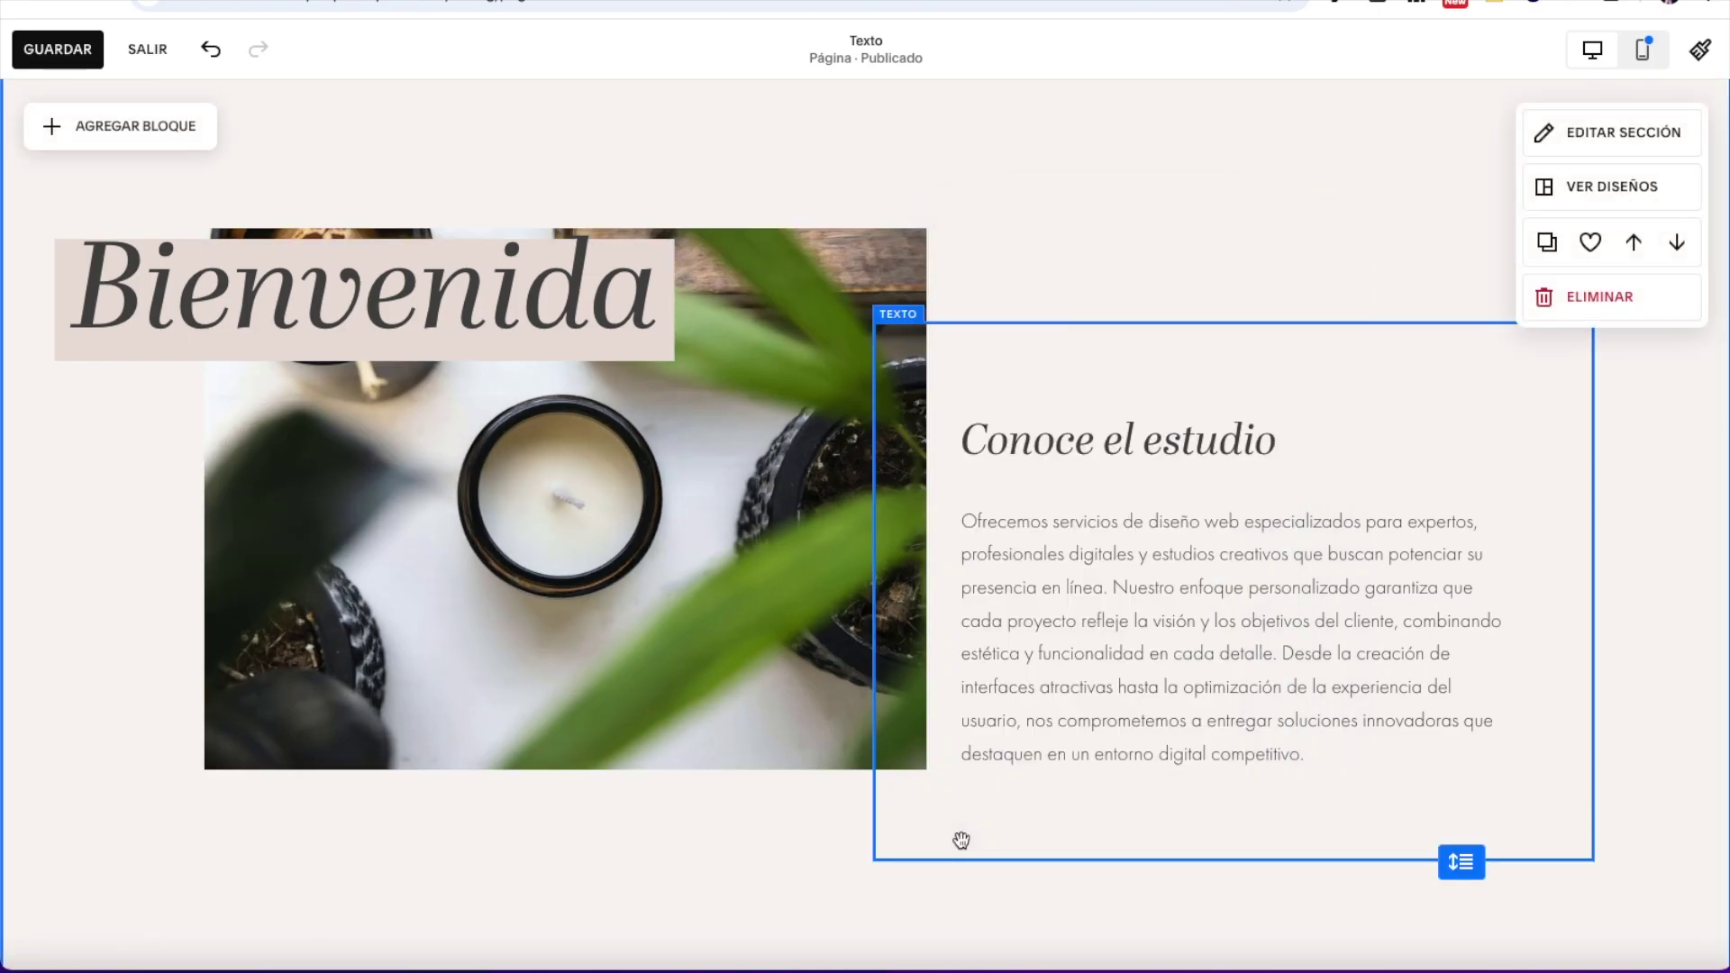
Step: Review the "Conoce el estudio" text block's background style settings, including background colour transparency, stroke, thickness and padding
click(1002, 372)
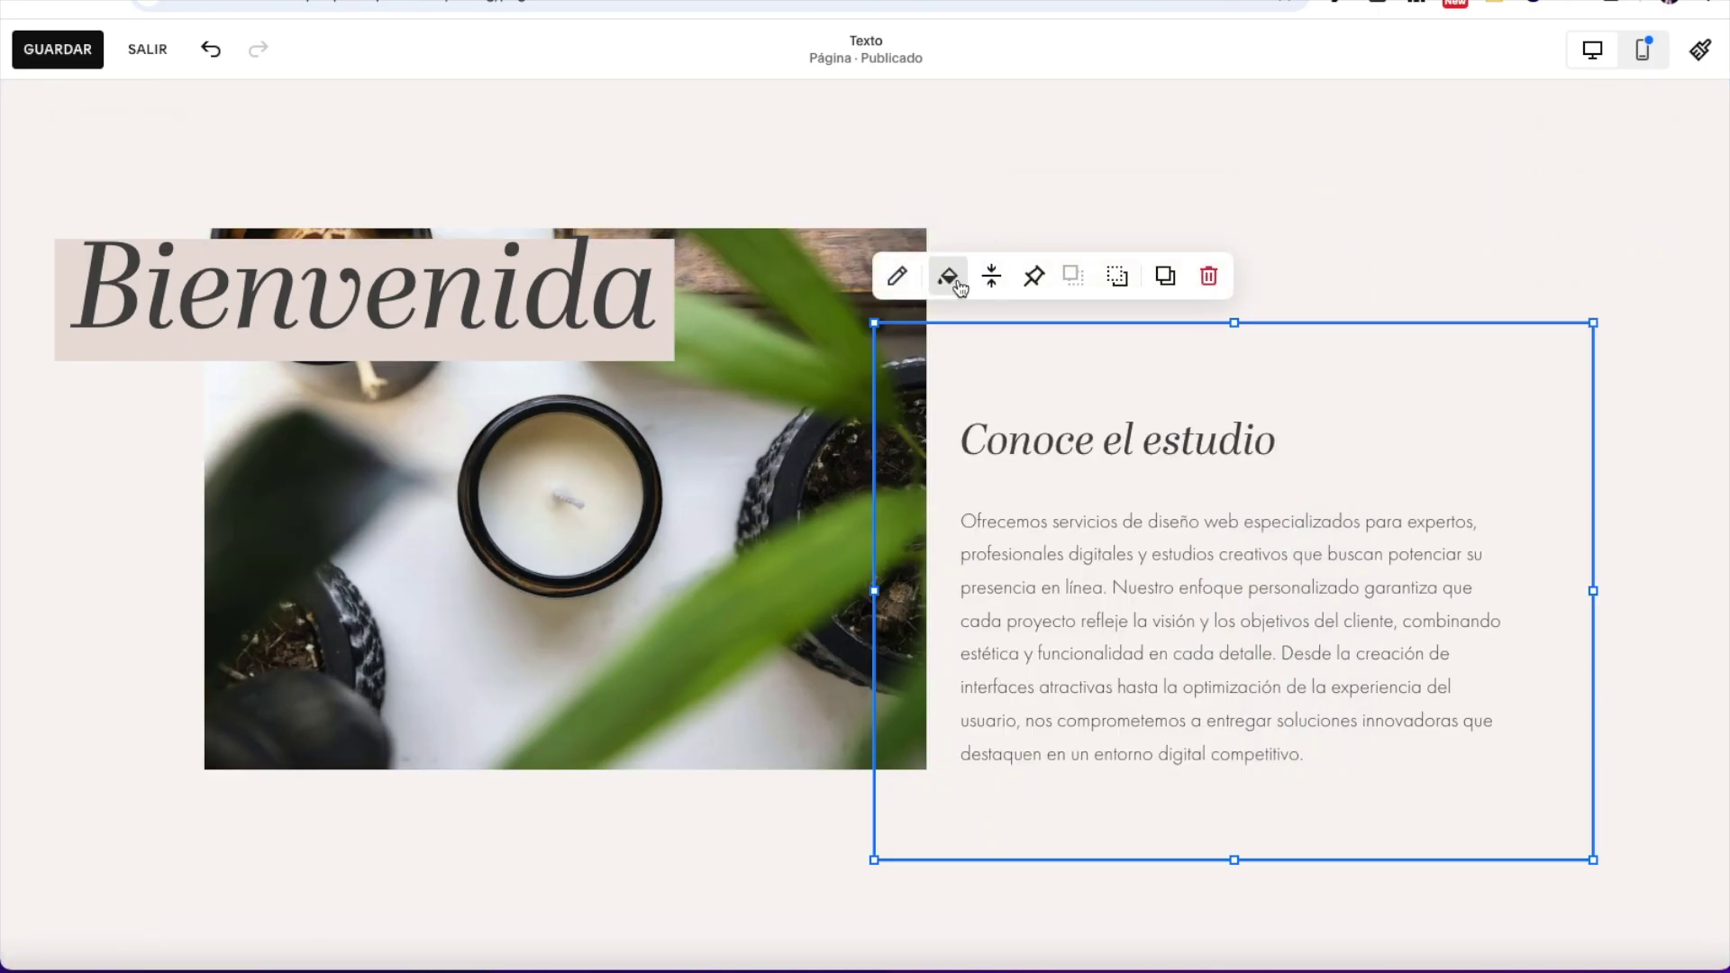
click(949, 277)
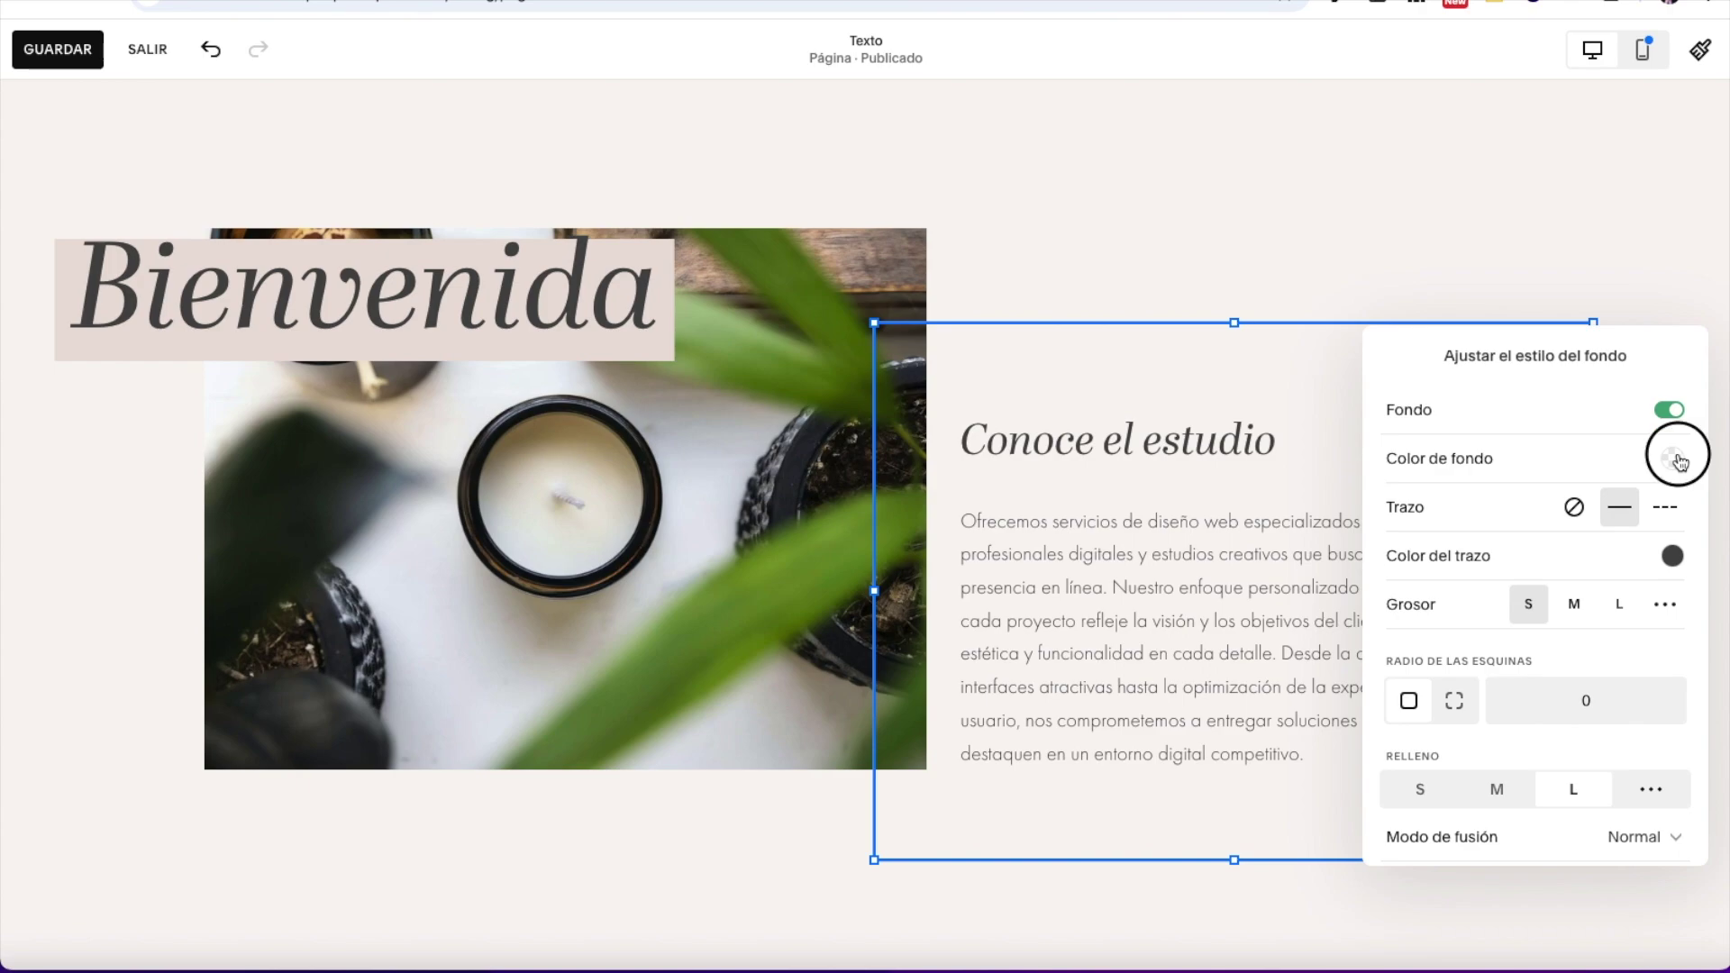
click(1672, 459)
mouse_move(1417, 464)
mouse_down()
mouse_move(1402, 461)
mouse_move(1699, 454)
mouse_move(1402, 453)
mouse_move(1417, 457)
mouse_move(1402, 468)
mouse_up()
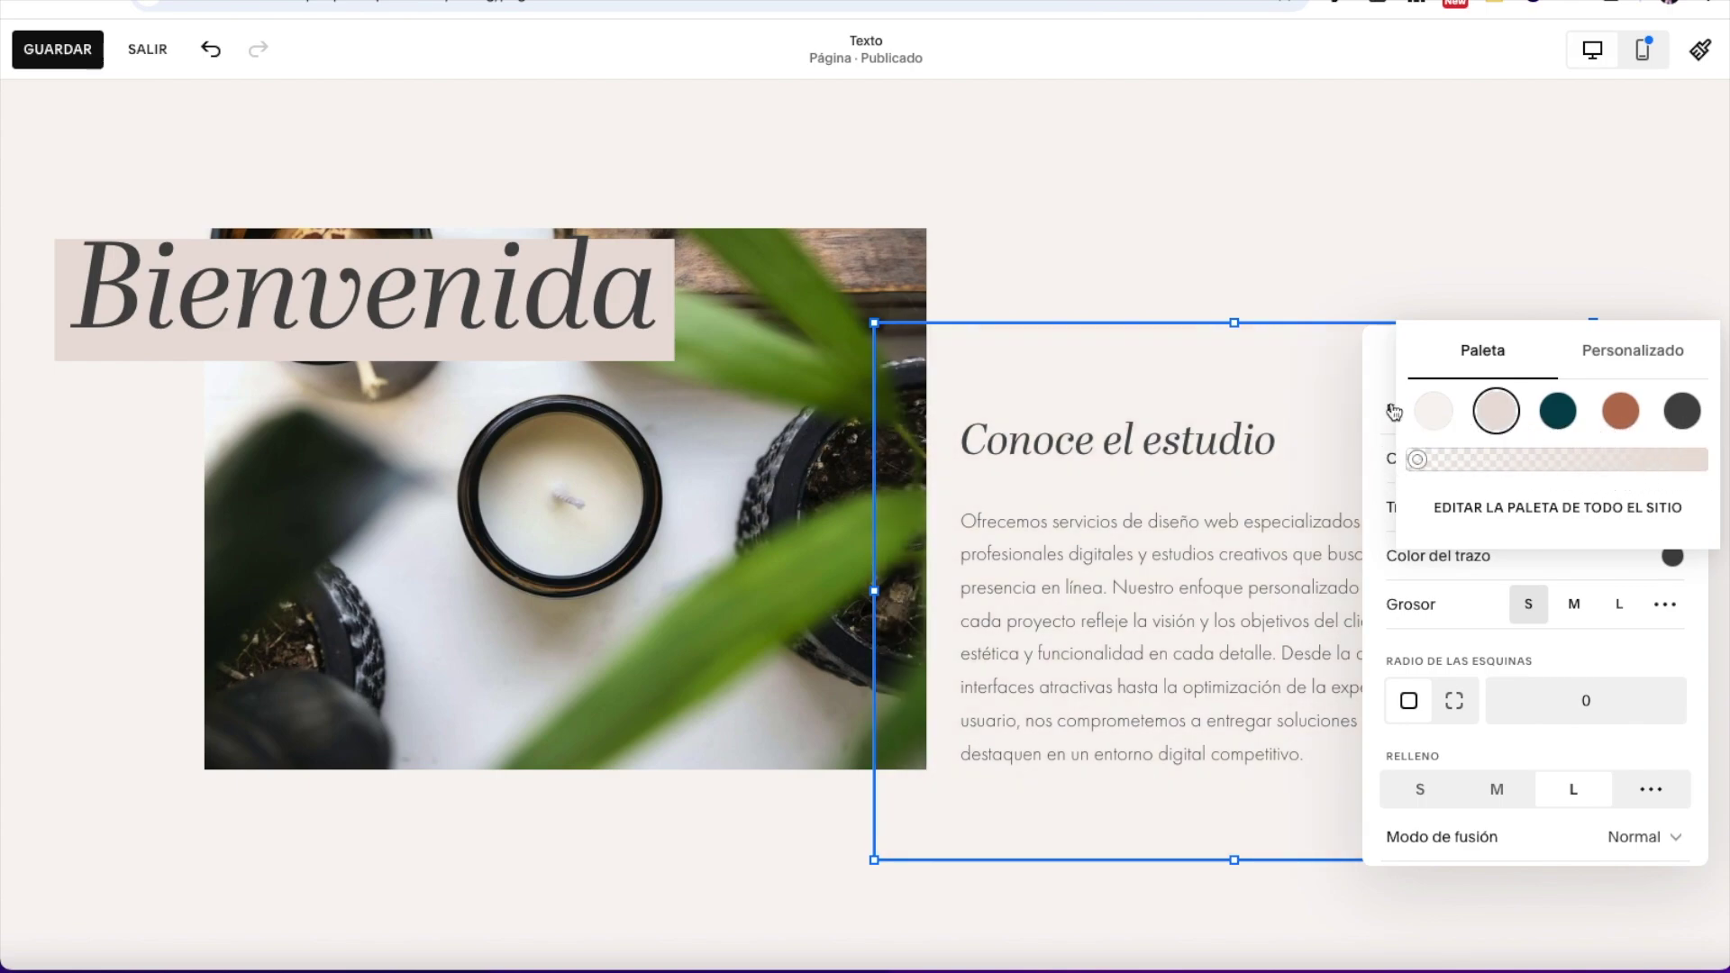
click(1366, 378)
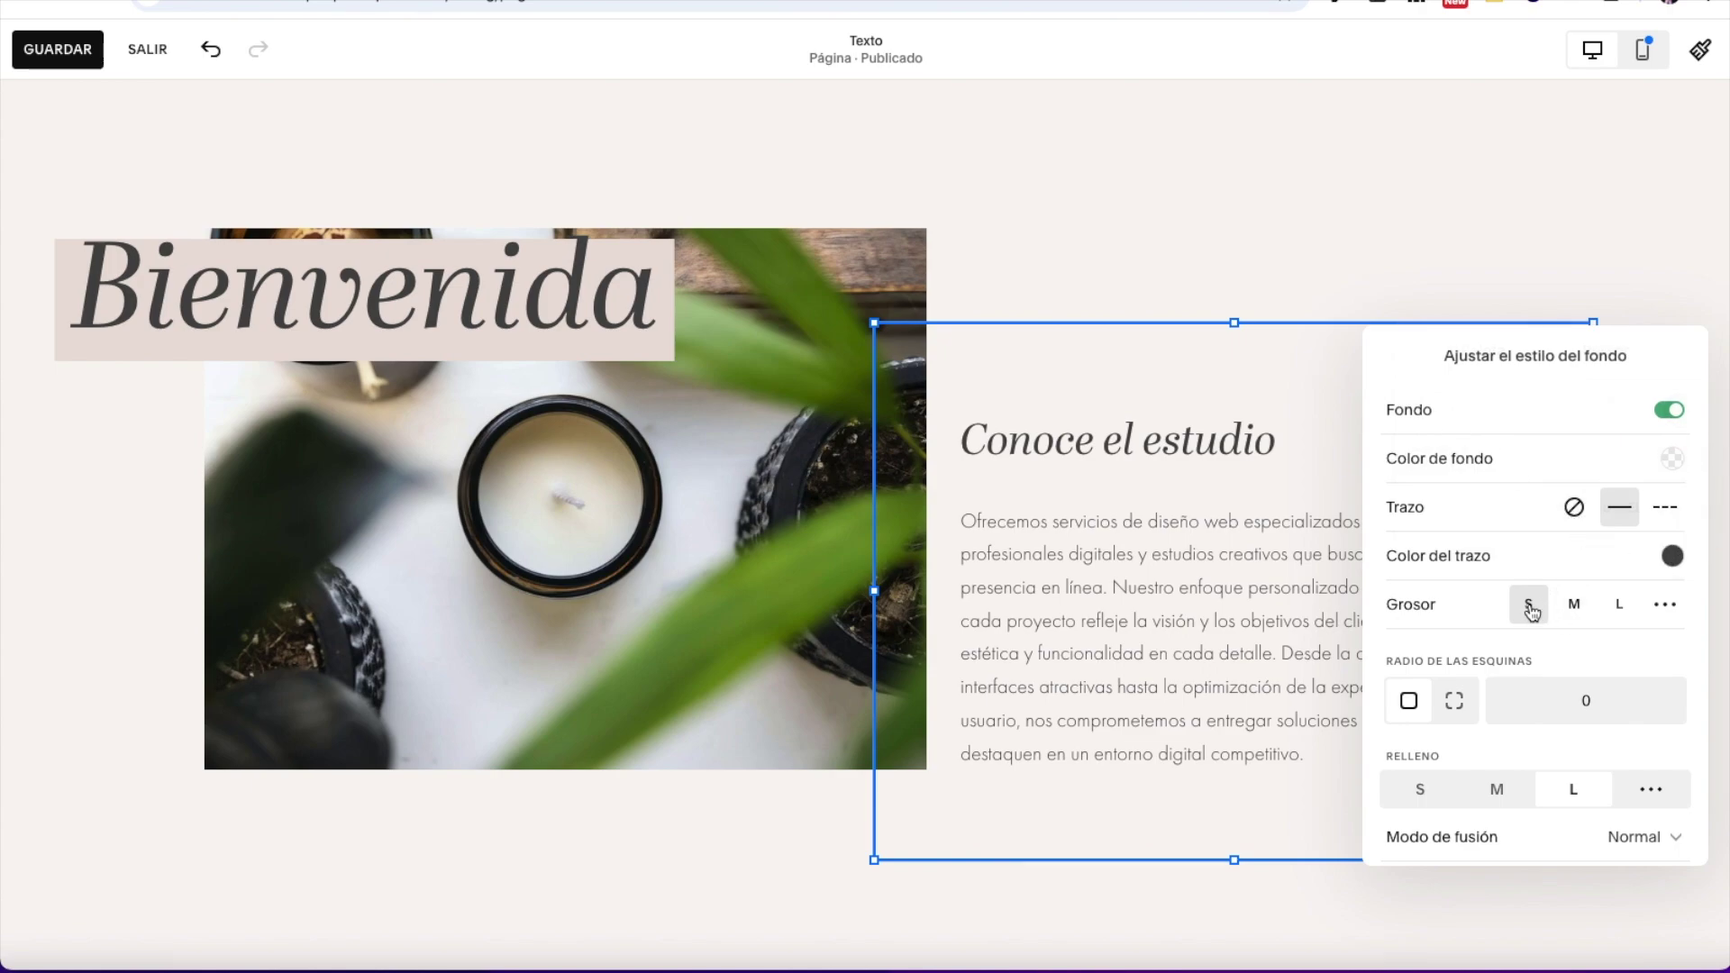
scroll(1583, 741, down, 1)
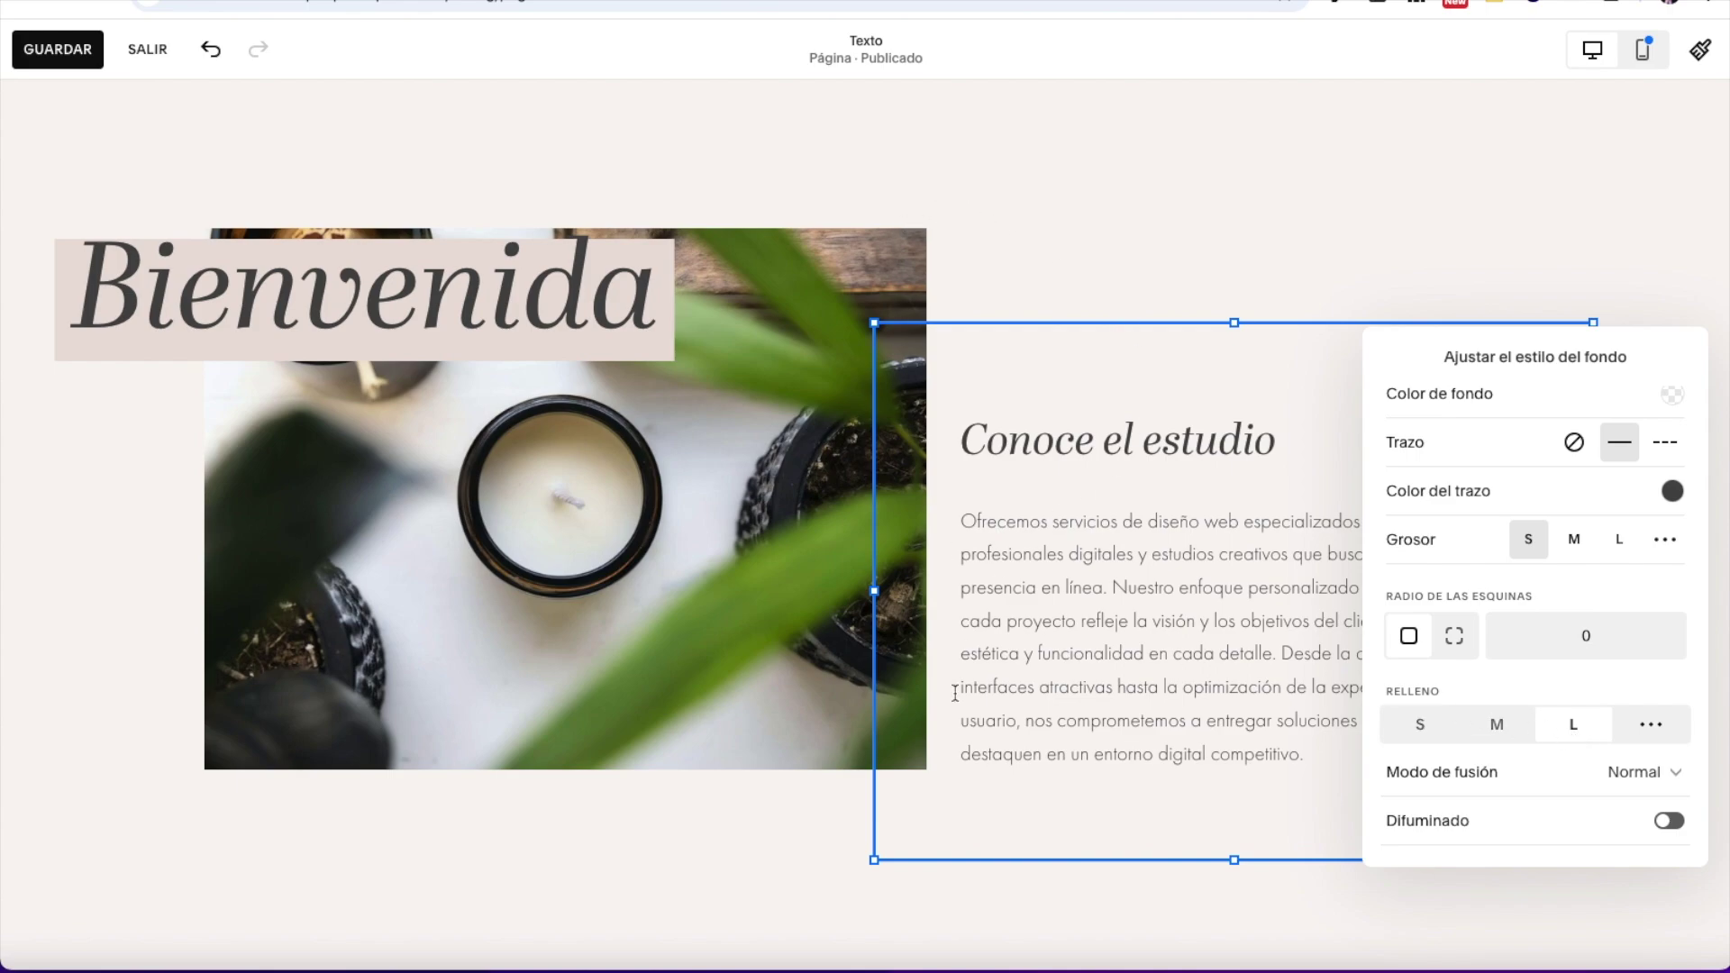
Step: Try shifting the "Conoce el estudio" text block farther over the candle image, and return it to its original position
click(1074, 236)
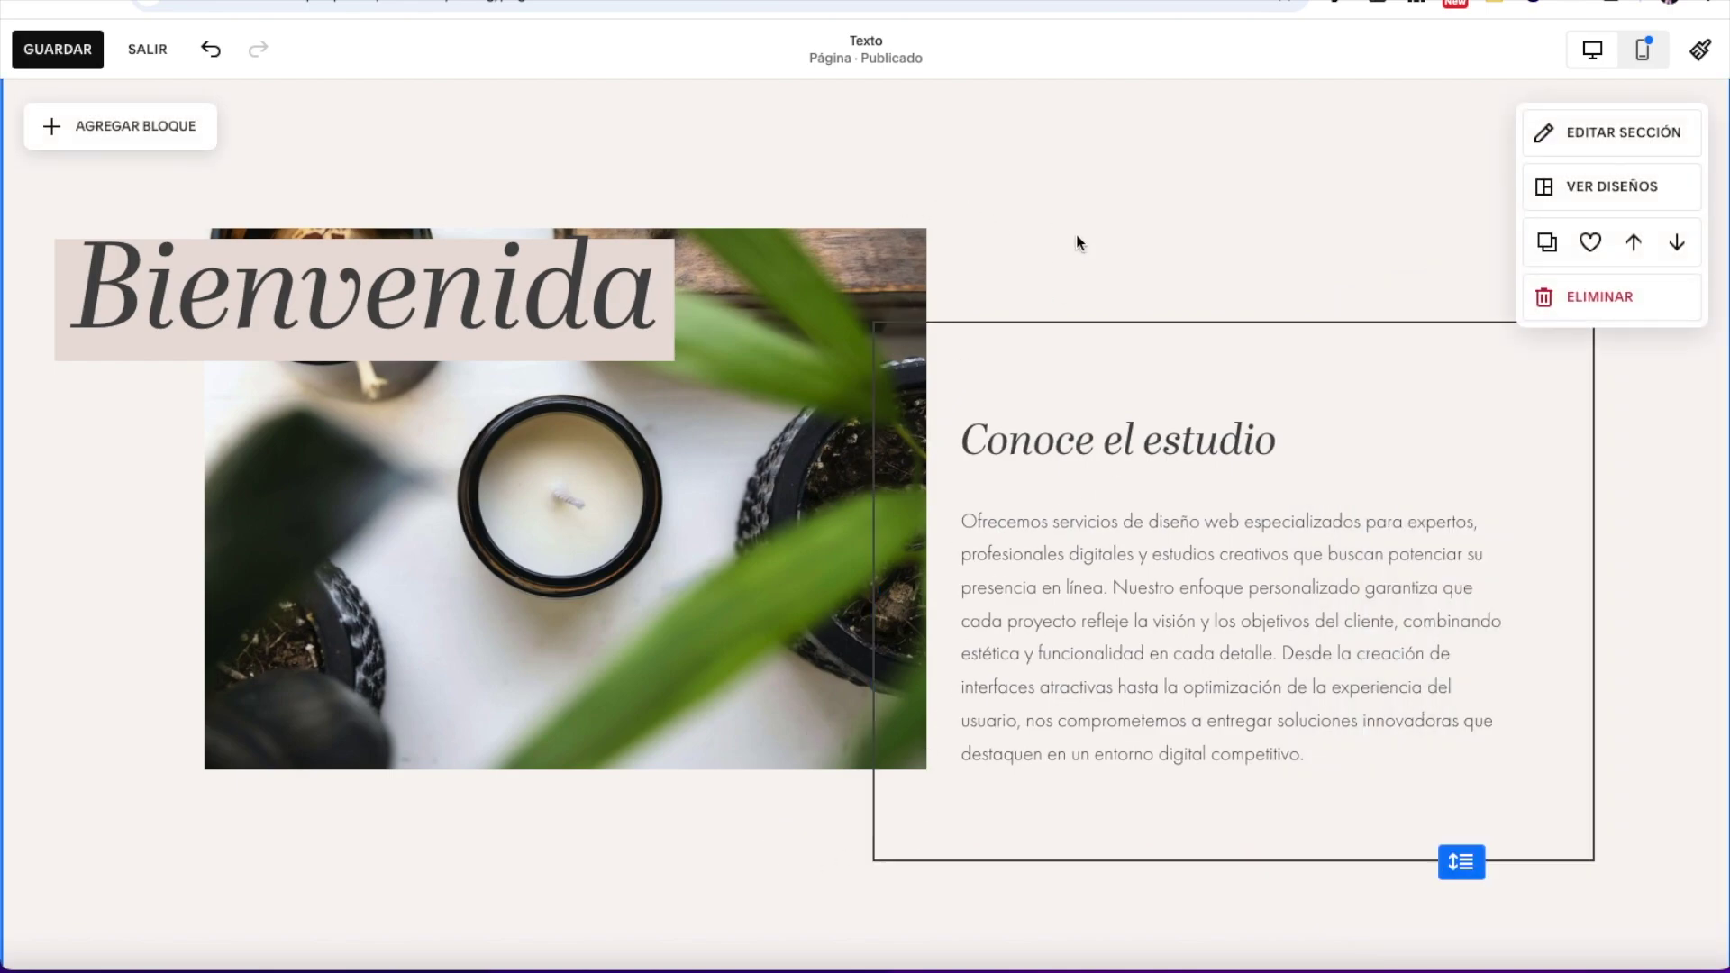
click(1008, 386)
drag(1008, 386, 991, 423)
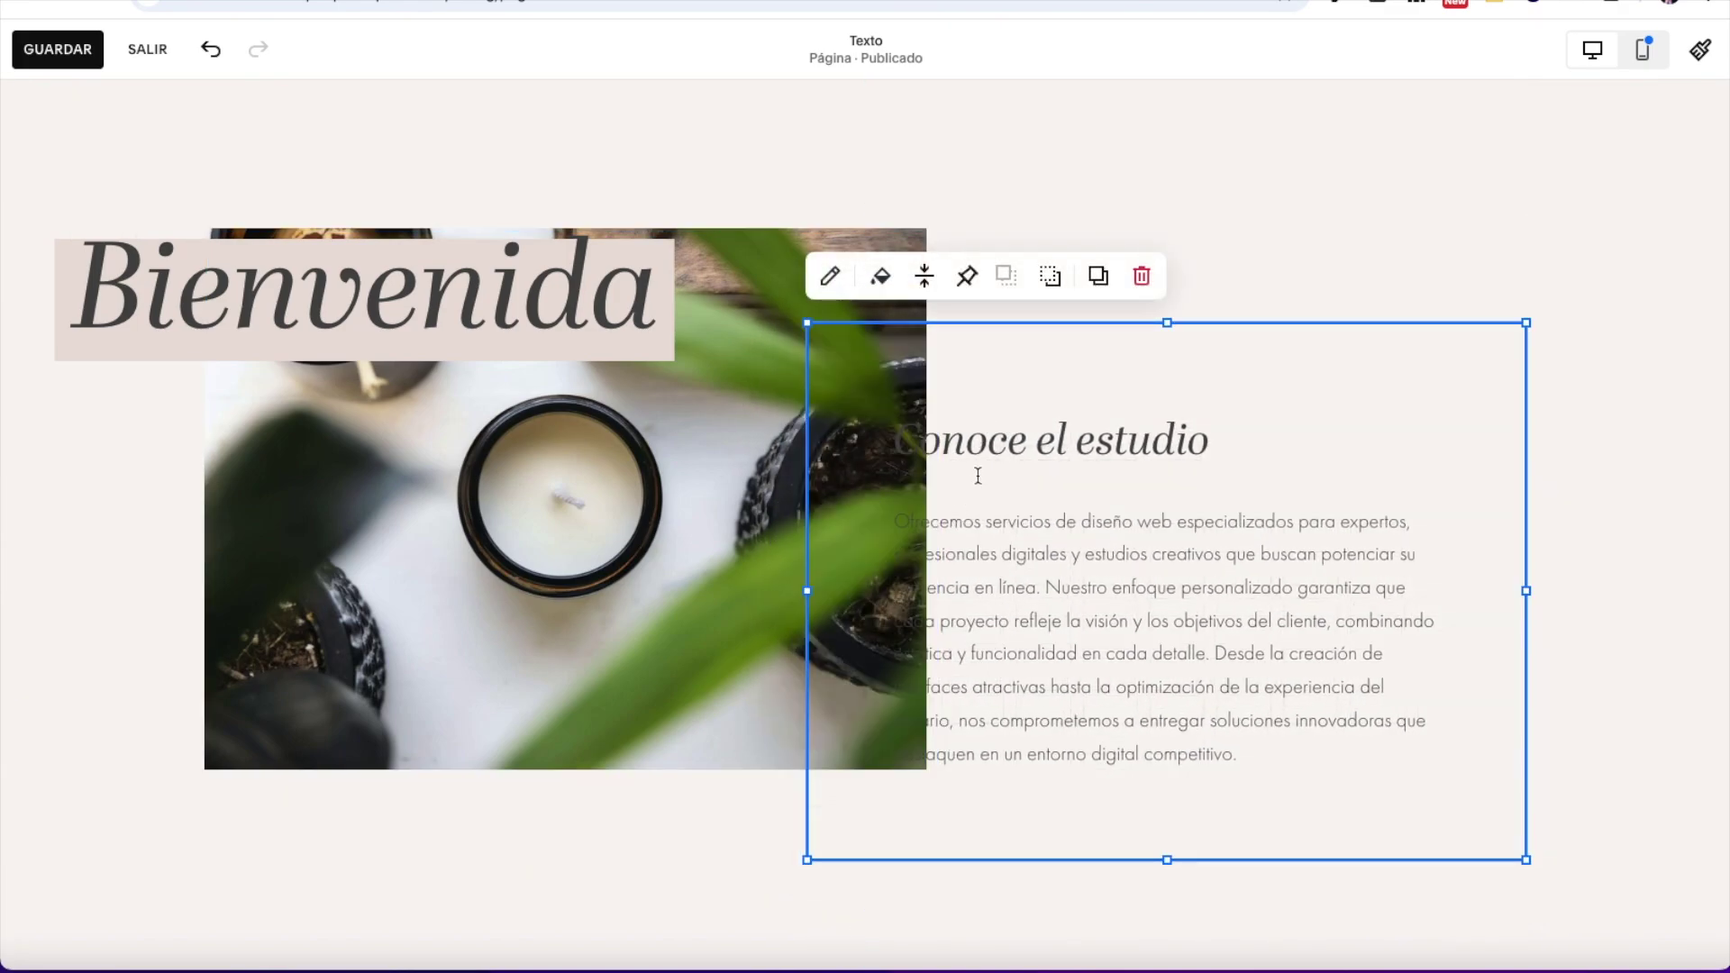
drag(1024, 382, 1091, 407)
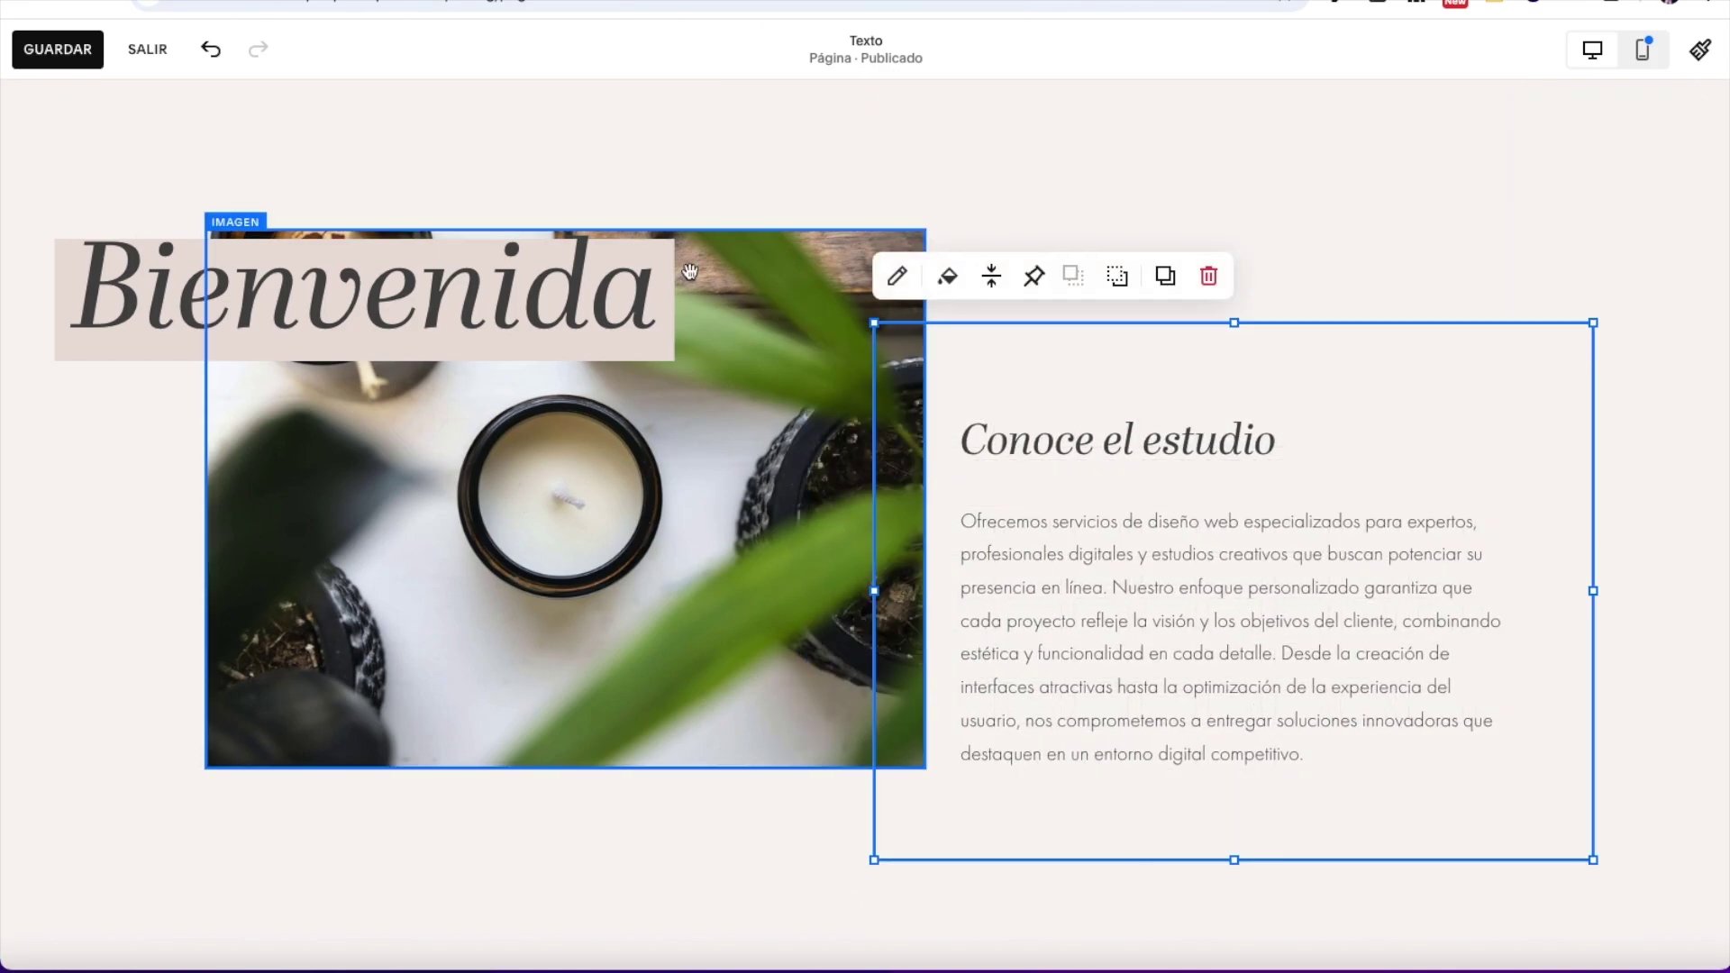
Step: Review the vertical alignment and layering options for the "Conoce el estudio" text block and the candle image
scroll(689, 272, up, 1)
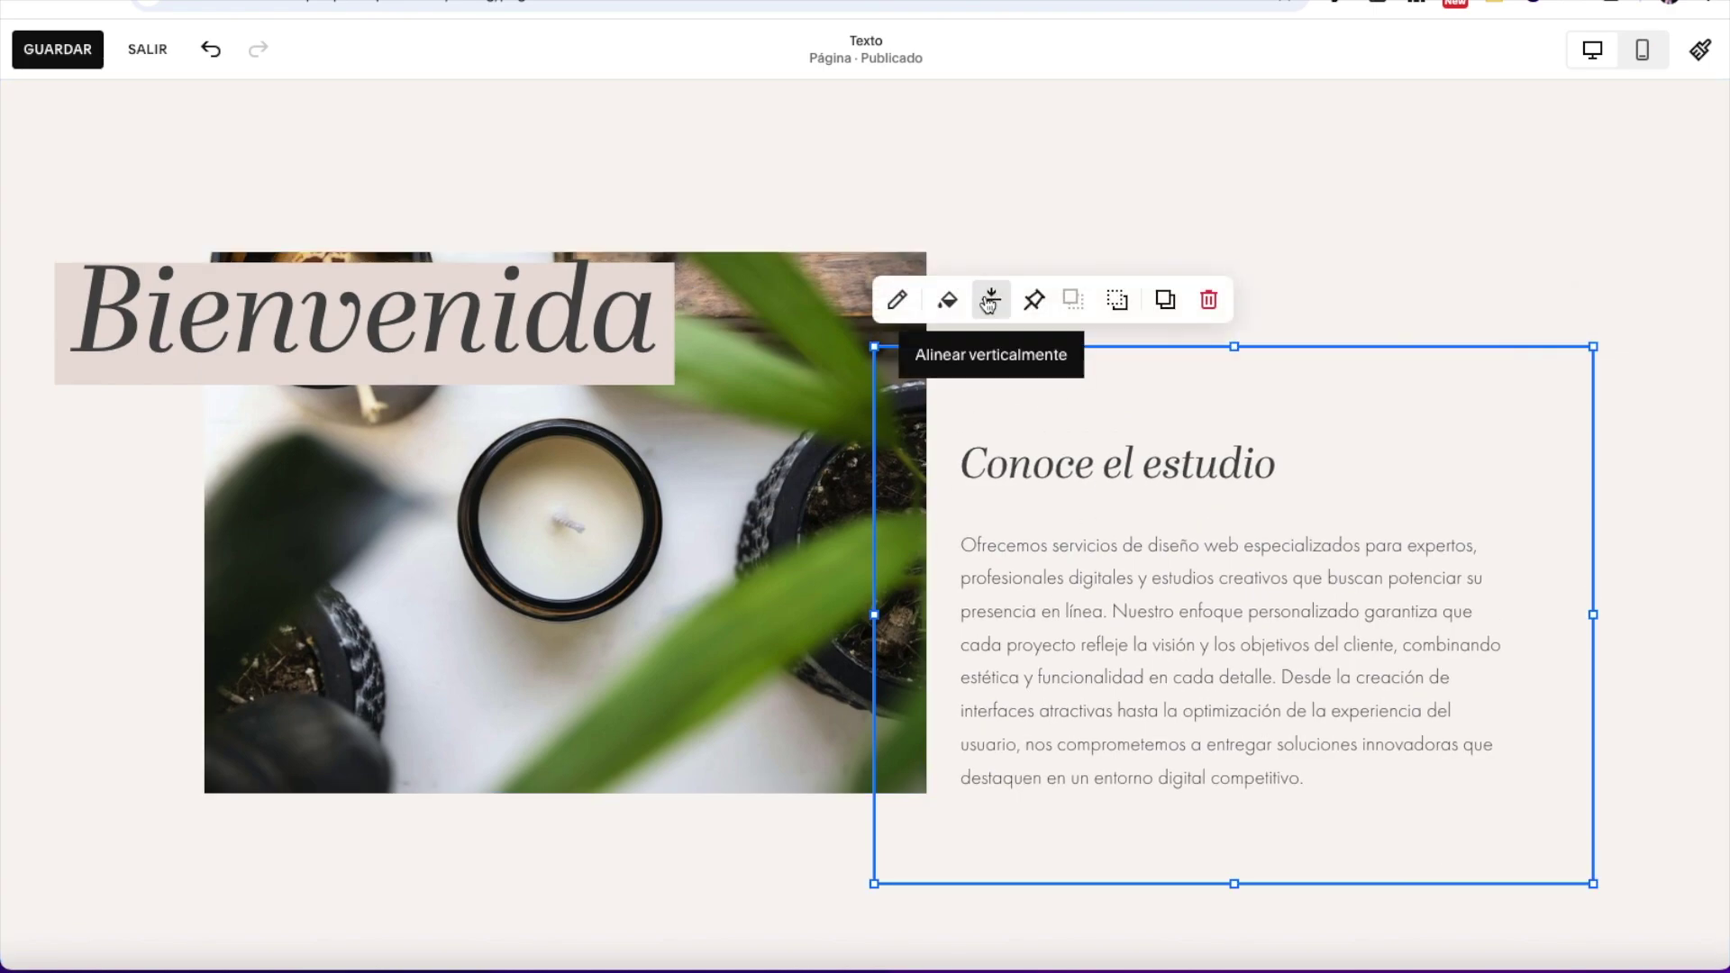
click(990, 299)
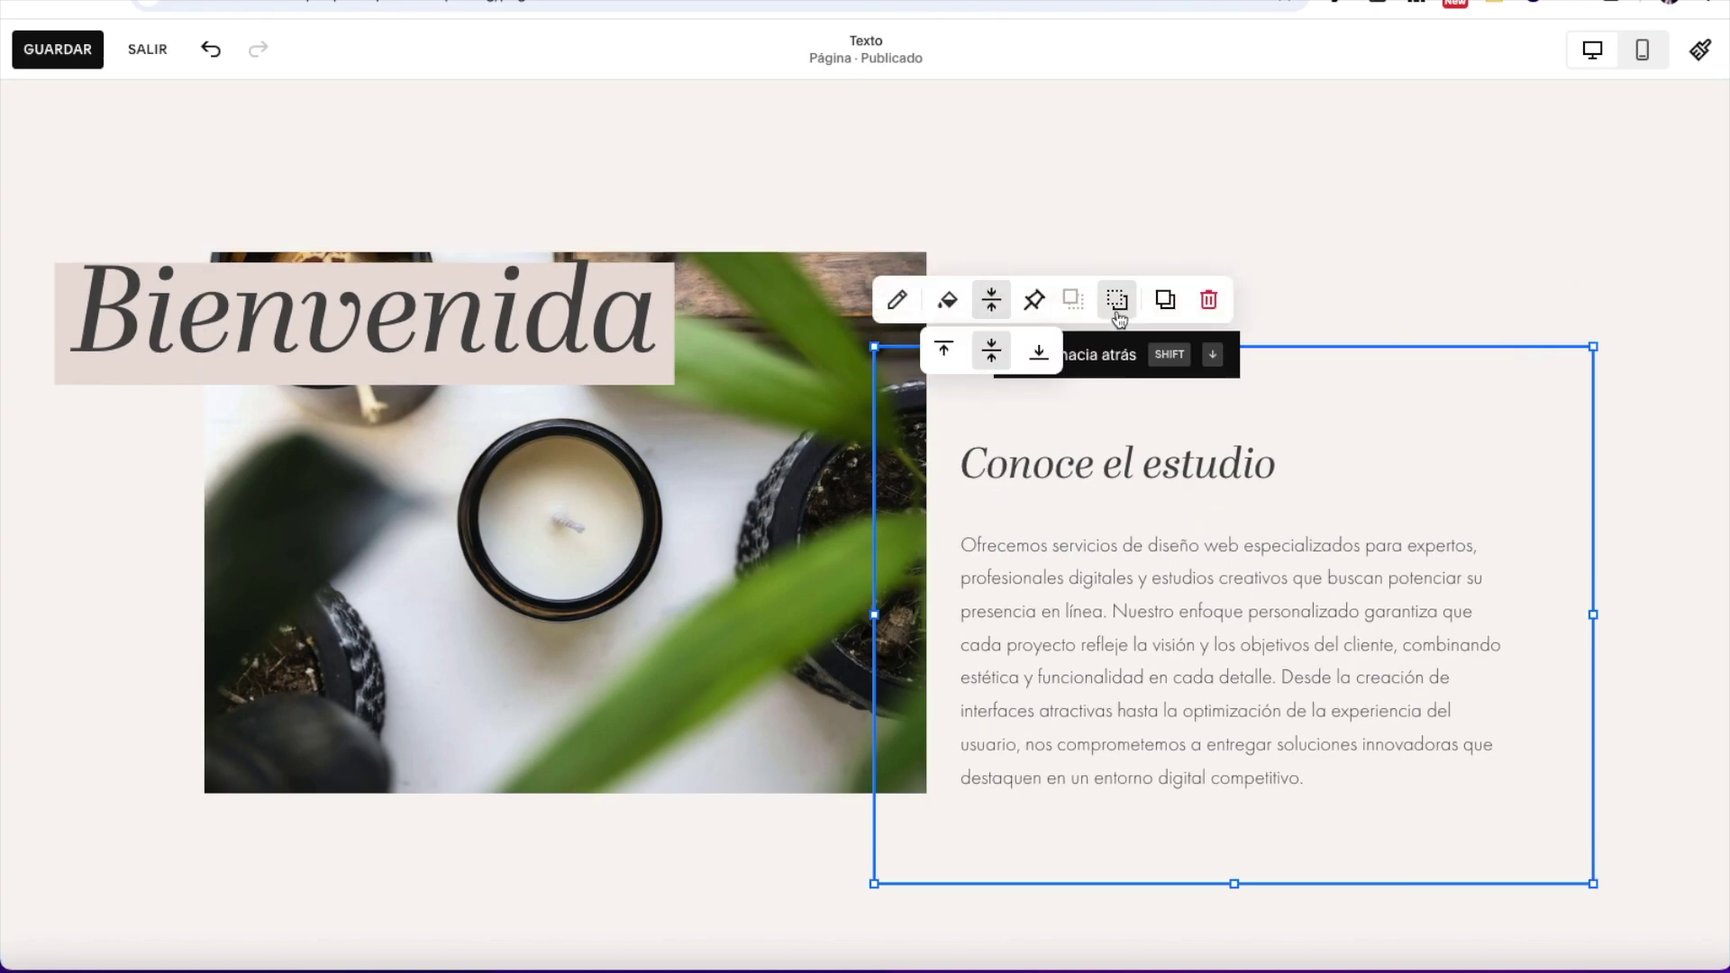
click(753, 532)
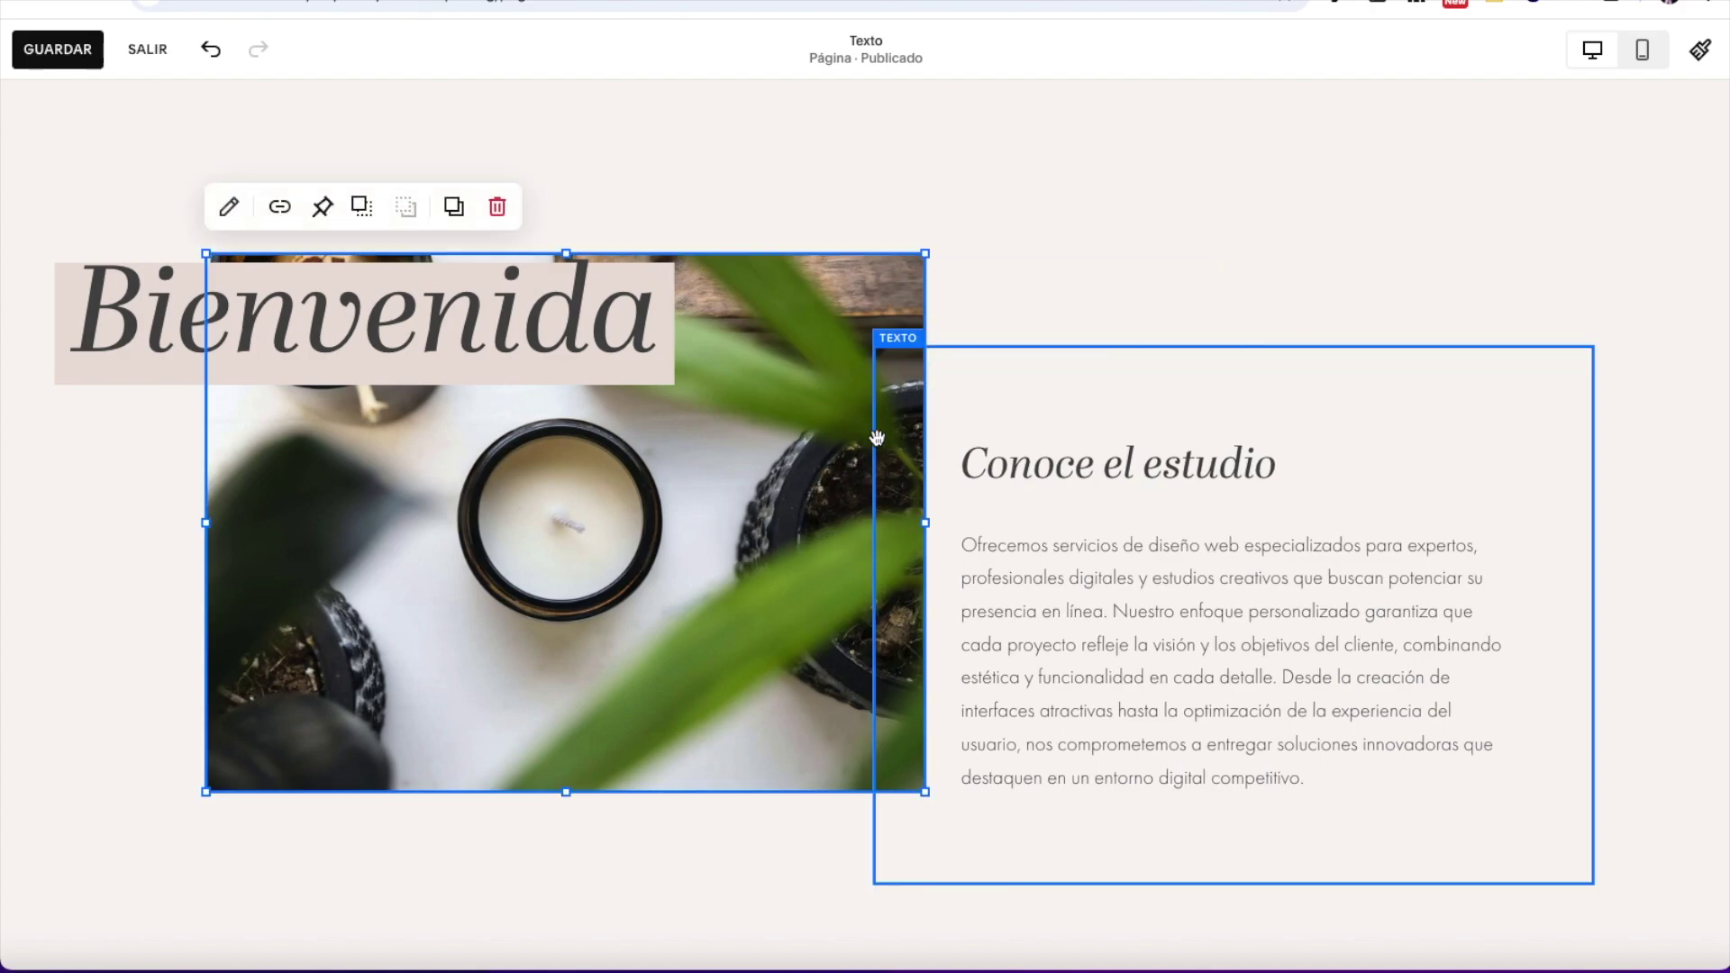
key(Escape)
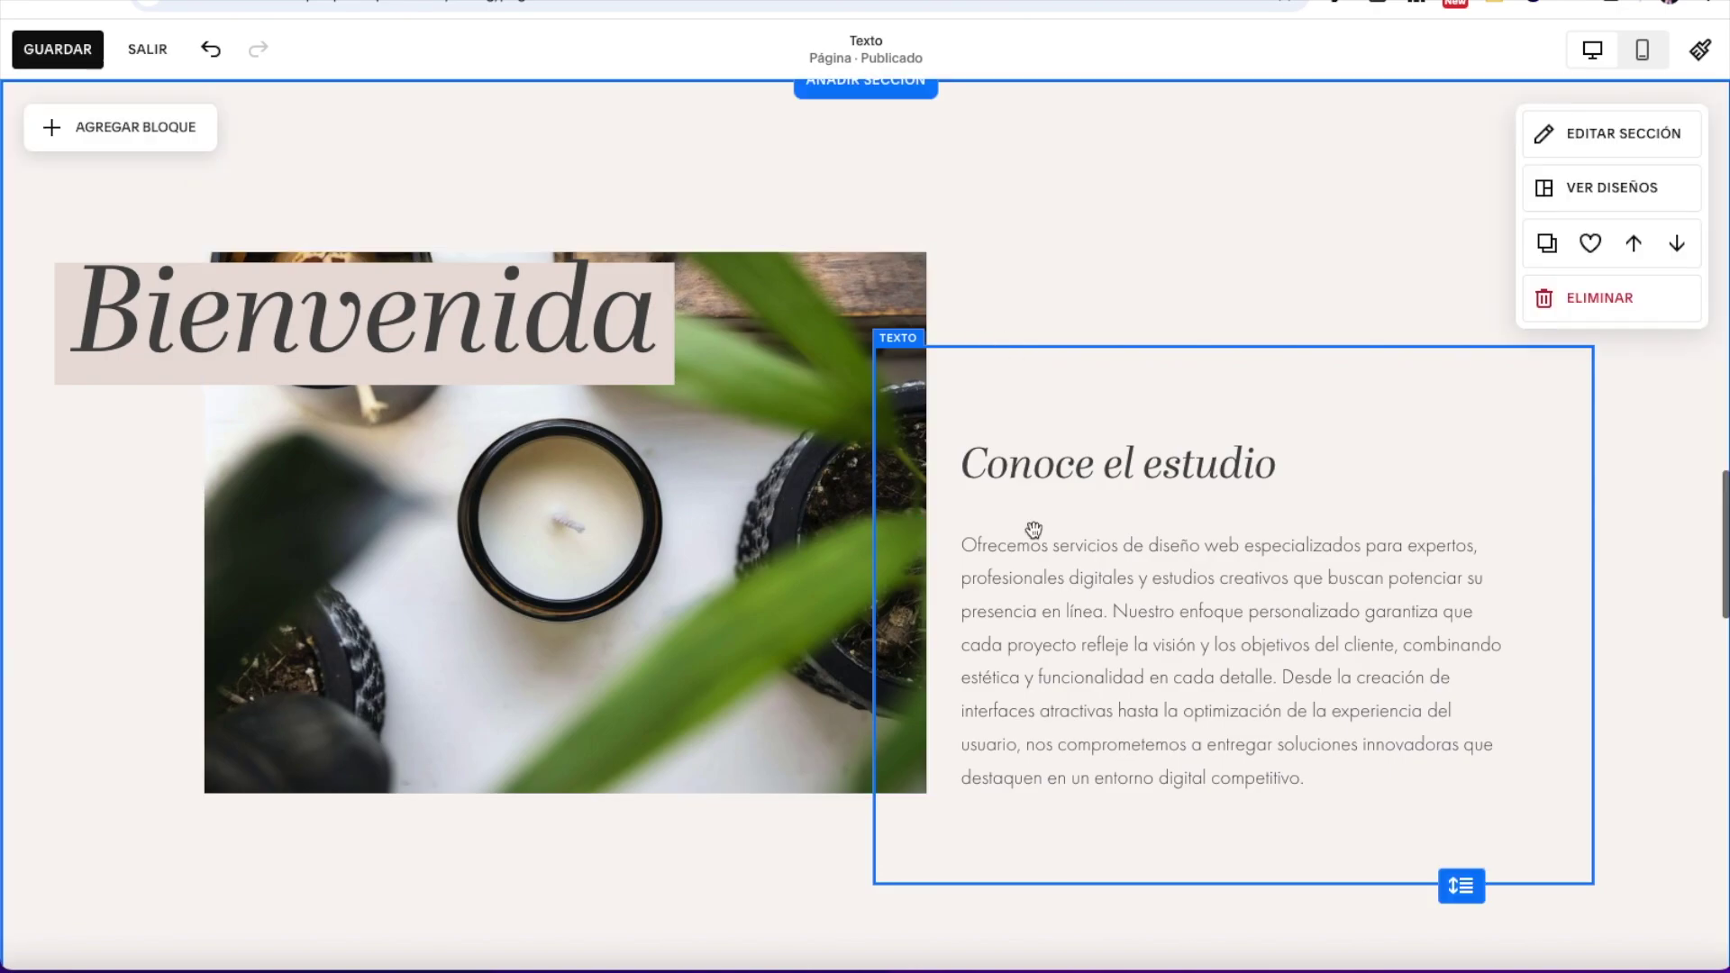
Step: Check how the candle image and "Conoce el estudio" text block are arranged in the mobile layout, and return to desktop view
click(1642, 49)
click(979, 345)
mouse_move(982, 214)
mouse_down()
mouse_move(1024, 220)
mouse_move(954, 204)
mouse_move(1046, 212)
mouse_move(927, 197)
mouse_move(1081, 209)
mouse_move(891, 200)
mouse_move(1011, 204)
mouse_move(962, 203)
mouse_up()
scroll(955, 808, down, 3)
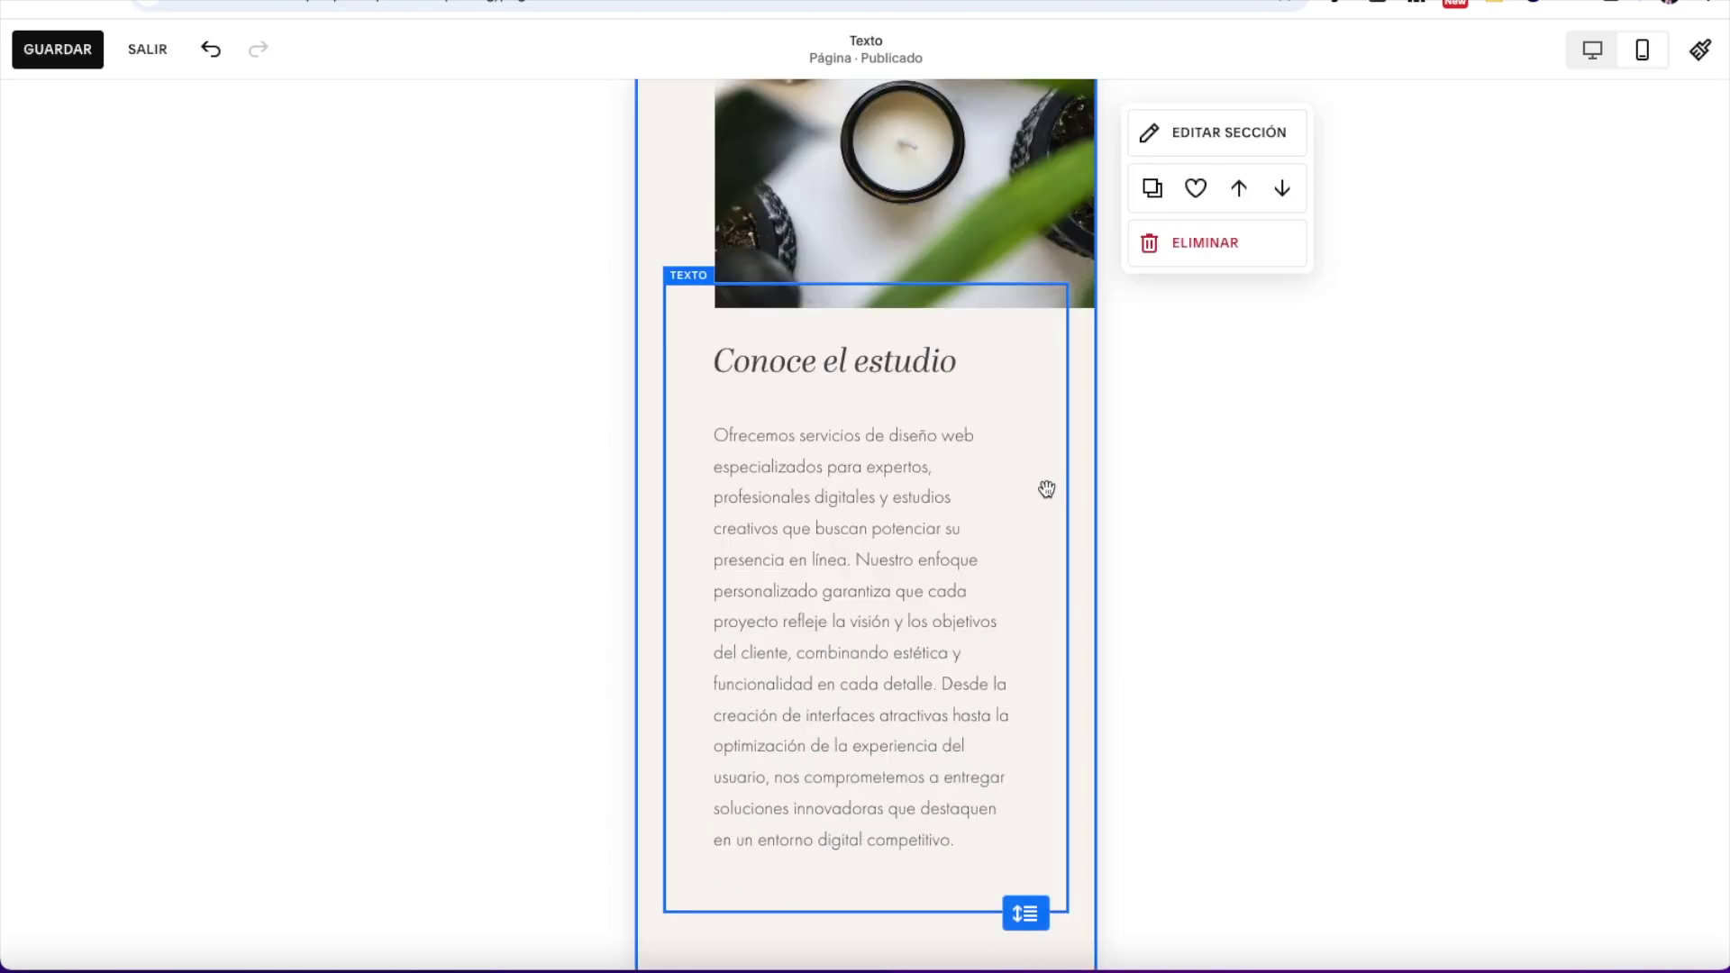
scroll(1045, 423, up, 1)
click(965, 417)
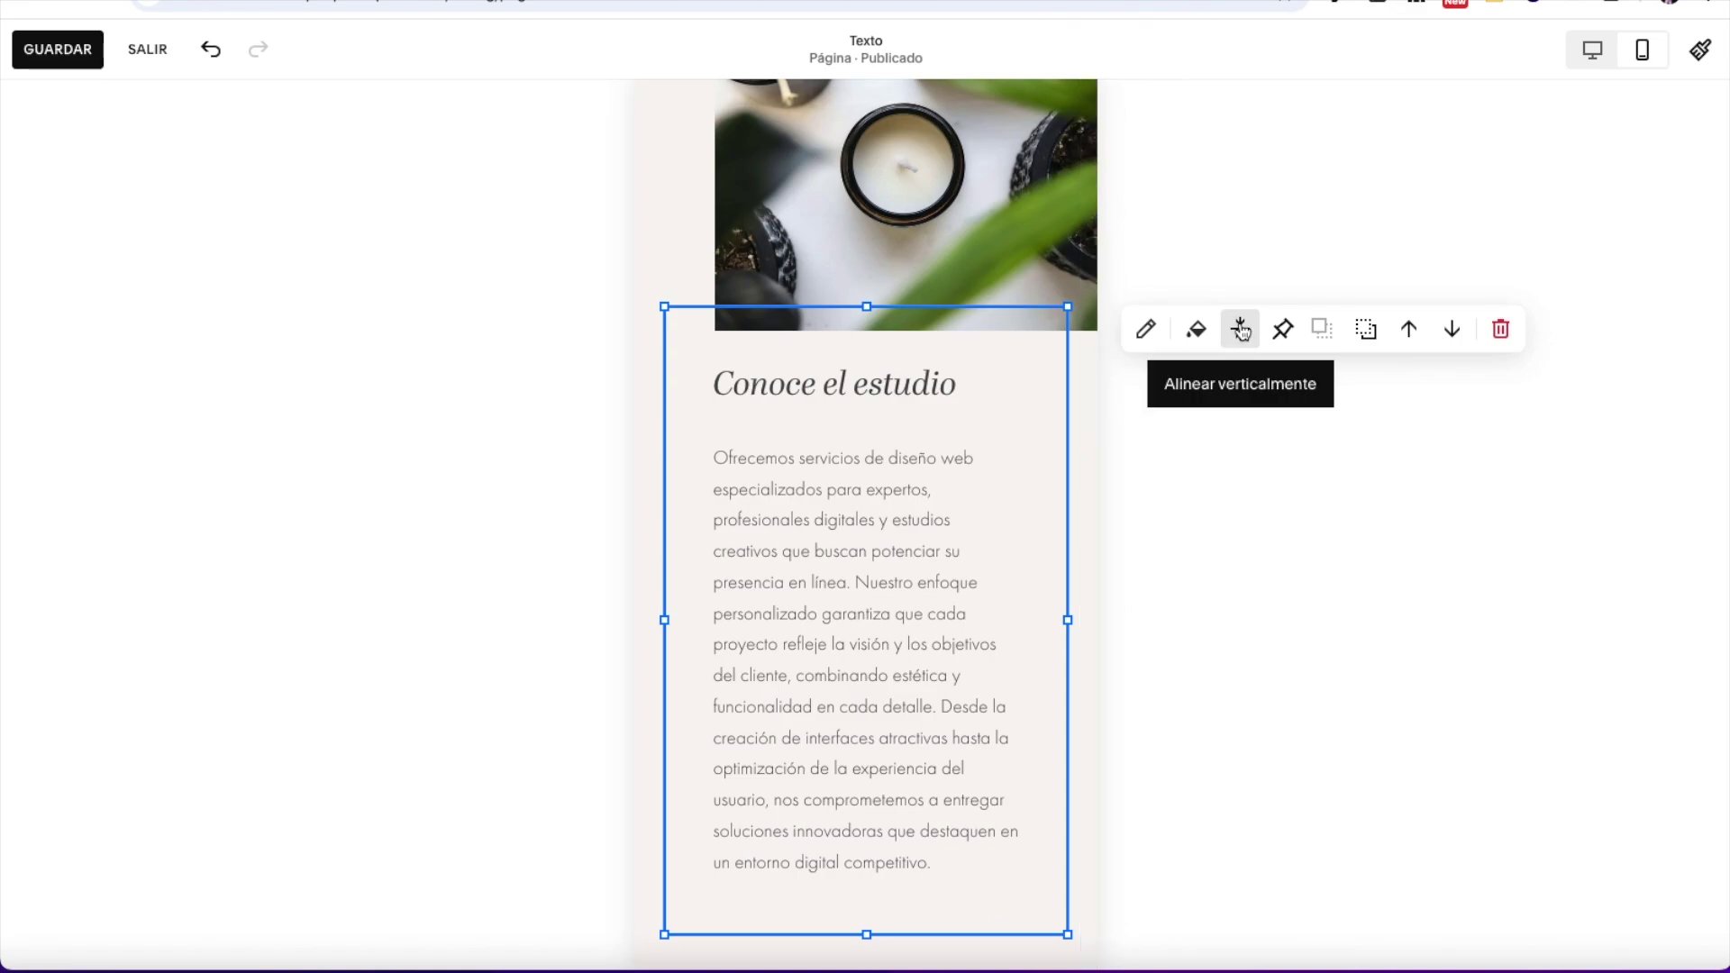
scroll(960, 275, up, 2)
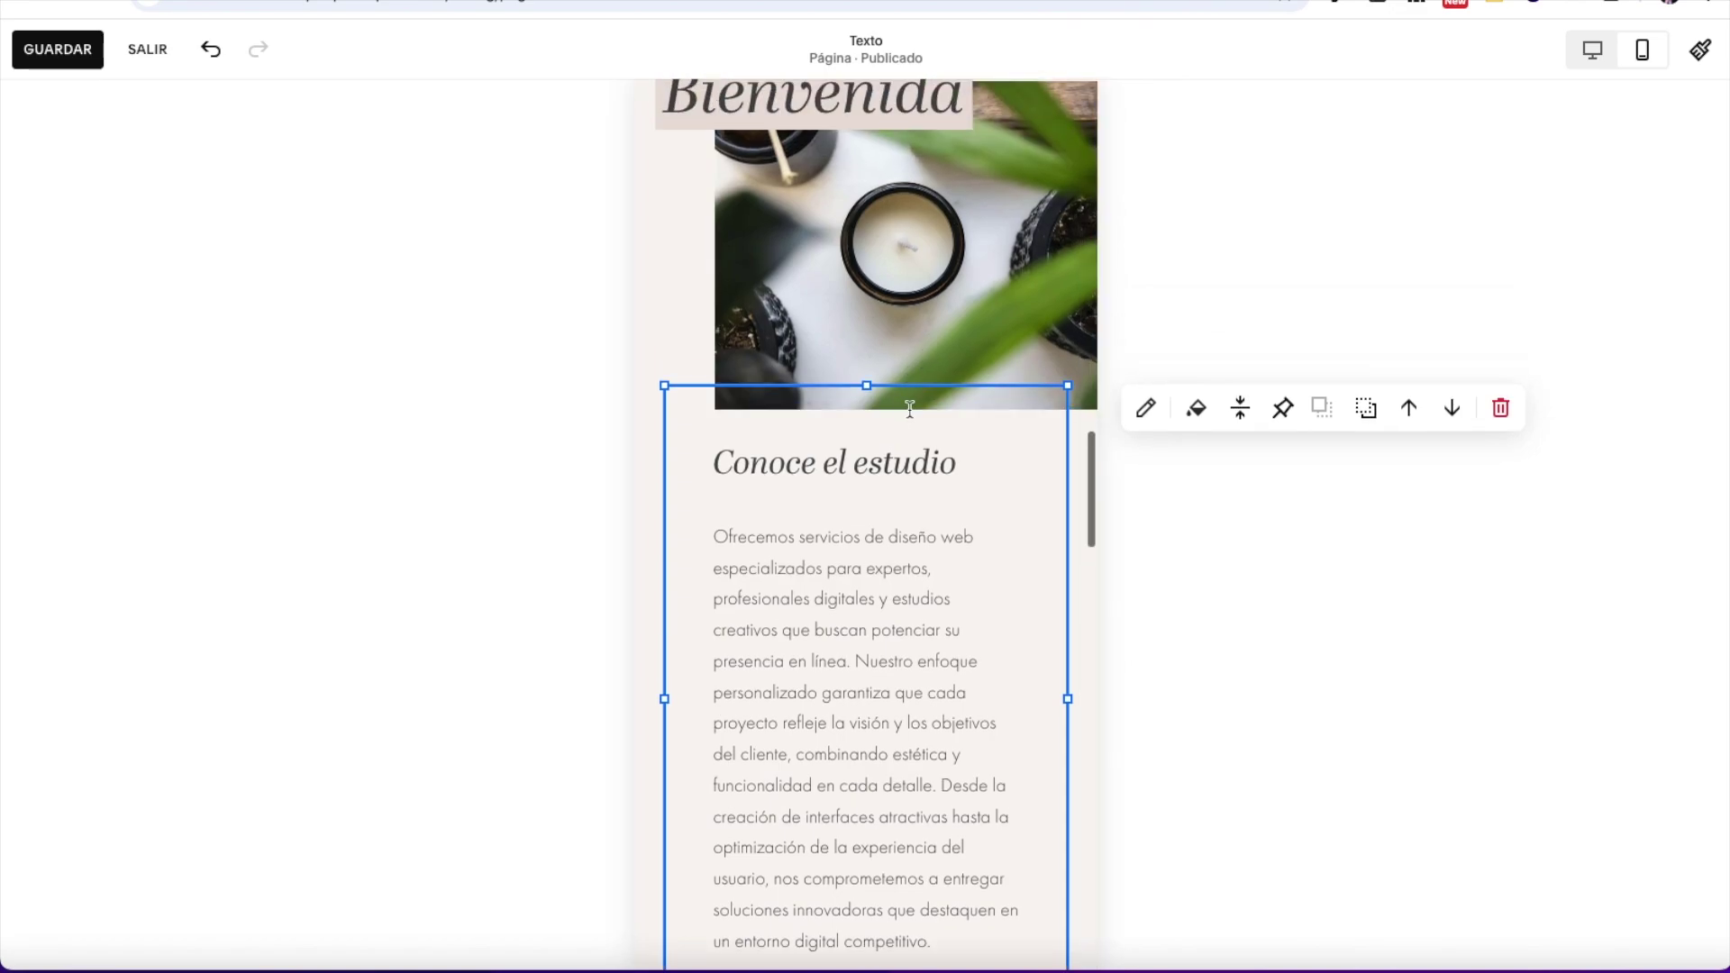
scroll(952, 288, down, 1)
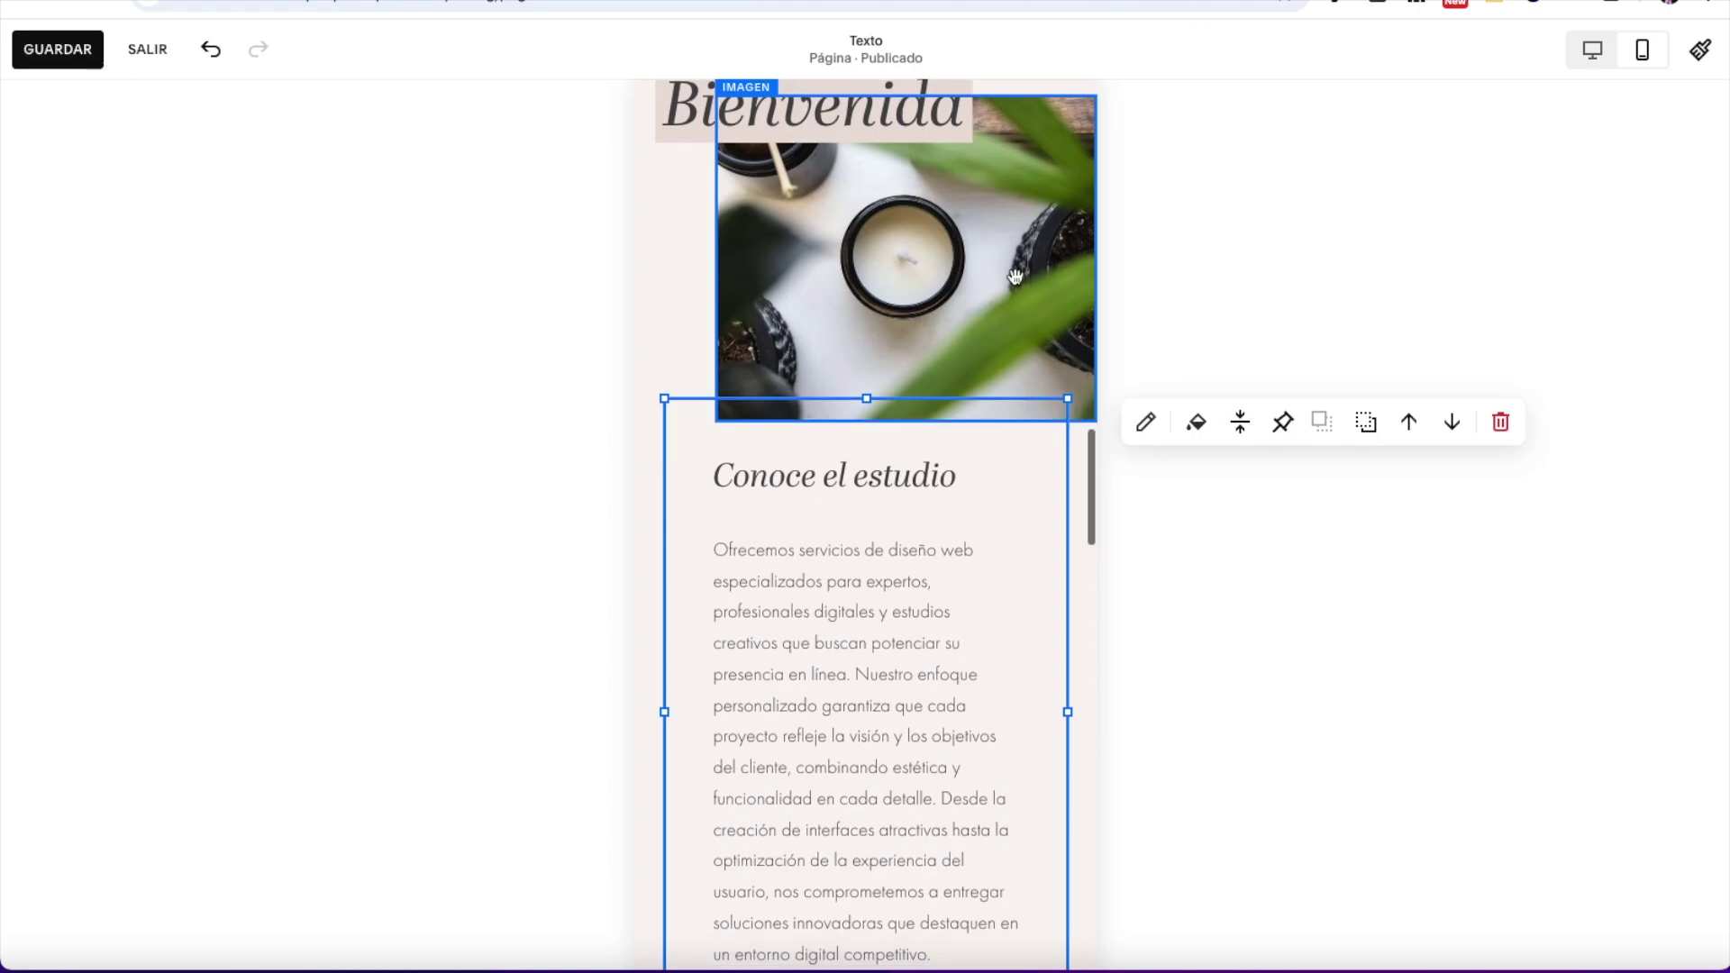
click(1592, 49)
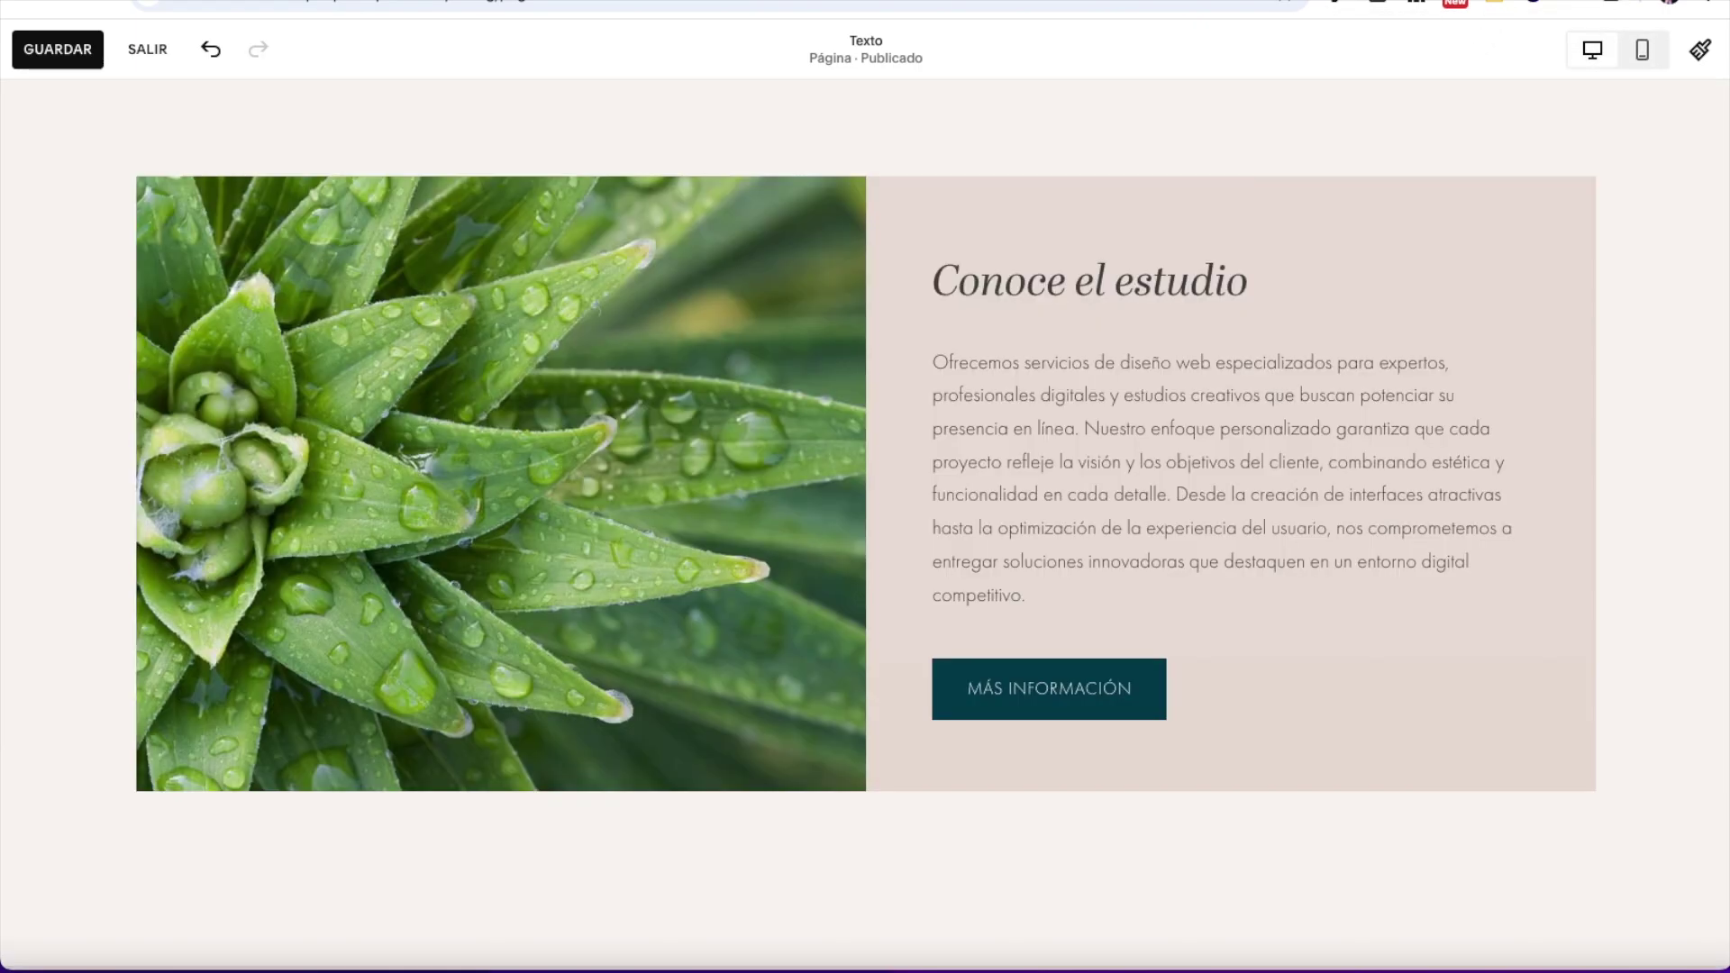
Step: Try the Ajustar design on the green plant image and restore it to Rellenar
click(180, 207)
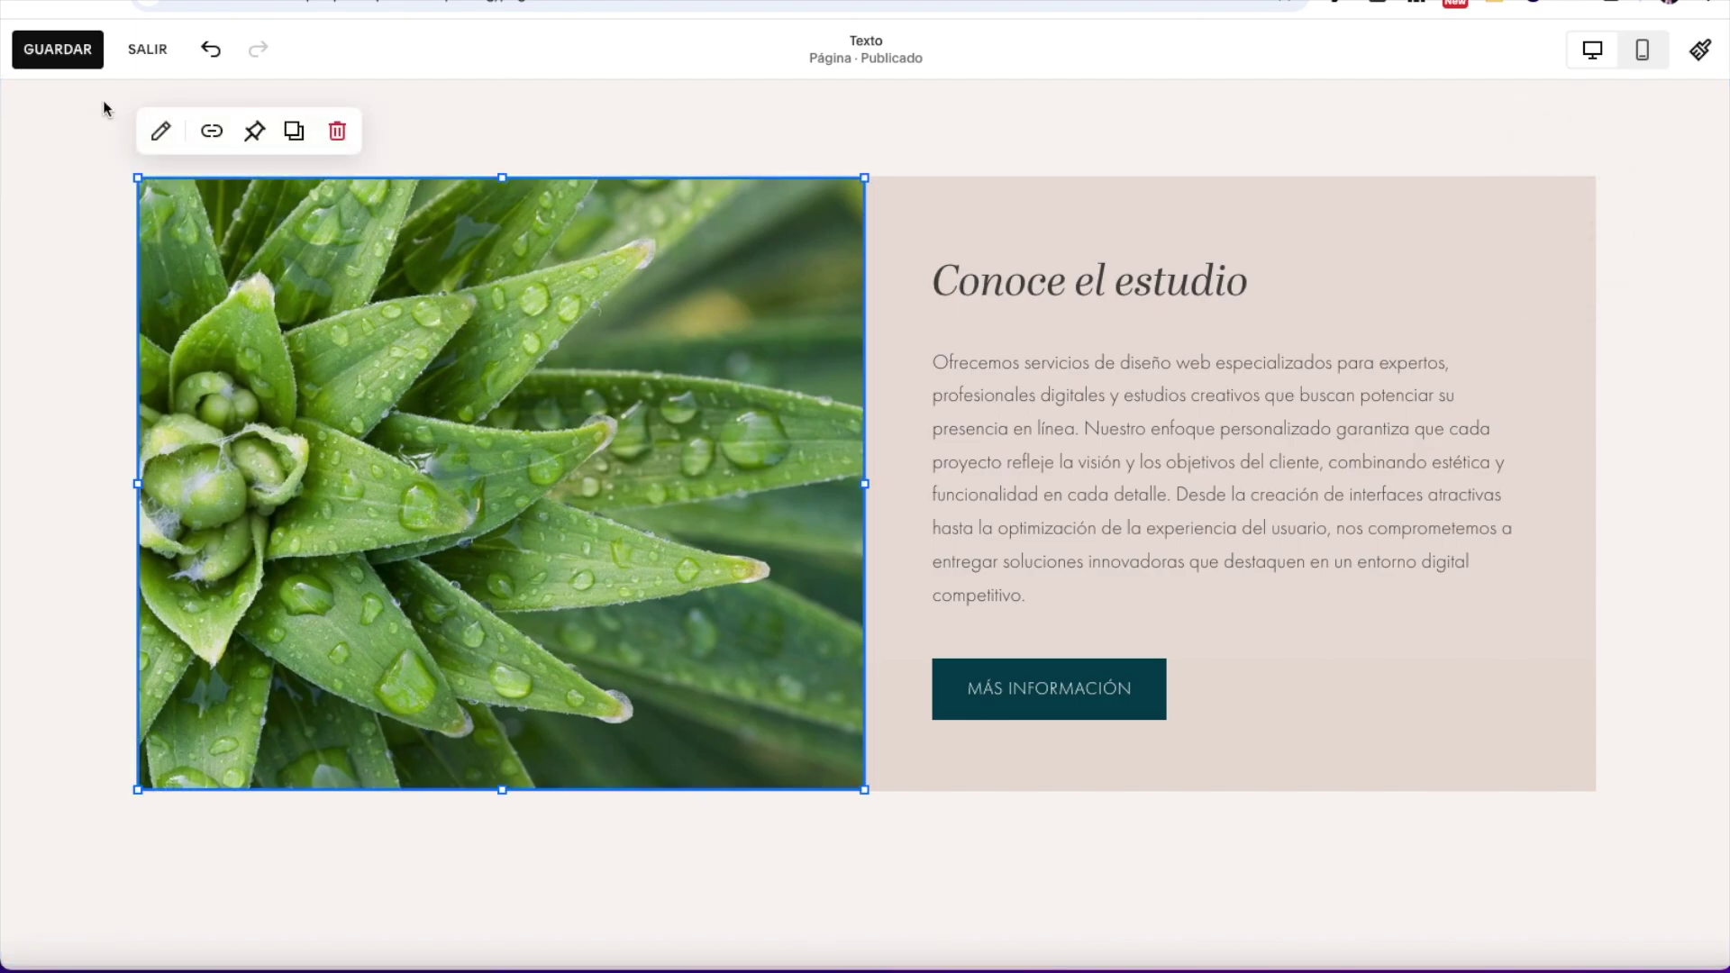
click(161, 134)
click(1041, 205)
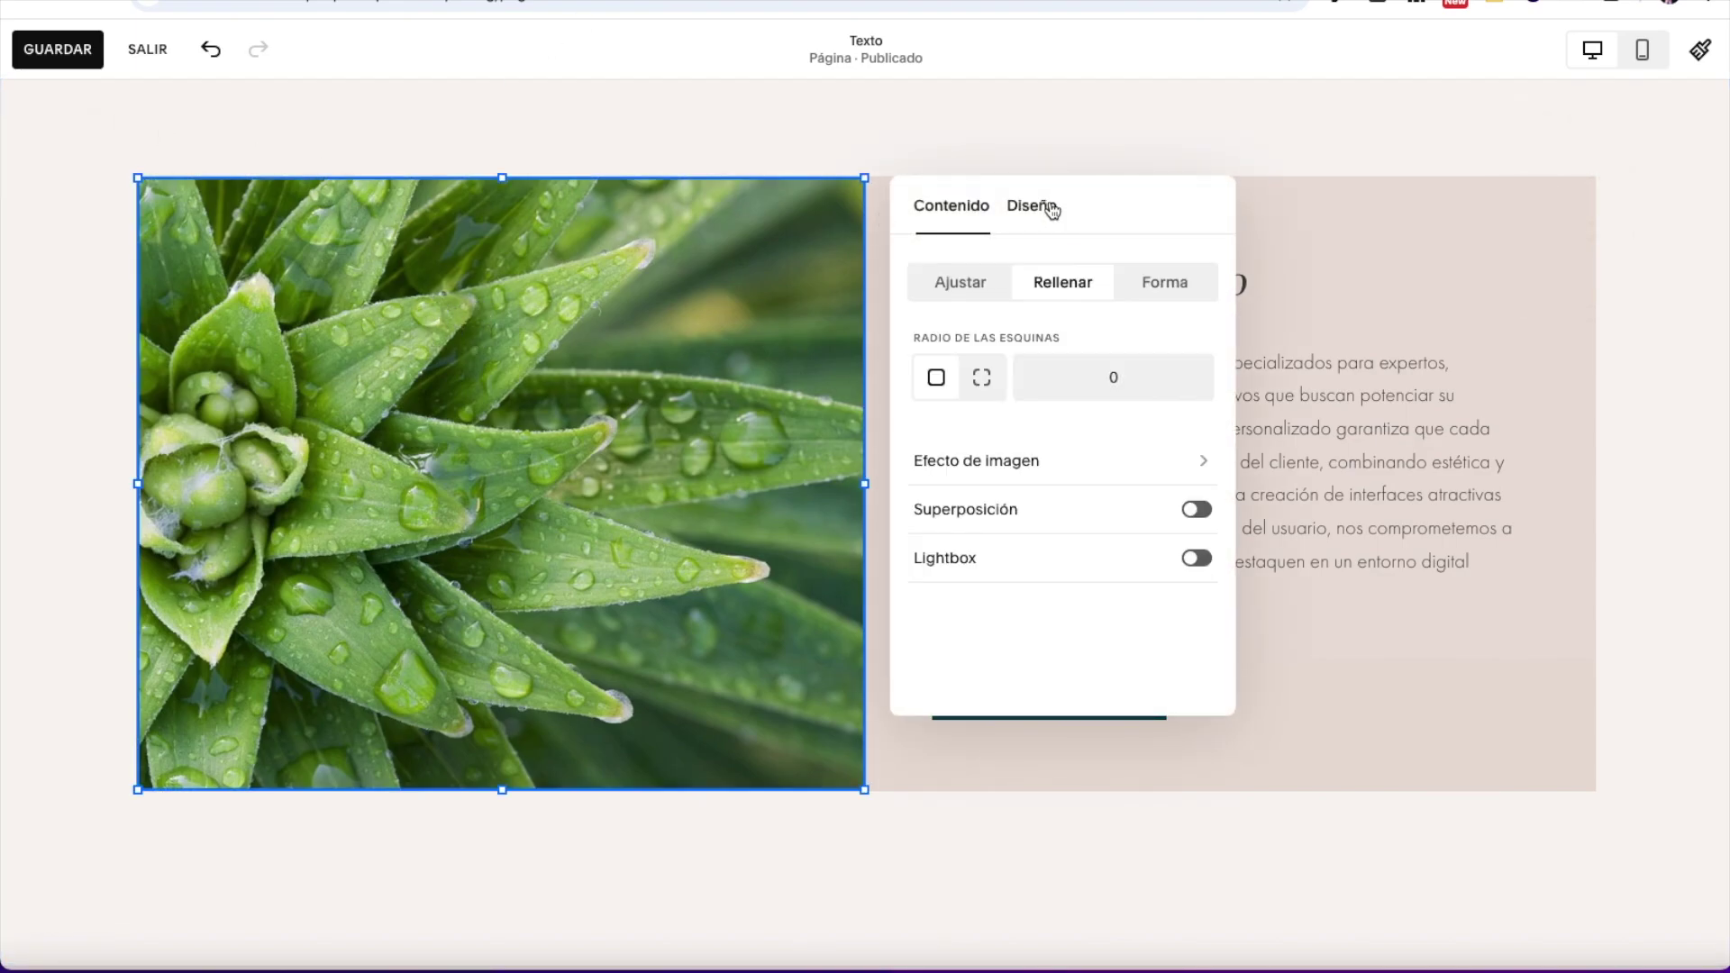
click(992, 285)
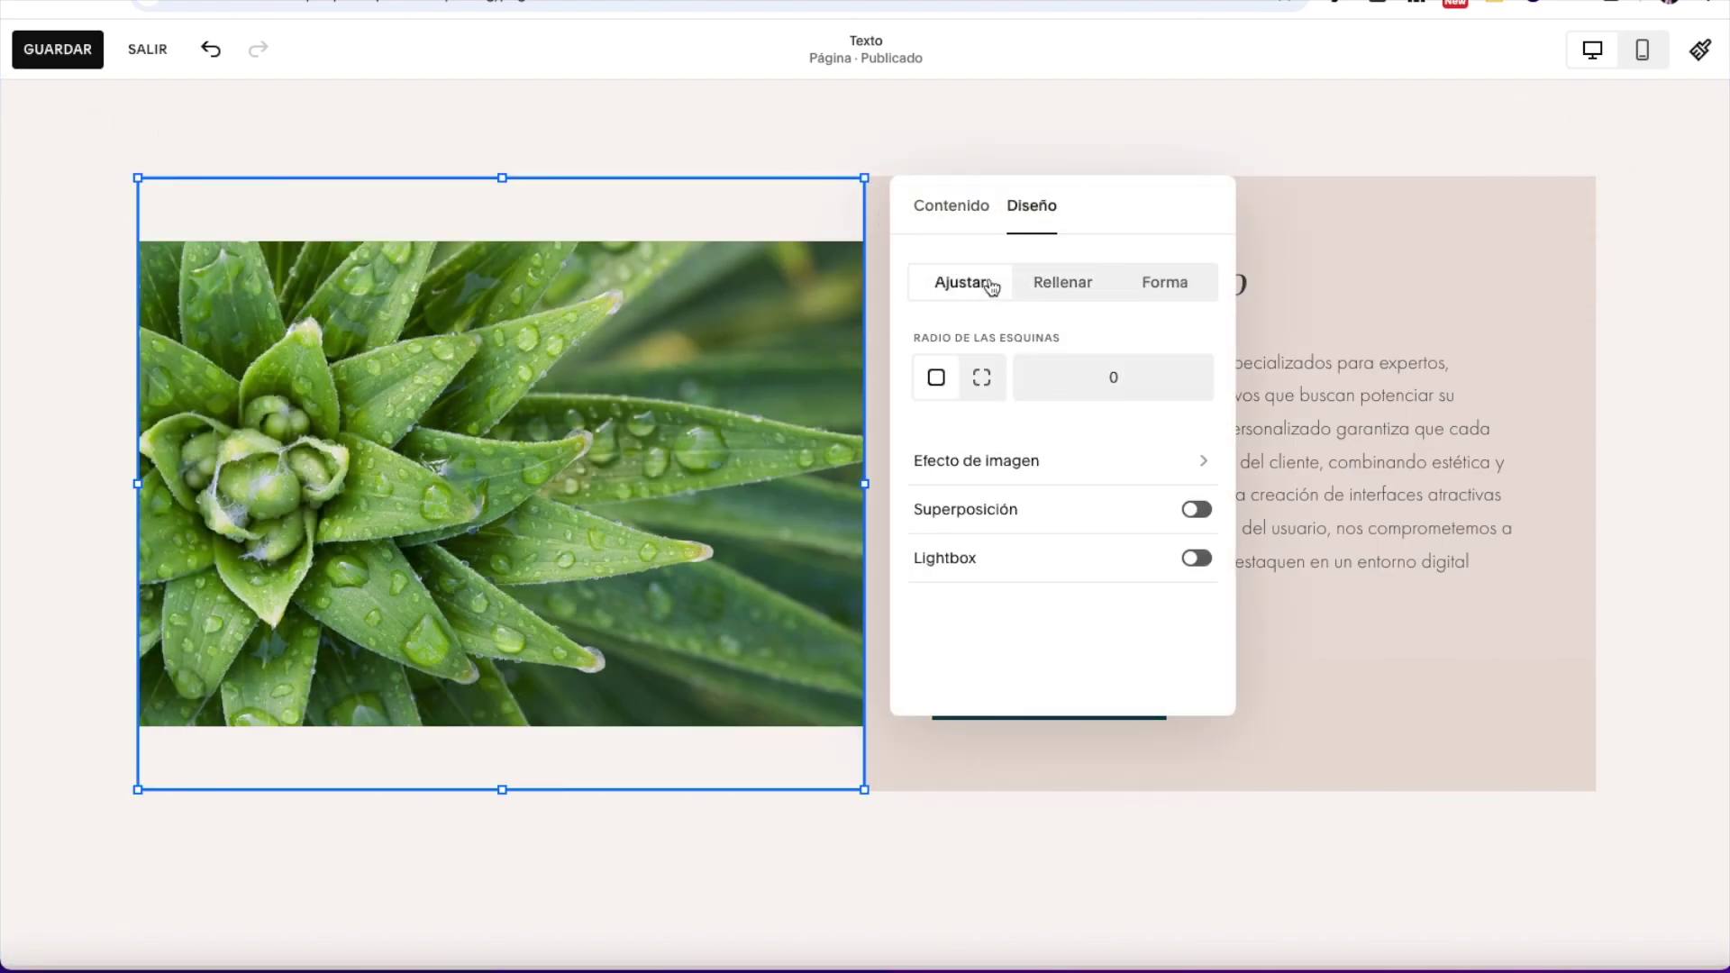
click(735, 831)
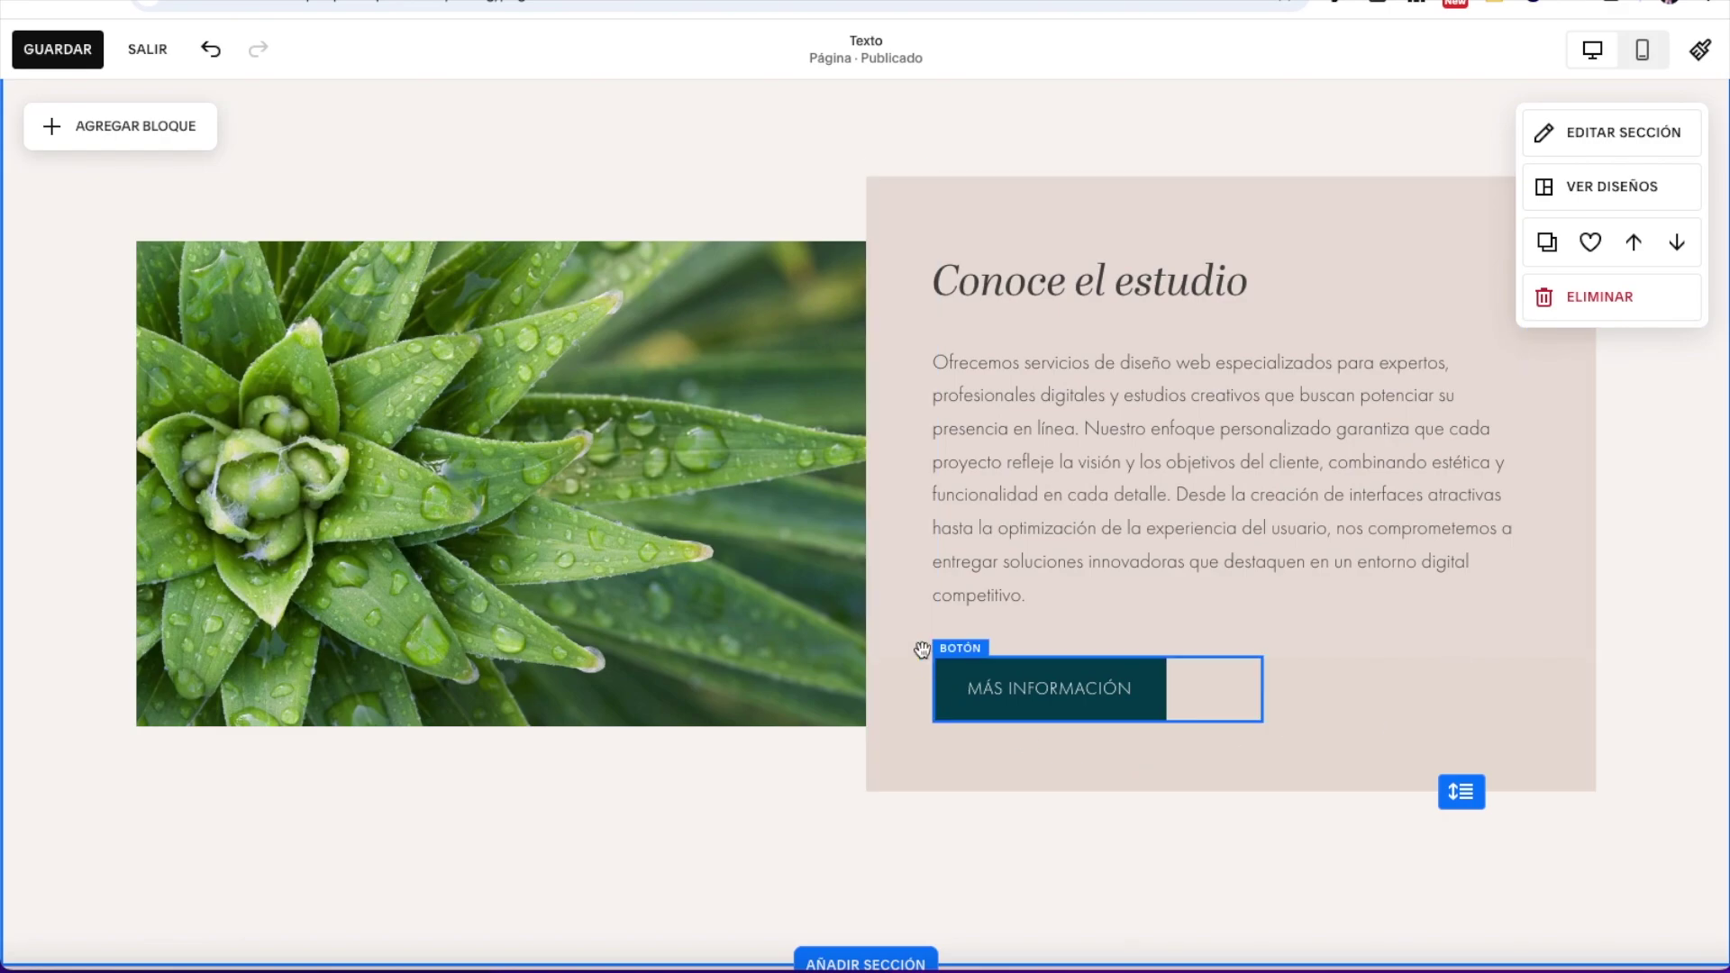
click(560, 502)
click(160, 131)
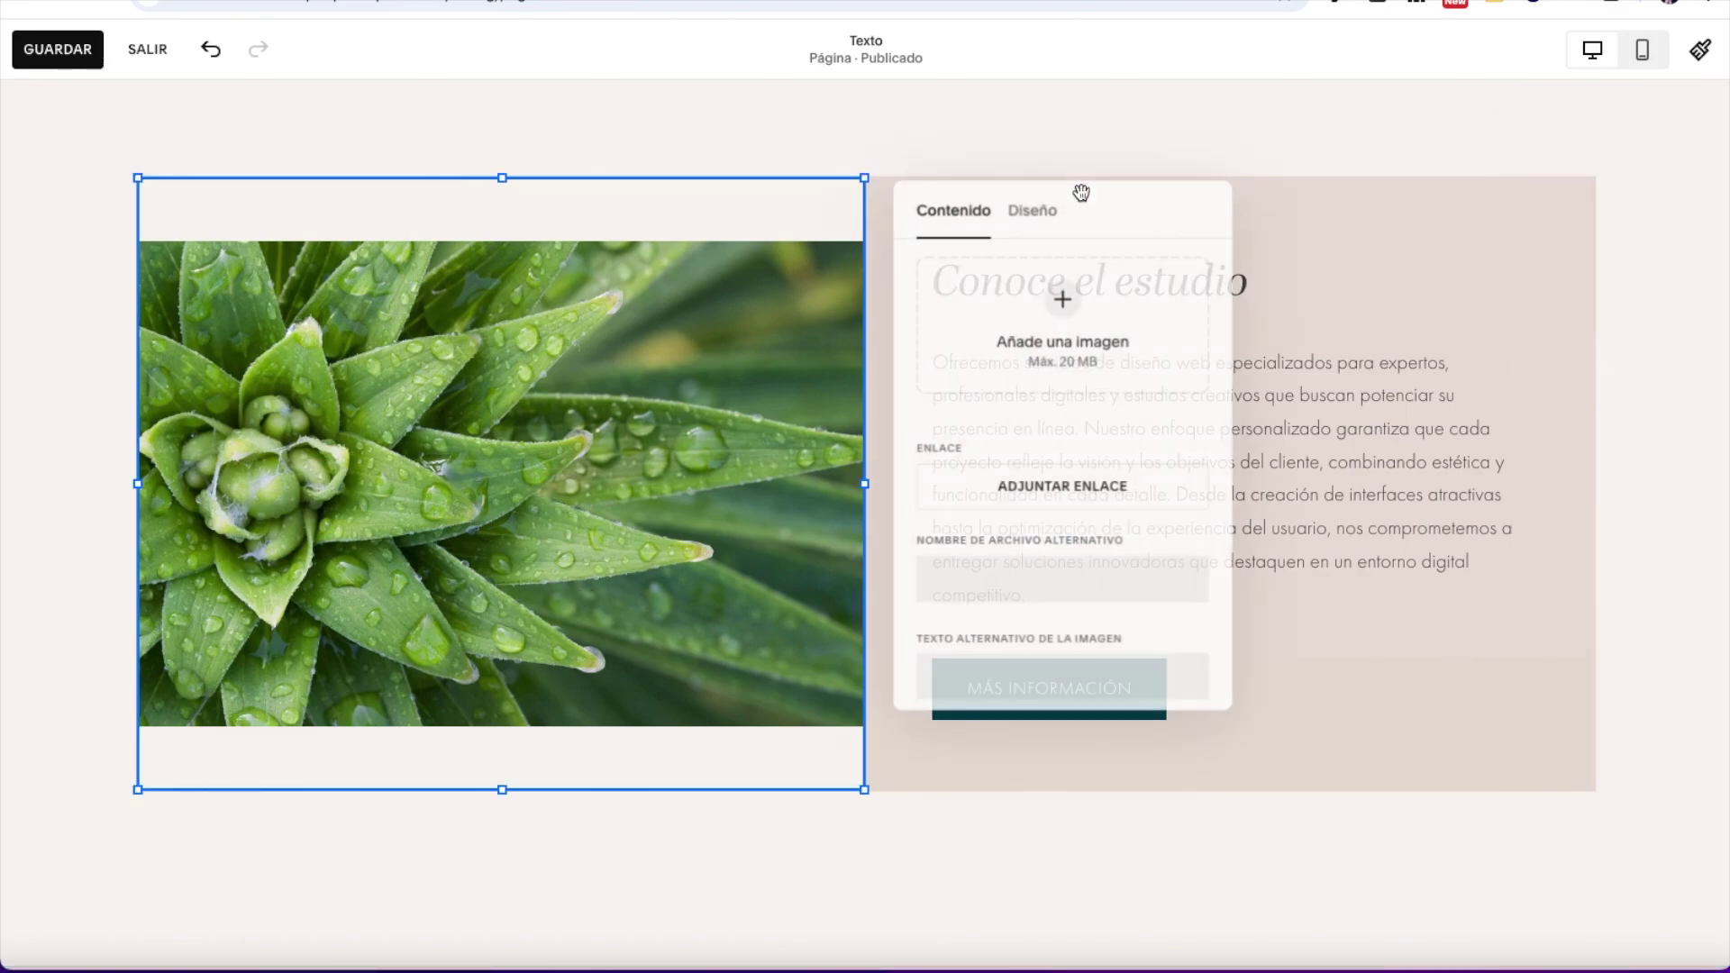
click(1031, 205)
click(1096, 282)
key(Escape)
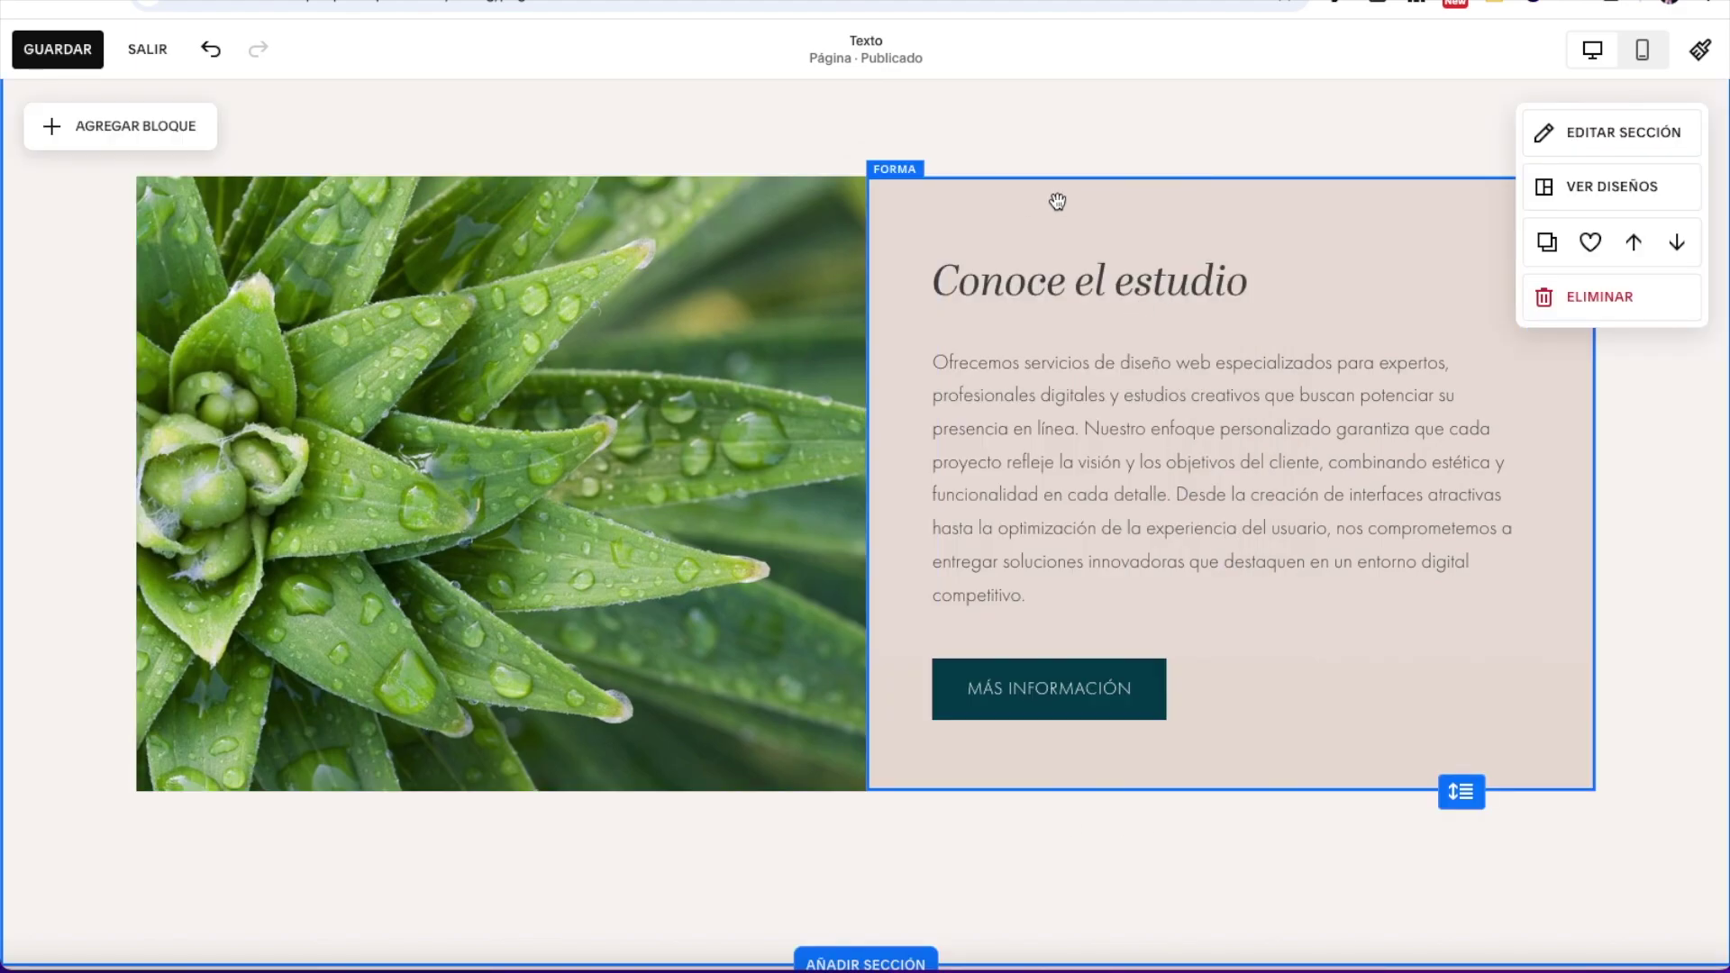
Step: Try enabling the background on the text block beside the plant image, and disable it again
click(1079, 326)
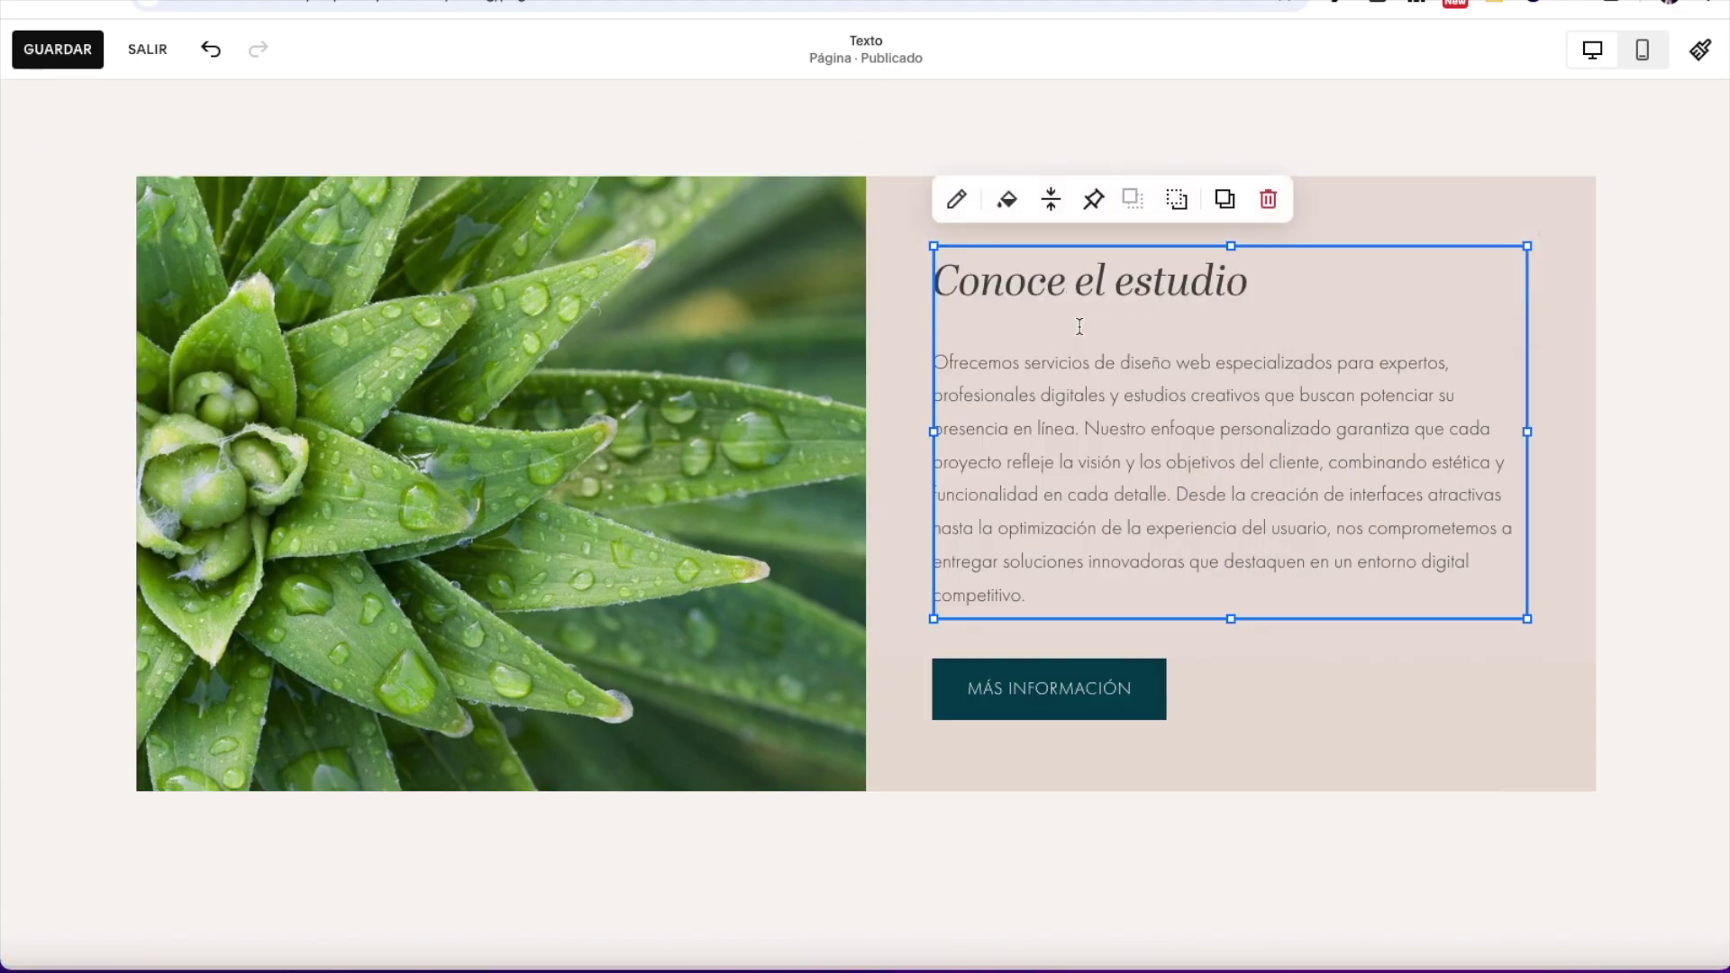
click(1006, 199)
click(1669, 338)
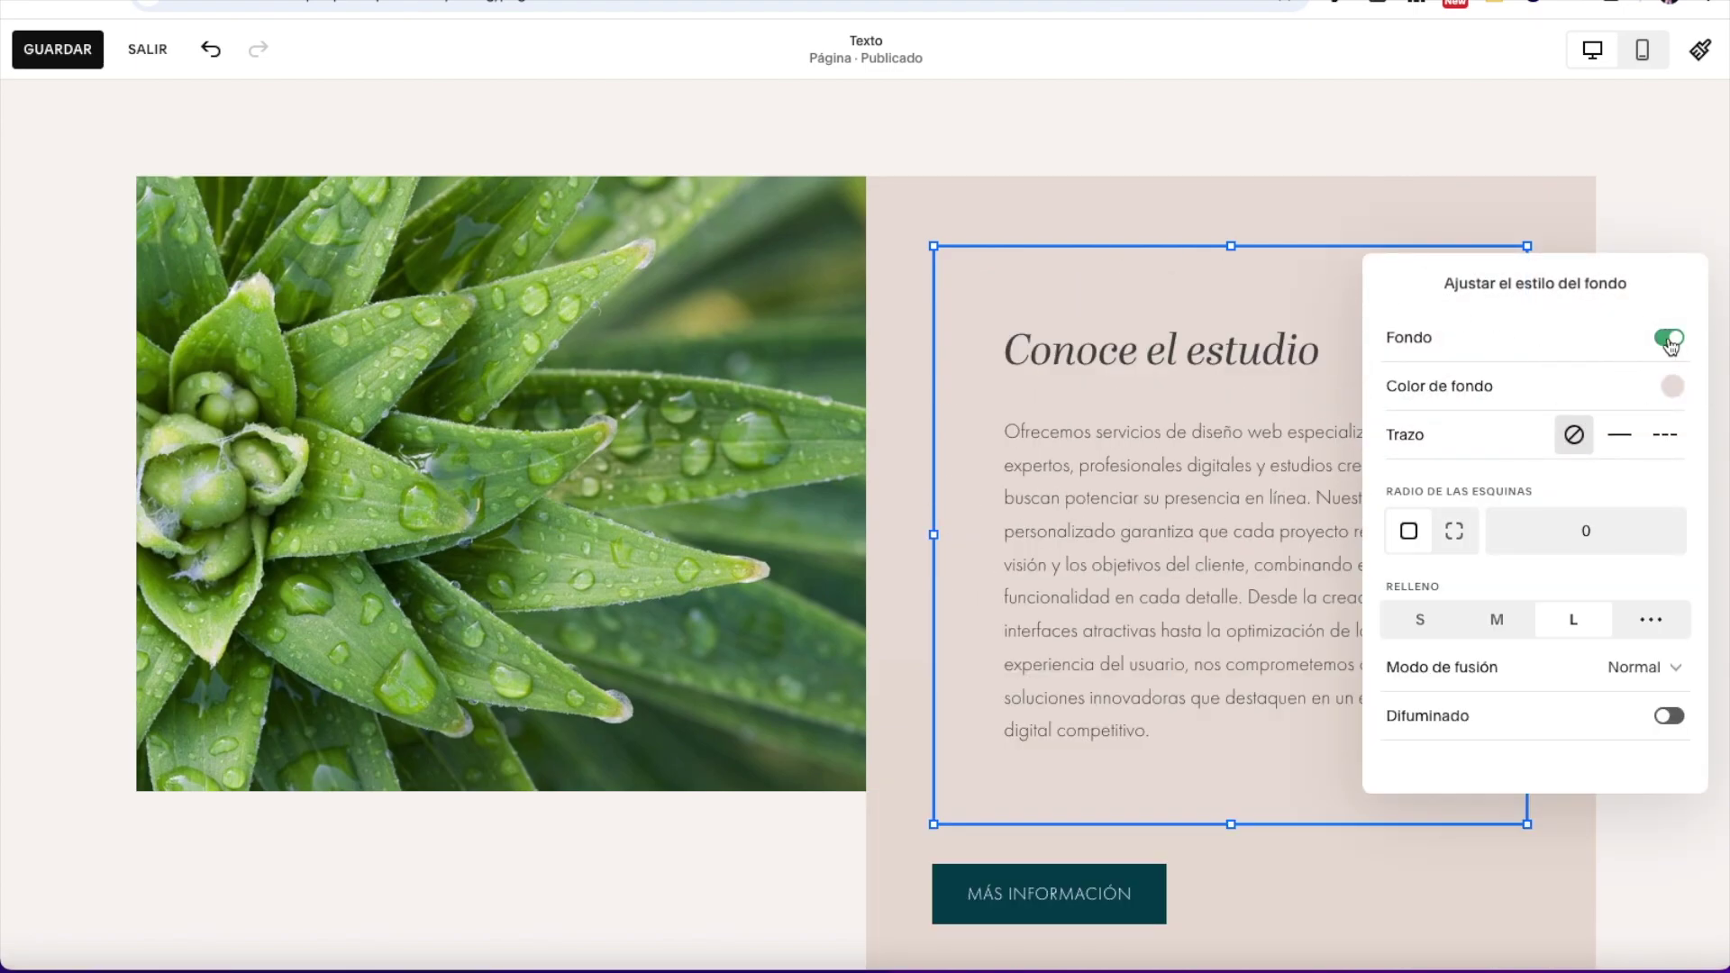
click(1669, 339)
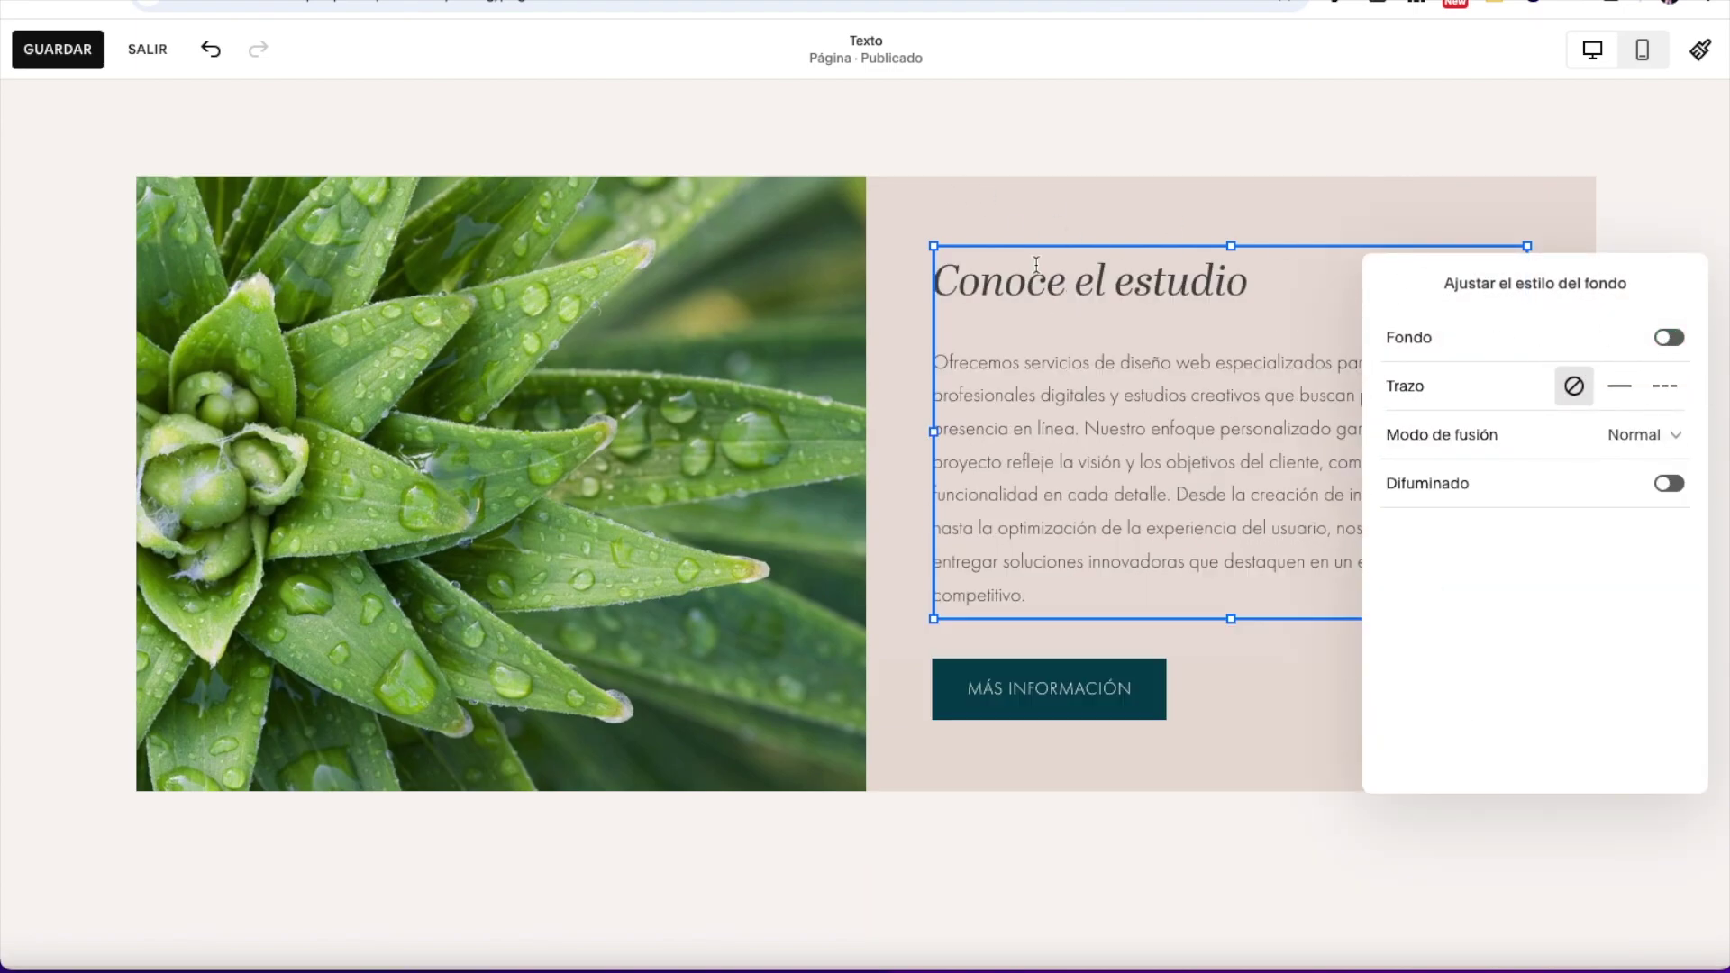
click(995, 196)
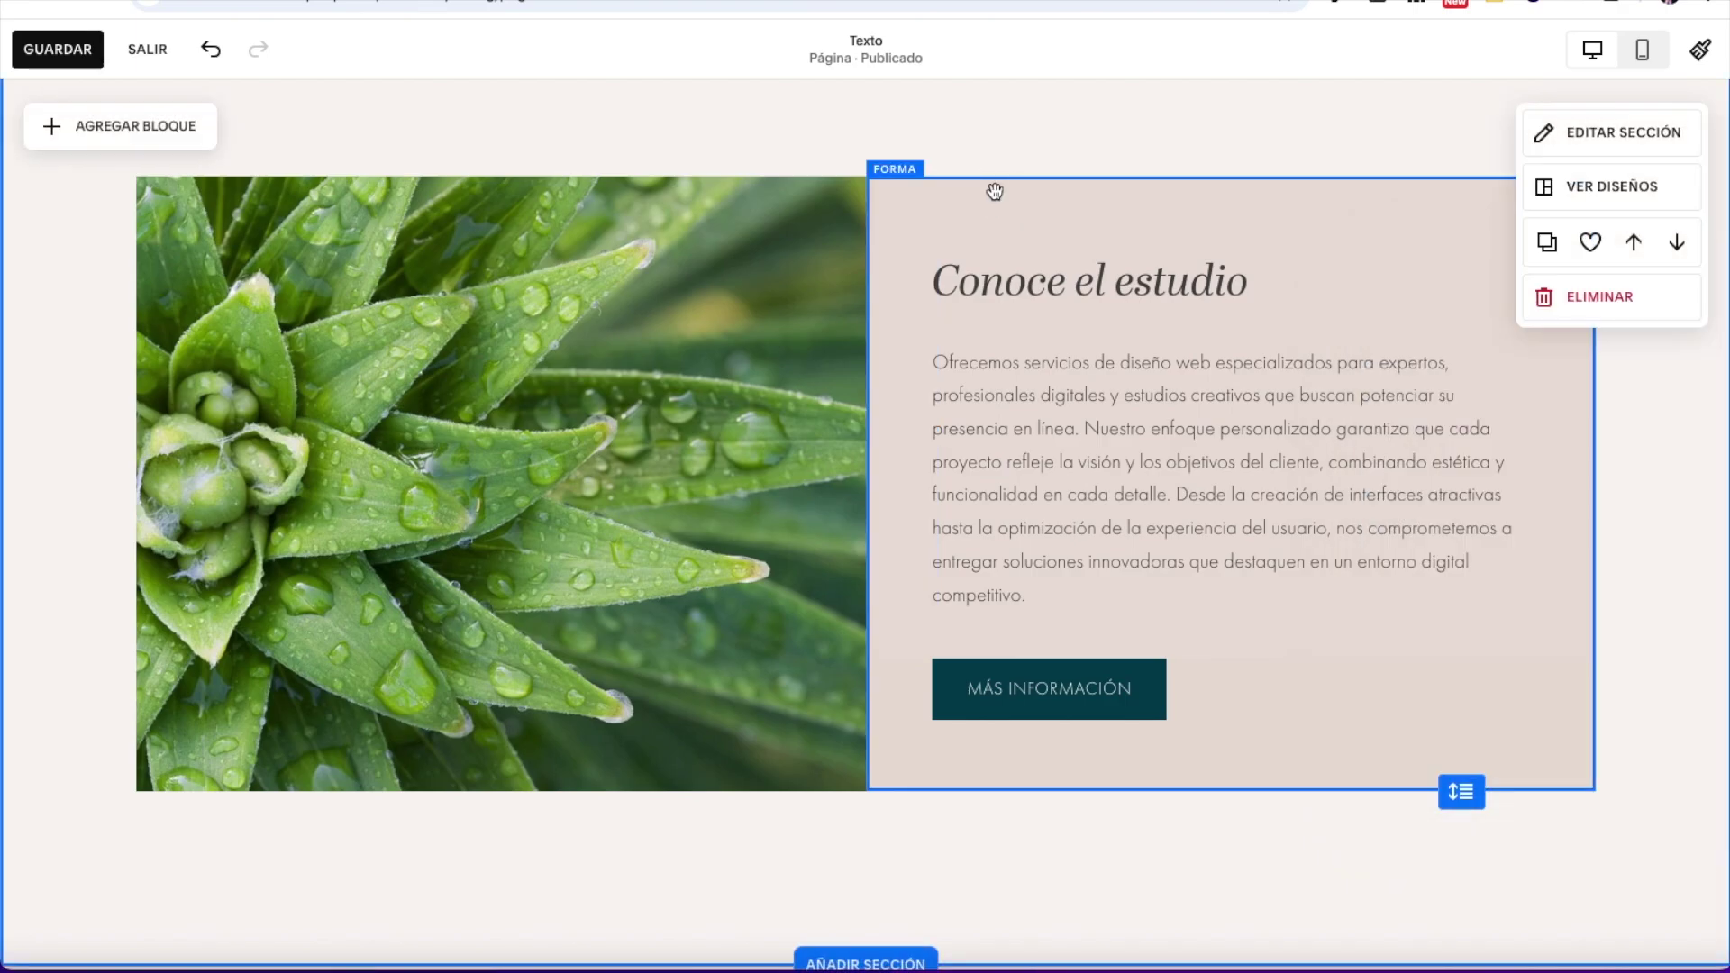
Step: Add a Forma block over the plant image, enlarge it downward and sideways, and reposition it near the image's upper edge
click(85, 135)
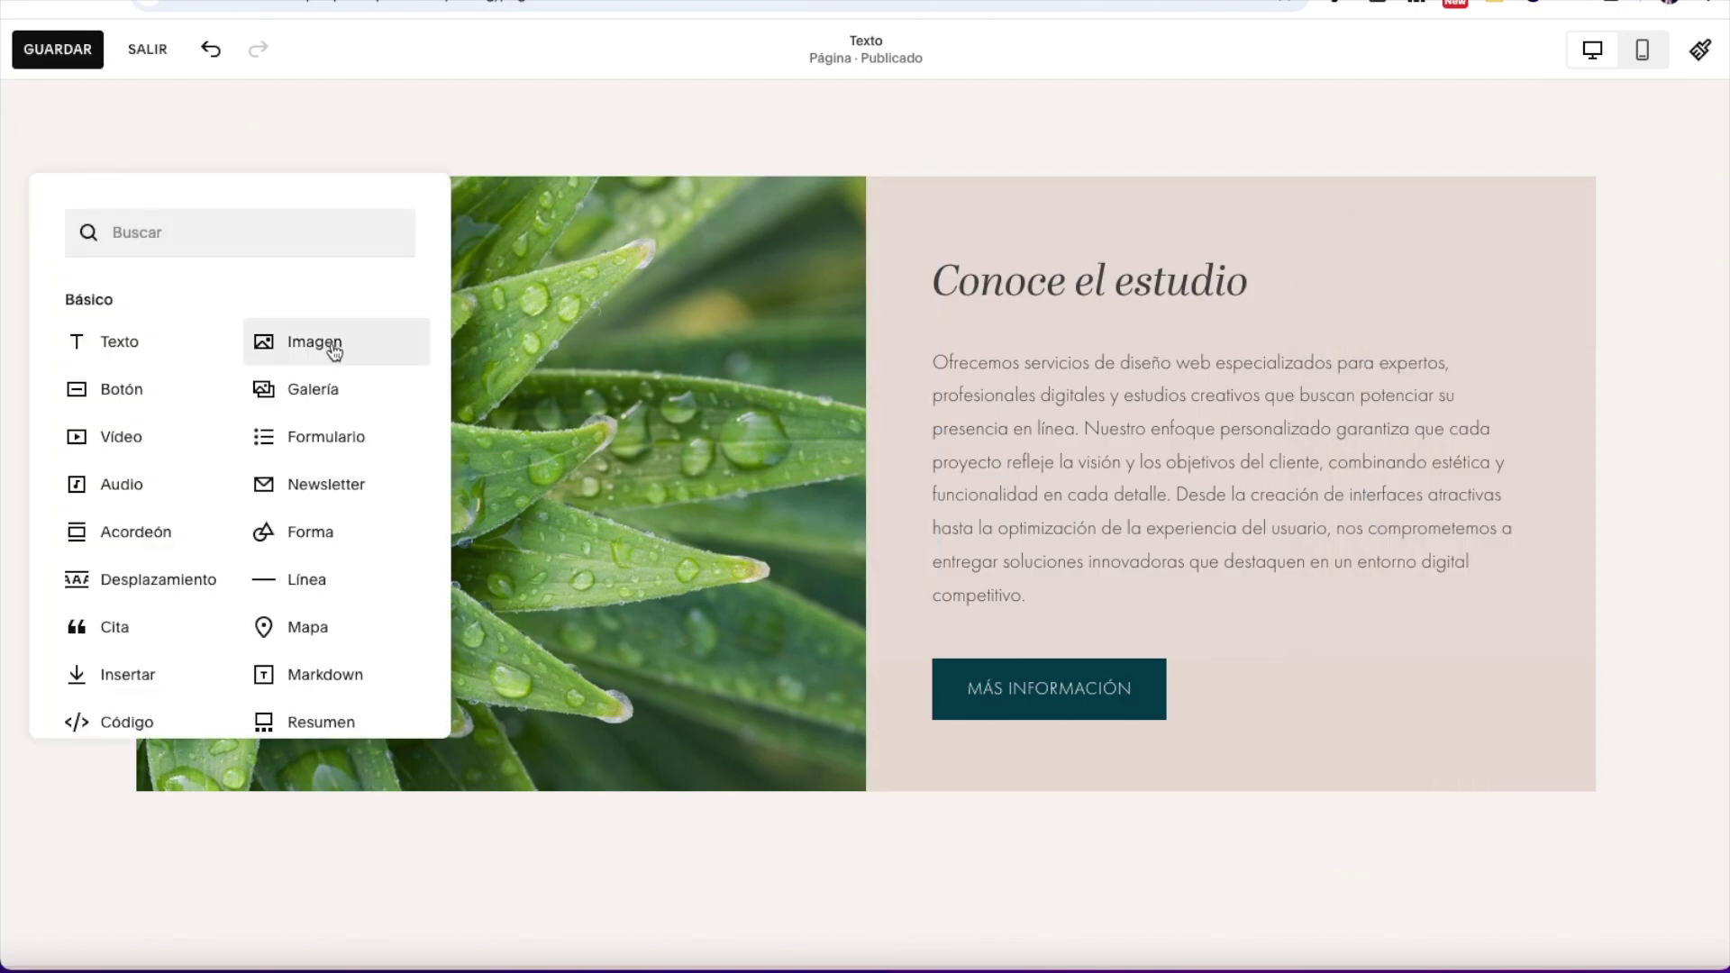
click(311, 531)
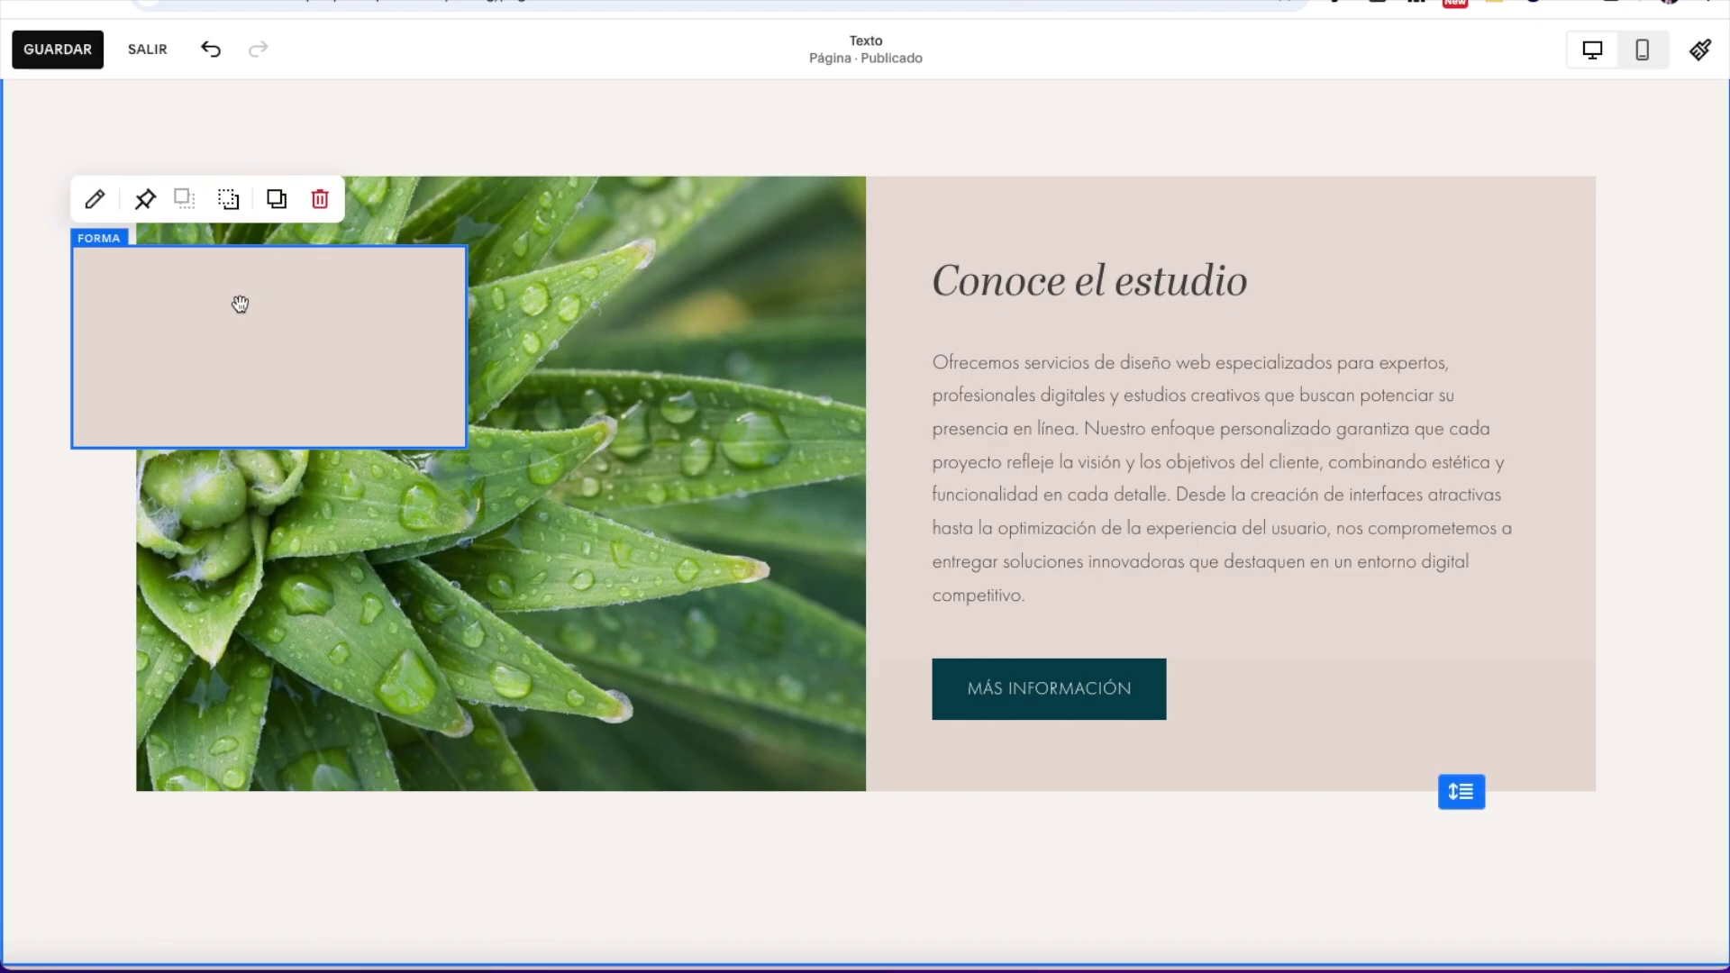
drag(215, 326, 478, 357)
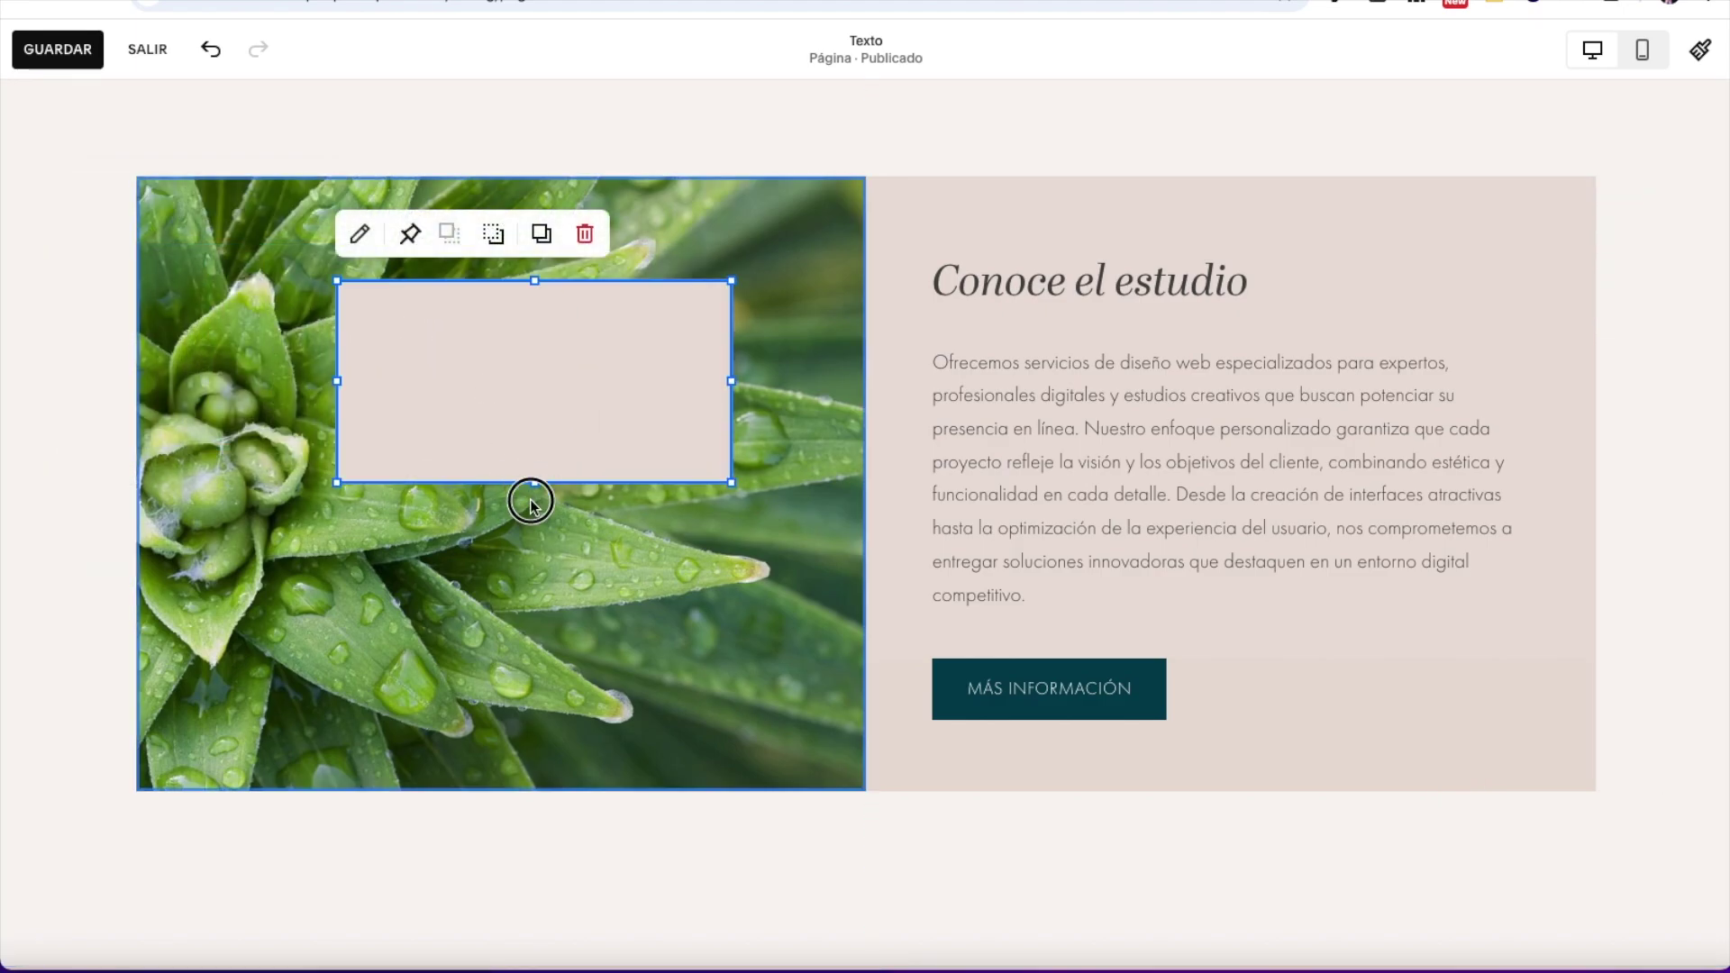
drag(529, 491, 506, 629)
drag(733, 447, 799, 451)
drag(613, 433, 521, 293)
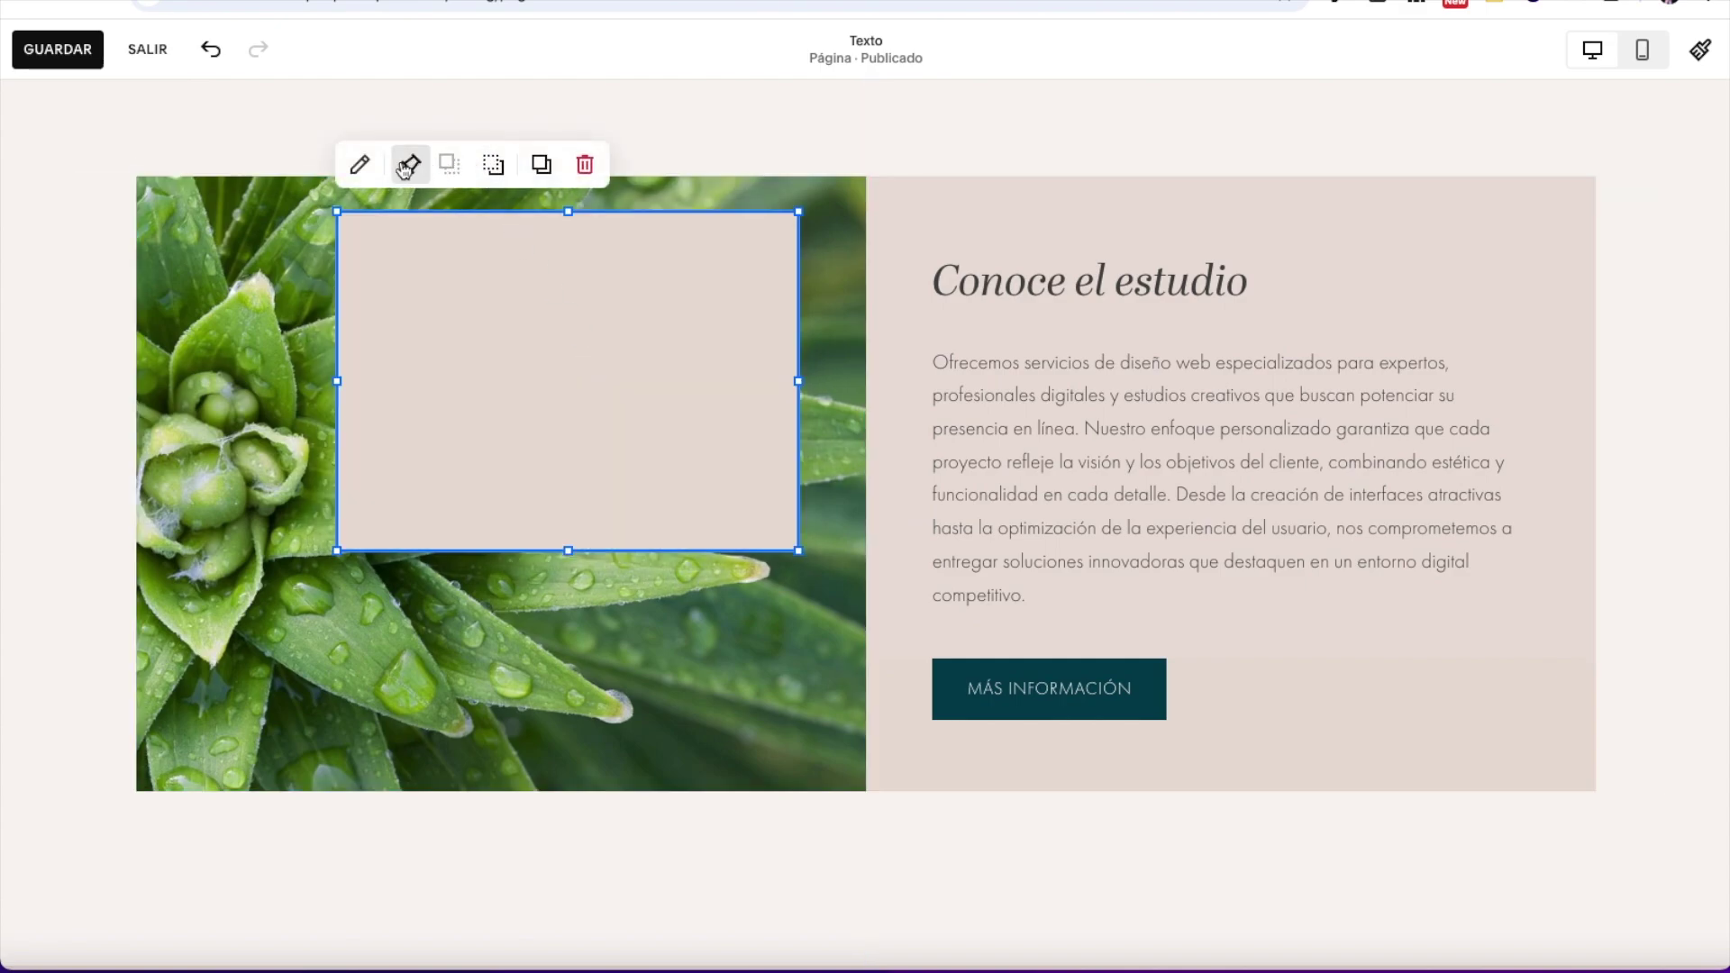
Step: Browse the shape types available for the new Forma block and delete the block
double_click(490, 252)
click(1119, 382)
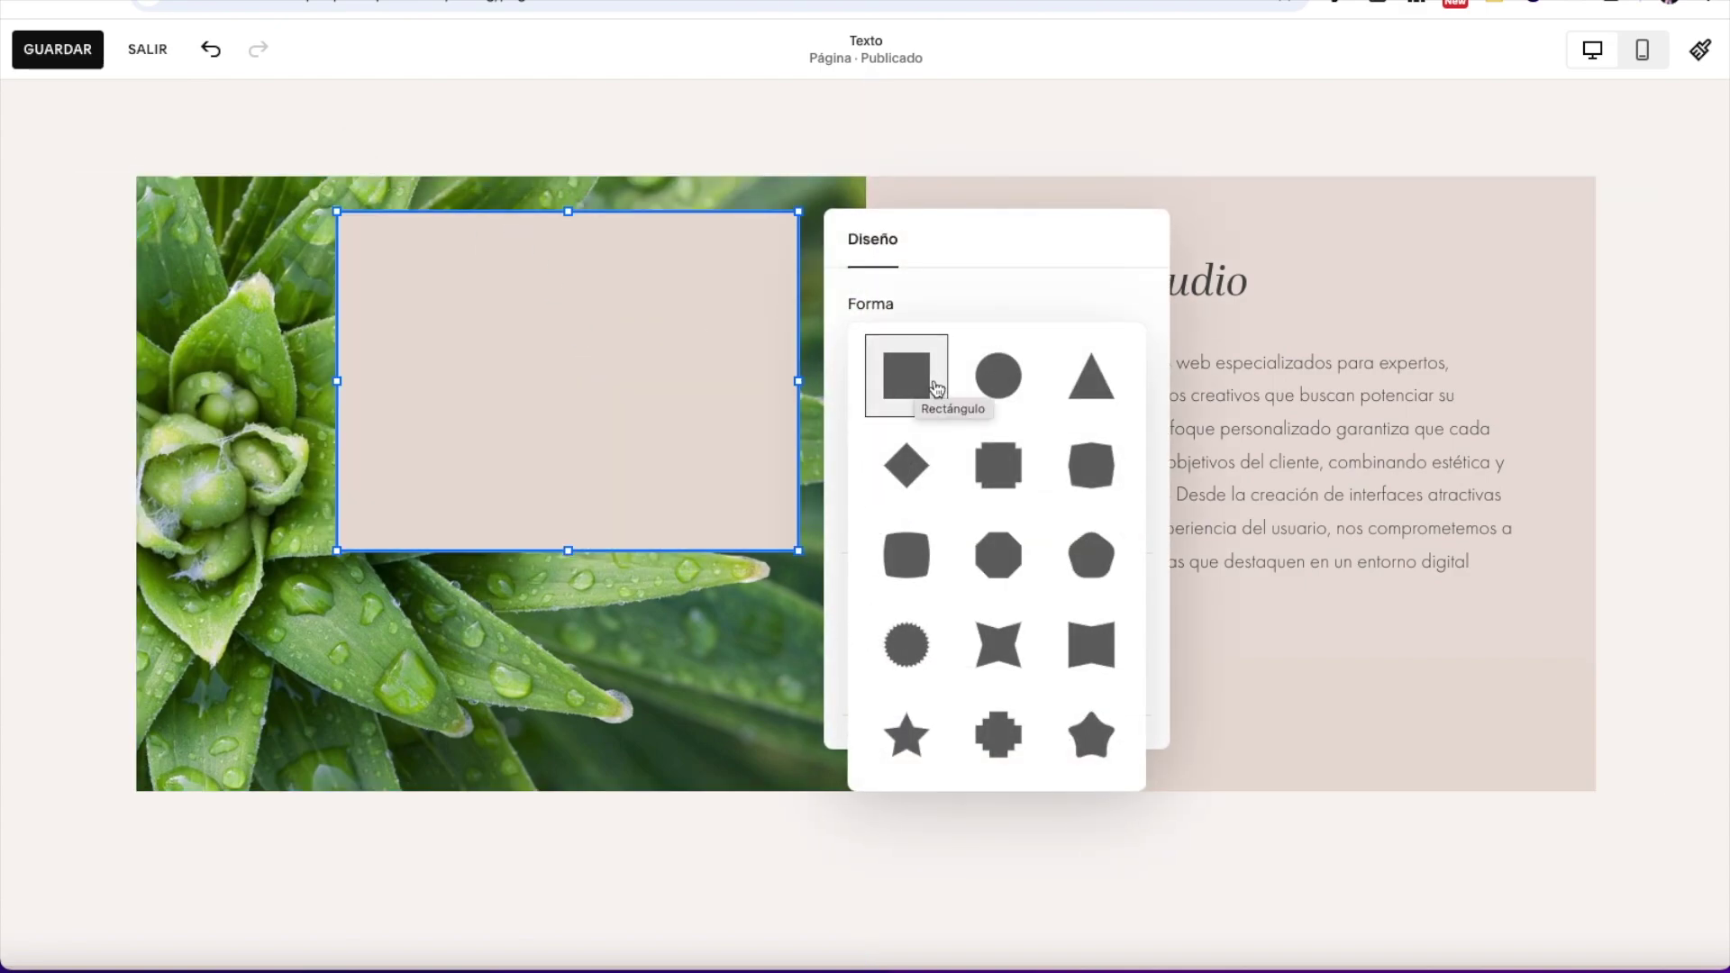
click(705, 302)
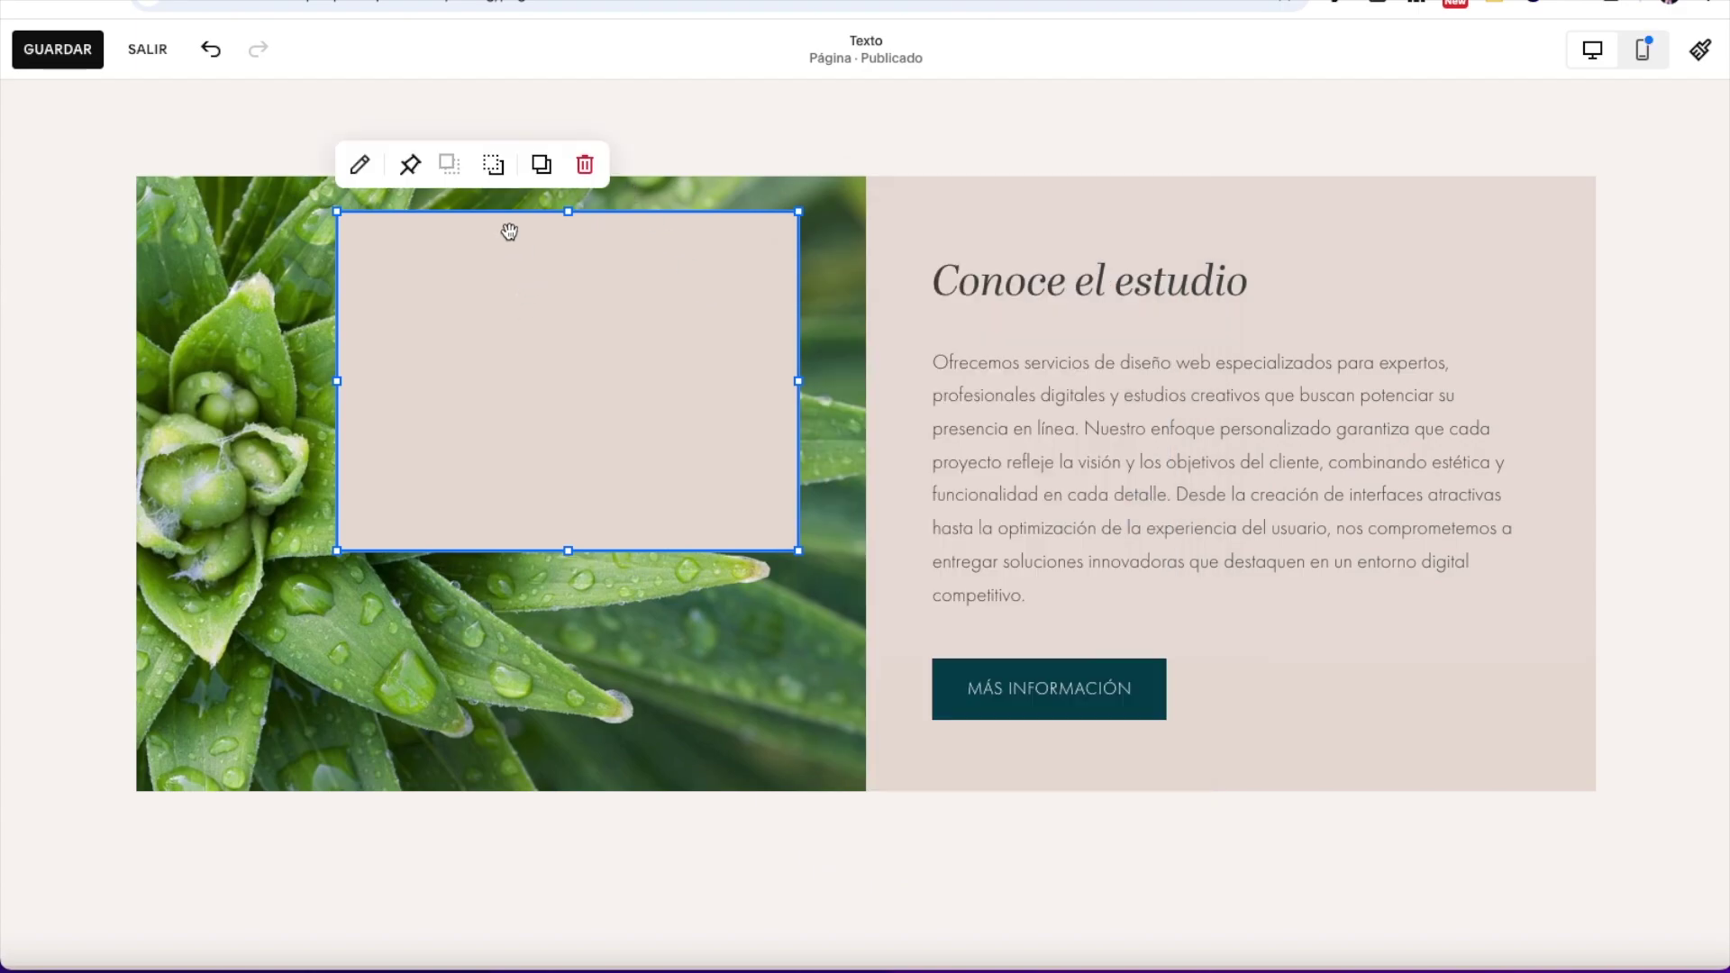
click(585, 164)
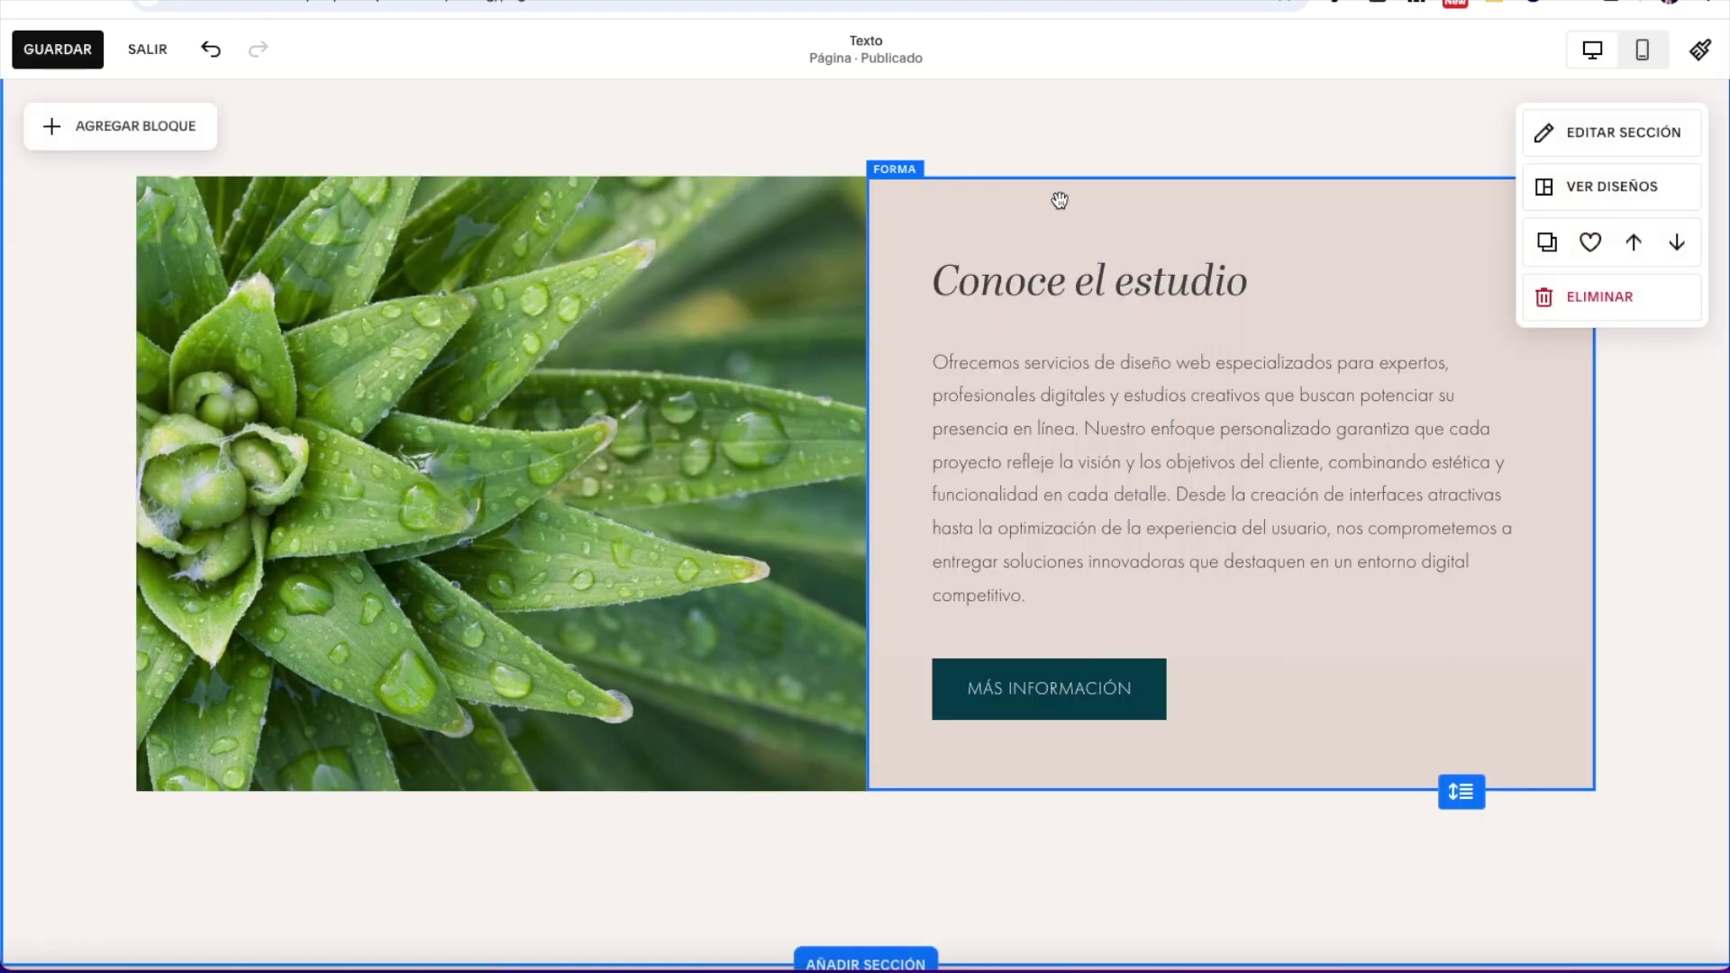
Step: Compare how the plant section is built from image, shape, text and button blocks with the candle section's text block
click(1098, 767)
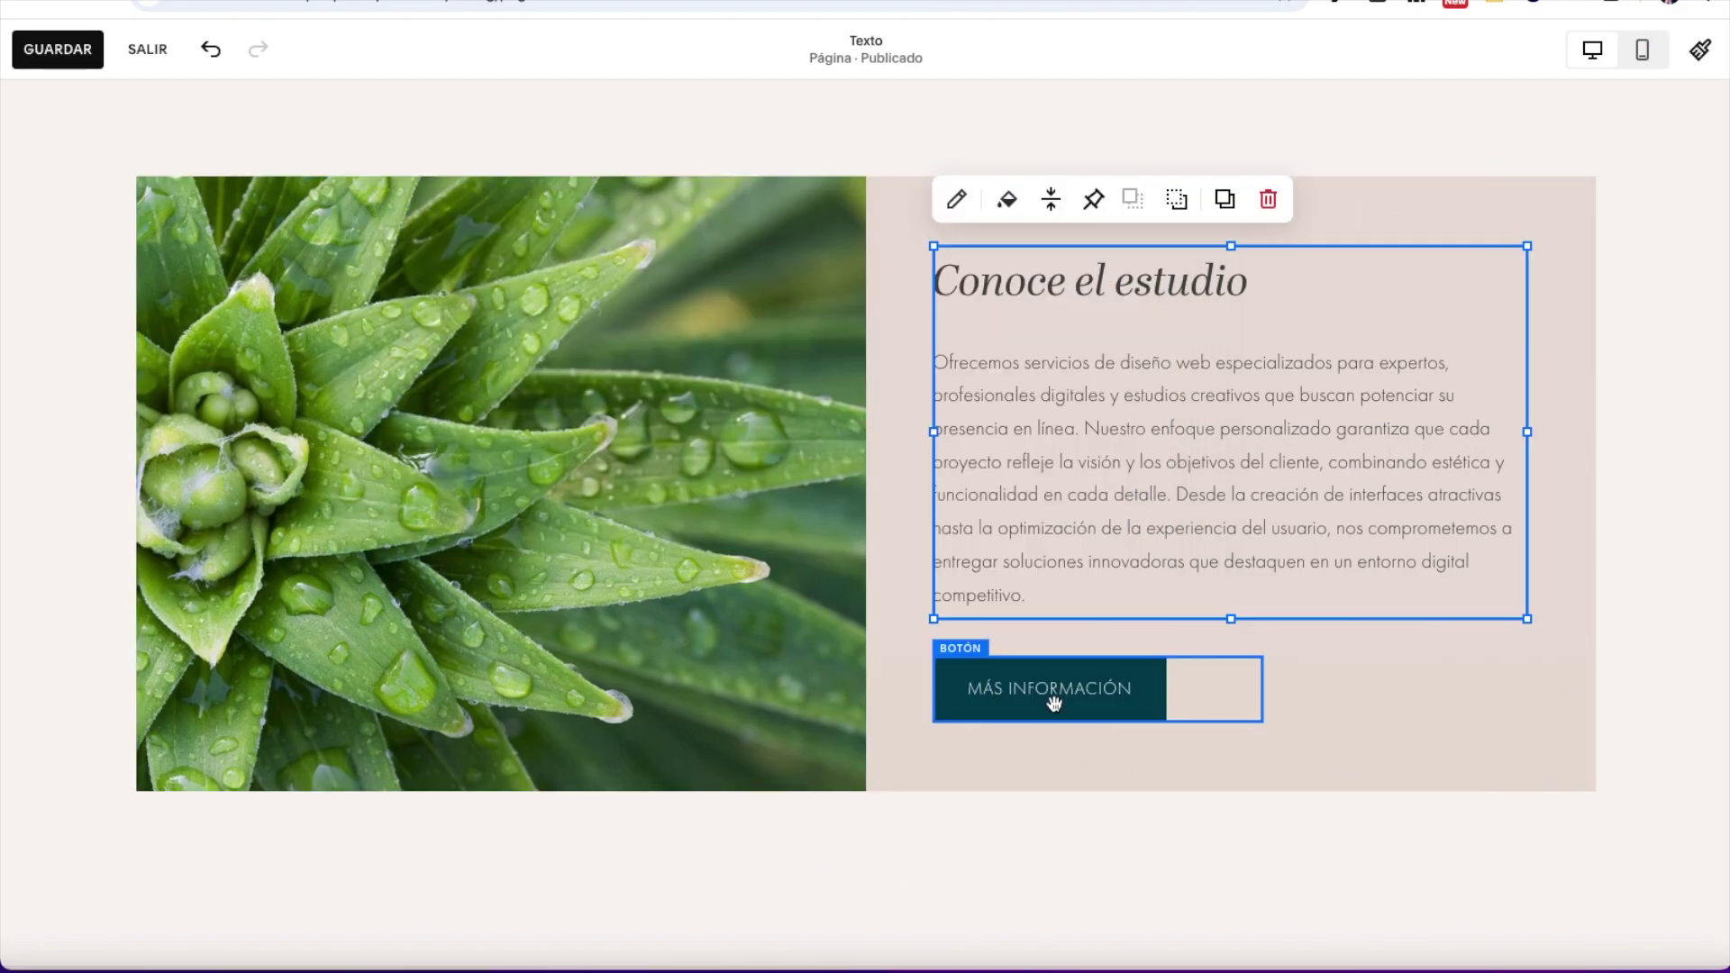
click(111, 426)
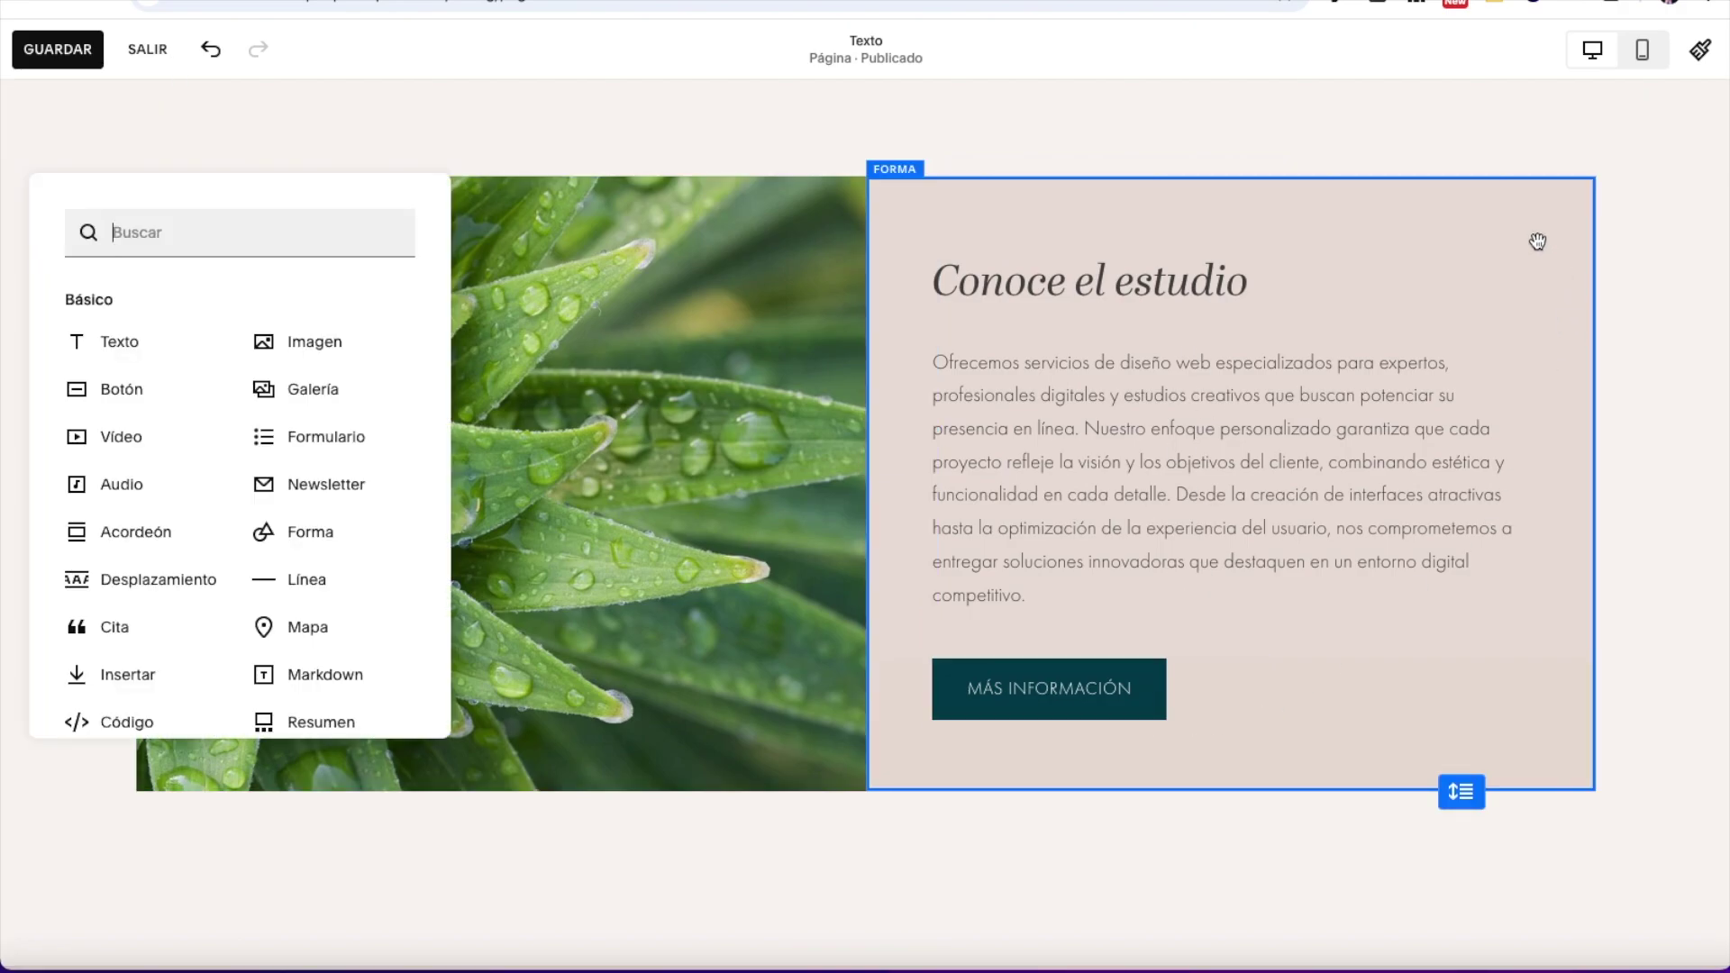
click(745, 715)
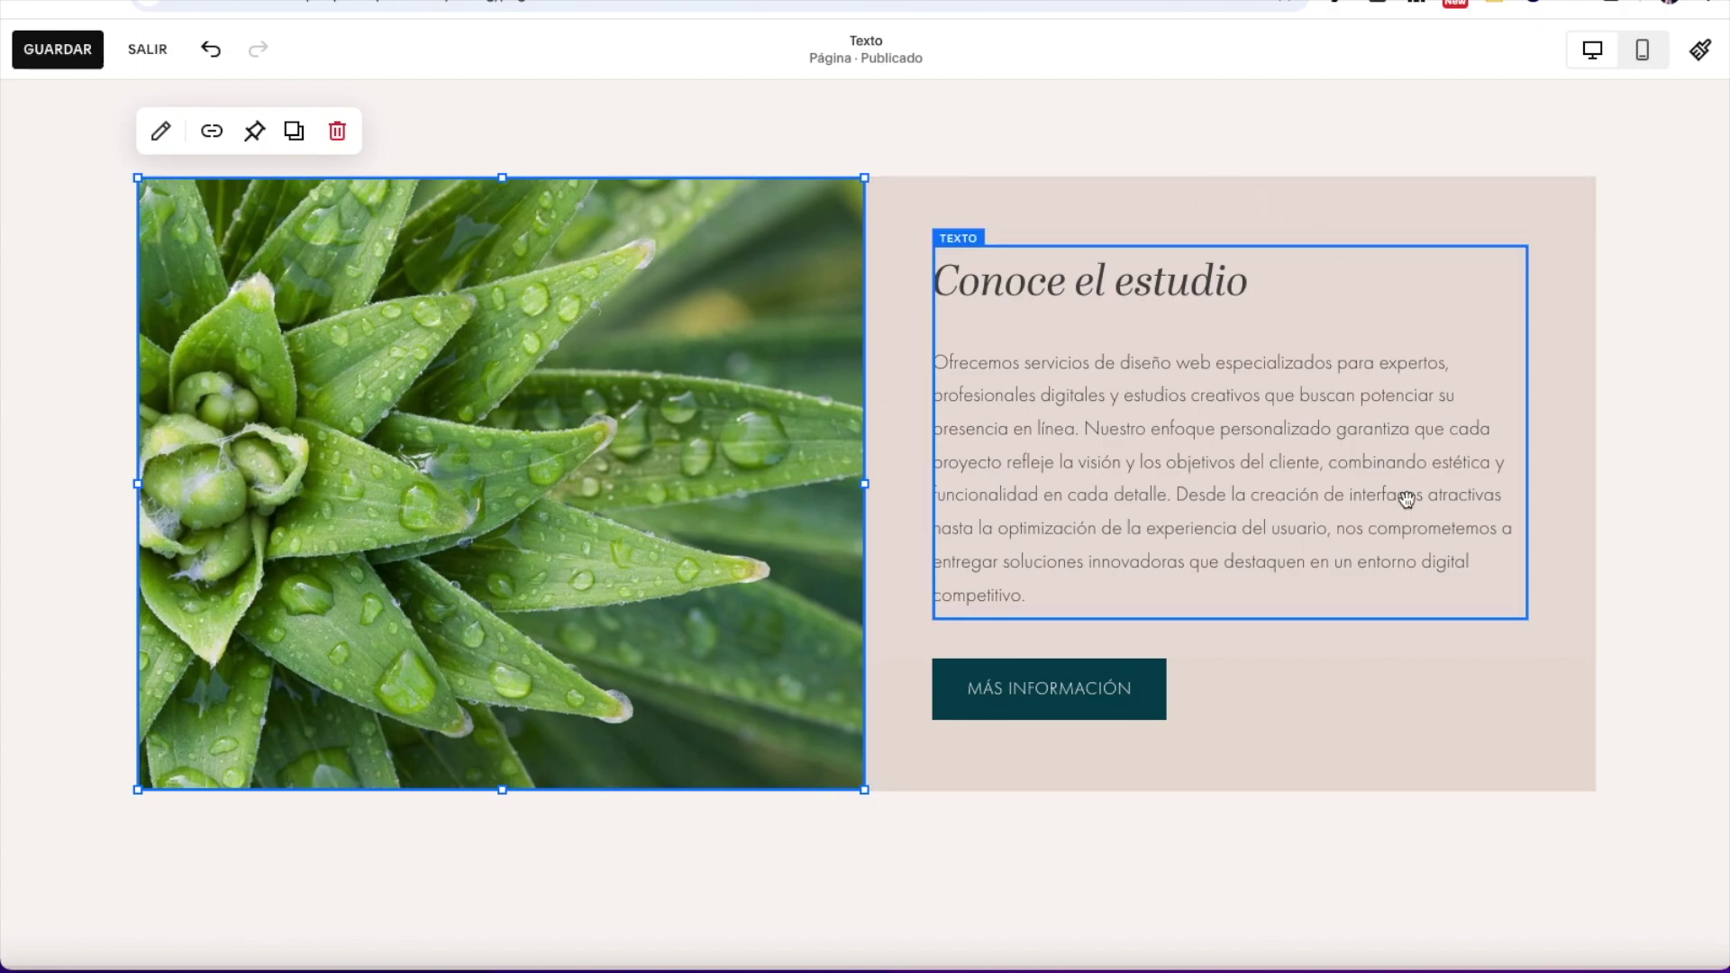
scroll(855, 851, up, 10)
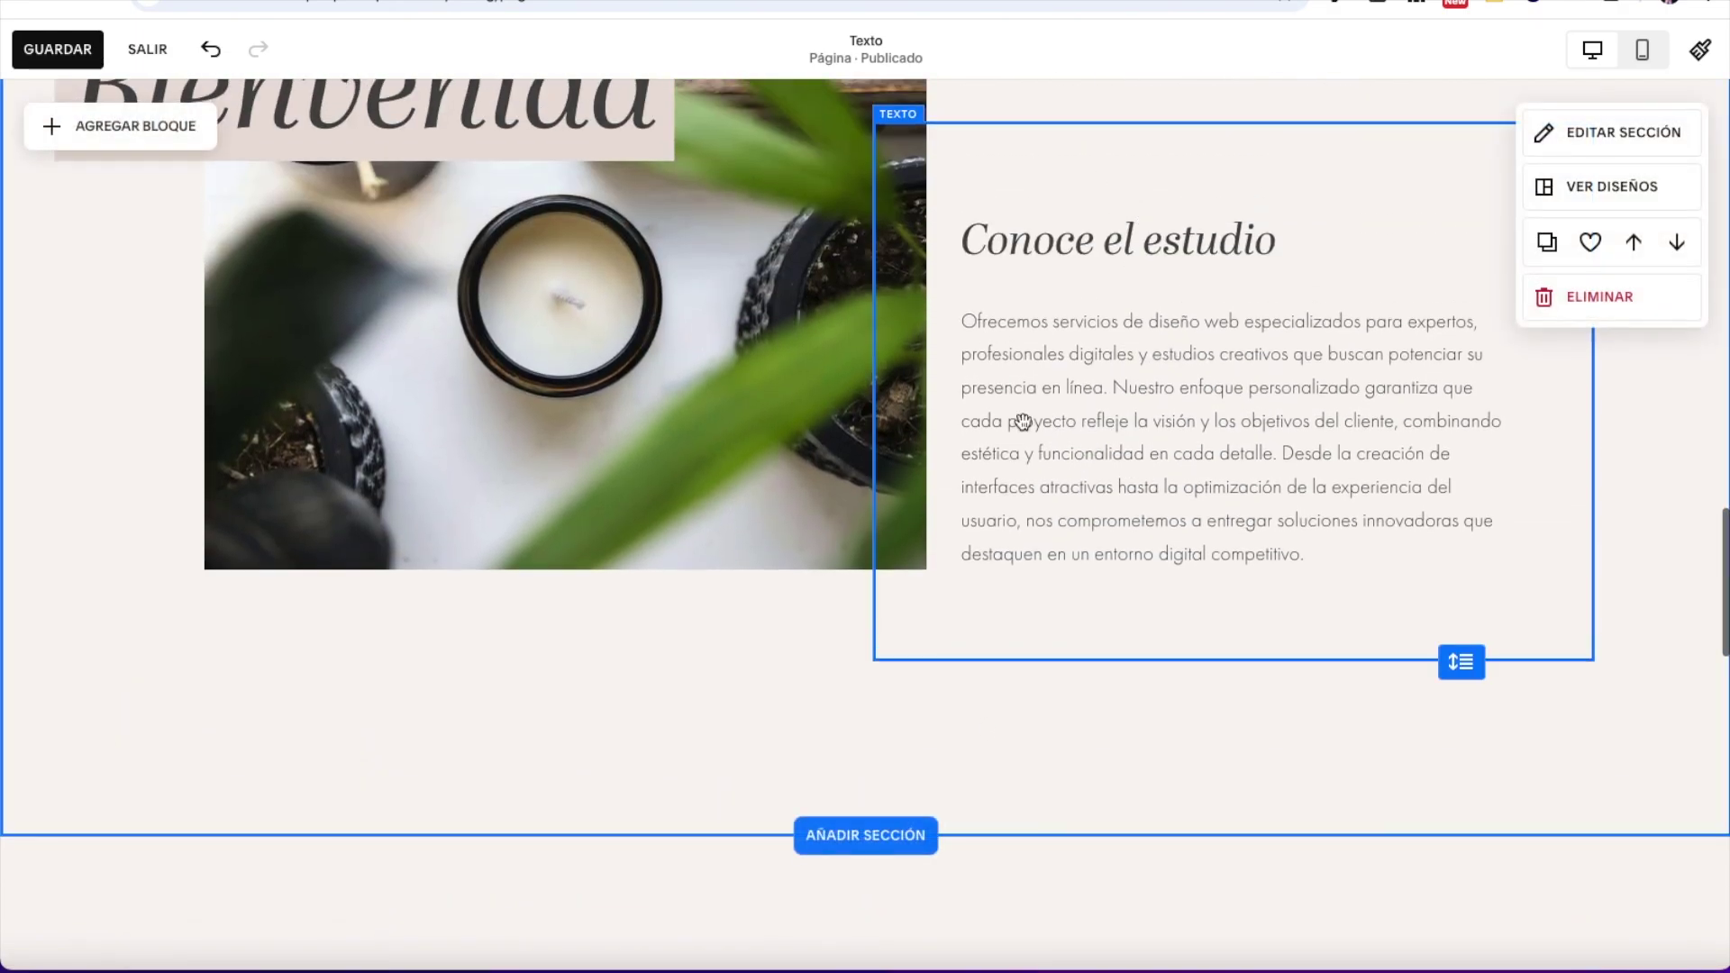
scroll(1253, 444, down, 10)
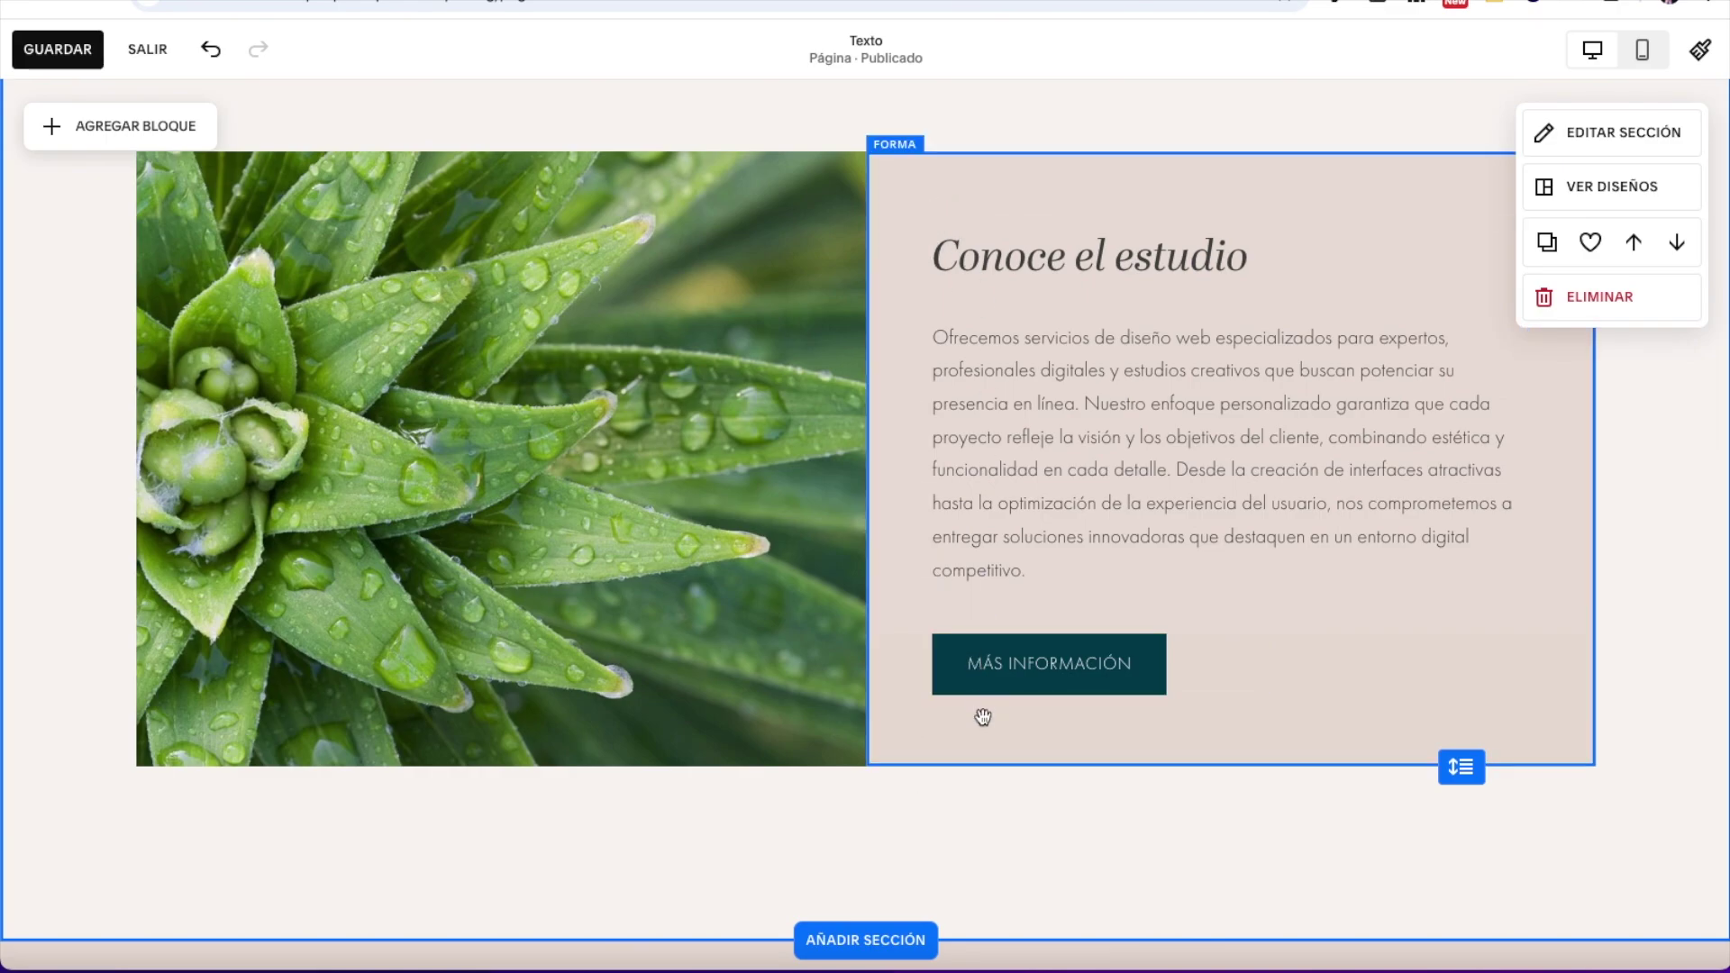
scroll(890, 491, up, 1)
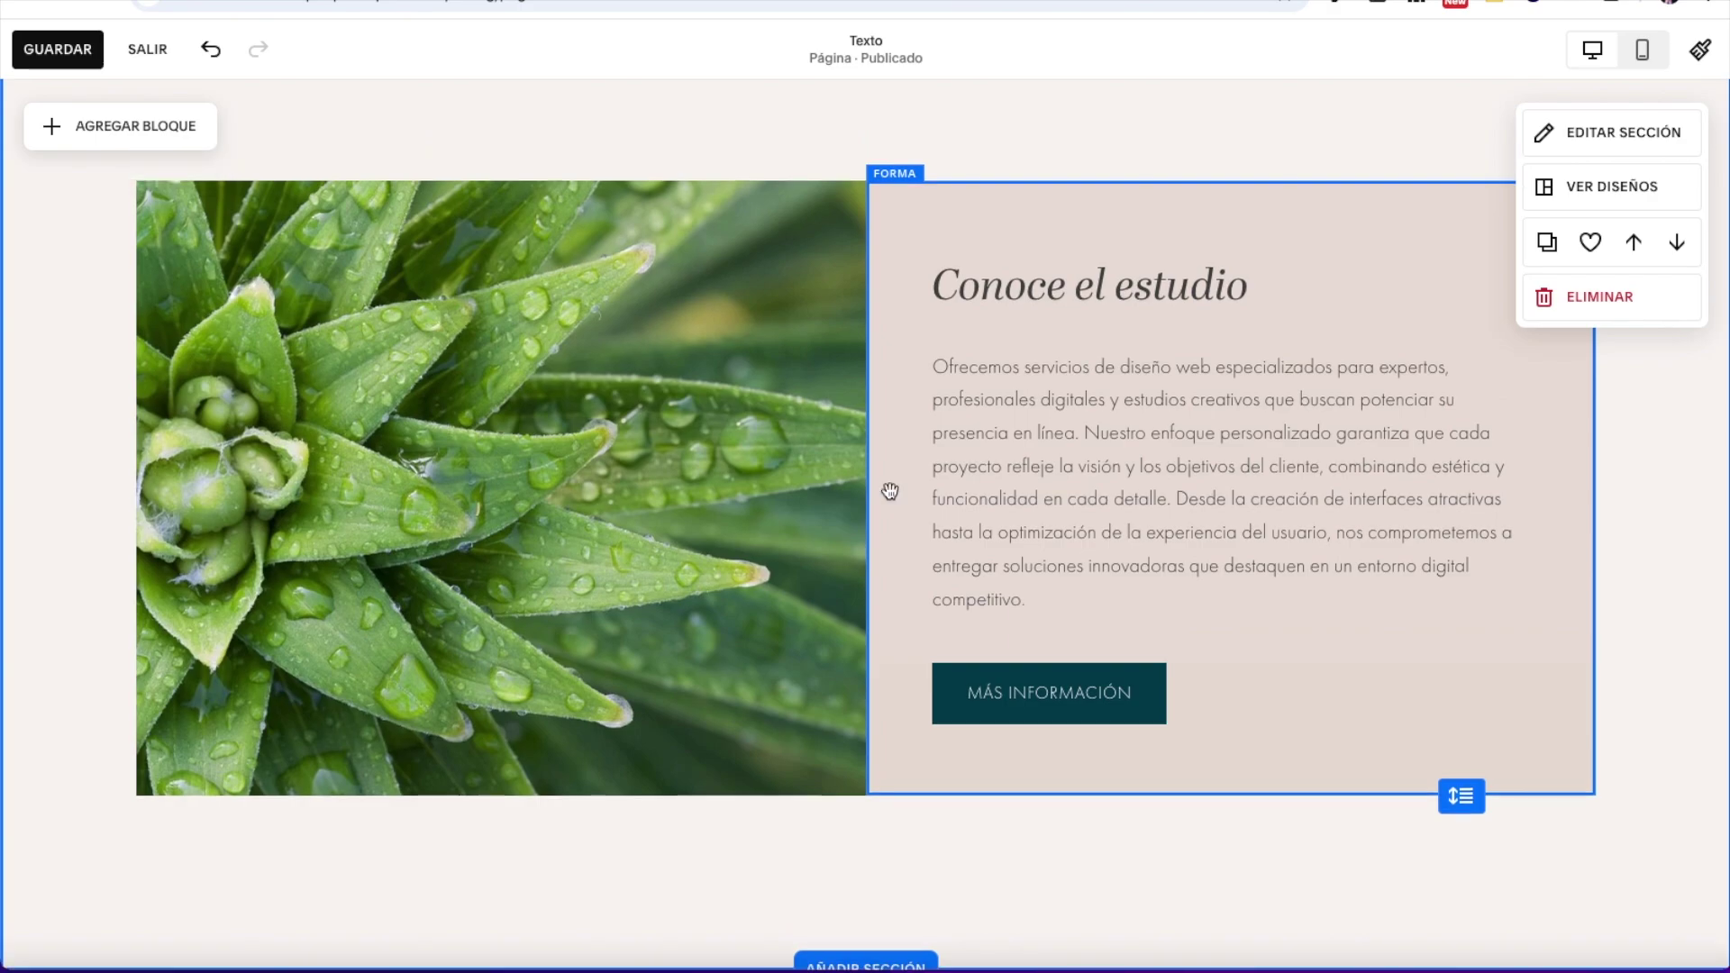
Step: Try moving the MÁS INFORMACIÓN button onto the shape's lower edge, return it beneath the text, and select the text and shape blocks individually
drag(1050, 698, 1043, 801)
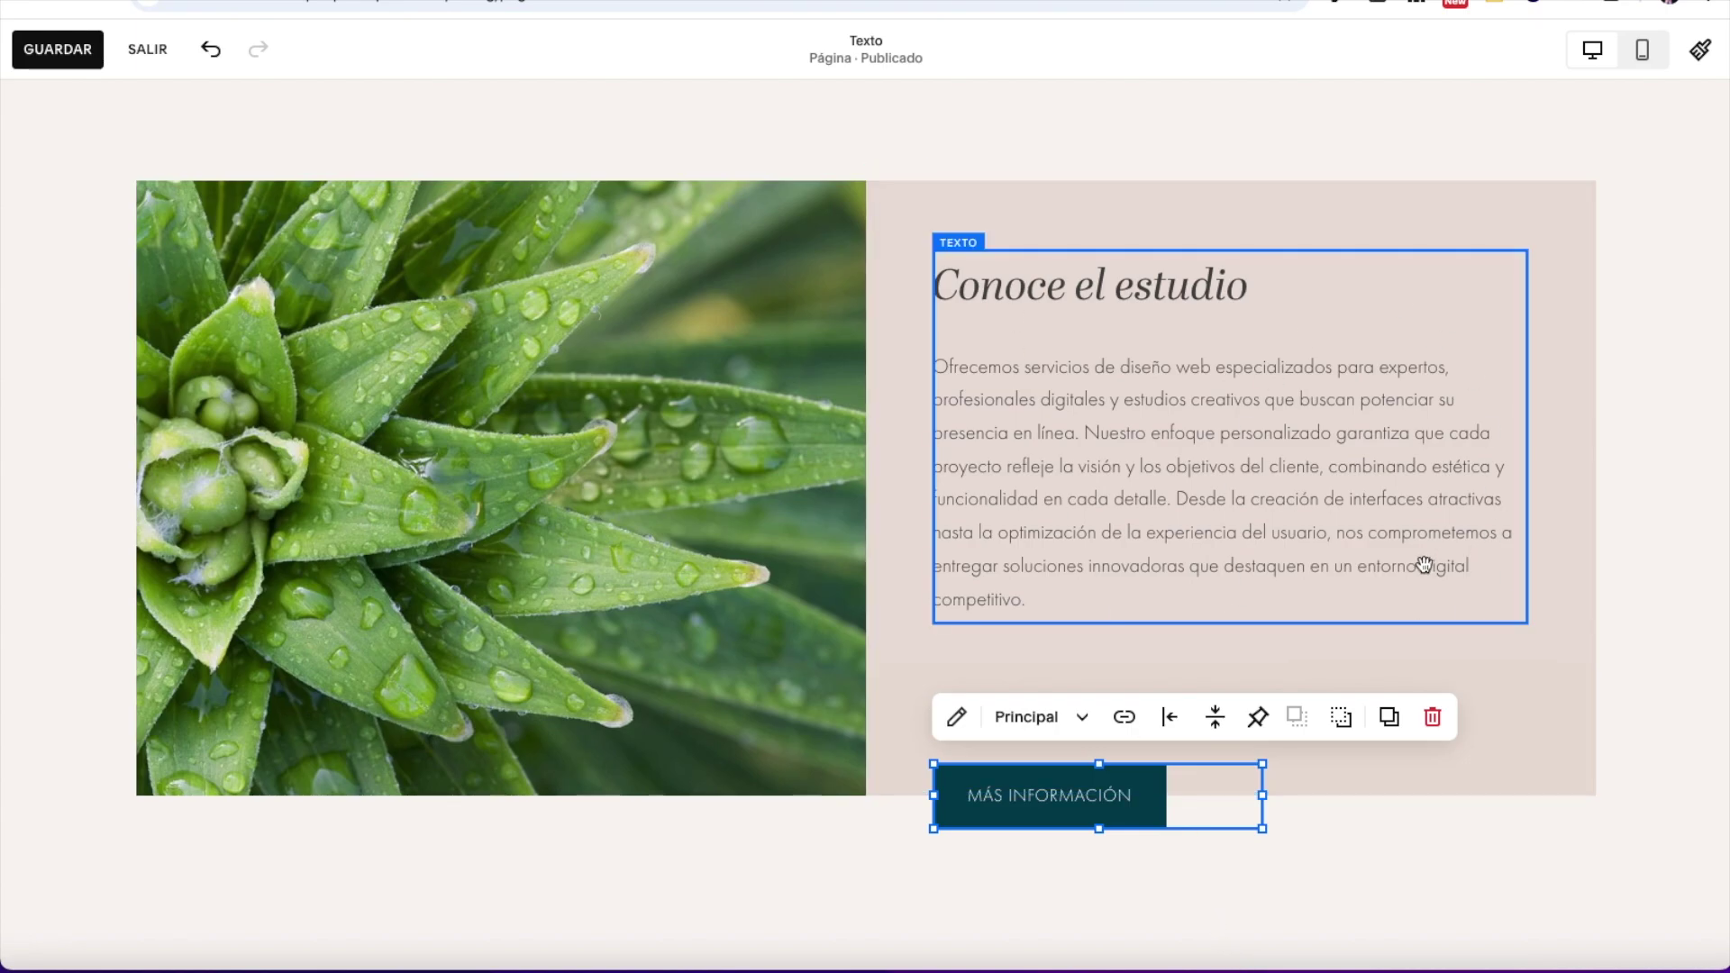
drag(1147, 788, 1144, 687)
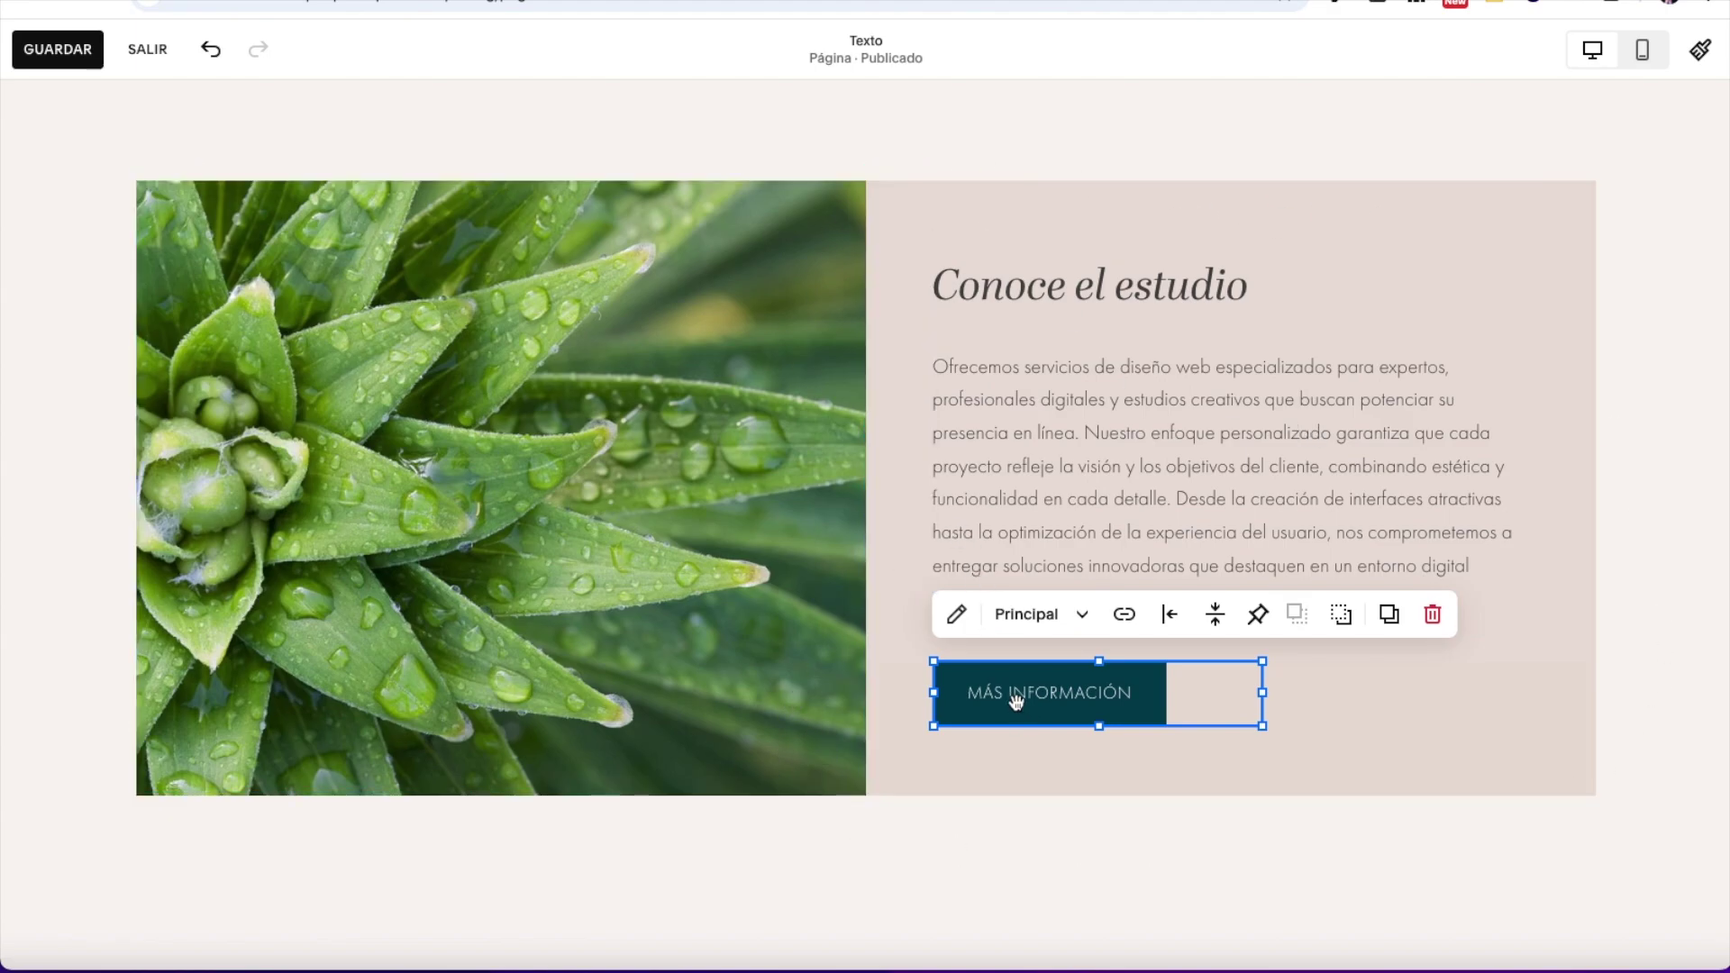
click(1028, 328)
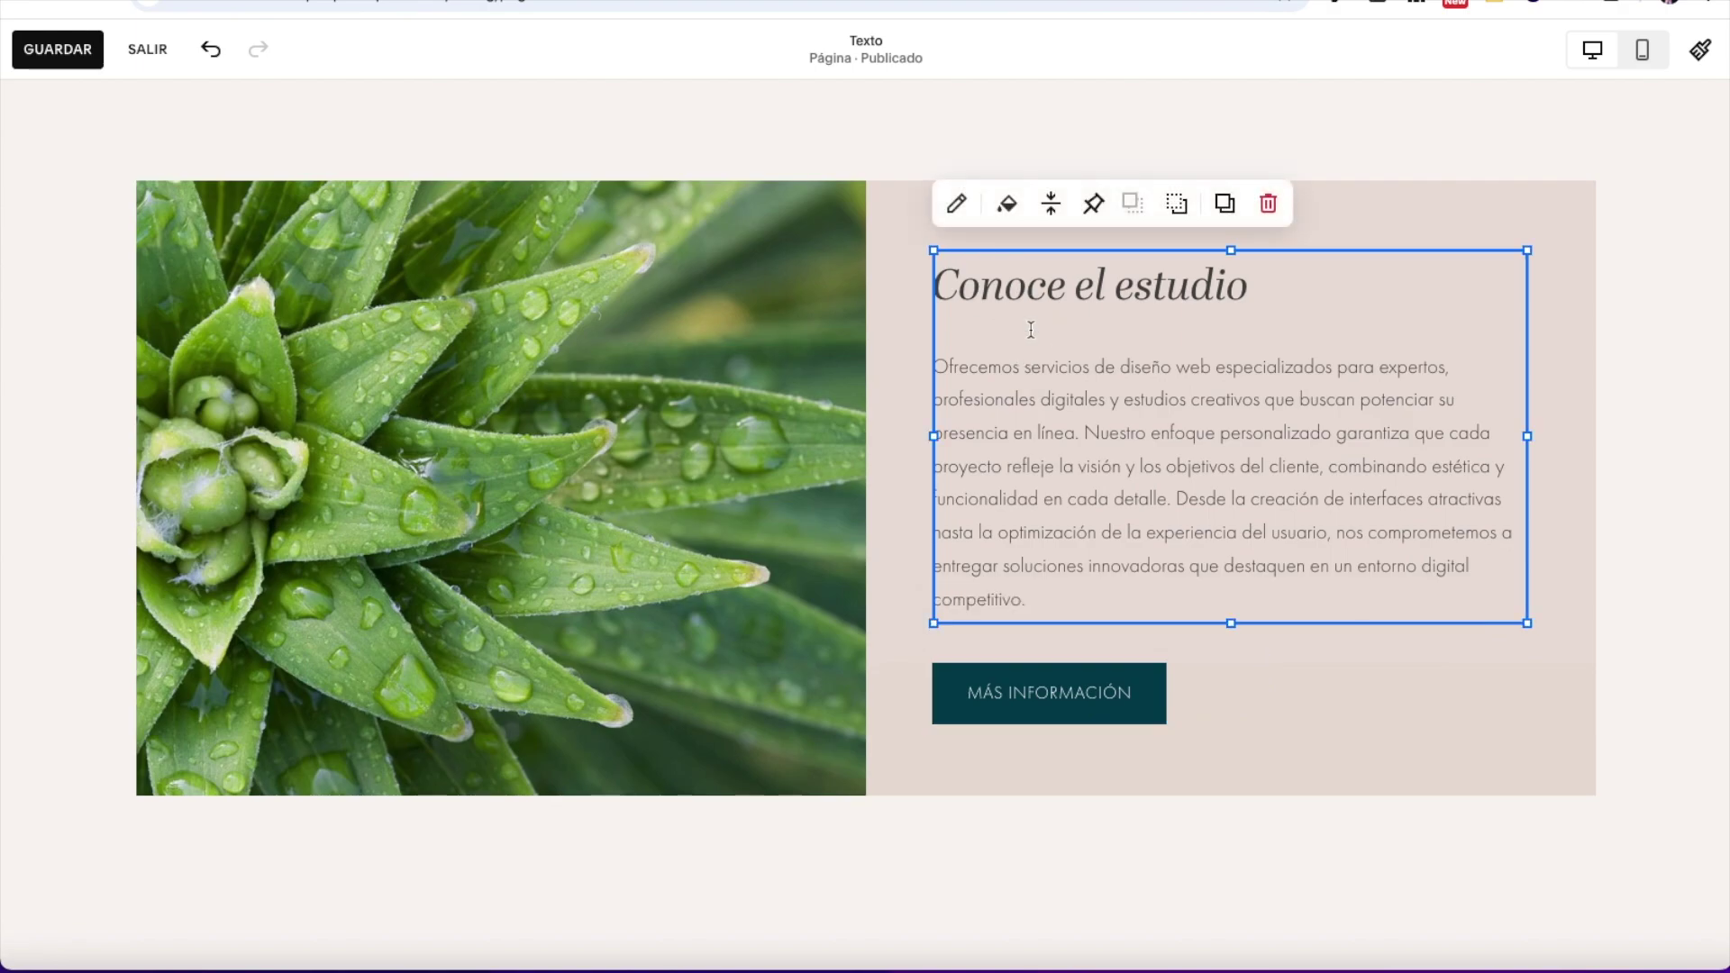
click(884, 262)
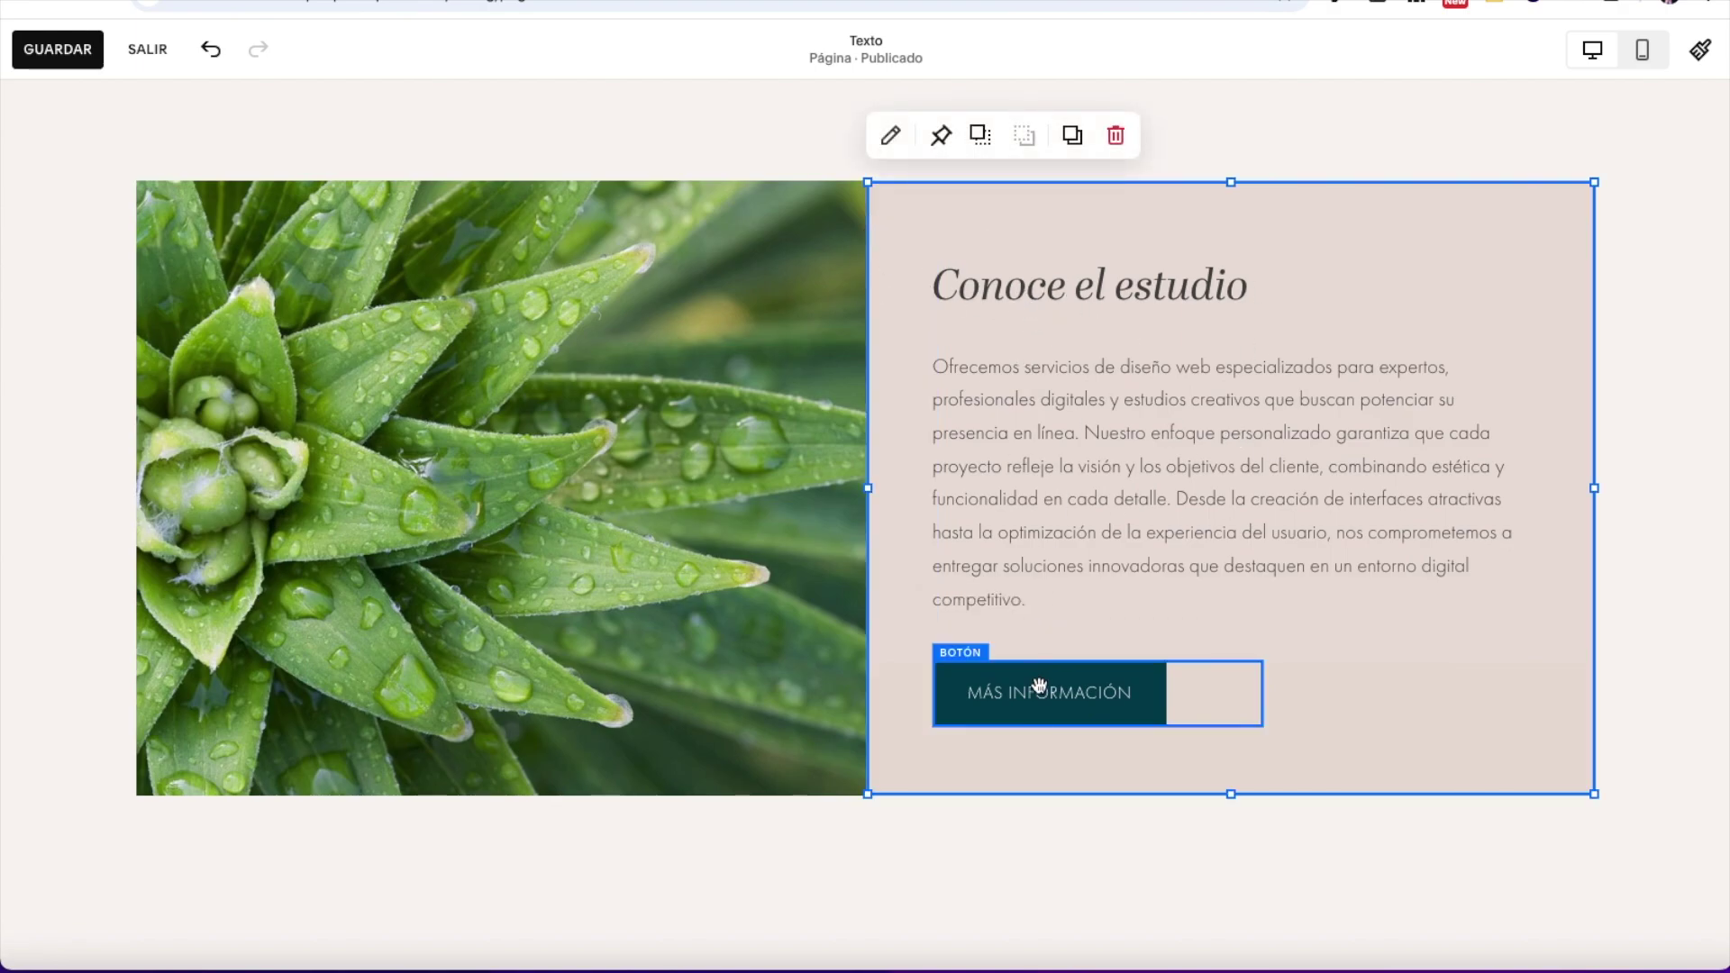
scroll(1039, 692, up, 1)
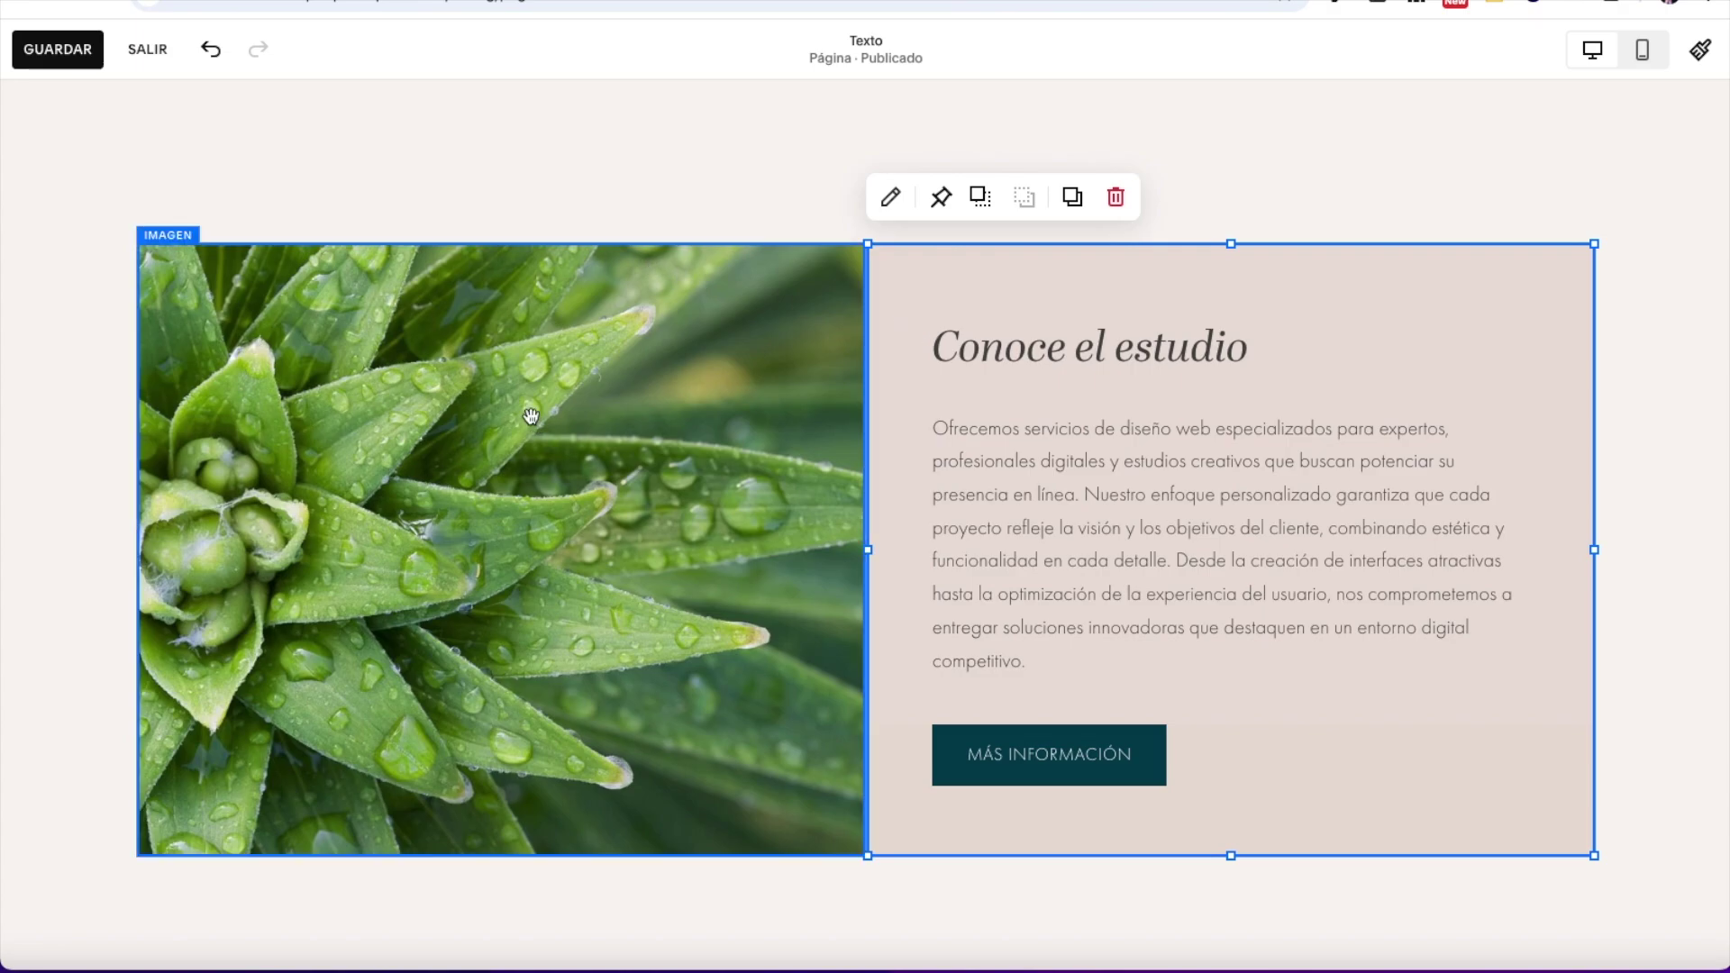
Step: Try the plant section's grid with gaps and a custom horizontal spacing of 0, and restore the grid spacing without gaps
click(1242, 178)
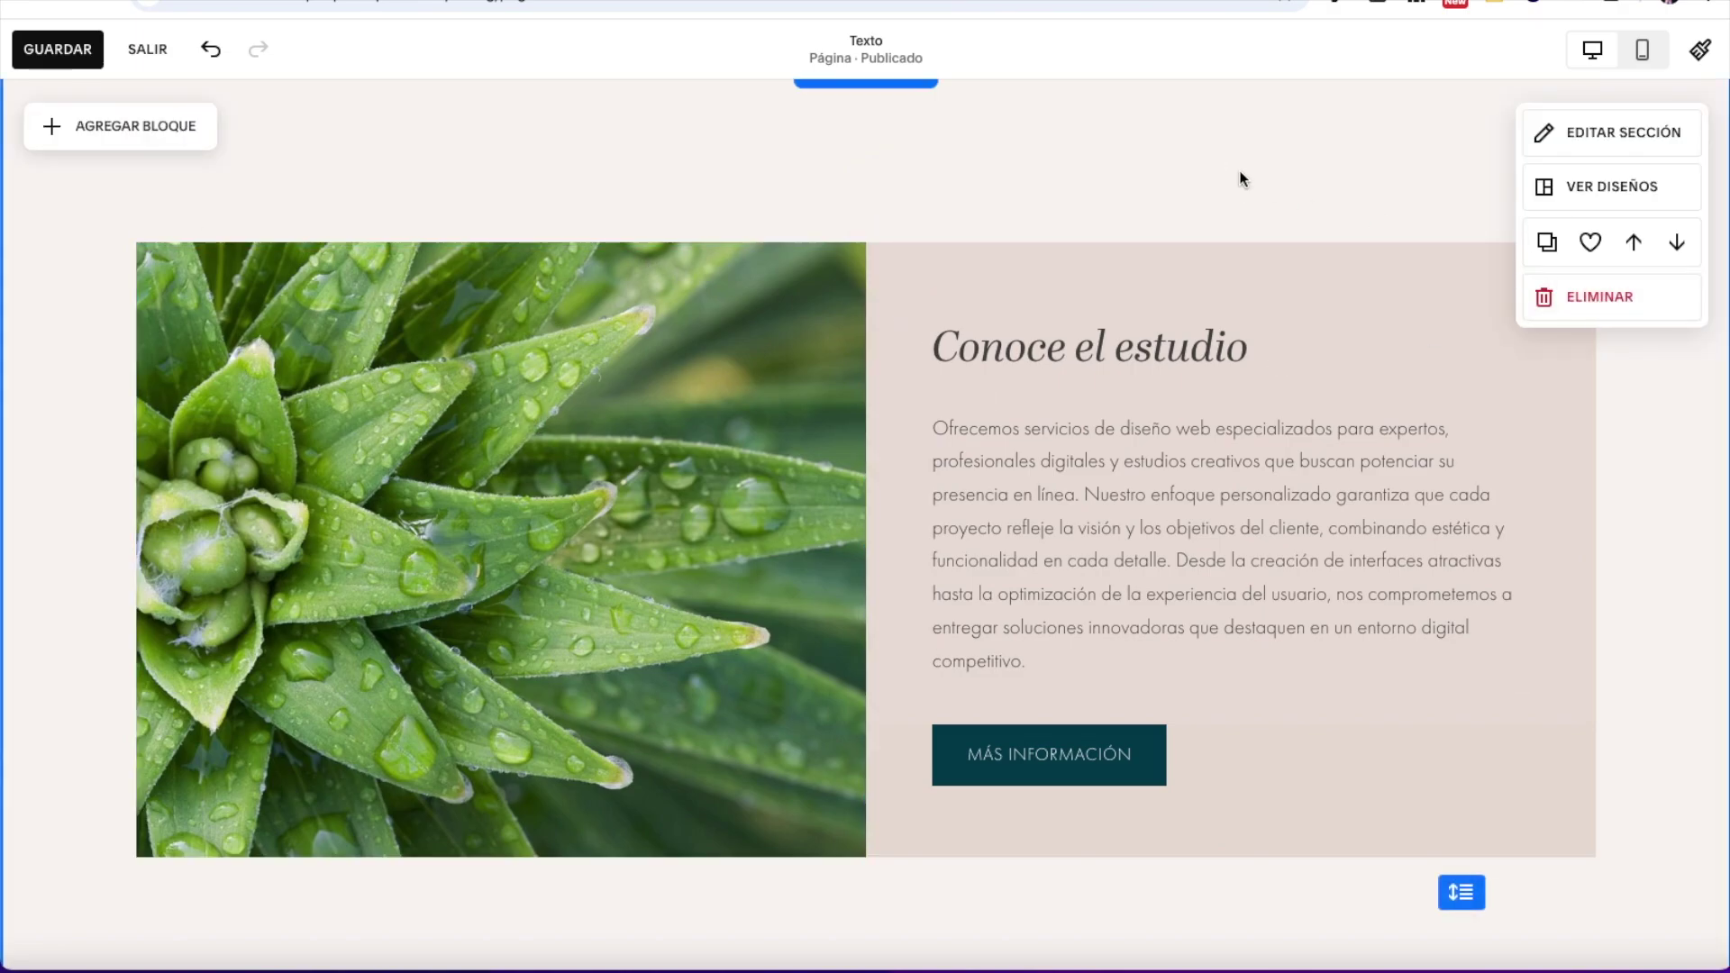
scroll(1396, 180, up, 1)
click(1597, 158)
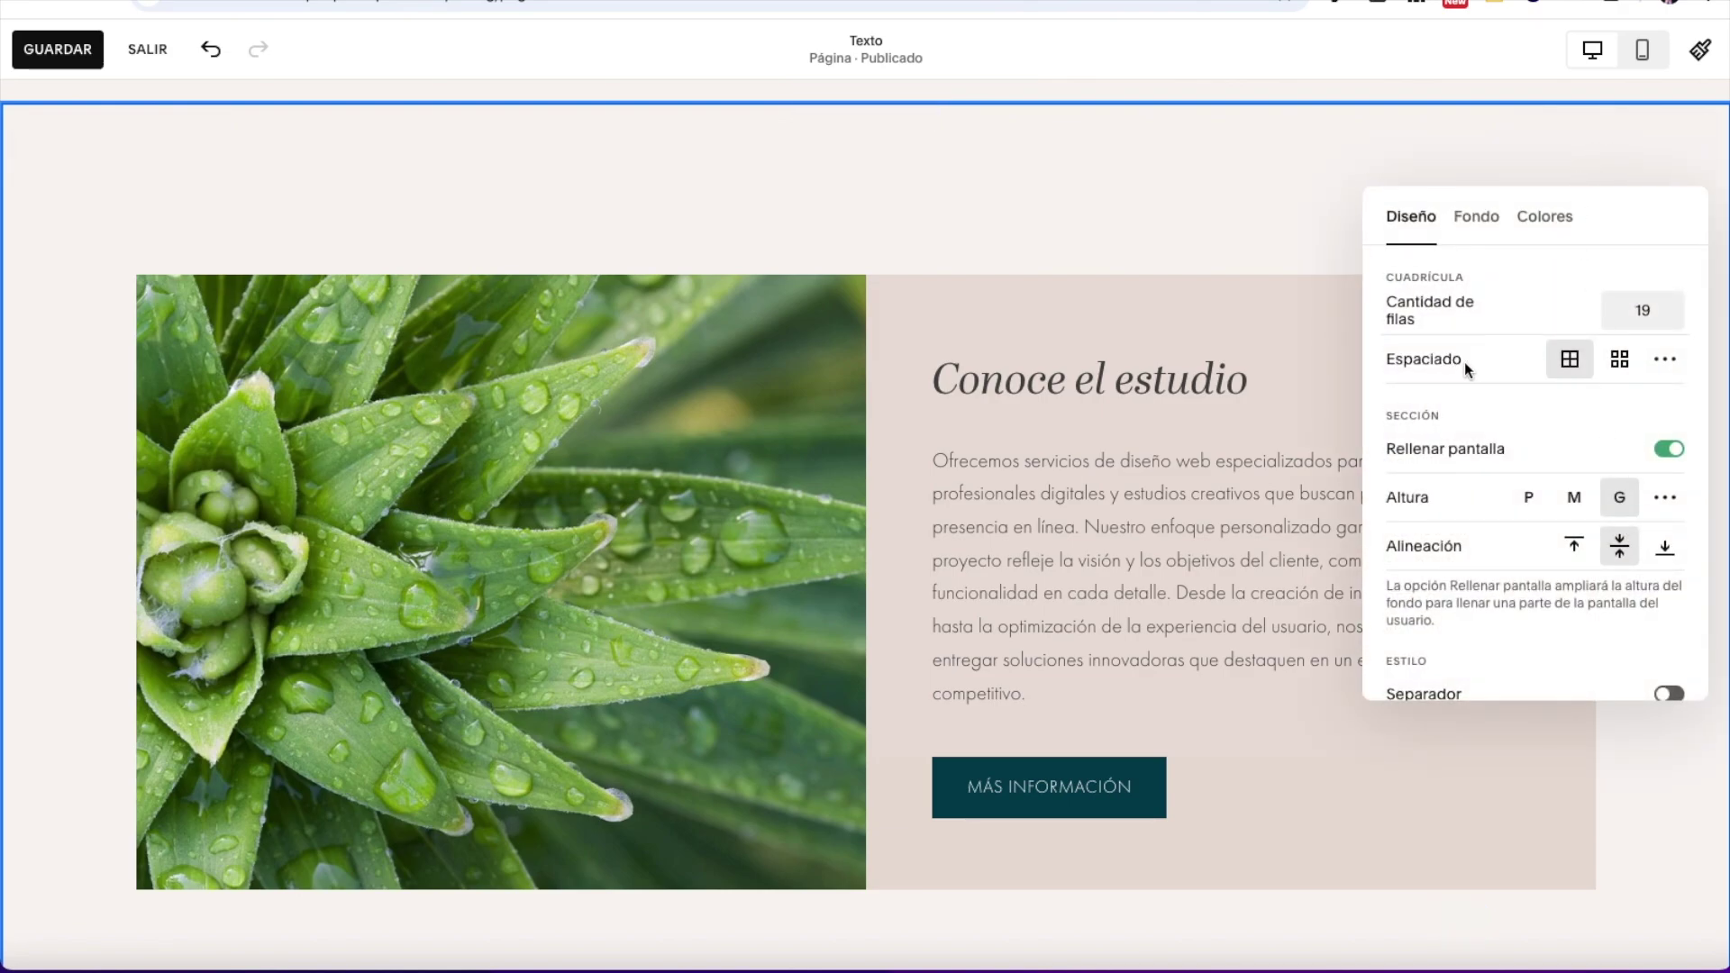
click(1621, 365)
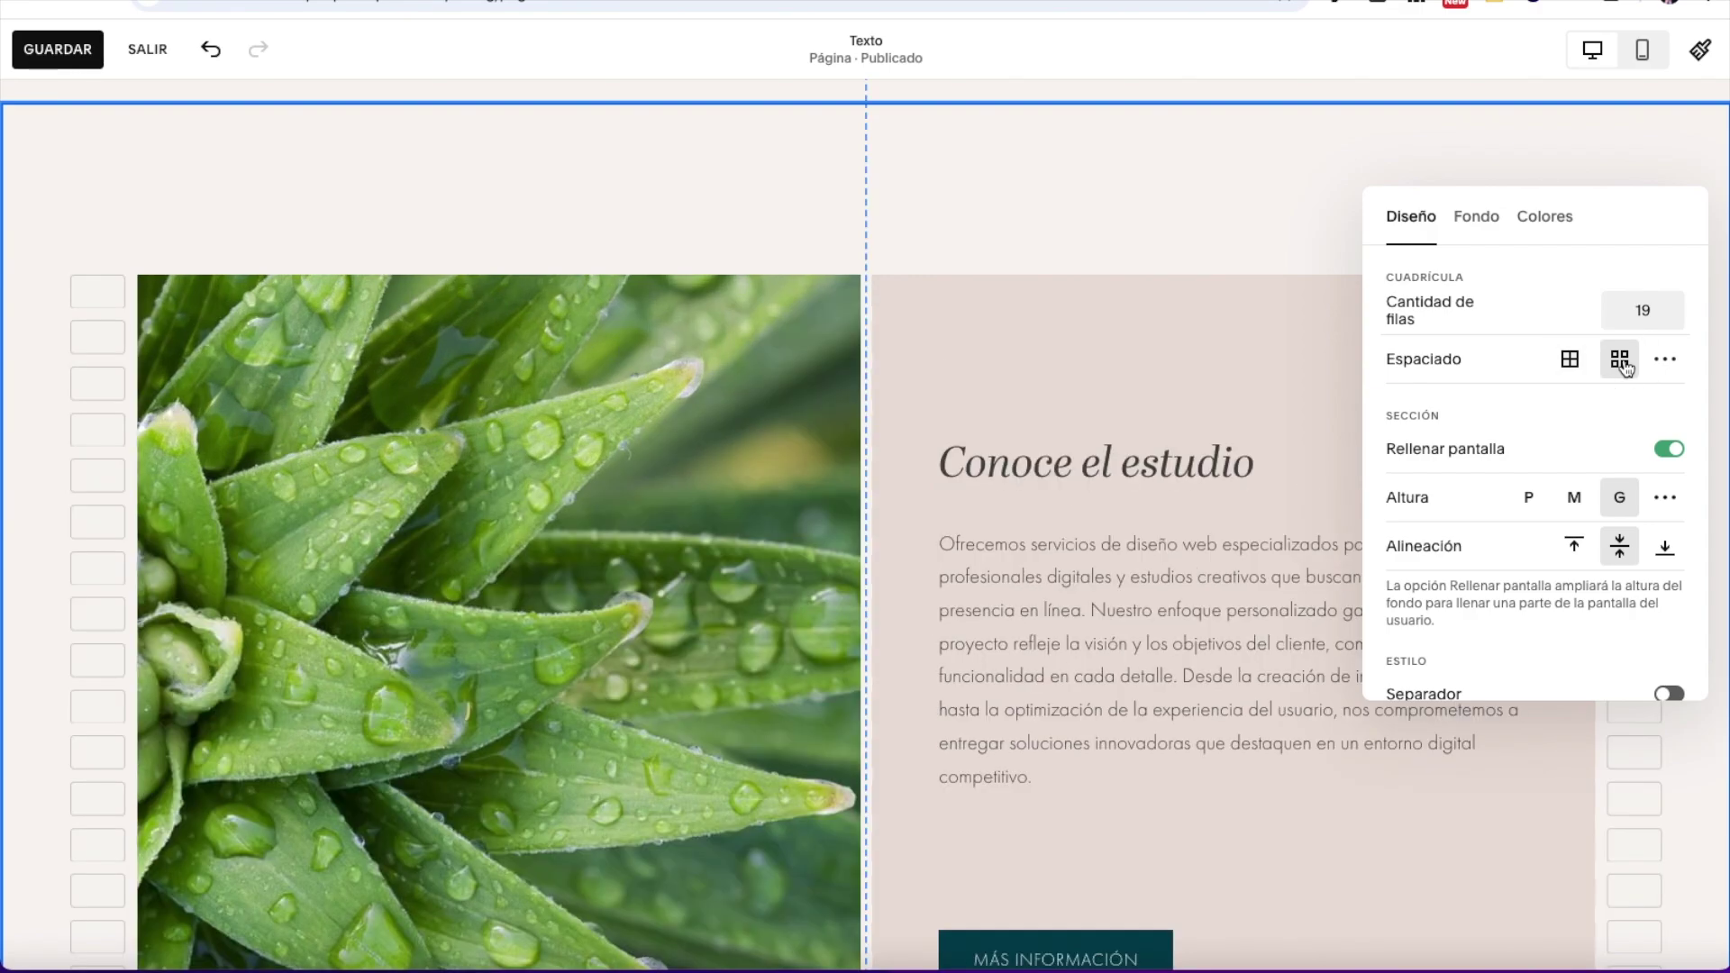
scroll(869, 381, down, 1)
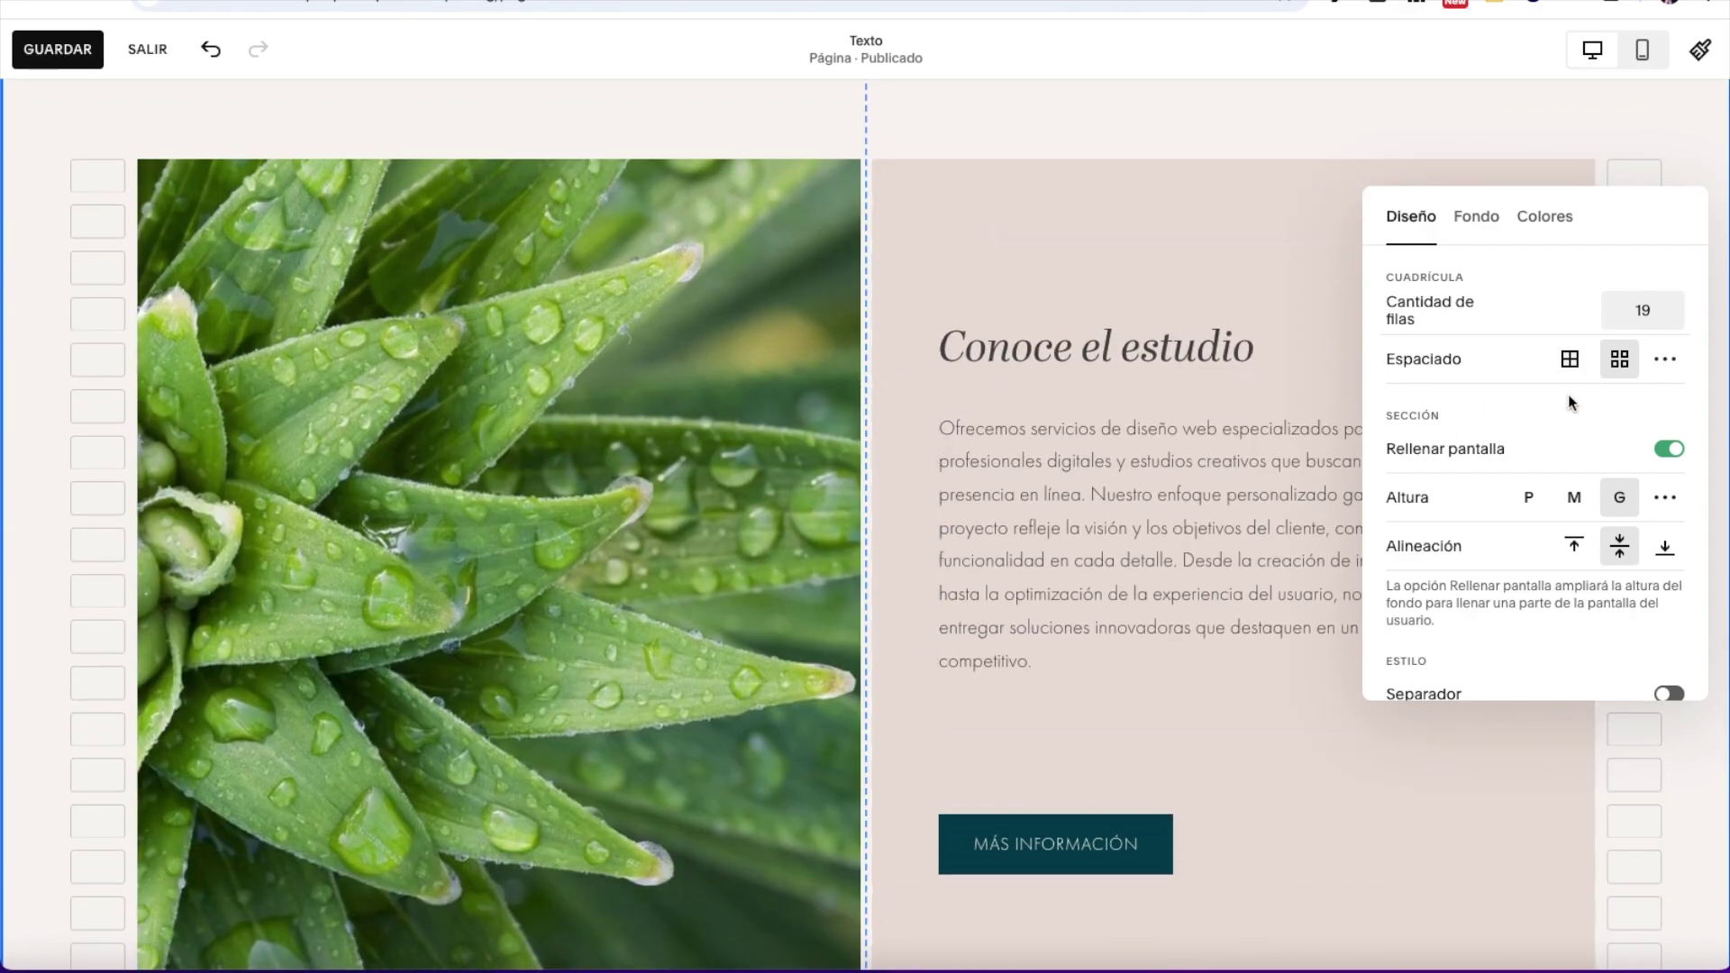
click(1664, 359)
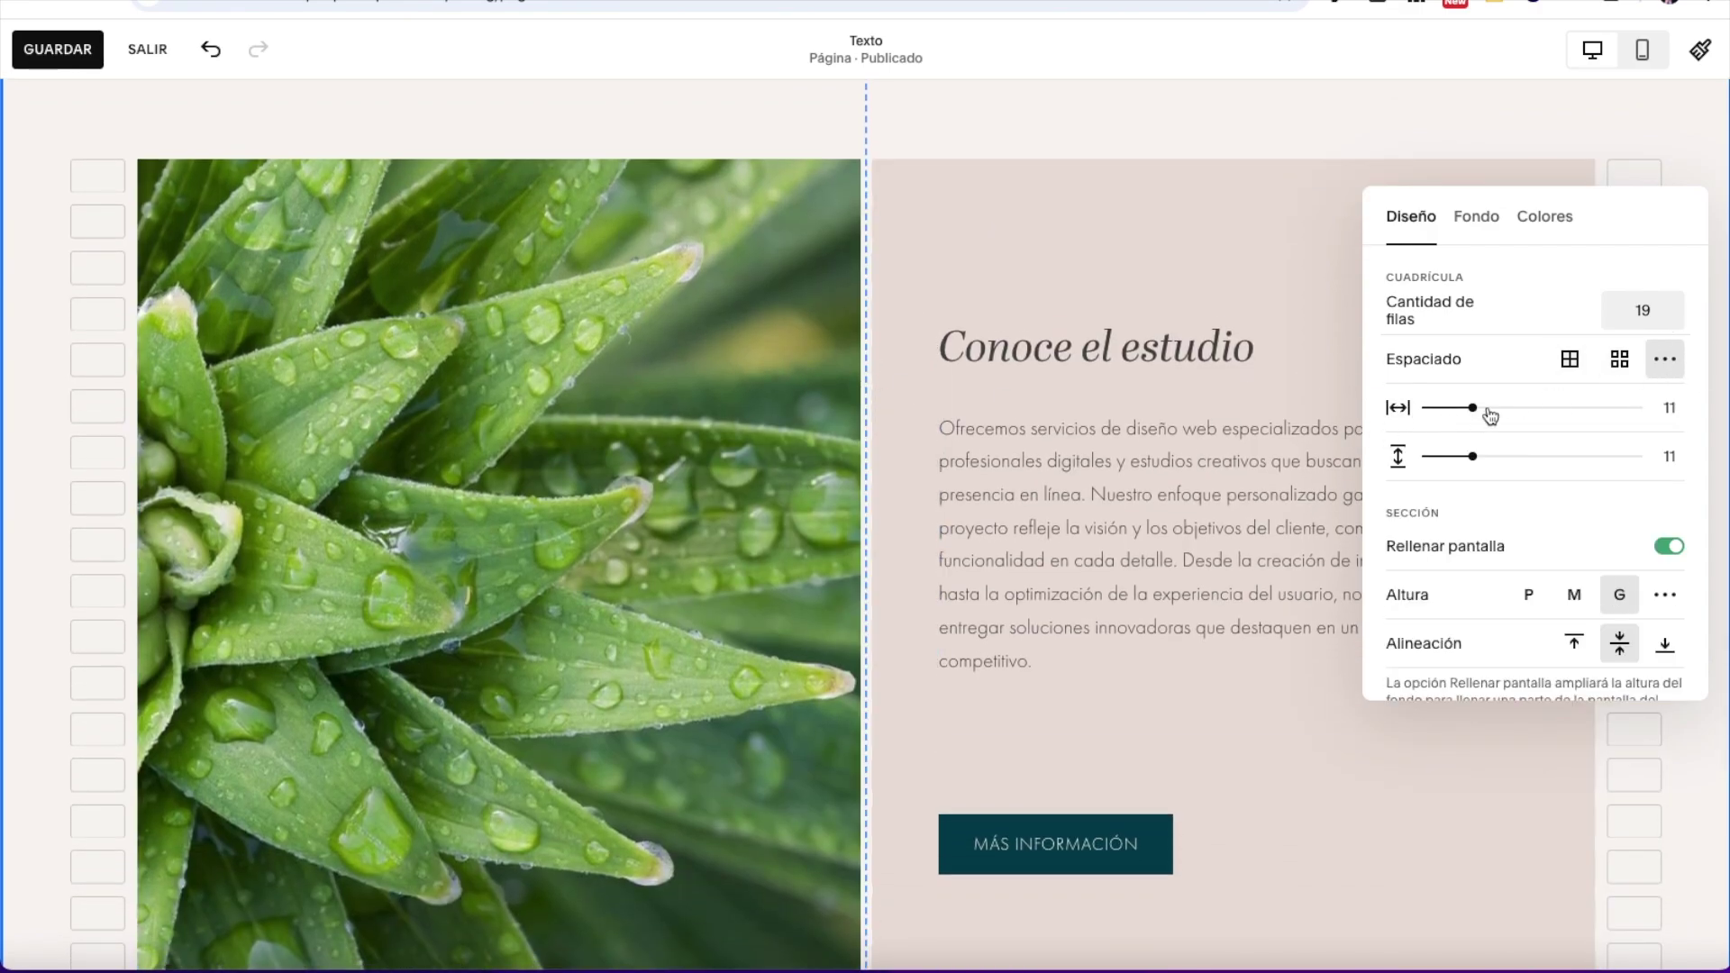
drag(1473, 408, 1425, 410)
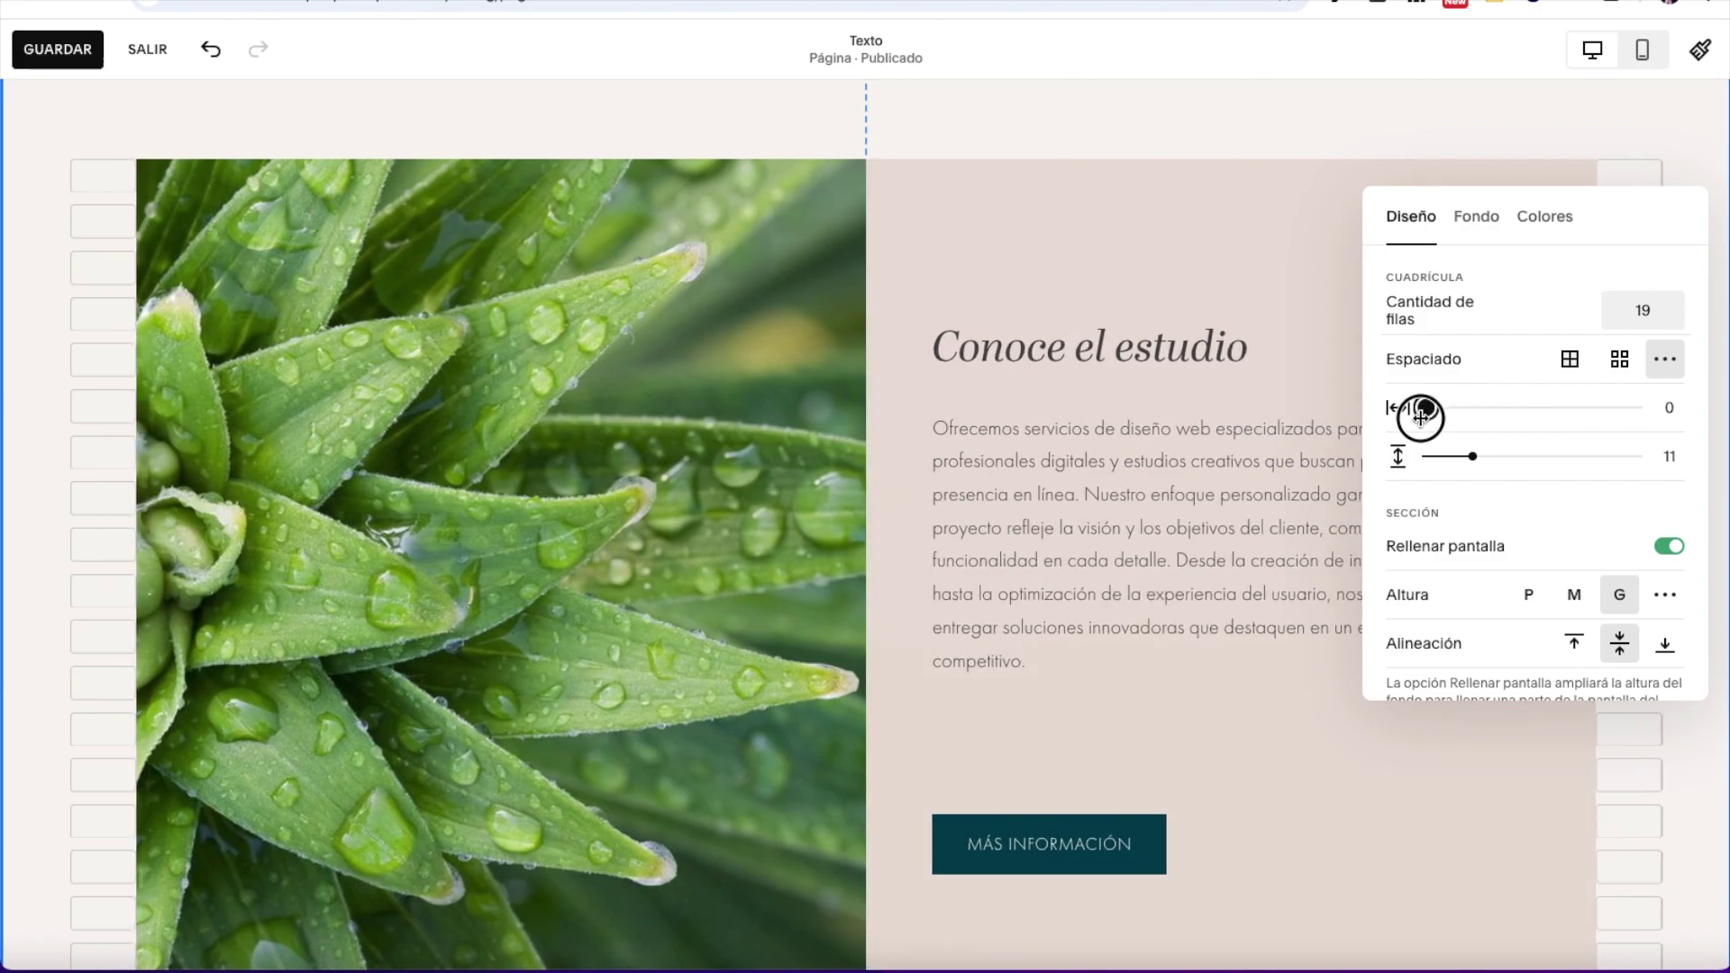
click(1568, 361)
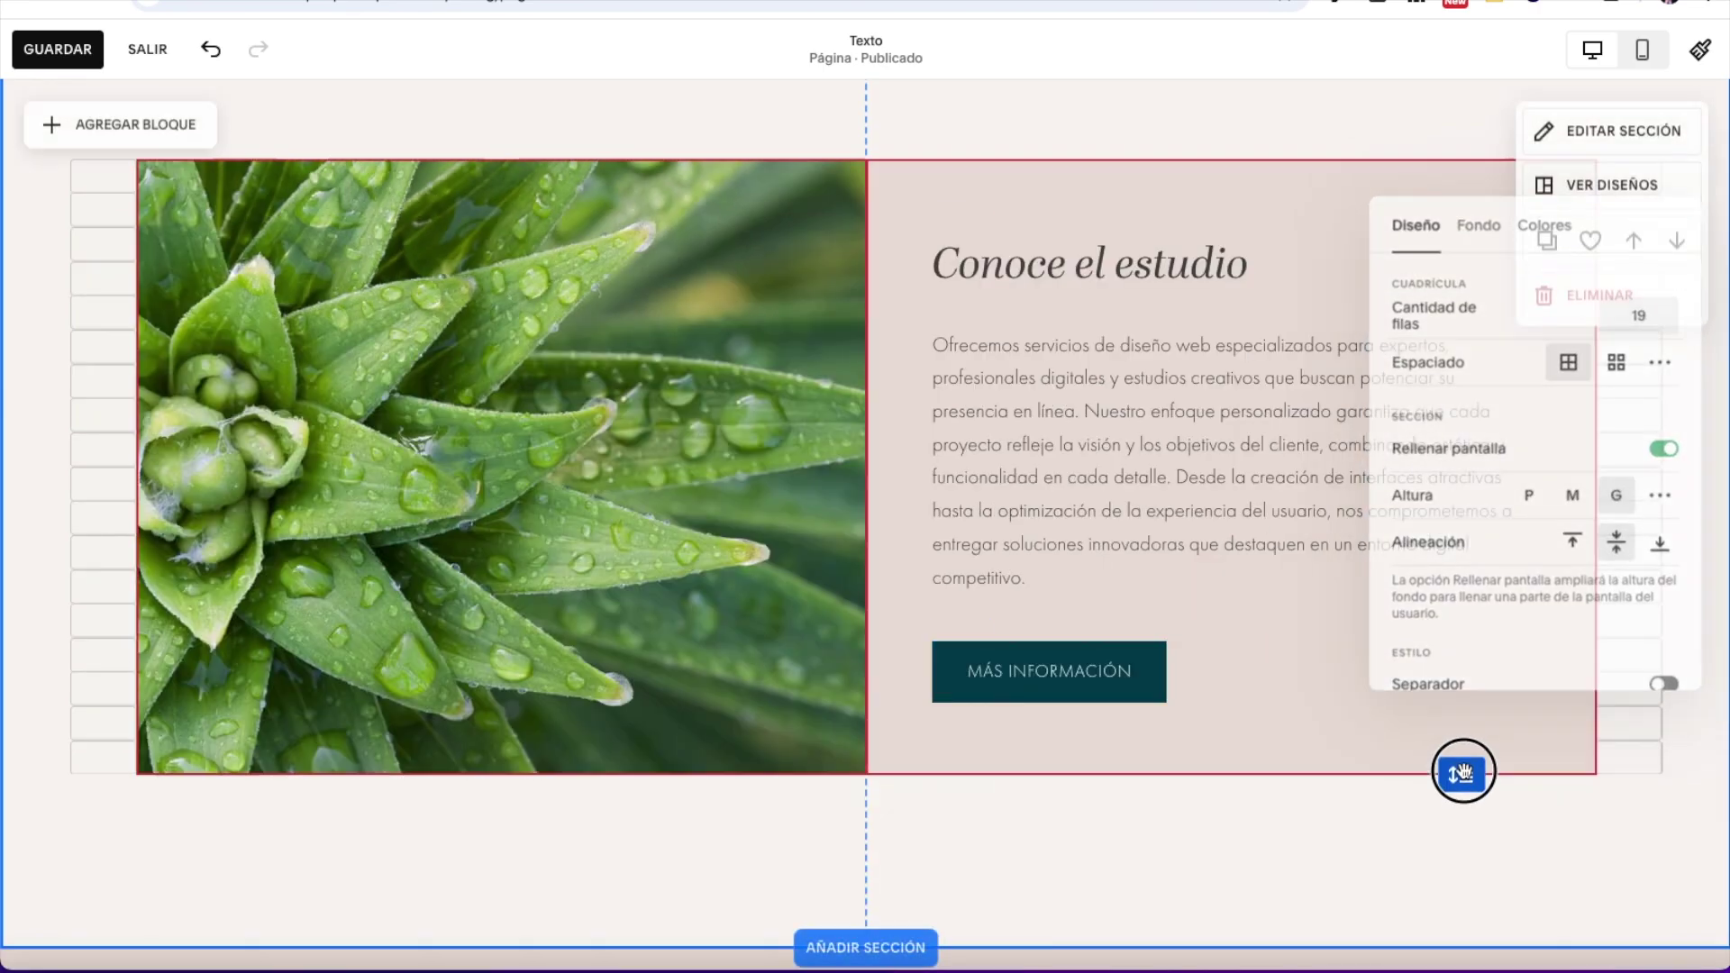
Step: Preview the plant section in the mobile layout and examine how its image, shape, text and button blocks stack
click(880, 370)
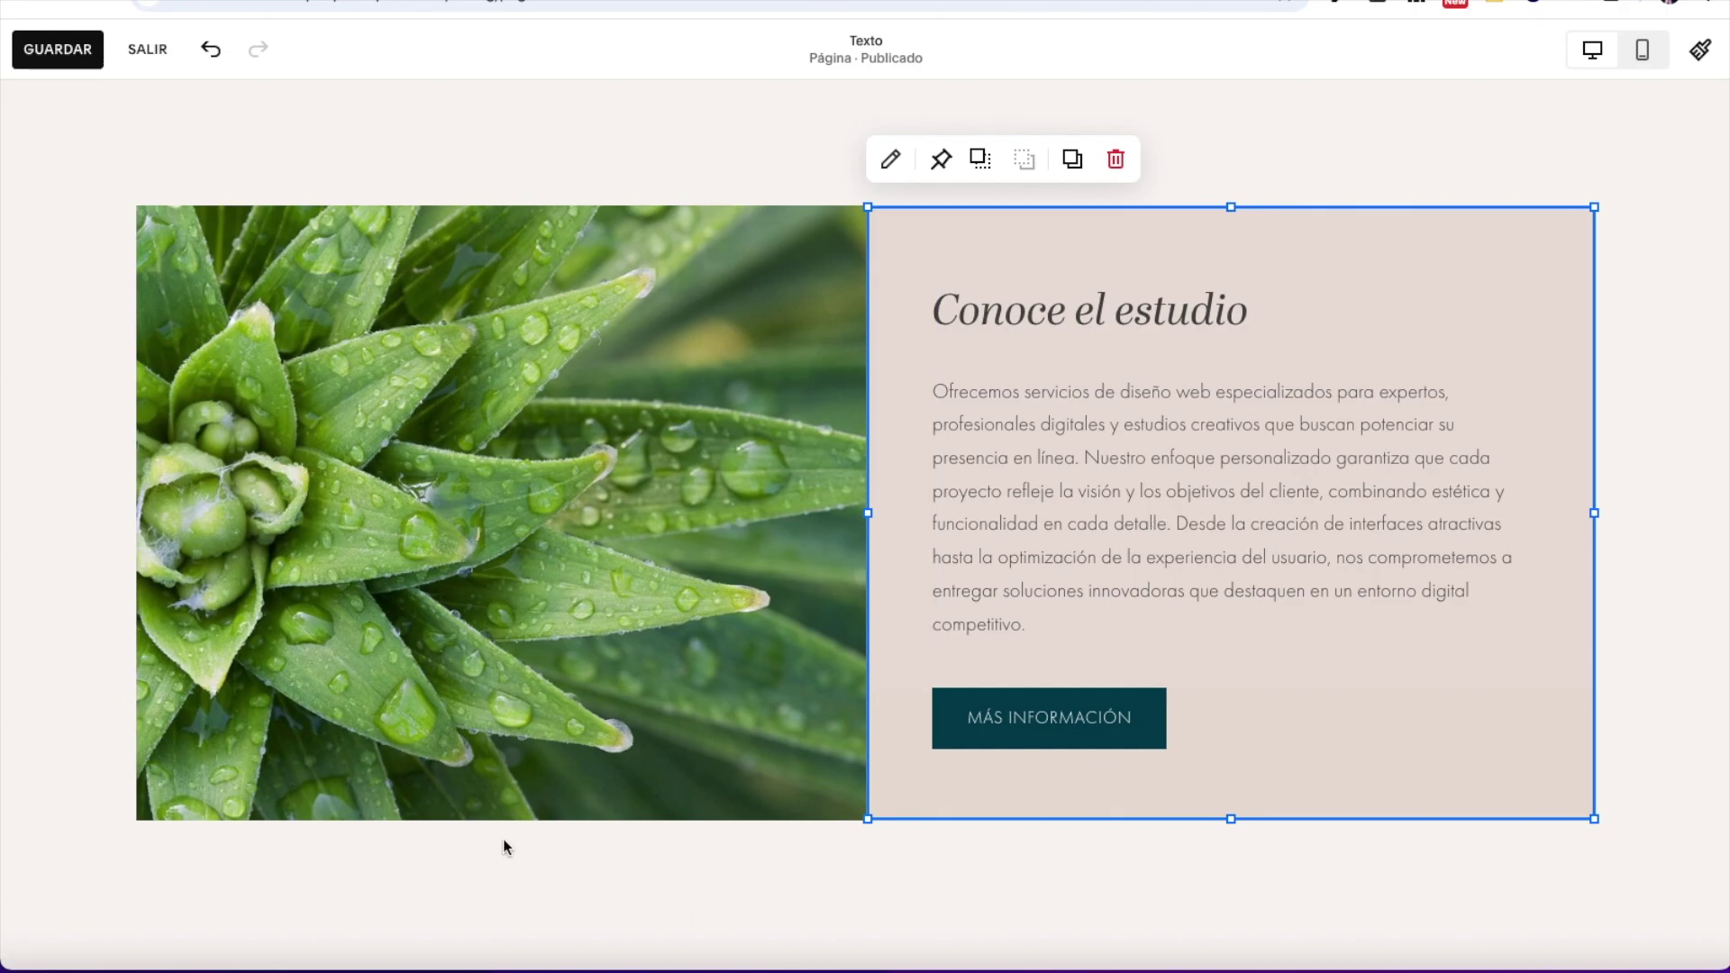
click(1642, 49)
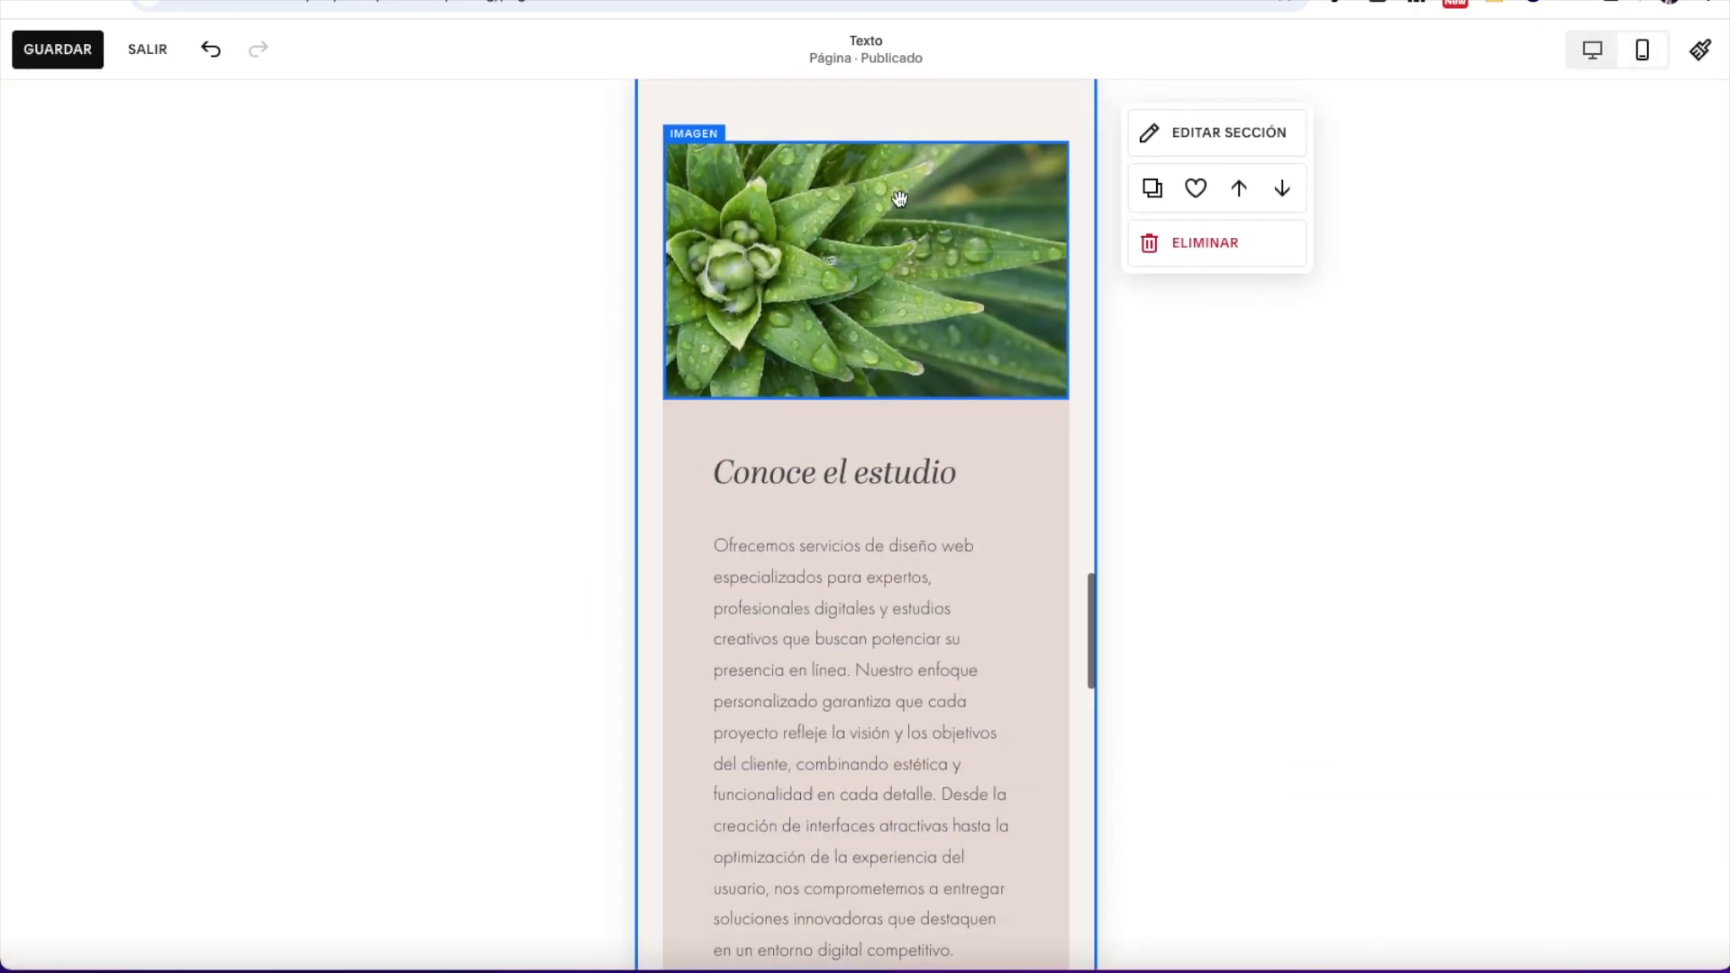
scroll(964, 261, down, 3)
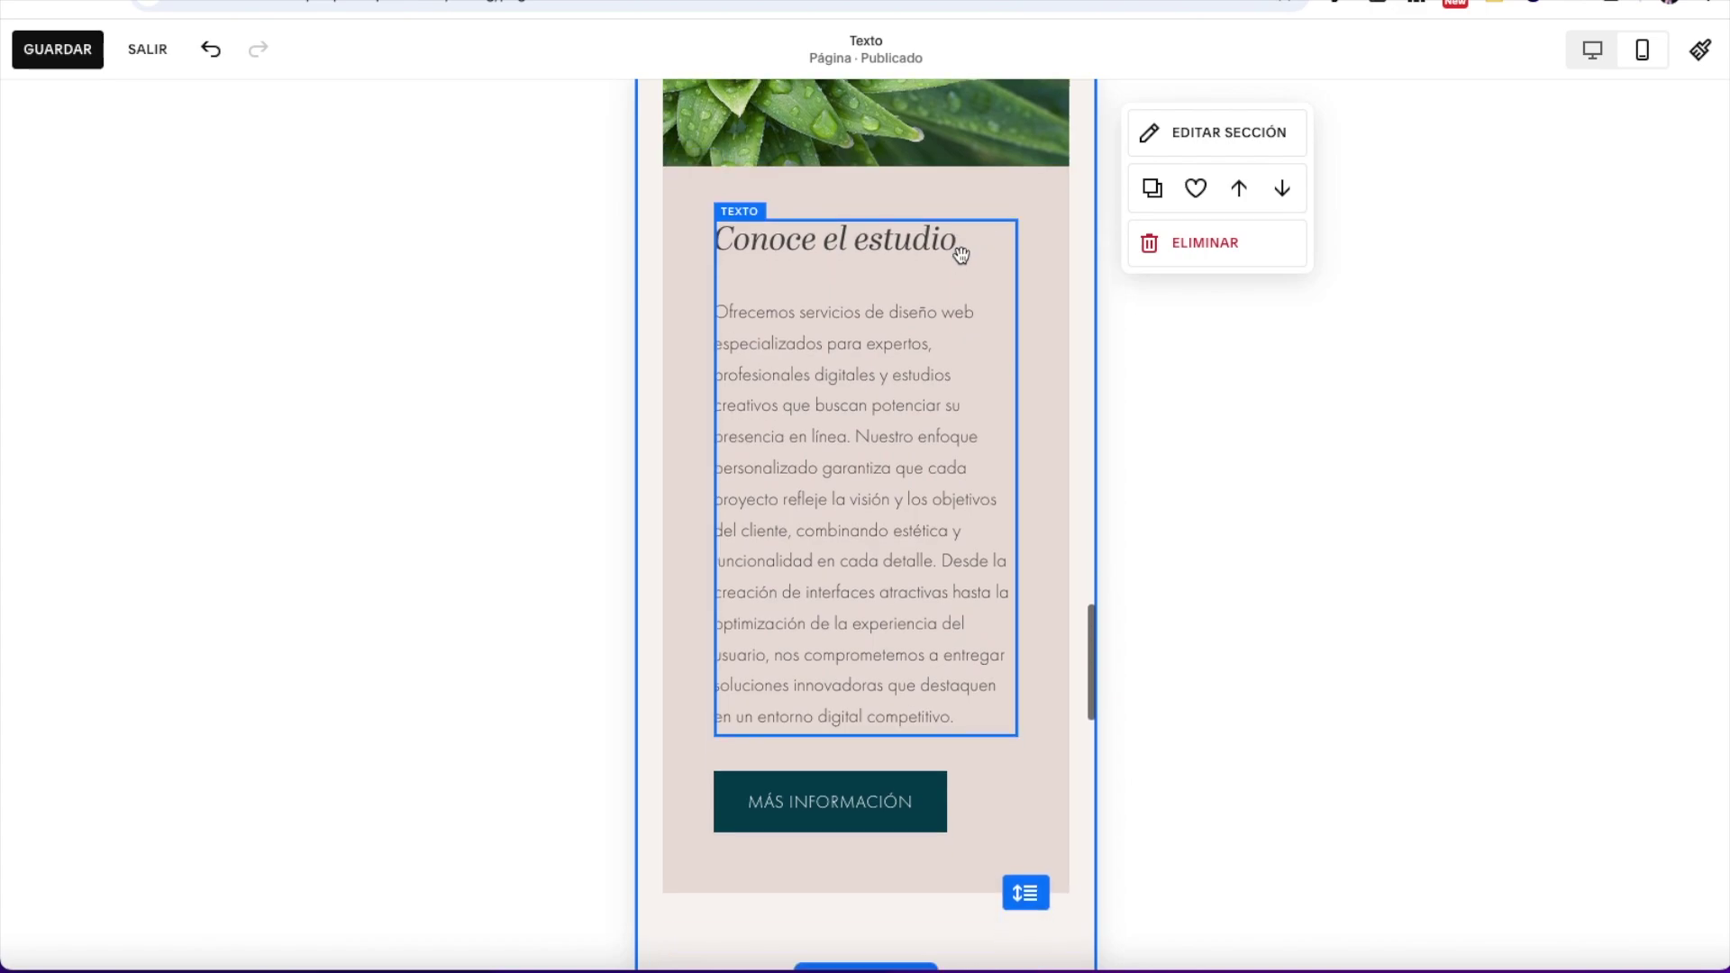